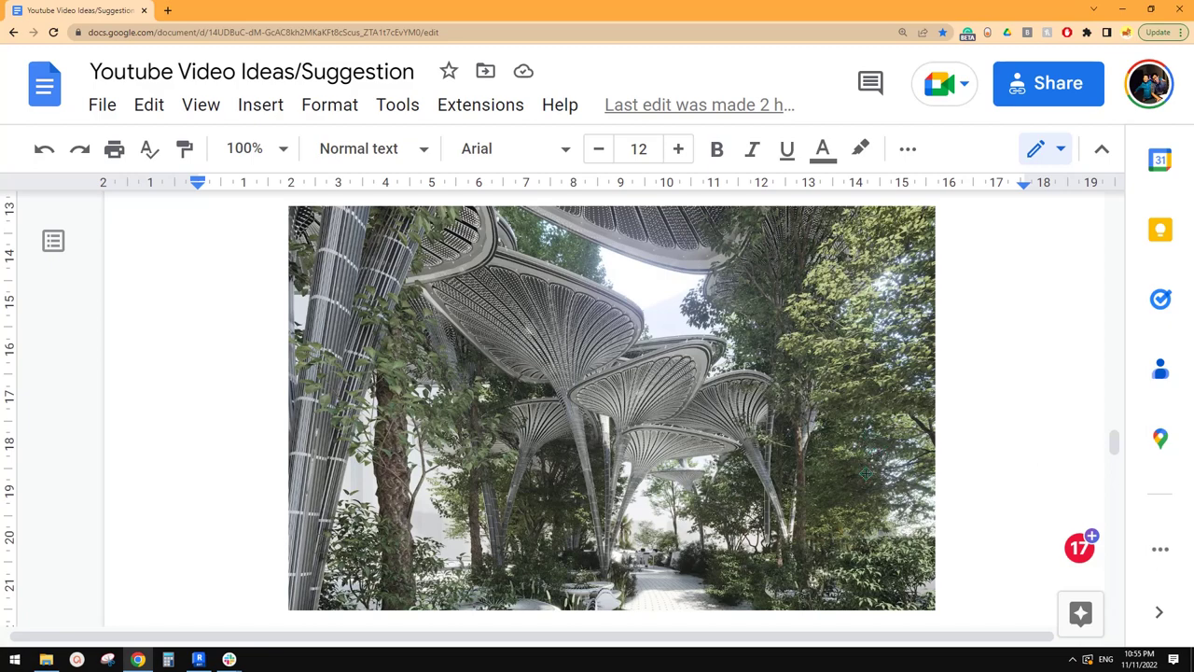
Examine the canopy rendering and its section drawing in the reference document
scroll(786, 468, up, 3)
scroll(759, 445, down, 3)
scroll(660, 485, up, 1)
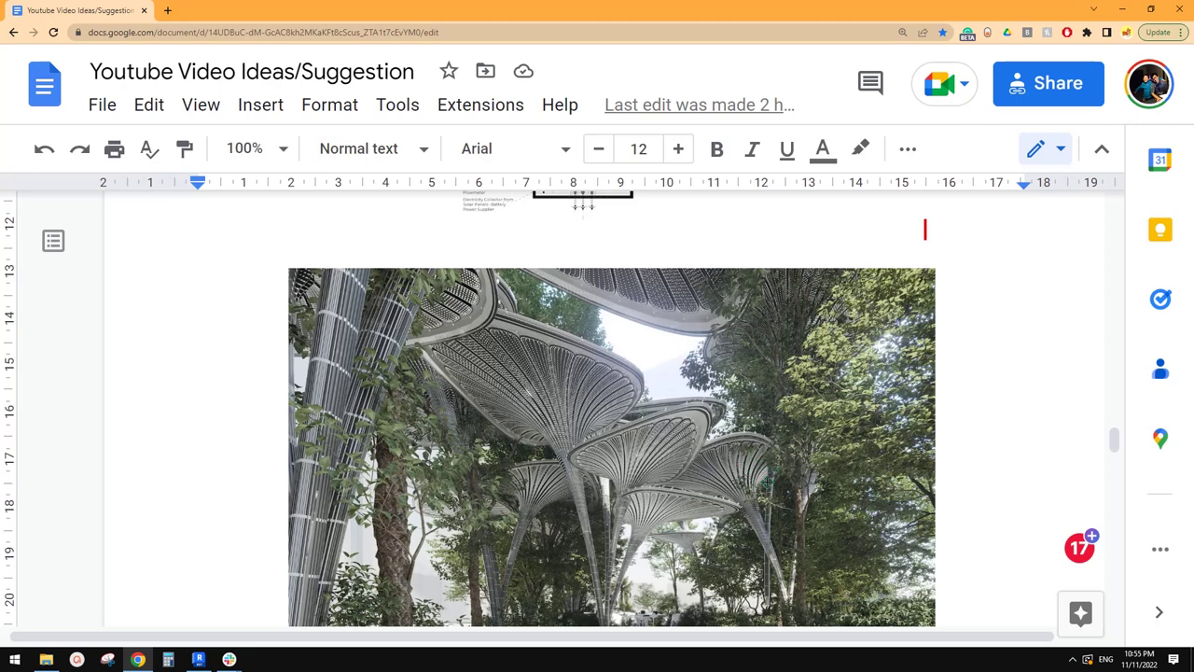
scroll(754, 486, up, 2)
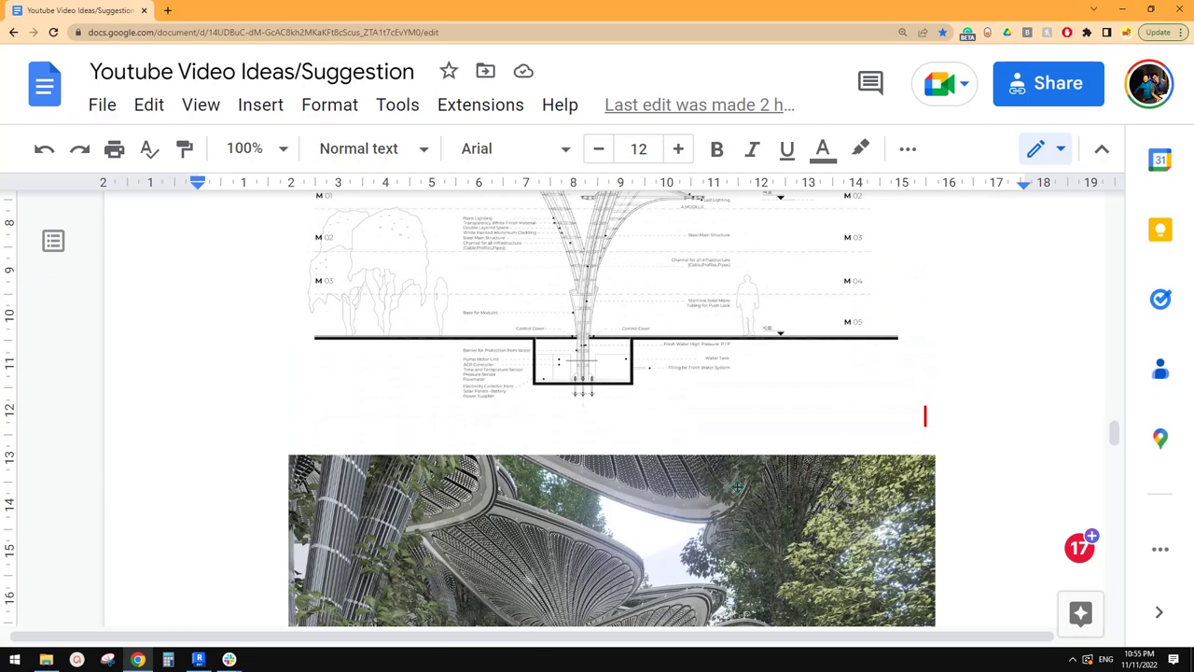
scroll(735, 485, up, 2)
scroll(735, 485, down, 4)
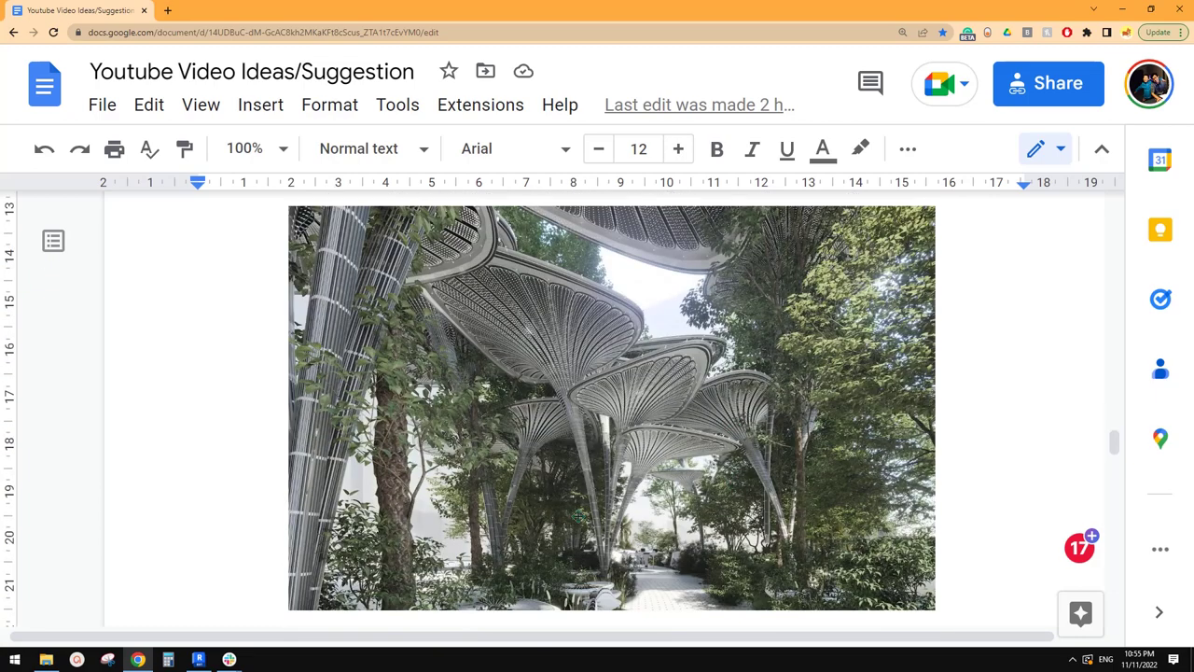
Switch to Revit and apply a value of 9000 to the h parameter of the canopy family
click(199, 660)
middle_drag(743, 468, 799, 466)
shift+middle_drag(760, 355, 797, 382)
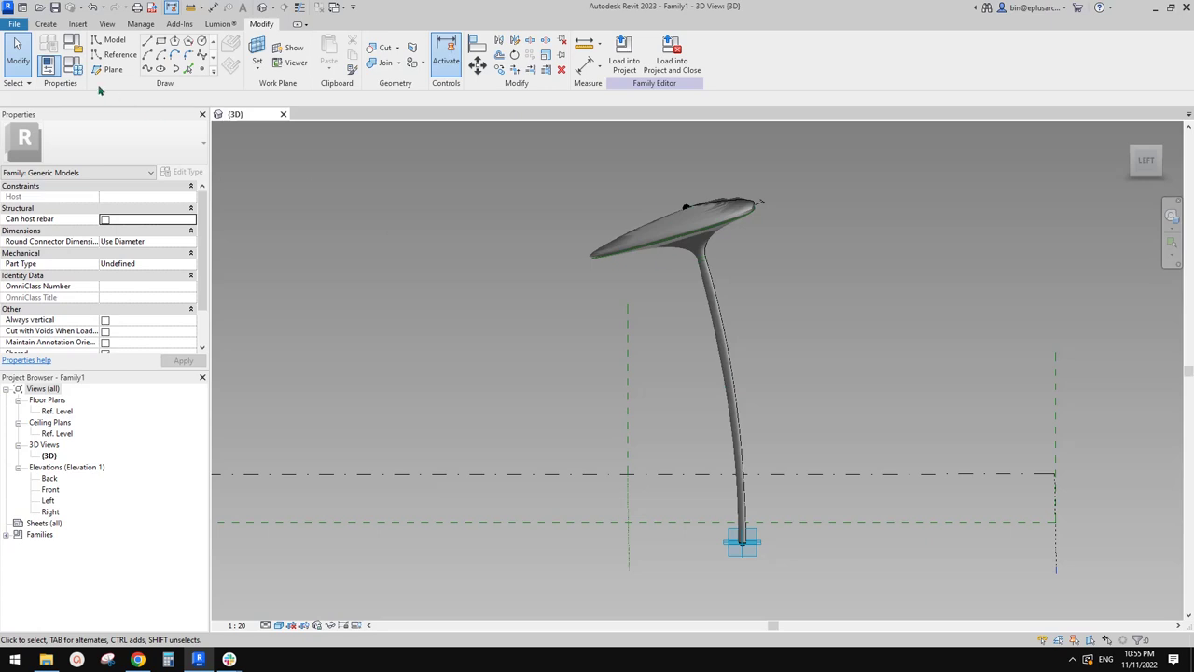
click(72, 65)
click(270, 245)
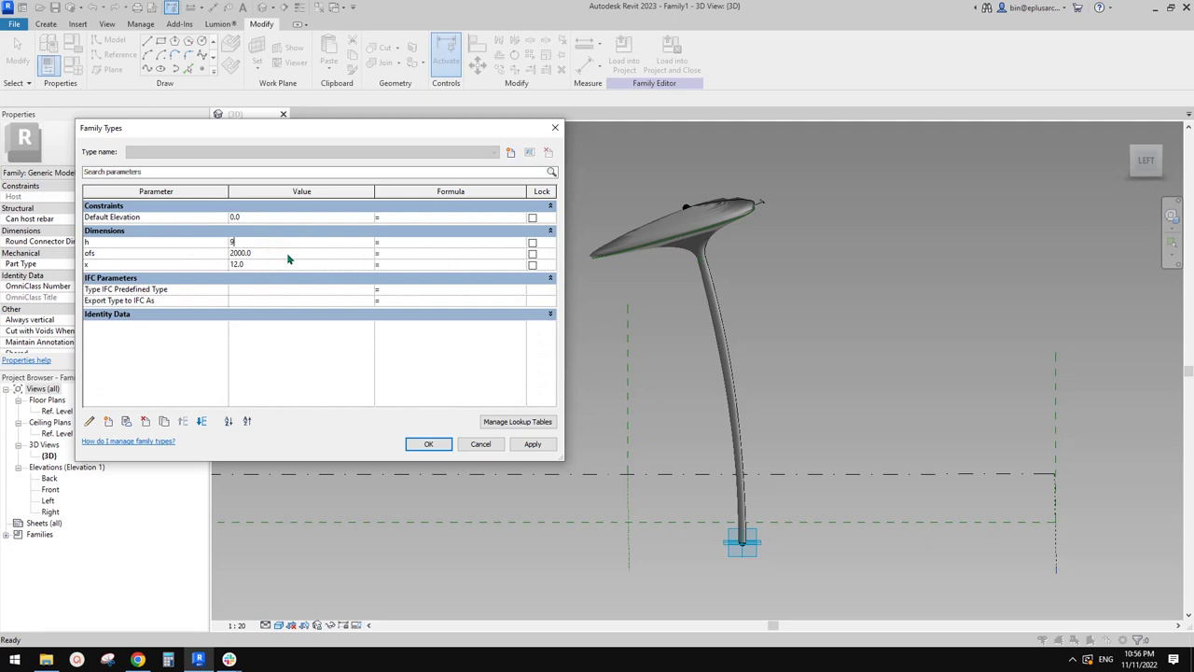
click(532, 444)
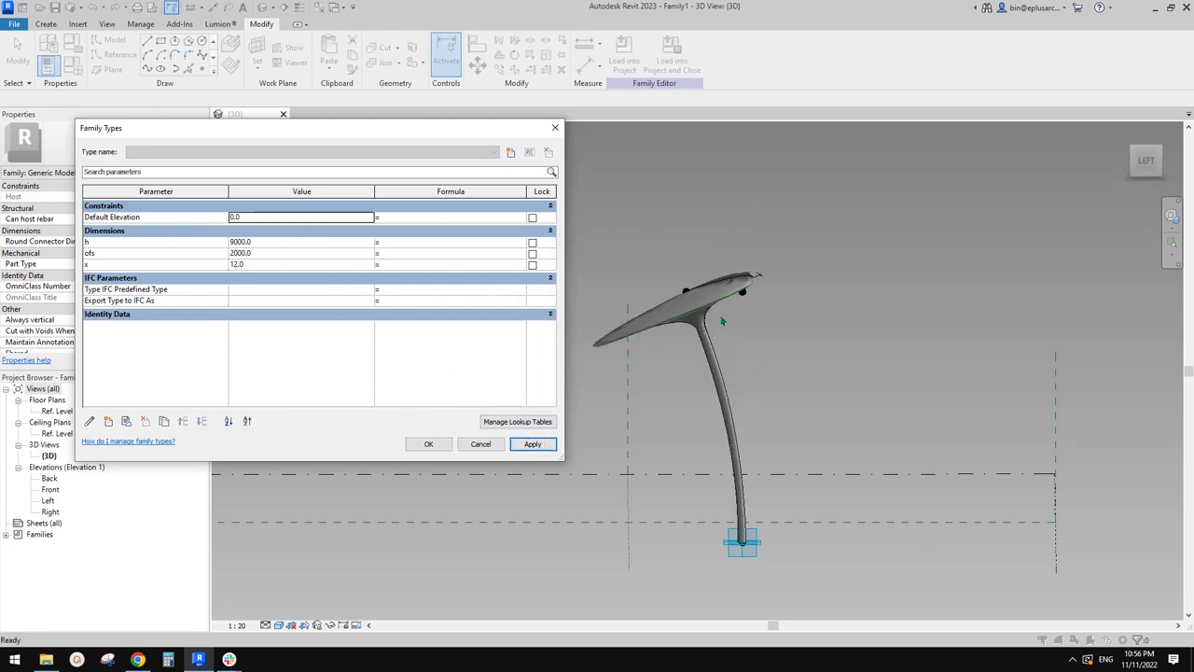
Set the h parameter to 10000 and apply it to the canopy
click(283, 241)
text(1)
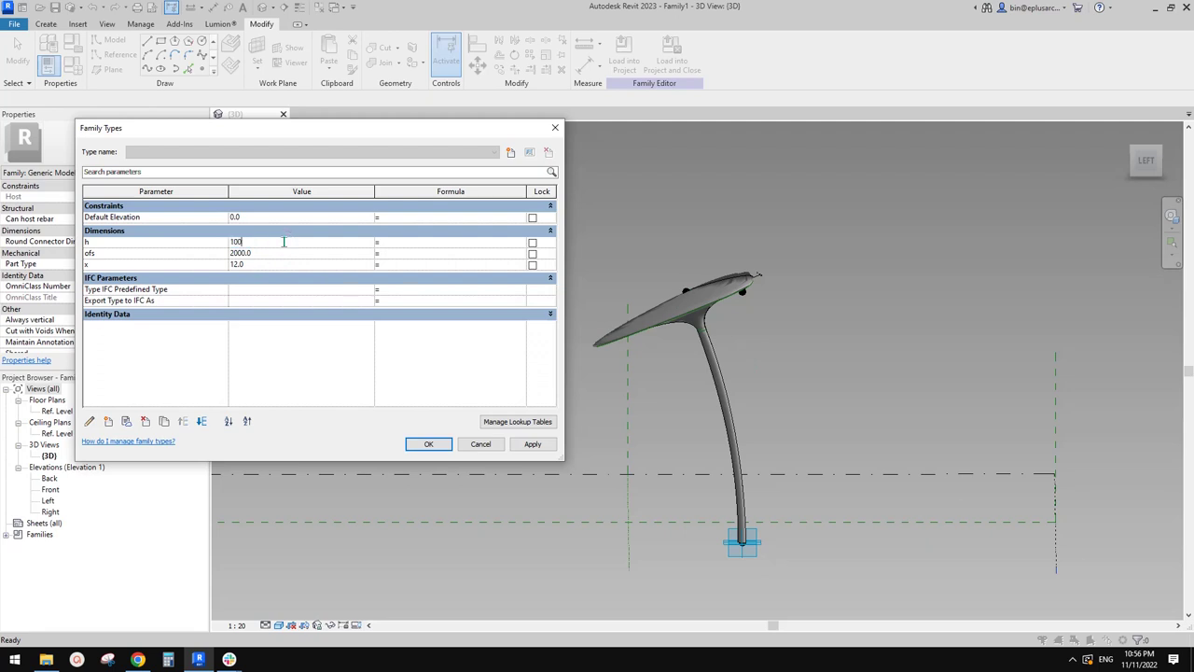
click(534, 445)
Try to set the ofs parameter to 0
click(268, 255)
text(0)
click(538, 443)
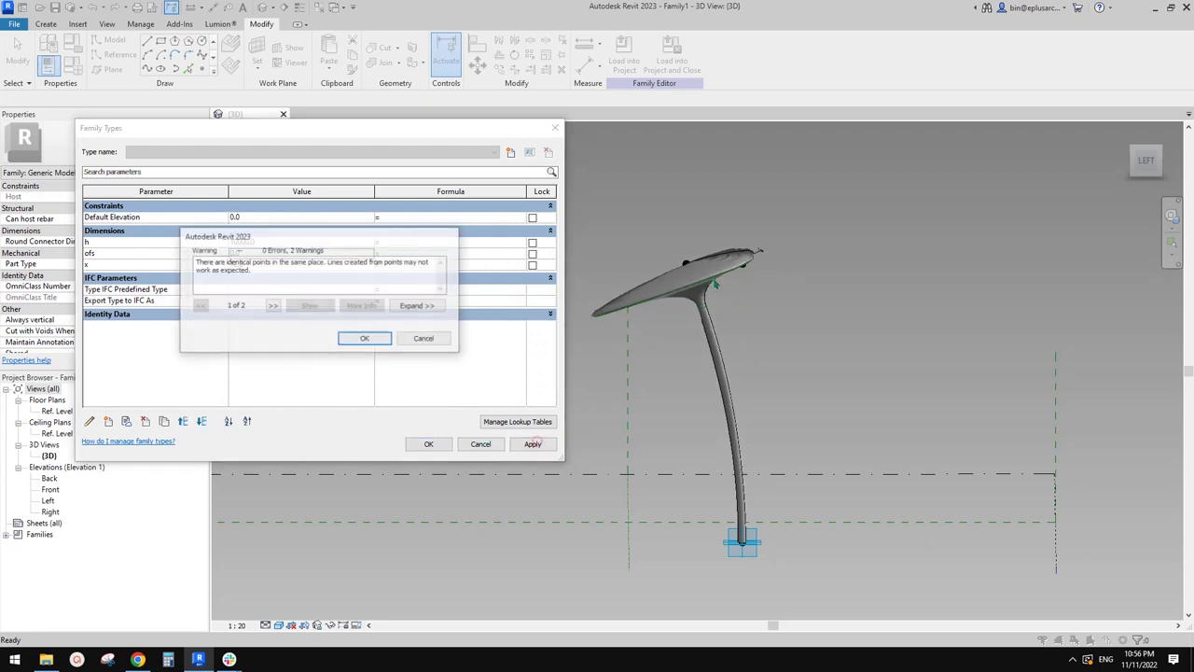
click(425, 339)
Set the ofs parameter to 500 and apply it to the canopy
click(272, 253)
text(100)
text(500)
click(532, 444)
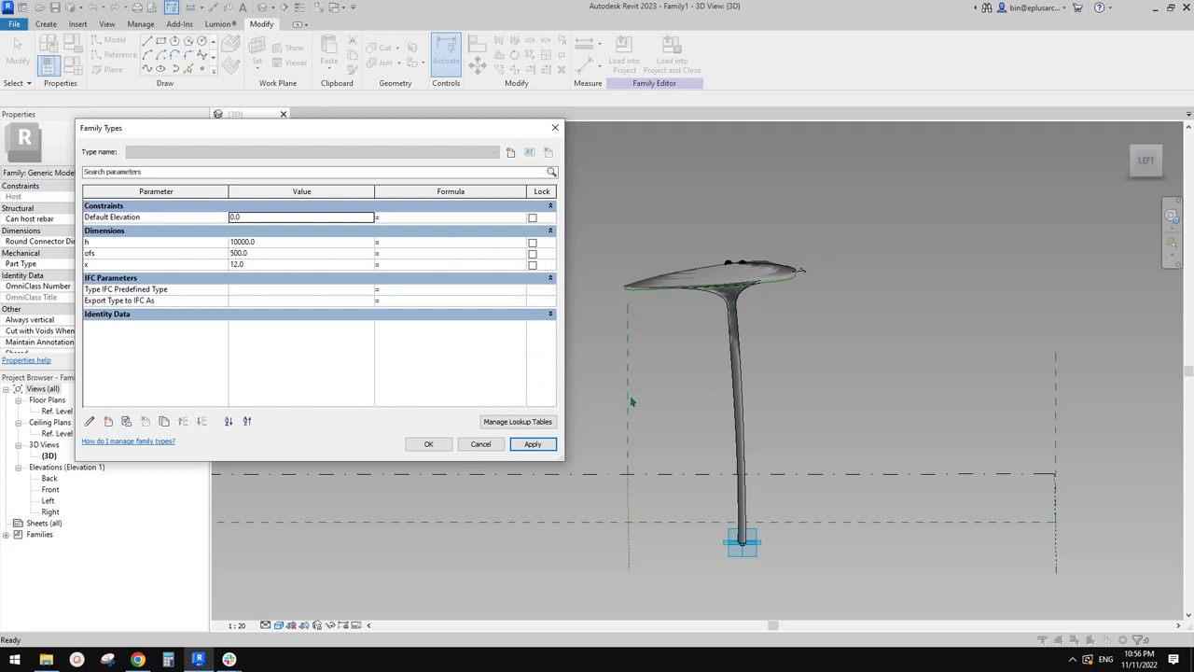
Set the x parameter to 15, accept the family types and inspect the reshaped canopy
click(268, 263)
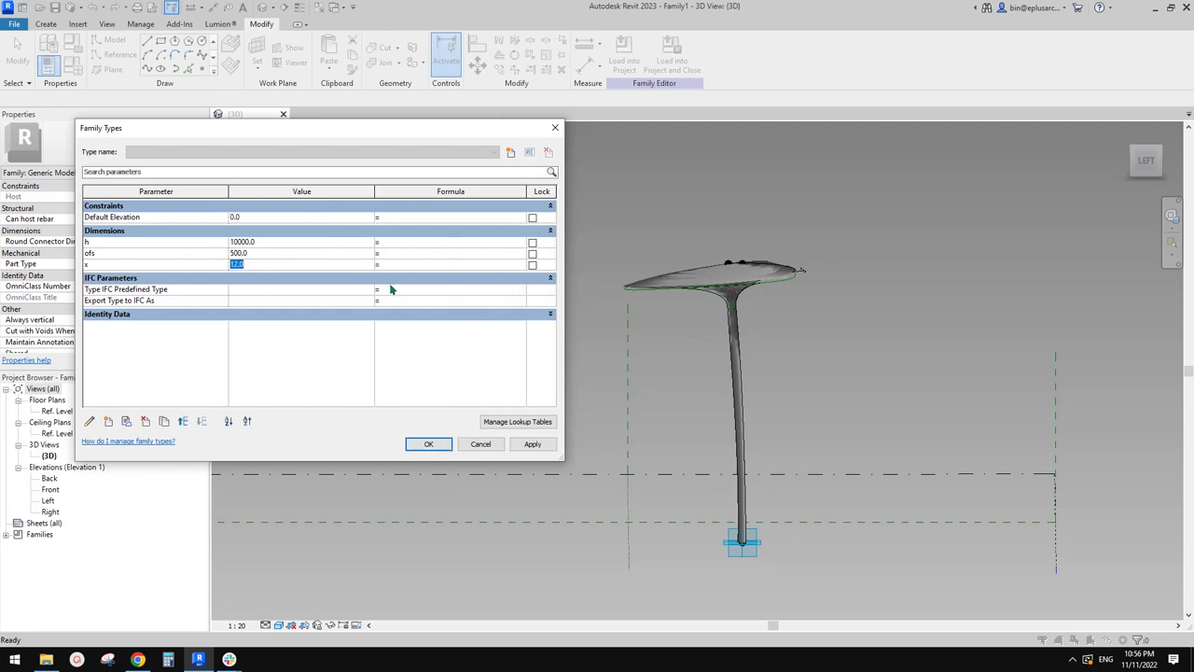
click(528, 444)
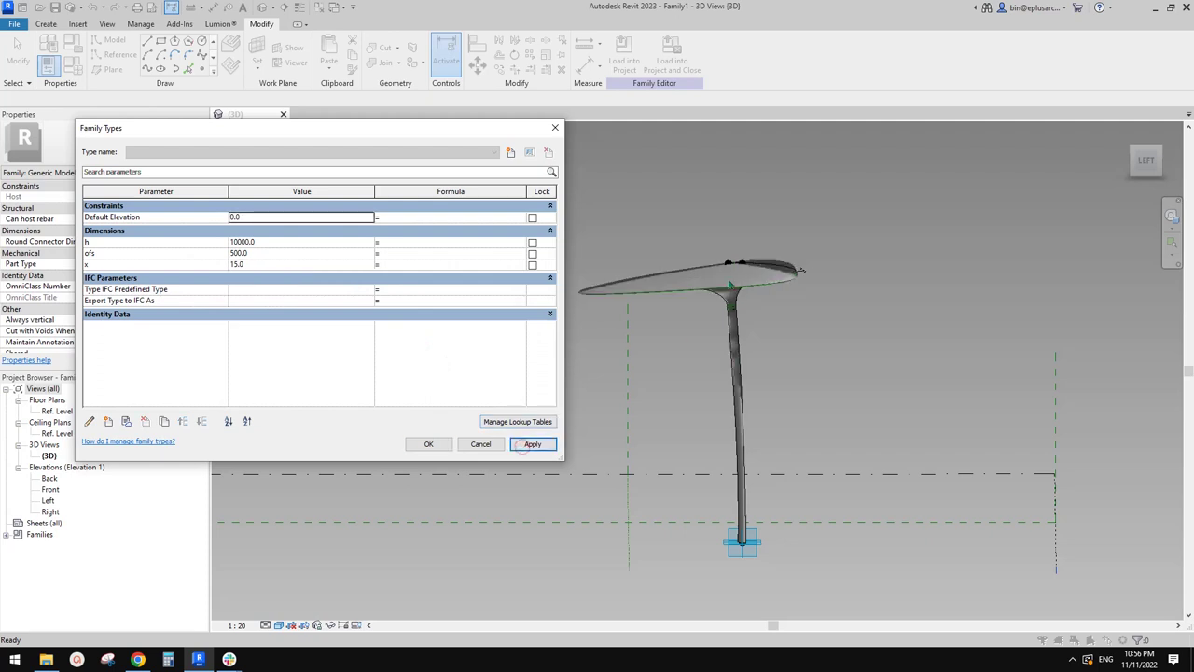
click(429, 445)
shift+middle_drag(688, 392, 723, 475)
shift+middle_drag(735, 321, 734, 278)
scroll(733, 282, up, 1)
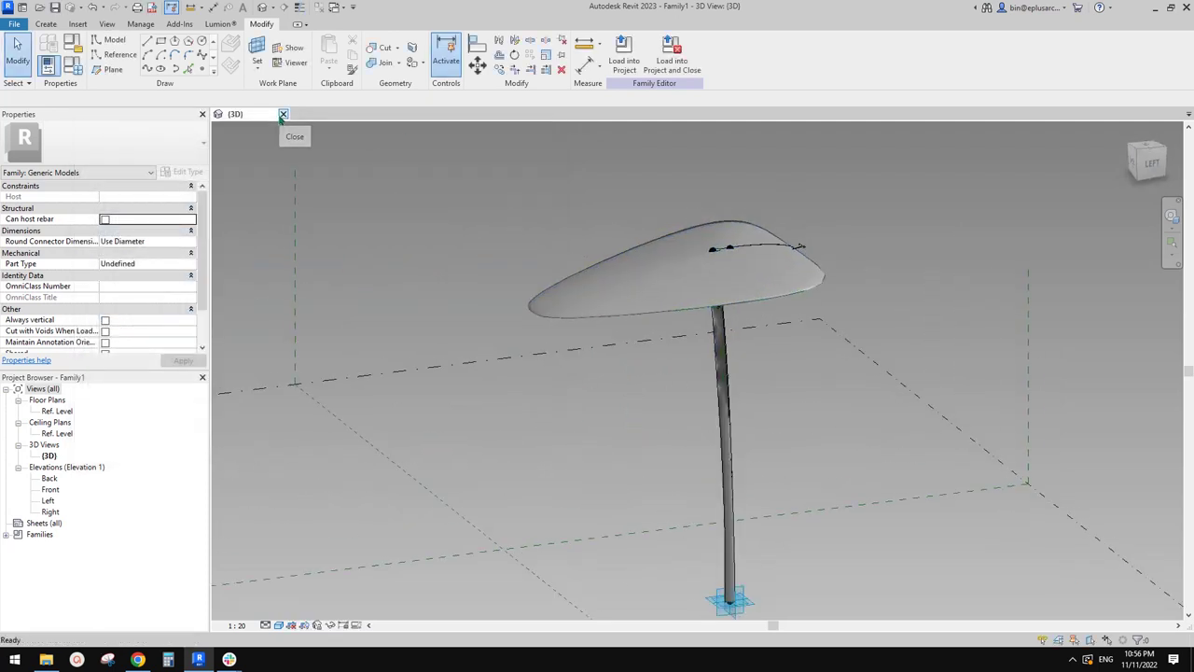
Close the open canopy family without saving its changes
click(14, 24)
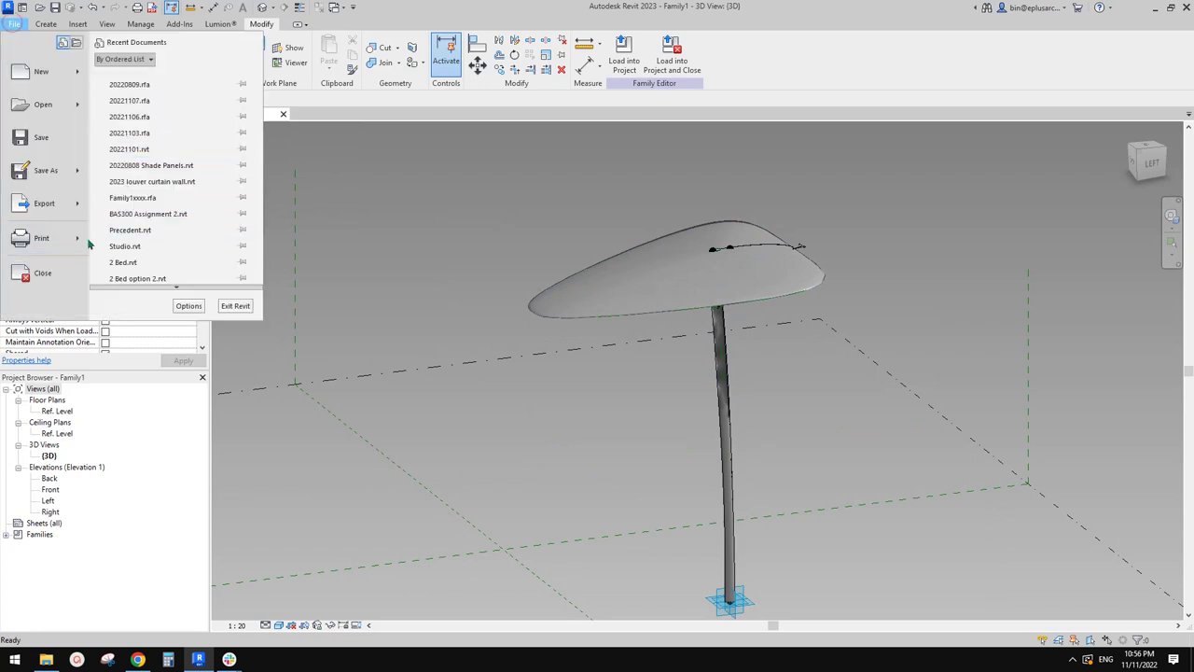
click(414, 174)
click(282, 114)
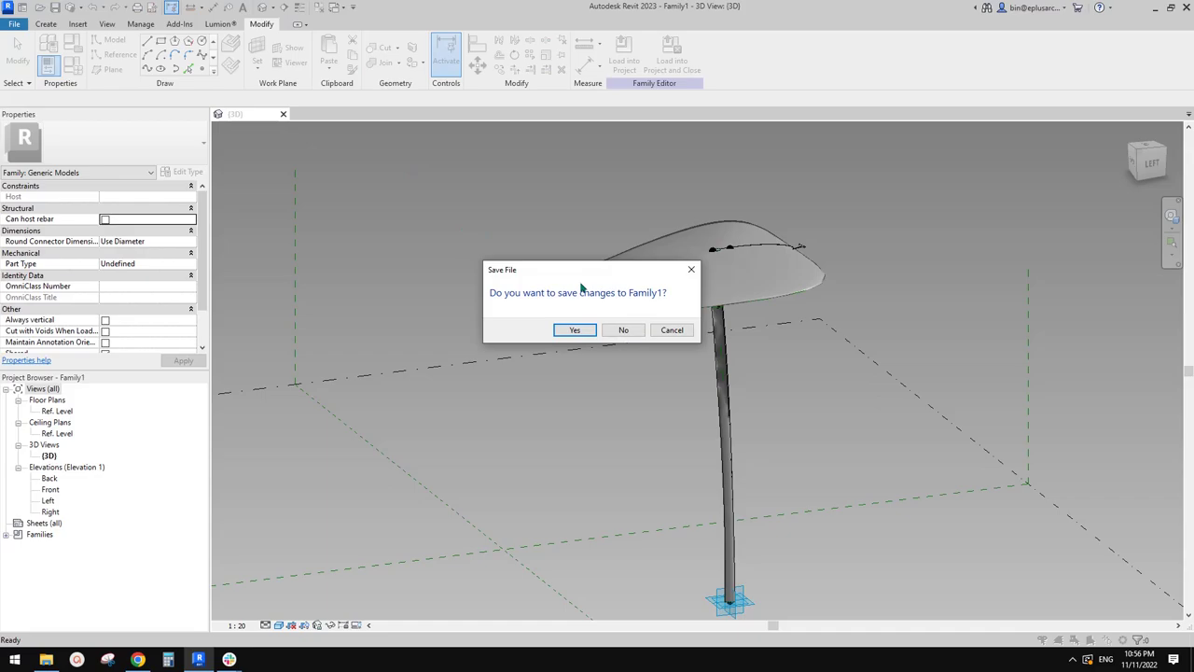
click(631, 327)
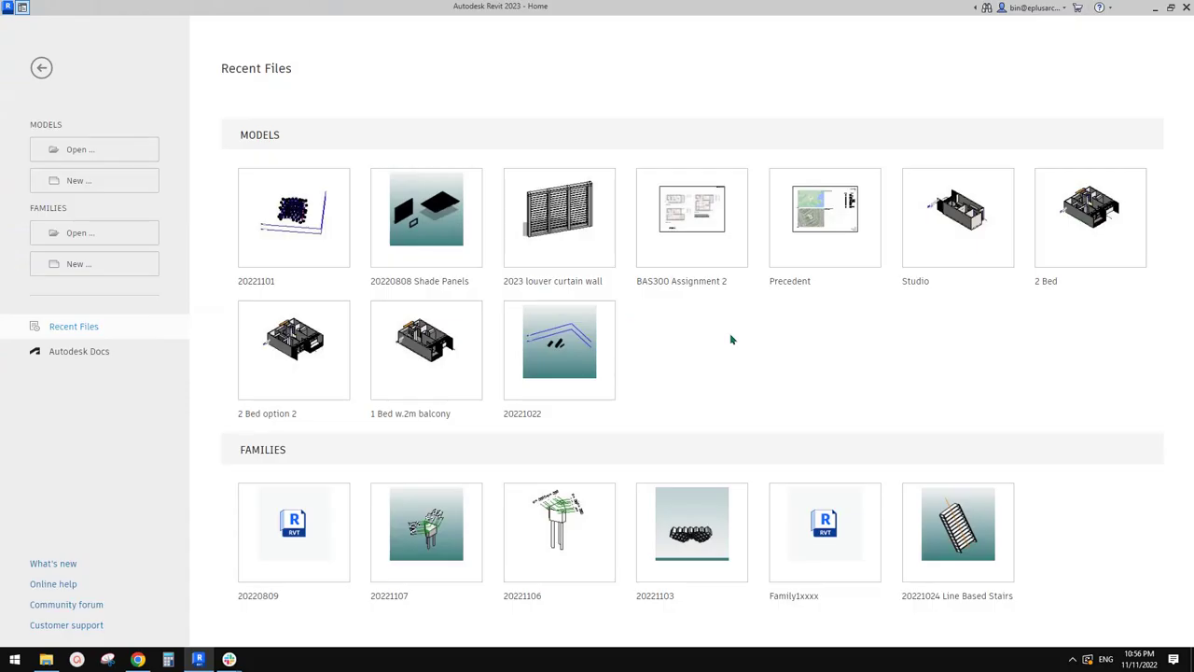
Create a new family from the Metric Generic Model Adaptive template
click(98, 264)
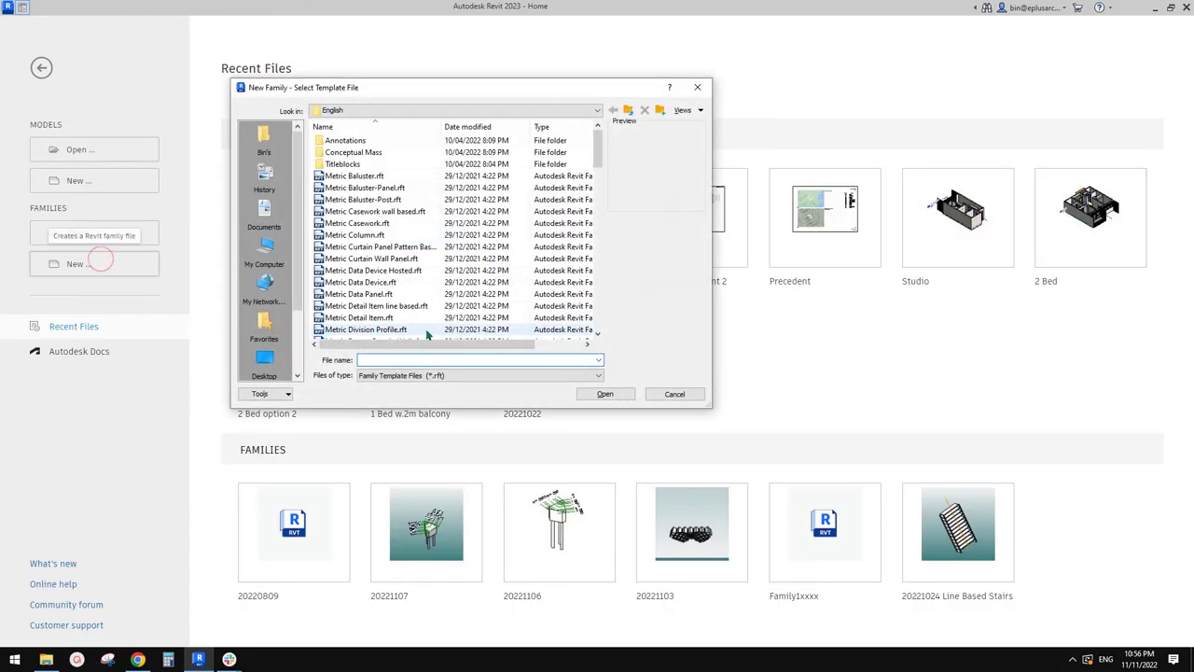
click(597, 198)
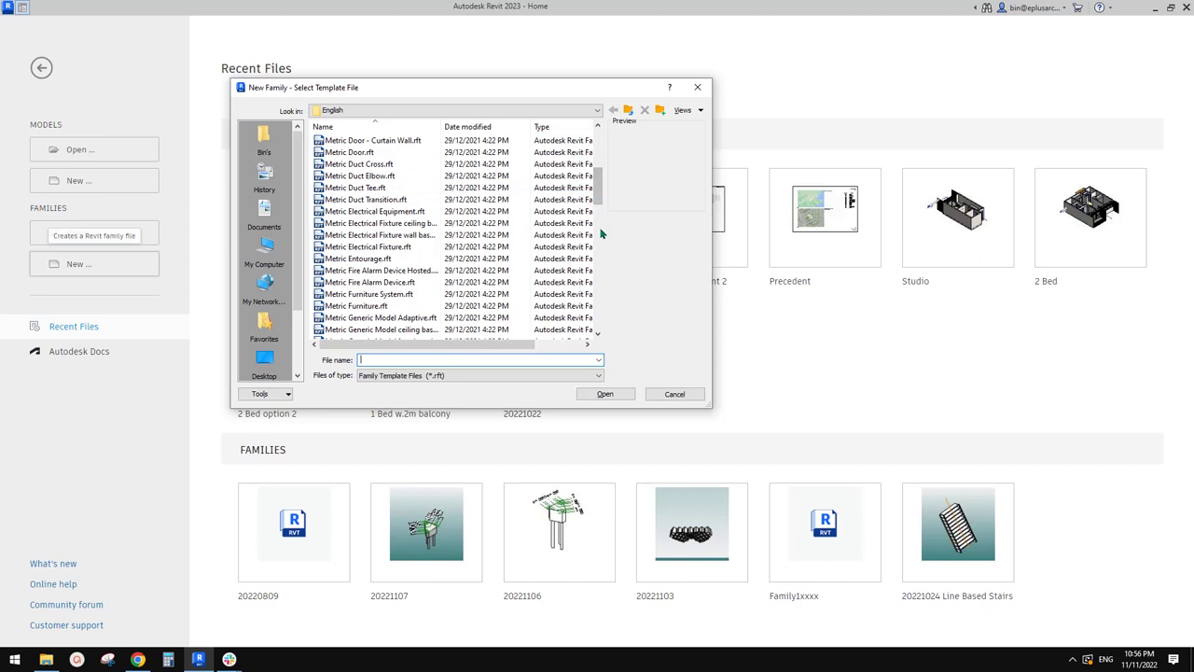
click(602, 234)
click(390, 140)
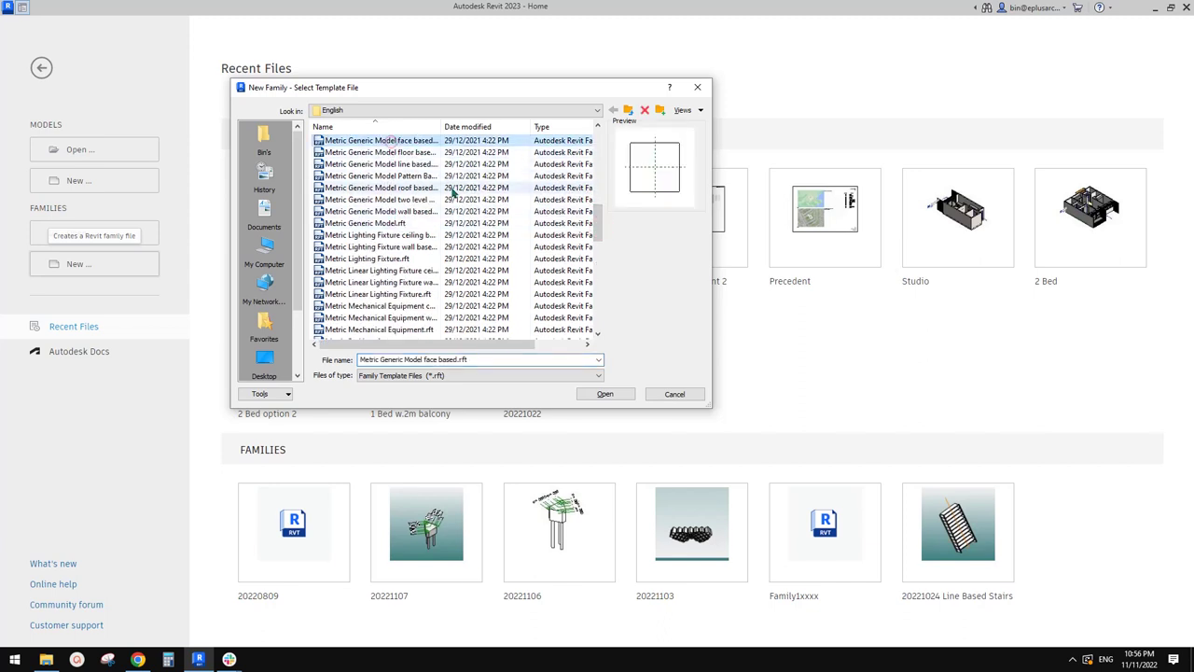
scroll(452, 190, up, 1)
click(403, 153)
click(618, 390)
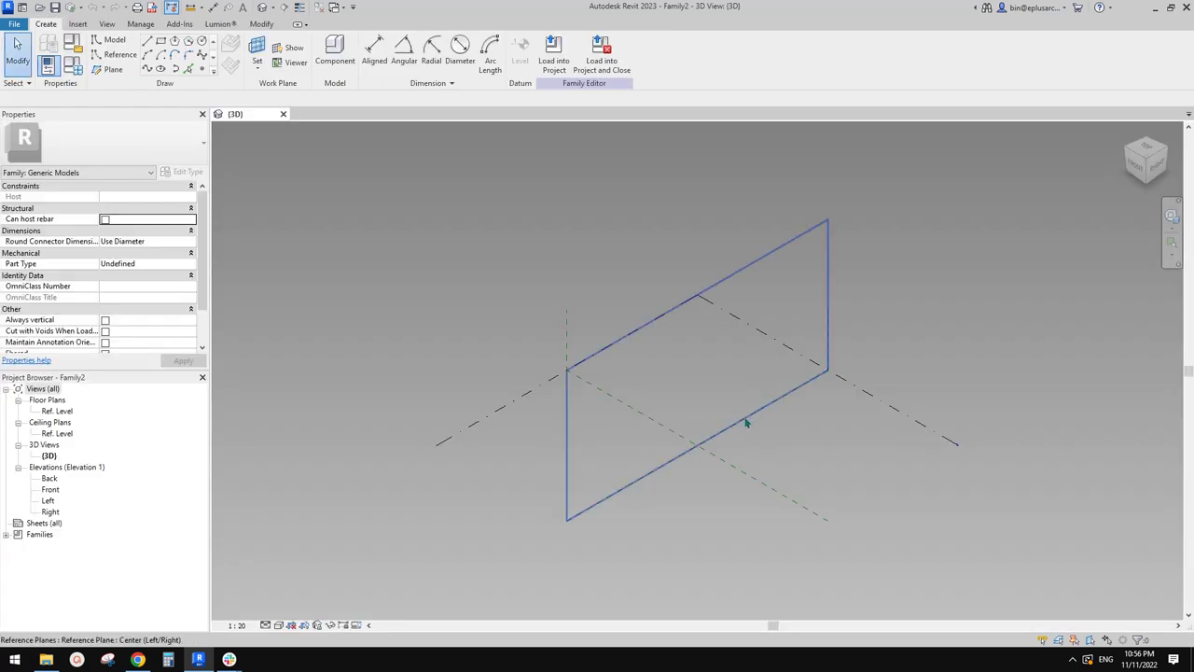
Place a point on the reference level near the centre of the reference planes and make it adaptive
click(211, 73)
click(664, 401)
key(Escape)
click(663, 401)
click(683, 53)
shift+middle_drag(851, 451, 688, 448)
scroll(656, 416, up, 4)
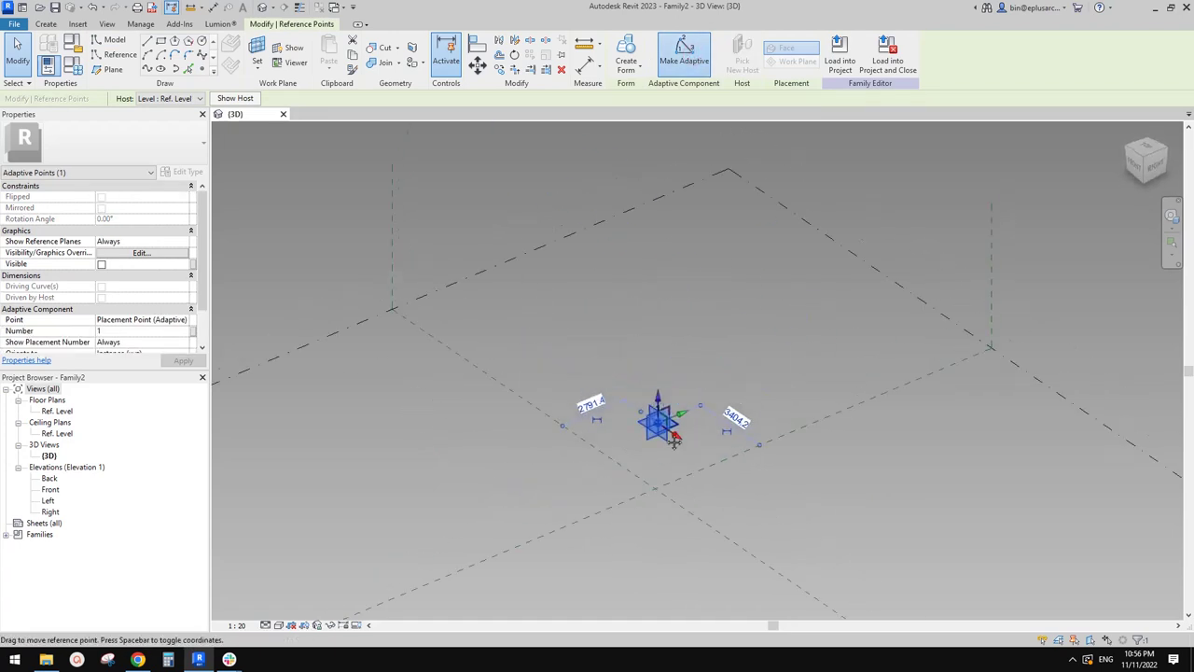
Host a reference point on the adaptive point's horizontal plane and raise it by an offset of about 6174
click(205, 72)
click(203, 69)
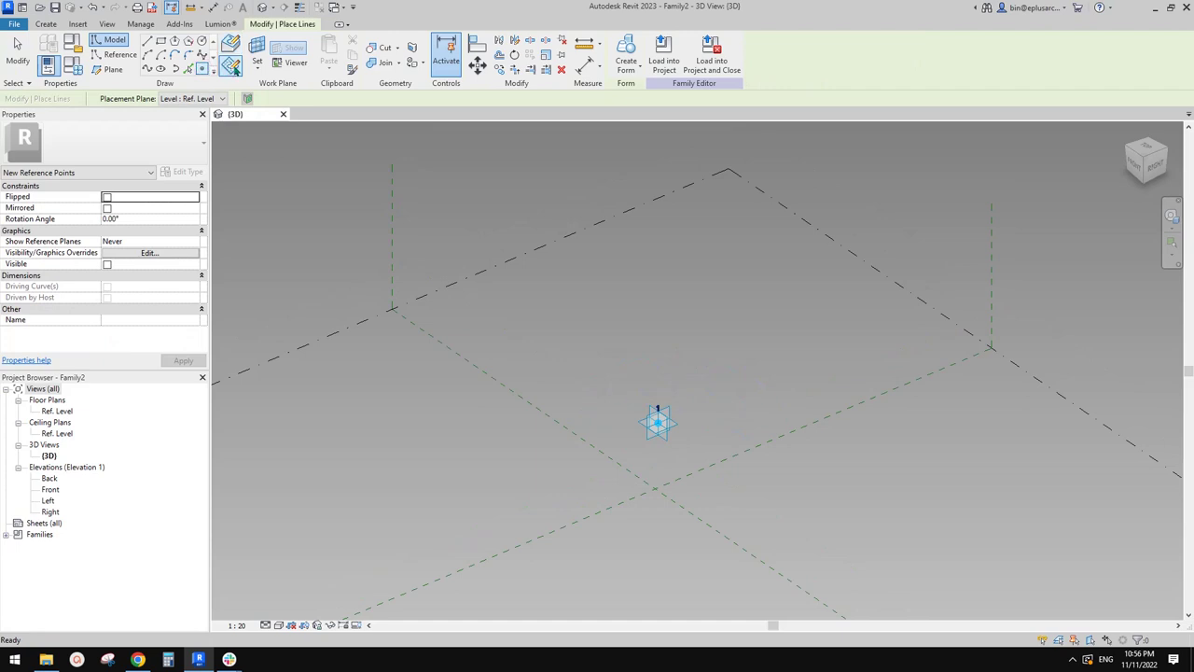
key(Escape)
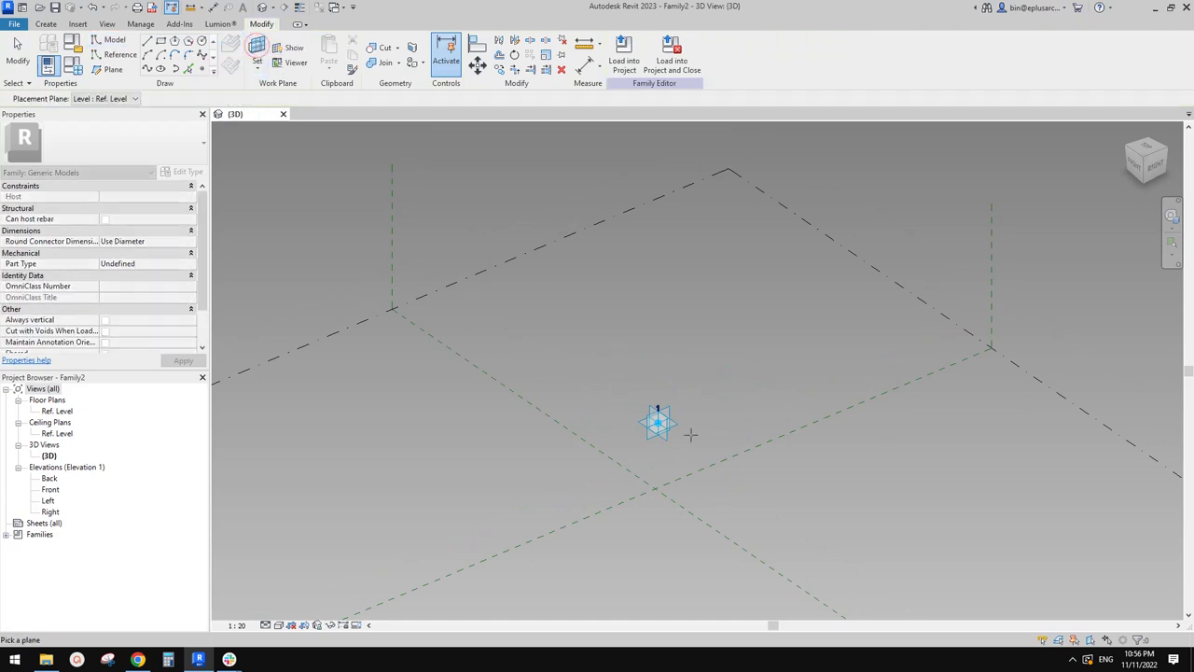
click(679, 425)
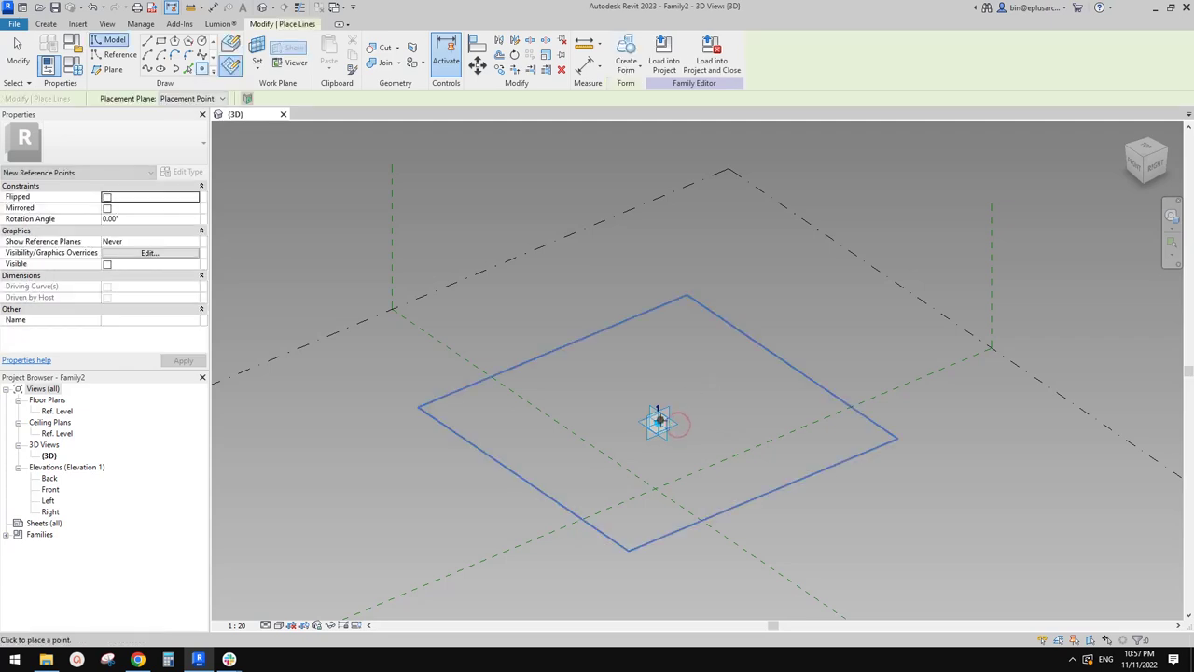
click(658, 422)
key(Escape)
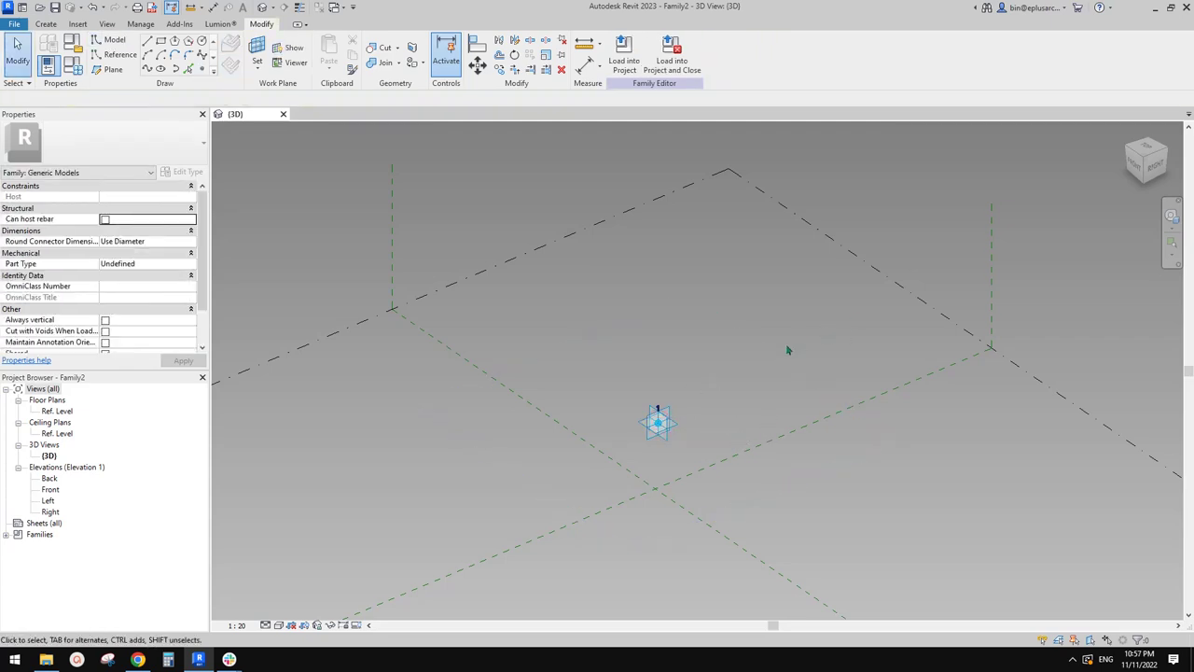
click(660, 424)
drag(659, 396, 659, 250)
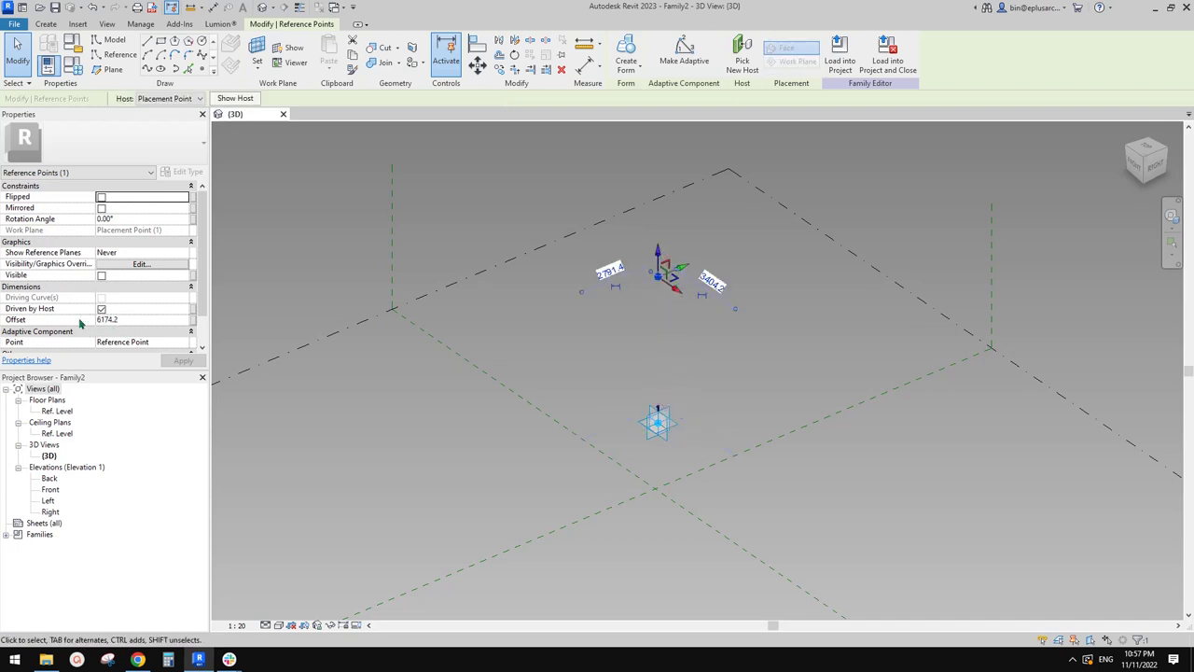
Associate the raised reference point's offset with a new family parameter named h
click(195, 320)
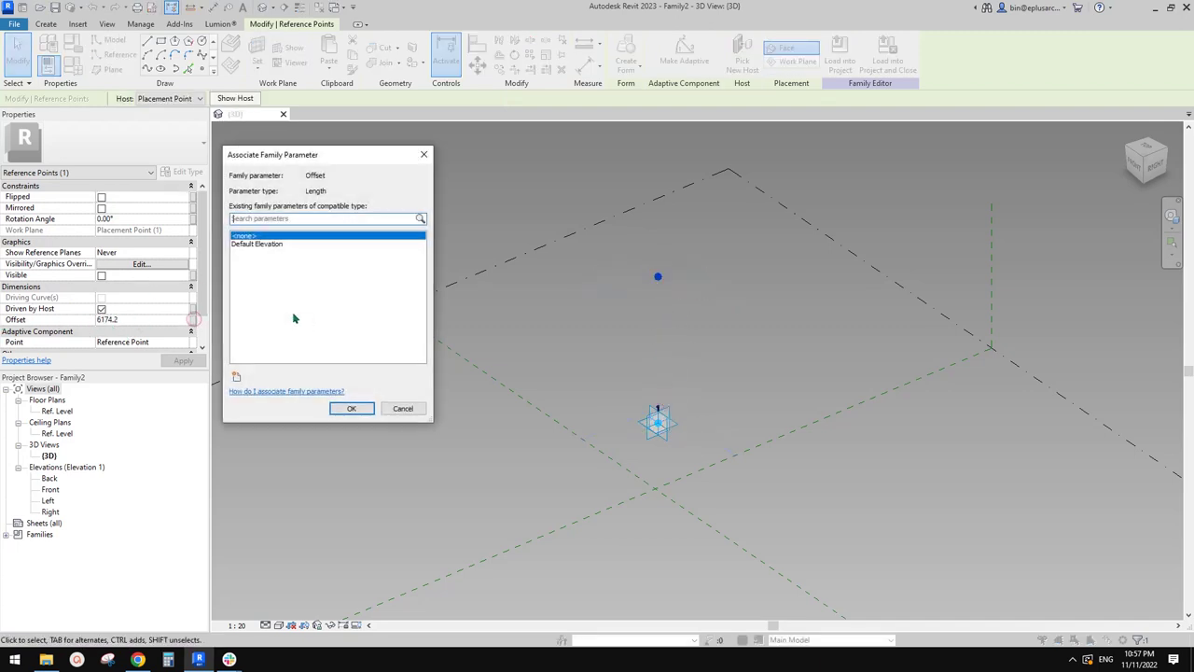
click(237, 376)
text(h)
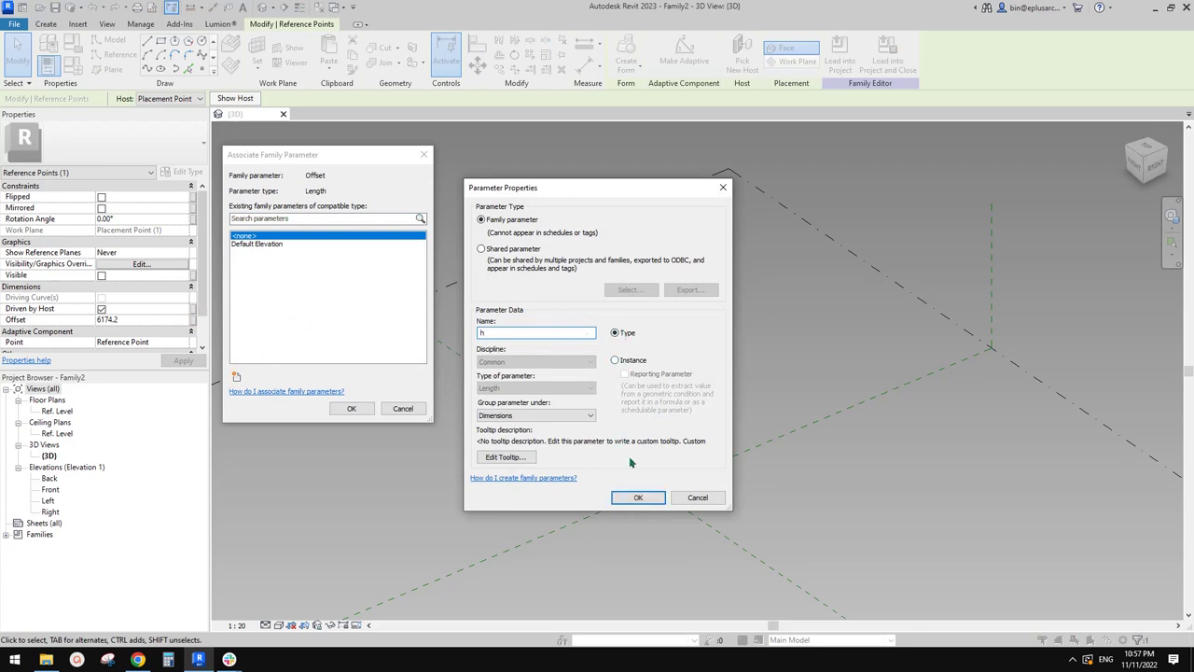
click(638, 497)
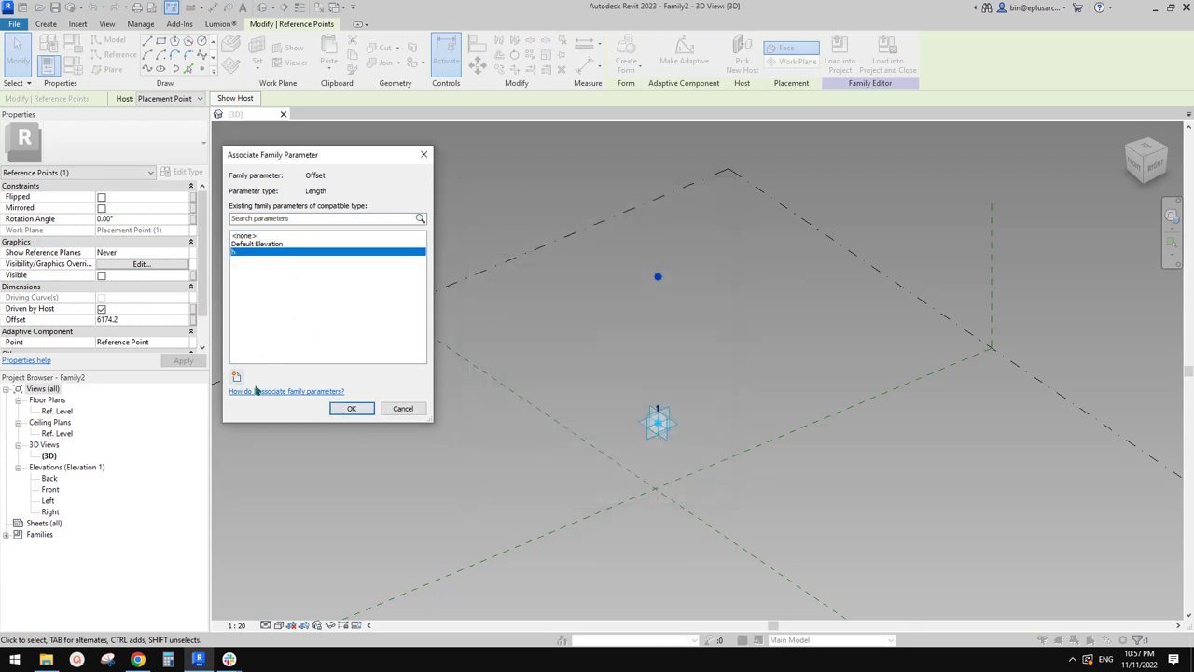
click(351, 408)
Change the h parameter to an instance parameter in the family types
click(71, 64)
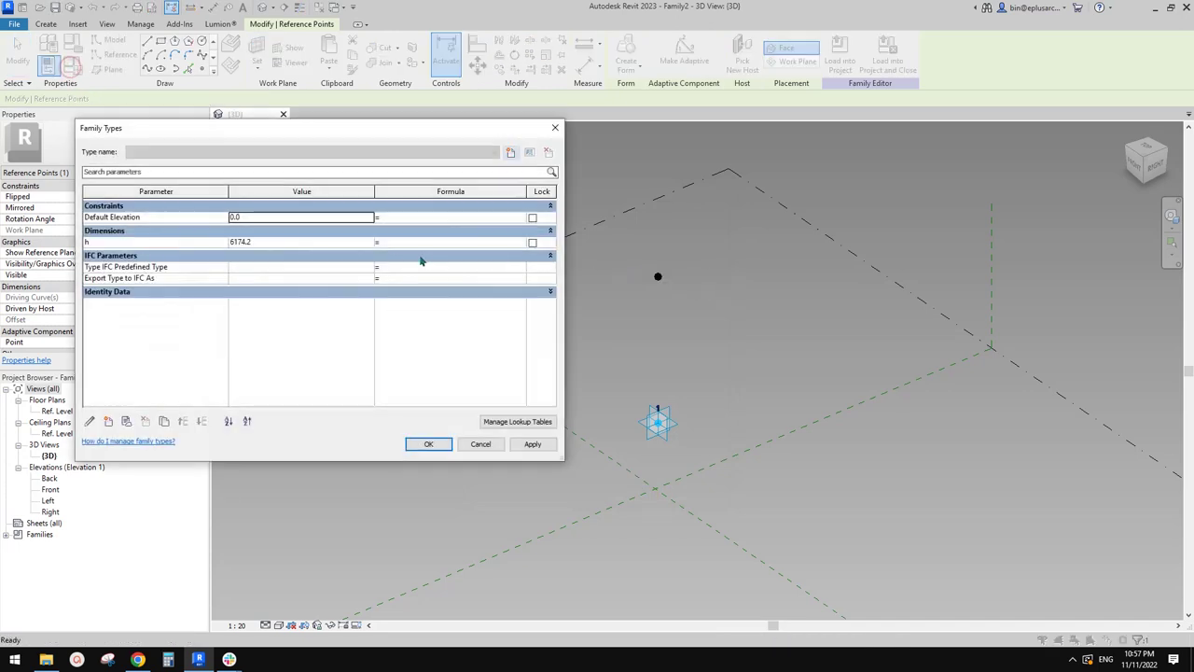
click(171, 243)
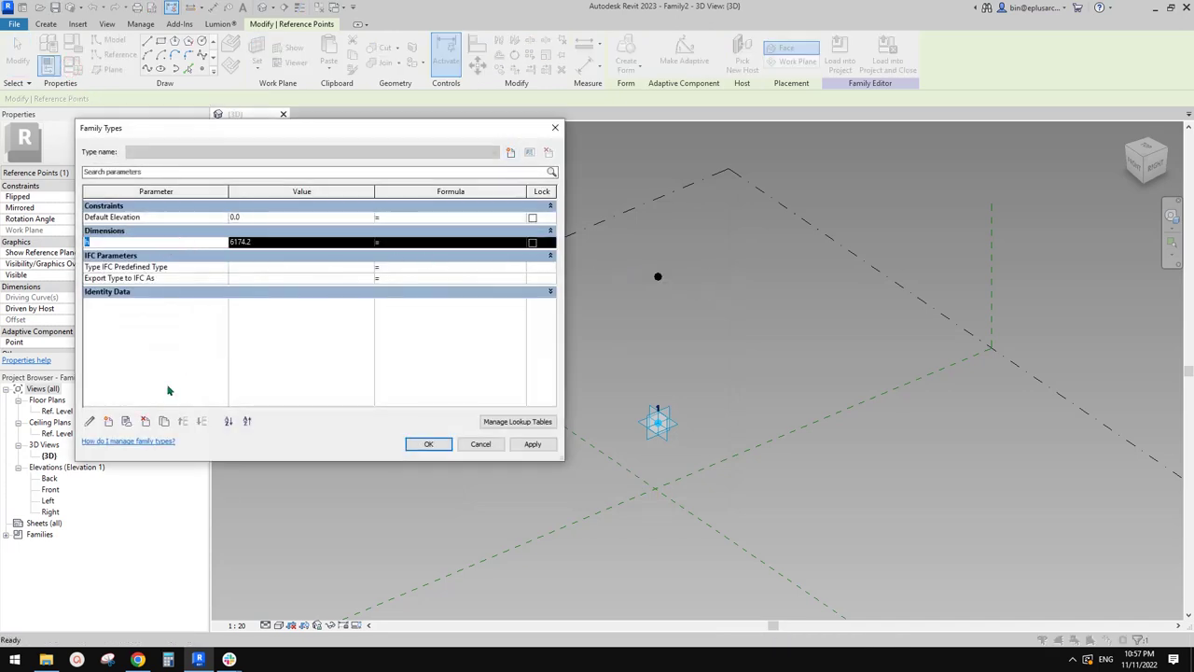
click(90, 421)
click(613, 359)
click(612, 493)
click(428, 444)
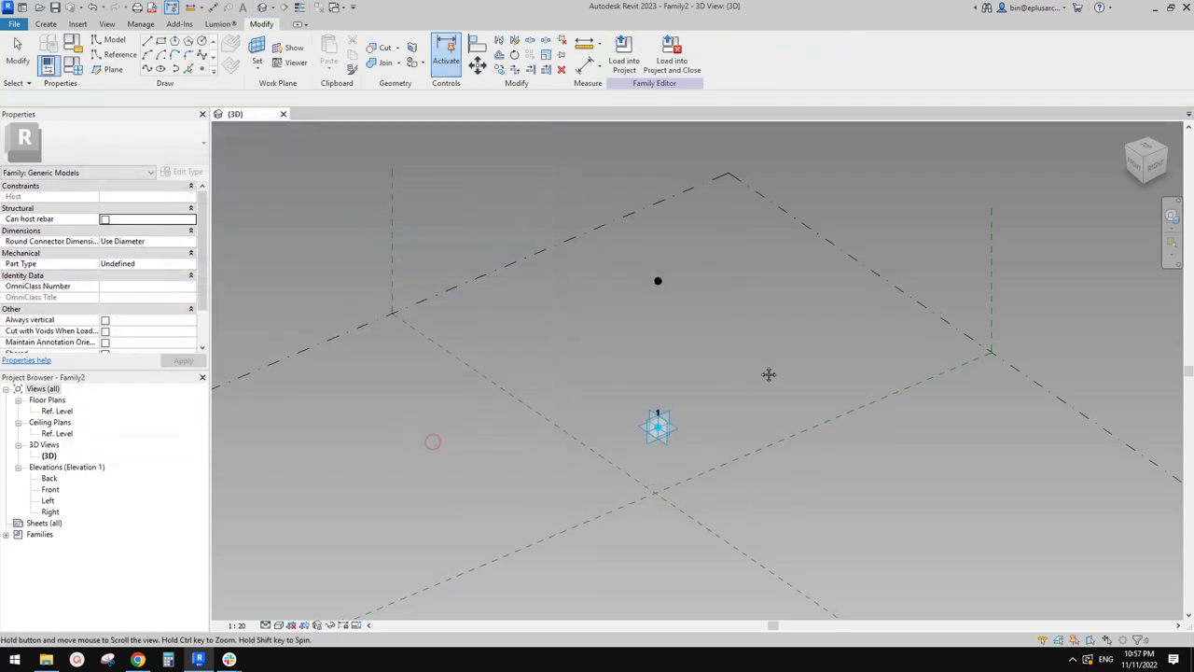
Host a reference point on the raised point's vertical plane, coincident with it, and pull it sideways to an offset of about 799
middle_drag(759, 363, 758, 369)
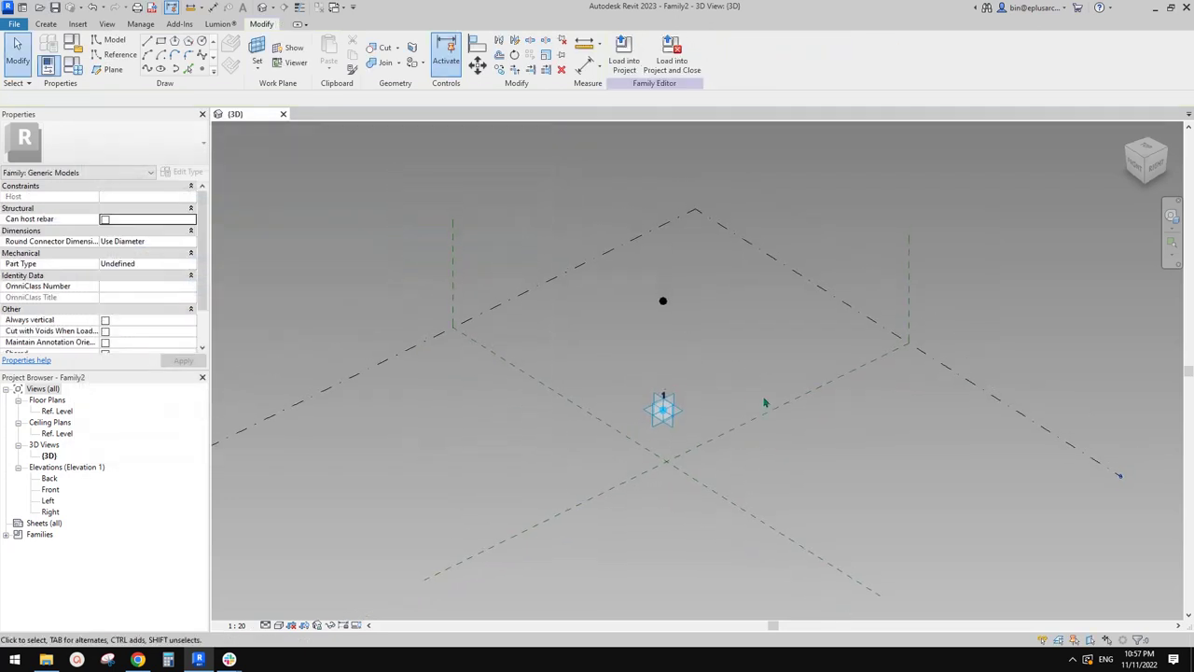
shift+middle_drag(745, 466, 653, 450)
click(645, 436)
key(Escape)
click(201, 69)
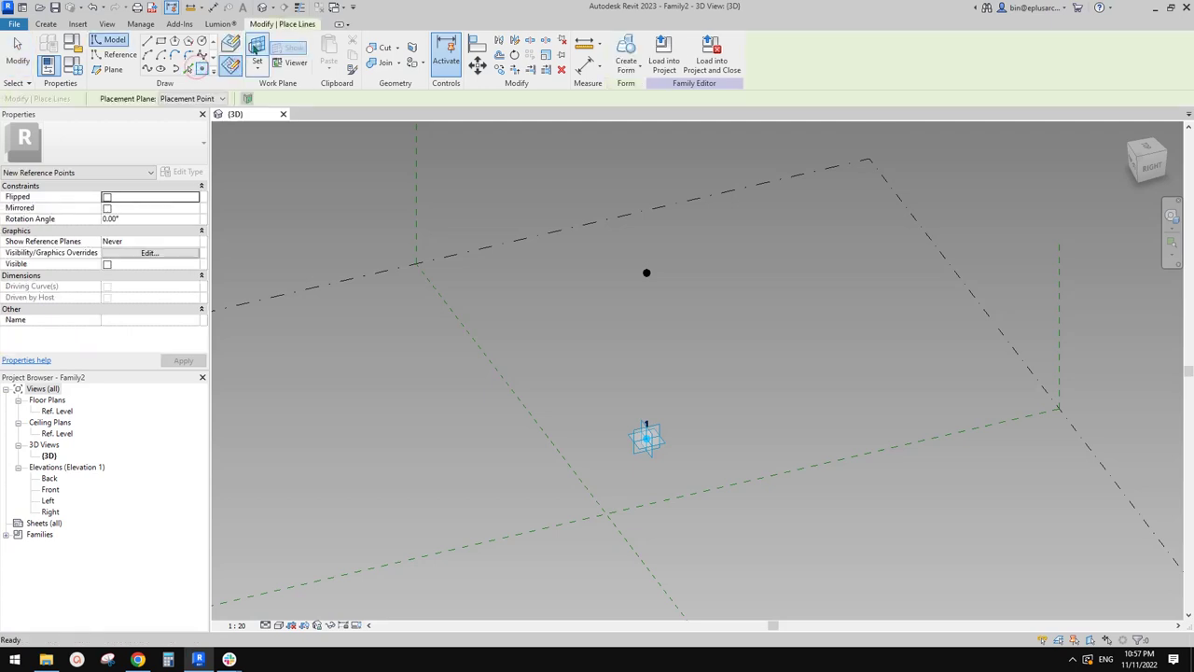
click(254, 49)
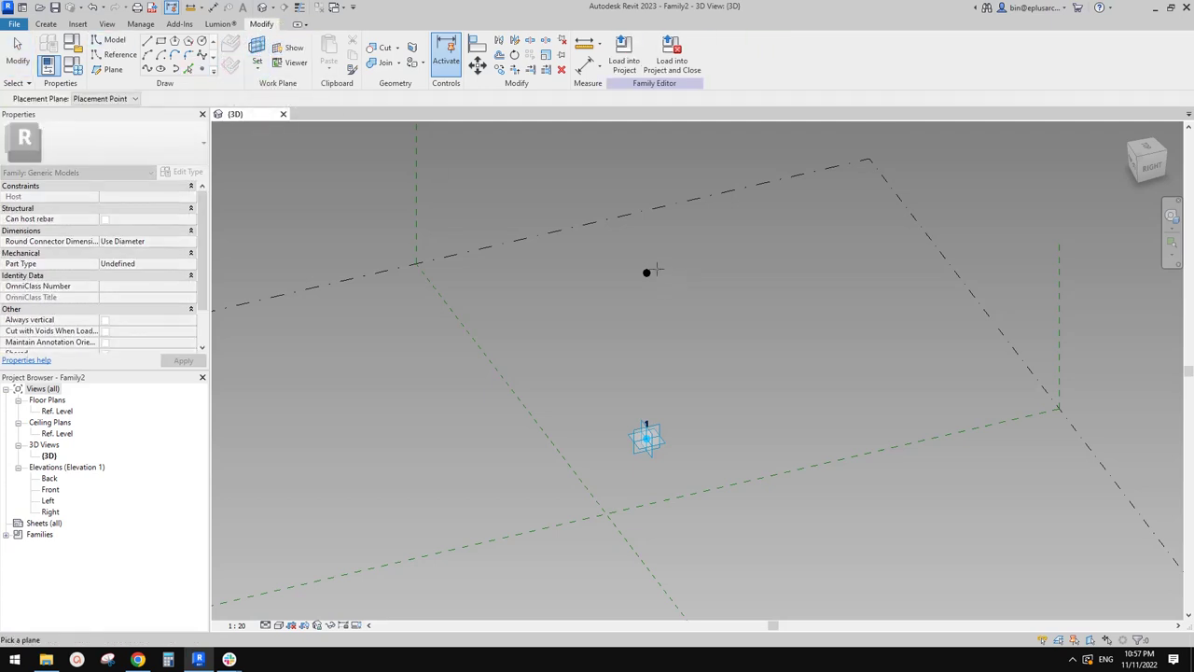
click(647, 273)
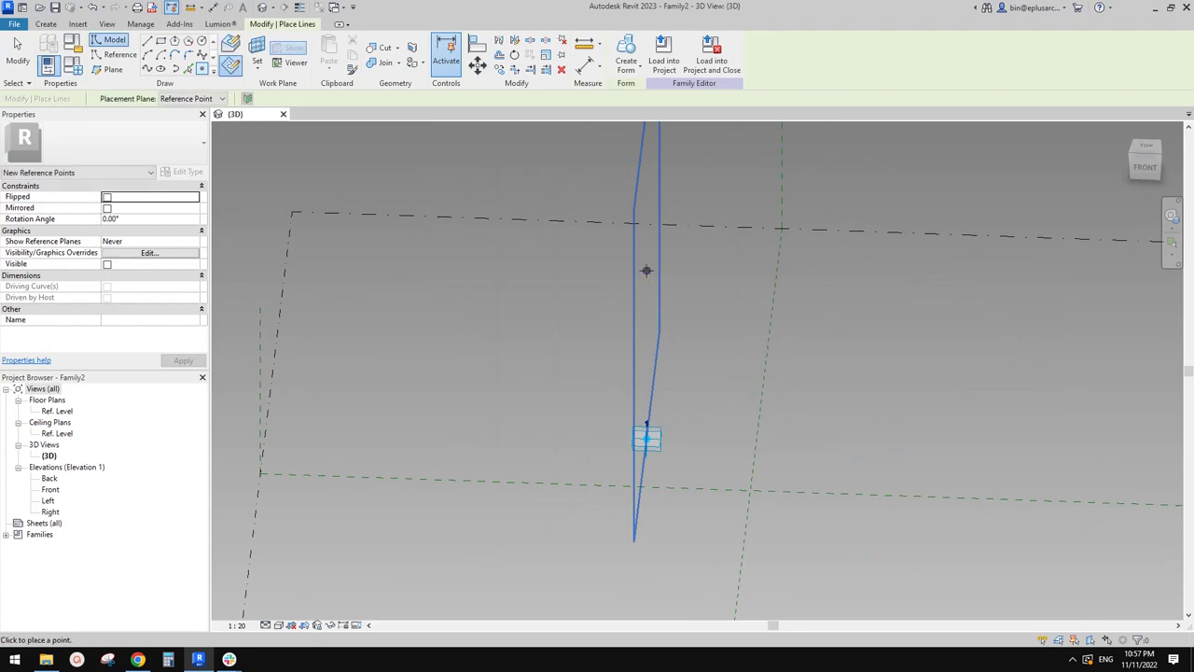
click(646, 271)
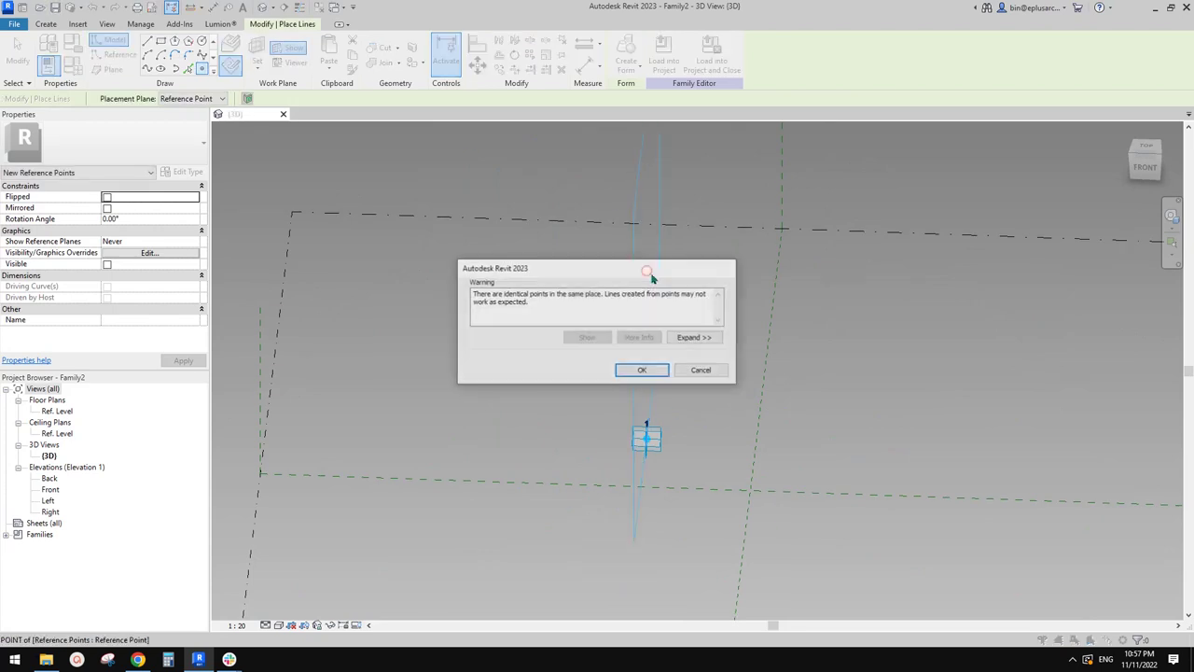
click(658, 369)
key(Escape)
key(Escape)
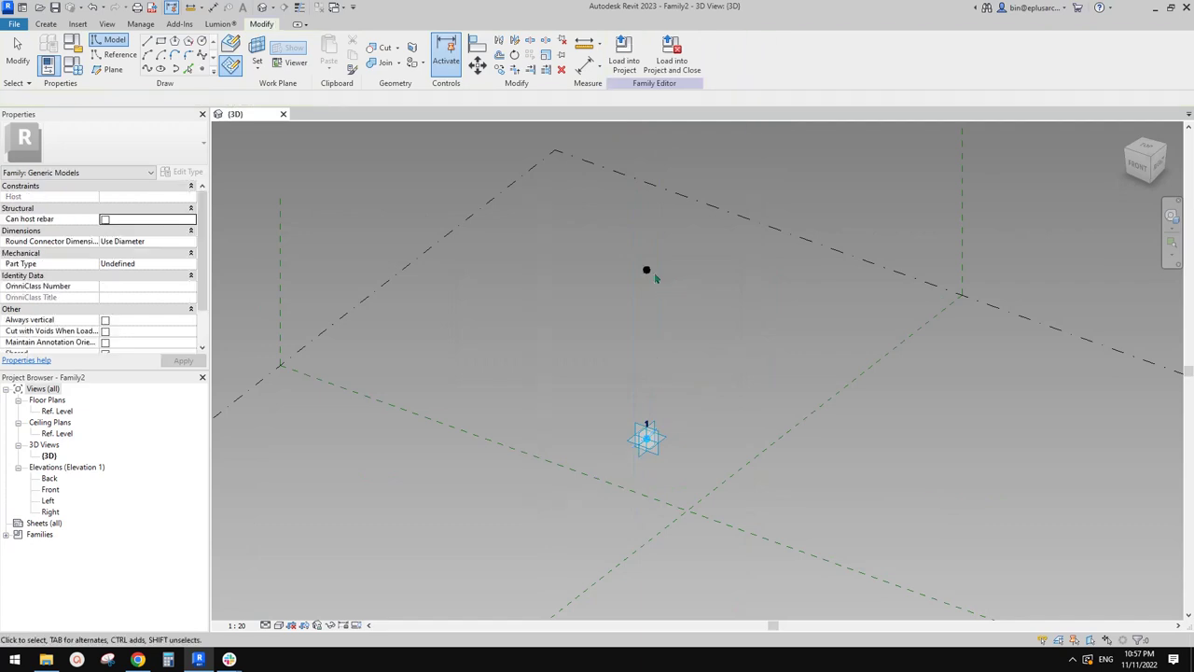
click(646, 270)
drag(672, 279, 694, 286)
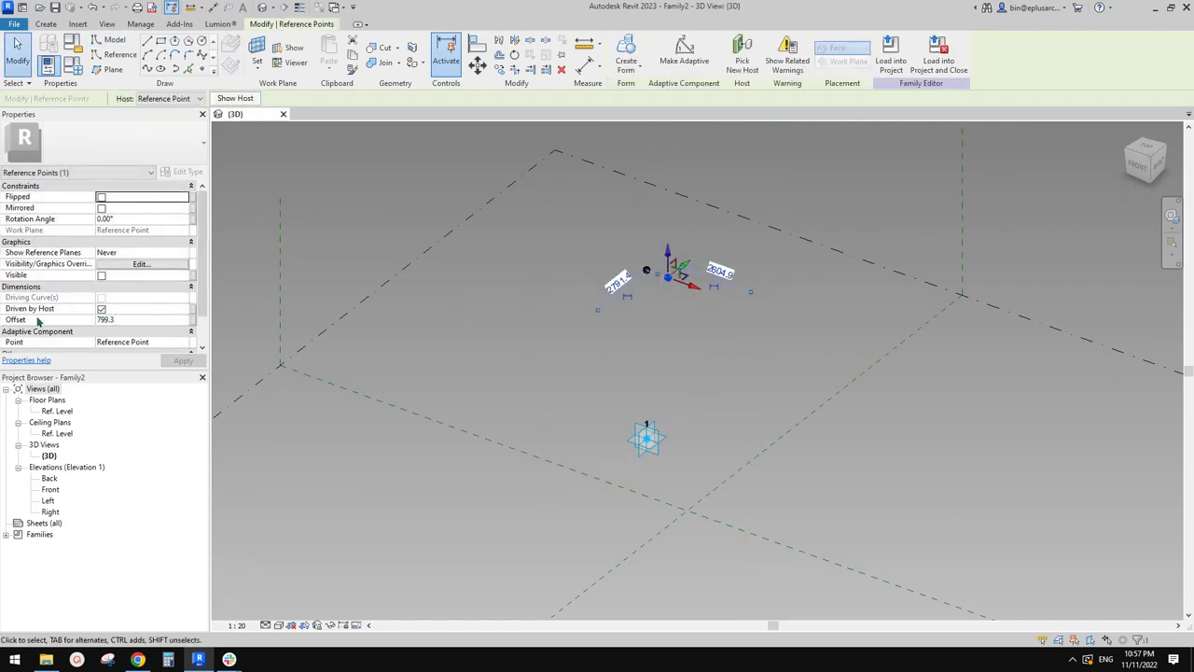
Associate the sideways point's offset with a new instance family parameter named ofs
click(194, 319)
click(237, 377)
text(of)
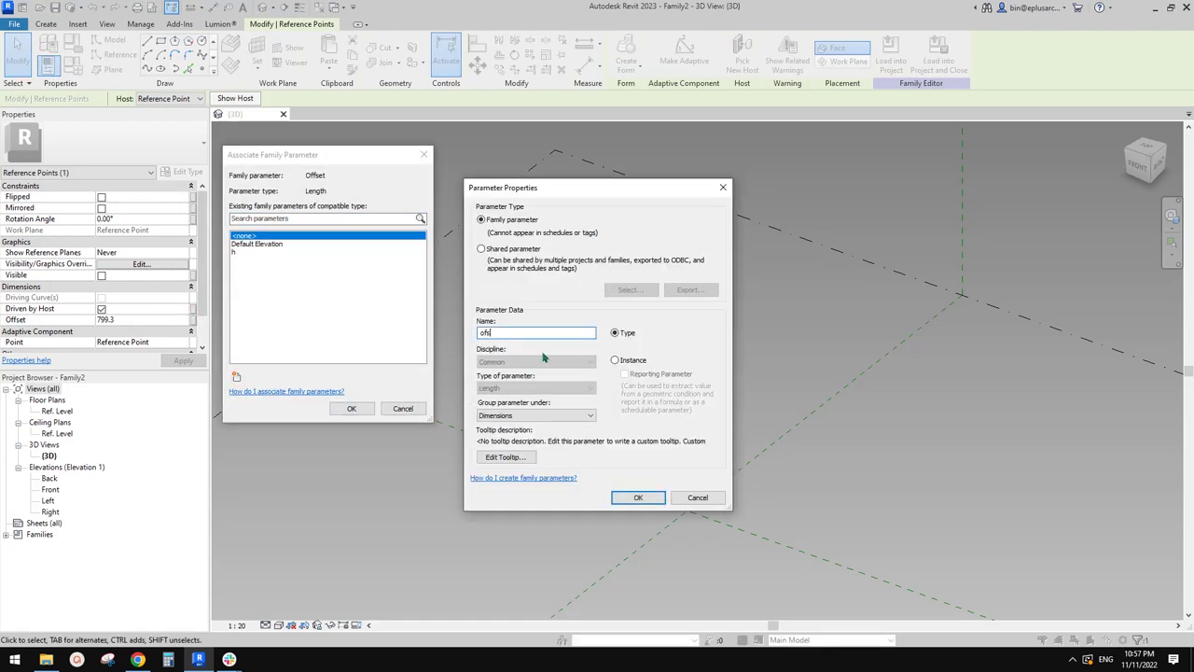
text(s)
click(617, 360)
click(638, 497)
click(352, 407)
Raise the height-driven reference point above the adaptive point to an offset of about 7526
shift+middle_drag(707, 335, 776, 347)
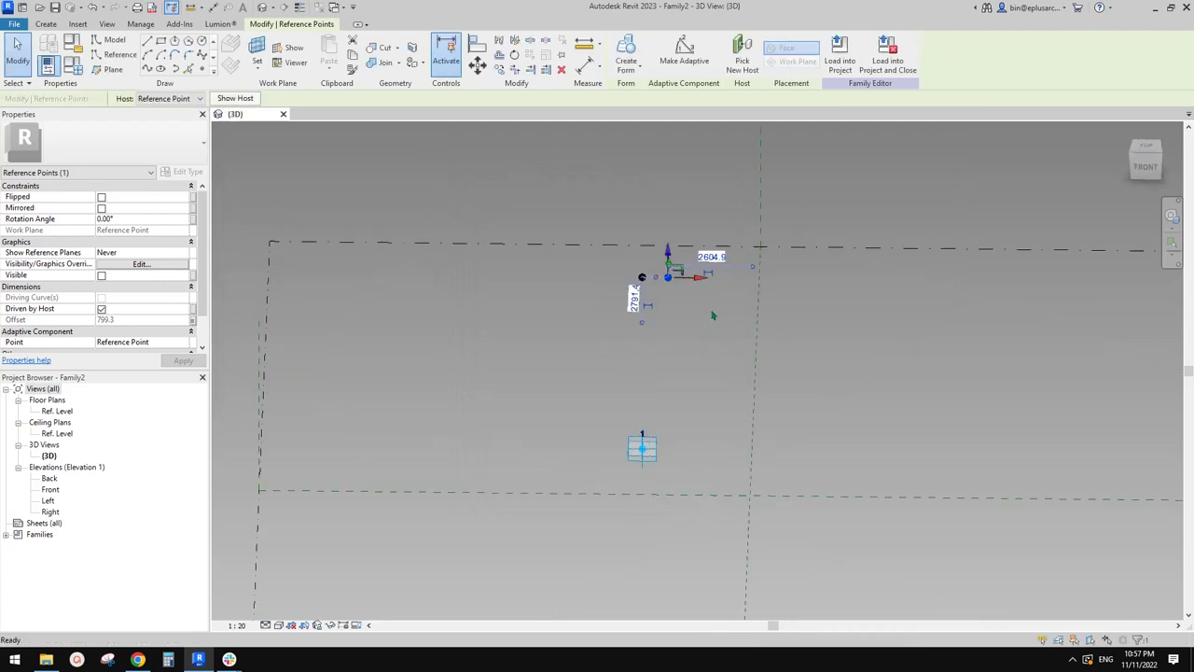
click(720, 320)
shift+middle_drag(691, 326, 678, 285)
shift+middle_drag(648, 339, 648, 394)
click(642, 280)
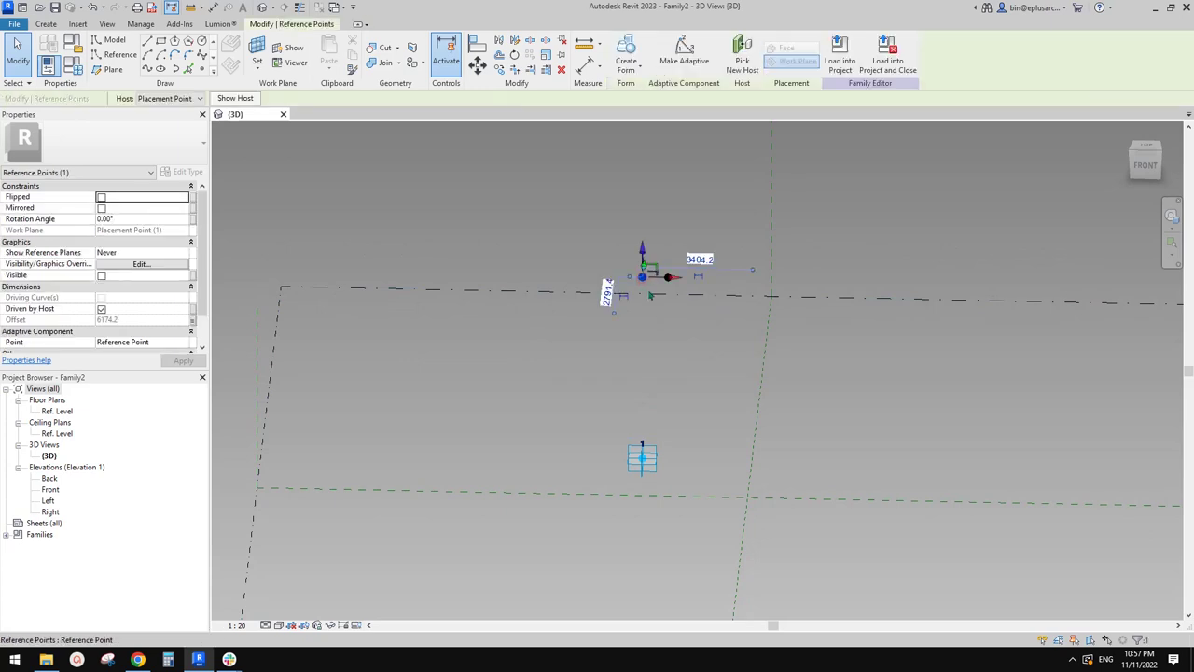
click(644, 327)
shift+middle_drag(644, 327, 634, 323)
click(642, 279)
drag(652, 250, 652, 211)
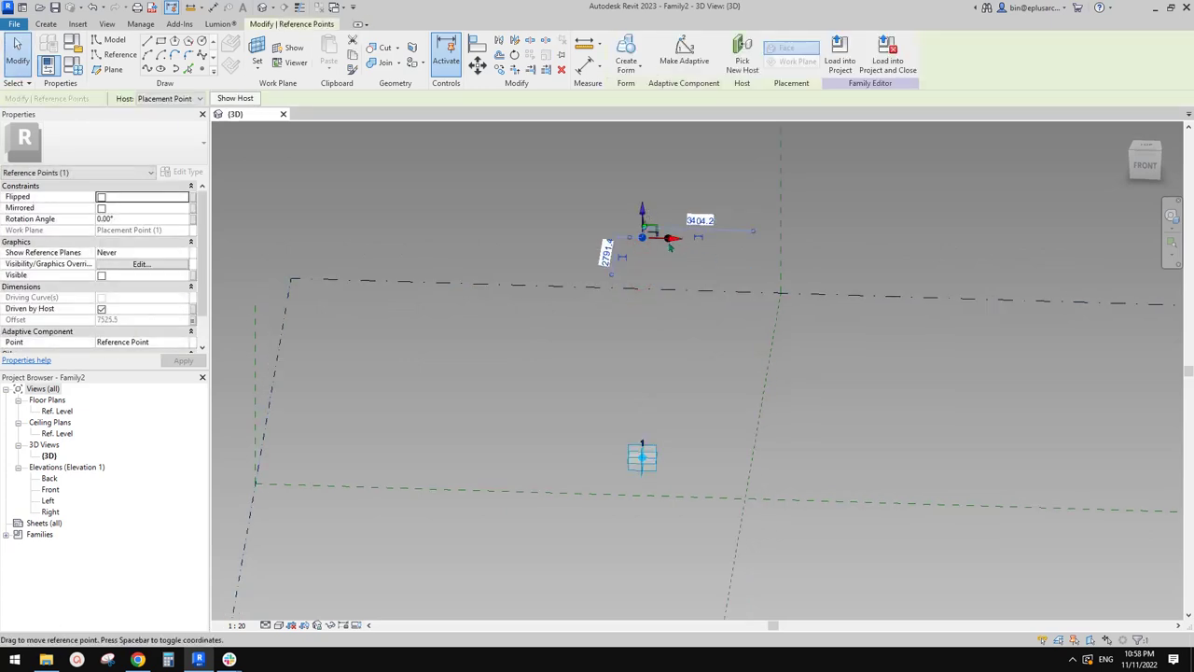
click(706, 273)
Connect the adaptive point and the sideways offset point with a spline through points and make it a reference line
click(669, 240)
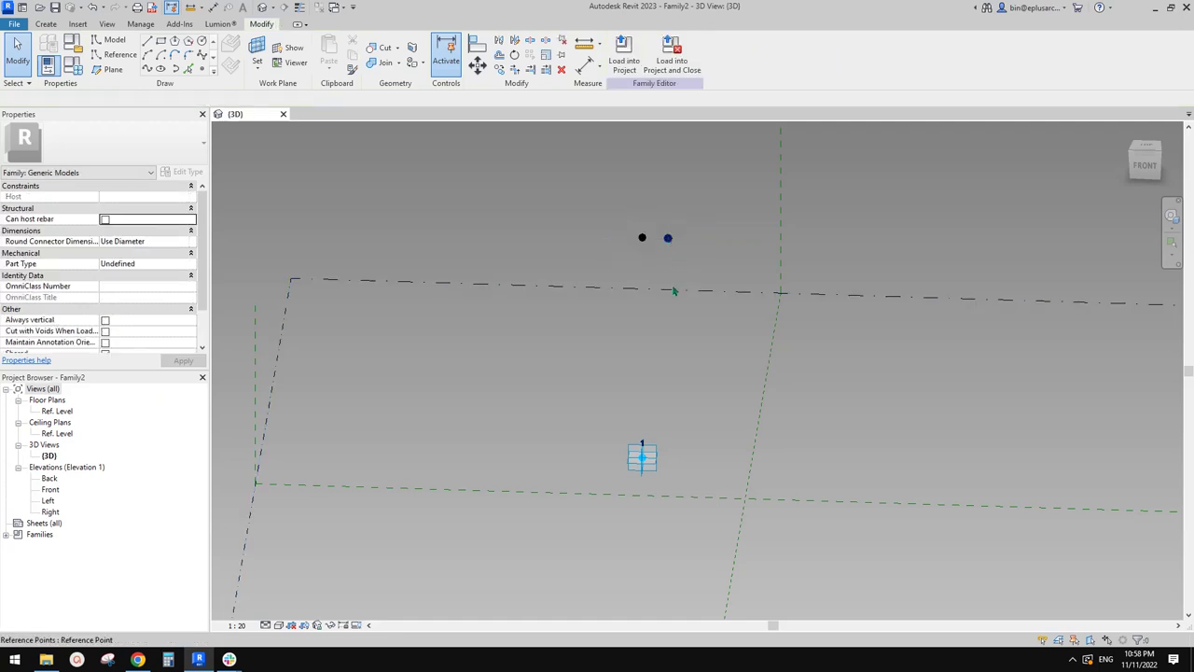
ctrl+click(642, 457)
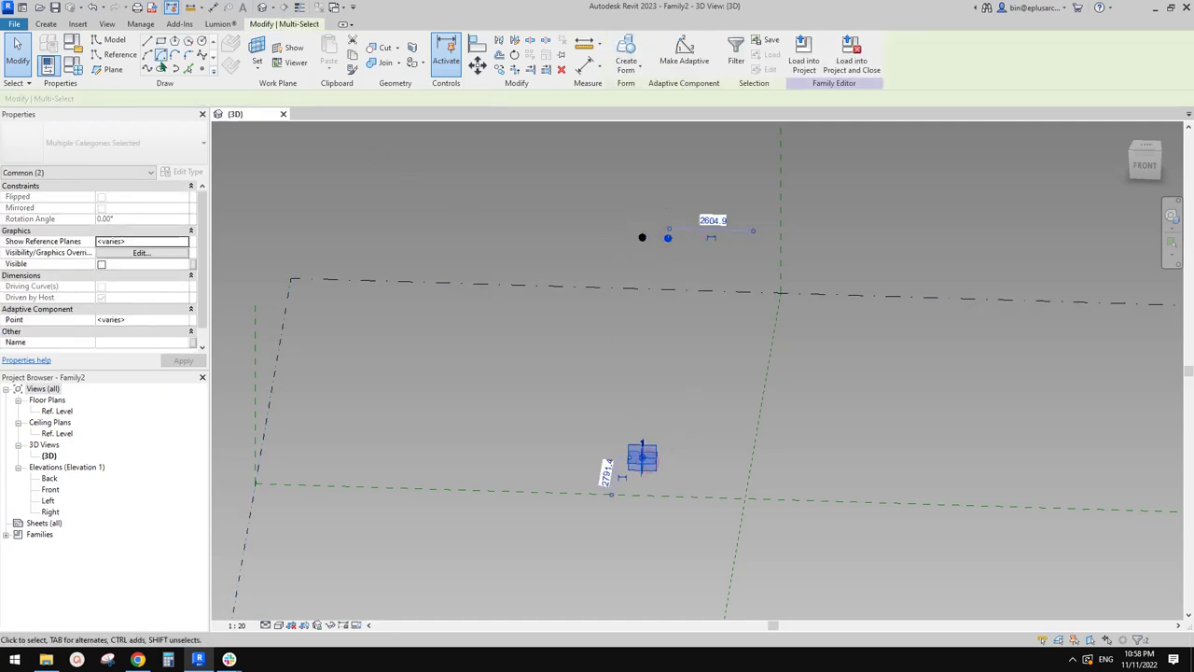
click(148, 70)
middle_drag(655, 322, 718, 347)
click(108, 288)
click(719, 346)
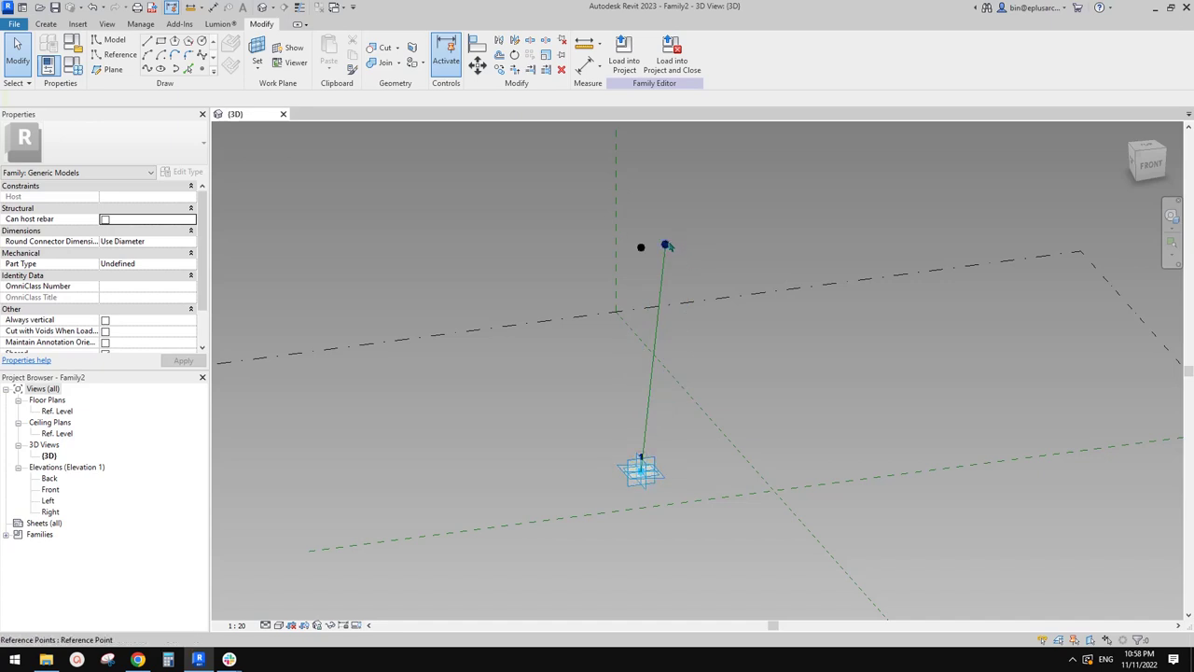
Switch to the Google Docs reference image and examine how the canopy stems curve between ground and crown
shift+middle_drag(674, 342, 716, 415)
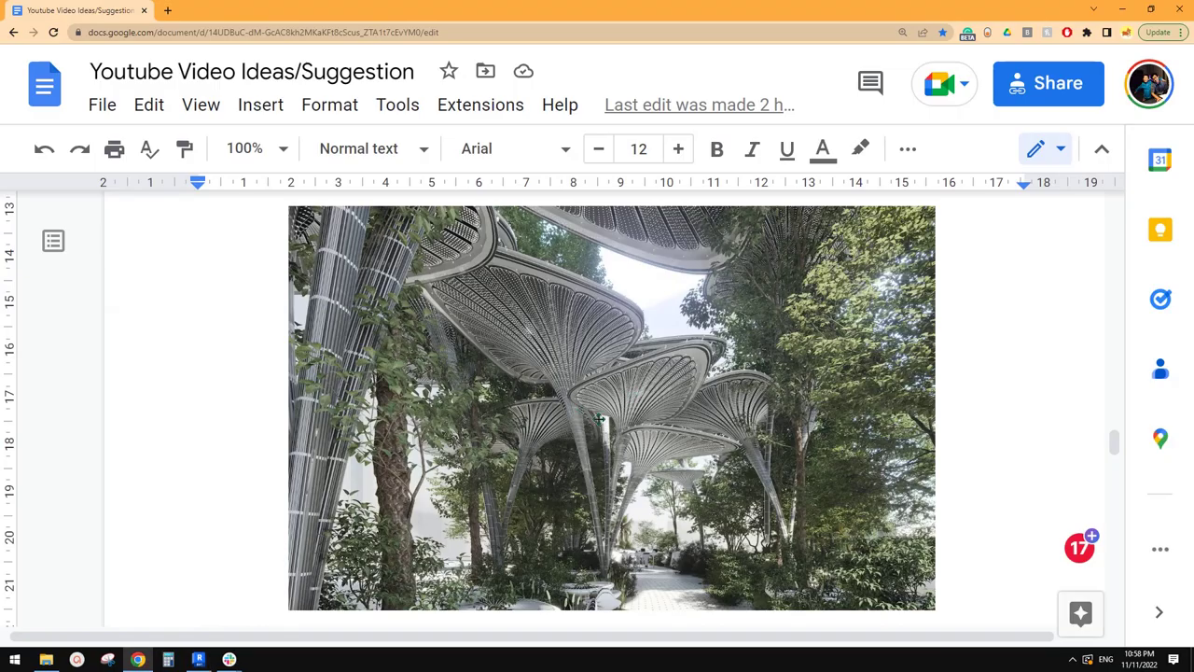
scroll(599, 417, down, 3)
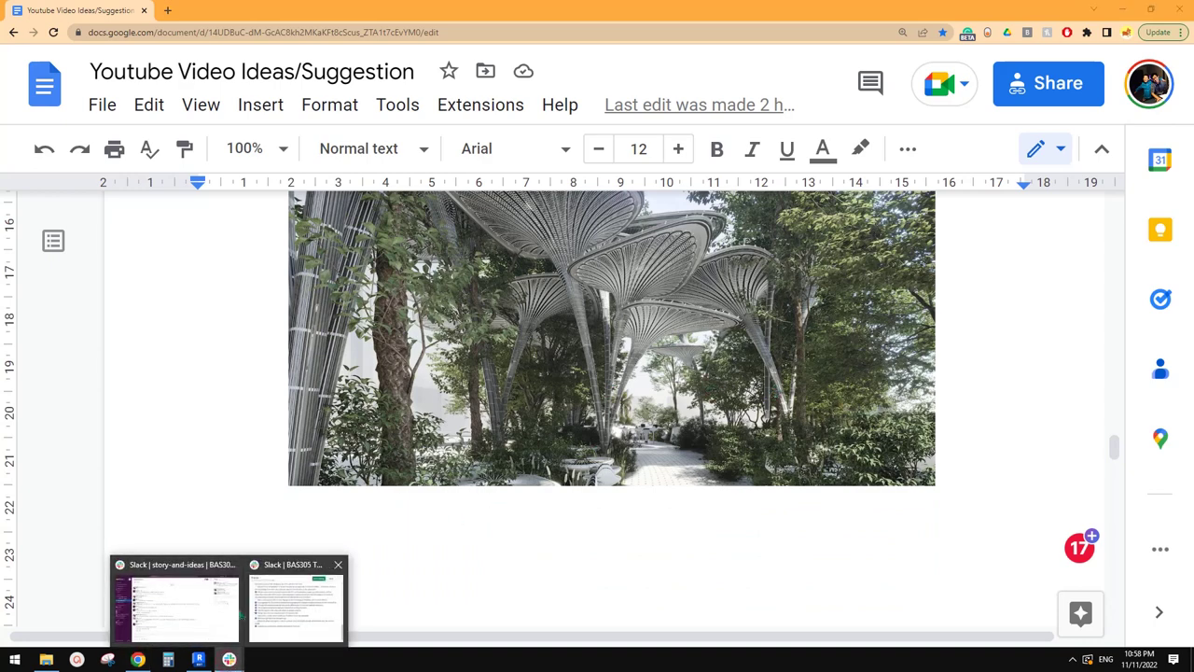
click(453, 570)
scroll(653, 347, up, 3)
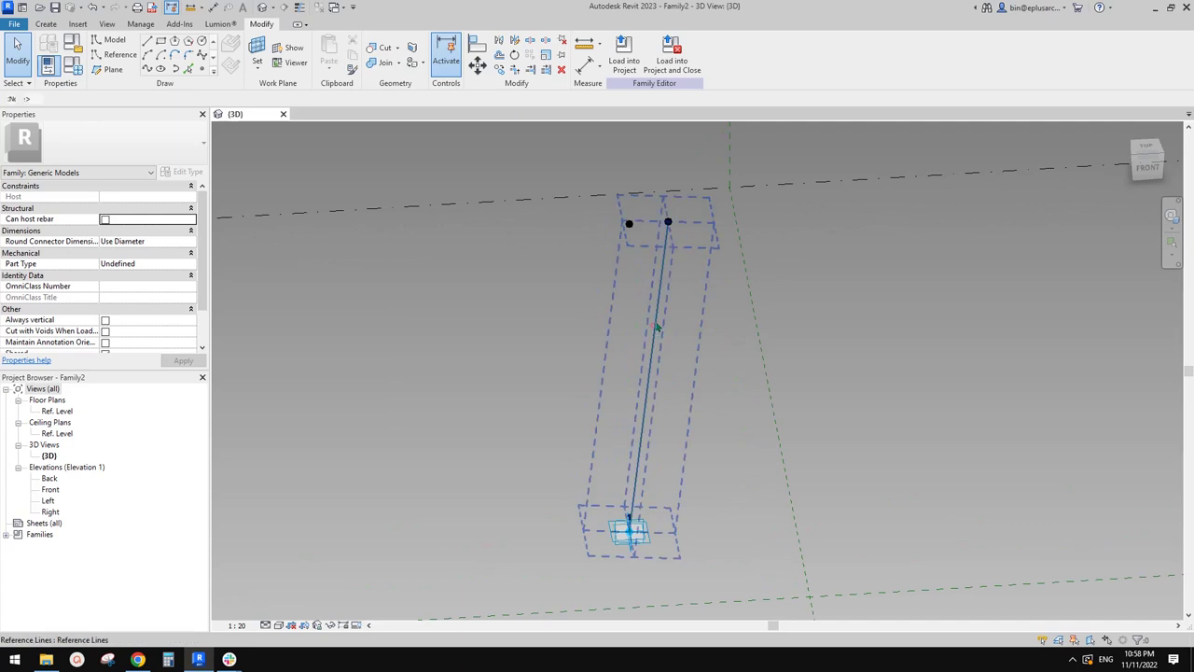
Undo the straight reference line between the adaptive point and the sideways offset point
click(687, 337)
key(Escape)
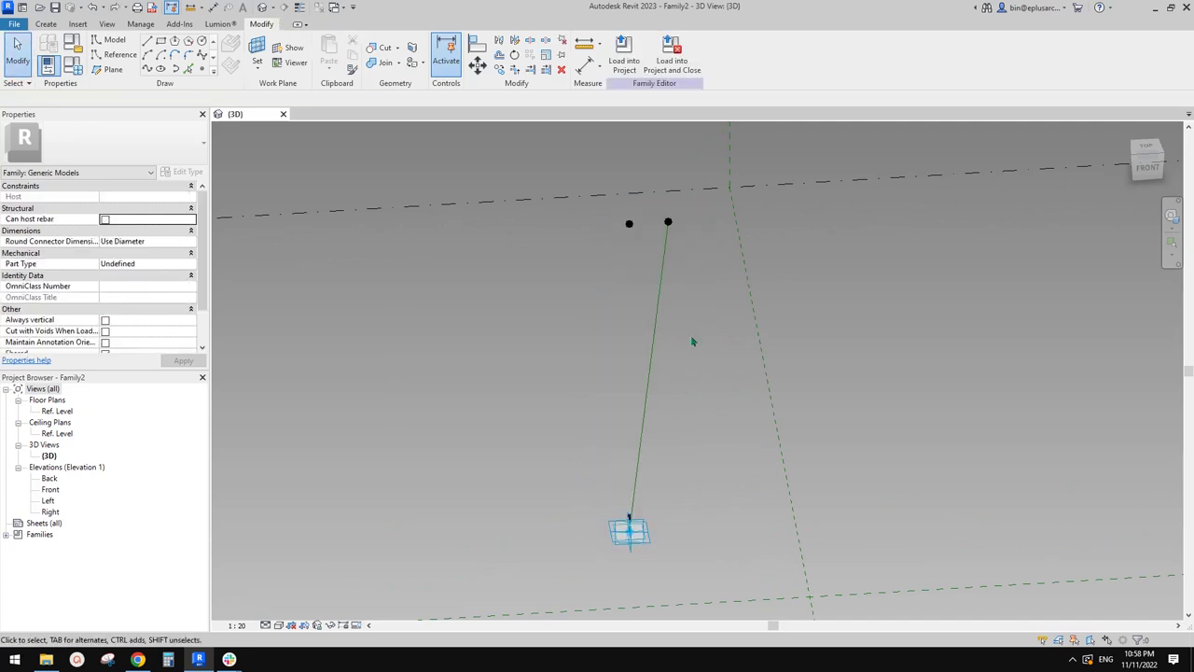
shift+middle_drag(692, 341, 384, 198)
Host another reference point on the adaptive point's horizontal plane, directly at the adaptive point
click(201, 68)
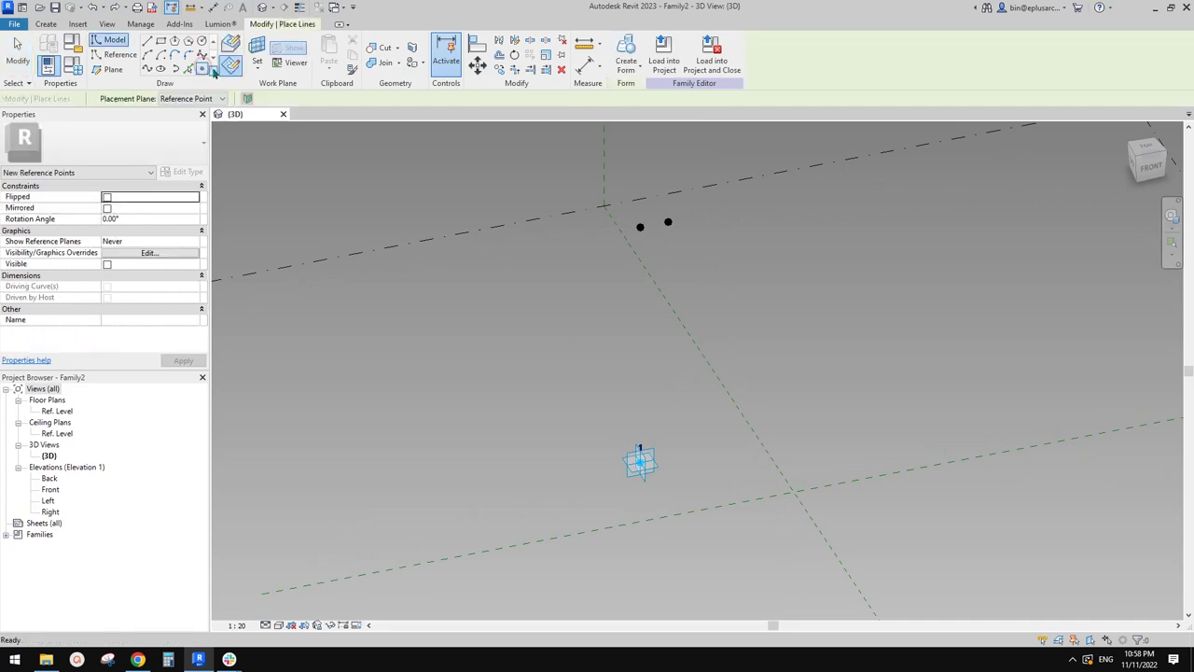
key(Escape)
key(Escape)
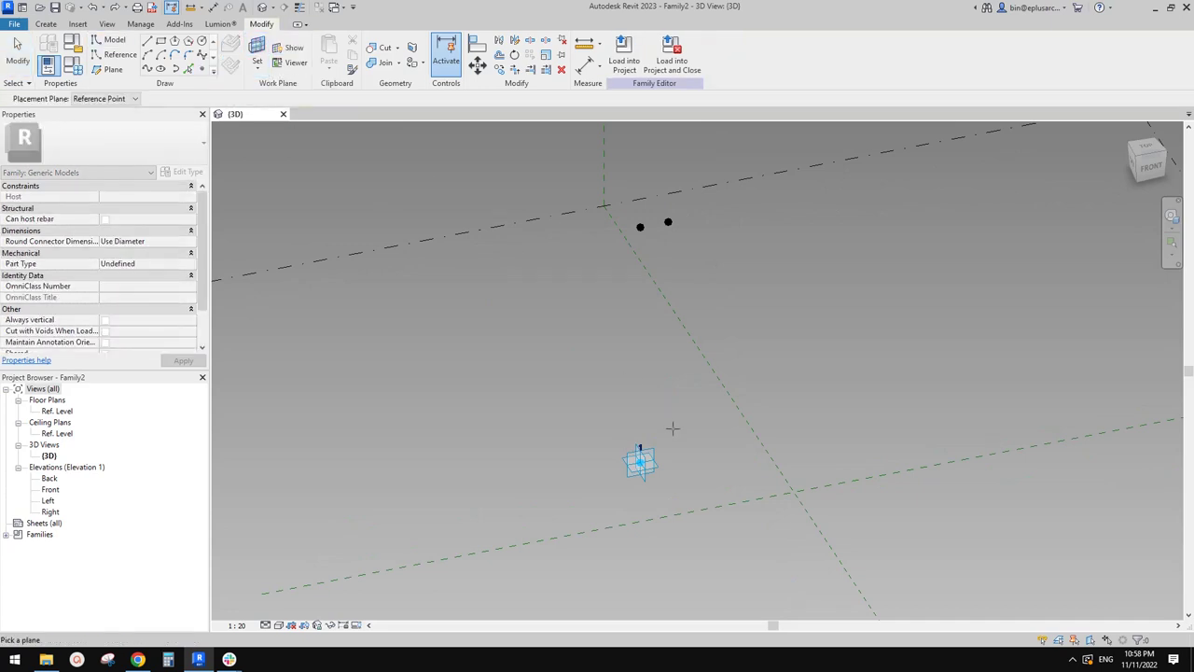
click(661, 465)
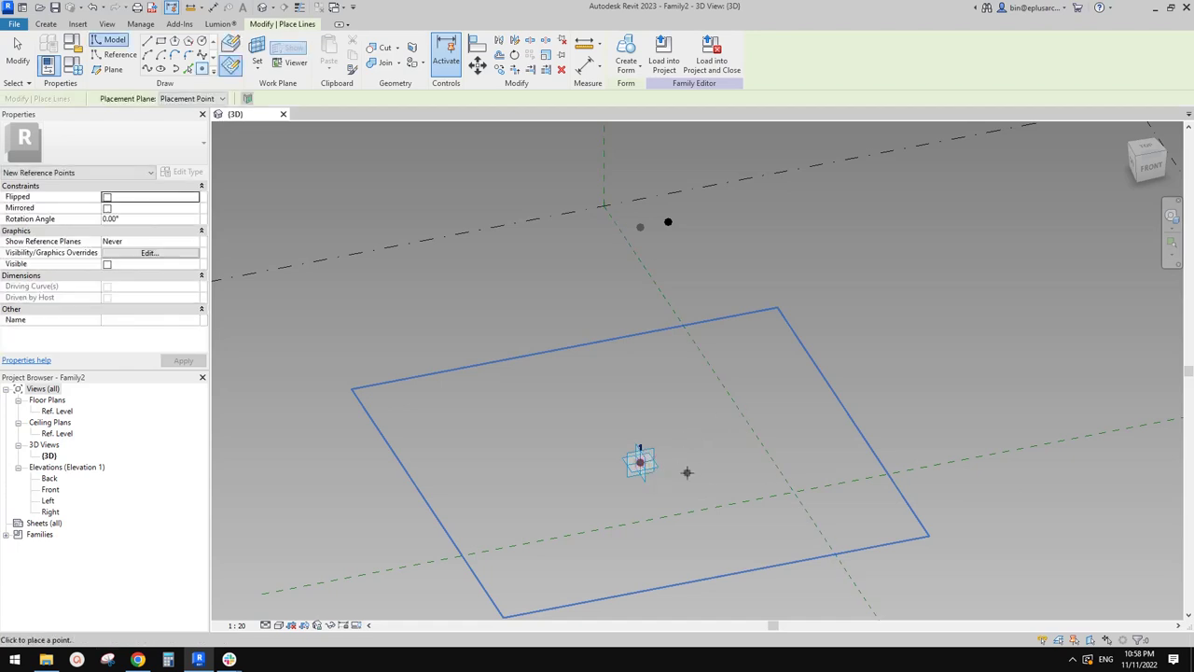
key(Escape)
Lift the new reference point off the adaptive point and set its offset to 1
click(640, 461)
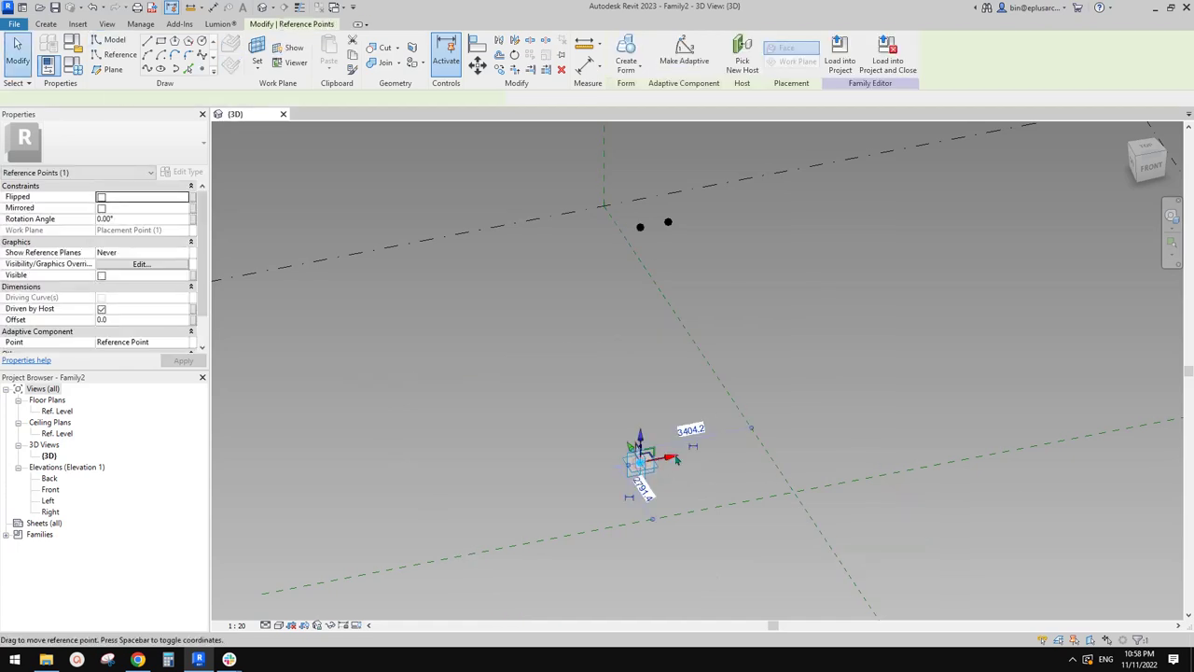
drag(640, 436, 641, 369)
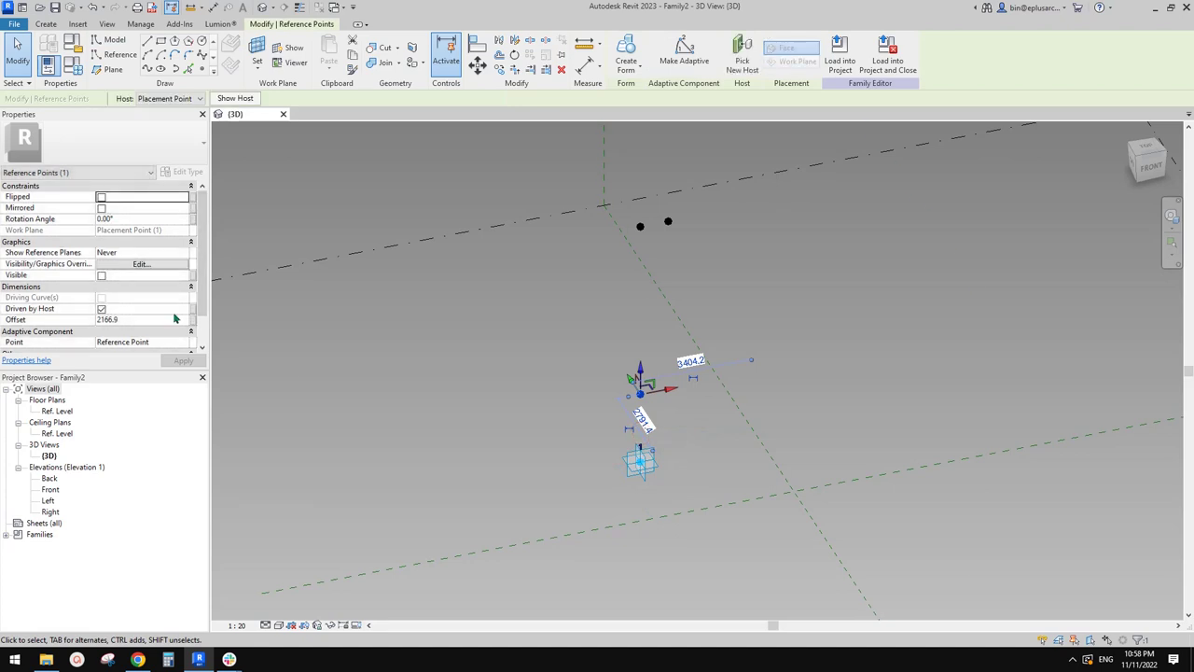
click(107, 320)
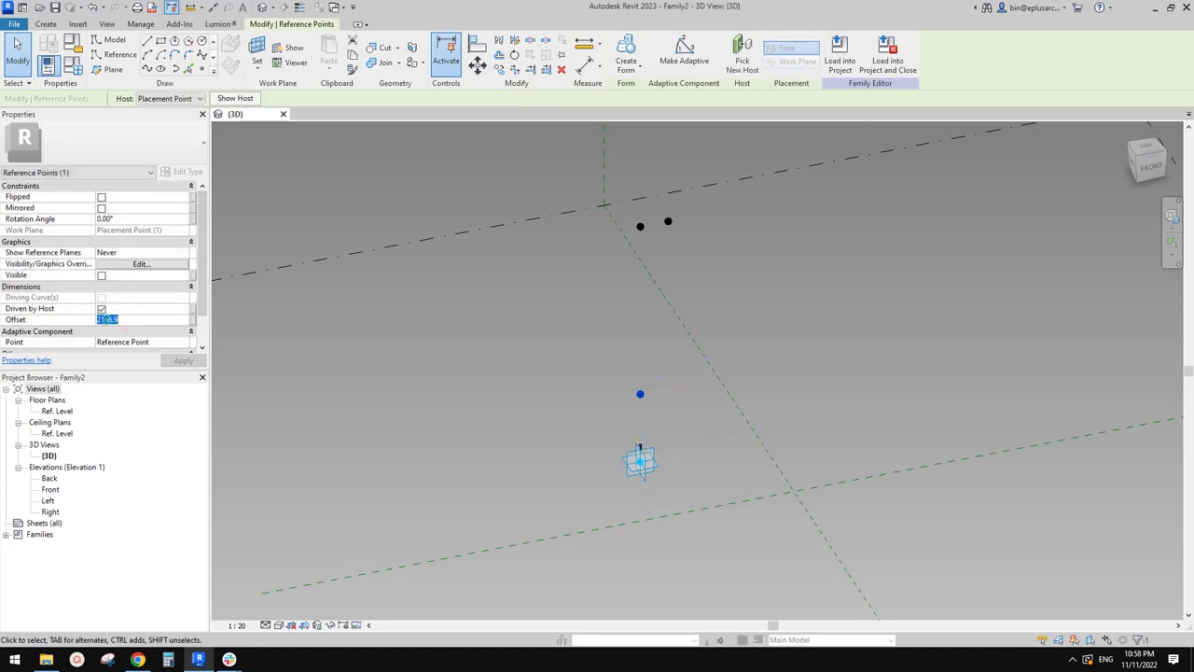
text(1)
key(Return)
click(693, 324)
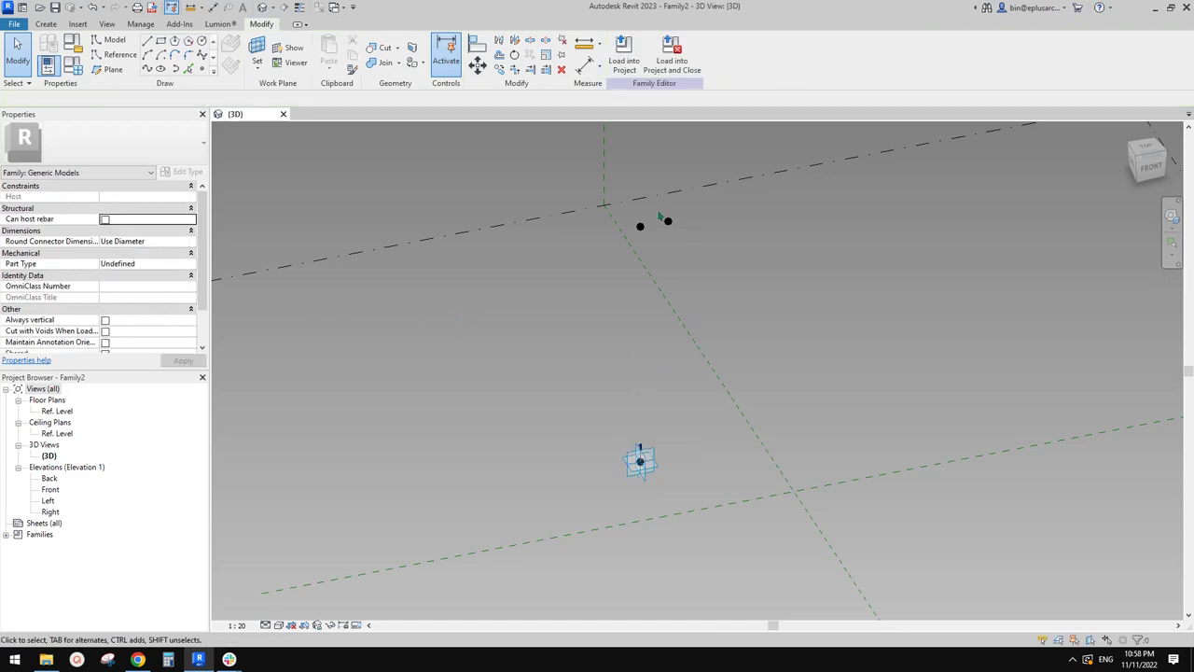
Draw a spline through the adaptive point, the point just above it and the sideways offset point, and make it a reference line
click(668, 222)
ctrl+drag(602, 415, 681, 501)
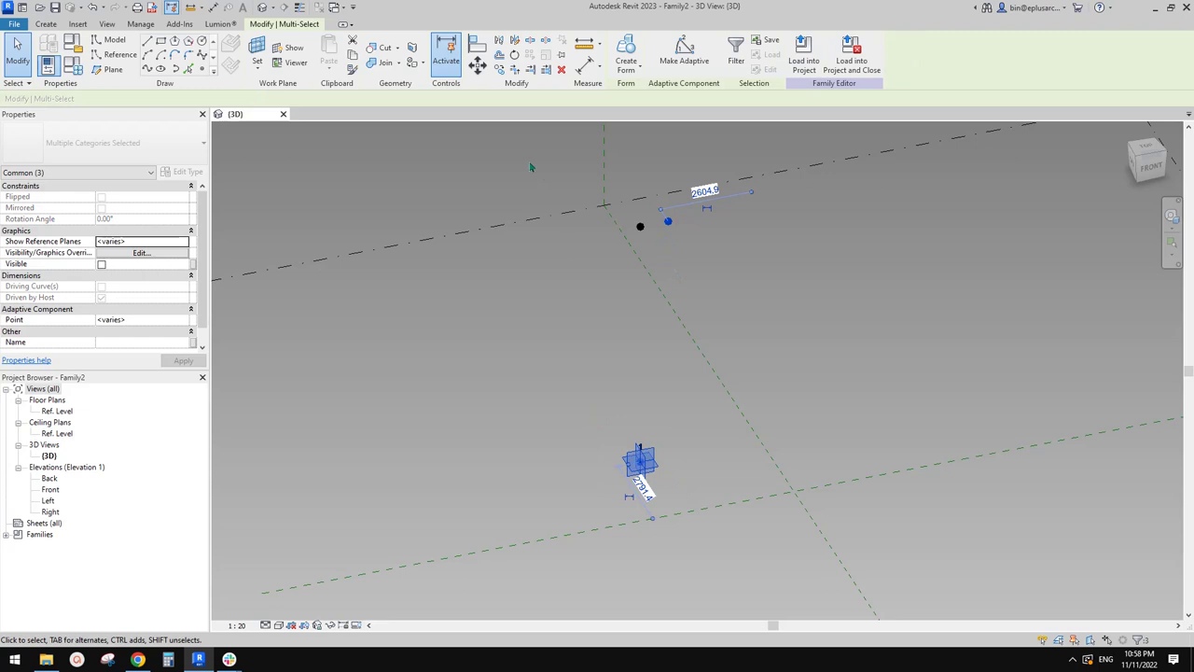
click(735, 56)
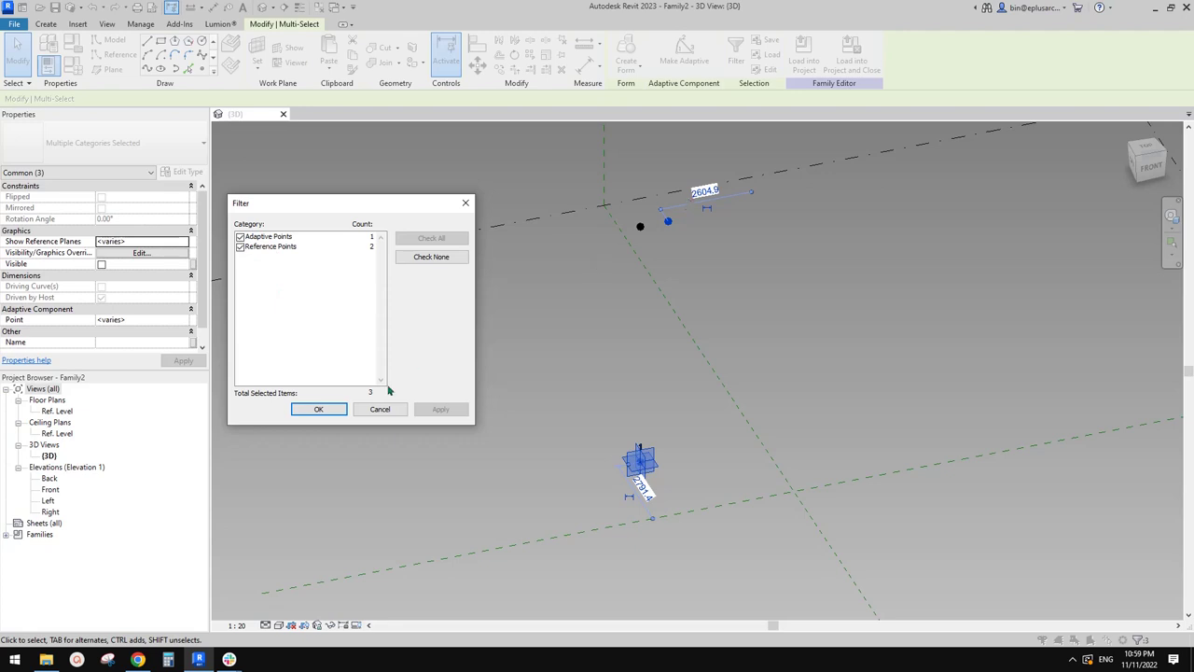
click(320, 409)
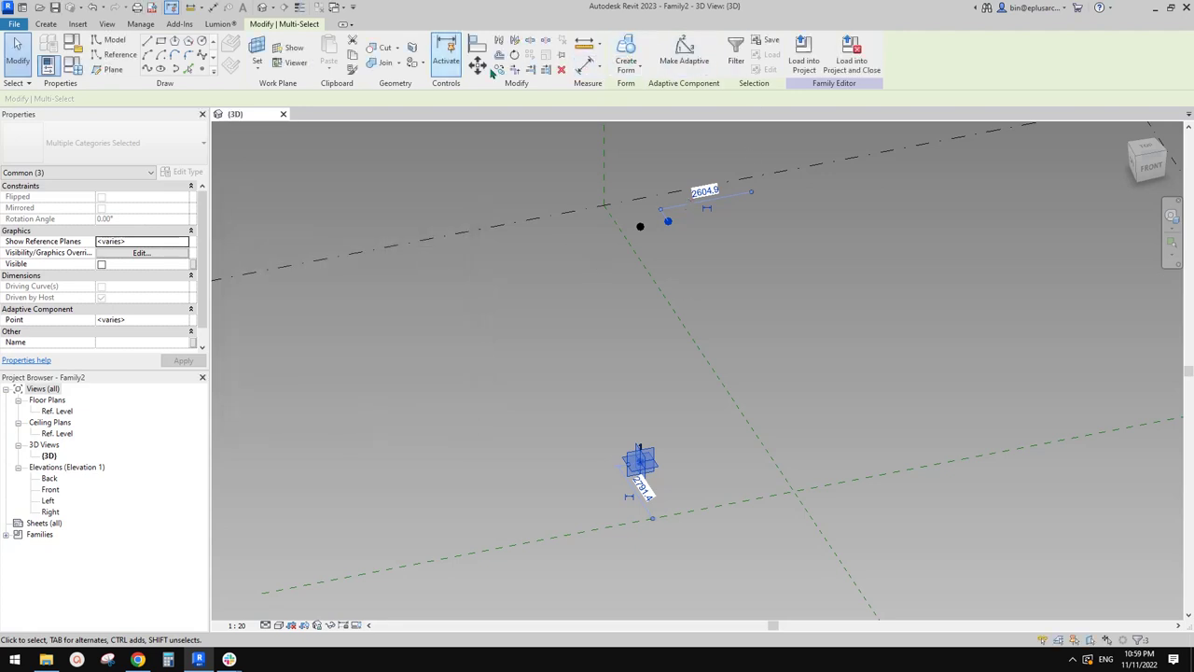
click(159, 69)
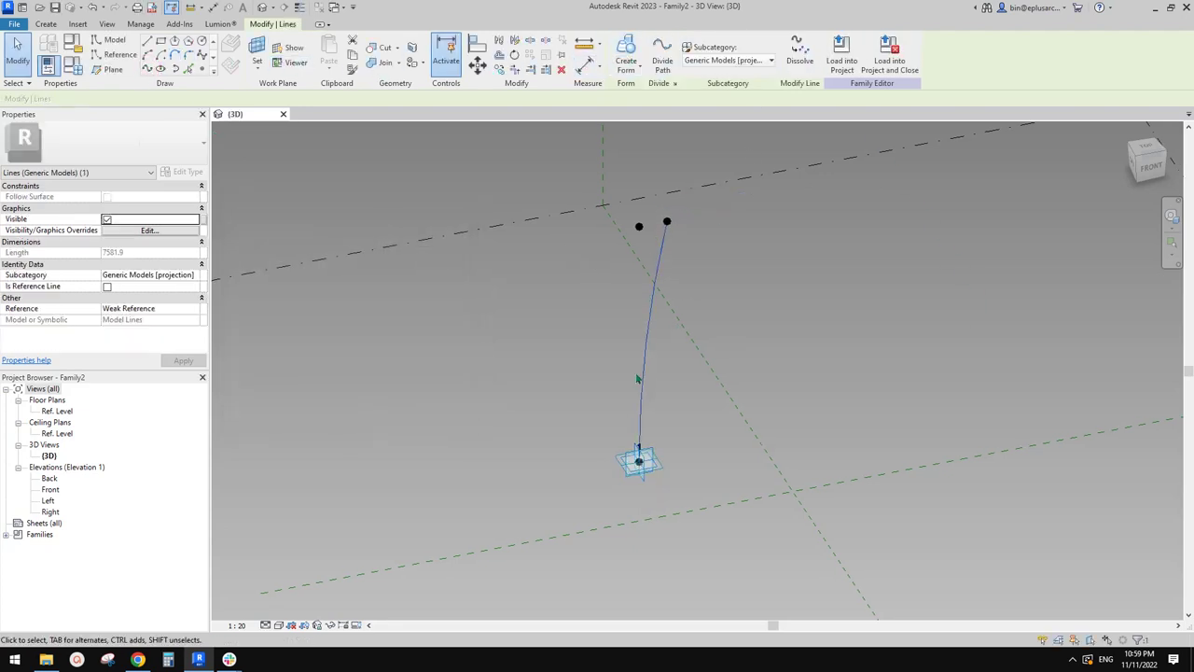
click(107, 288)
click(736, 318)
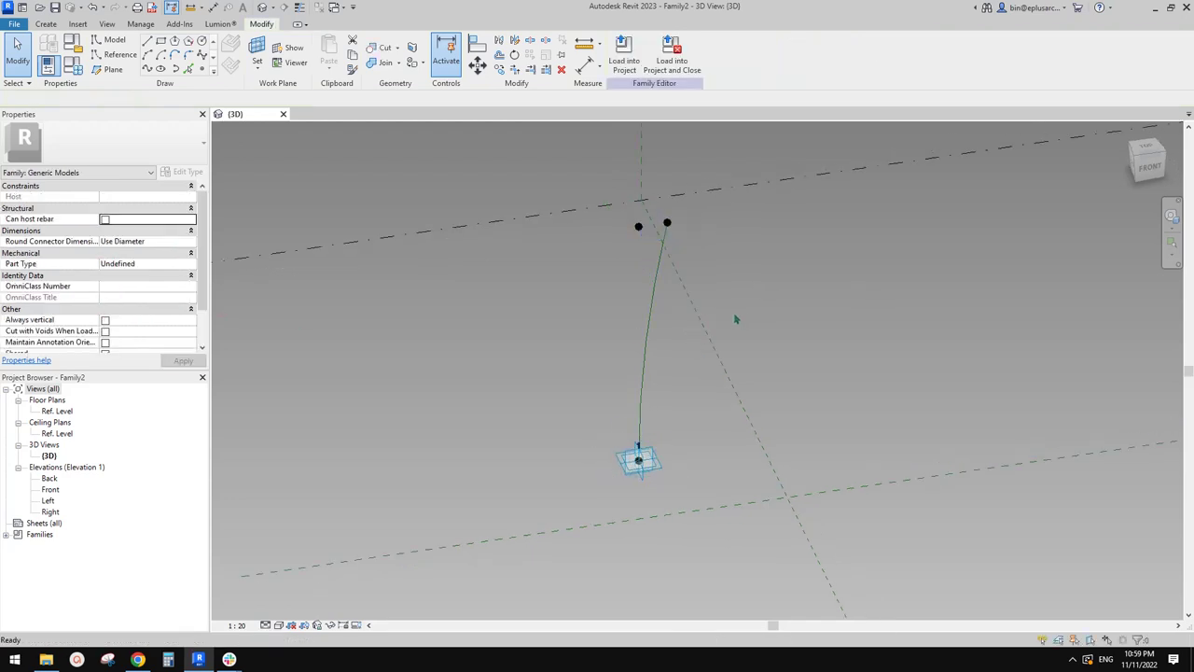
Place a reference point on the upper part of the curved reference line at a normalized curve parameter of about 0.77
shift+middle_drag(660, 368, 690, 258)
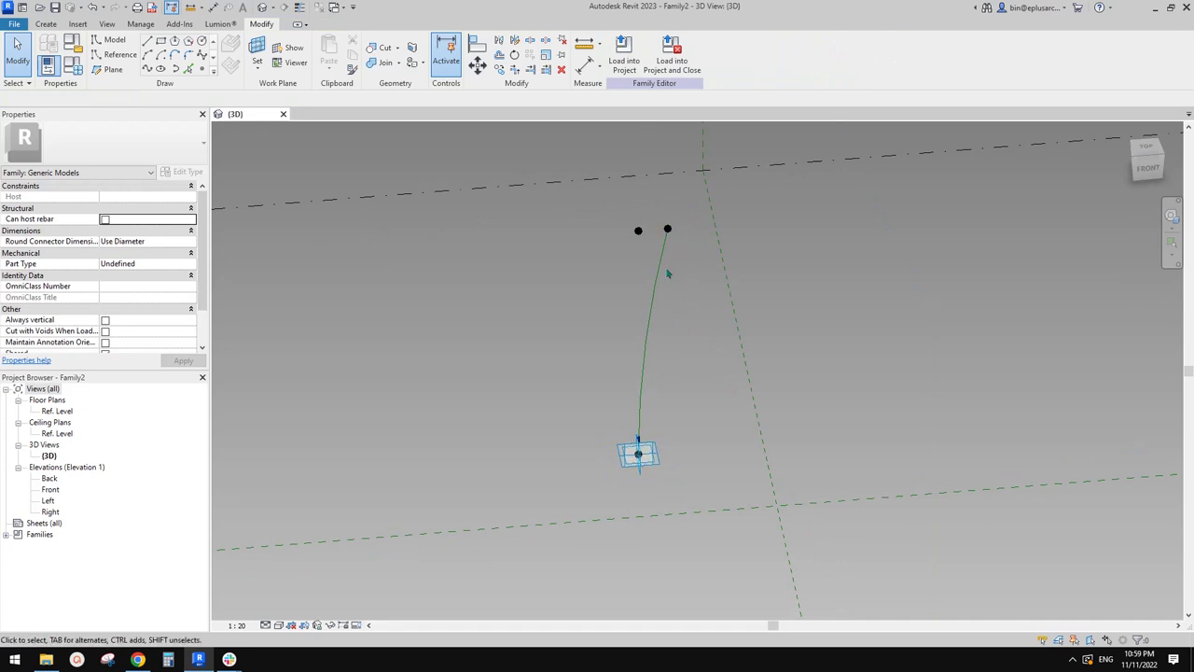
scroll(668, 235, up, 2)
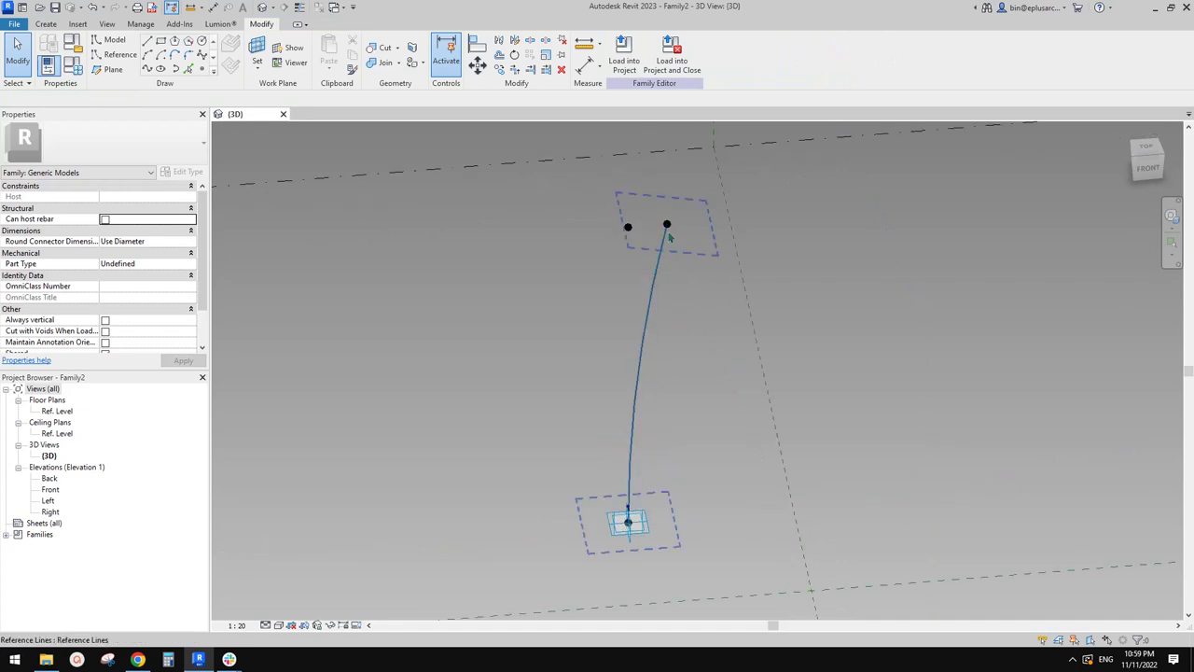
click(209, 70)
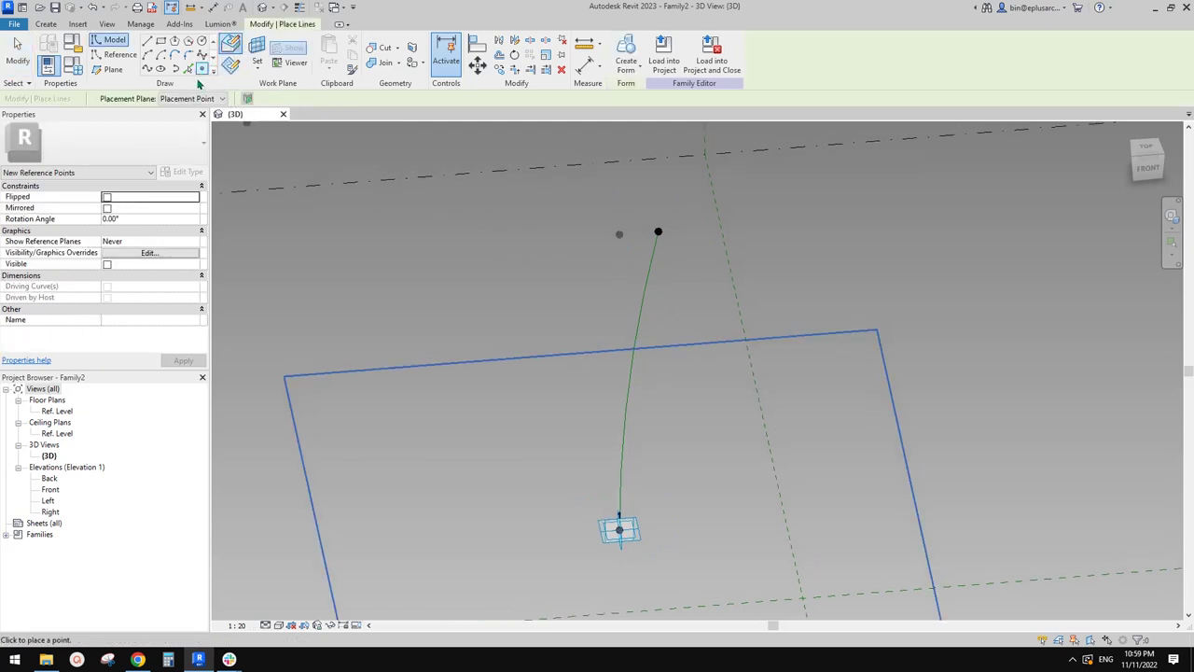
click(641, 297)
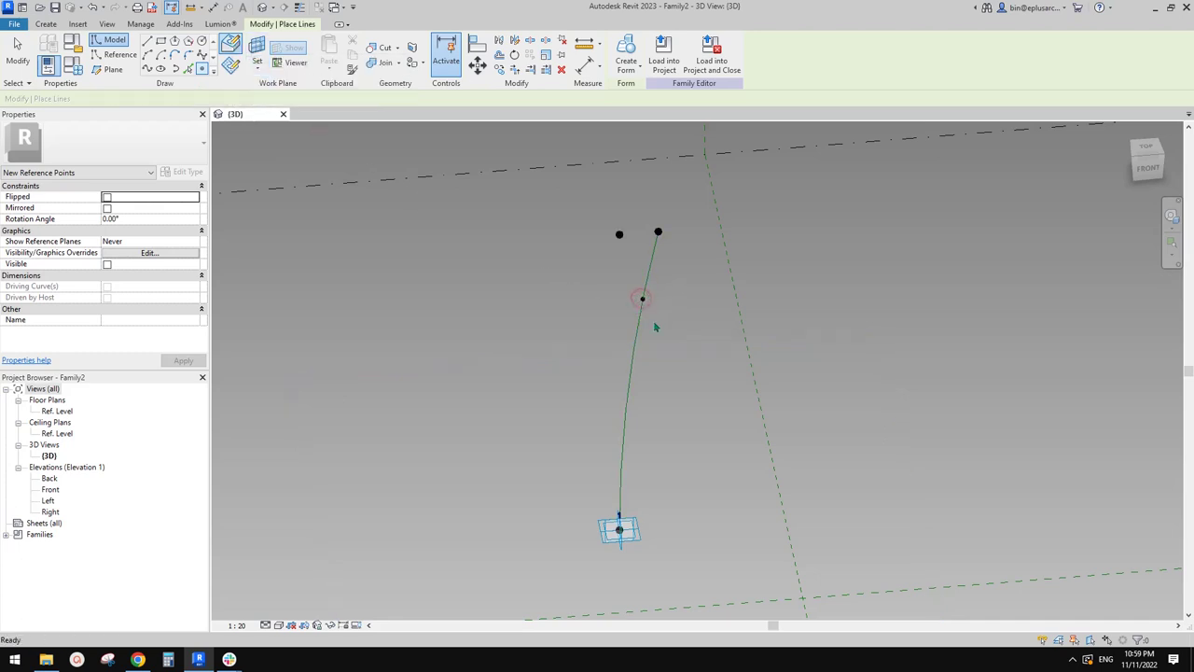
key(Escape)
key(Escape)
scroll(644, 302, up, 2)
Set the reference point on the upper part of the curved stem to always show its reference planes
click(645, 298)
shift+middle_drag(642, 301, 547, 312)
click(163, 241)
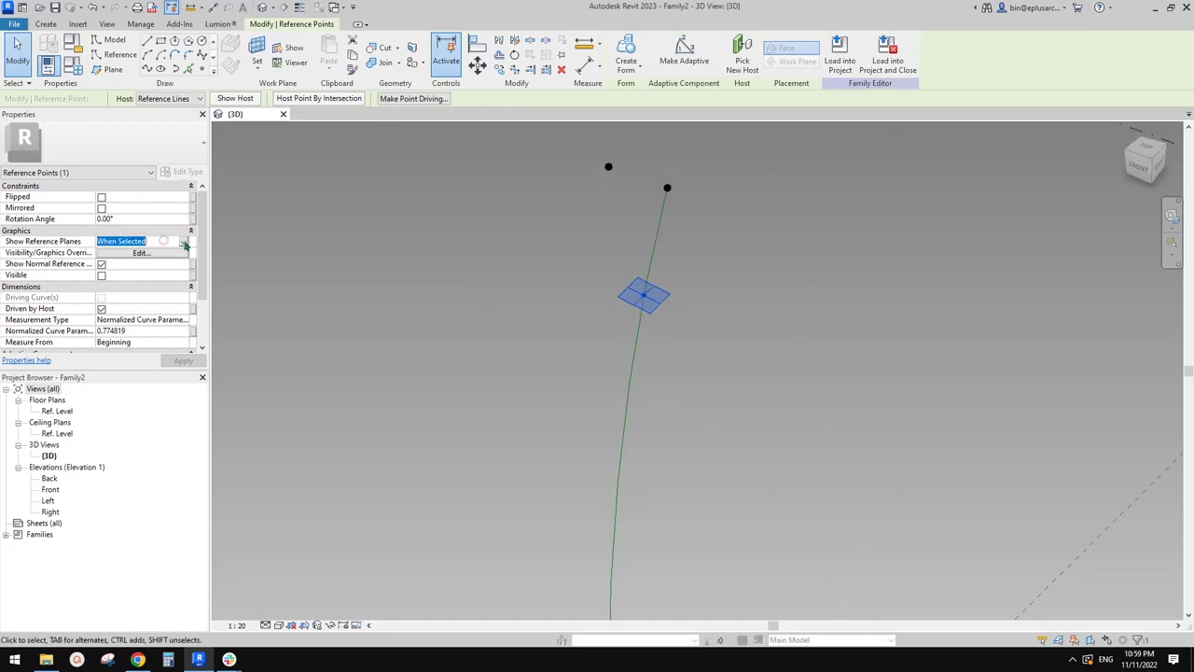
click(163, 240)
click(112, 272)
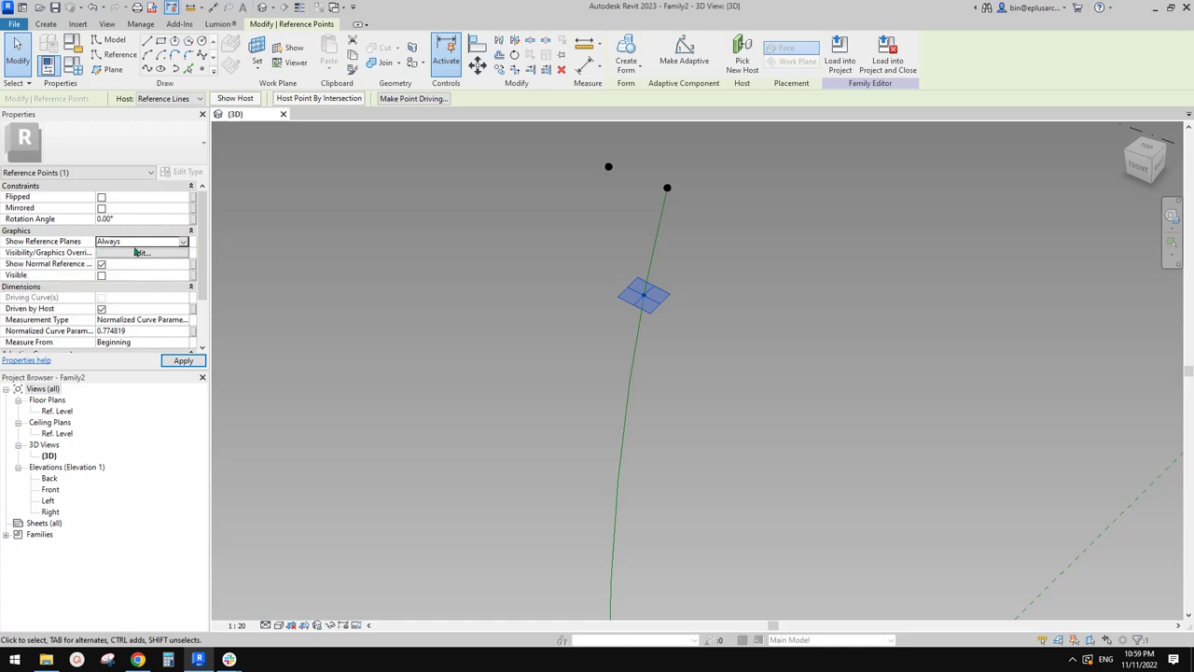
click(498, 277)
scroll(727, 336, down, 2)
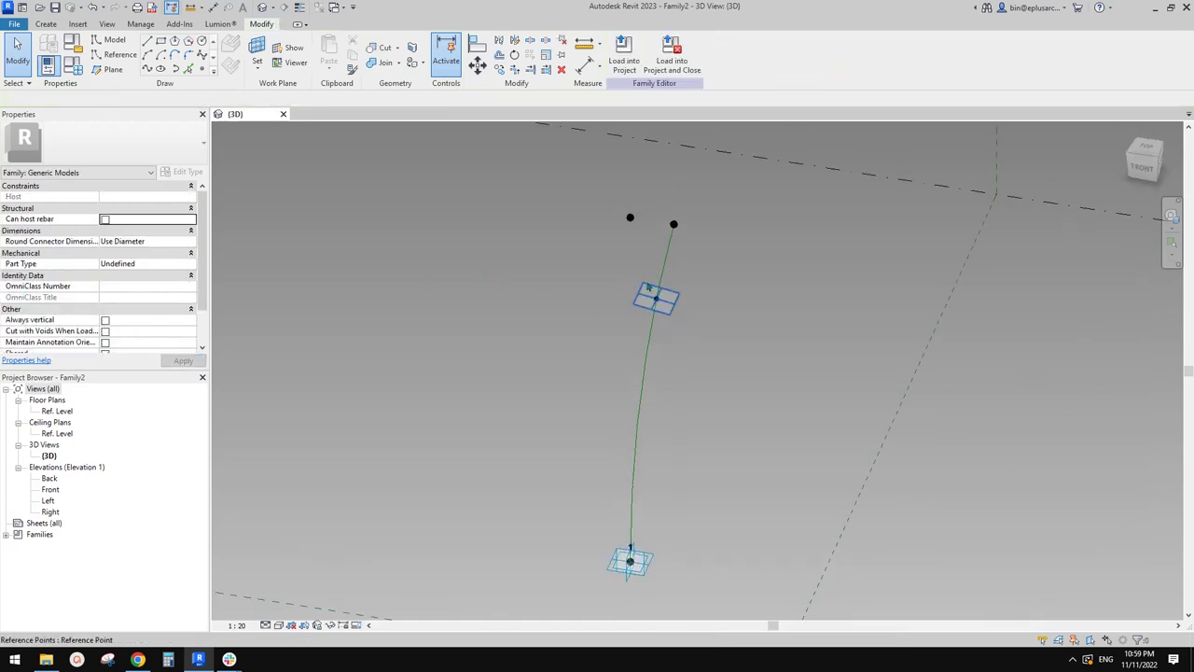
shift+middle_drag(647, 292, 686, 293)
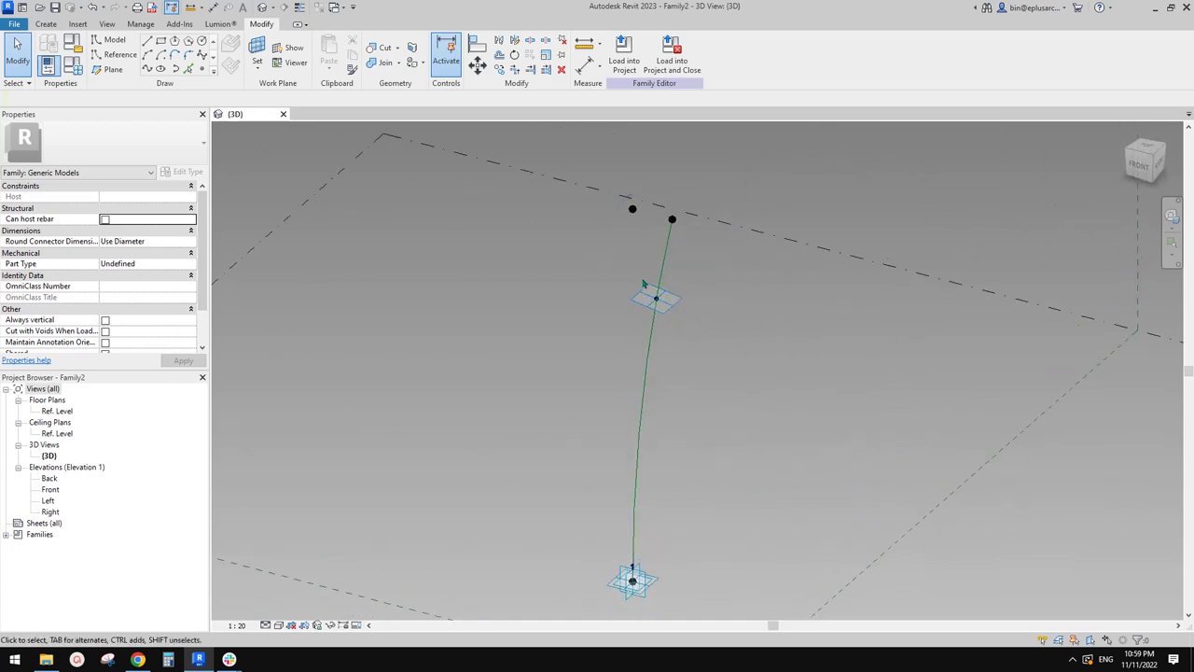
Draw a spline reference line on the upper reference point's work plane, looping around the stem, wide at one end and tapering at the other
scroll(648, 254, up, 2)
click(112, 58)
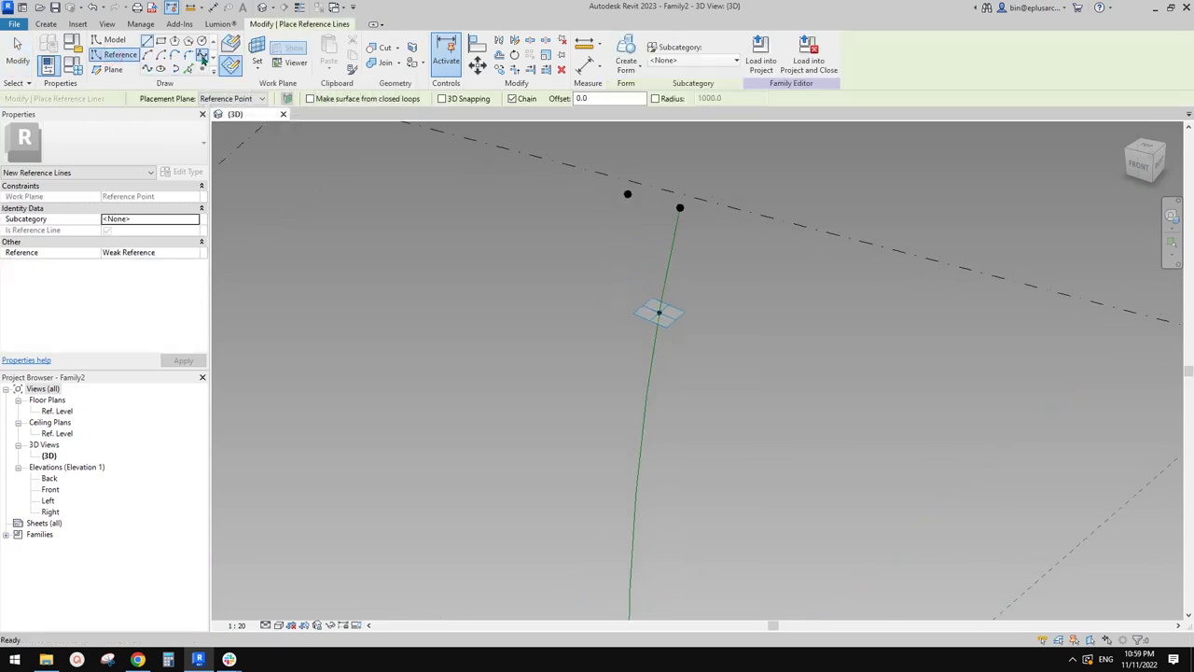
click(201, 56)
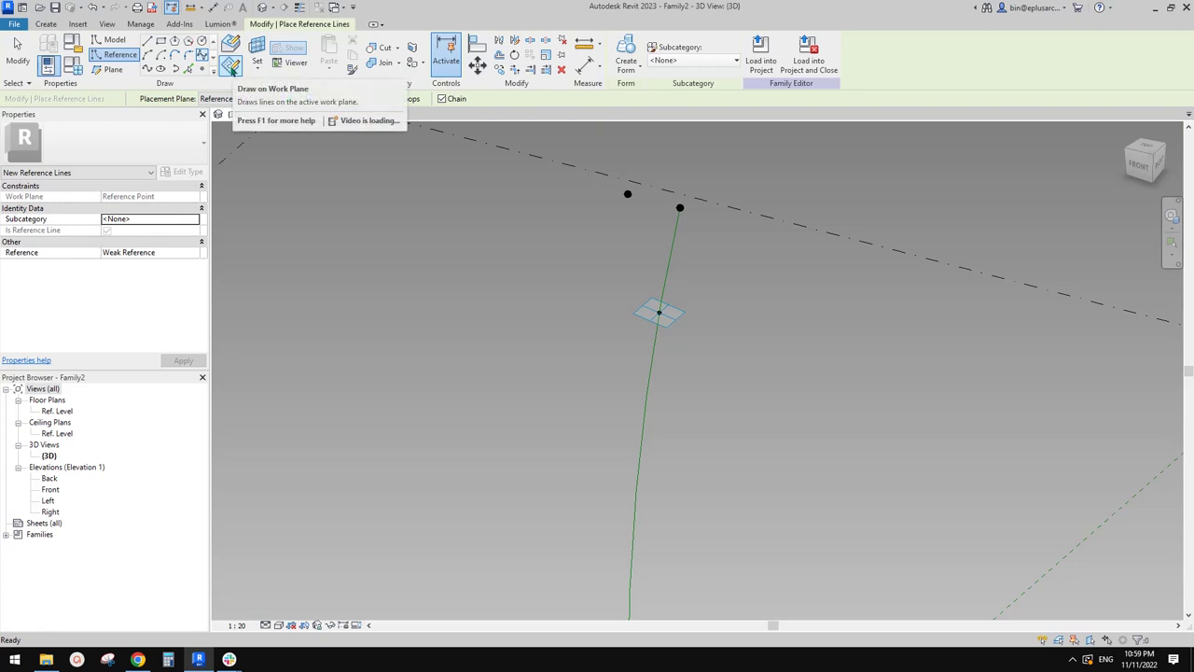
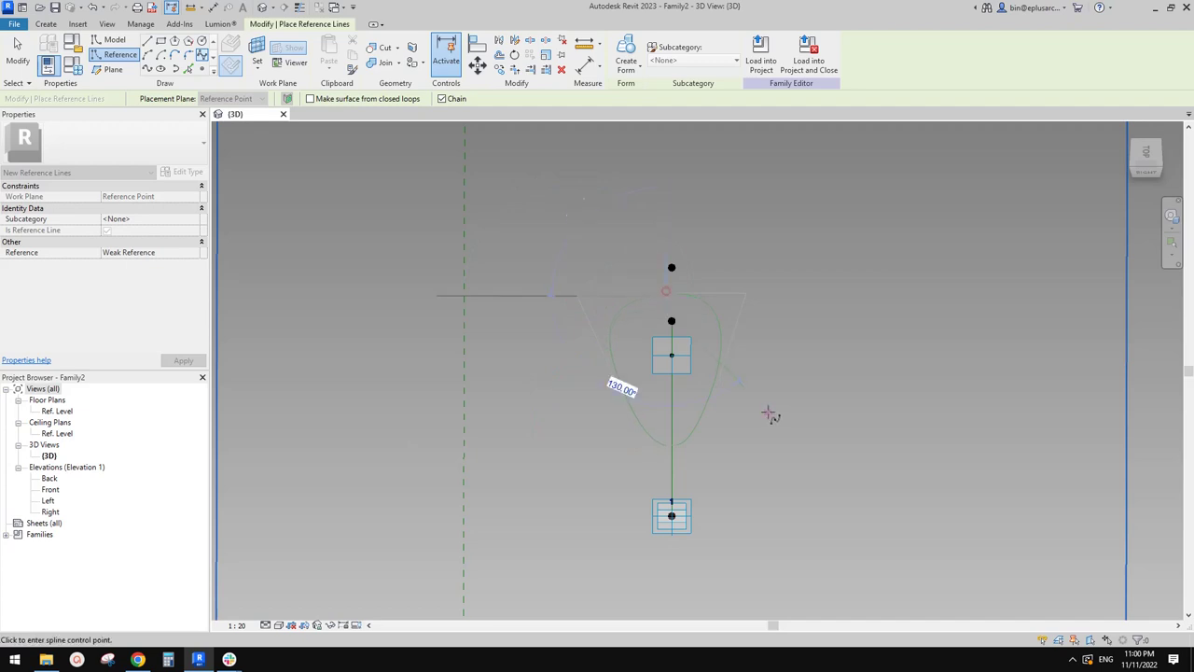
key(Escape)
Reshape the spline loop by moving its two wide-end corner controls outward and drawing the narrow-end controls closer together
shift+middle_drag(696, 436, 704, 347)
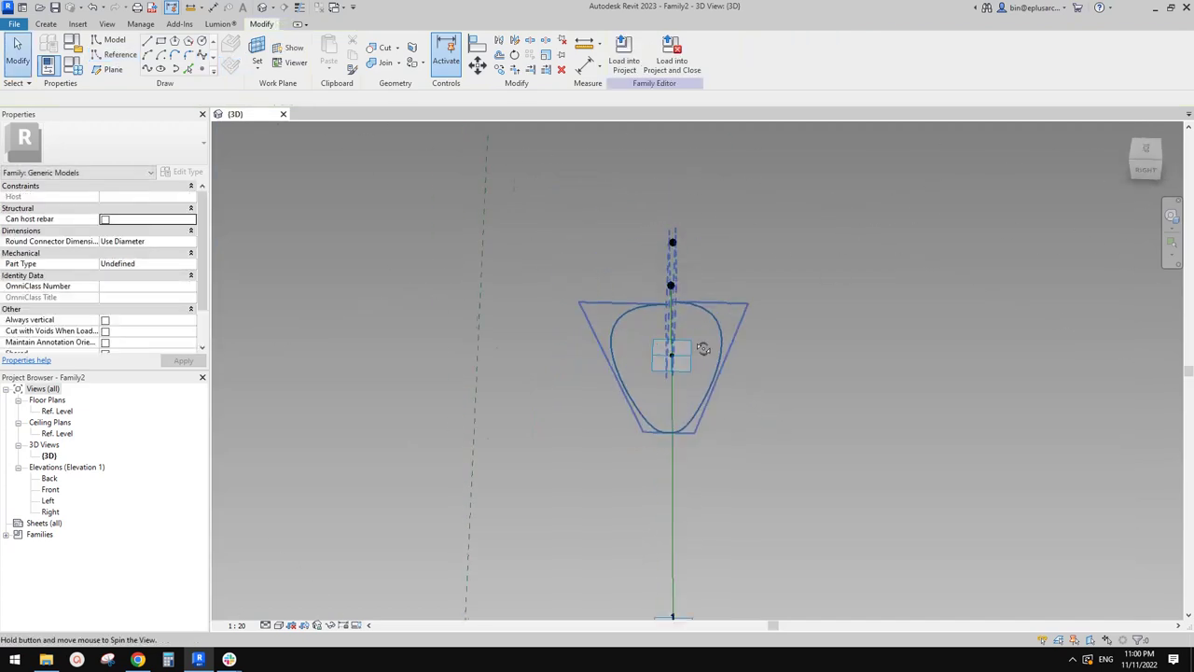
shift+middle_drag(677, 408, 728, 289)
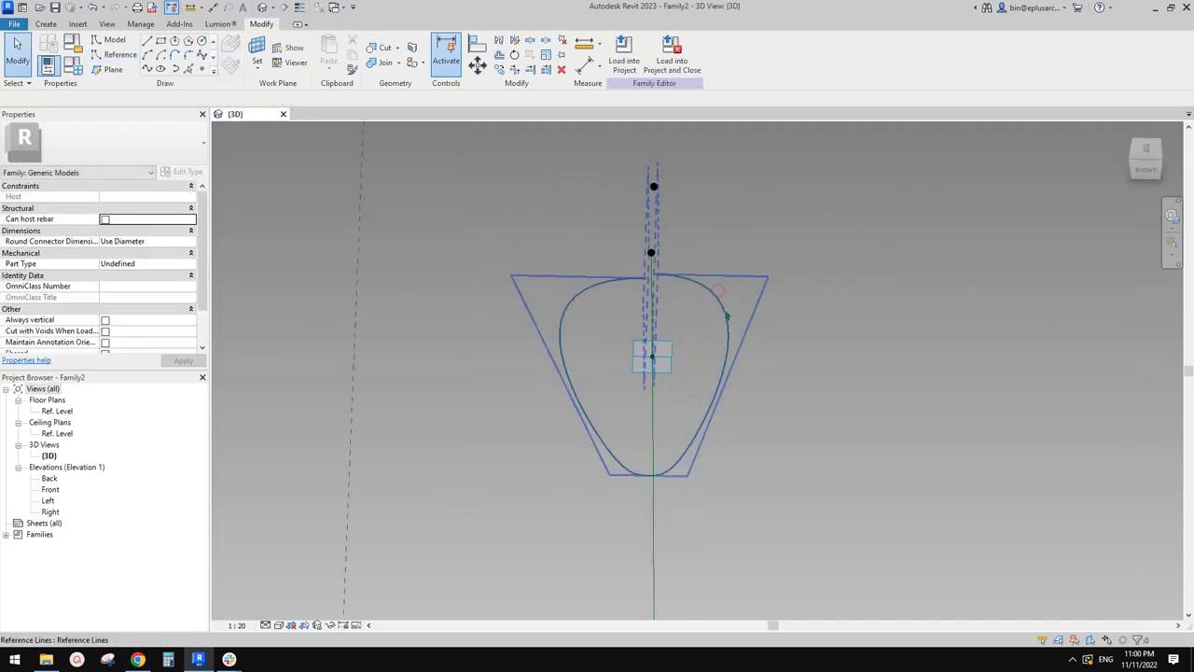
click(765, 287)
drag(767, 278, 793, 278)
drag(510, 276, 499, 275)
drag(610, 482, 672, 480)
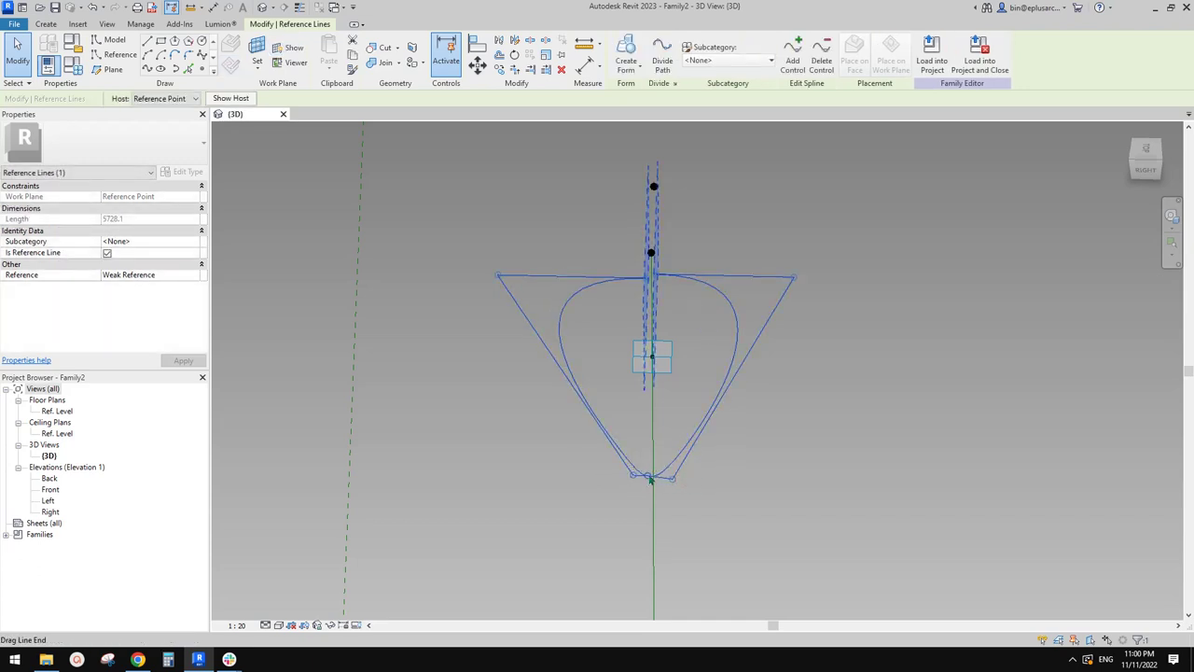
middle_drag(685, 467, 749, 434)
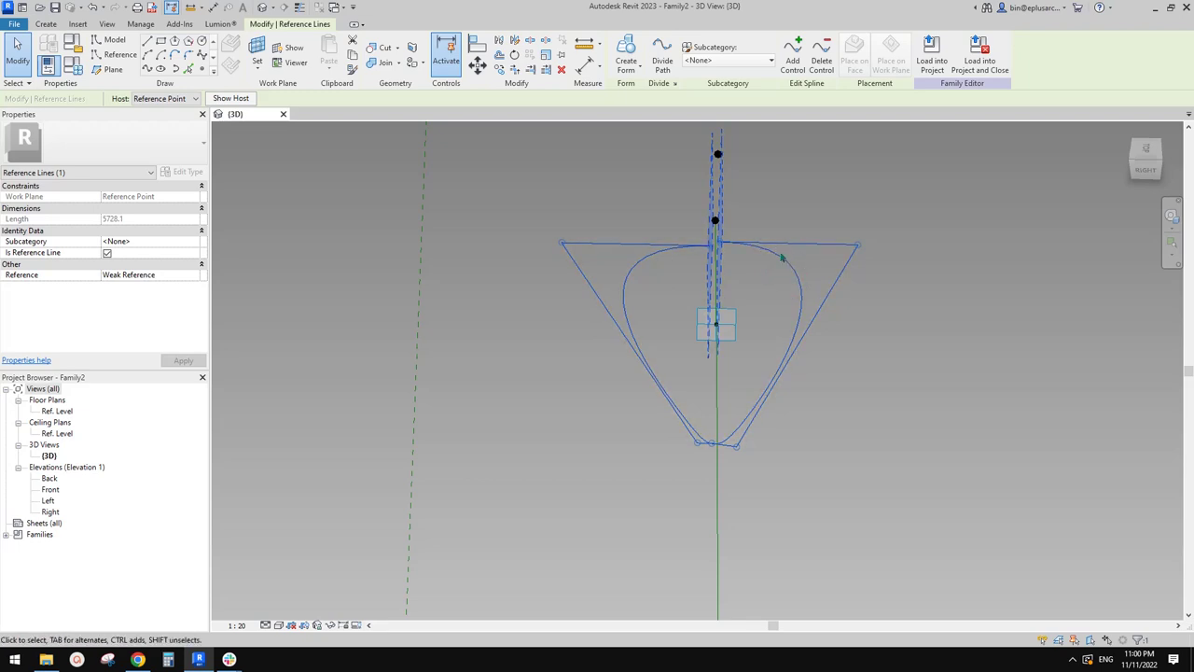
Add two control points to the spline's wide edge, one on each side of the stem
scroll(788, 250, up, 3)
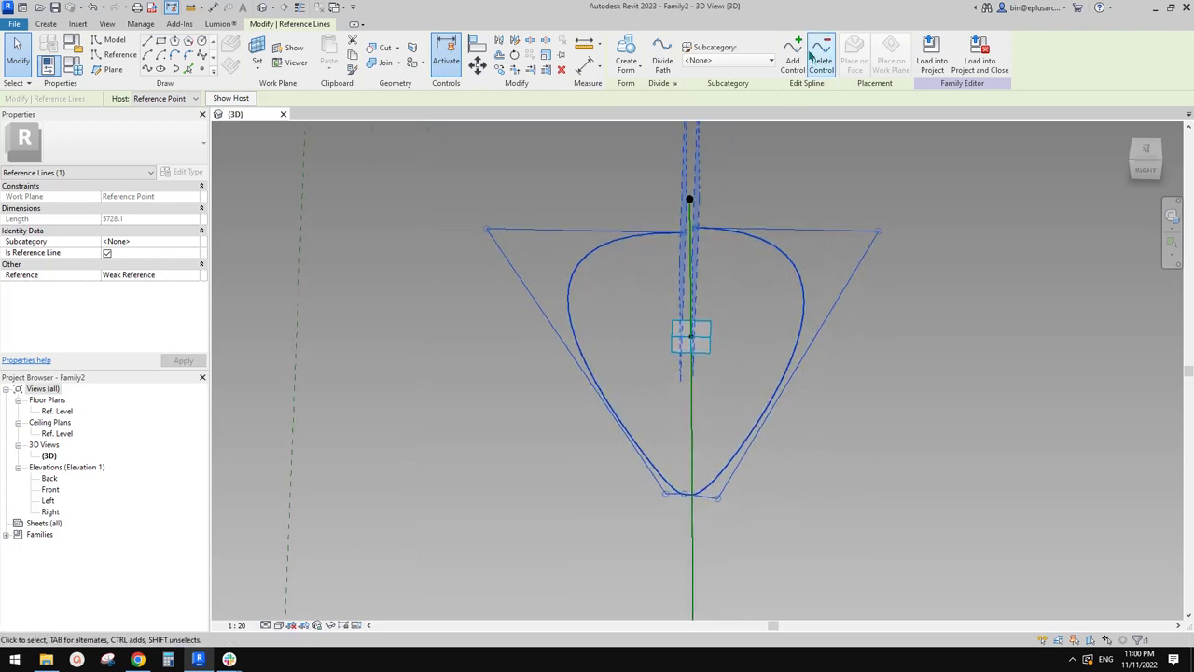
click(795, 58)
click(816, 232)
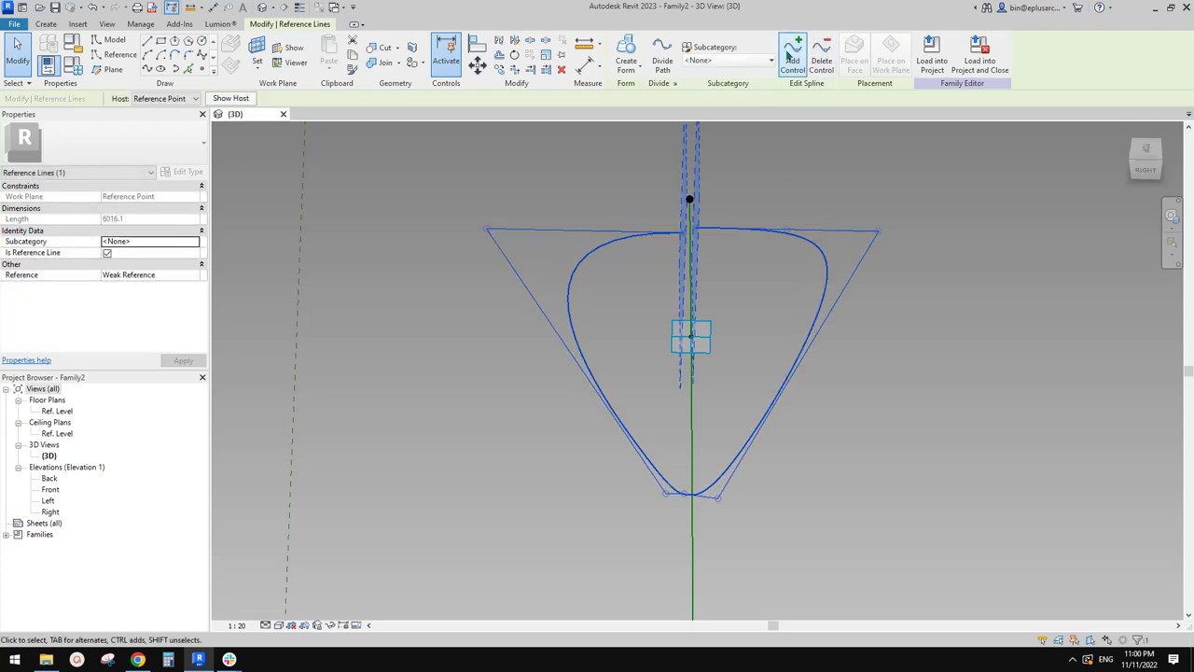
click(786, 56)
click(576, 232)
middle_drag(720, 281, 712, 277)
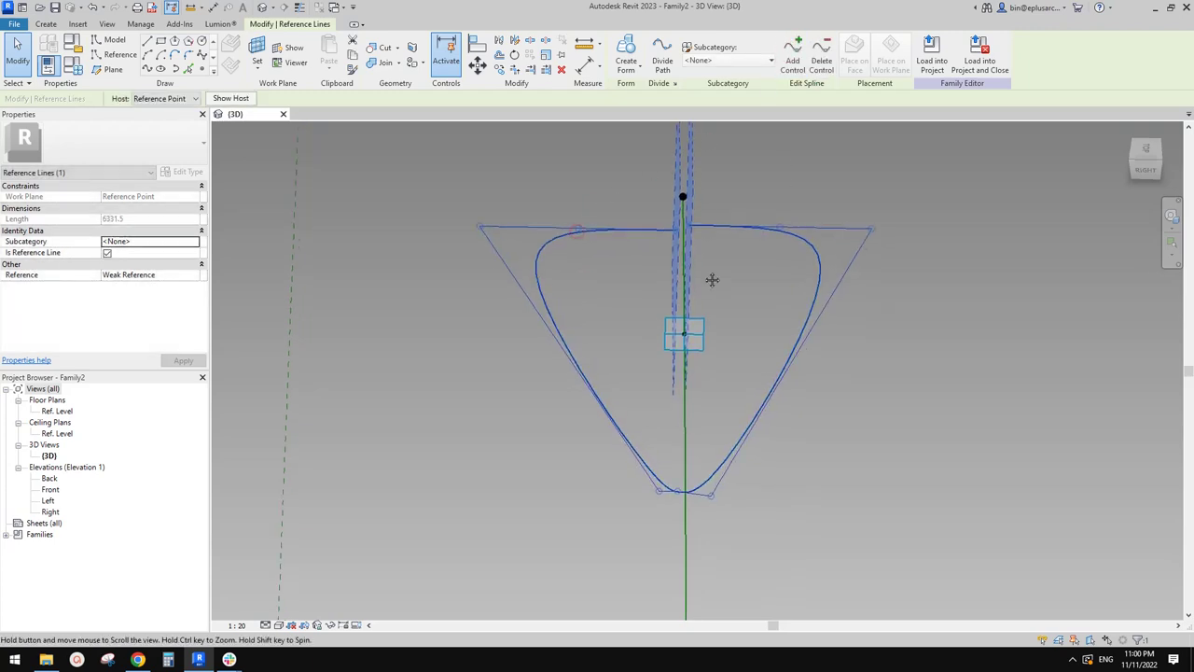
key(Escape)
Move the spline's left open end across to the stem, toward the opposite end, to narrow the gap
scroll(653, 247, up, 6)
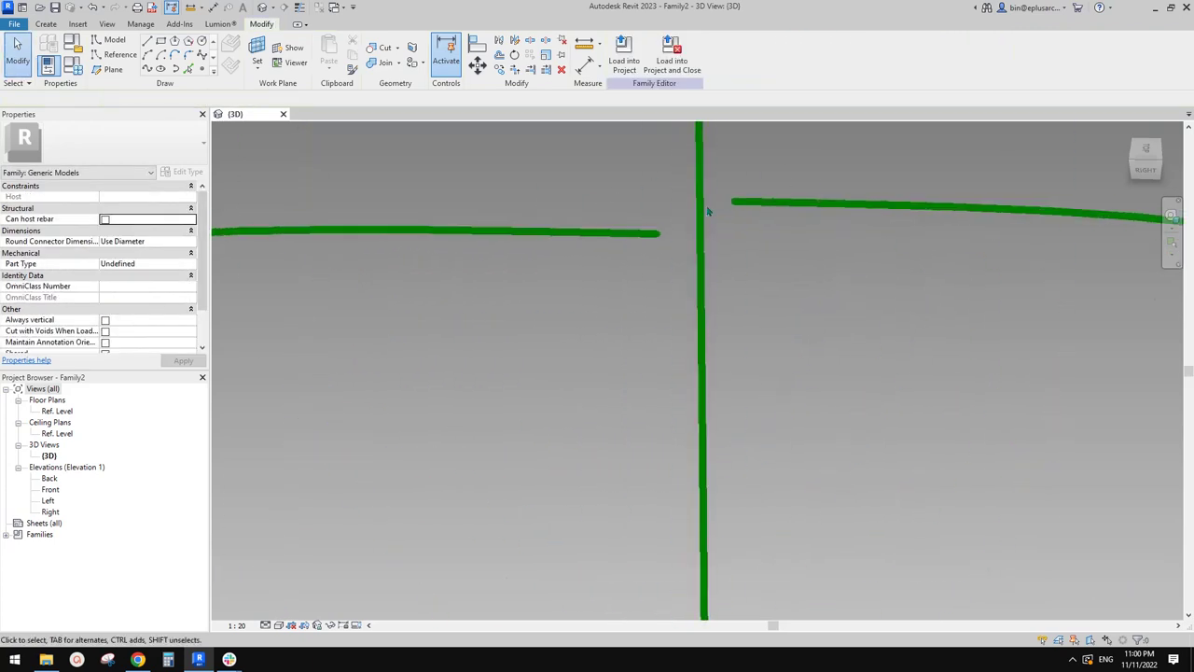
click(639, 241)
scroll(642, 233, down, 5)
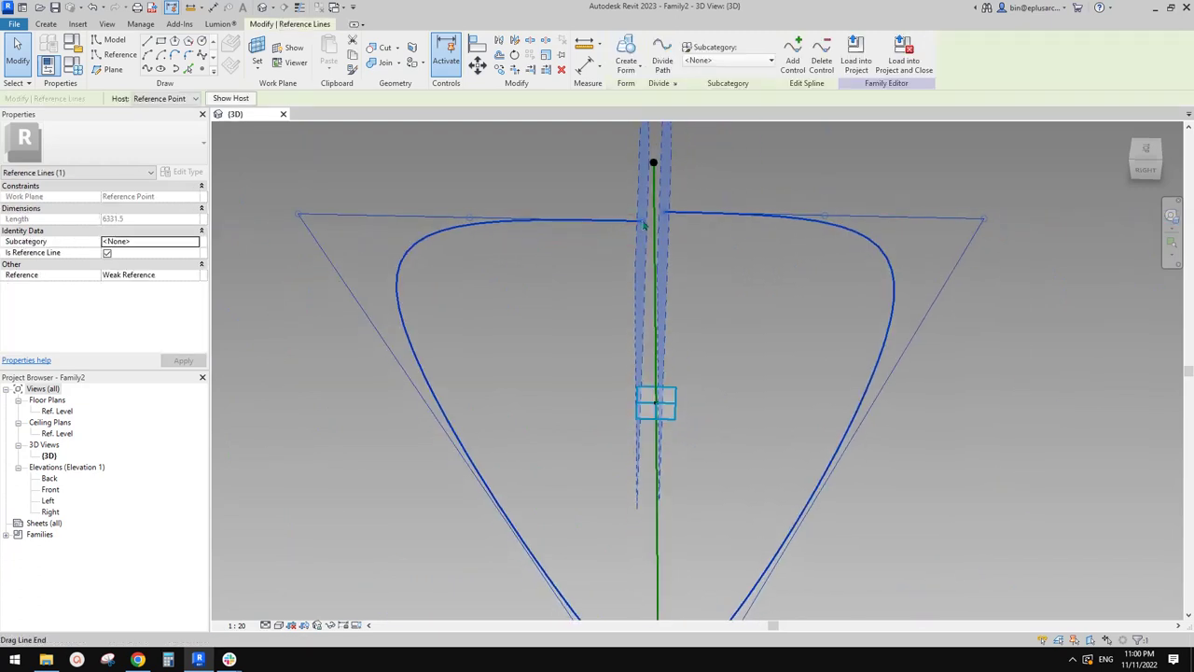
drag(644, 226, 656, 216)
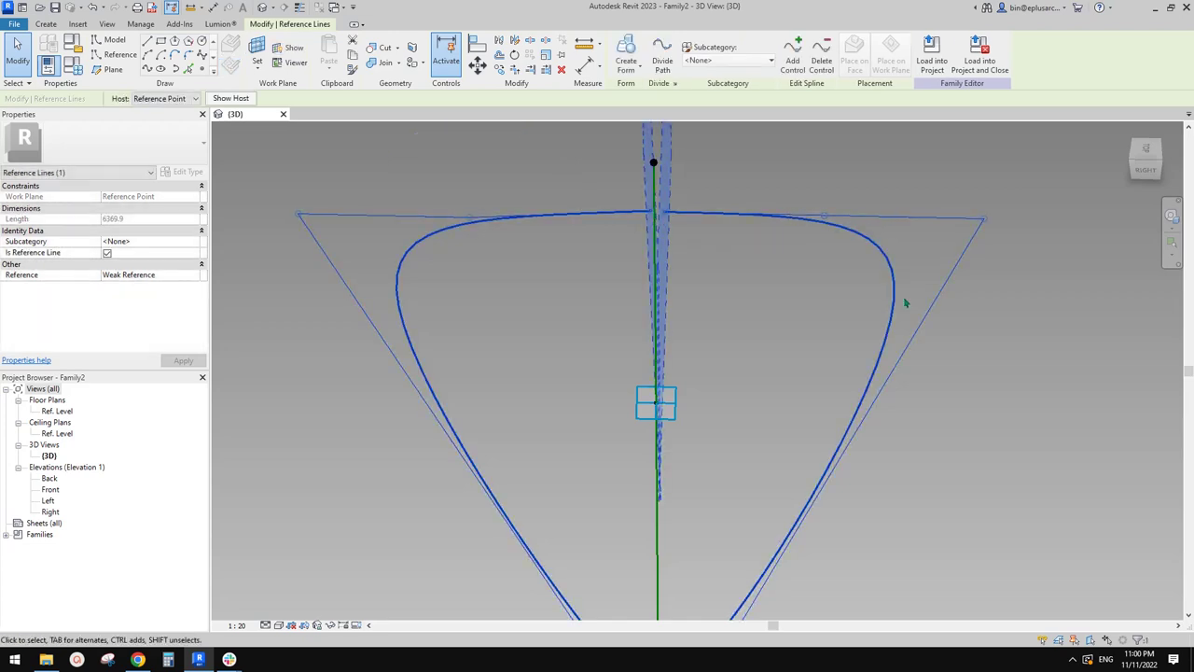
shift+middle_drag(834, 408, 848, 364)
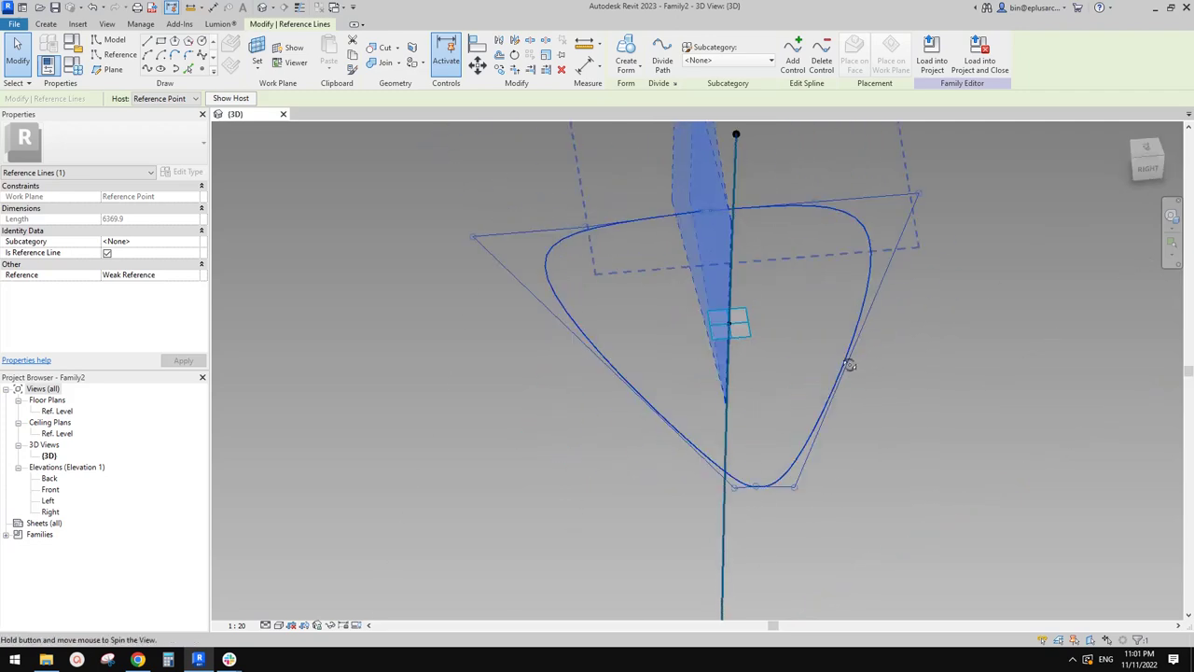
scroll(719, 218, up, 5)
scroll(653, 193, down, 2)
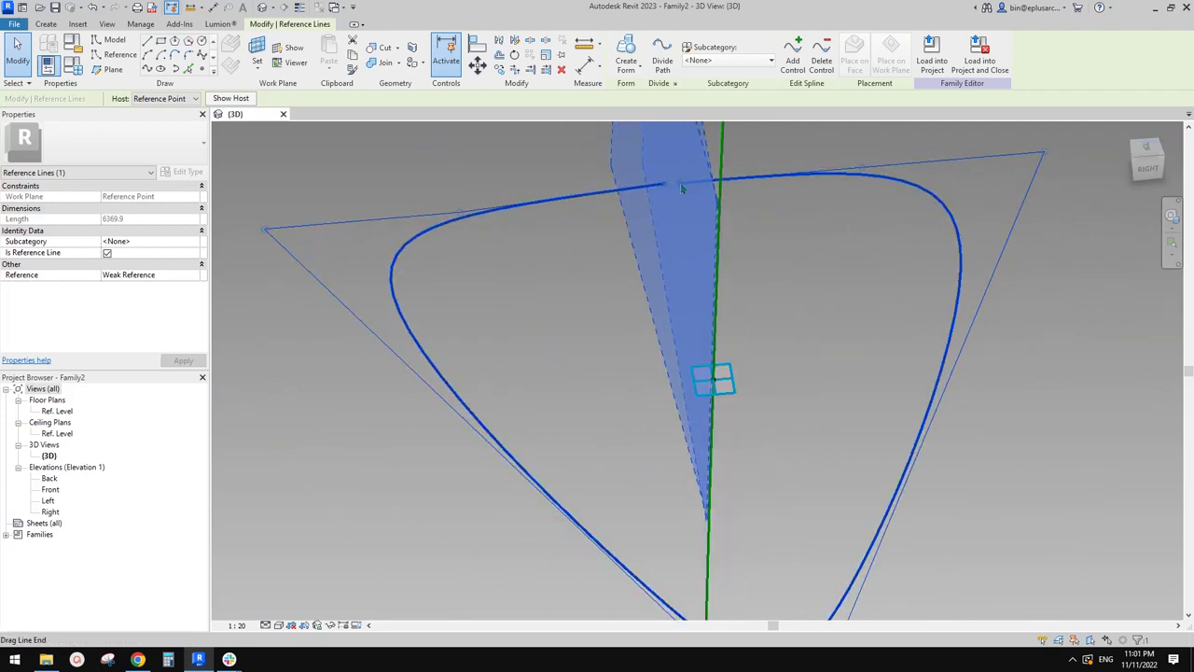
scroll(676, 188, down, 3)
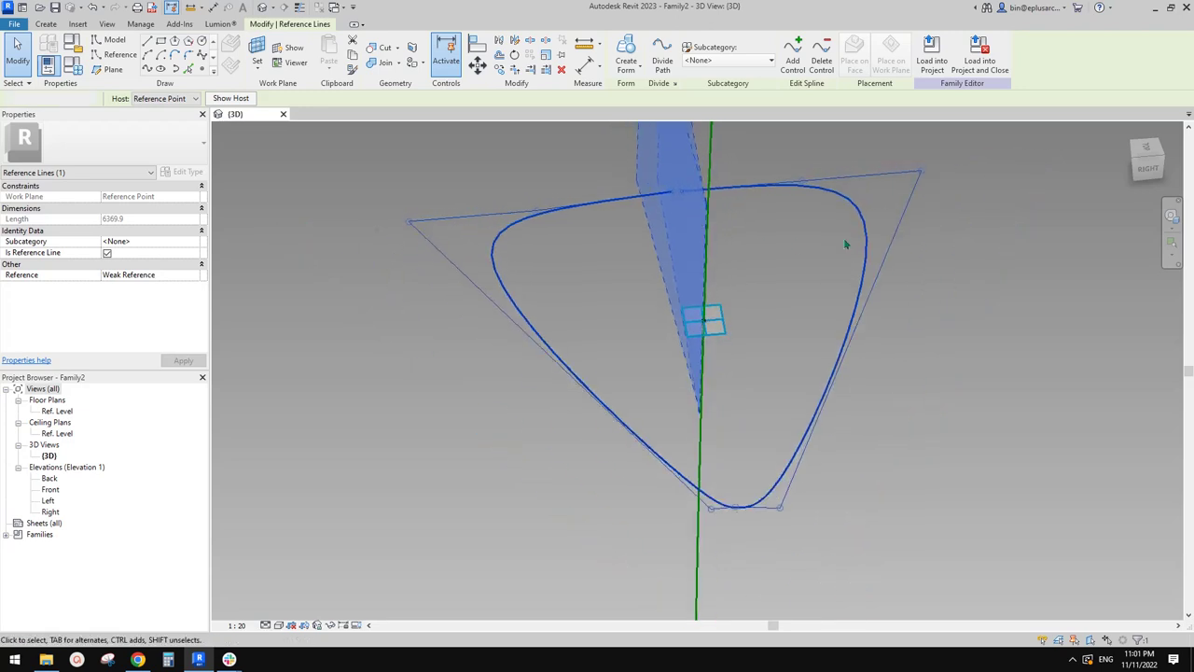
click(844, 242)
middle_drag(753, 199, 760, 213)
click(692, 208)
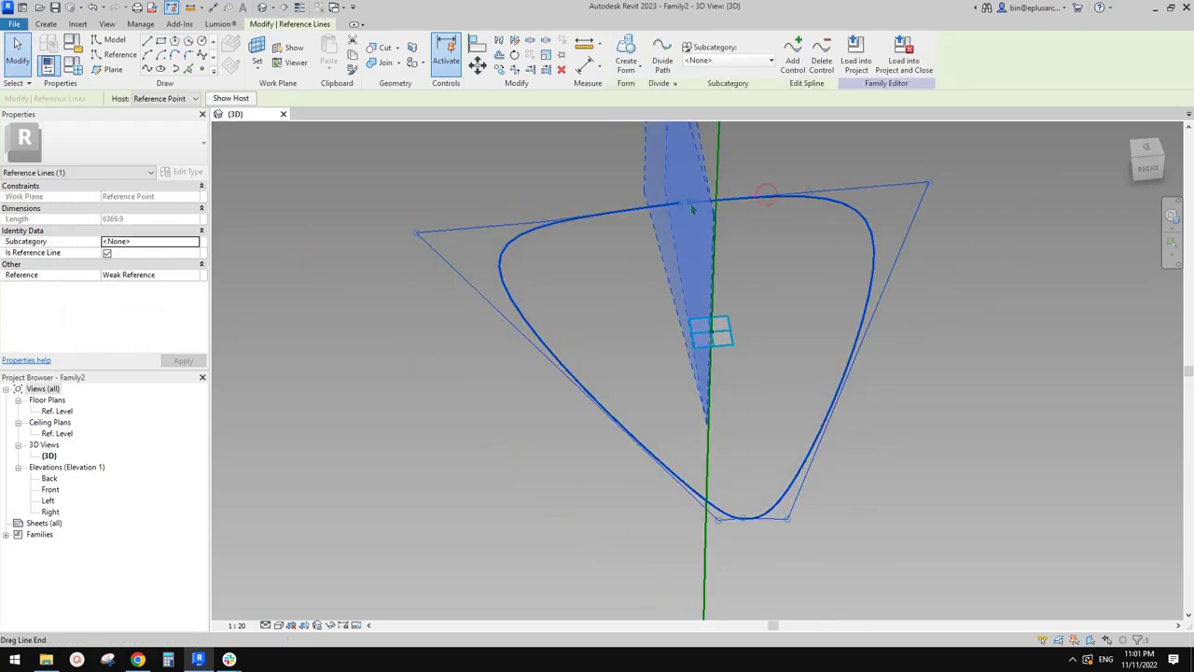
drag(692, 209, 777, 207)
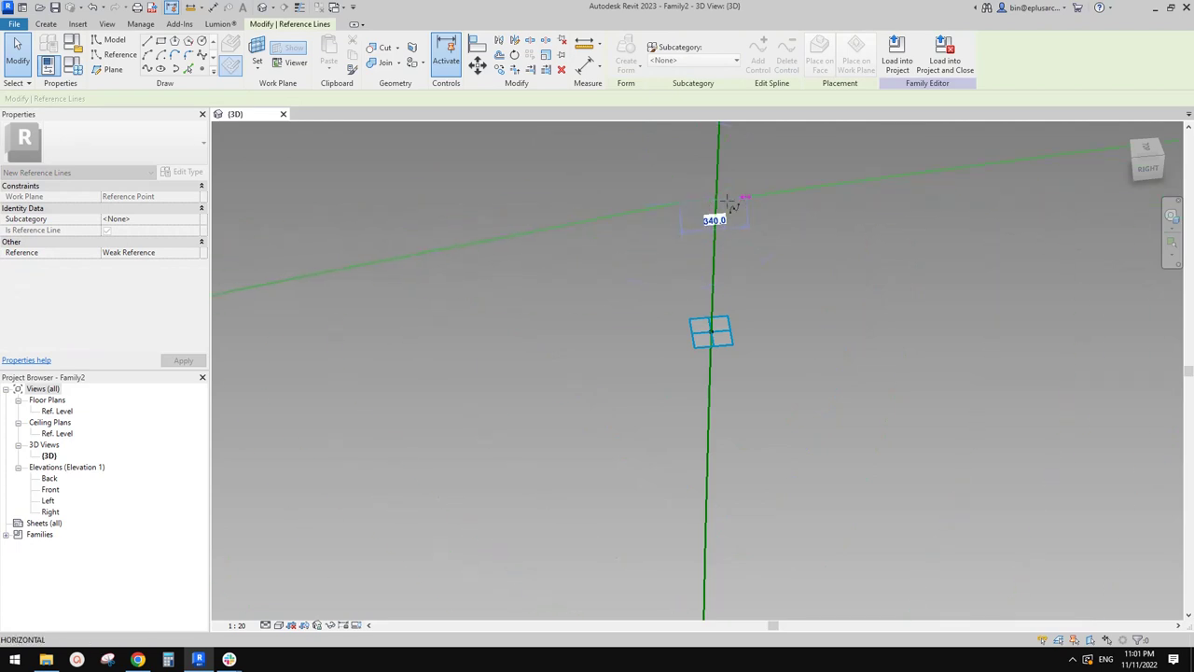
key(Escape)
Nudge one of the spline's open ends to adjust the opening at the middle of the wide edge
click(695, 204)
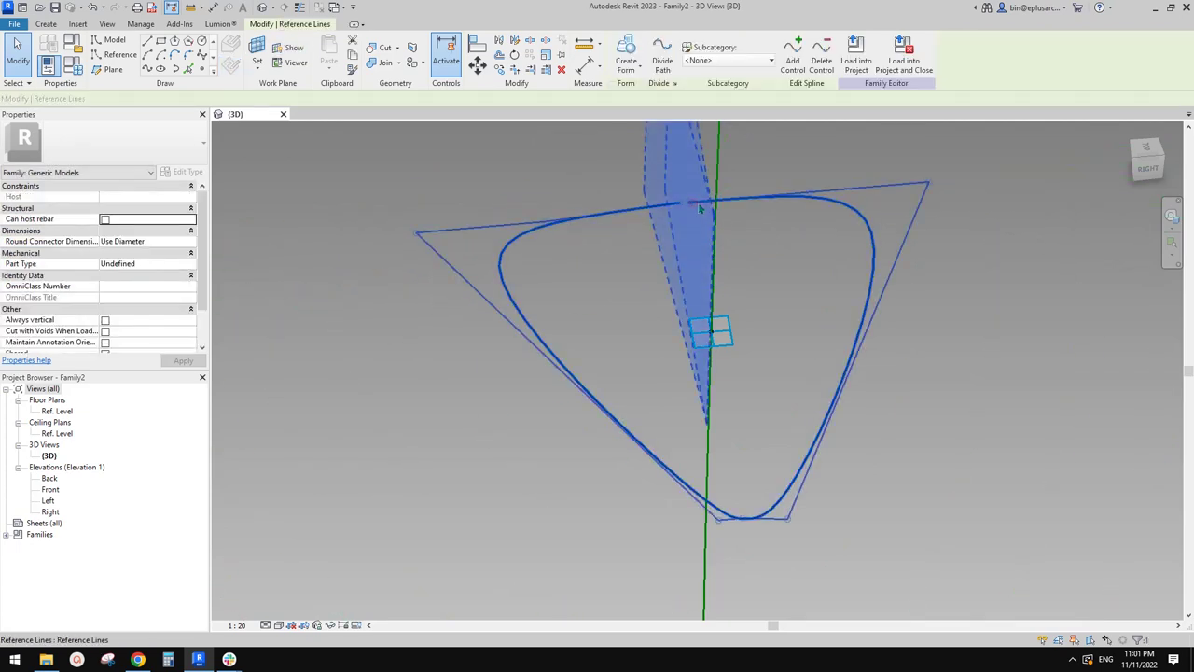
drag(692, 208, 700, 196)
scroll(700, 194, up, 1)
shift+middle_drag(701, 194, 732, 328)
click(744, 267)
scroll(752, 278, down, 3)
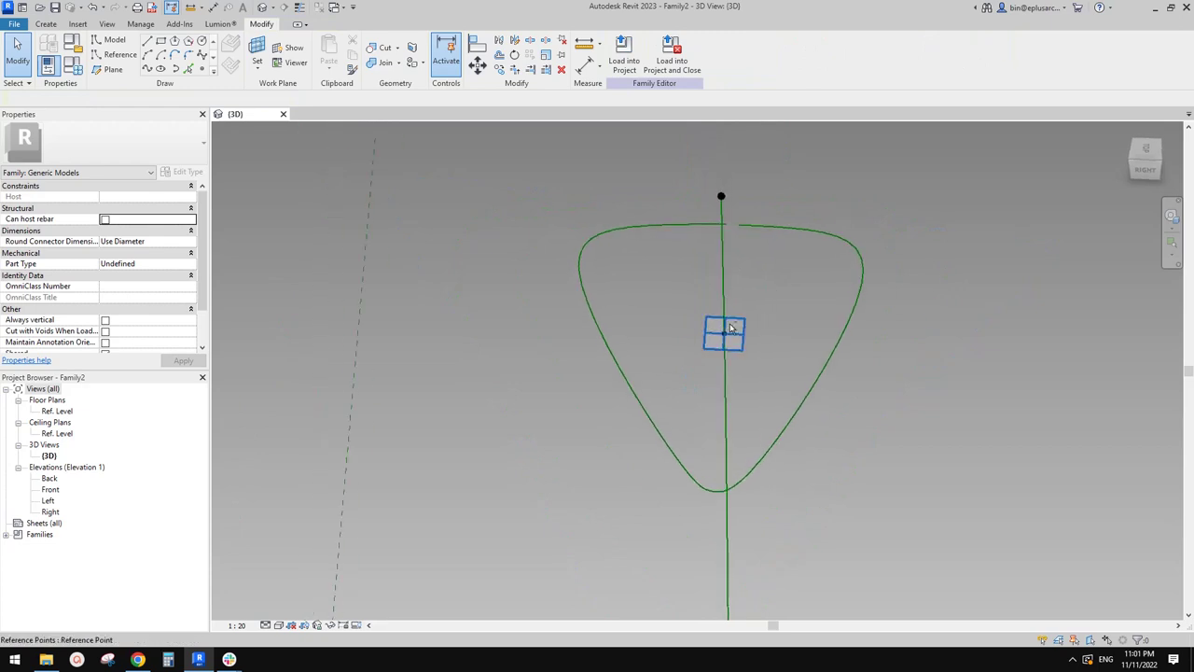
Adjust the two control points on either side of the spline loop's narrow tip
click(639, 397)
drag(694, 491, 771, 489)
click(760, 490)
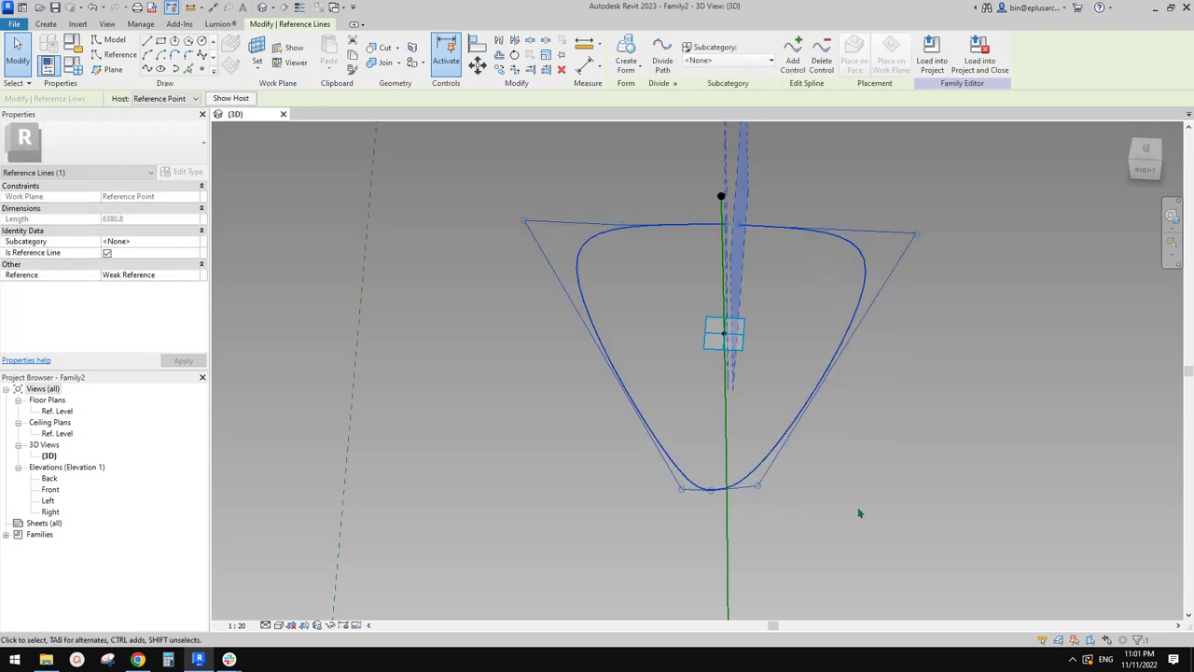
Round the loop by pulling its outer wide-end corners inward and the added controls outward, and shift the tip's middle control toward the stem
drag(523, 222, 525, 247)
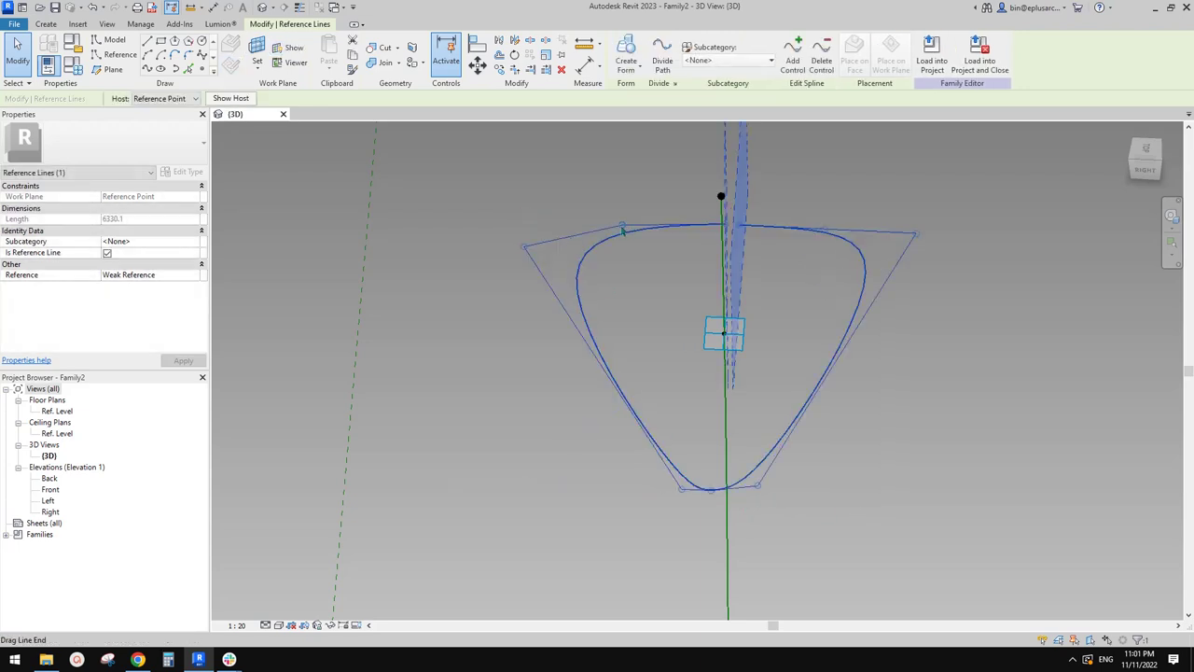
drag(623, 225, 625, 213)
drag(827, 229, 823, 218)
drag(917, 234, 918, 244)
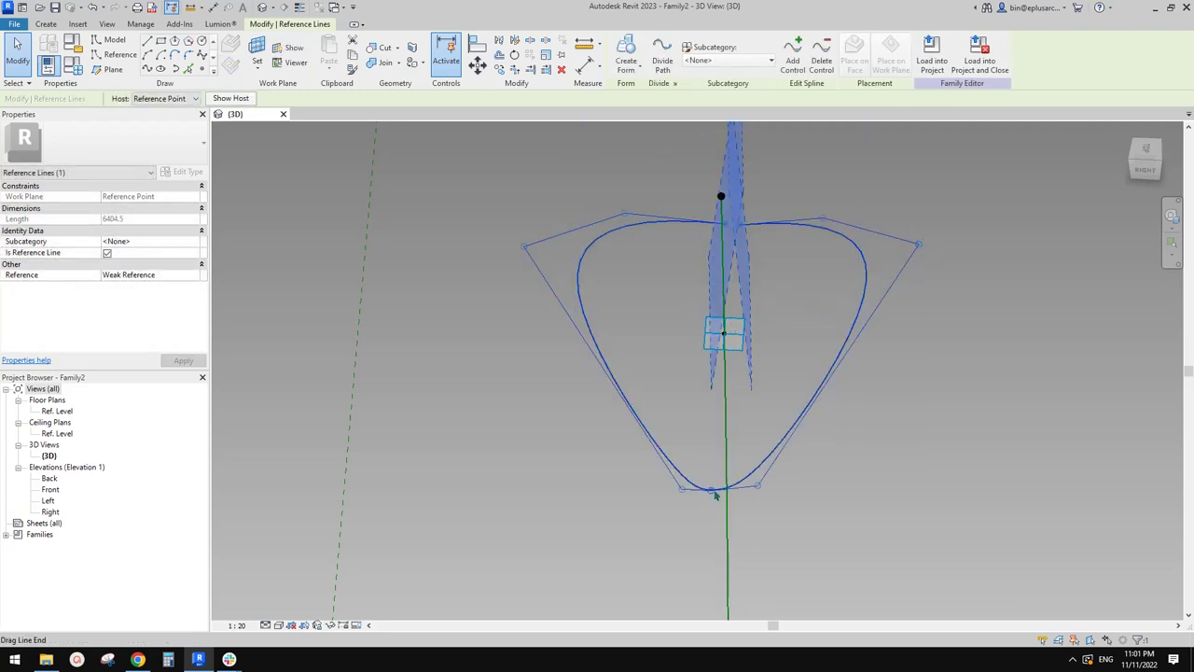
drag(714, 493, 729, 493)
Bring the spline's right open end onto its left end to close the gap in the loop
mouse_move(736, 505)
shift+middle_down()
mouse_move(827, 493)
mouse_move(754, 495)
shift+middle_up()
scroll(718, 233, up, 4)
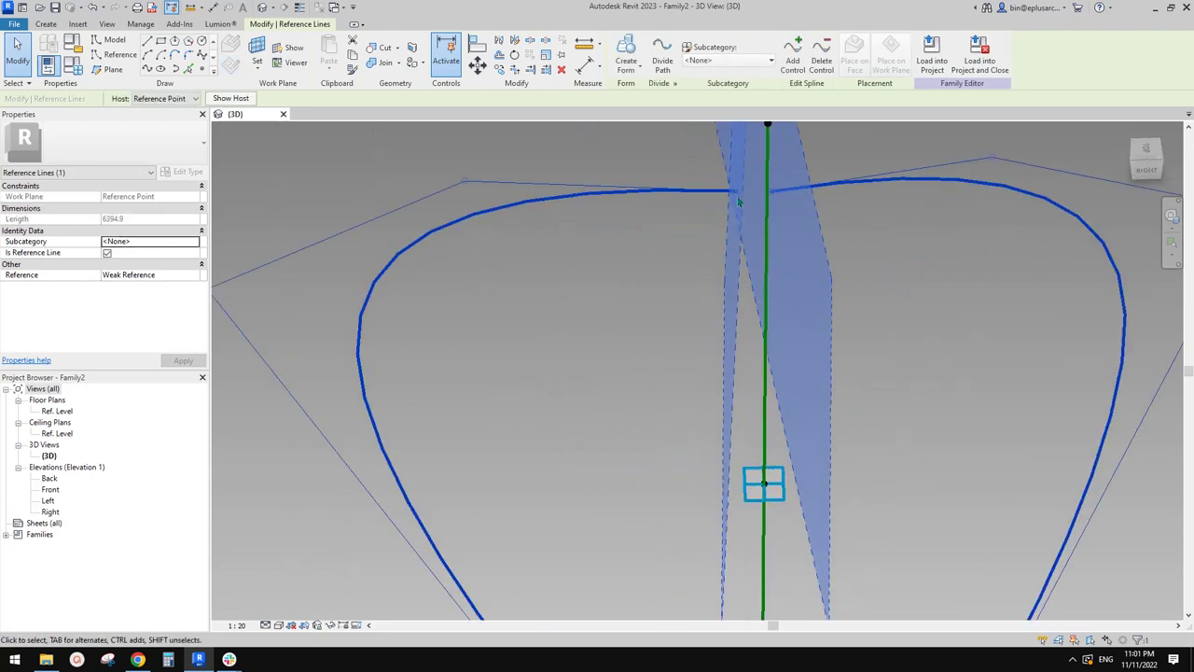
scroll(738, 200, up, 5)
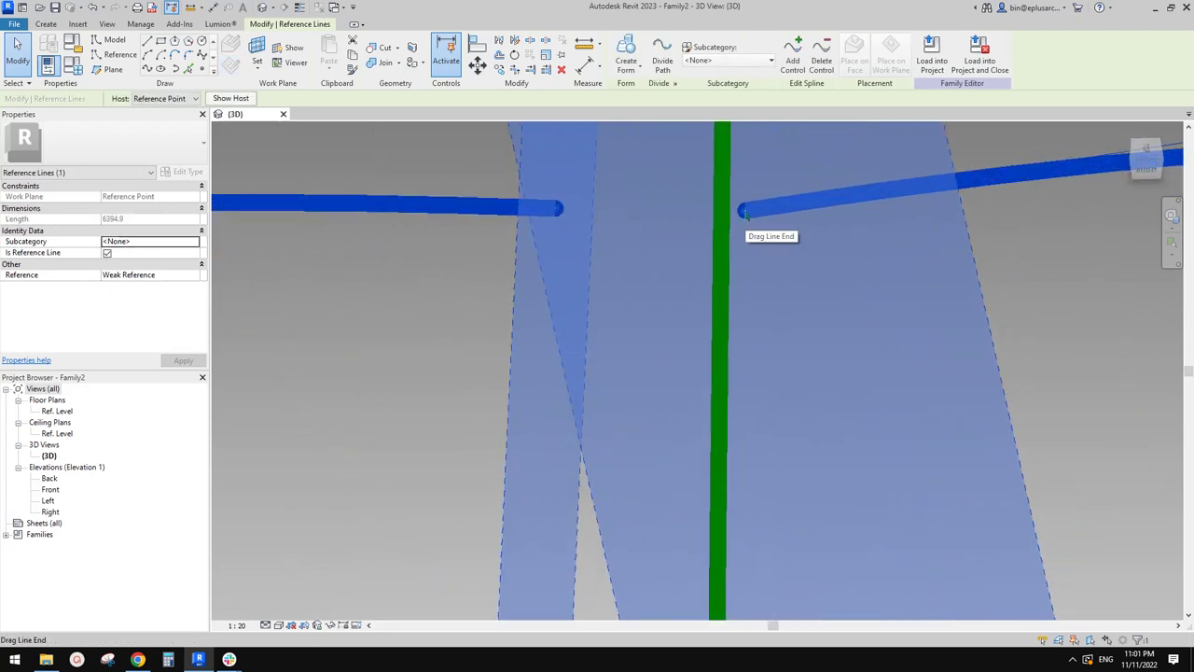
drag(746, 213, 574, 209)
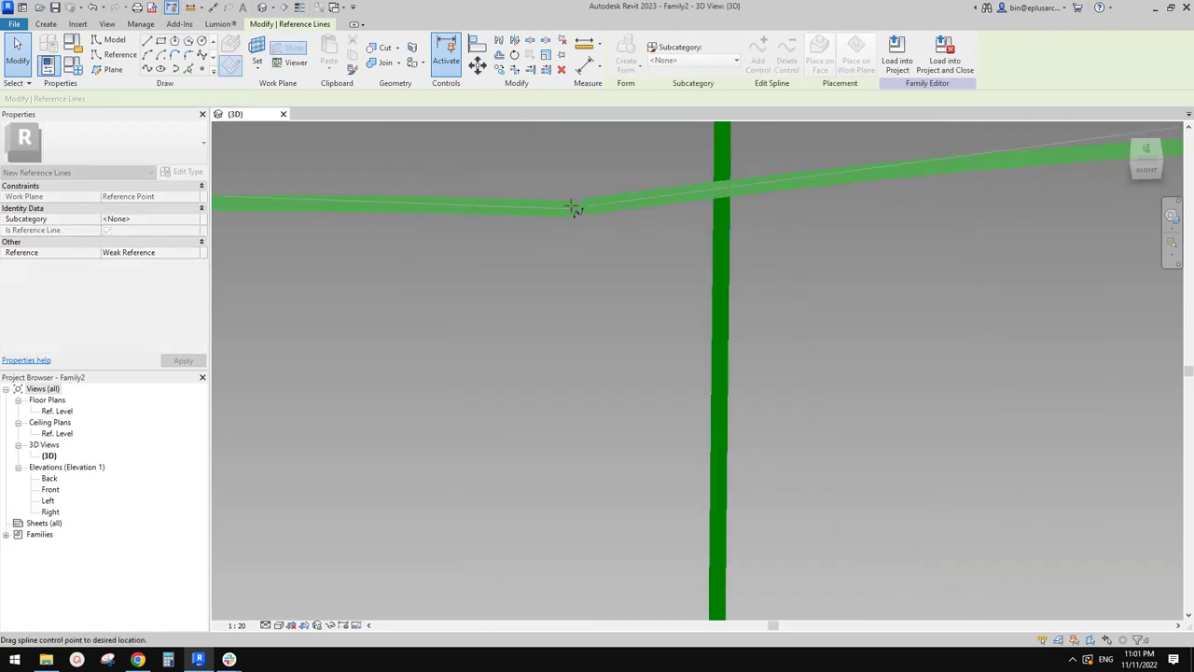
drag(570, 205, 576, 206)
scroll(602, 210, down, 4)
click(779, 214)
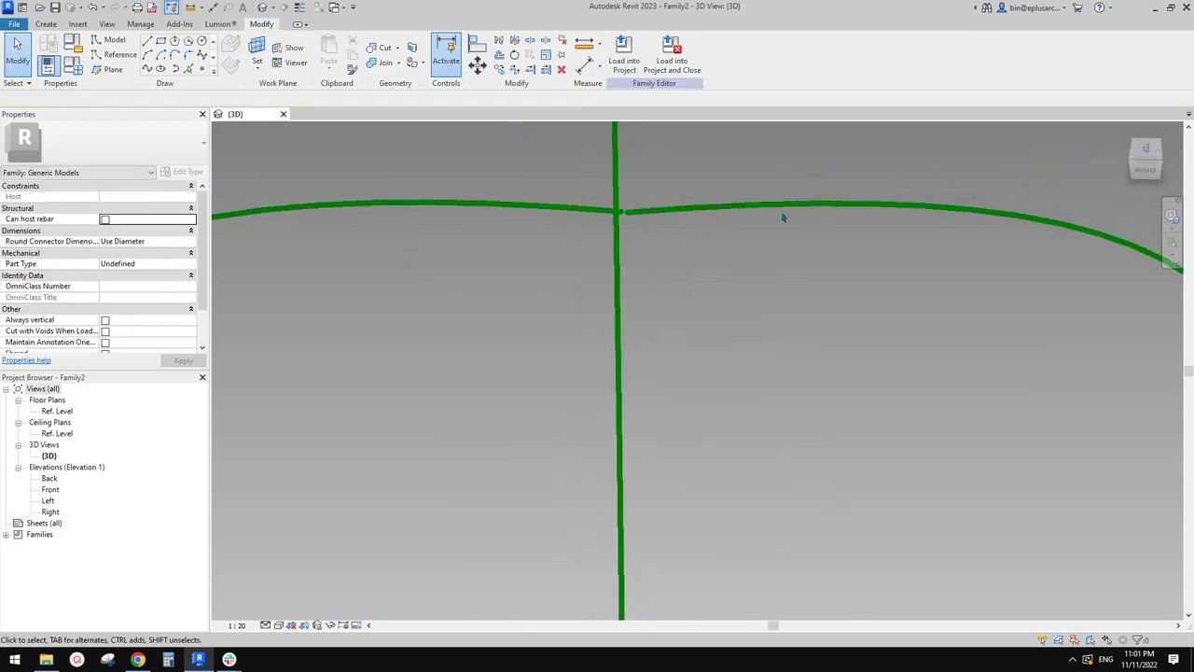
Copy the profile loop together with its reference point four times into the space beside the stem
scroll(794, 221, down, 5)
shift+middle_drag(836, 247, 732, 218)
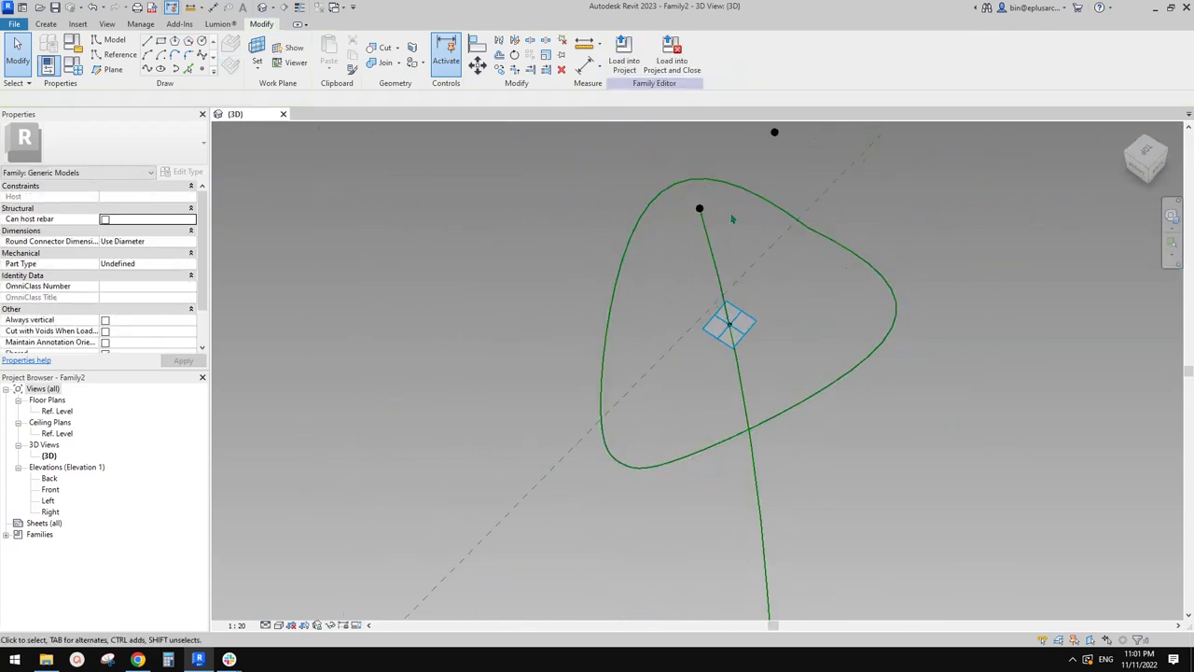
shift+middle_drag(765, 330, 616, 200)
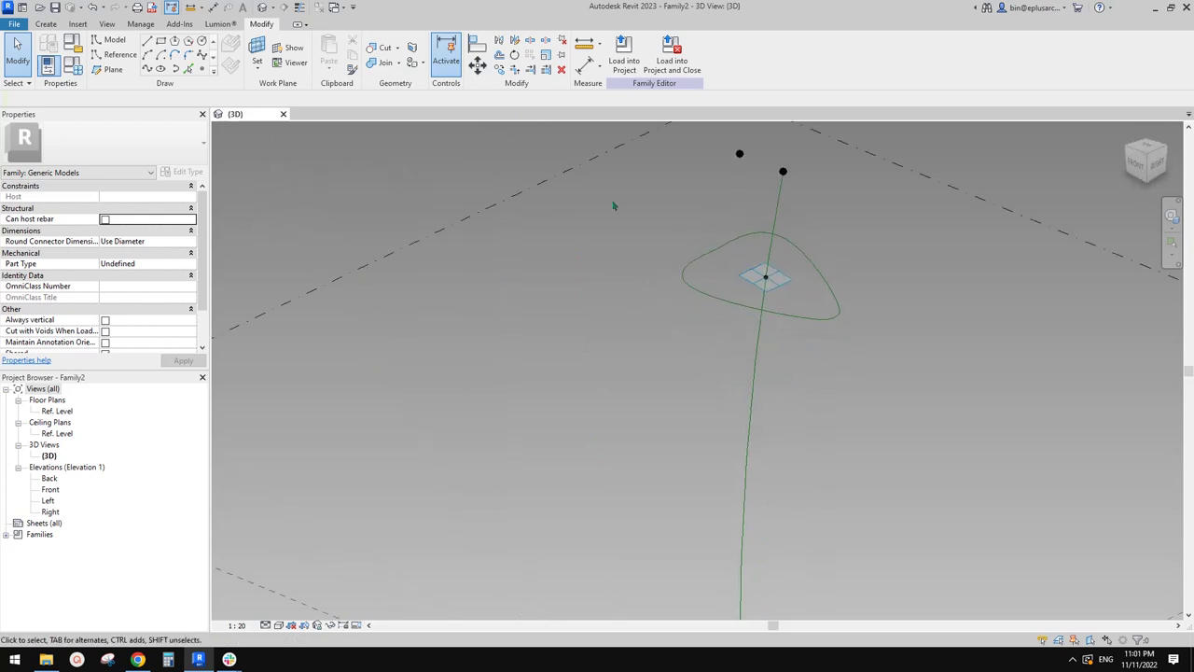
drag(597, 196, 933, 373)
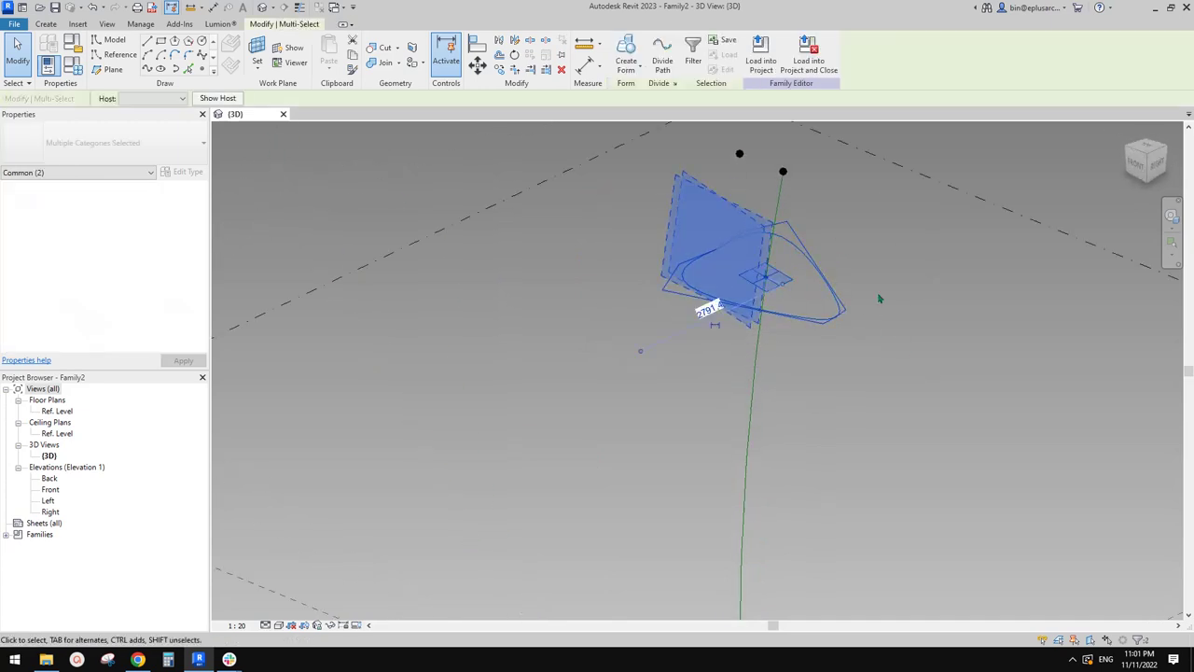
shift+middle_drag(803, 296, 783, 303)
key(c)
click(777, 293)
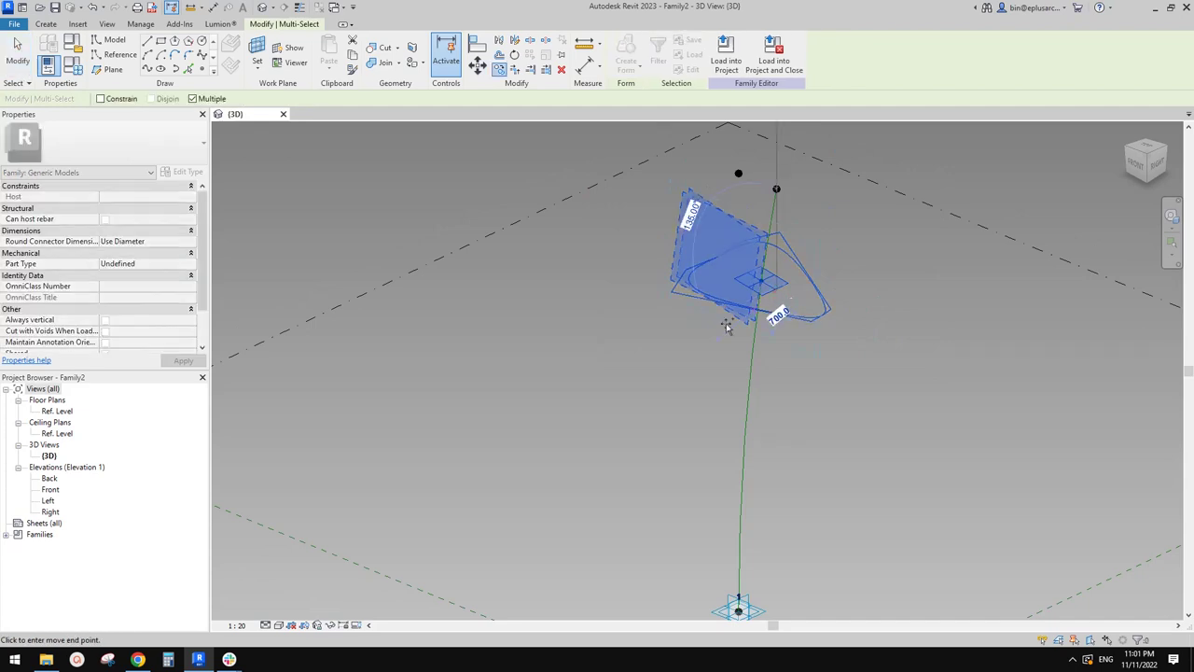
click(670, 365)
click(582, 418)
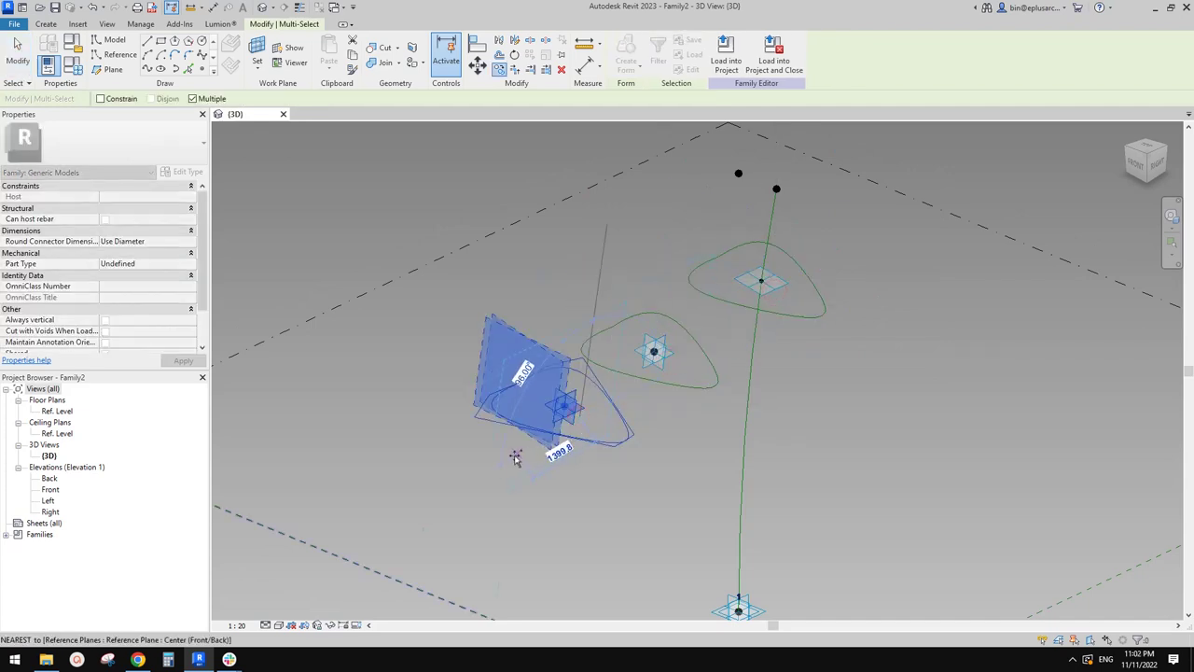
click(435, 487)
middle_drag(514, 509, 605, 392)
click(756, 413)
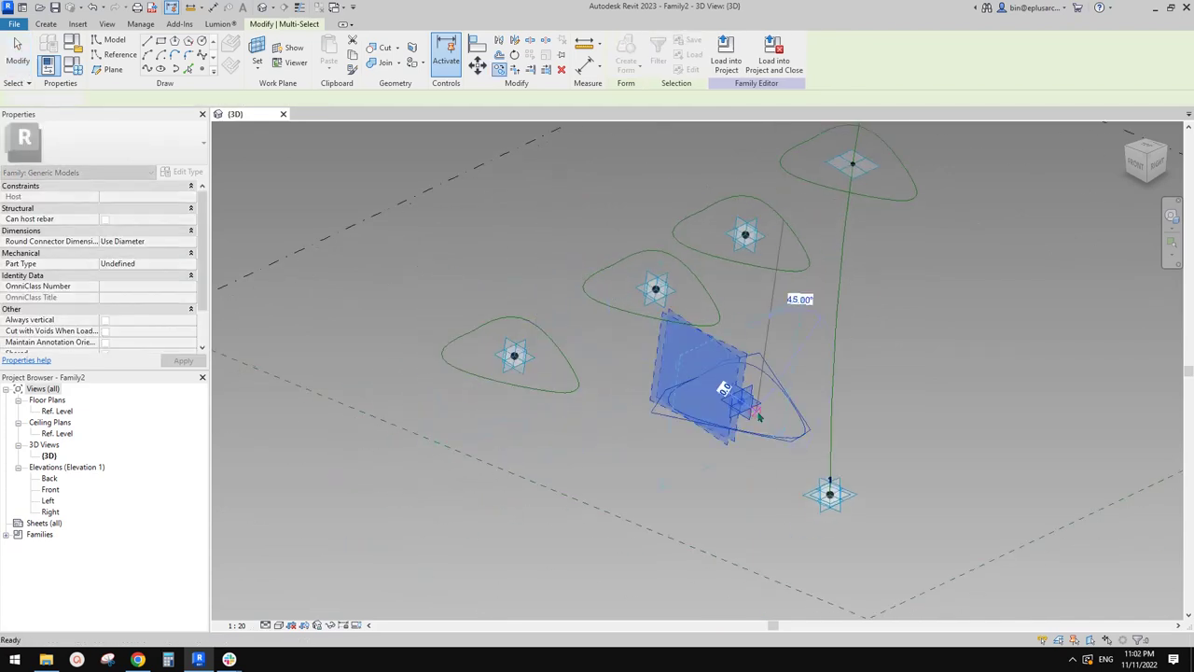
key(Escape)
key(Escape)
Rehost the reference points of two copied loops onto the lower part of the stem
click(756, 409)
click(742, 59)
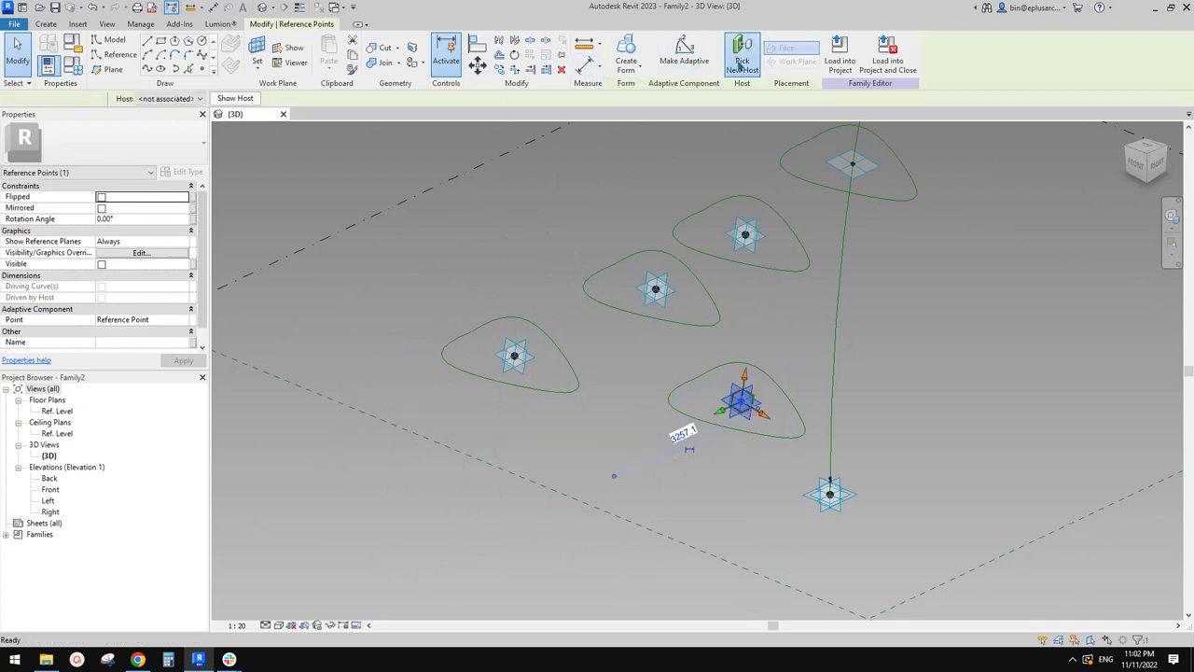
click(832, 445)
click(527, 359)
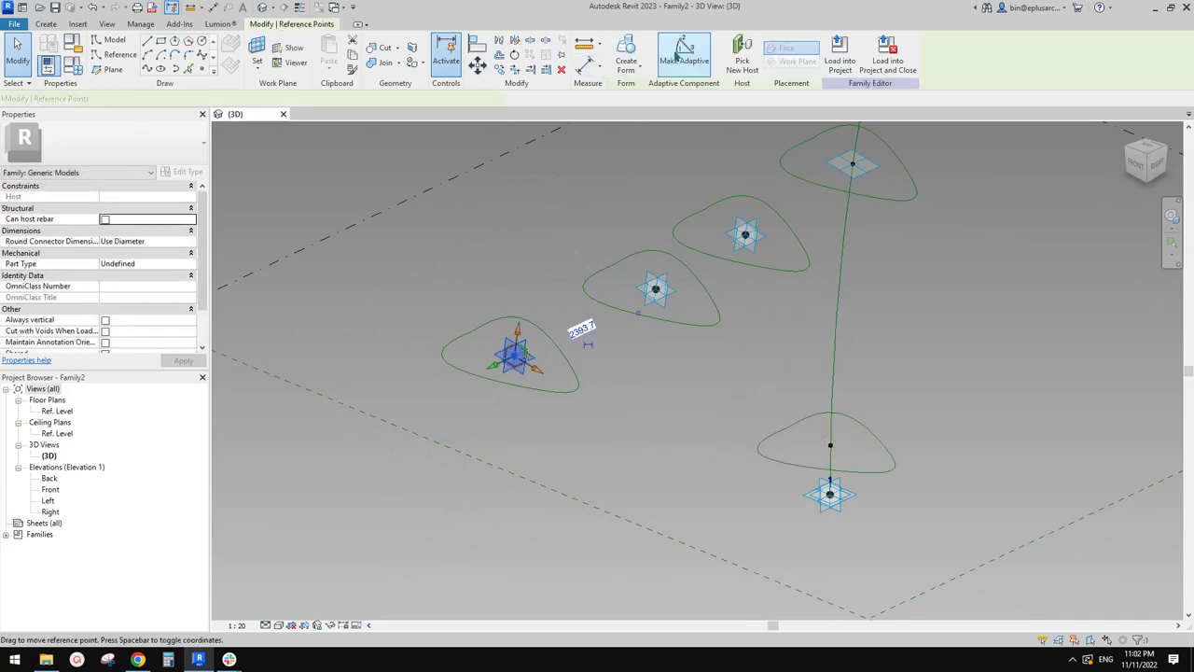
drag(527, 360, 834, 359)
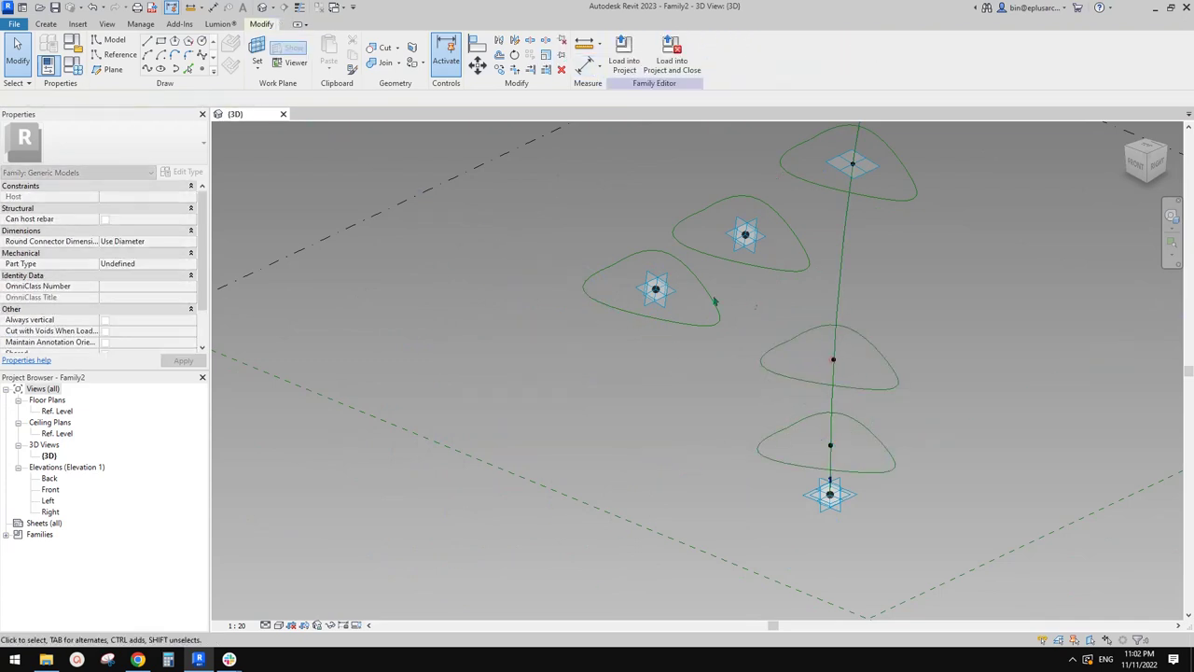
Rehost the remaining two copied loops' reference points onto the stem, one midway and one near its upper end
click(656, 289)
click(842, 283)
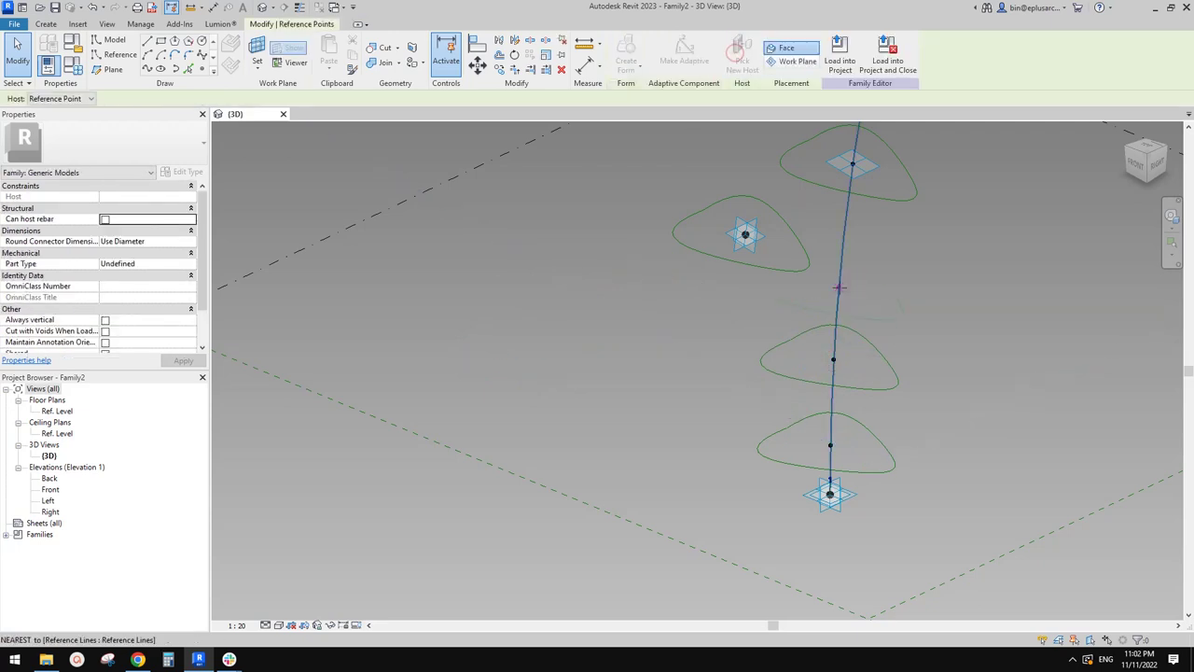
middle_drag(896, 289, 809, 396)
click(658, 341)
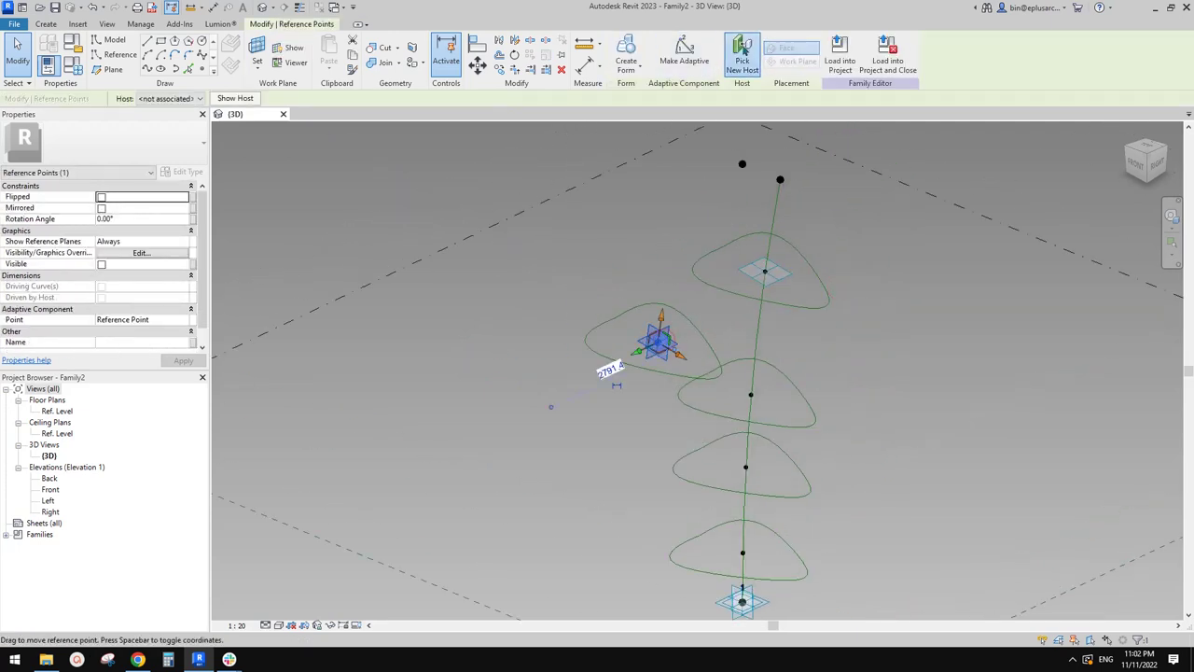
click(743, 56)
click(777, 195)
Try to create a form from all five profile loops together with the stem curve
scroll(812, 266, down, 2)
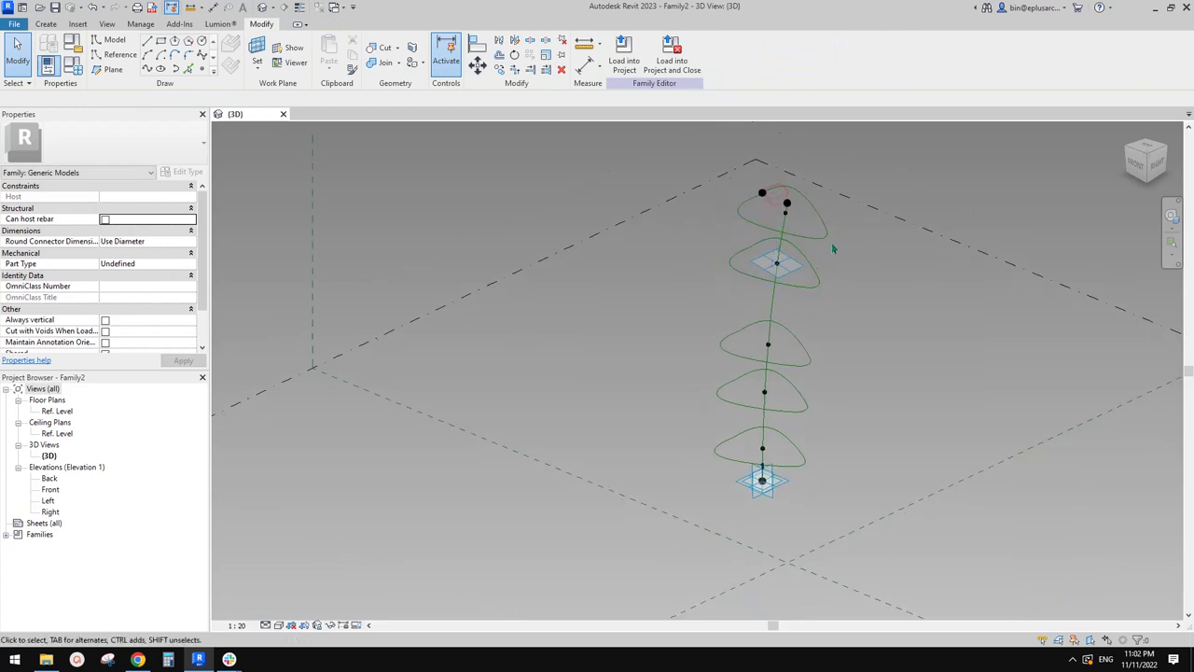
click(820, 280)
ctrl+click(811, 357)
ctrl+click(808, 403)
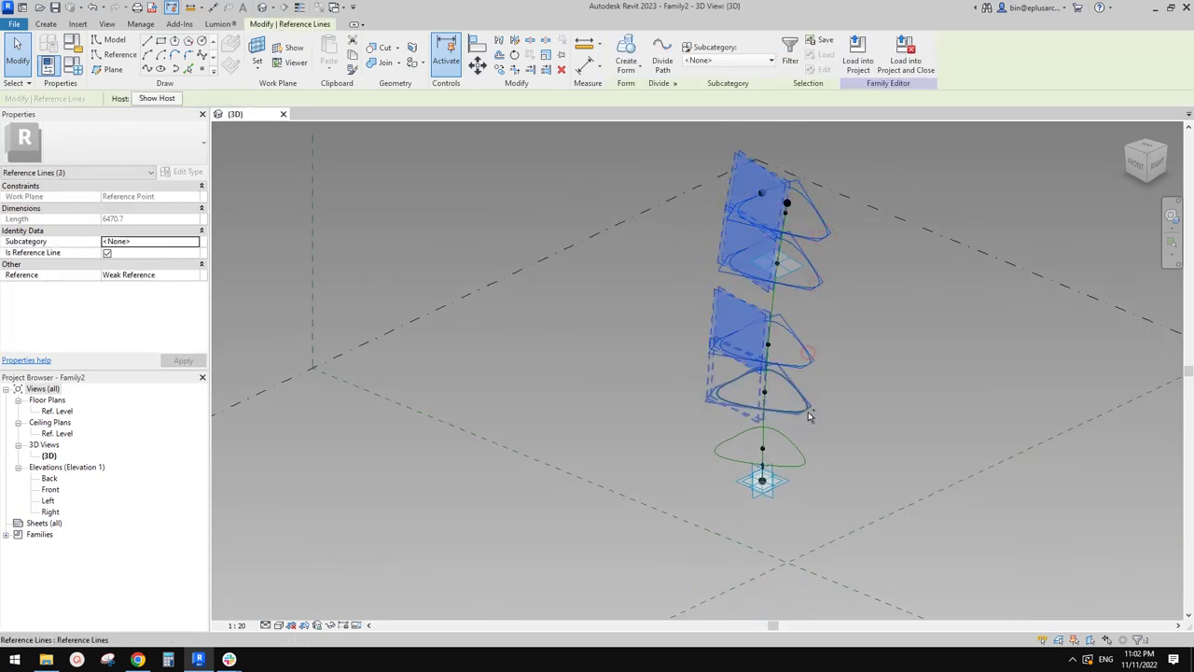
ctrl+click(802, 454)
ctrl+click(803, 455)
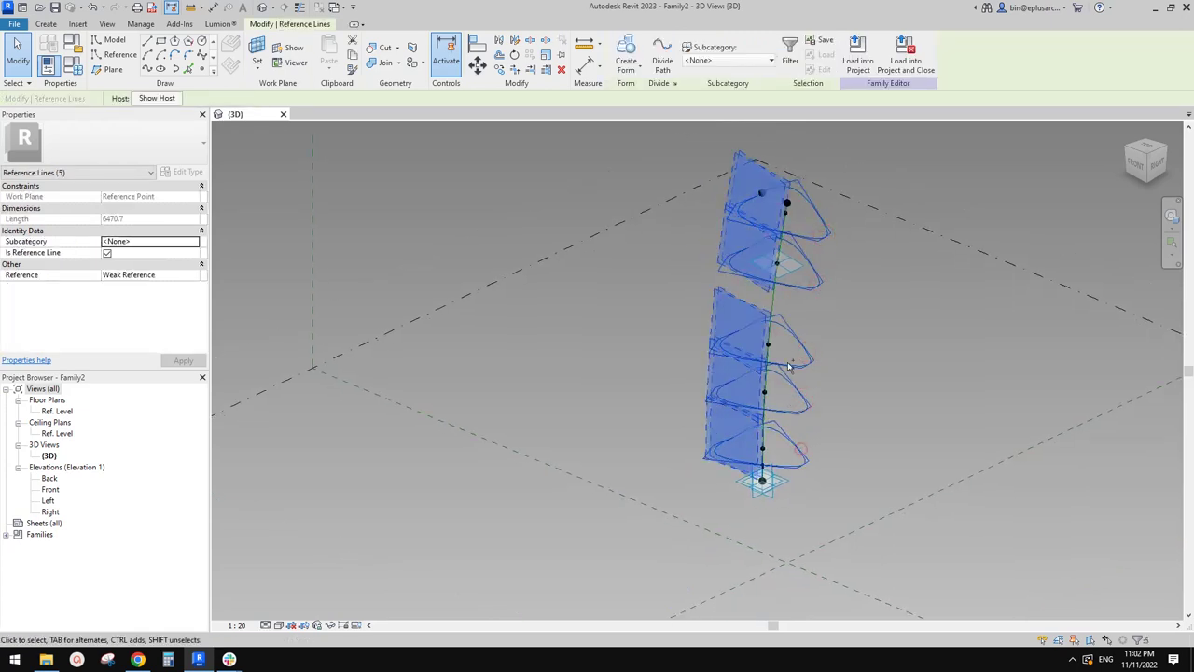
ctrl+click(796, 212)
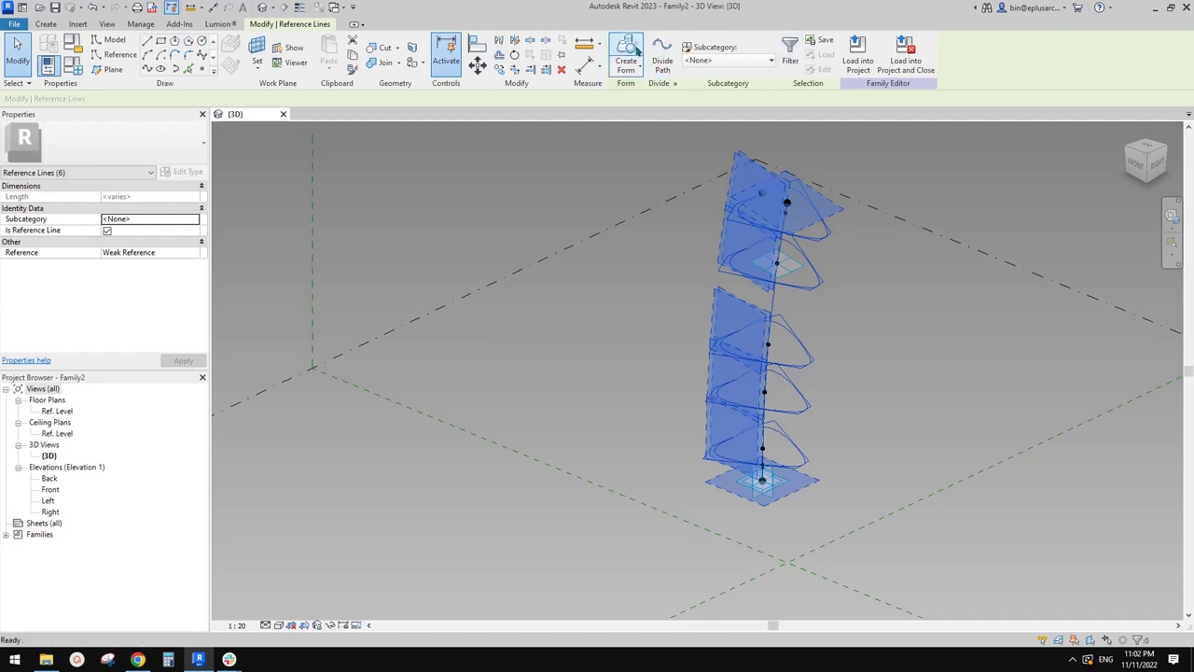
click(636, 46)
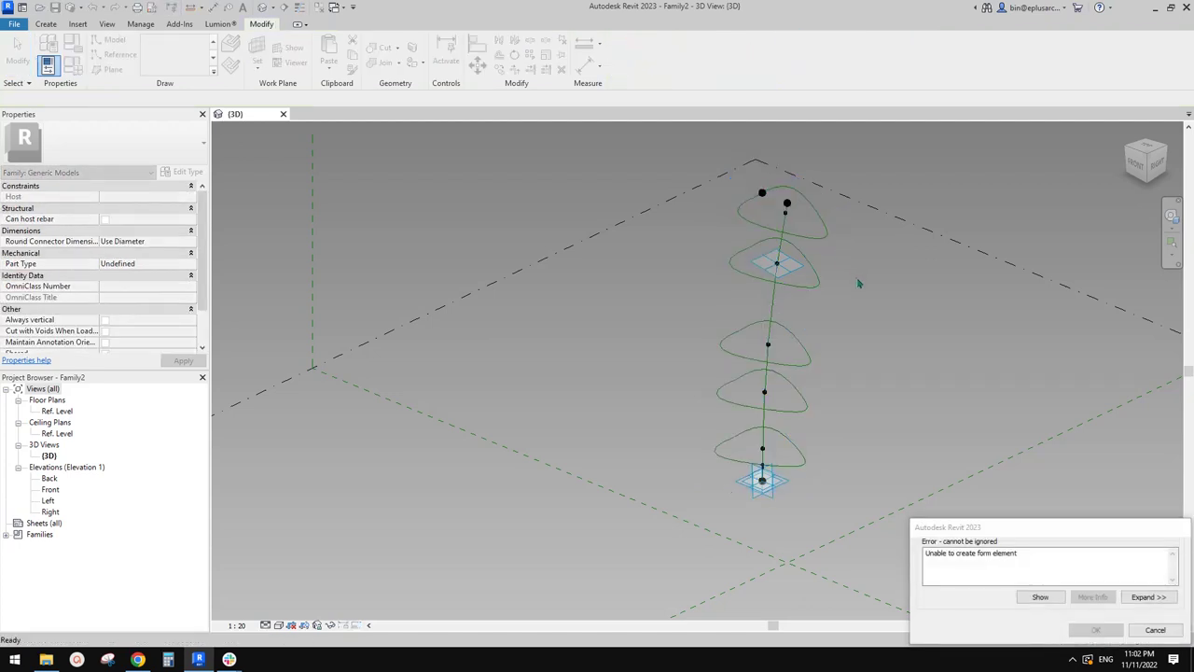
click(1155, 630)
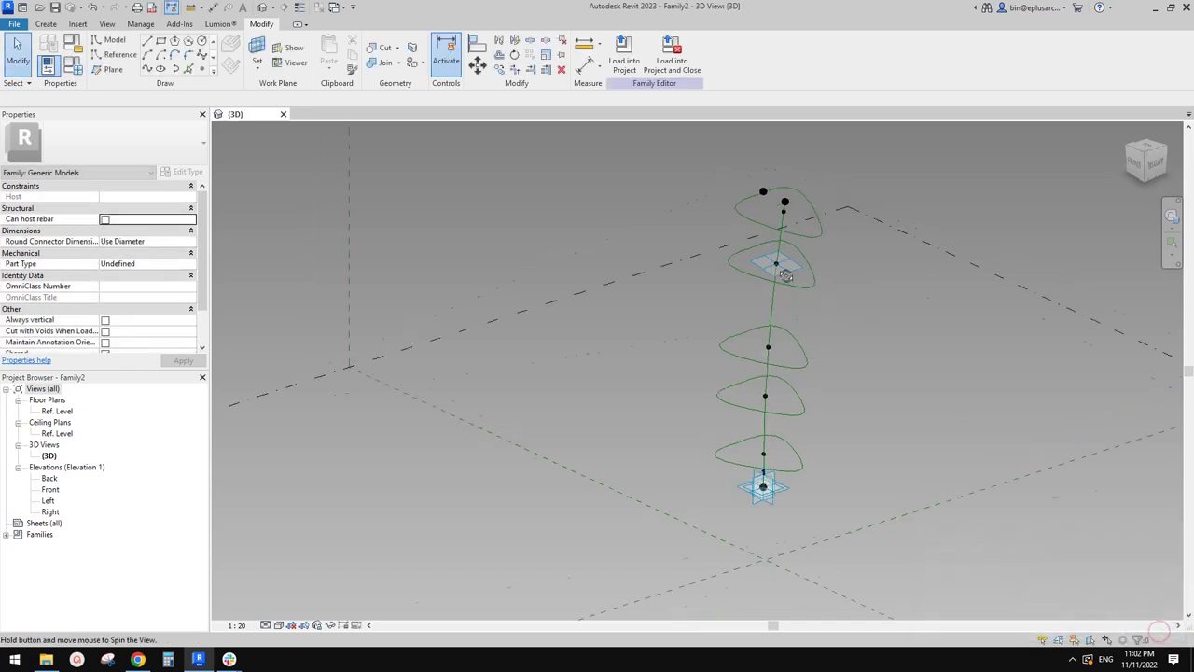
Try to create a form from the five profile loops alone, without the stem
shift+middle_drag(770, 325, 810, 258)
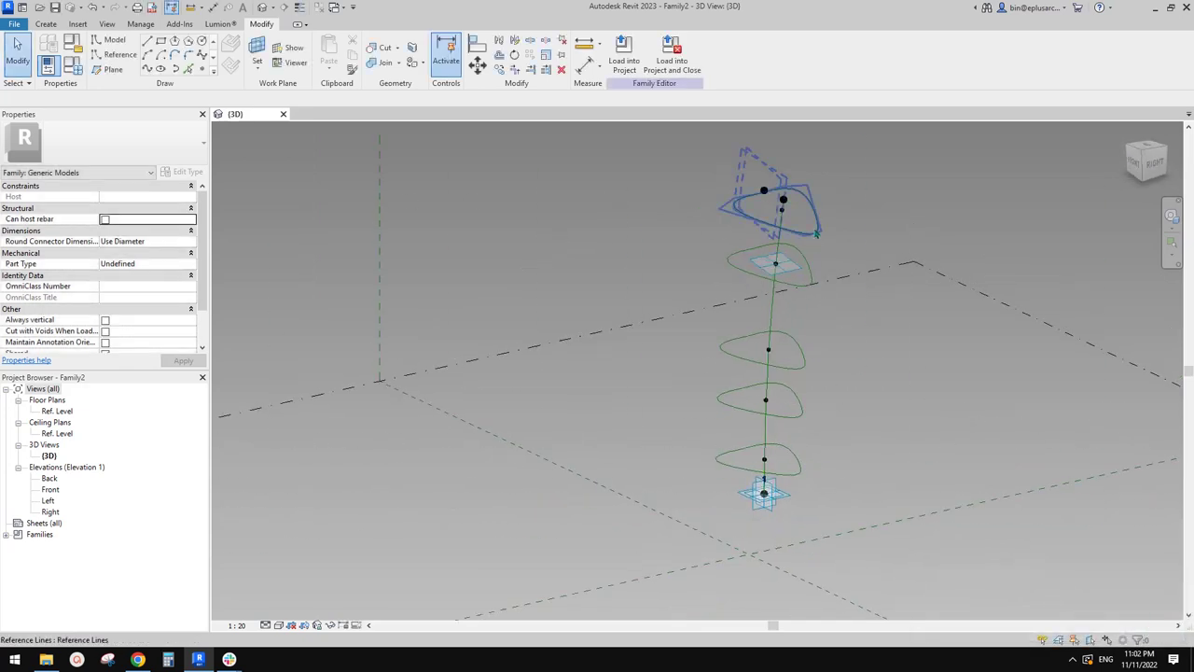
click(816, 233)
ctrl+click(816, 282)
ctrl+click(805, 352)
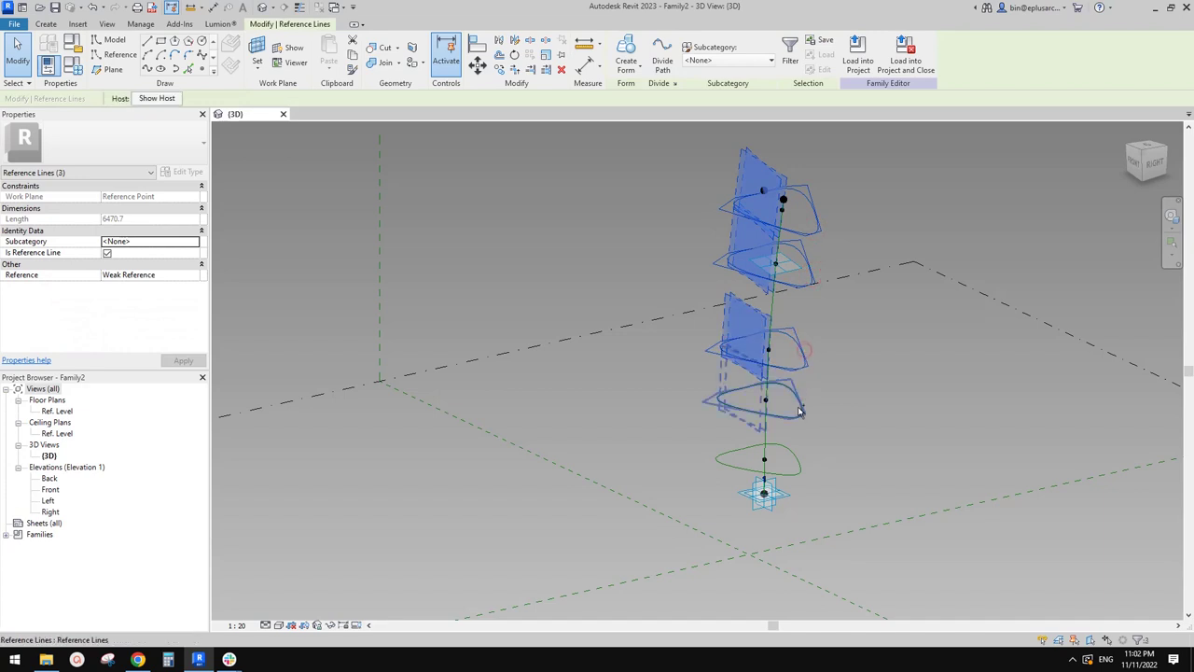
ctrl+click(799, 411)
ctrl+click(799, 464)
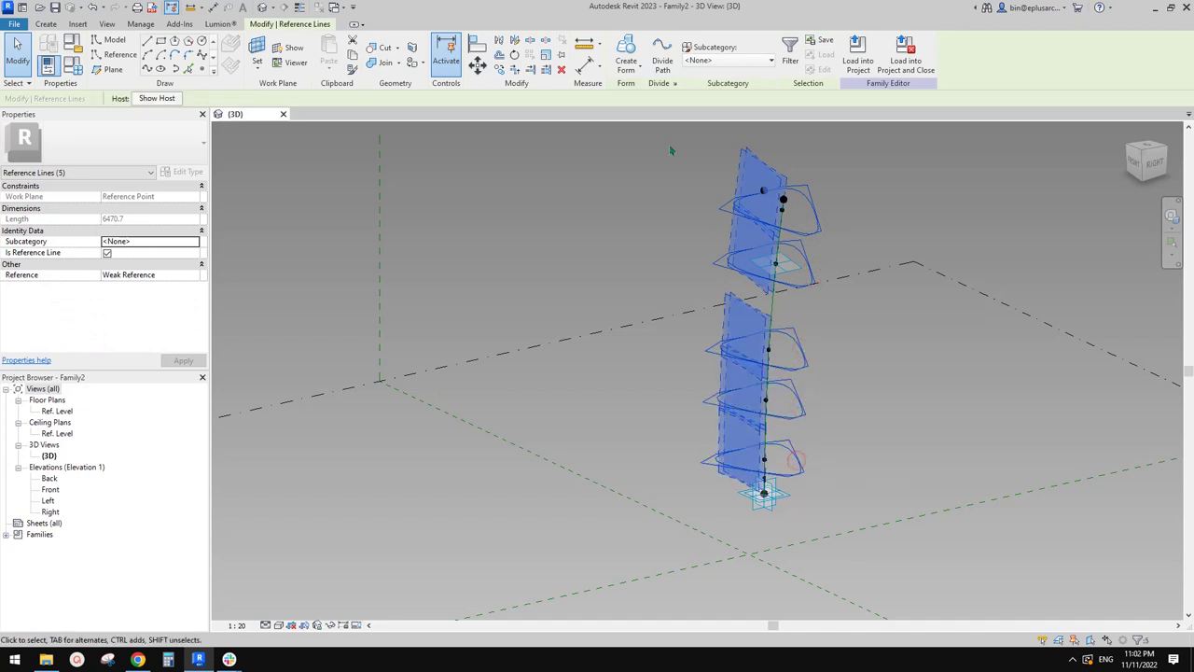
click(624, 49)
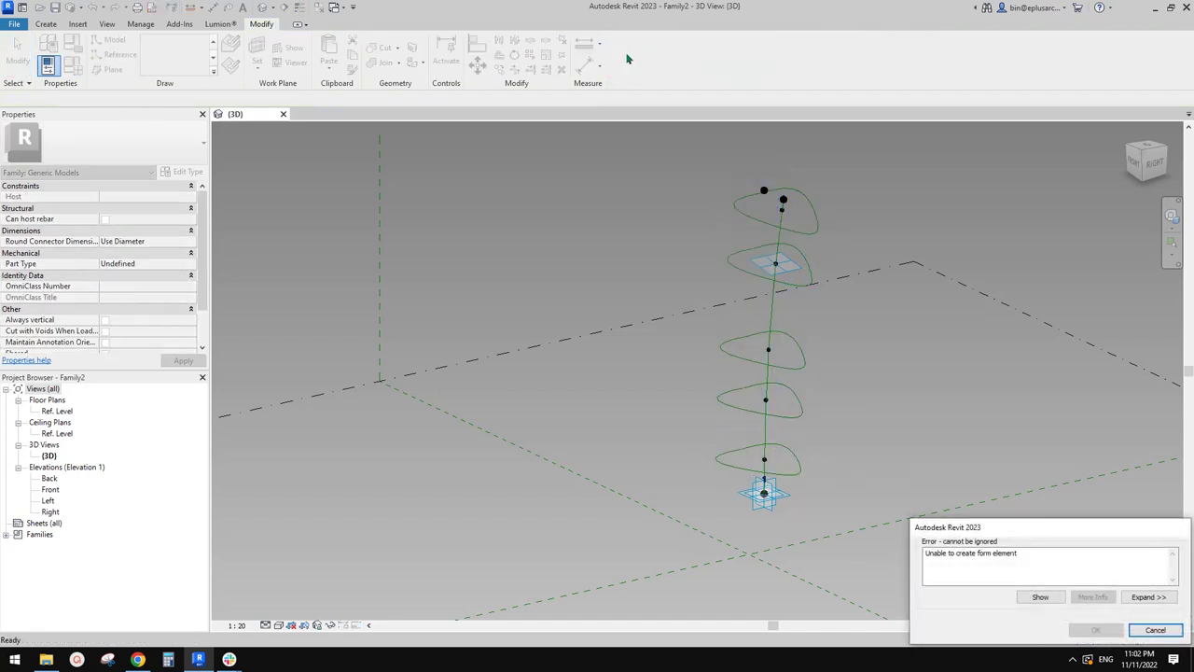
key(Escape)
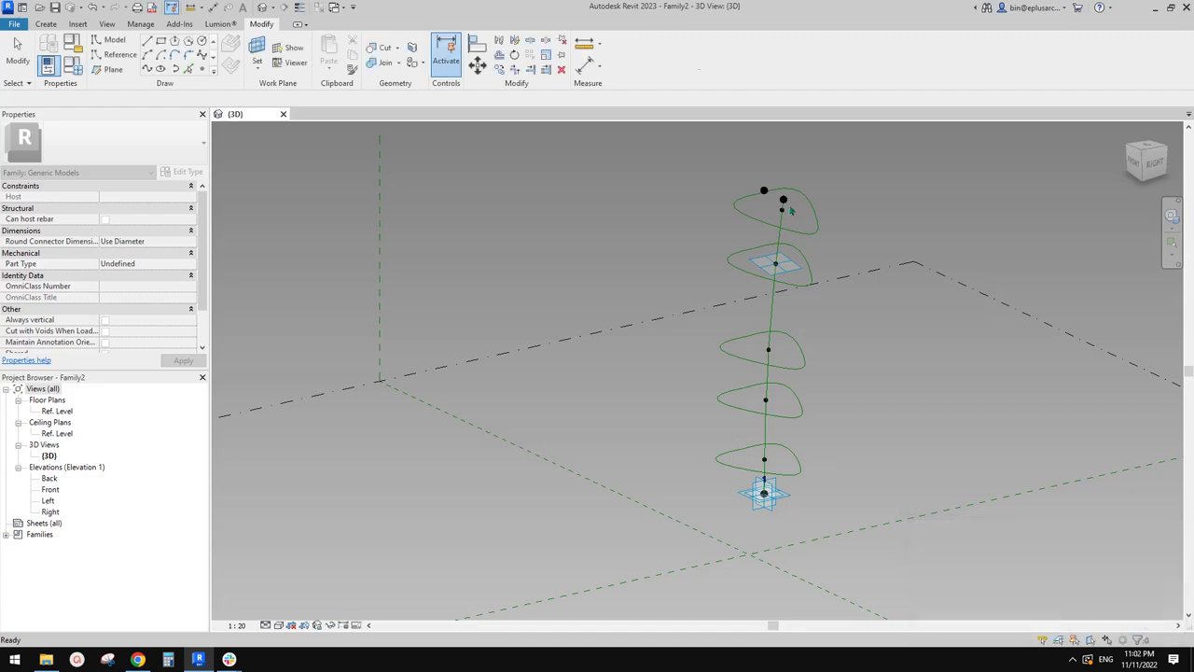
Undo the rehosting and copying of the profile loops back to the single original loop
scroll(743, 250, up, 5)
scroll(743, 250, up, 4)
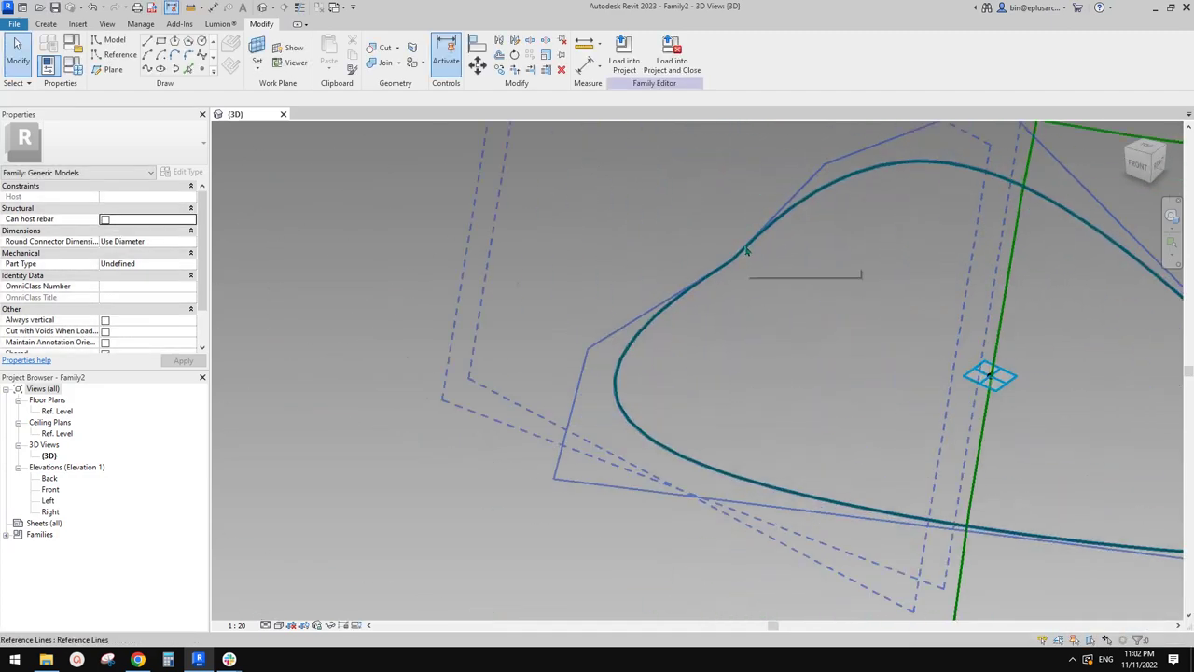
scroll(724, 275, down, 9)
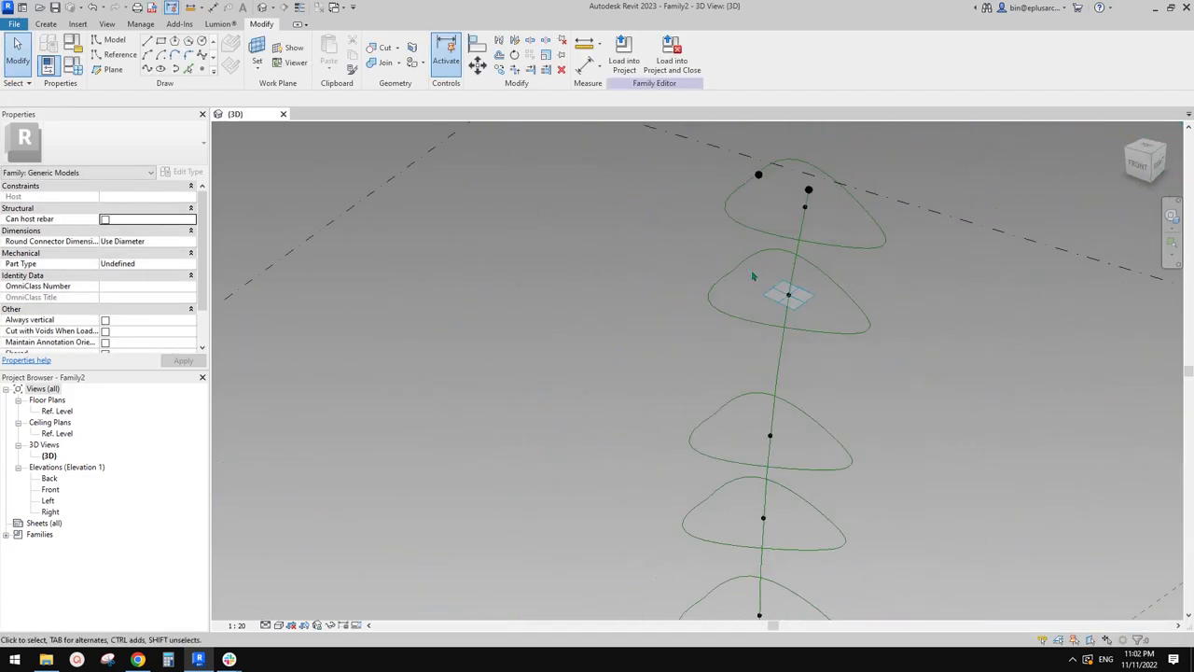
key(ctrl+z)
key(ctrl+z)
key(ctrl+z)
key(ctrl+z)
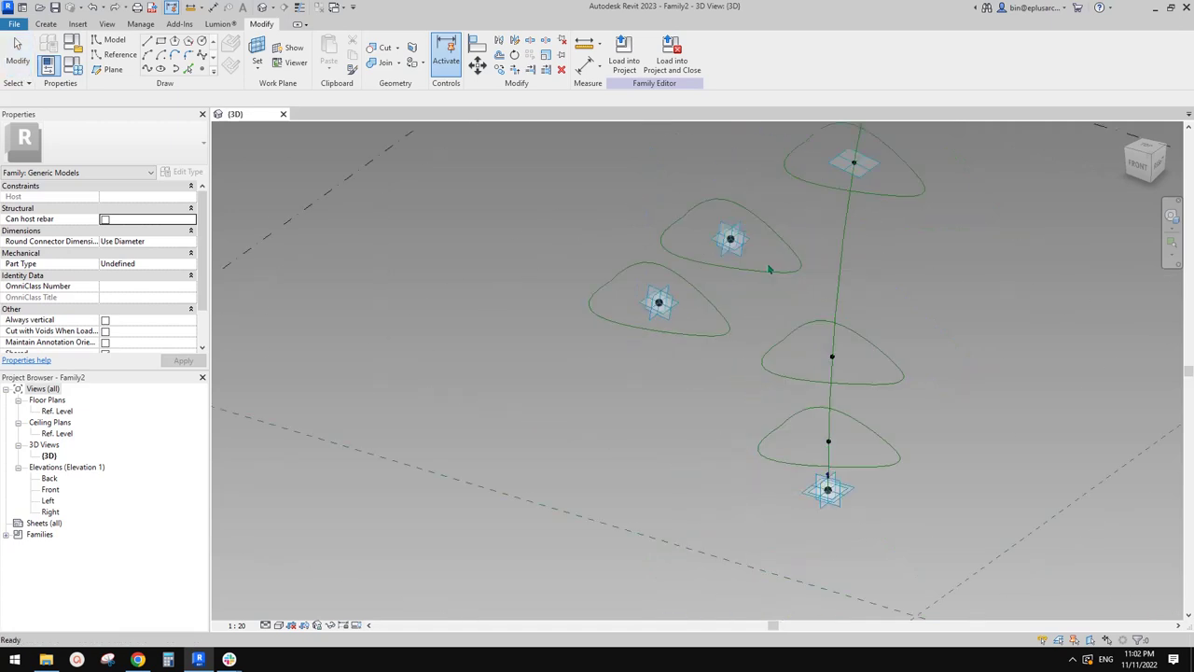
shift+middle_drag(770, 270, 770, 270)
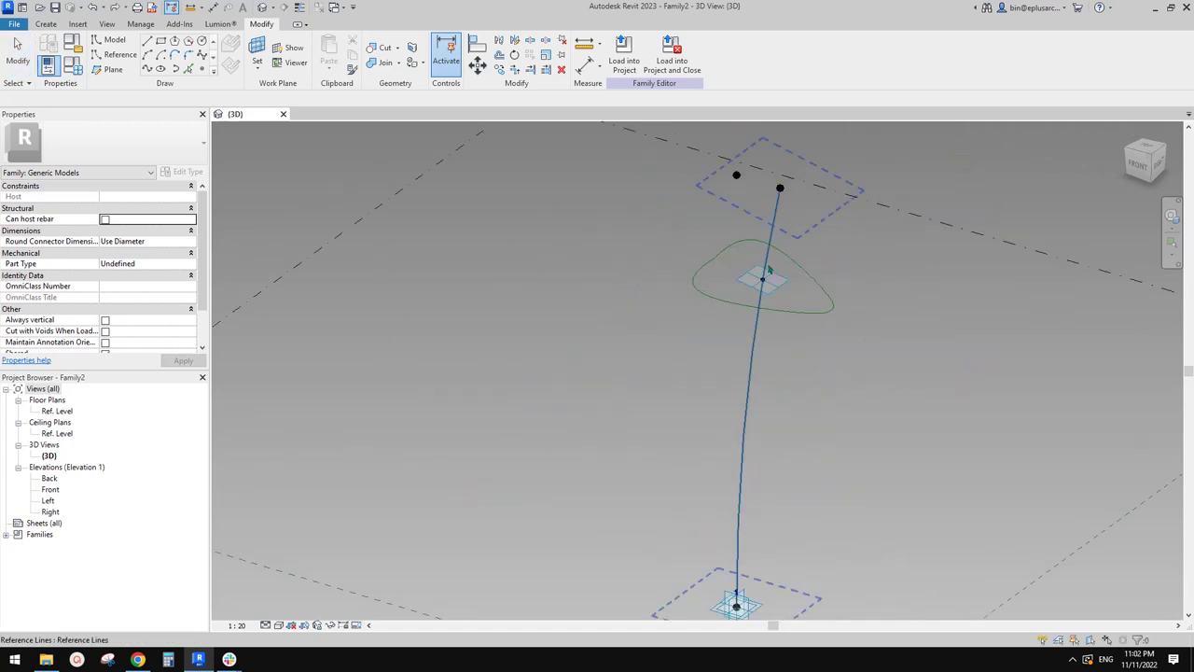
Pull one open end of the original spline loop slightly away from the other end to widen the gap
scroll(752, 259, up, 2)
shift+middle_drag(721, 240, 610, 267)
scroll(753, 254, up, 5)
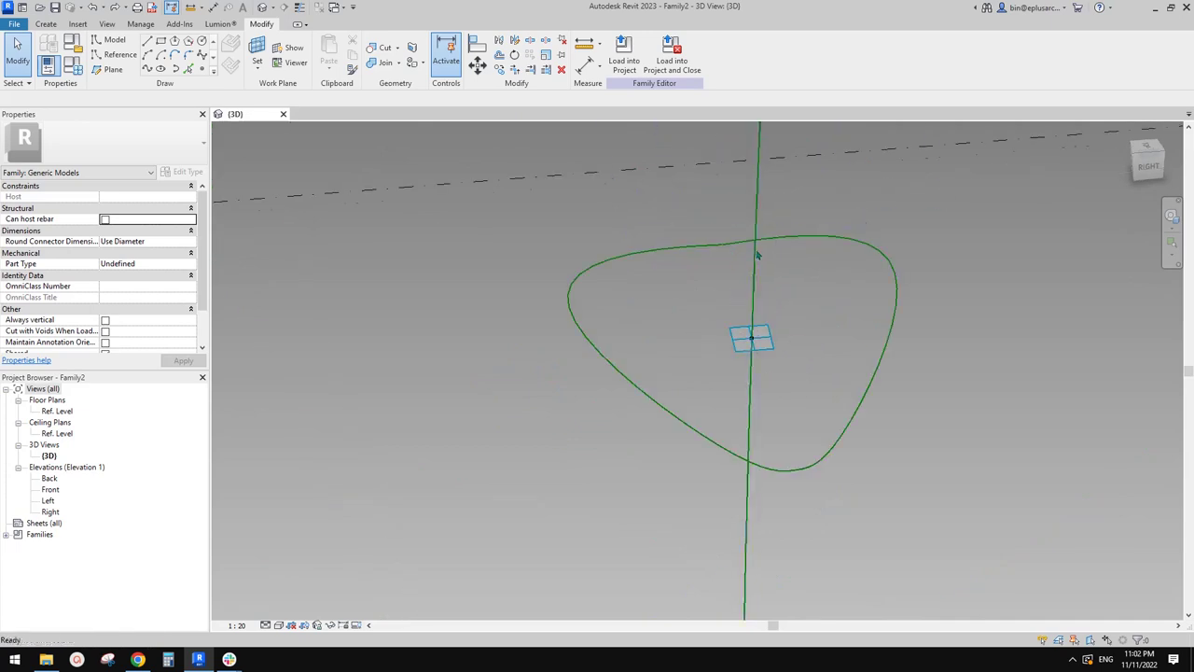
click(732, 245)
scroll(720, 246, up, 4)
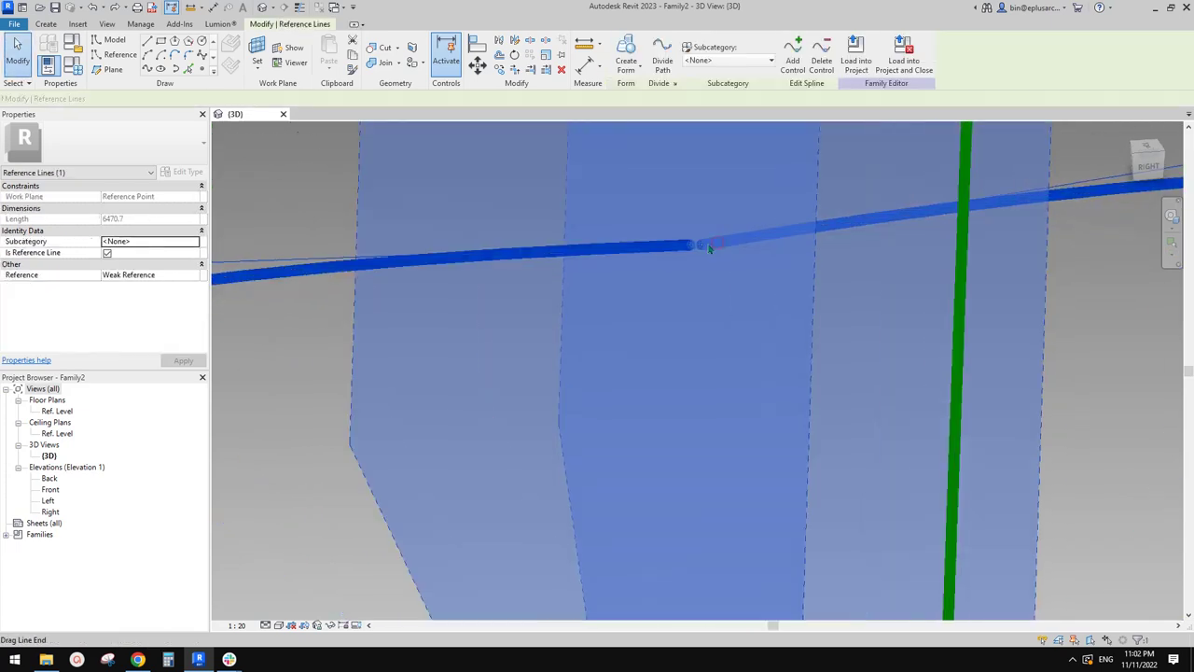
scroll(709, 247, up, 2)
drag(705, 248, 716, 244)
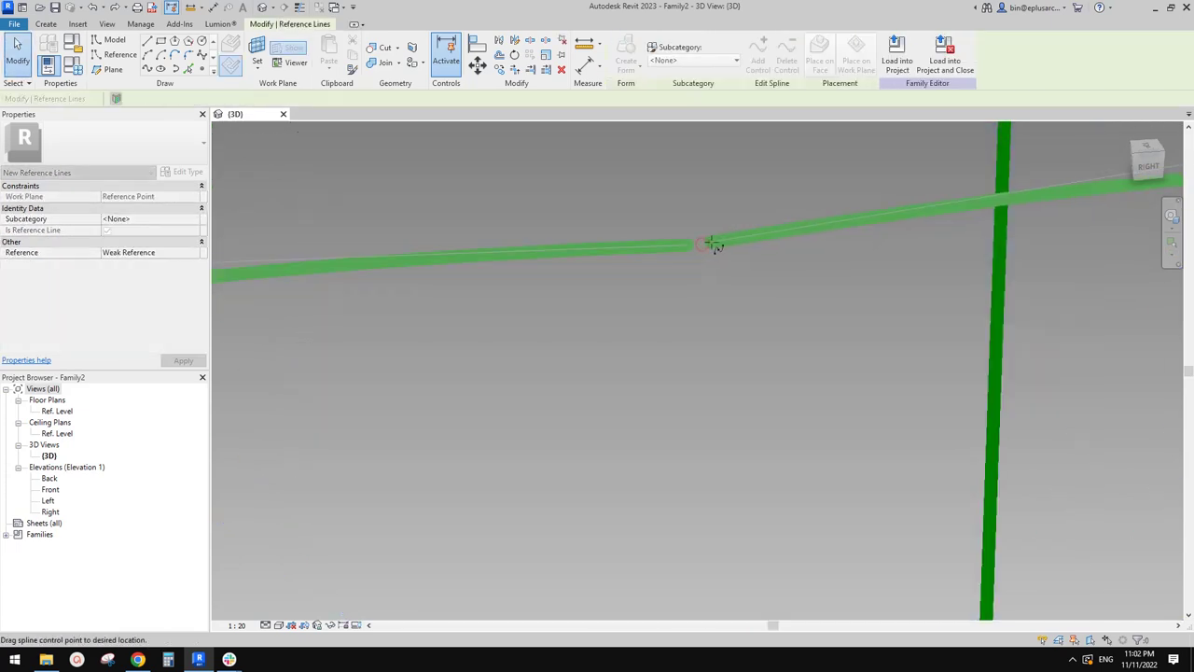
click(779, 286)
scroll(780, 288, down, 9)
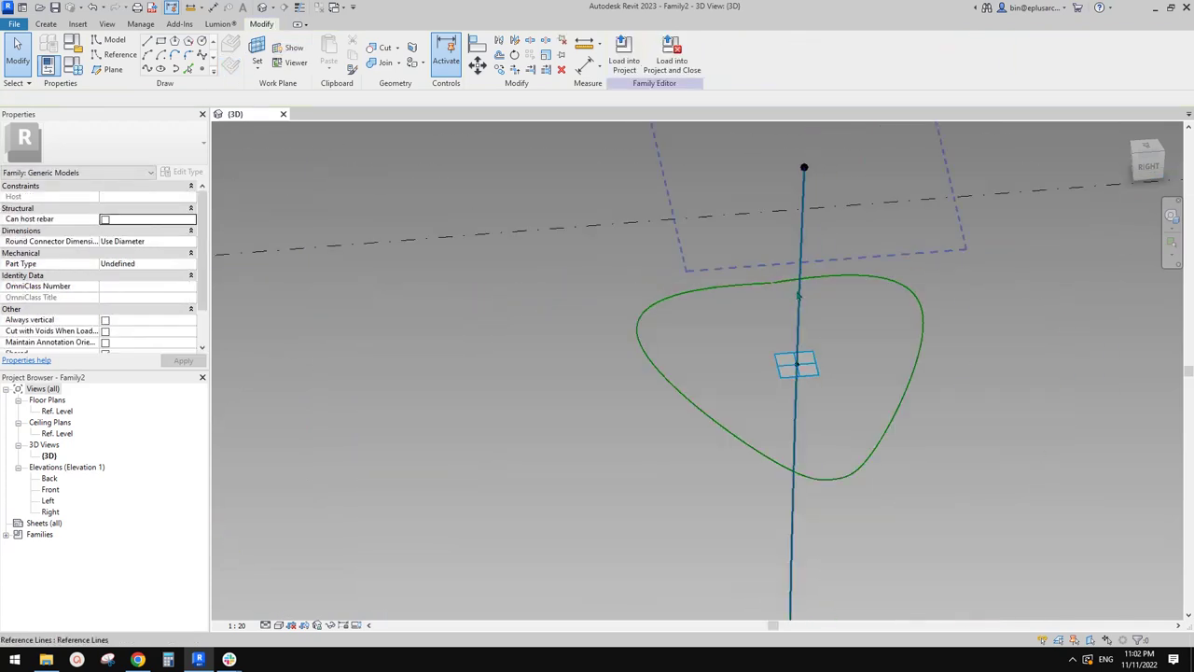
drag(631, 235, 972, 434)
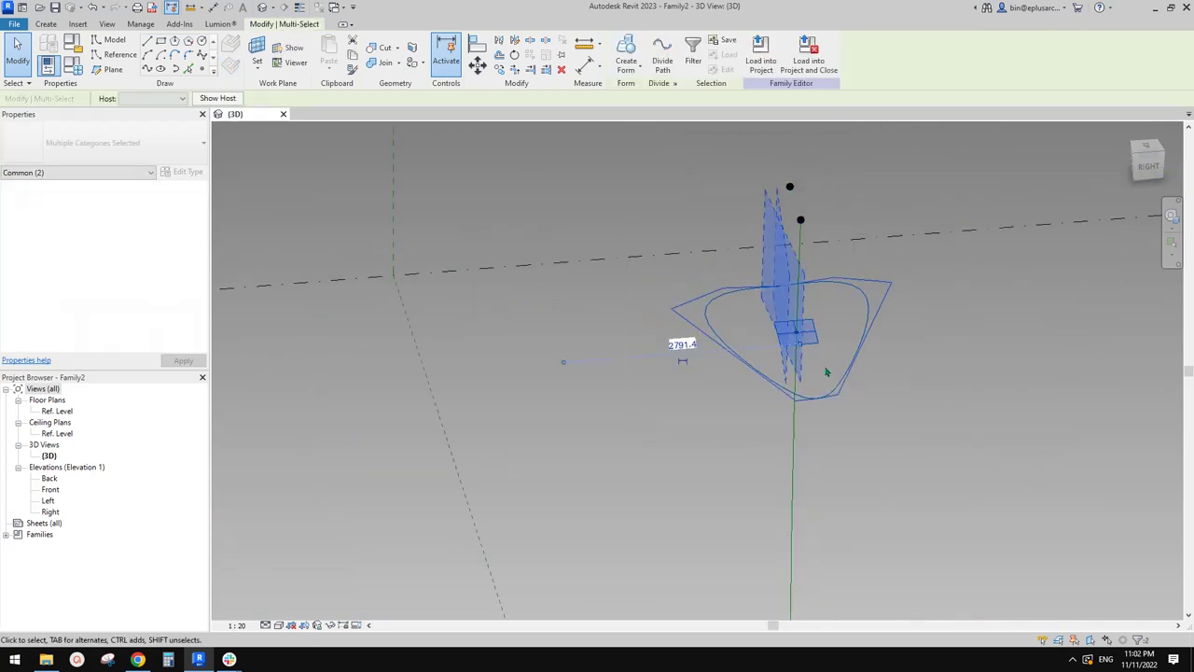
key(c)
key(o)
click(808, 346)
click(651, 419)
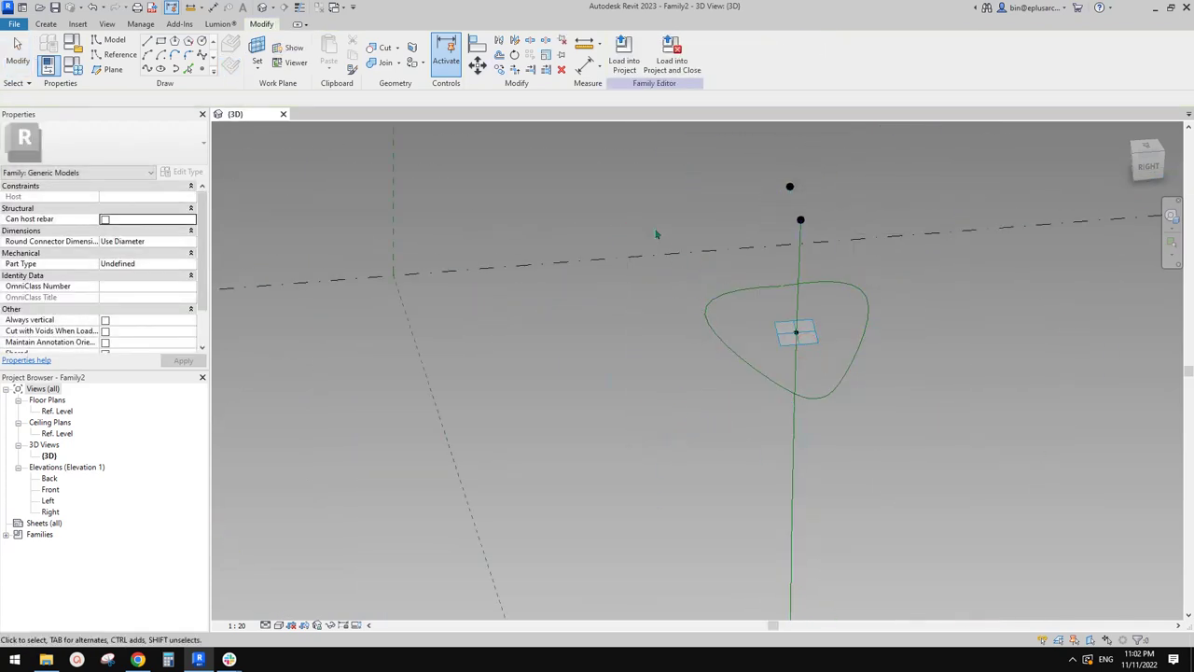
Copy the adjusted profile loop with its reference point once into the space beside the stem
drag(653, 231, 970, 457)
key(c)
key(o)
click(824, 322)
click(674, 421)
key(Escape)
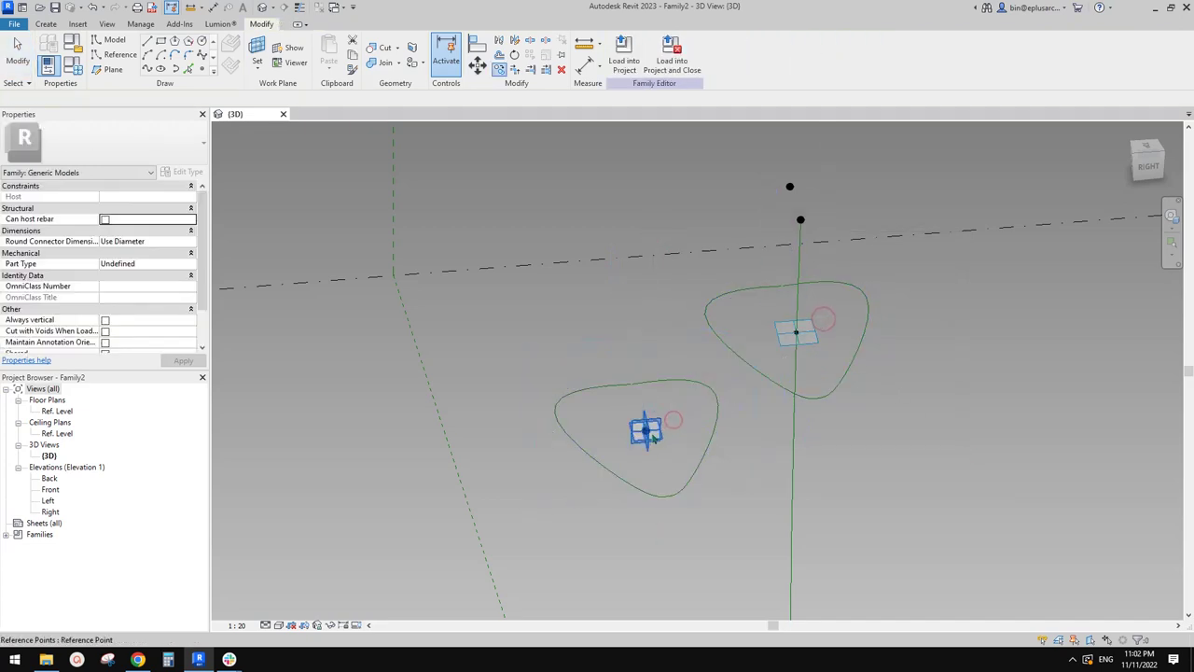
Rehost the copied loop's reference point onto the stem just below the original loop
click(645, 429)
click(735, 51)
click(796, 445)
key(Escape)
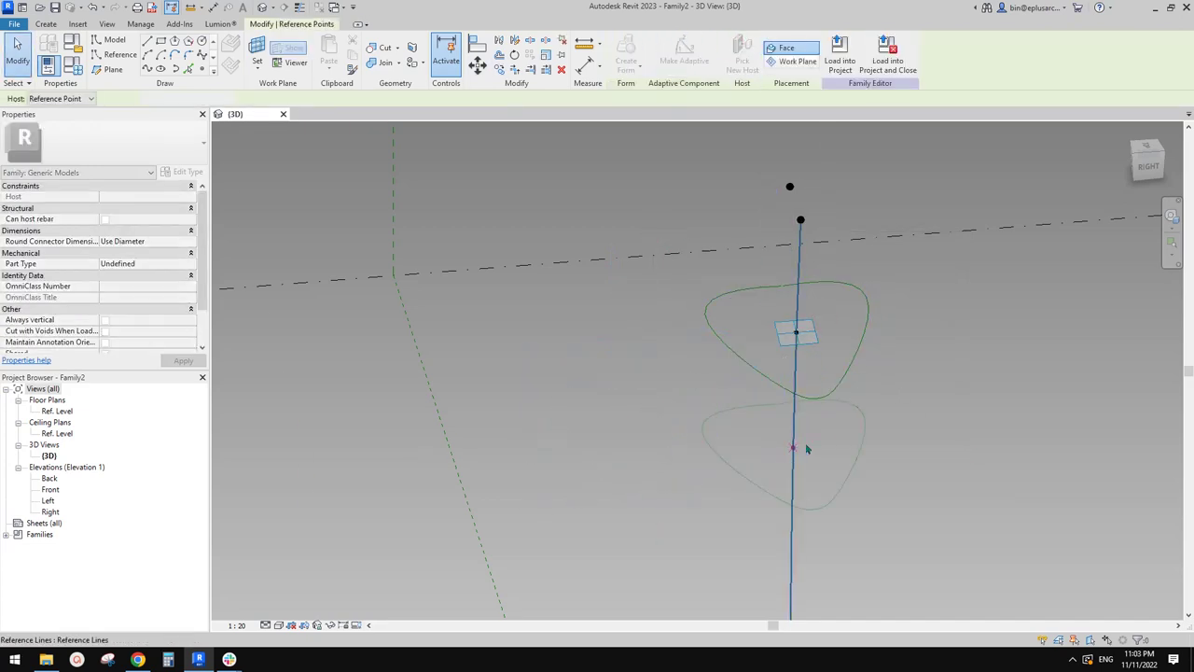
Try to create a form from the two profile loops hosted on the stem
click(840, 383)
ctrl+click(852, 403)
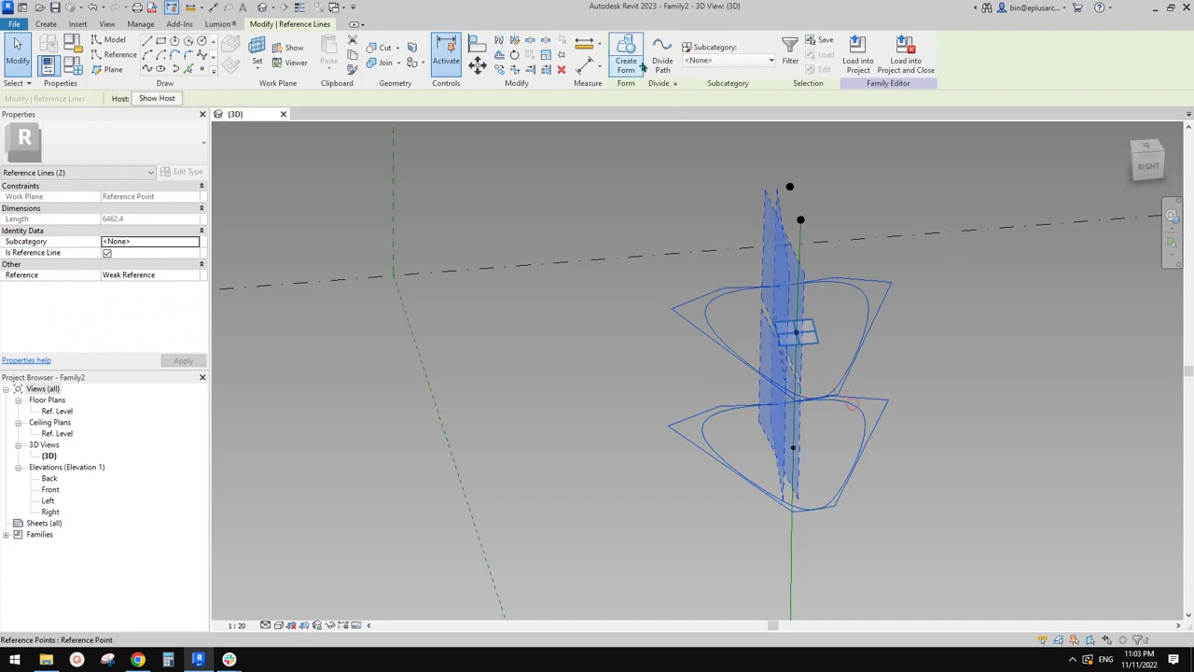
click(634, 51)
key(ctrl+z)
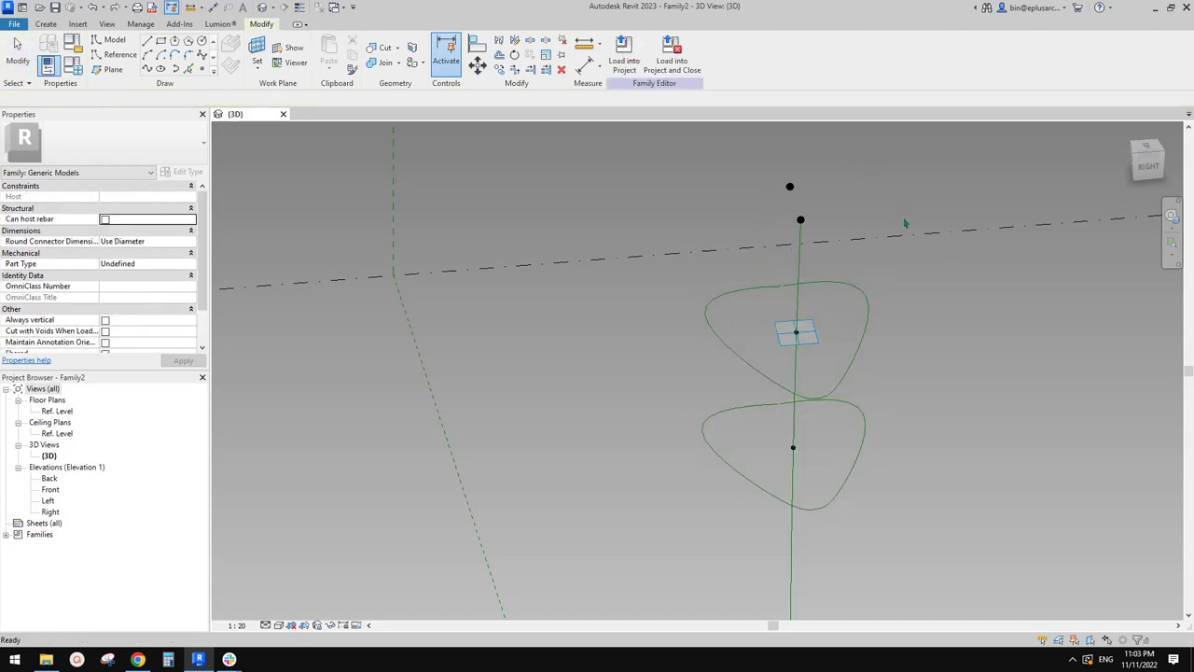
Copy the lower profile loop with its reference point three times into the space beside the stem
scroll(875, 273, down, 1)
shift+middle_drag(837, 352, 910, 336)
scroll(859, 332, down, 1)
middle_drag(845, 377, 808, 315)
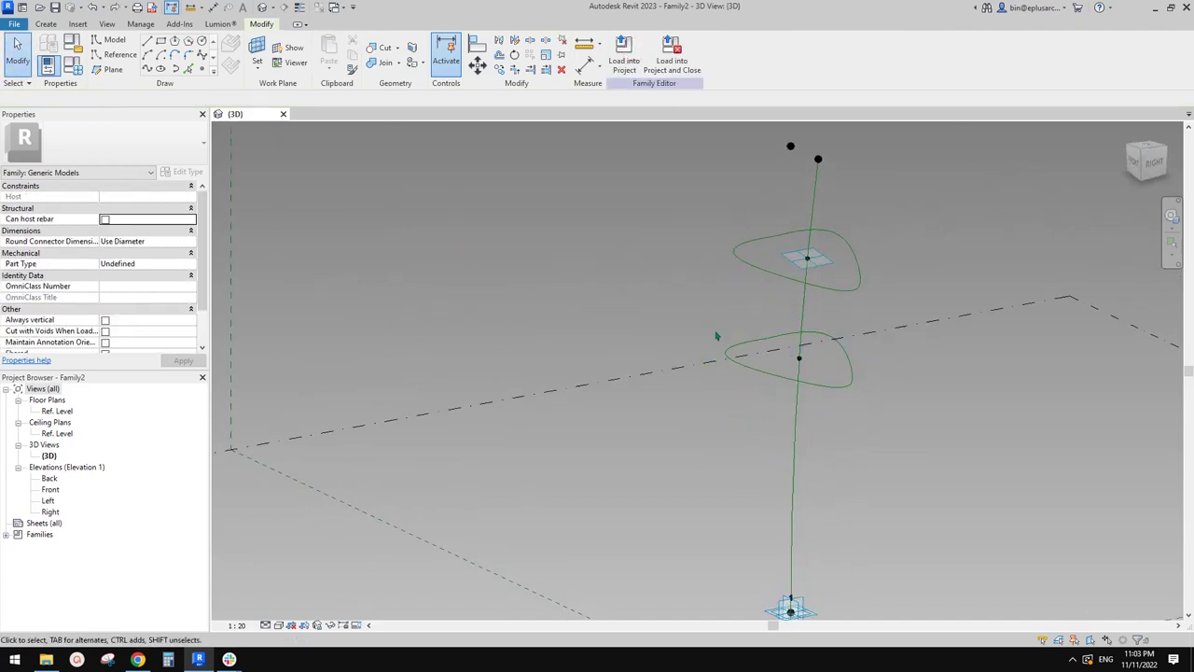
drag(650, 307, 919, 423)
middle_drag(906, 421, 861, 310)
key(m)
key(v)
click(836, 269)
click(682, 333)
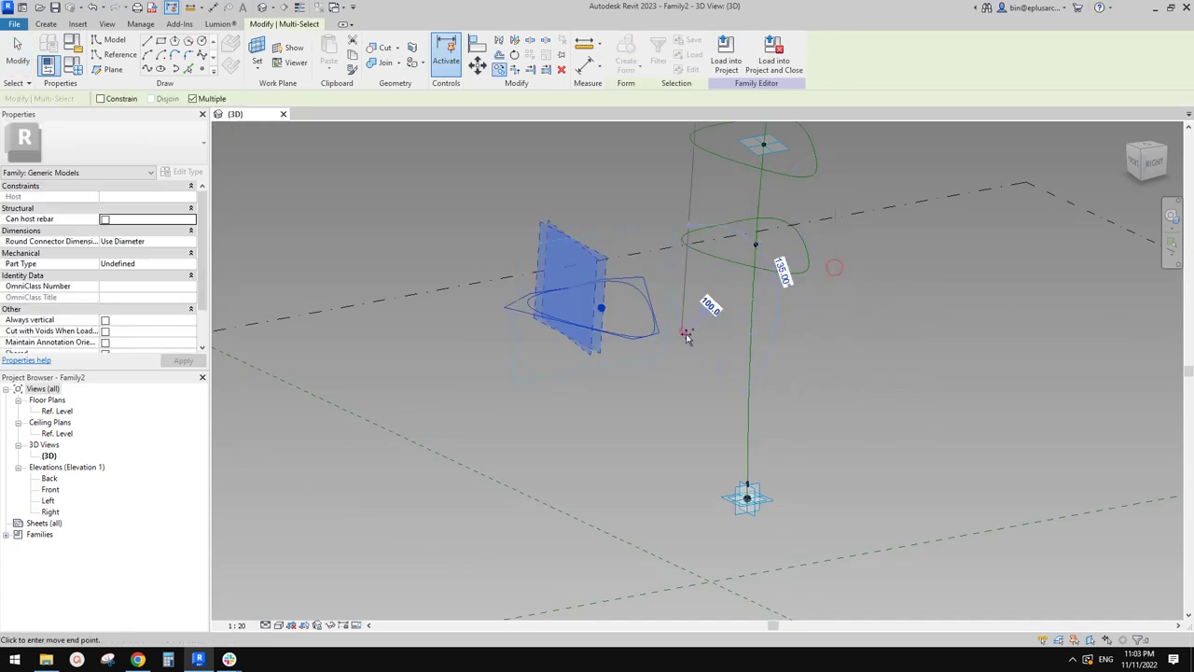
click(566, 374)
click(574, 440)
key(Escape)
key(Escape)
Rehost the reference points of the three copied loops onto the stem, spaced one below another beneath the existing loops
click(601, 309)
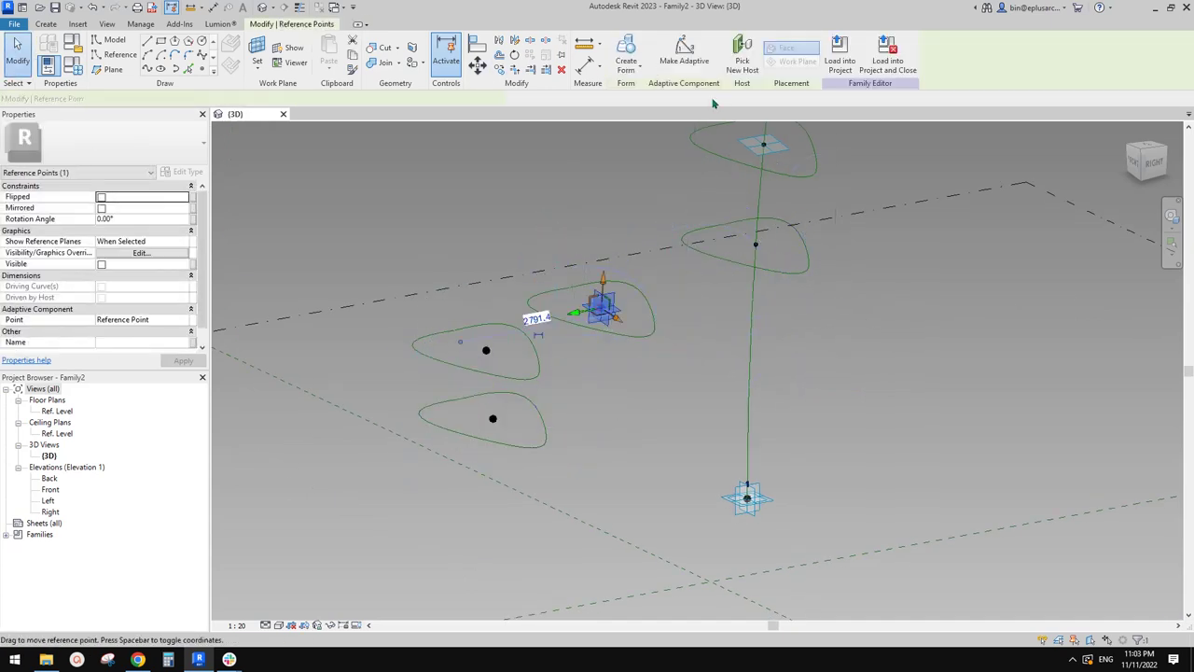
click(743, 54)
click(754, 314)
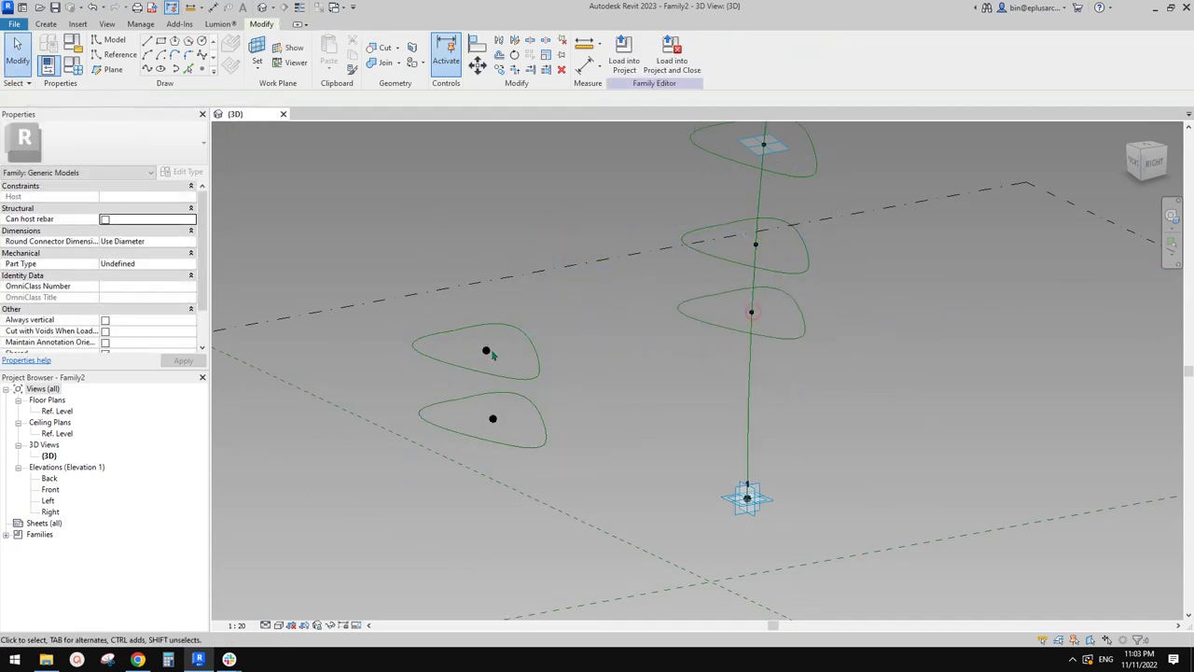
click(486, 349)
click(749, 388)
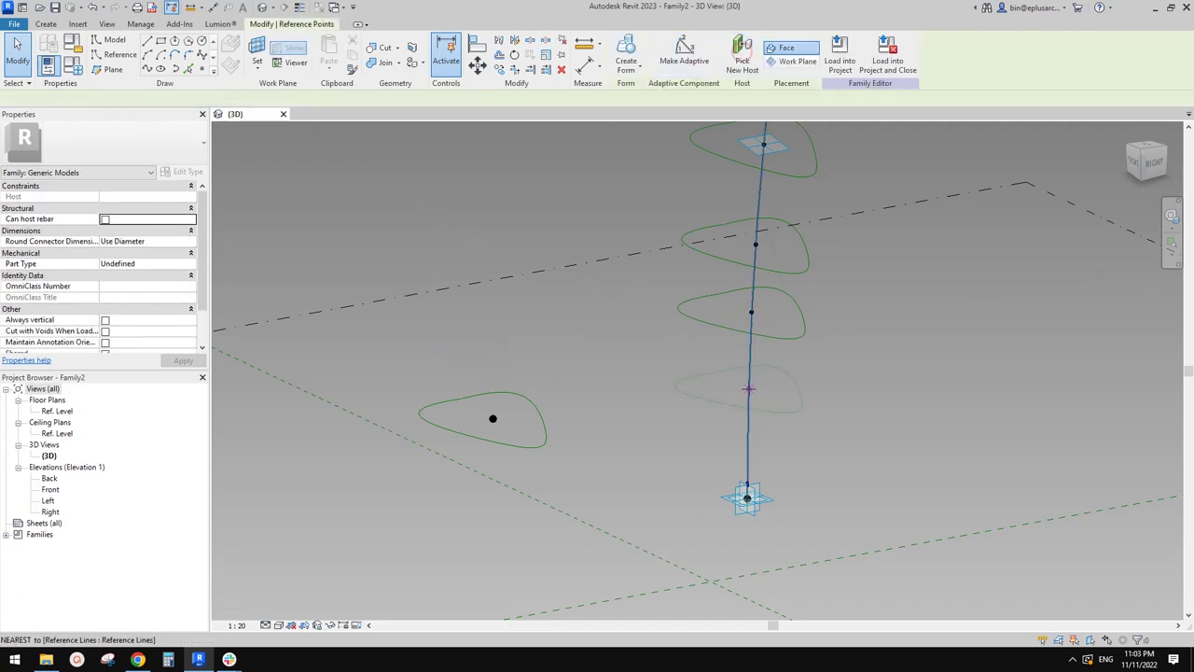
click(492, 418)
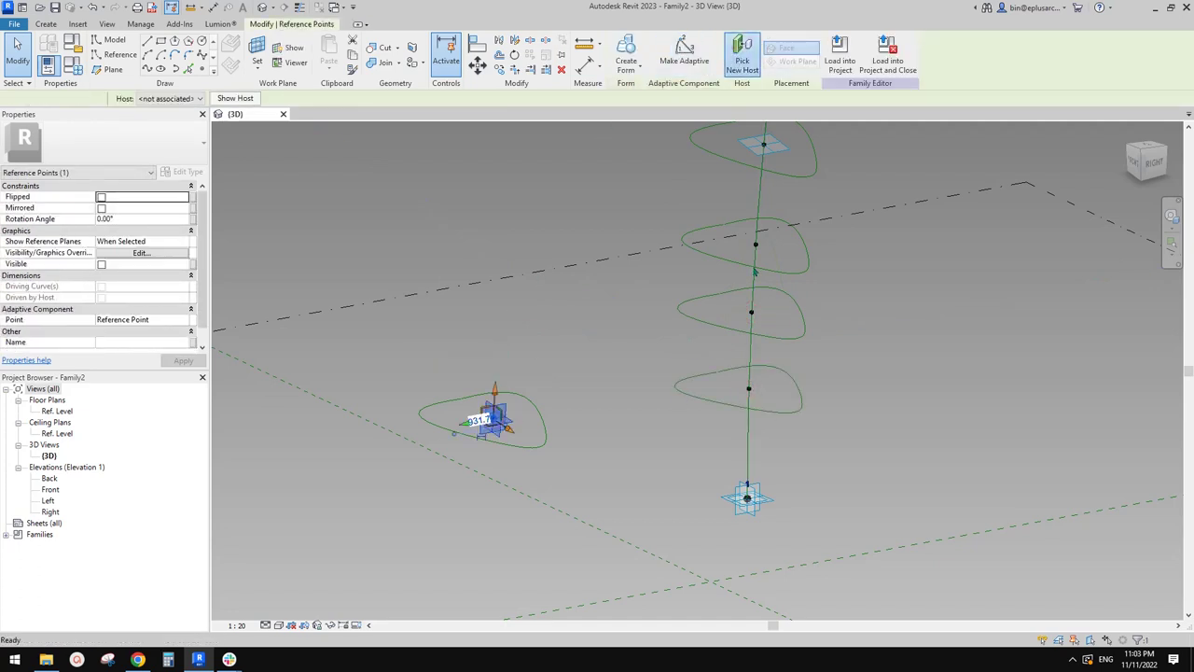
click(748, 451)
Try to create a form from all five profile loops together with the stem line
scroll(845, 412, down, 1)
click(809, 440)
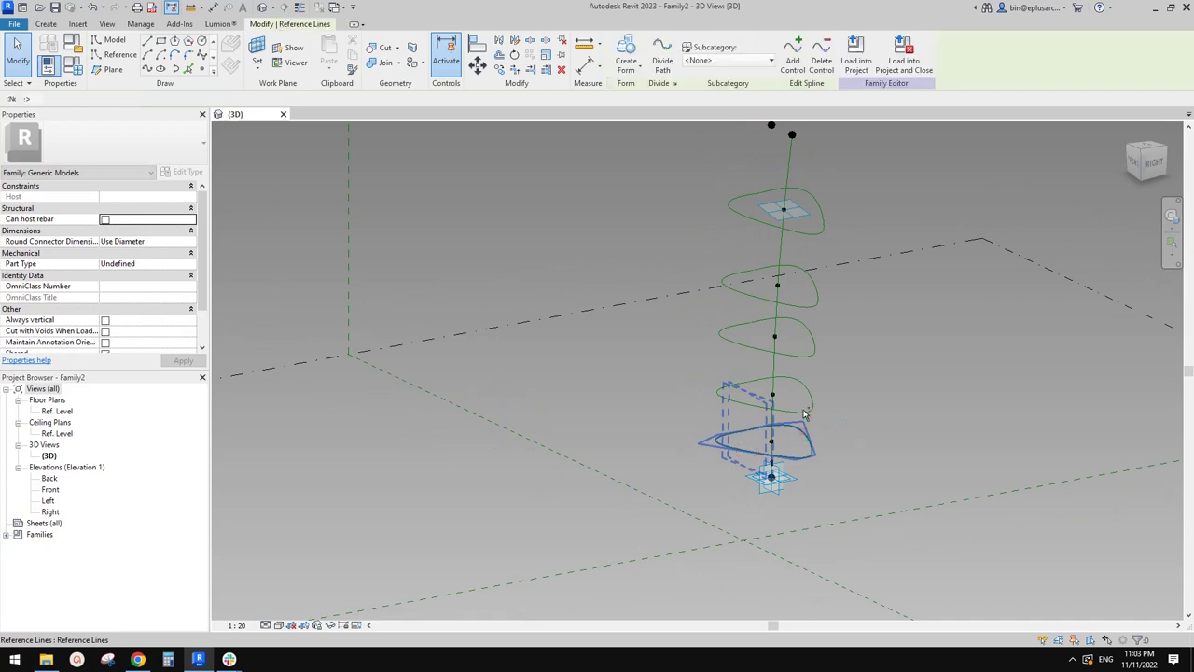
ctrl+click(809, 404)
ctrl+click(815, 347)
ctrl+click(815, 297)
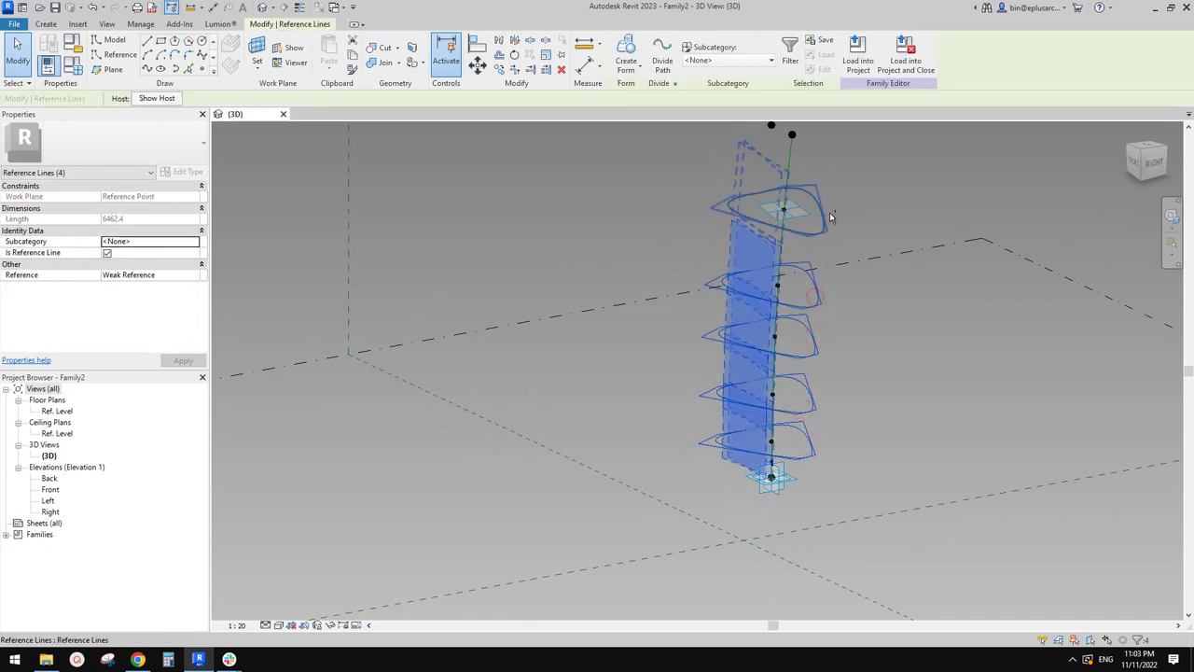
ctrl+click(826, 215)
ctrl+click(793, 153)
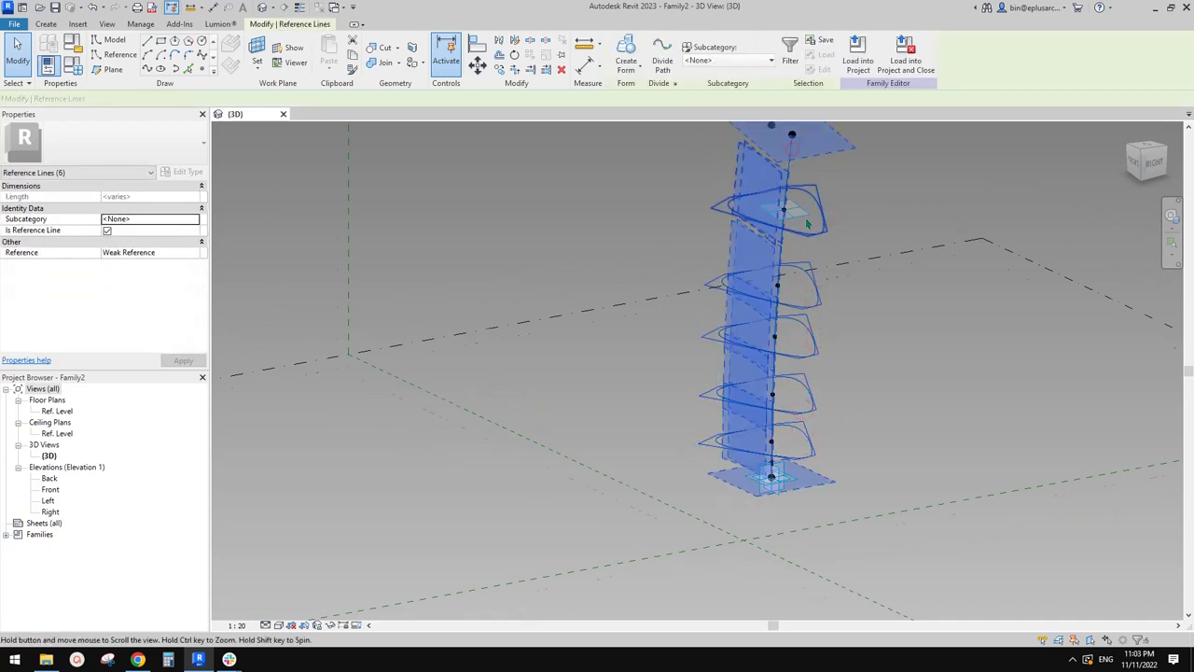
middle_drag(804, 207, 793, 221)
click(632, 46)
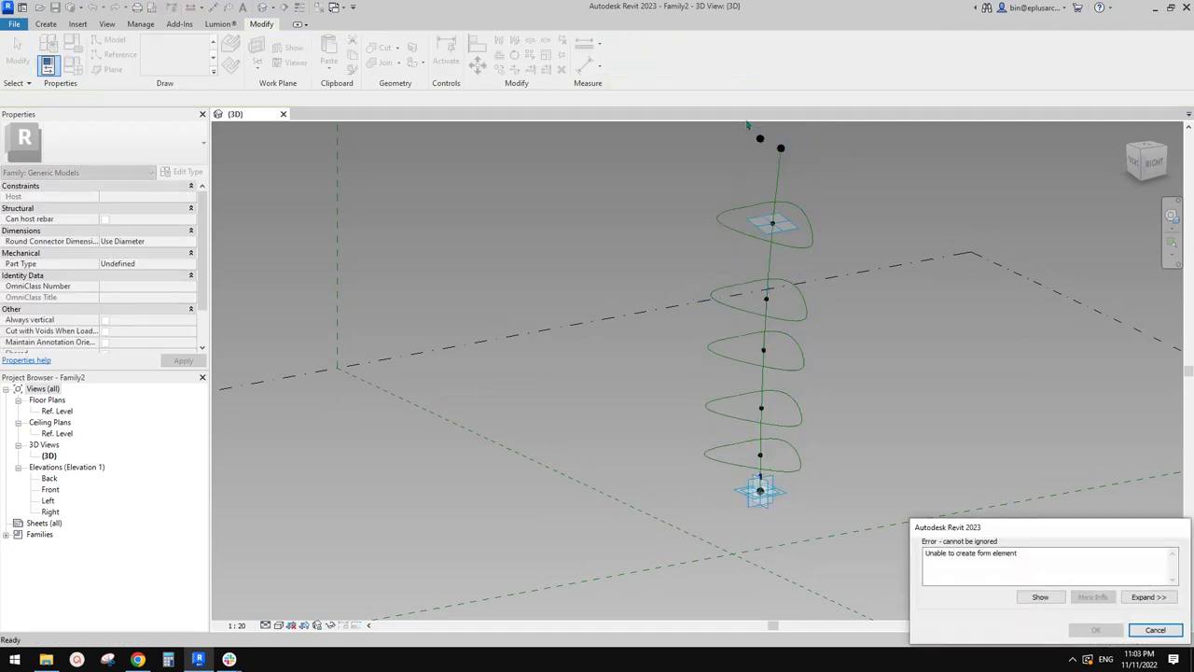
key(Escape)
Slide the highest profile loop to the stem's upper end and the second loop up to just beneath it
shift+middle_drag(834, 266, 726, 315)
drag(658, 259, 838, 333)
shift+middle_drag(816, 338, 791, 414)
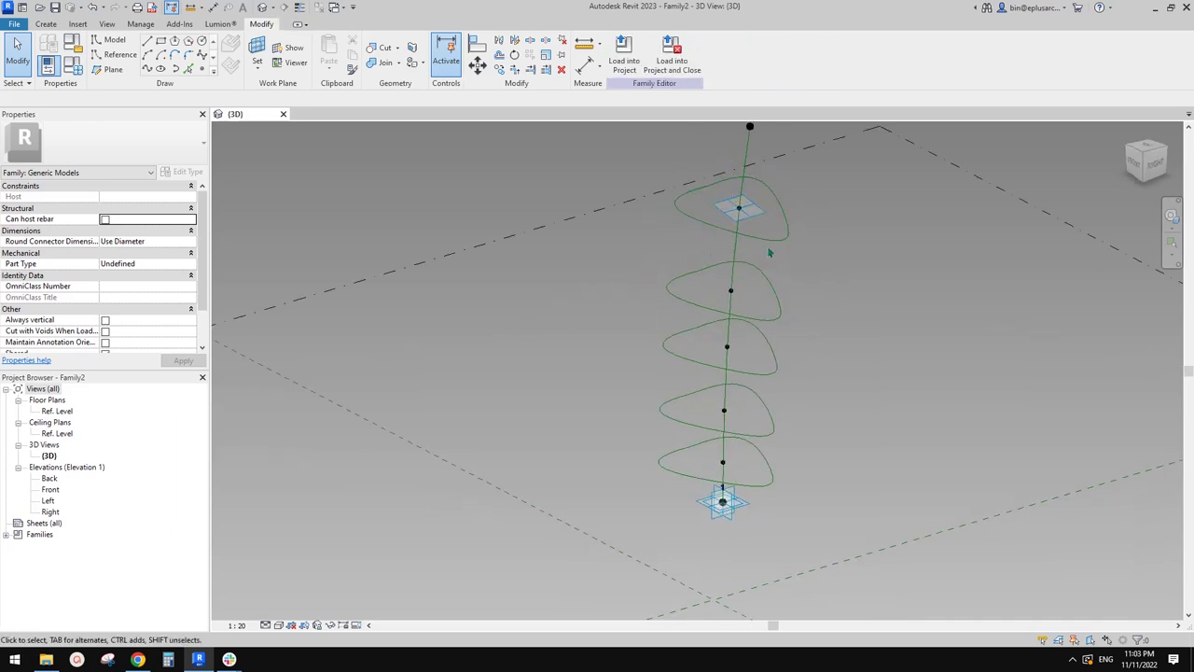
shift+middle_drag(767, 253, 732, 308)
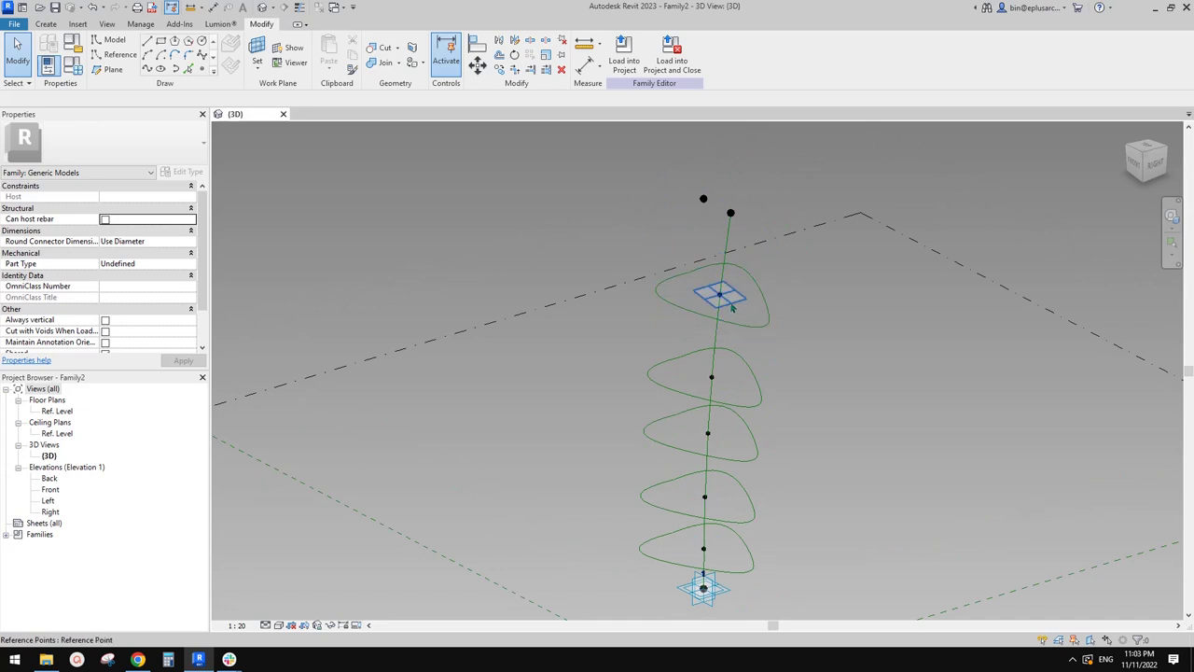
drag(737, 271, 737, 205)
key(Escape)
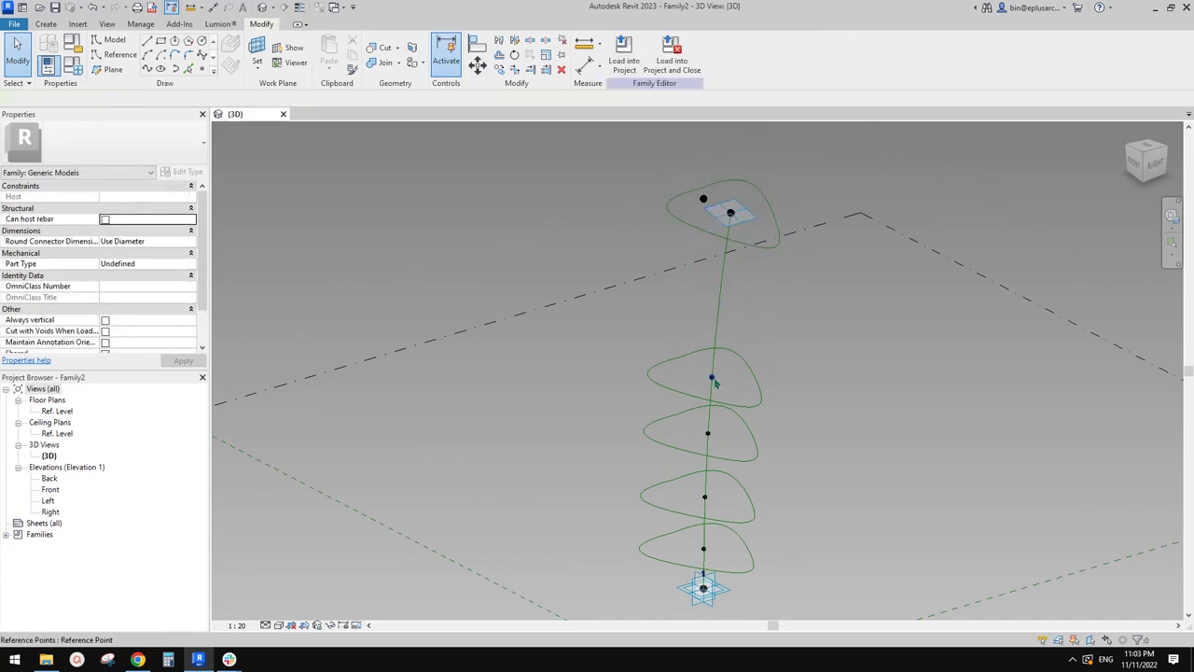
drag(716, 382, 726, 253)
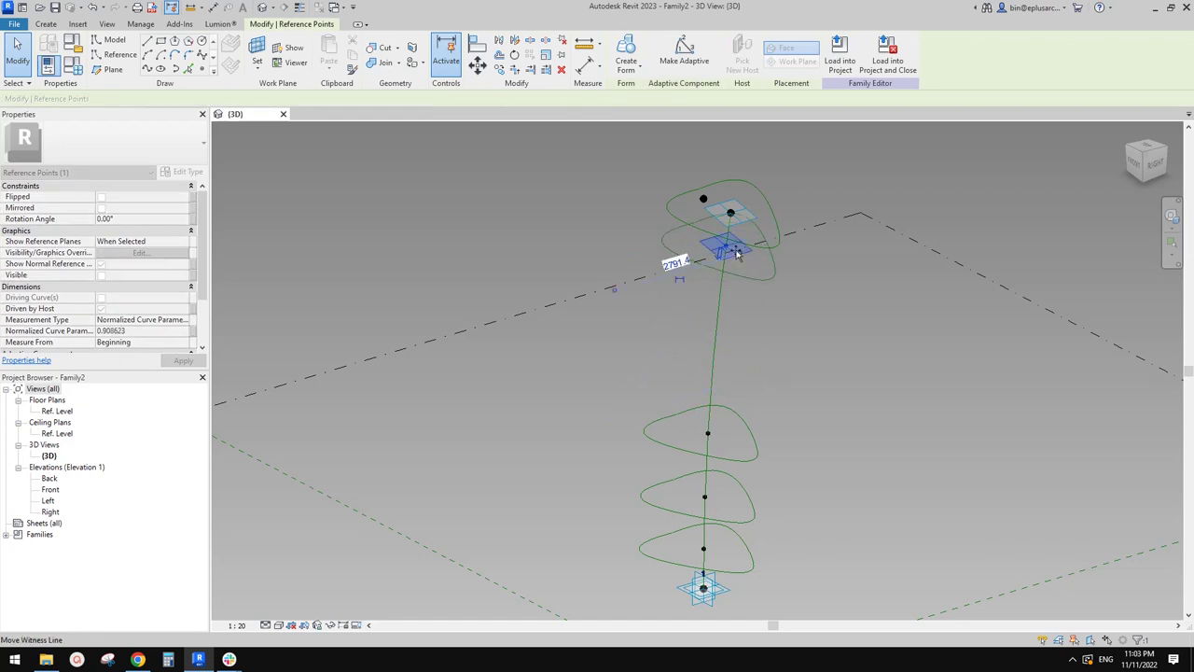
Scale the topmost profile loop about its stem point by a factor of about 0.16
click(762, 238)
scroll(742, 249, up, 2)
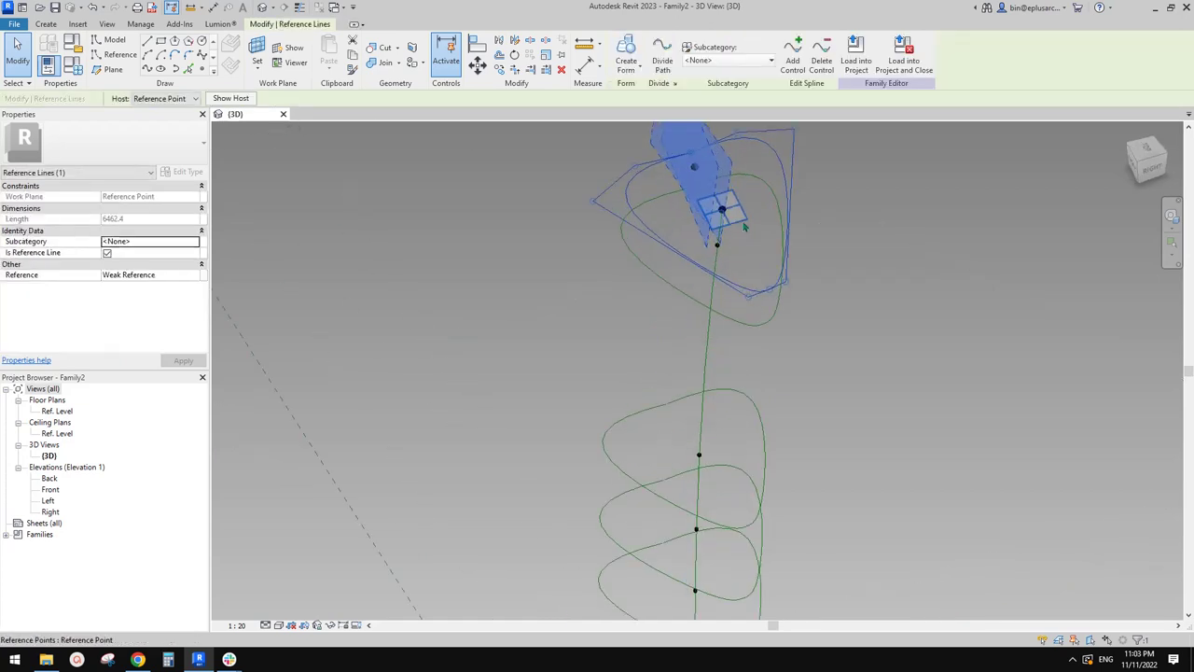
middle_drag(746, 222, 818, 281)
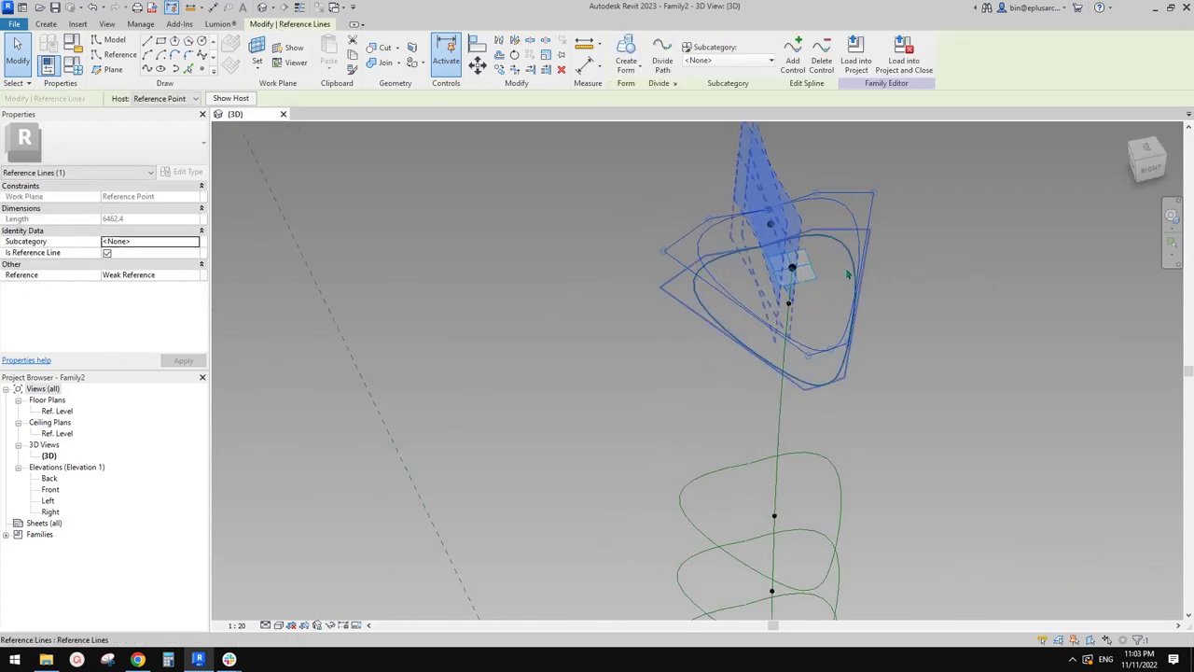
shift+middle_drag(547, 459, 546, 444)
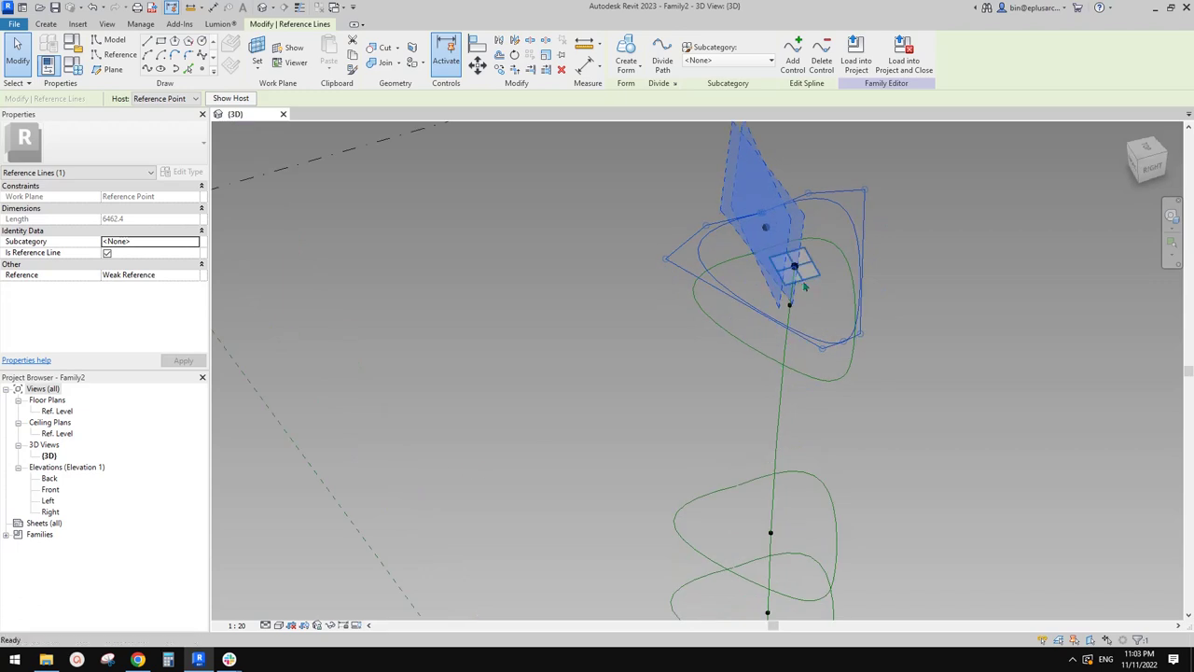
key(r)
key(e)
click(839, 359)
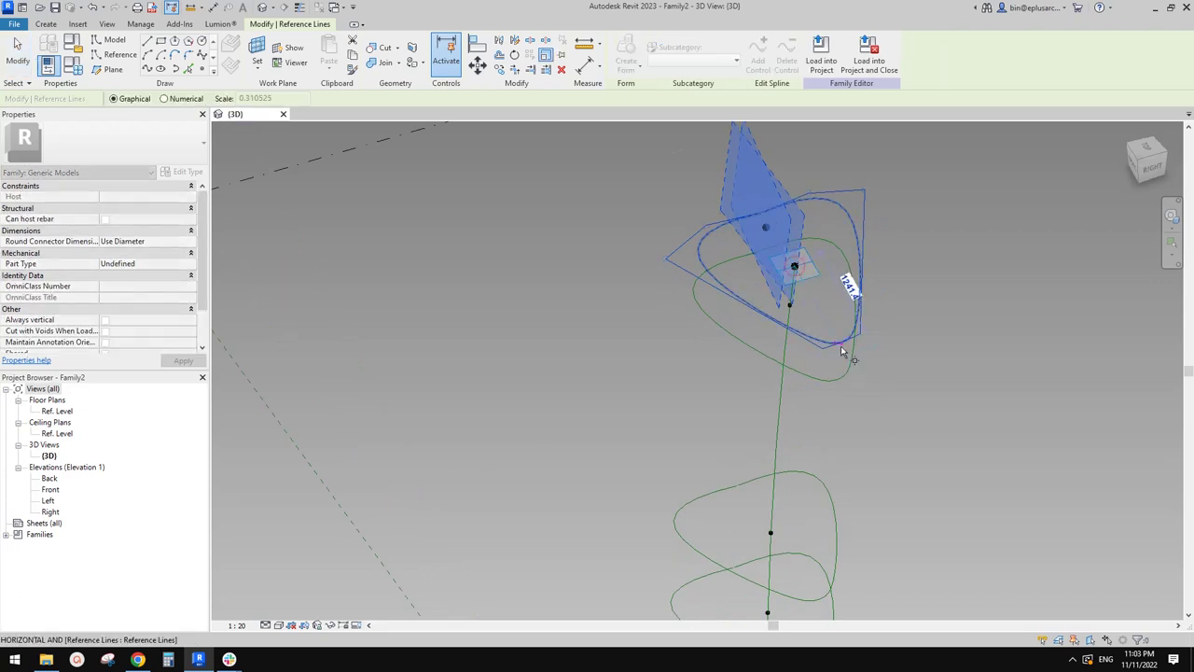
click(811, 291)
scroll(813, 378, down, 1)
middle_drag(813, 378, 808, 263)
key(Escape)
Scale the third profile loop from the top about its stem point by a factor of about 0.10
shift+middle_drag(787, 404, 786, 390)
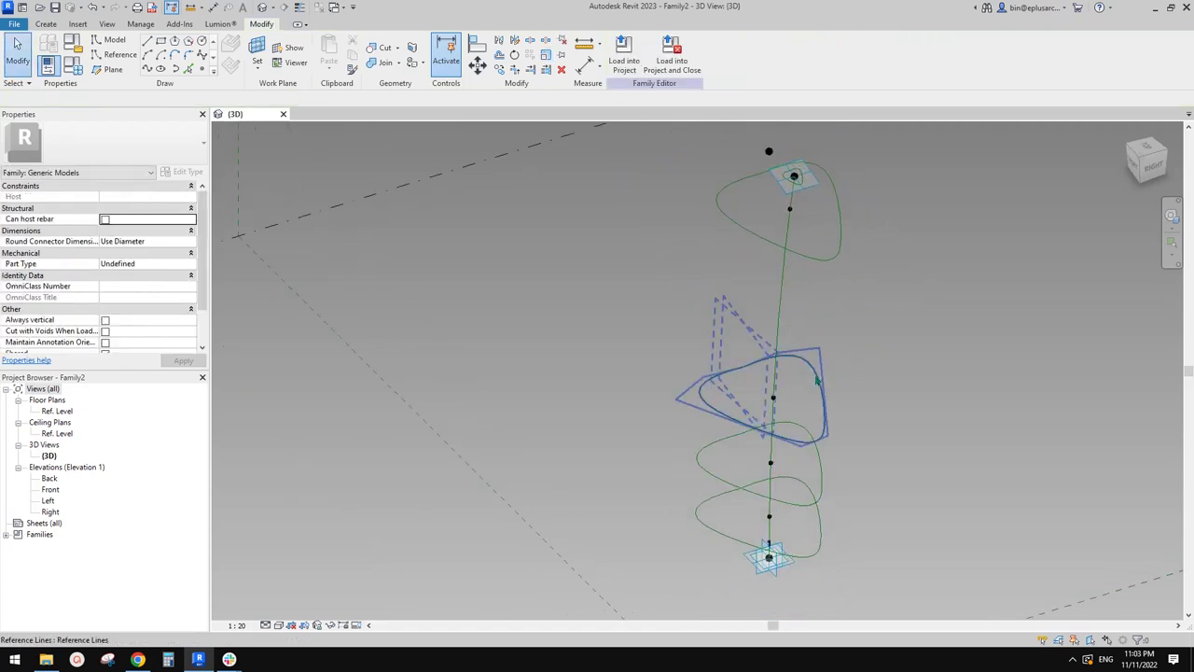
click(817, 382)
scroll(783, 413, up, 1)
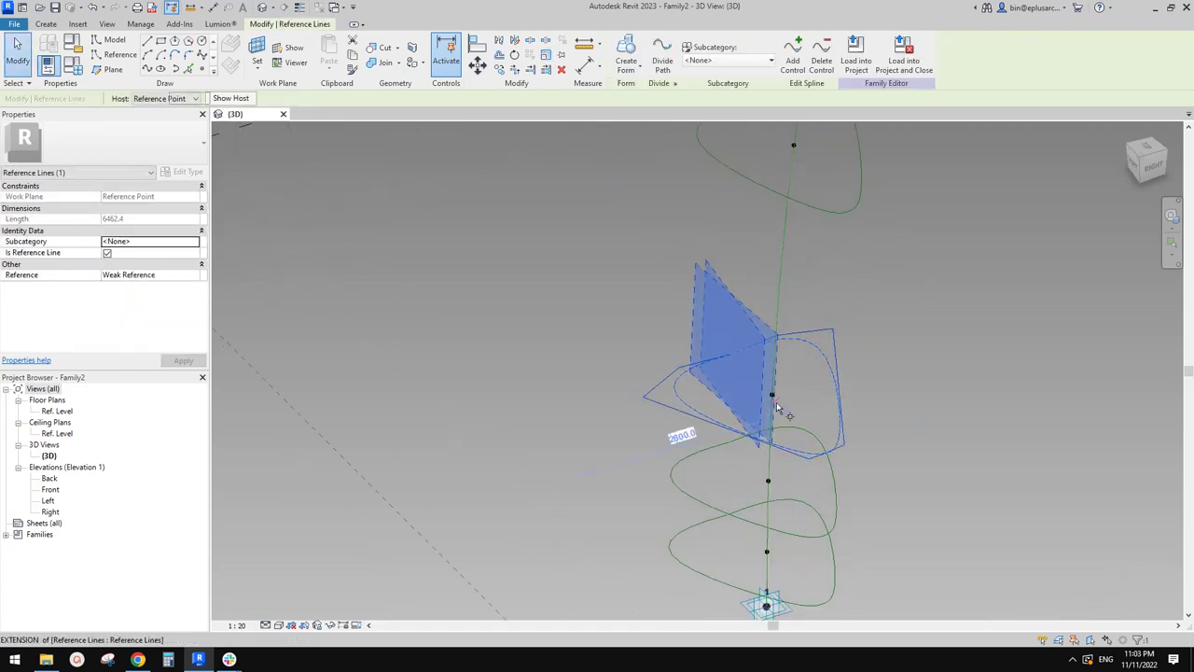
key(r)
key(e)
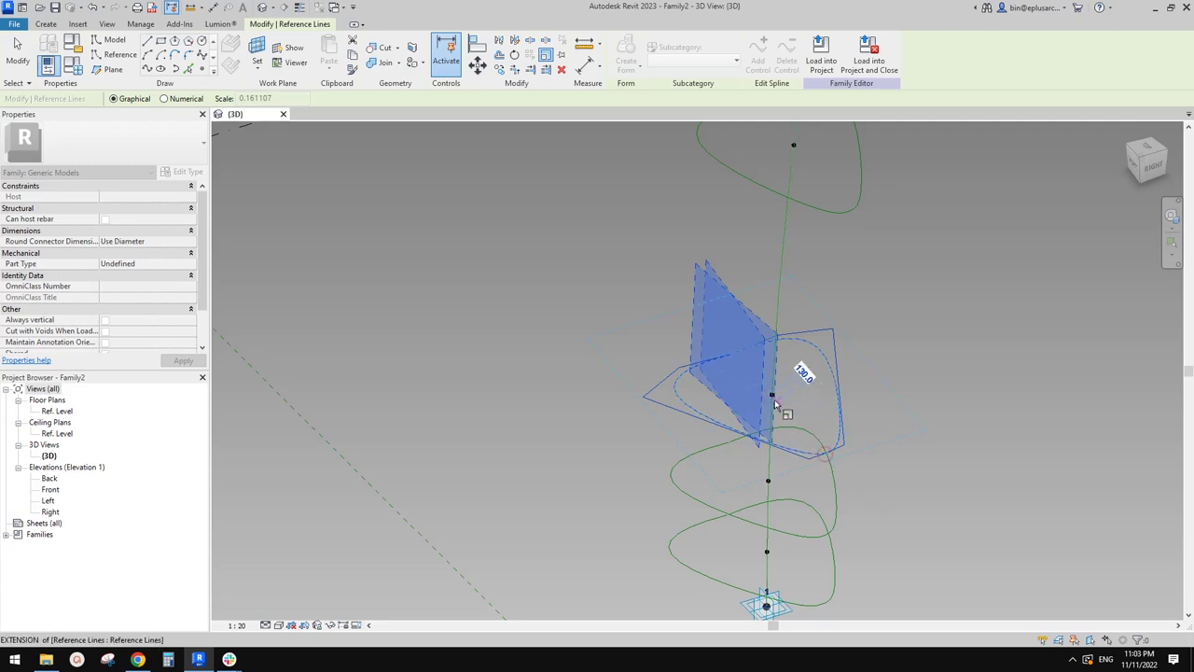
click(779, 408)
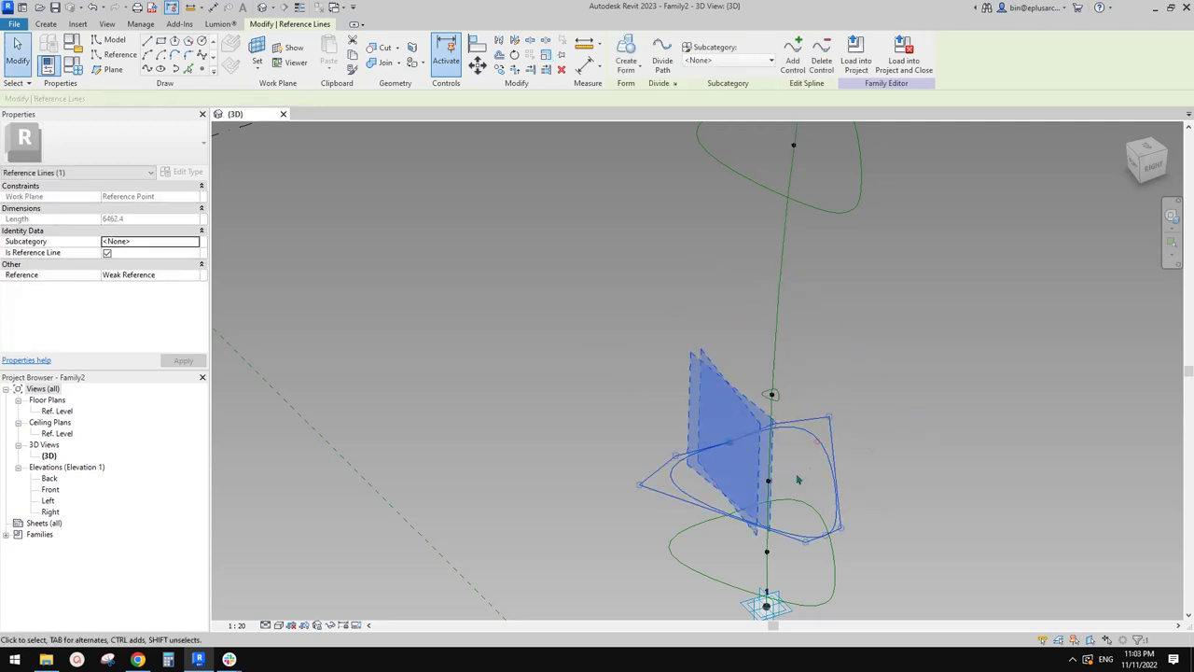
Scale the fourth profile loop from the top about its stem point by a factor of about 0.16
key(r)
key(e)
click(770, 483)
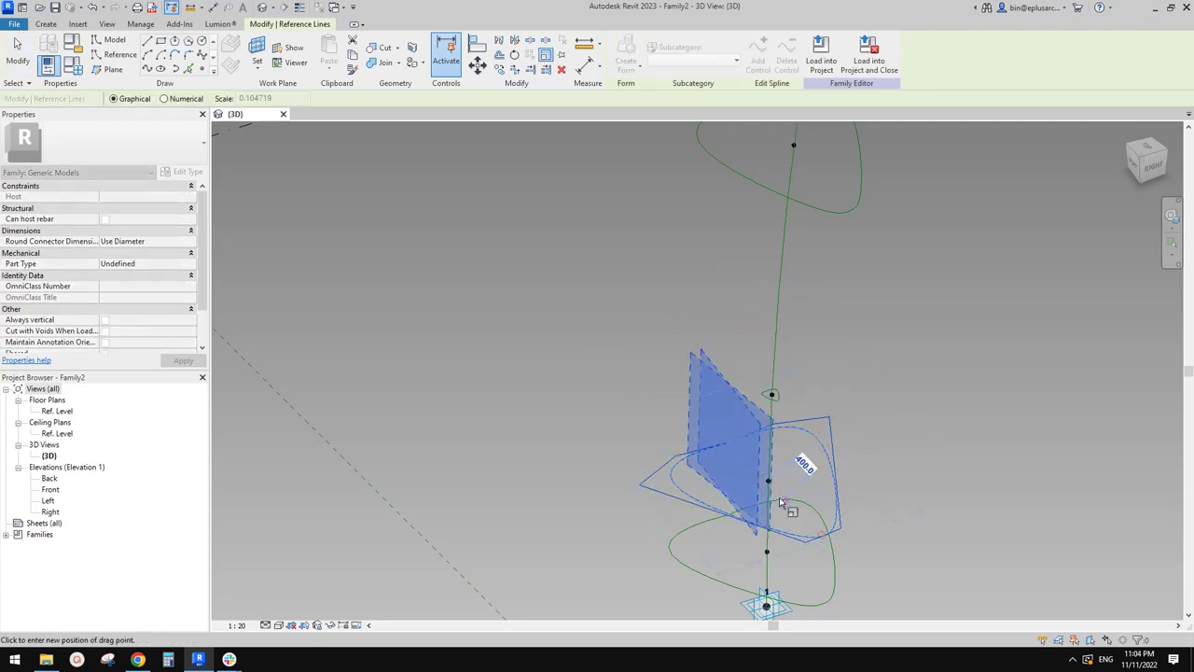
click(780, 496)
key(Escape)
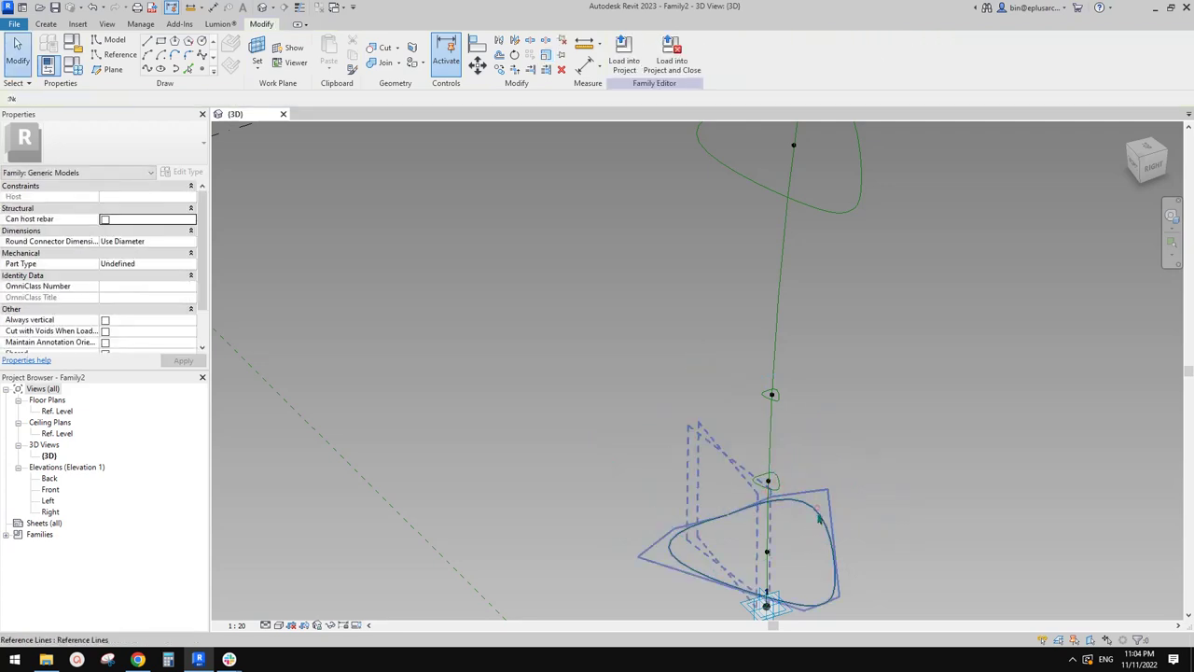
Scale the lowest profile loop about its stem point to the same small size as the loop above it
click(819, 518)
key(r)
key(e)
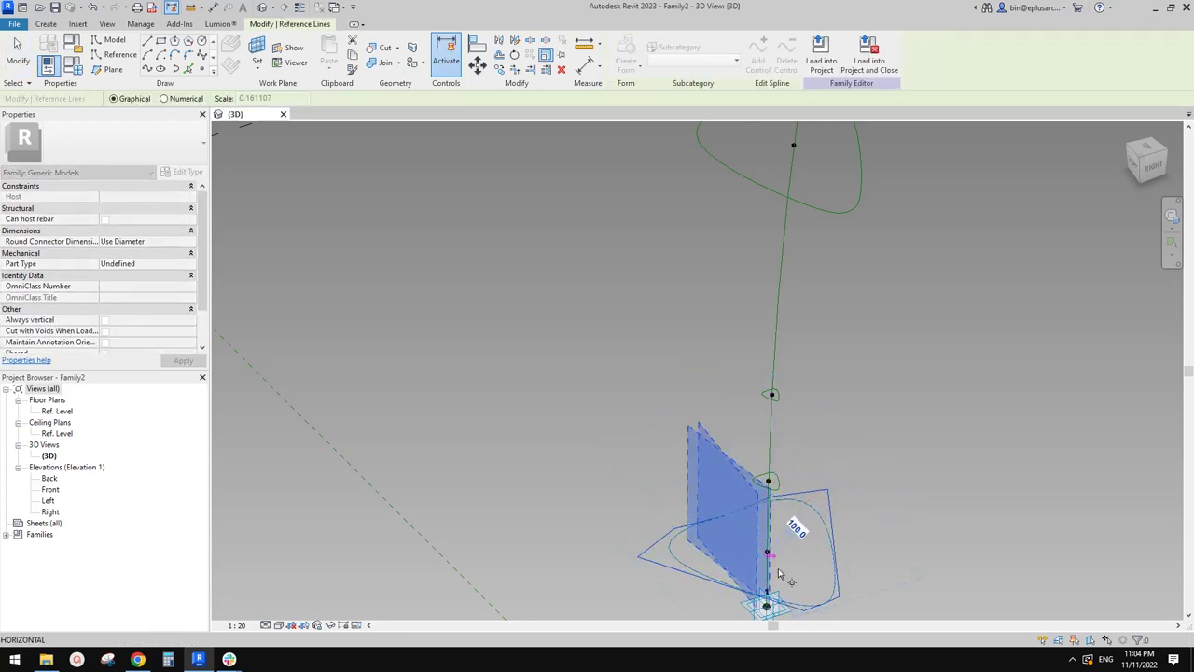
click(773, 566)
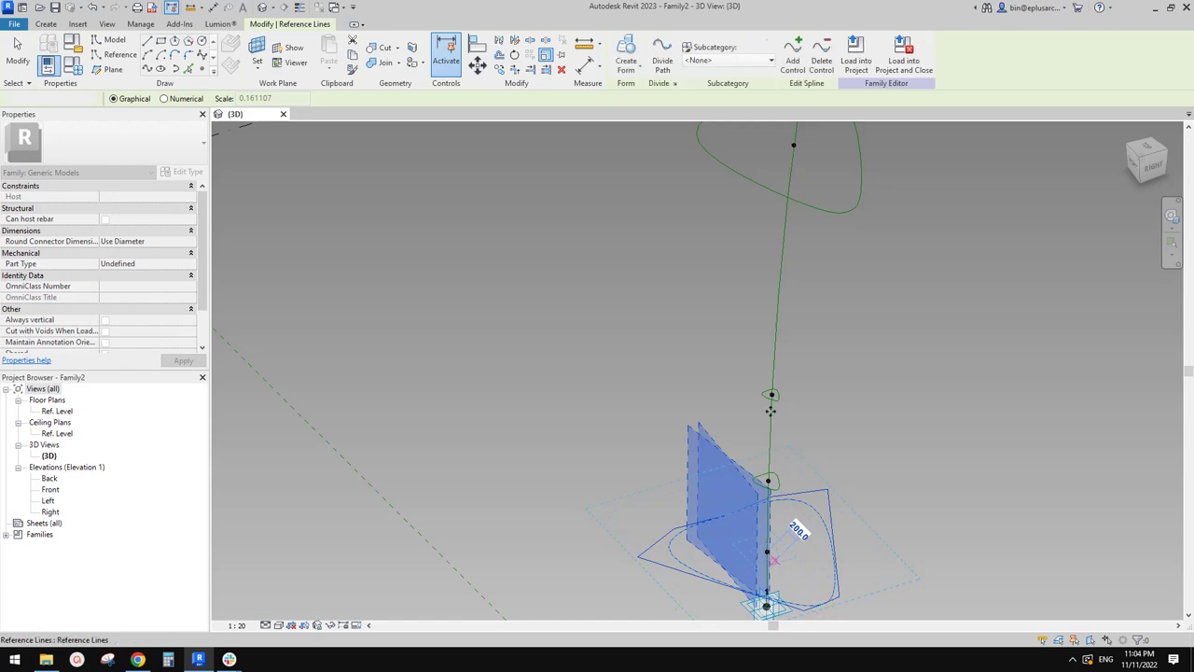
key(Escape)
Enlarge the highest of the three small lower loops about its stem point to match the two loops beneath it
scroll(776, 396, up, 5)
click(778, 397)
key(r)
key(r)
key(e)
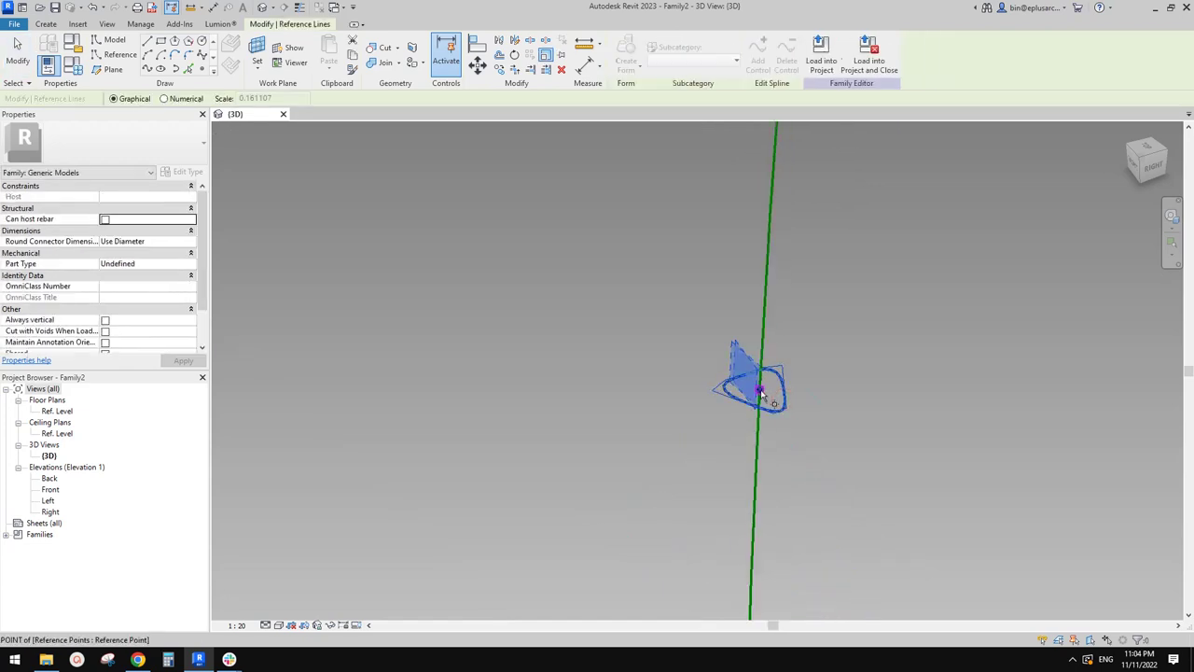
click(775, 397)
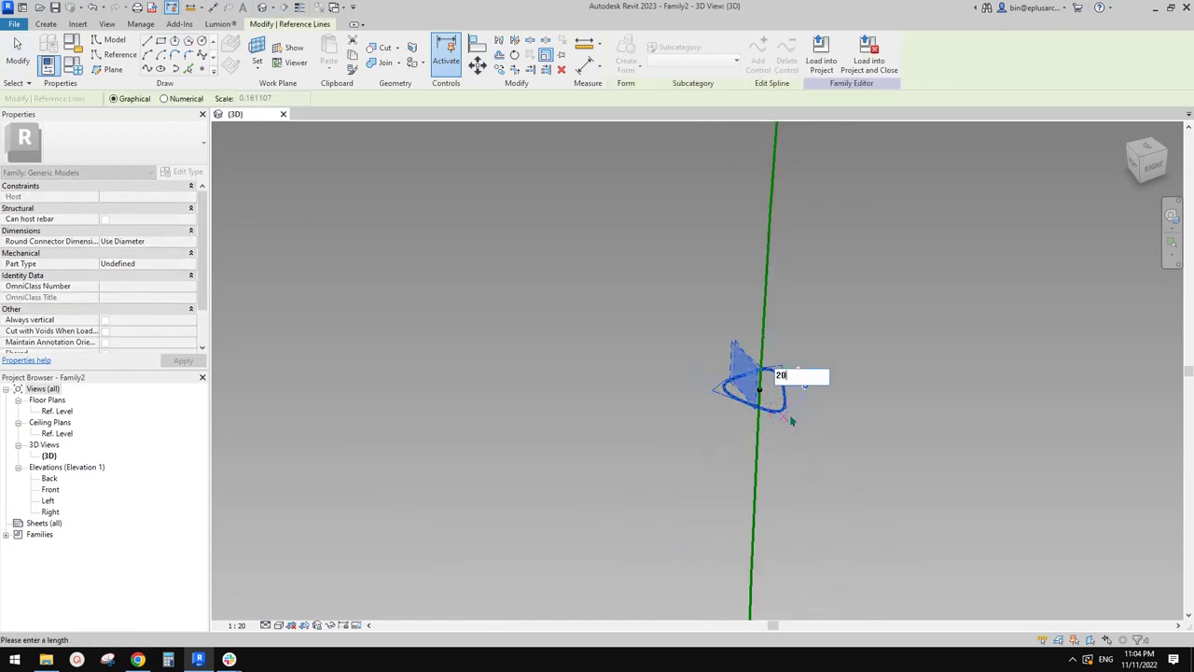
text(20)
key(Return)
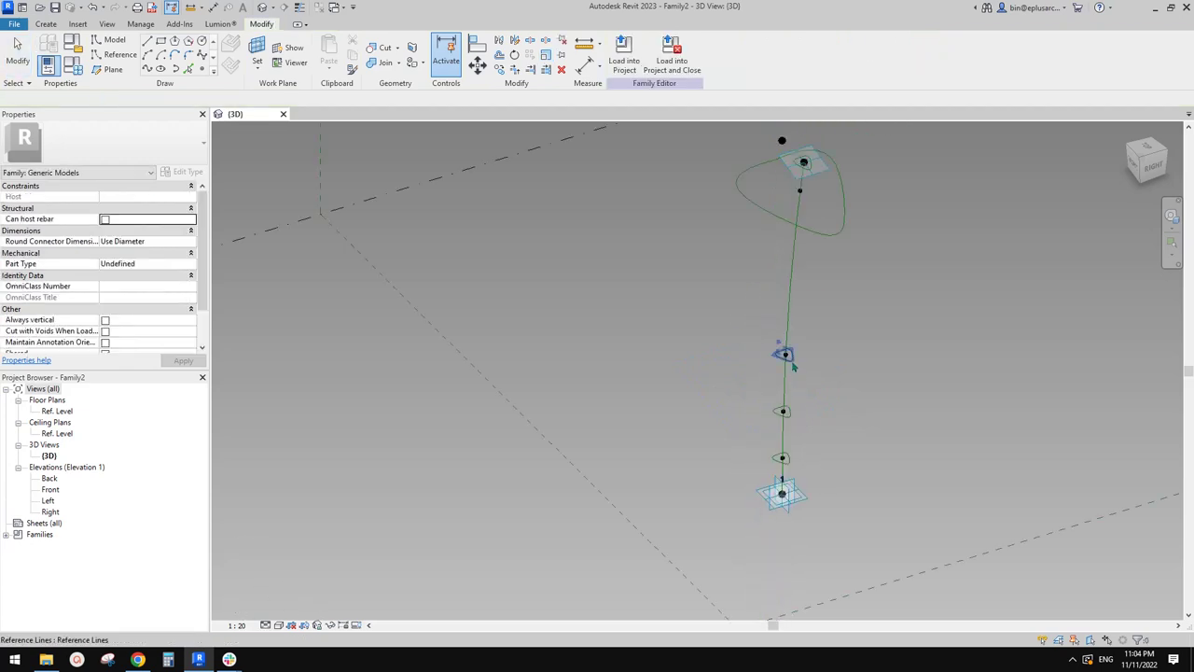
Create a lofted form from the five profile loops hosted along the stem
click(793, 364)
ctrl+click(790, 412)
ctrl+click(792, 459)
middle_drag(810, 373, 808, 412)
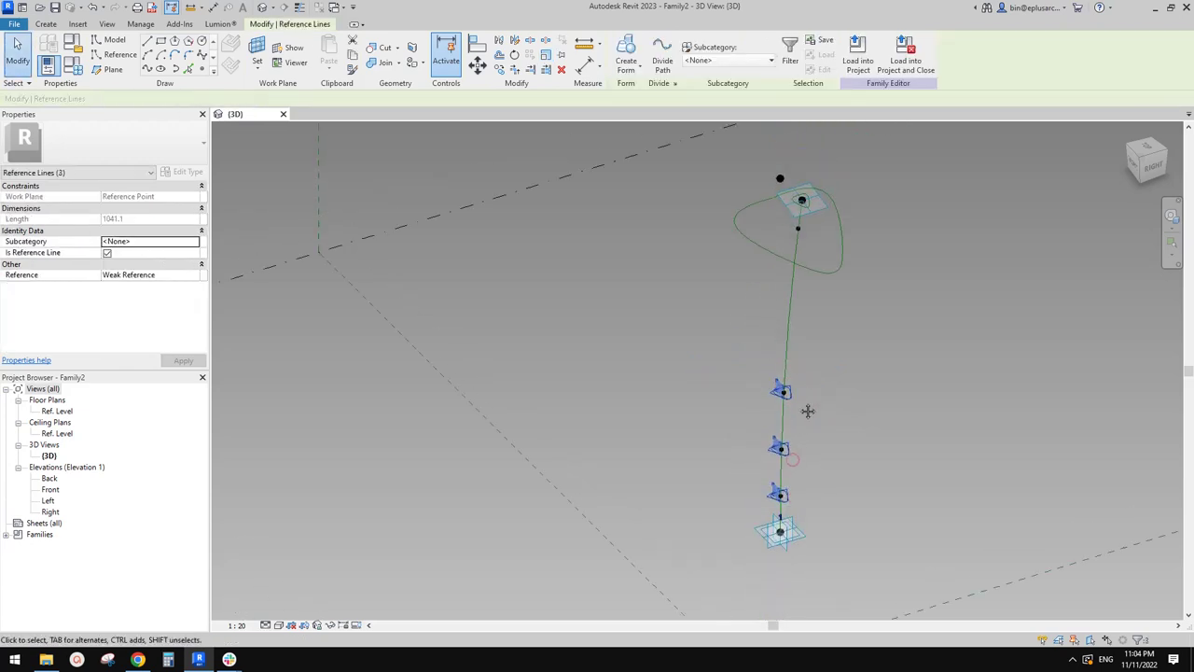
ctrl+click(801, 272)
ctrl+click(806, 202)
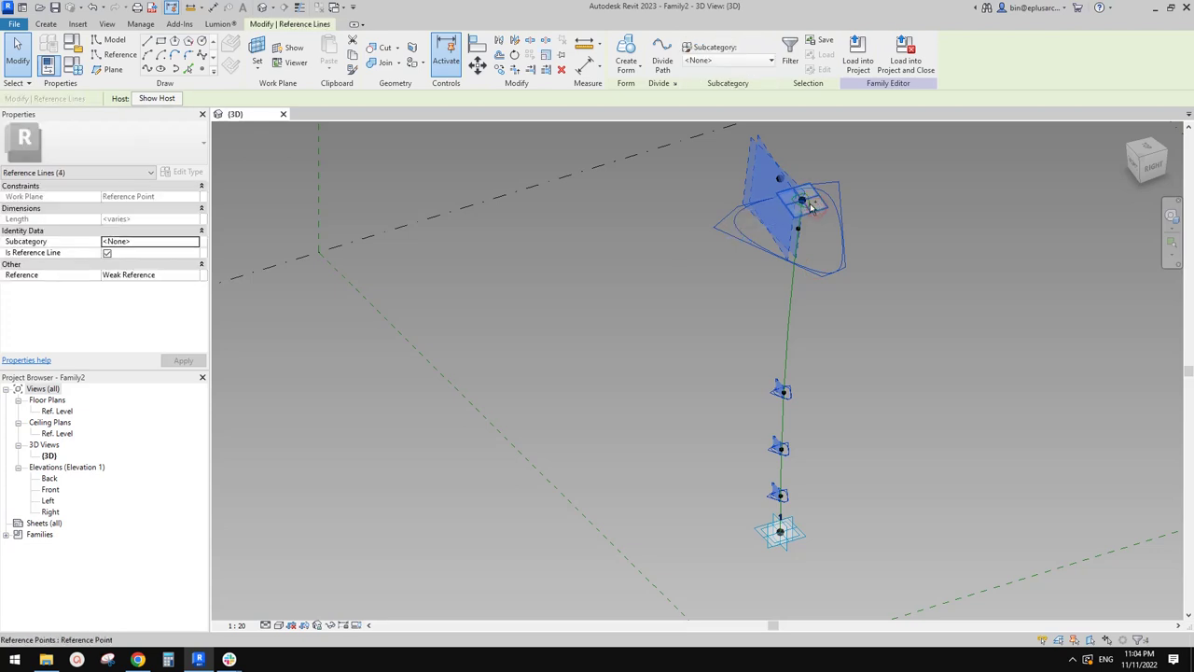
scroll(817, 211, up, 2)
scroll(798, 203, up, 2)
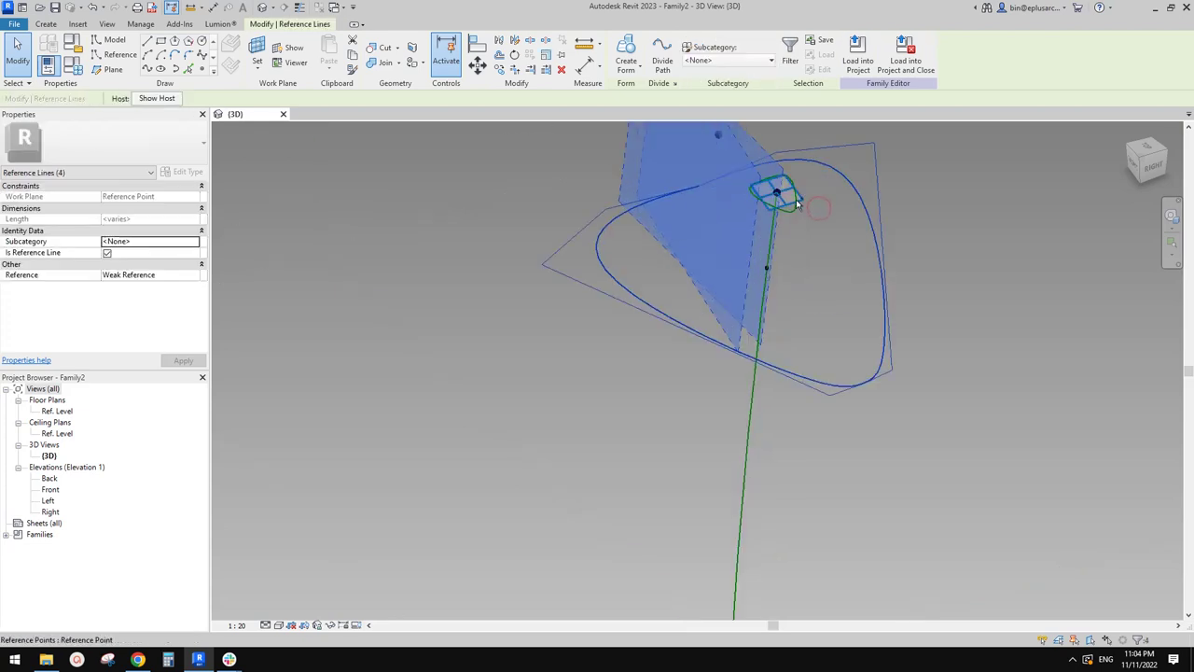
scroll(795, 217, down, 3)
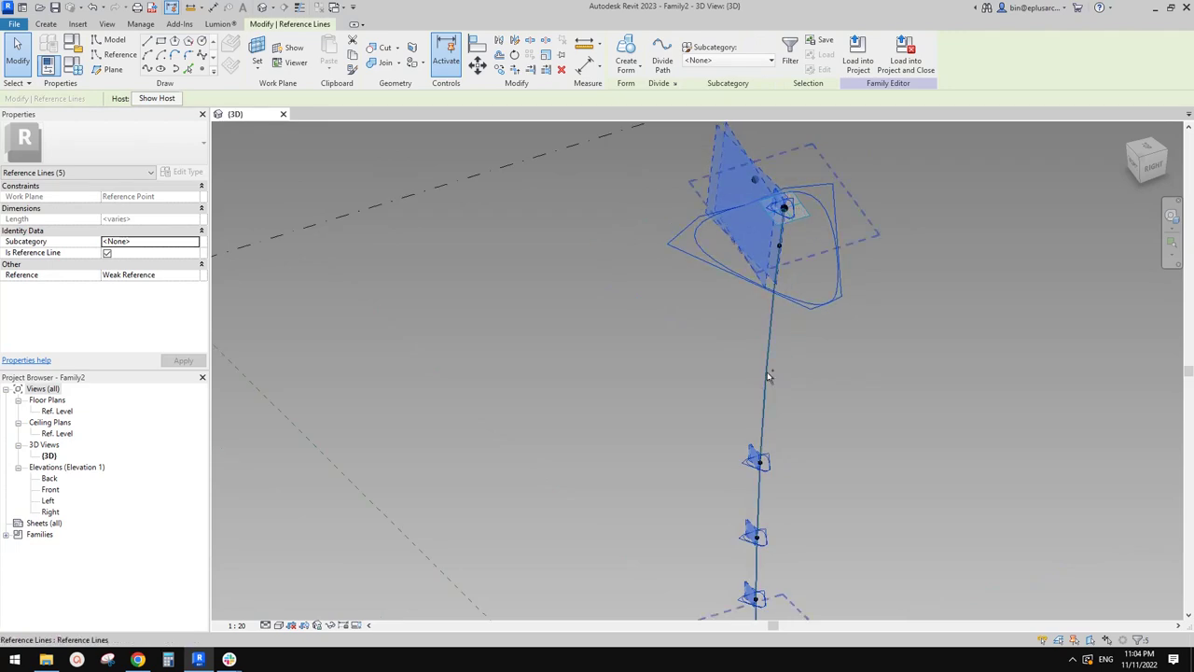
click(626, 51)
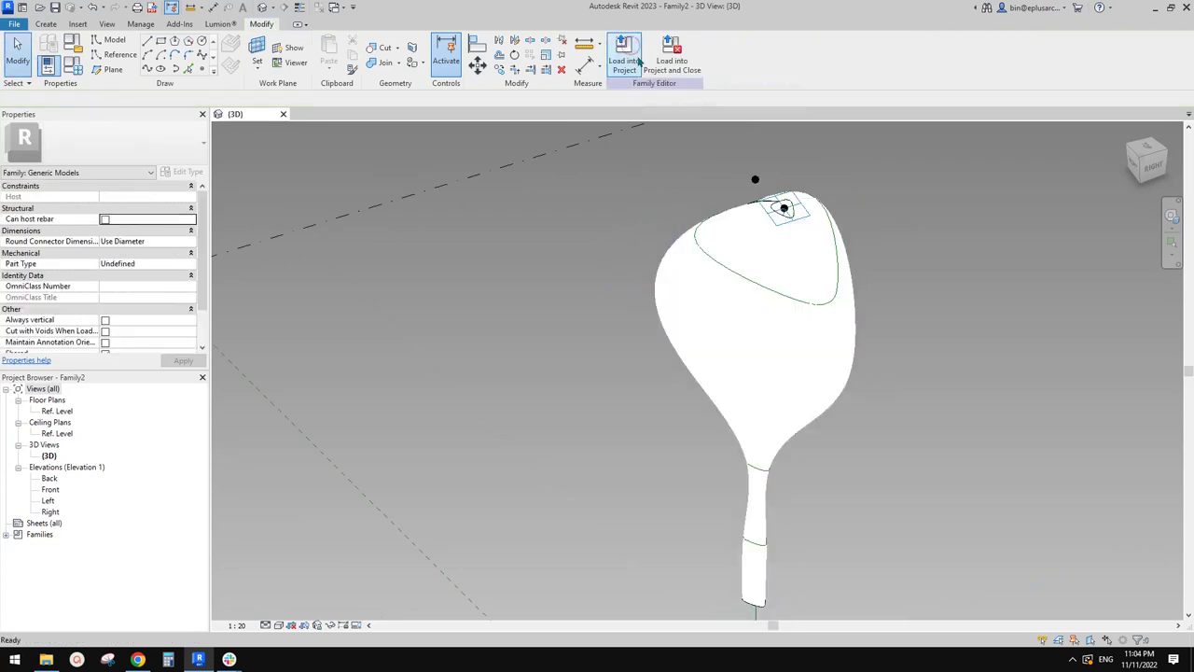
Move the lowest profile loop's host point down the stem to its base, at normalized curve parameter 0
shift+middle_drag(745, 246, 827, 374)
scroll(805, 467, up, 5)
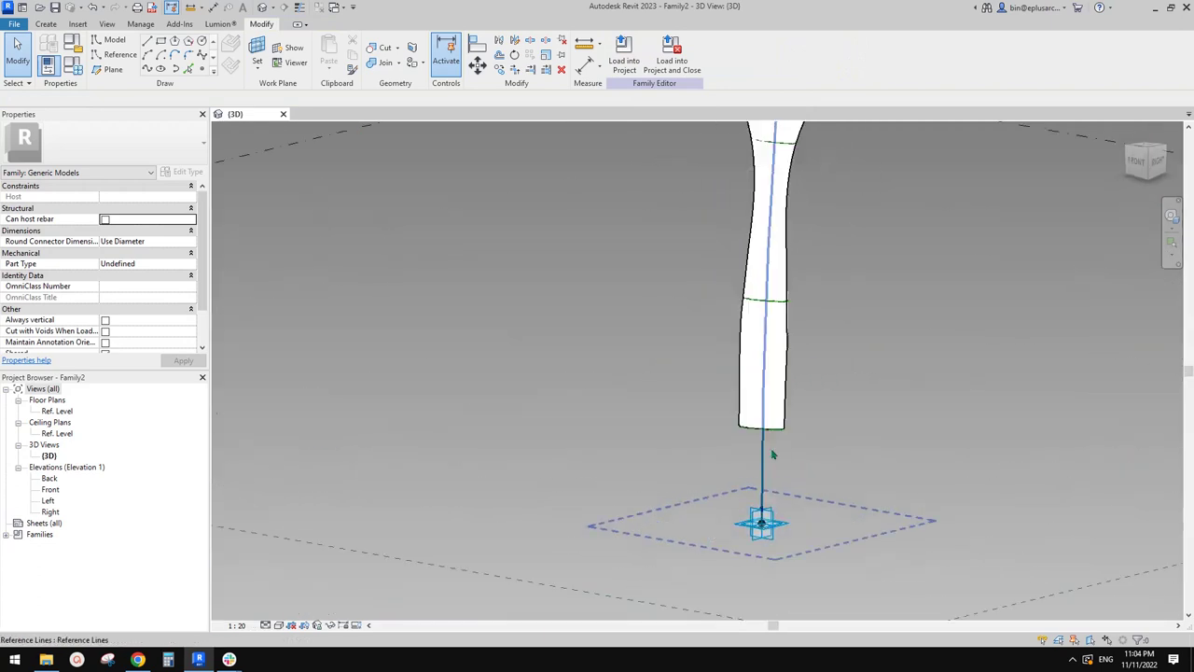
shift+middle_drag(772, 450, 800, 292)
scroll(755, 378, up, 2)
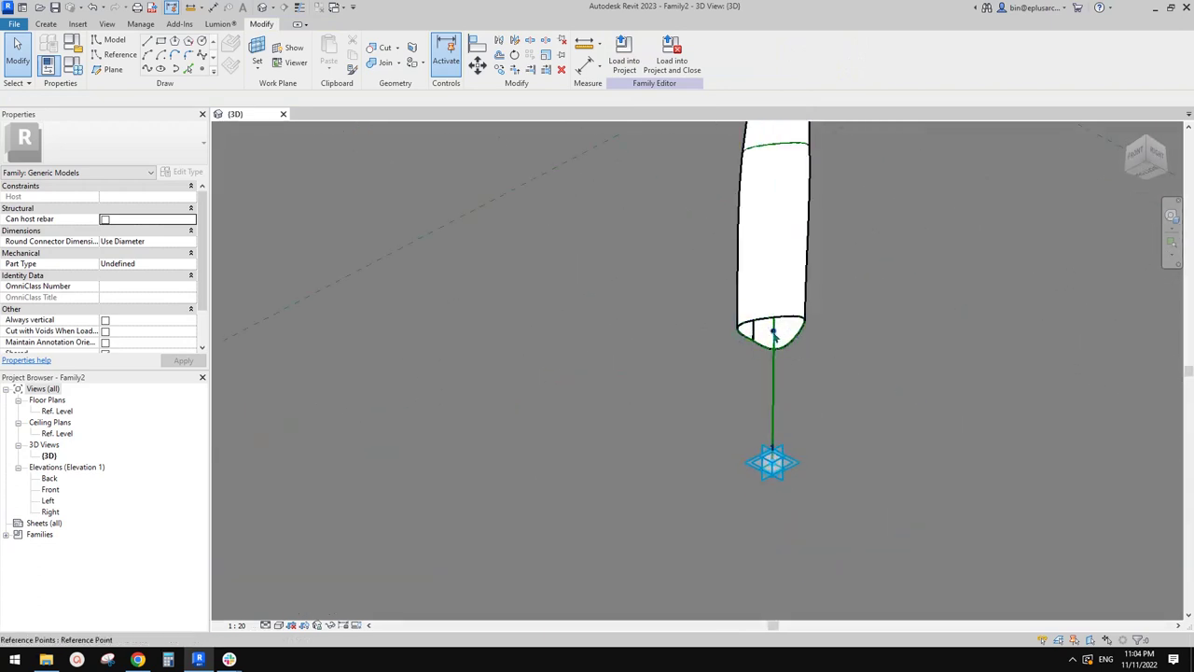
click(773, 337)
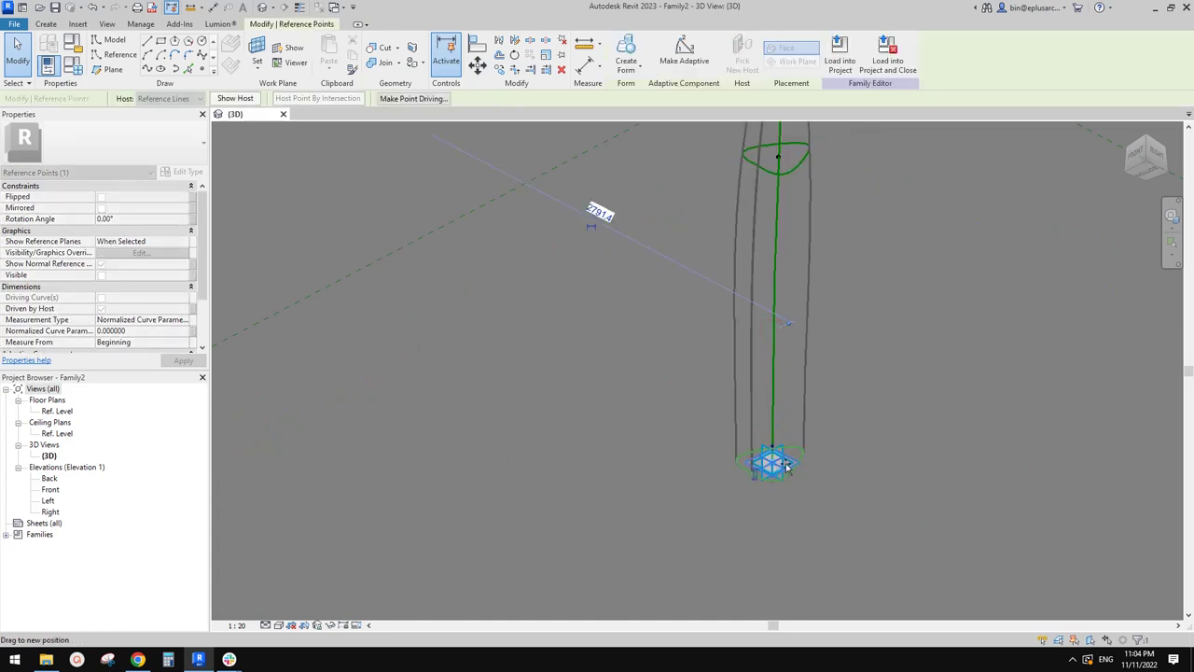
drag(786, 463, 785, 464)
click(812, 431)
Display the lofted form in wireframe so the stem's host points can be reached
scroll(809, 430, down, 5)
mouse_move(789, 427)
middle_down()
mouse_move(772, 461)
mouse_move(789, 427)
mouse_move(792, 445)
middle_up()
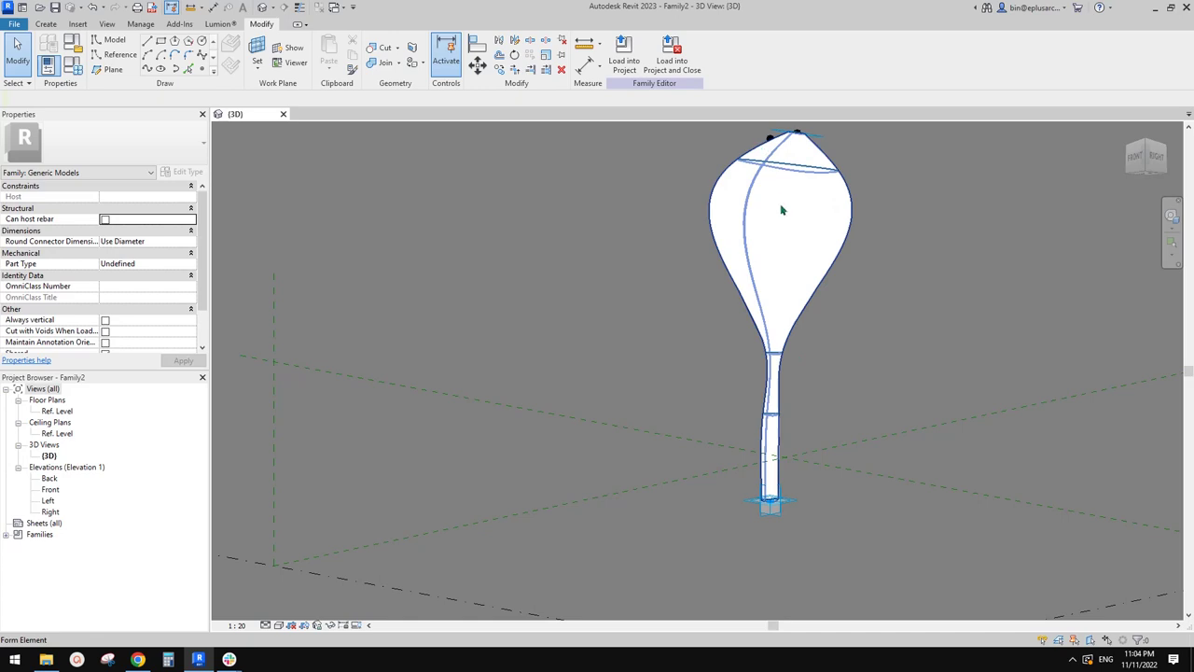
scroll(783, 210, down, 1)
middle_drag(783, 210, 814, 369)
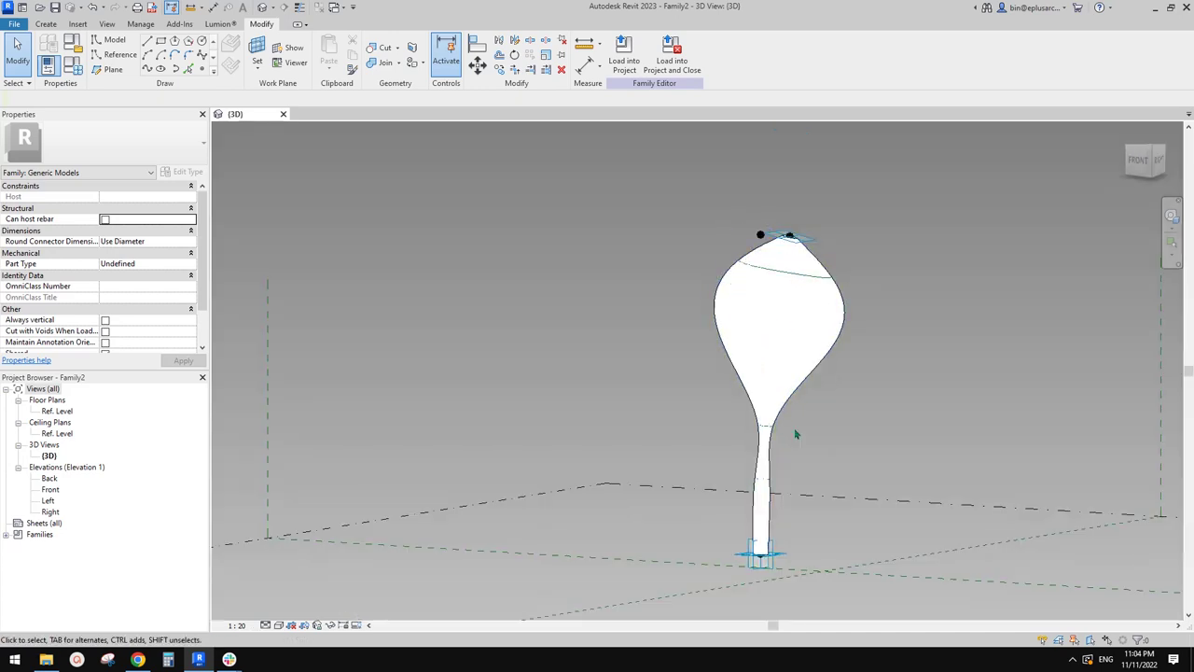
mouse_move(794, 427)
shift+middle_down()
mouse_move(994, 395)
mouse_move(738, 417)
mouse_move(793, 427)
shift+middle_up()
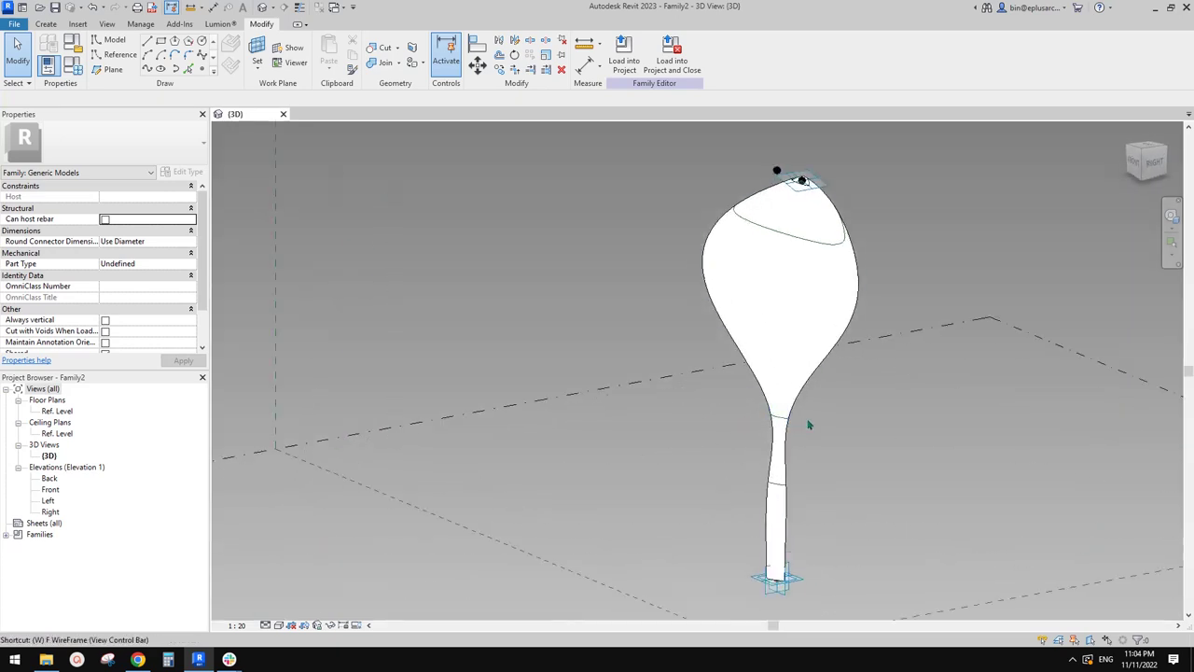
key(f)
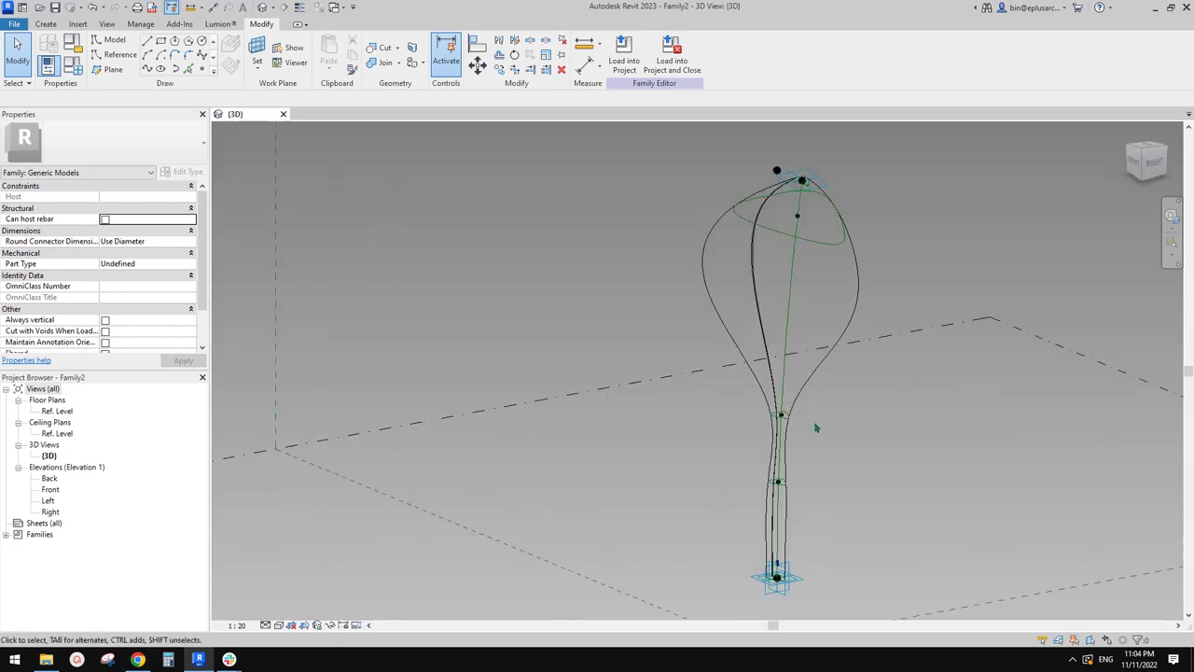
scroll(781, 434, up, 2)
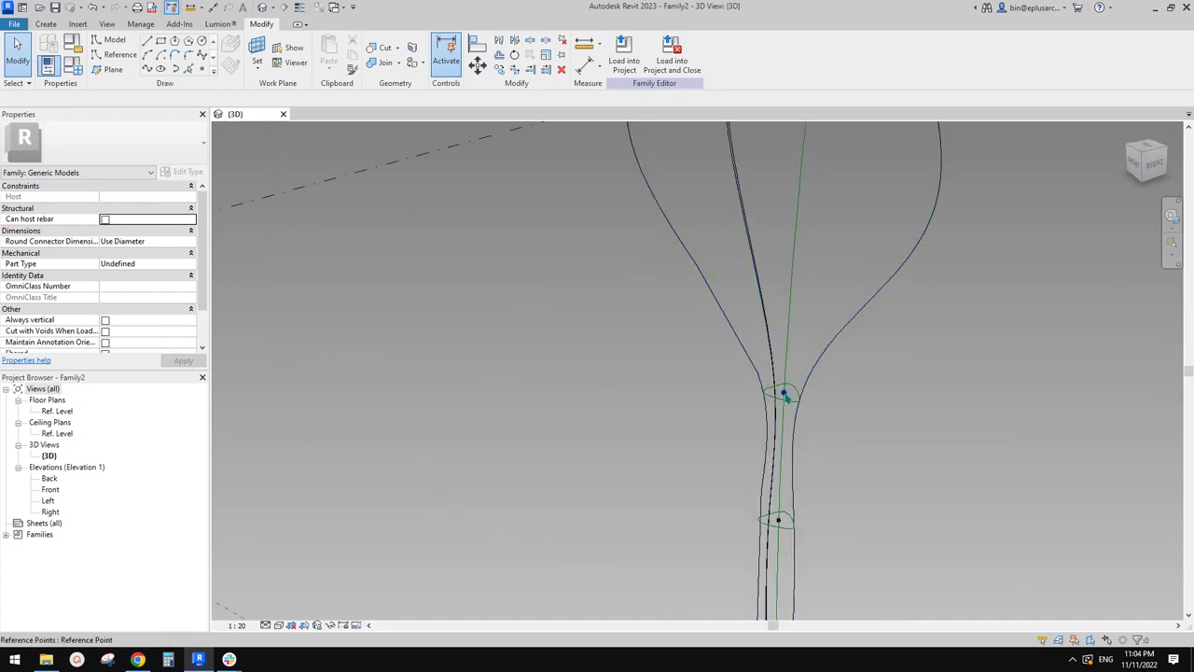
Slide the host point of the highest small loop up the stem to a normalized curve parameter of about 0.88
click(785, 394)
drag(799, 245, 809, 182)
scroll(809, 182, down, 1)
middle_drag(809, 182, 788, 298)
scroll(789, 299, up, 1)
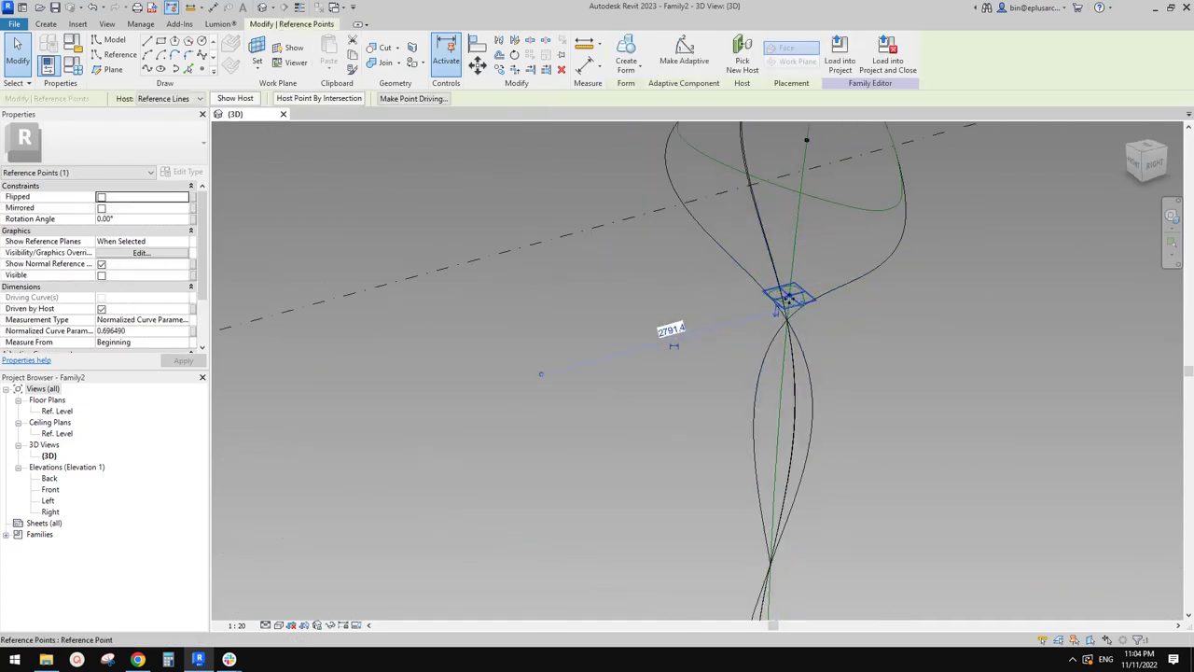
key(Escape)
drag(790, 298, 812, 180)
shift+middle_drag(820, 296, 791, 535)
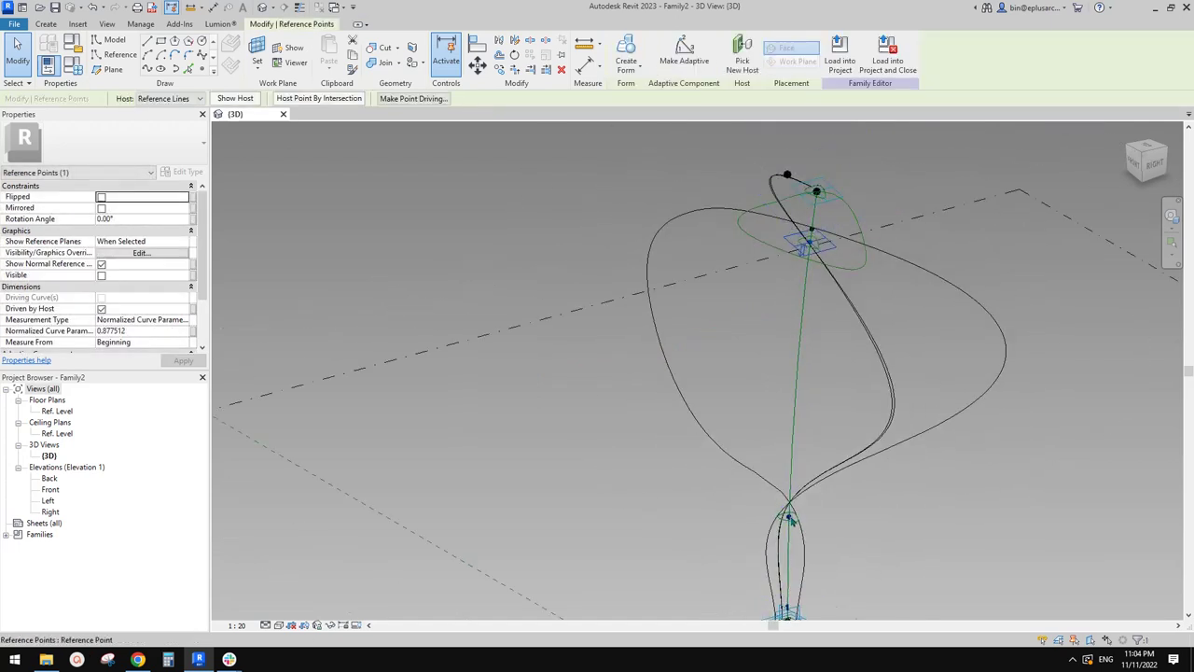
Move the host point of the second-lowest loop up the stem to just below the small loop under the canopy
drag(790, 518, 809, 258)
key(Escape)
middle_drag(831, 282, 828, 324)
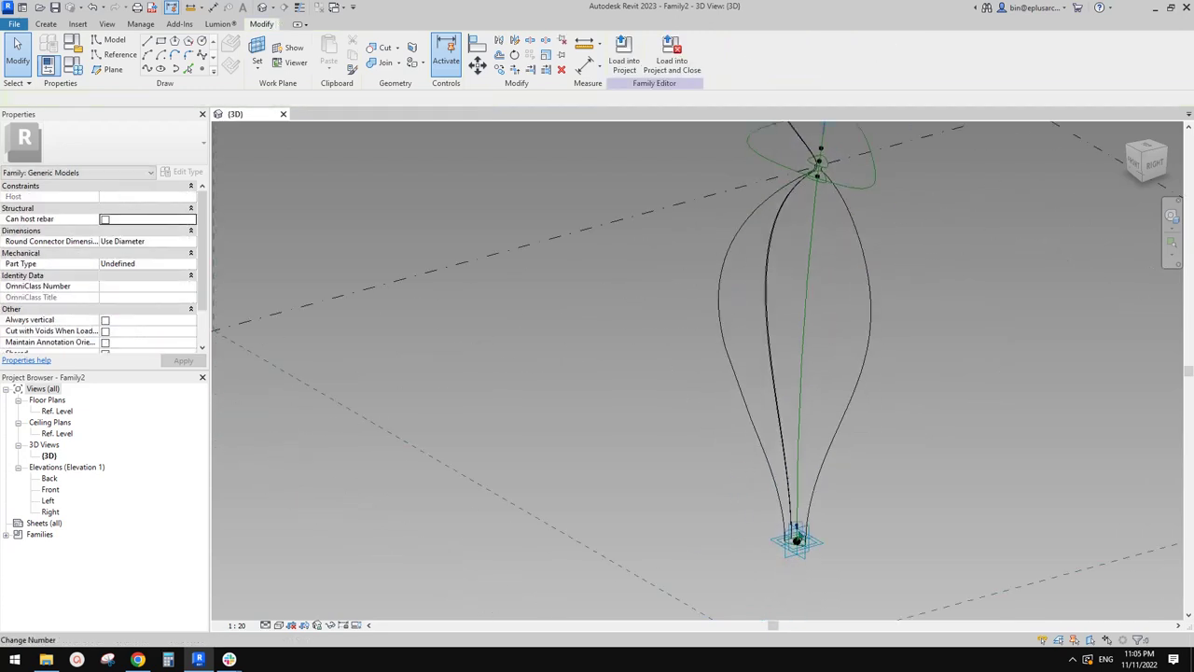
scroll(800, 536, up, 3)
scroll(800, 535, down, 5)
shift+middle_drag(819, 463, 916, 337)
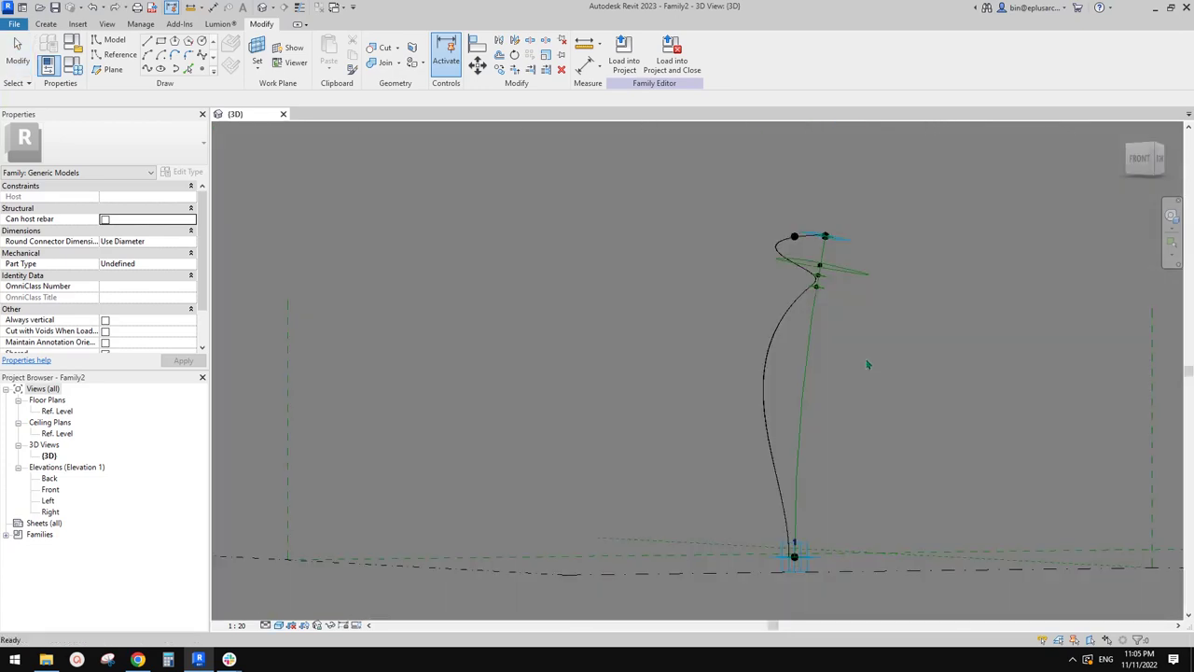
Raise the lower neck loop's host point along the stem until it almost meets the neck loop above it
scroll(836, 324, up, 10)
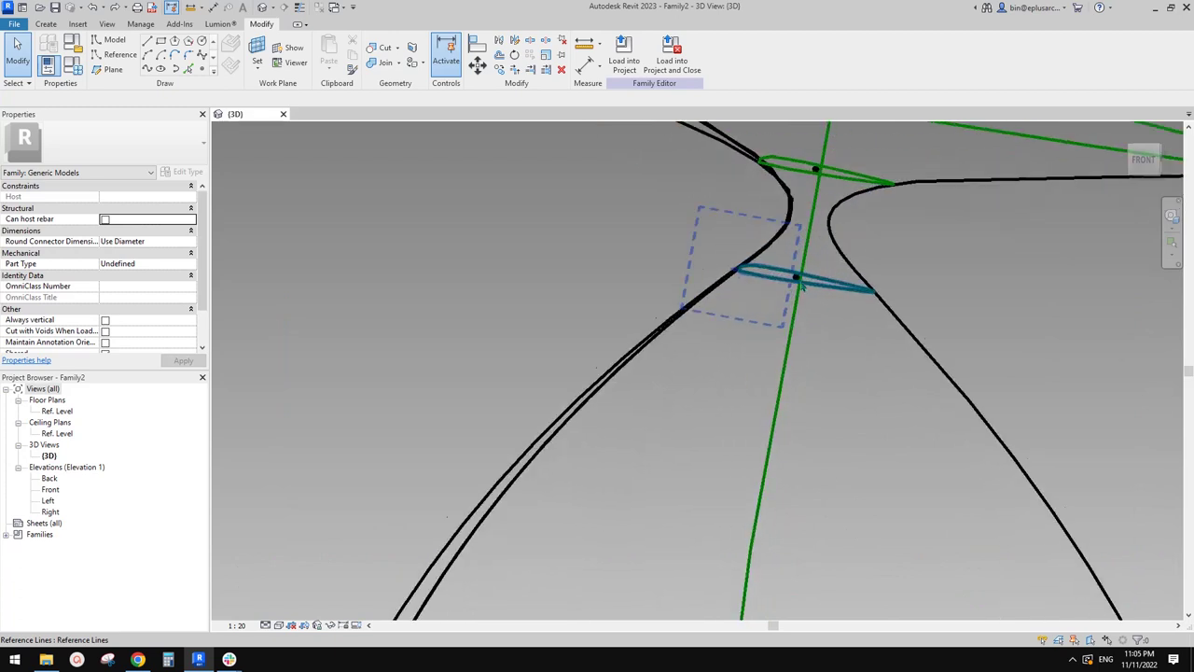
middle_drag(798, 284, 827, 380)
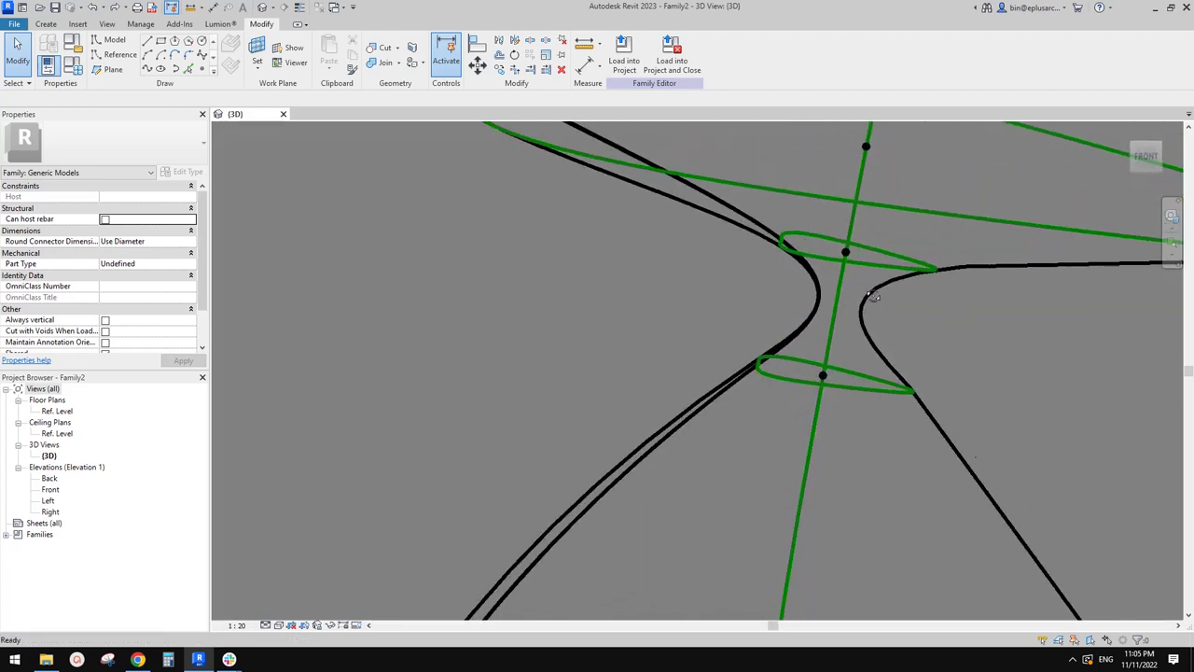
drag(824, 376, 850, 254)
click(865, 360)
scroll(866, 360, down, 8)
middle_drag(880, 427, 815, 287)
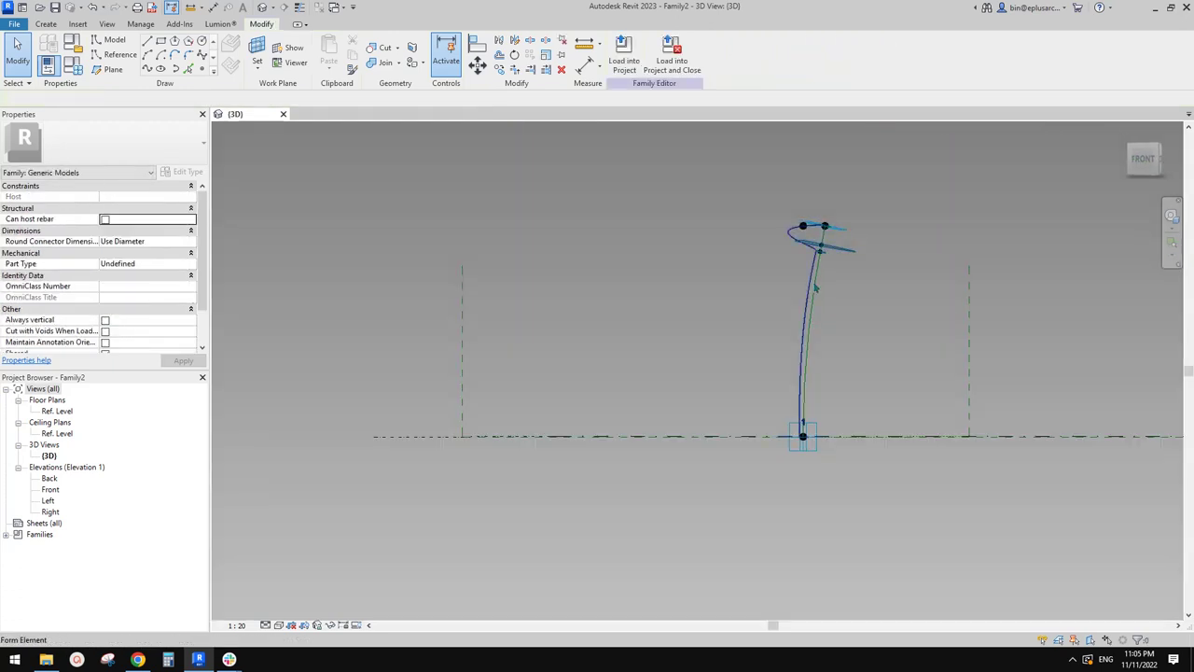
Return to wireframe display and raise the large canopy loop's host point to a normalized curve parameter of about 0.95
shift+middle_drag(802, 370, 813, 344)
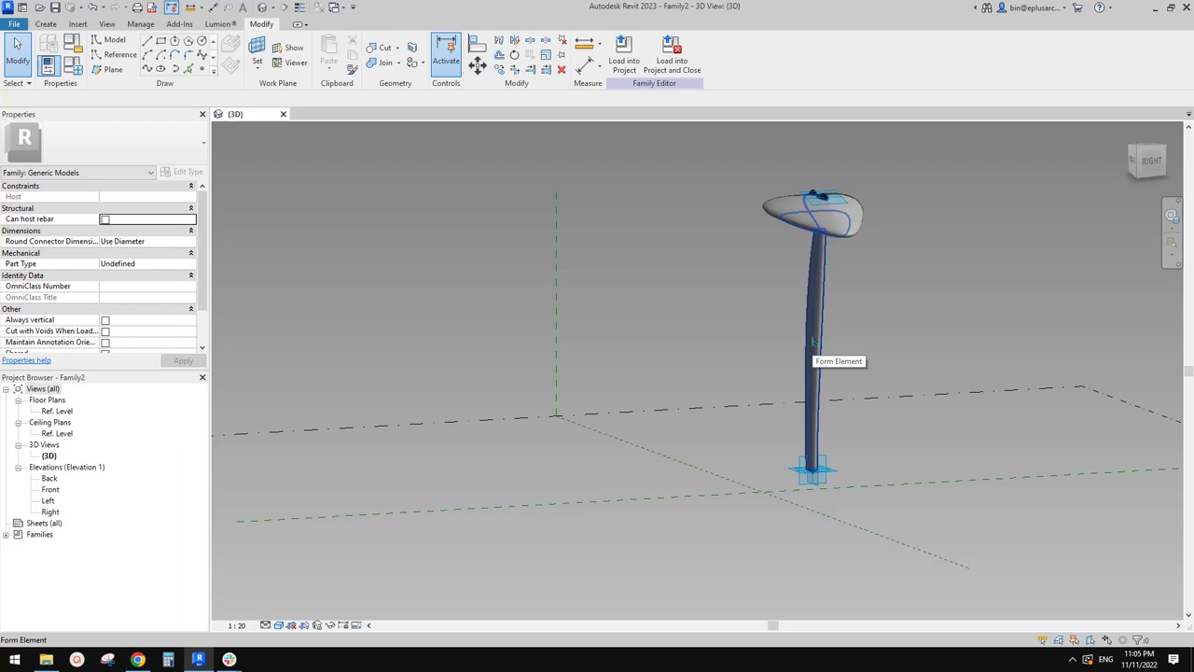
shift+middle_drag(822, 355, 727, 170)
scroll(846, 241, up, 3)
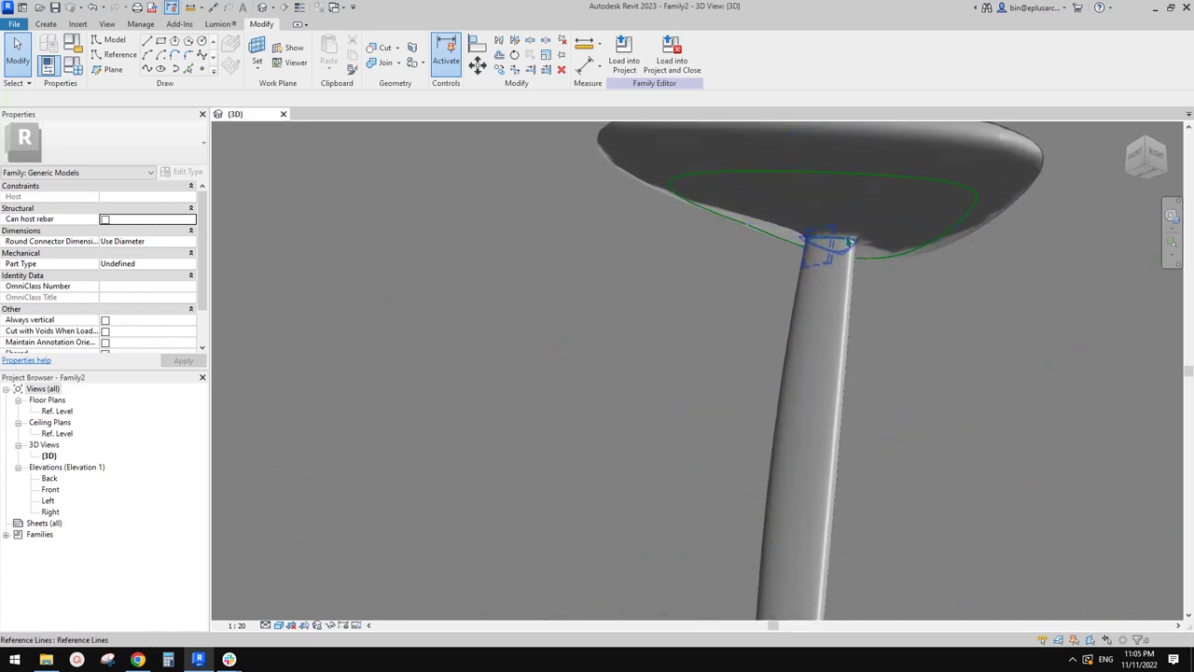
scroll(849, 243, down, 1)
middle_drag(853, 249, 781, 346)
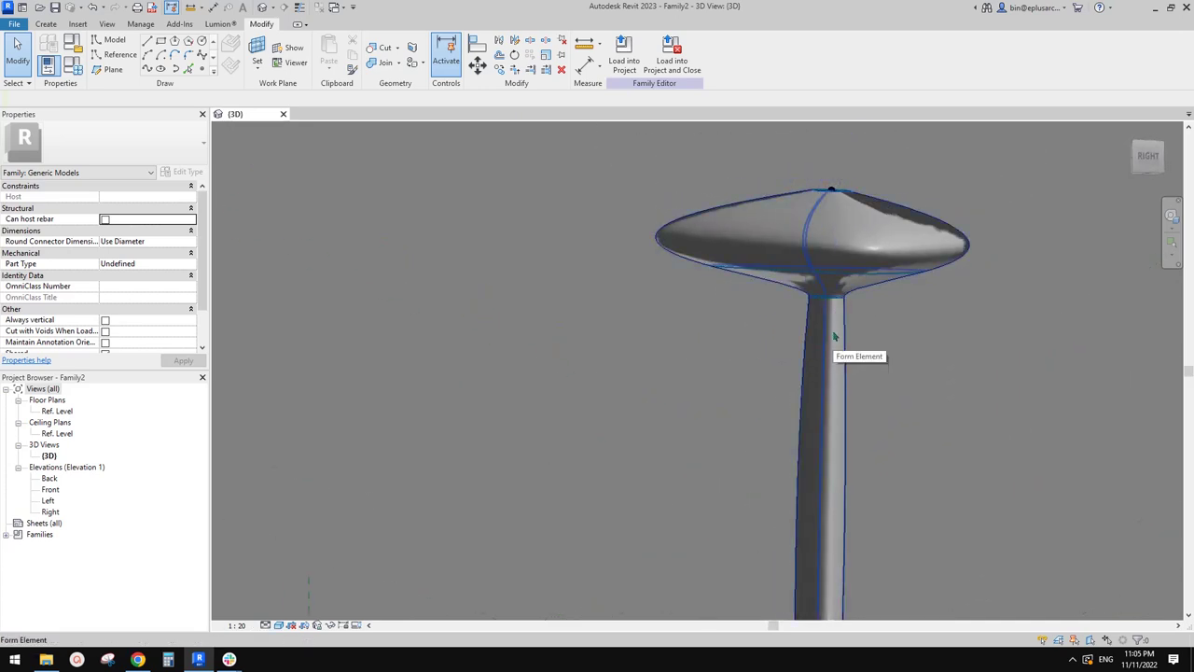
key(w)
key(f)
shift+middle_drag(833, 333, 887, 352)
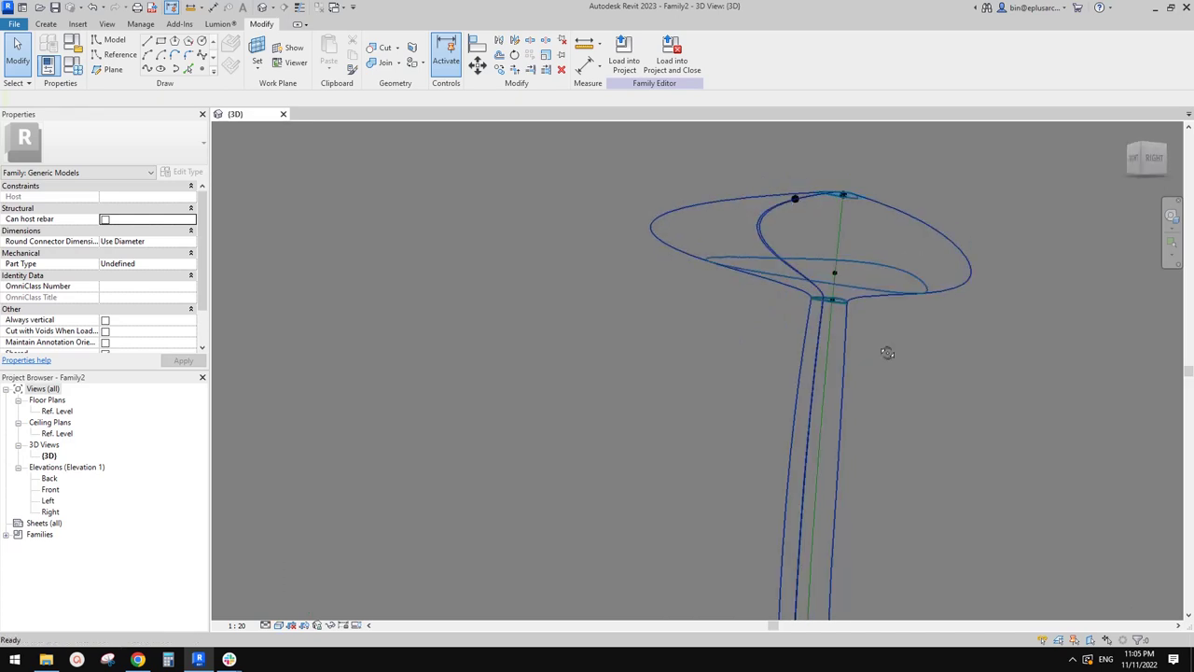
scroll(836, 277, up, 3)
drag(835, 279, 842, 220)
shift+middle_drag(861, 287, 946, 279)
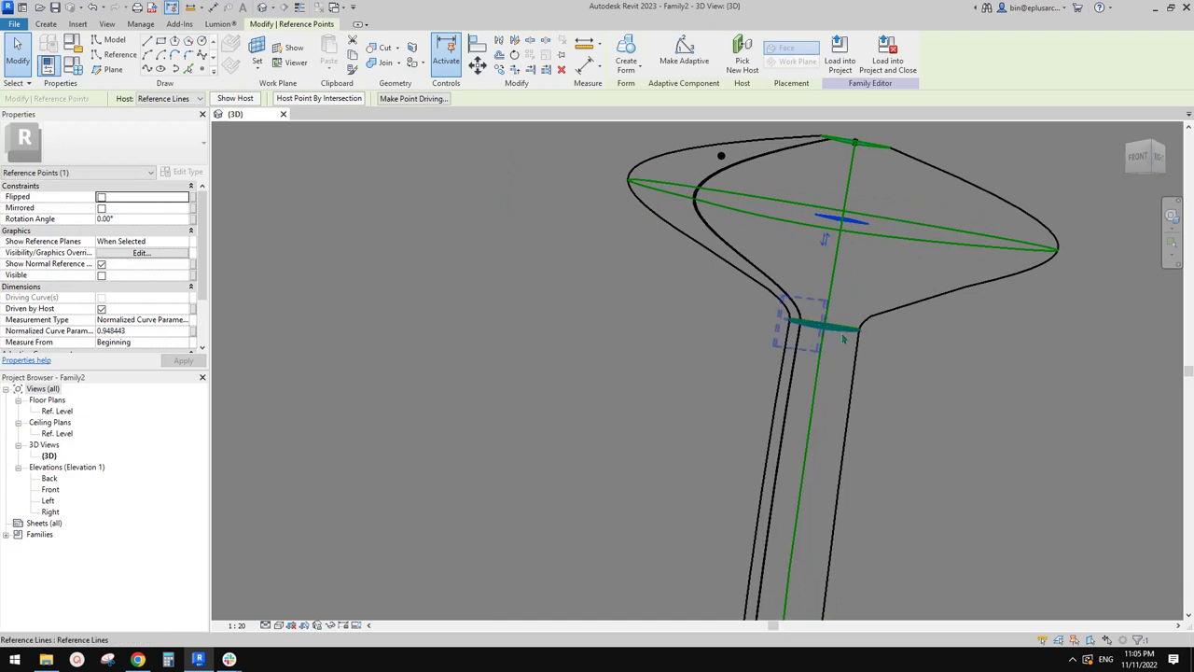
Lower a neck loop's host point slightly along the stem to a normalized curve parameter of about 0.87
scroll(844, 337, up, 3)
shift+middle_drag(820, 337, 808, 314)
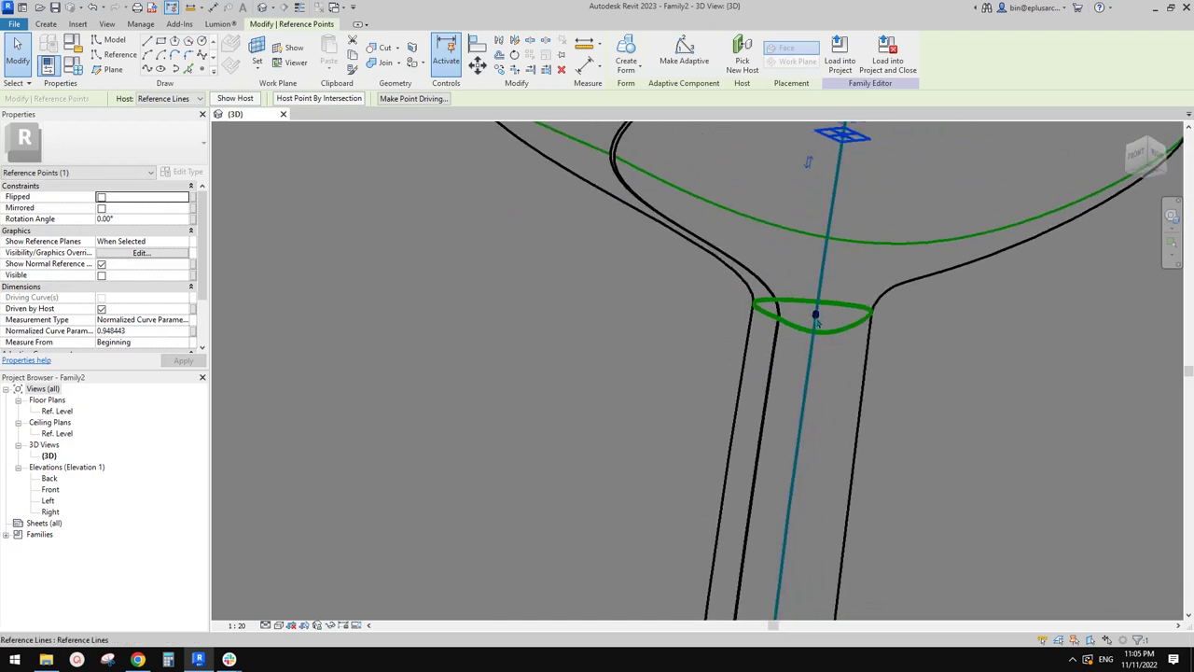
drag(816, 317, 814, 334)
scroll(833, 371, down, 7)
middle_drag(849, 361, 828, 339)
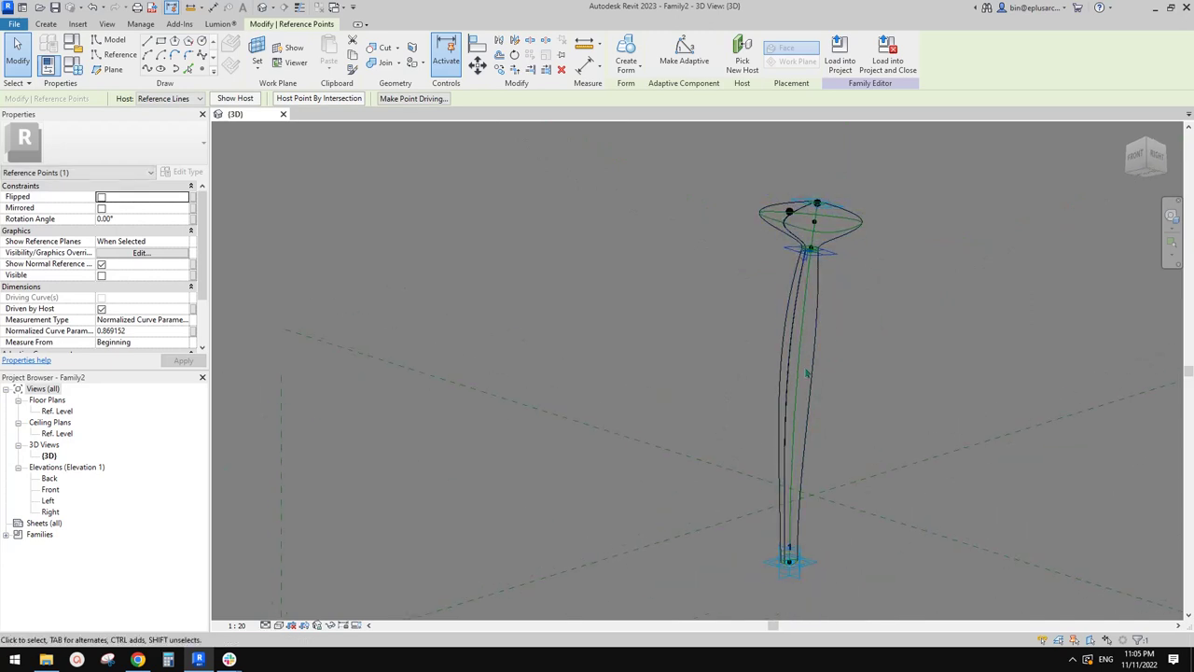
Enlarge the large canopy loop about its stem point with the Scale tool
scroll(830, 250, up, 2)
shift+middle_drag(832, 252, 891, 360)
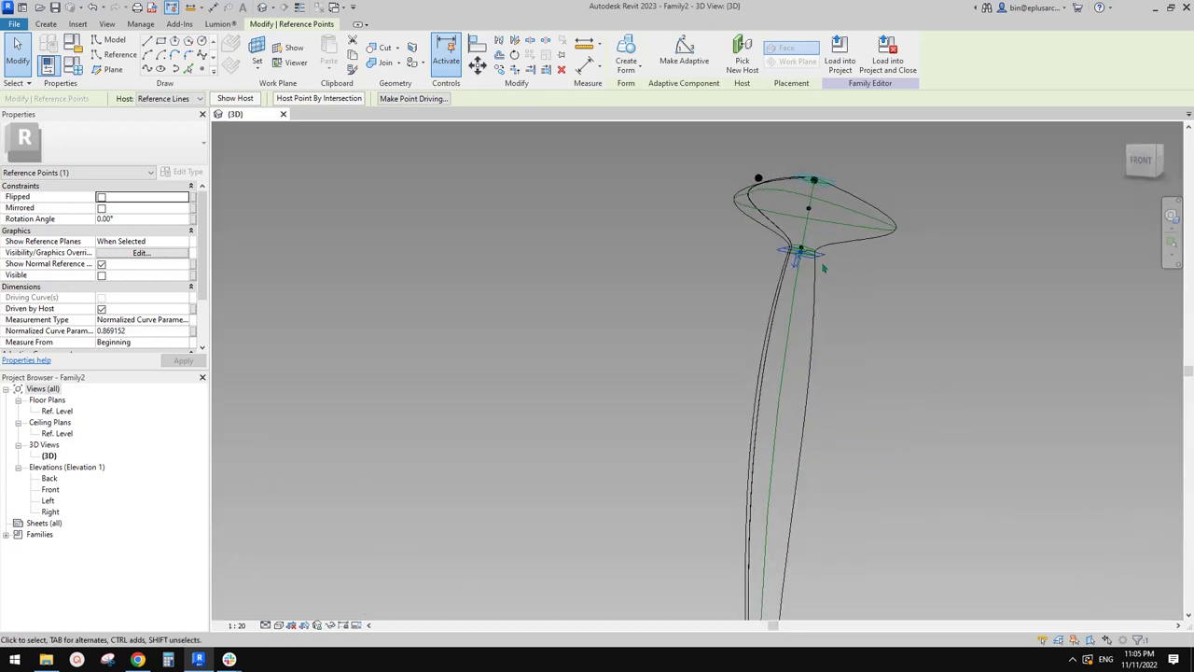
click(833, 226)
shift+middle_drag(833, 226, 760, 322)
key(r)
key(e)
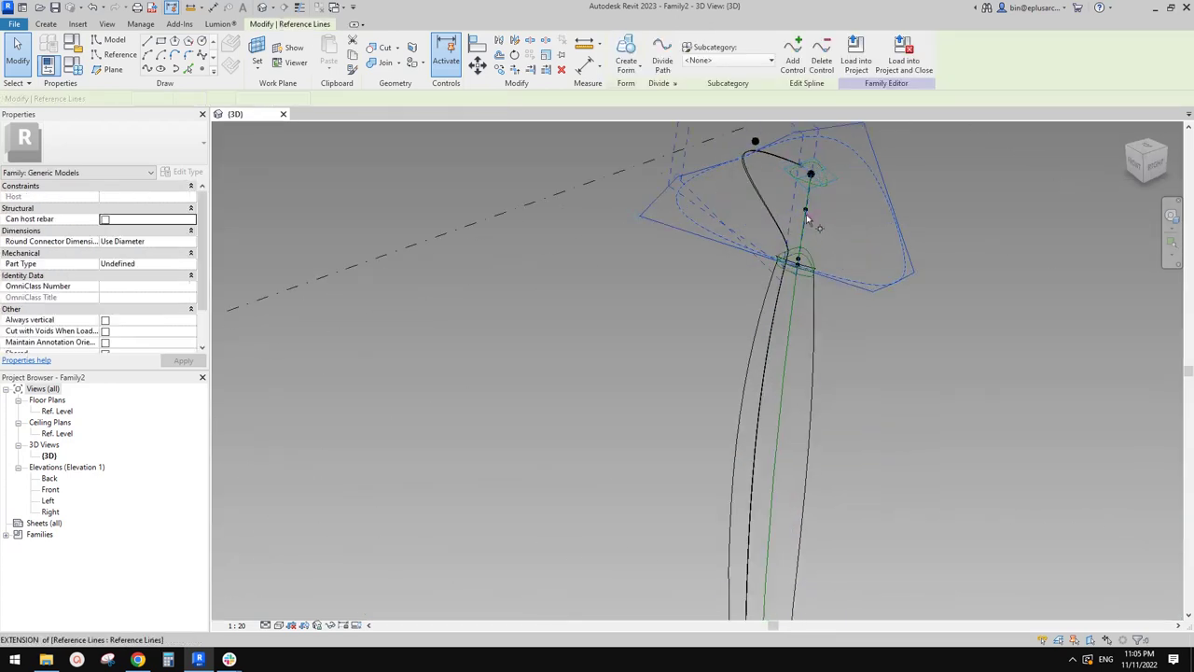
click(806, 210)
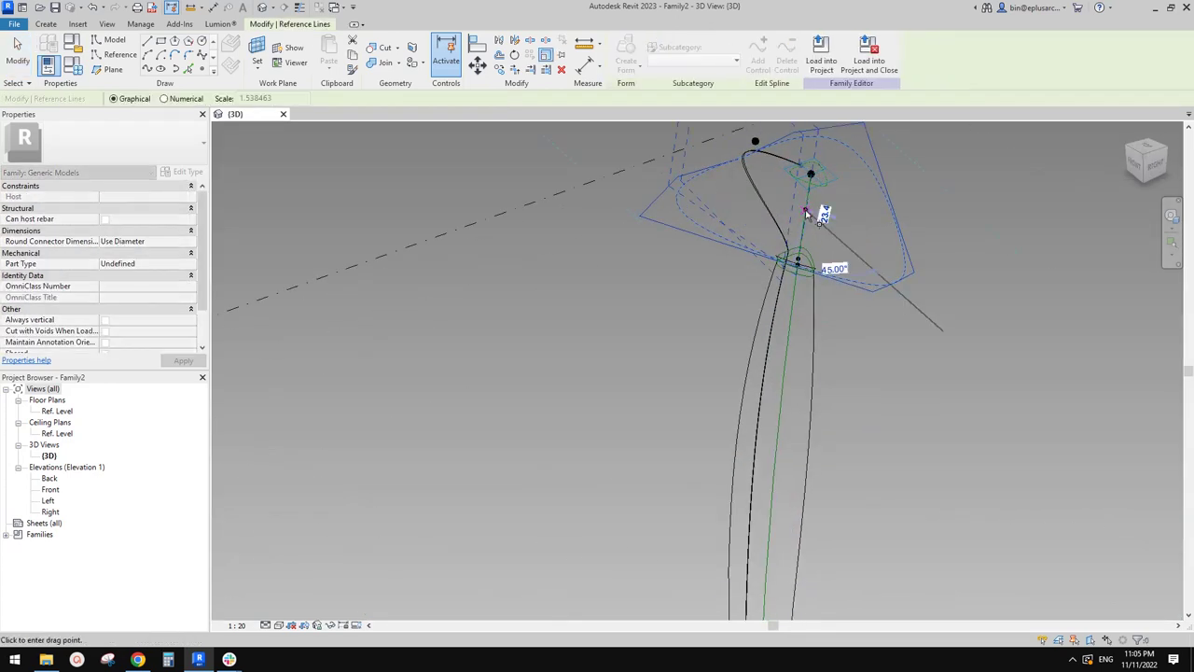
click(929, 315)
scroll(923, 319, down, 2)
click(897, 345)
mouse_move(897, 344)
shift+middle_down()
mouse_move(1055, 165)
mouse_move(993, 185)
mouse_move(834, 333)
mouse_move(715, 341)
mouse_move(949, 384)
mouse_move(874, 188)
shift+middle_up()
scroll(833, 297, up, 5)
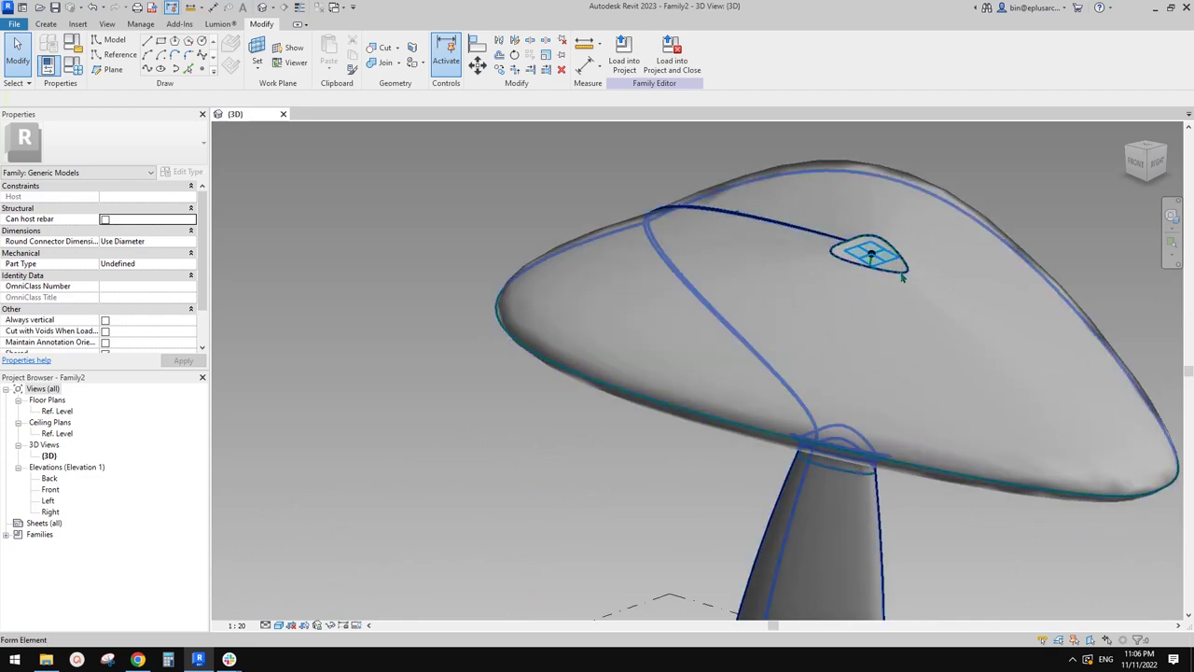
Switch to wireframe and scale the topmost profile loop down to a tiny size about the stem's end point
click(902, 270)
key(Escape)
shift+middle_drag(944, 304, 898, 316)
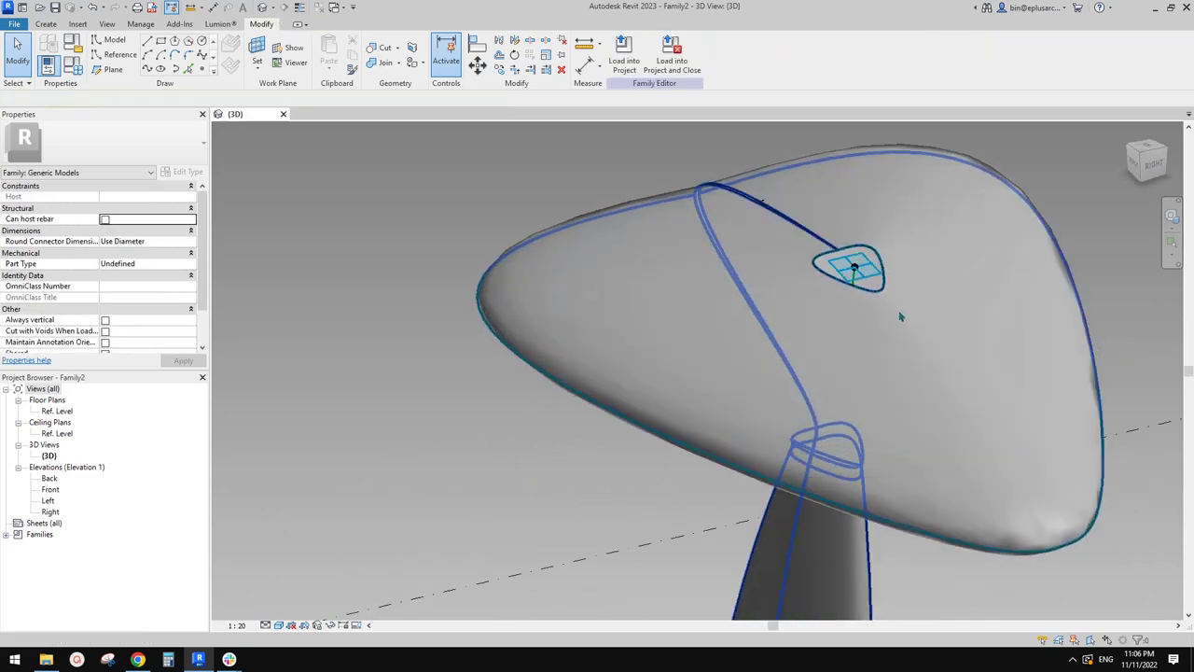
key(w)
key(f)
click(880, 292)
scroll(878, 297, up, 3)
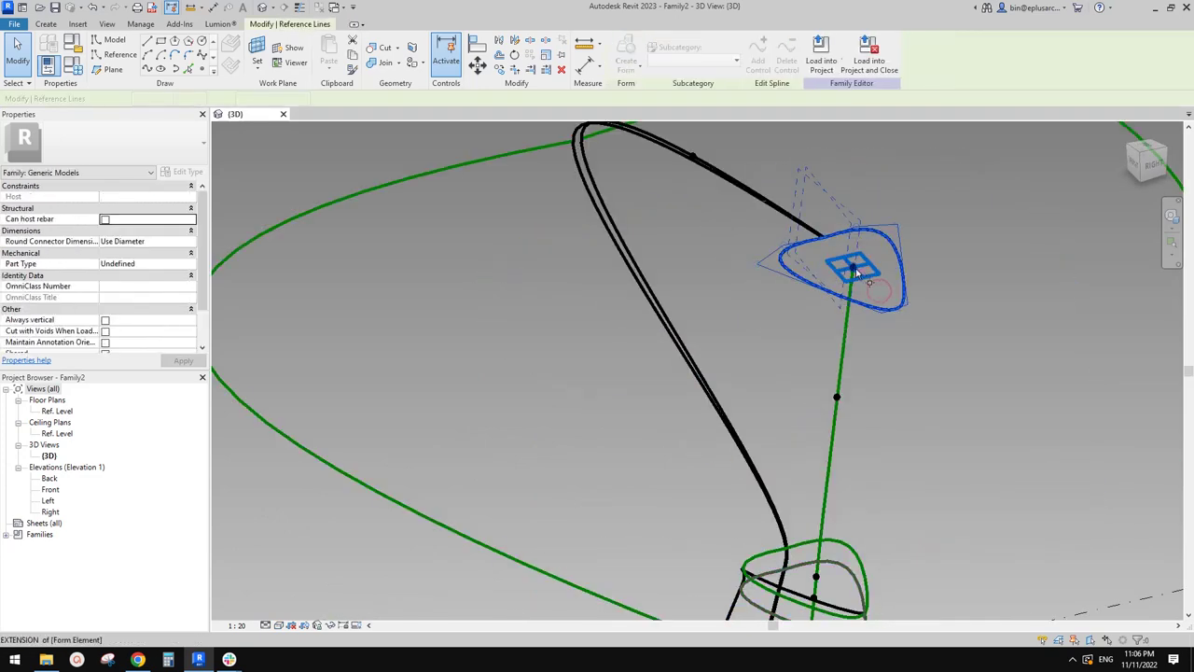
drag(879, 299, 866, 283)
scroll(863, 280, down, 5)
key(Escape)
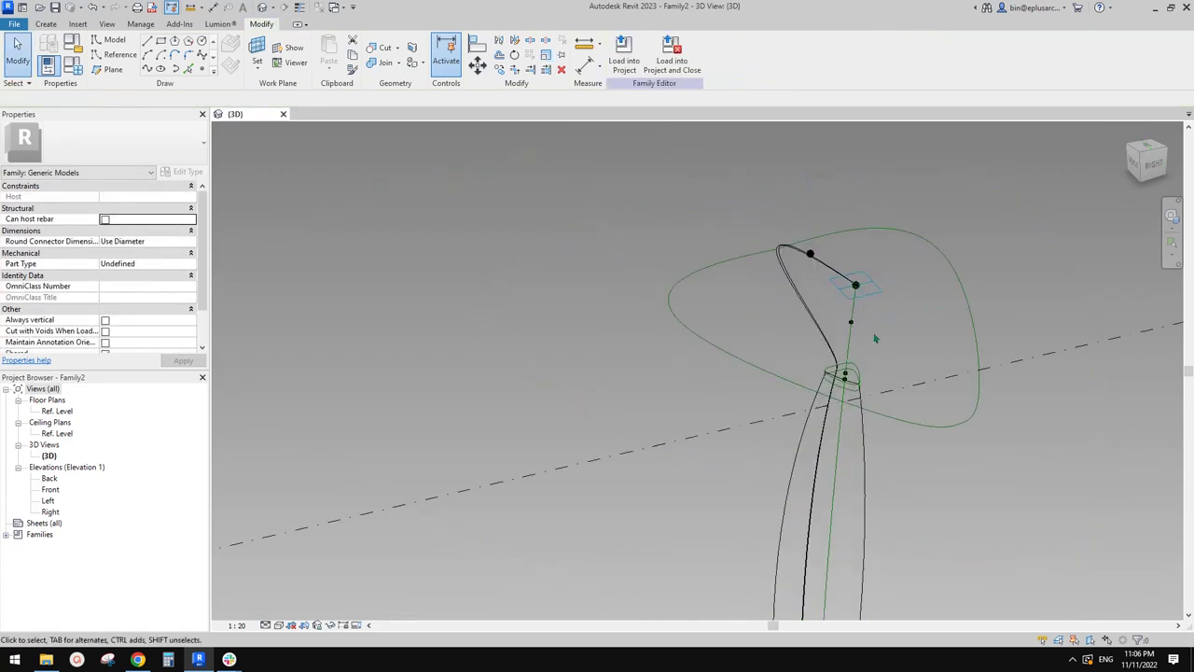
mouse_move(990, 373)
shift+middle_down()
mouse_move(801, 293)
mouse_move(778, 255)
mouse_move(798, 280)
mouse_move(971, 275)
shift+middle_up()
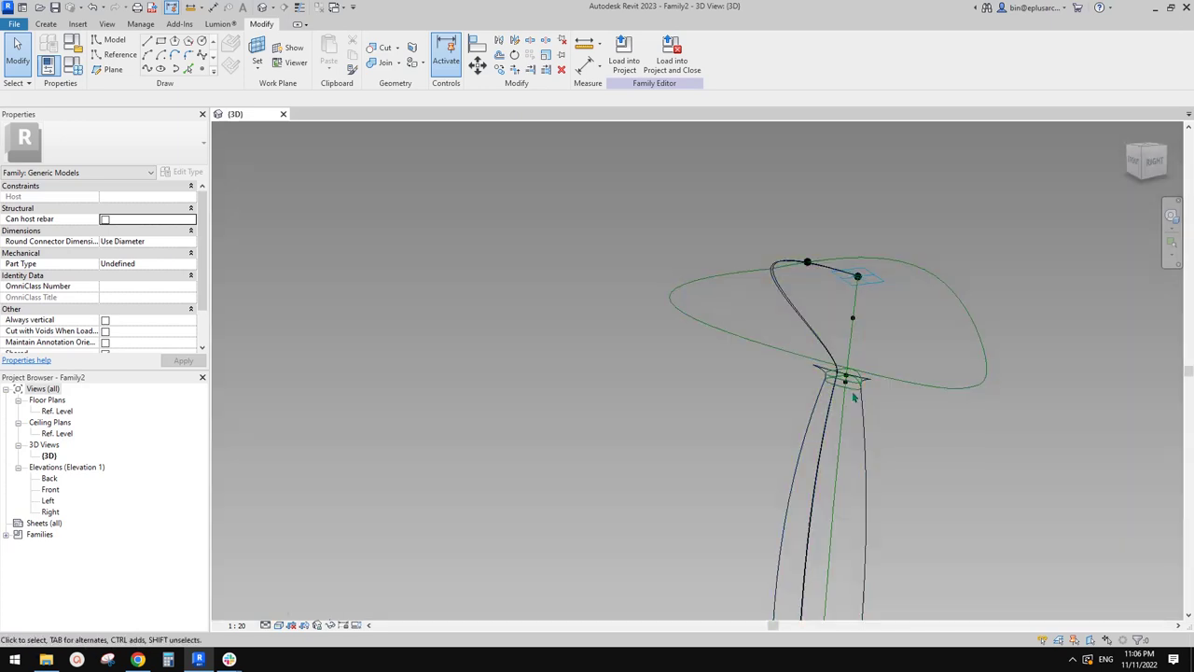
Reposition the two neck loops' host points along the stem, the upper one to a normalized curve parameter of about 0.92
scroll(851, 358, up, 3)
click(860, 273)
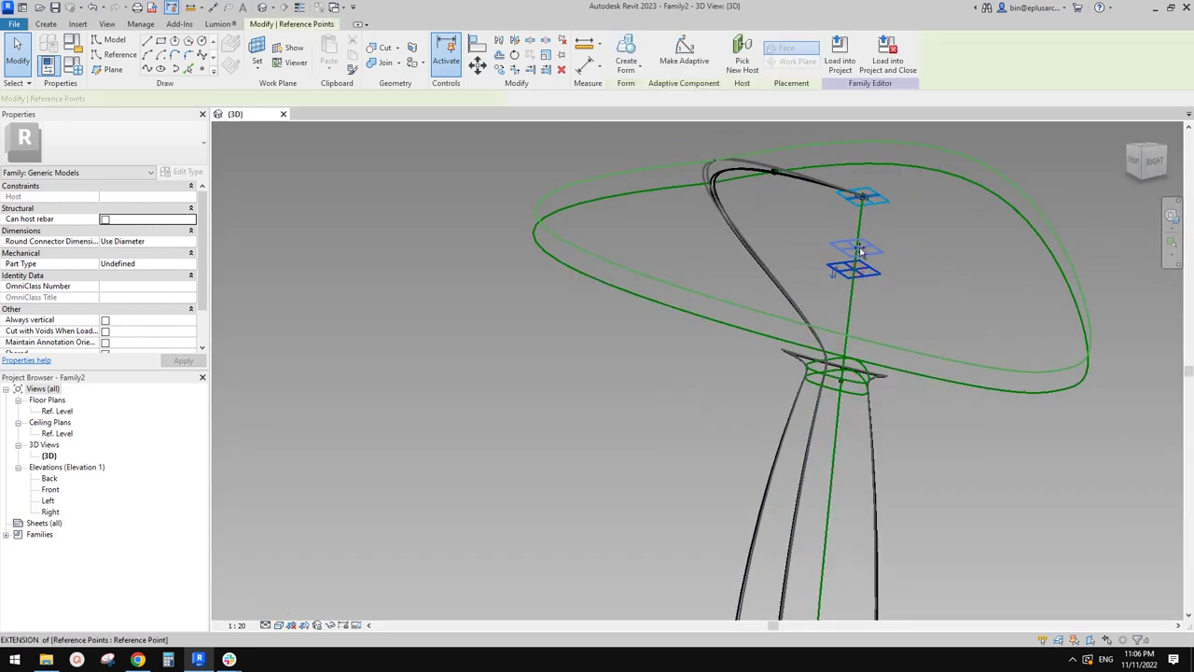
scroll(839, 373, up, 3)
drag(840, 373, 853, 277)
drag(860, 369, 840, 396)
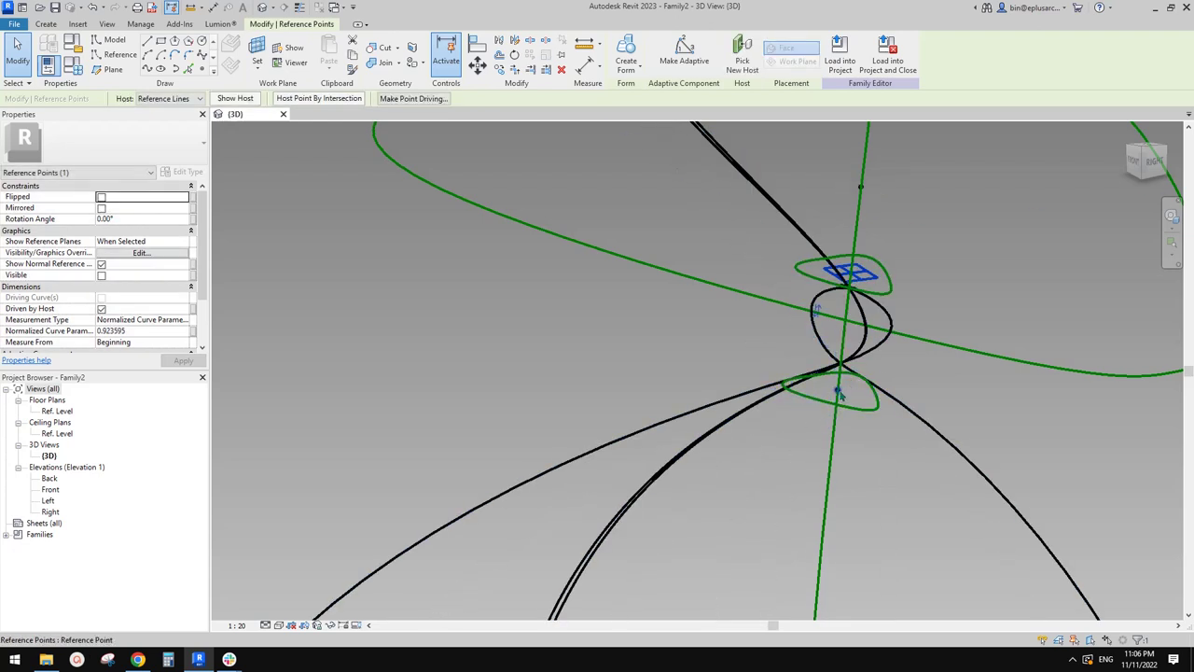
drag(852, 313, 863, 343)
scroll(886, 352, down, 2)
click(917, 345)
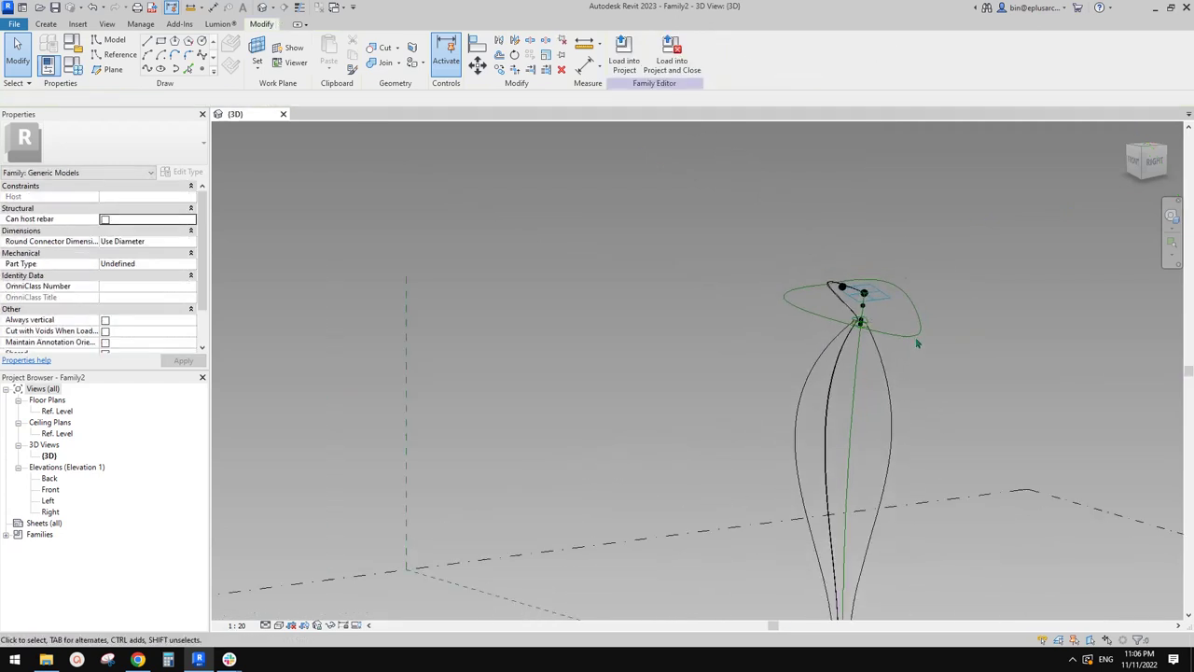
Switch to shaded display and delete the existing lofted form, keeping the stem and profile loops
key(d)
mouse_move(936, 405)
middle_down()
mouse_move(934, 370)
mouse_move(890, 336)
mouse_move(879, 285)
middle_up()
click(870, 390)
key(Delete)
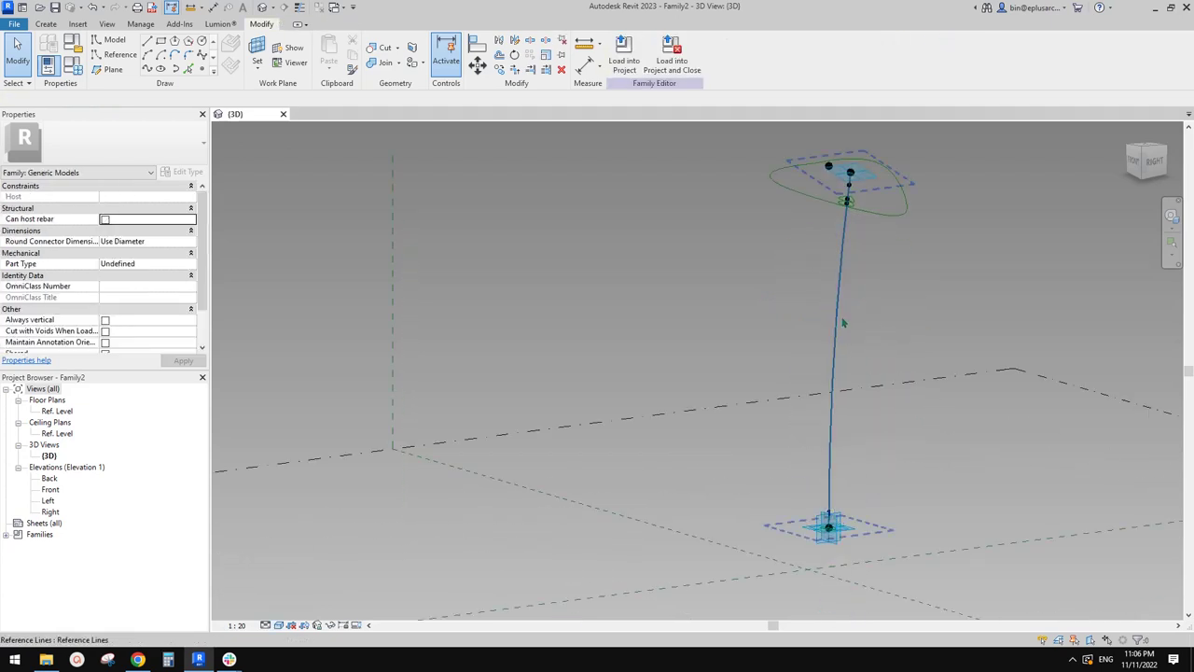
Copy the lower neck loop together with its host point to a spot beside the stem
middle_drag(848, 217, 870, 345)
scroll(873, 343, up, 7)
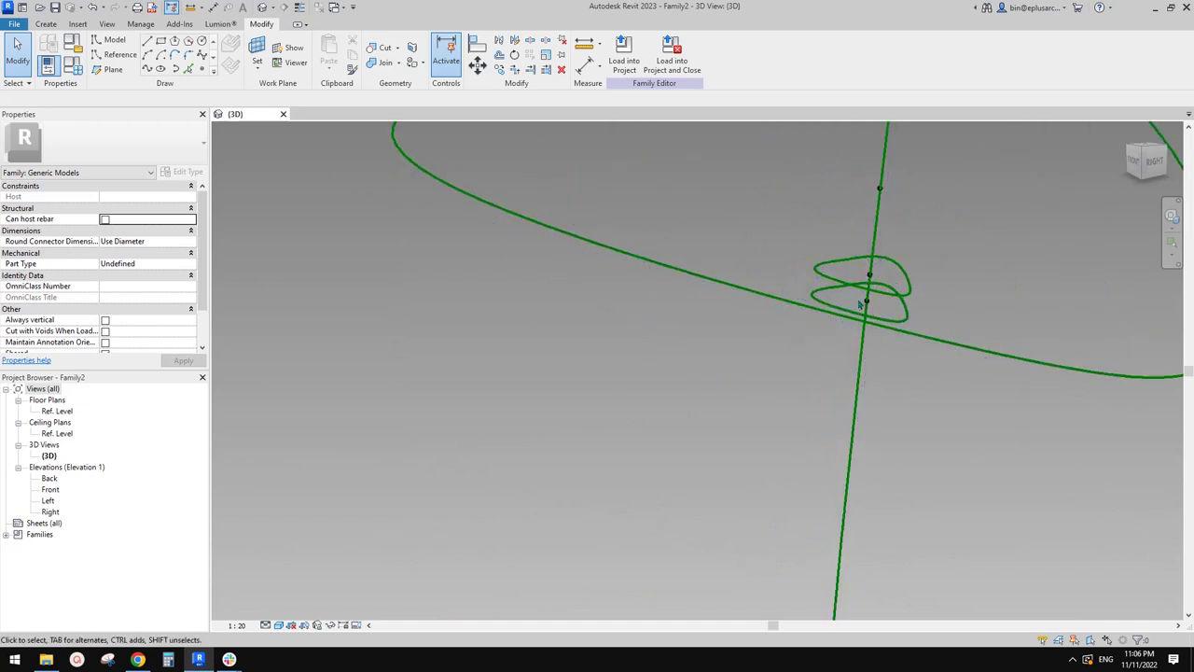
click(864, 324)
shift+middle_drag(864, 324, 871, 262)
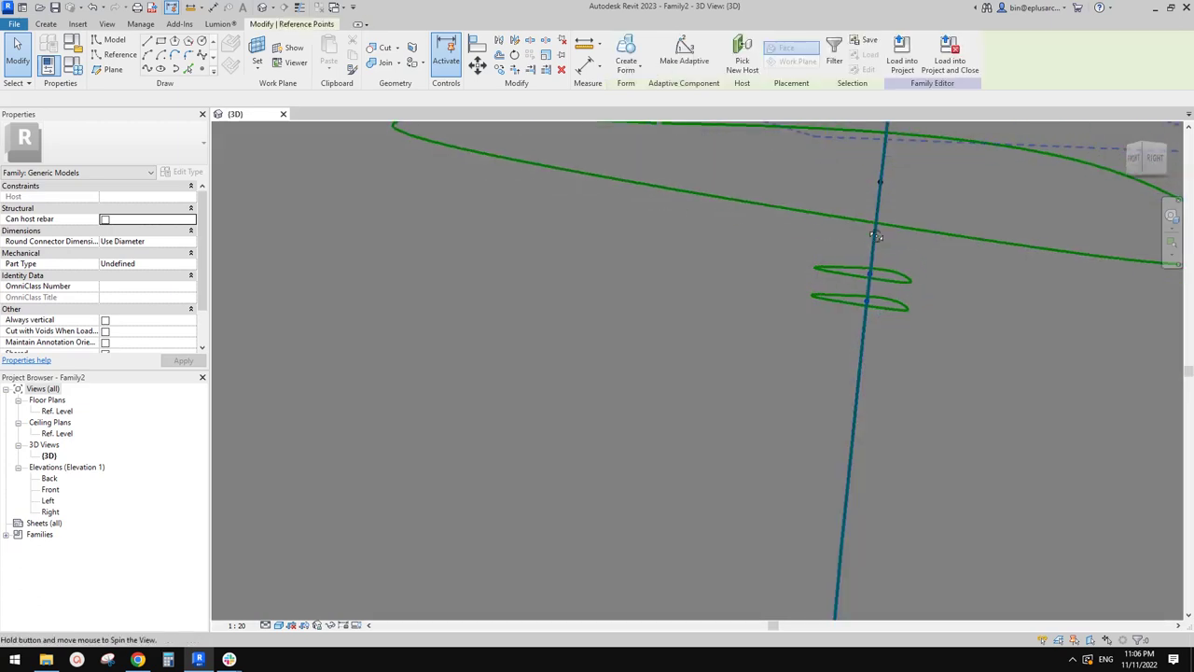
click(777, 284)
drag(777, 282, 946, 342)
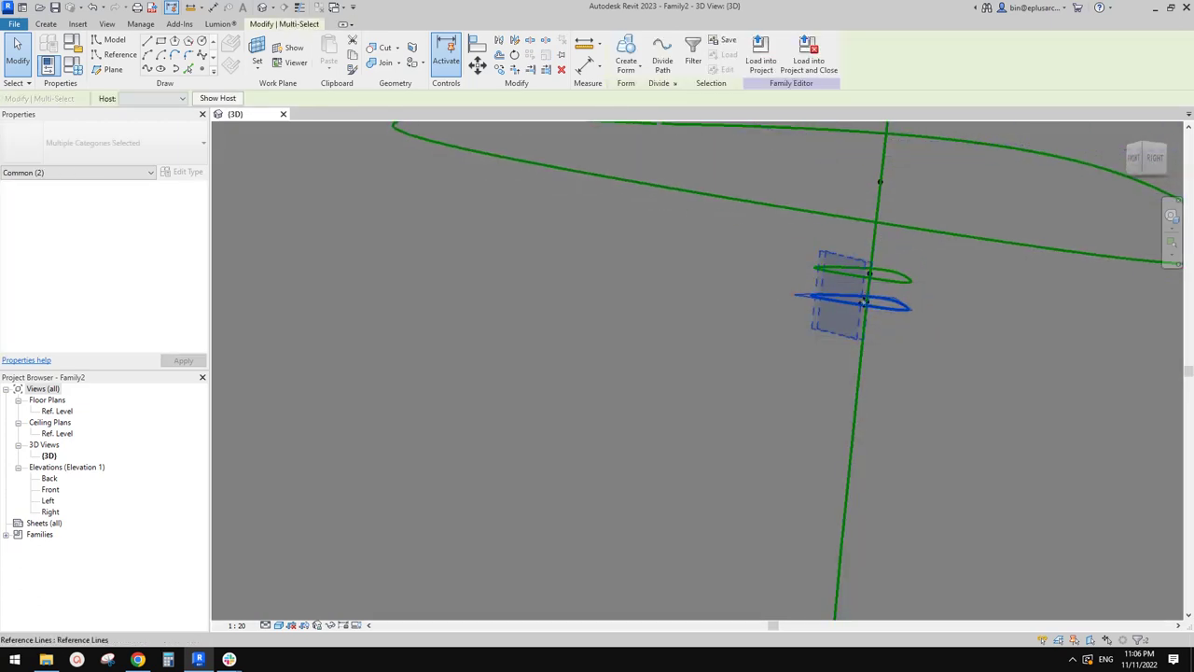
scroll(866, 317, down, 4)
middle_drag(902, 379, 870, 299)
key(c)
key(o)
click(841, 264)
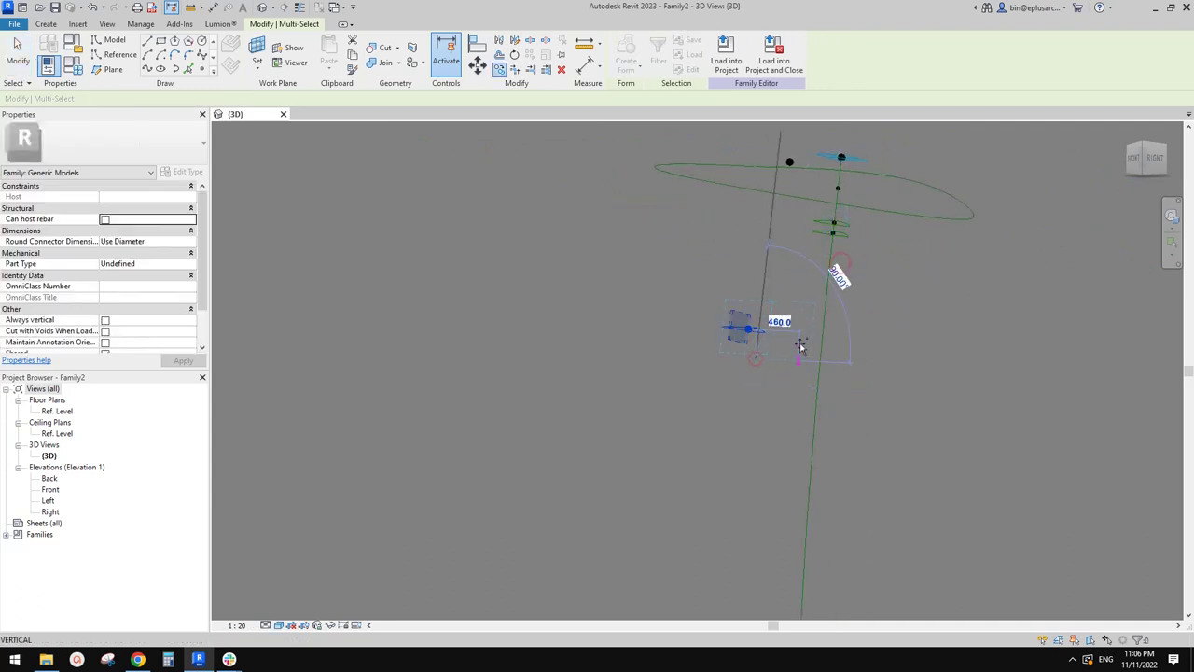
shift+middle_drag(801, 346, 752, 355)
click(752, 355)
Rehost the copied loop's reference point onto the stem line roughly midway between the base and the canopy
click(797, 258)
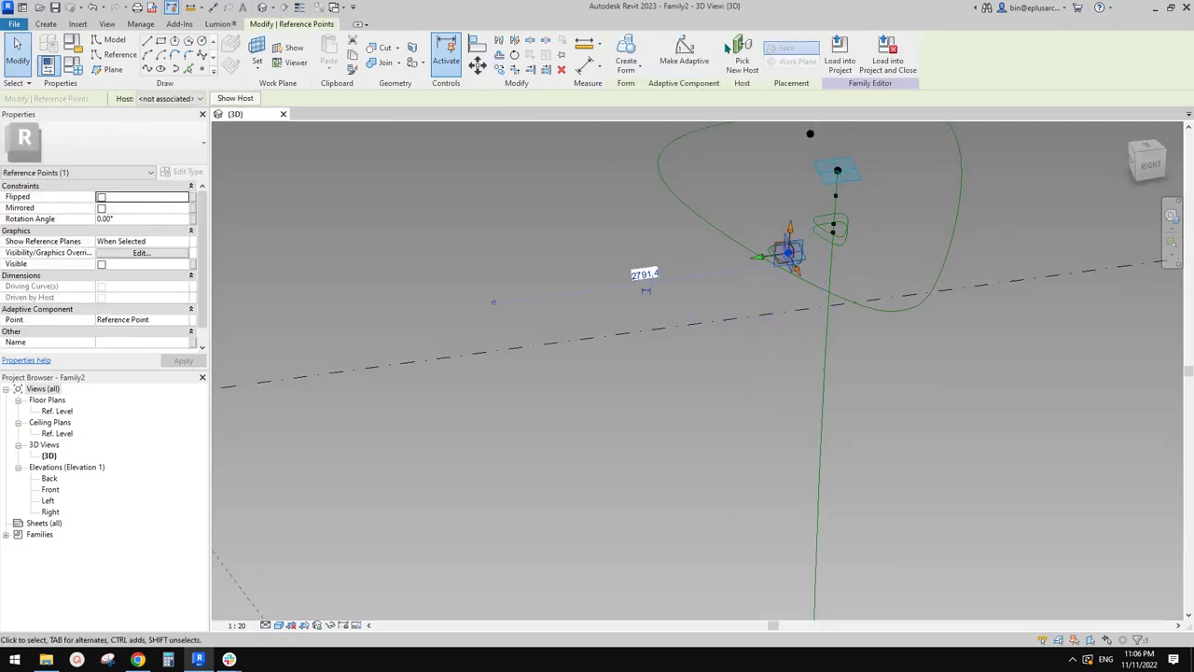
click(742, 55)
scroll(859, 469, down, 3)
middle_drag(859, 469, 847, 383)
scroll(845, 383, down, 1)
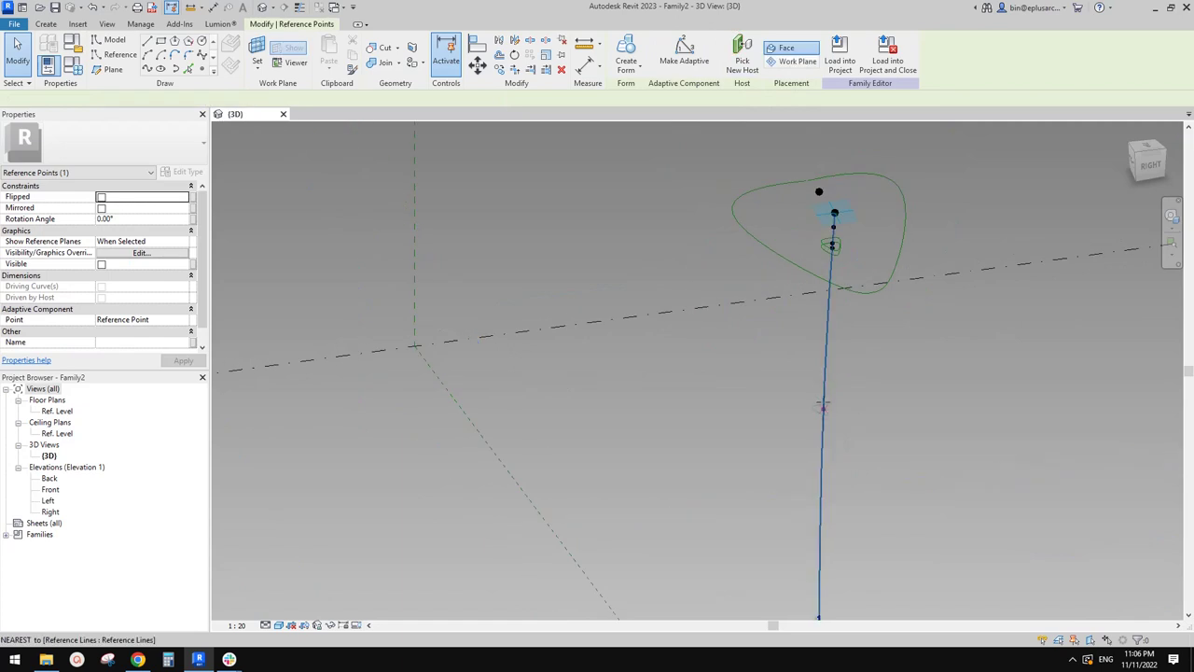
click(824, 422)
scroll(838, 420, down, 2)
middle_drag(856, 427, 858, 396)
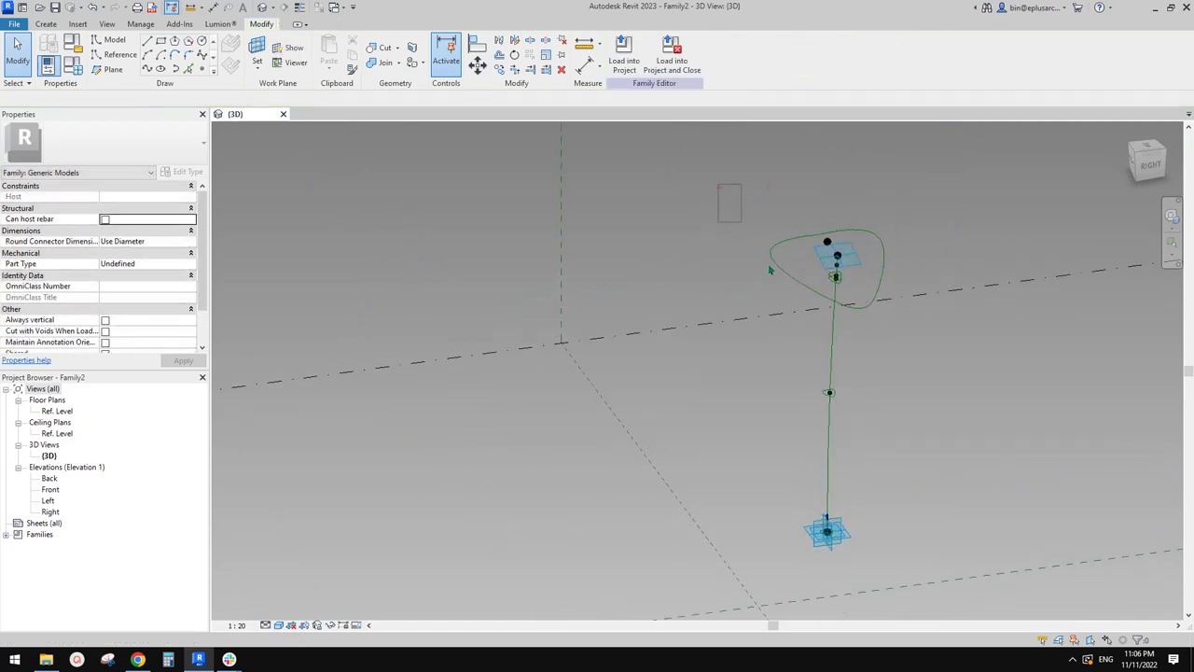
Filter a selection of the whole model to Reference Lines only and create a new form through the profile loops
drag(716, 177, 957, 593)
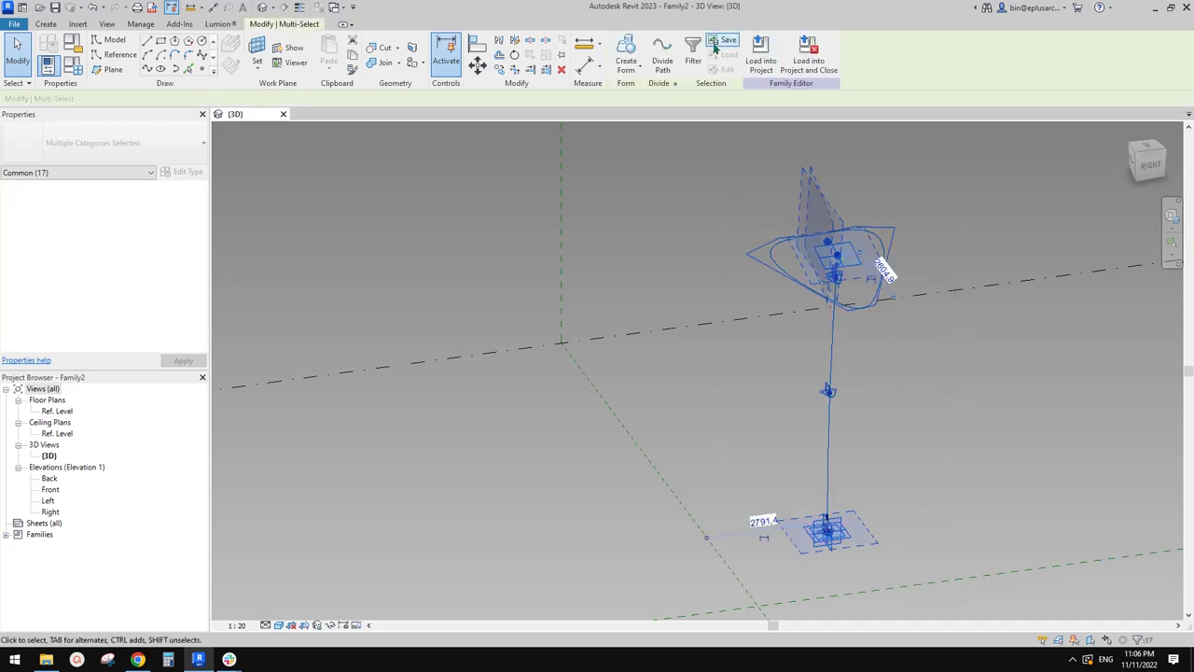
click(693, 48)
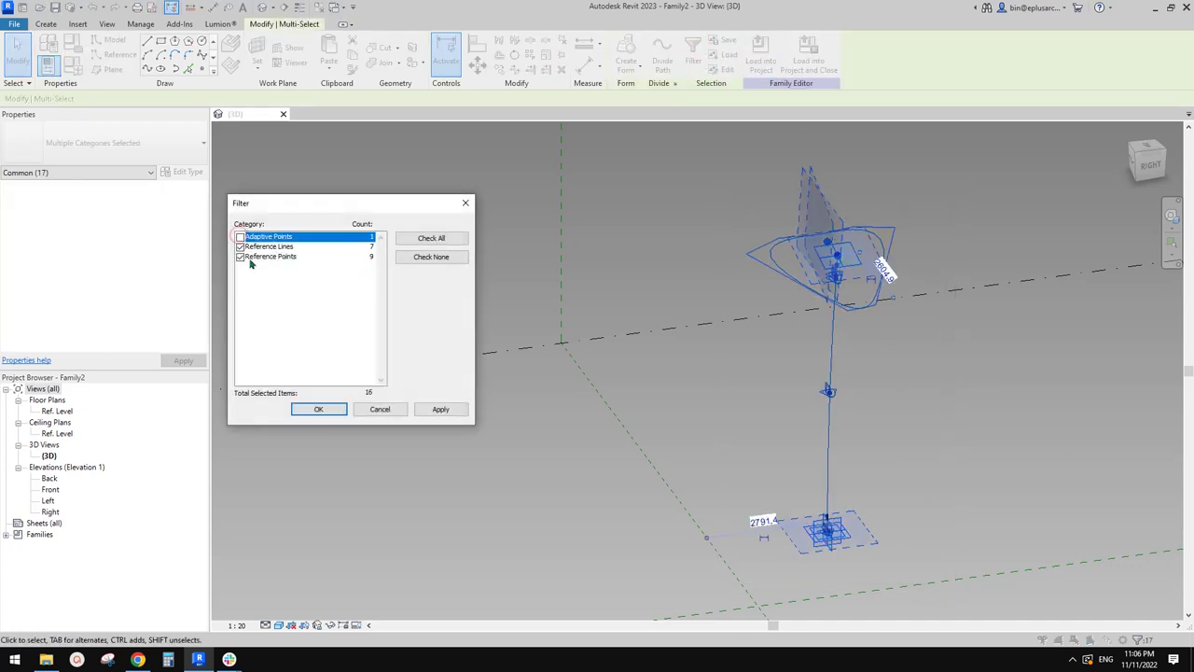
click(240, 257)
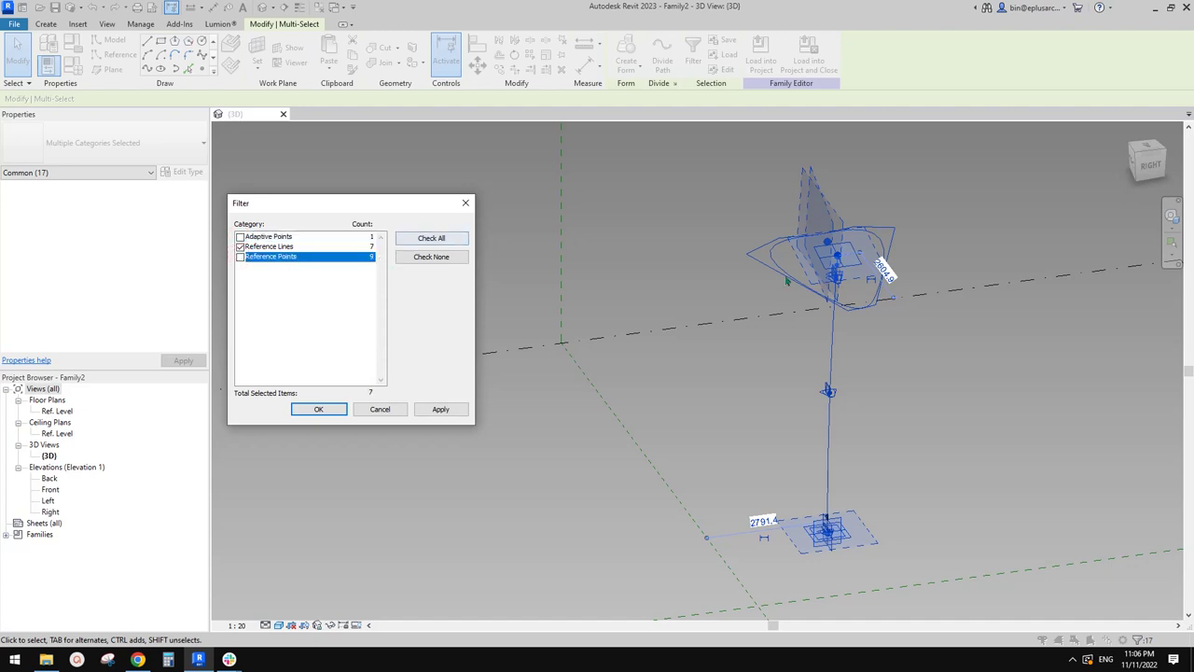
click(325, 410)
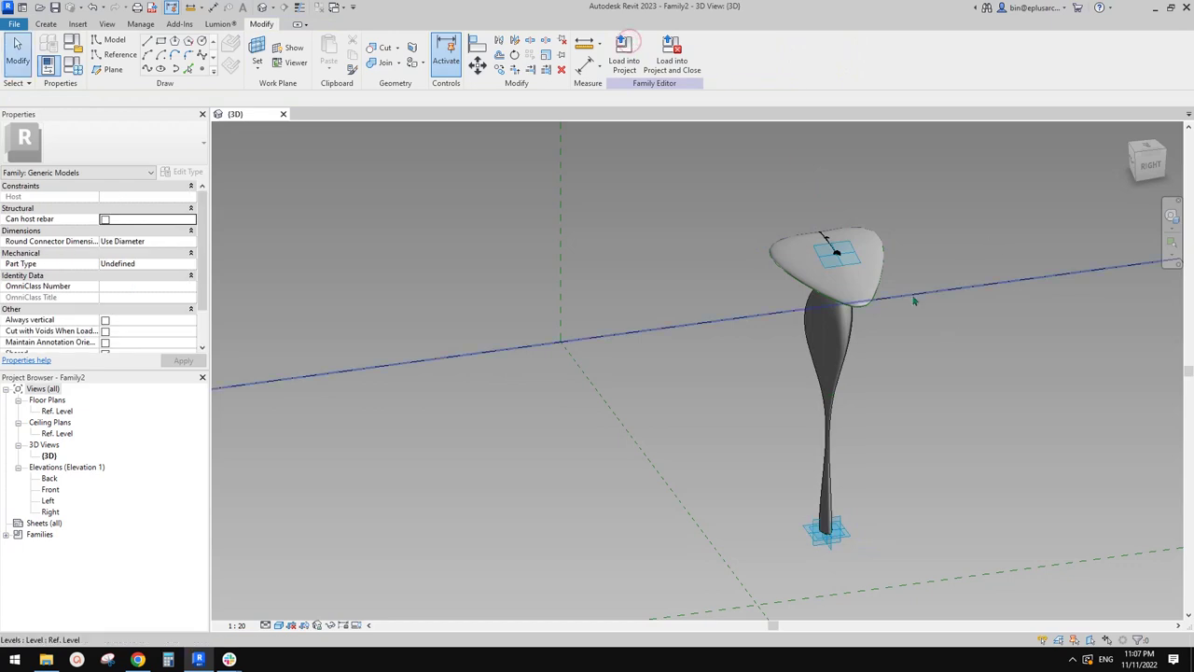
Switch to wireframe and slide the lower neck loop's host point along the stem to a normalized curve parameter of about 0.91
shift+middle_drag(915, 300, 1006, 309)
scroll(868, 400, up, 2)
shift+middle_drag(833, 250, 831, 268)
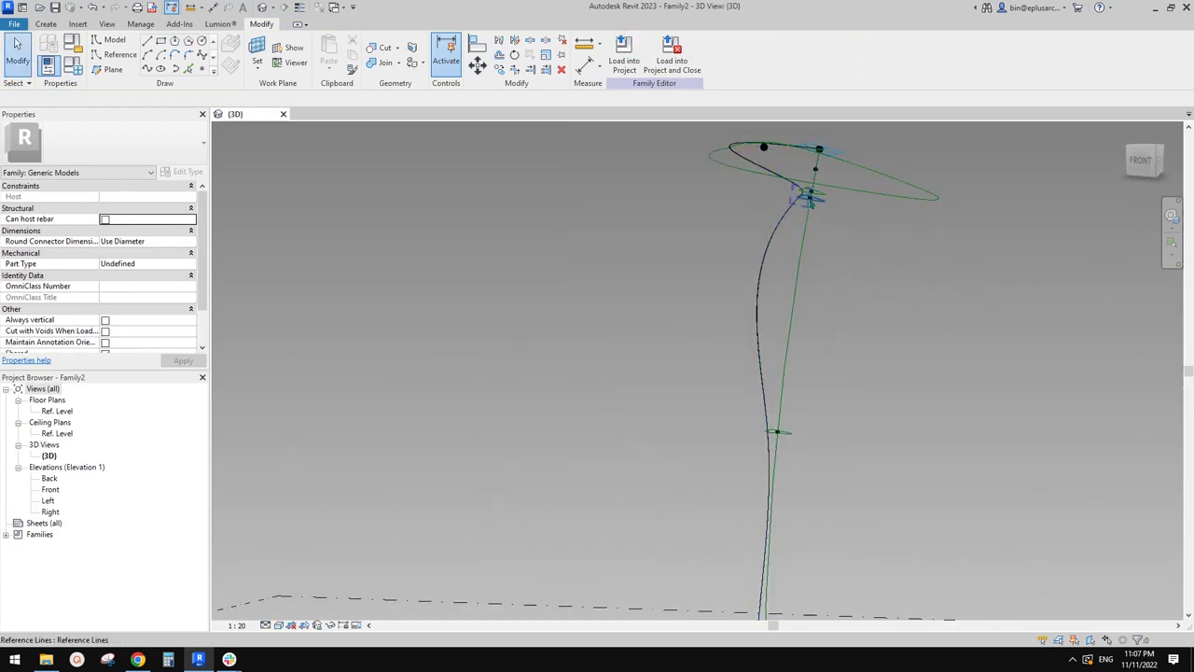
drag(809, 199, 793, 299)
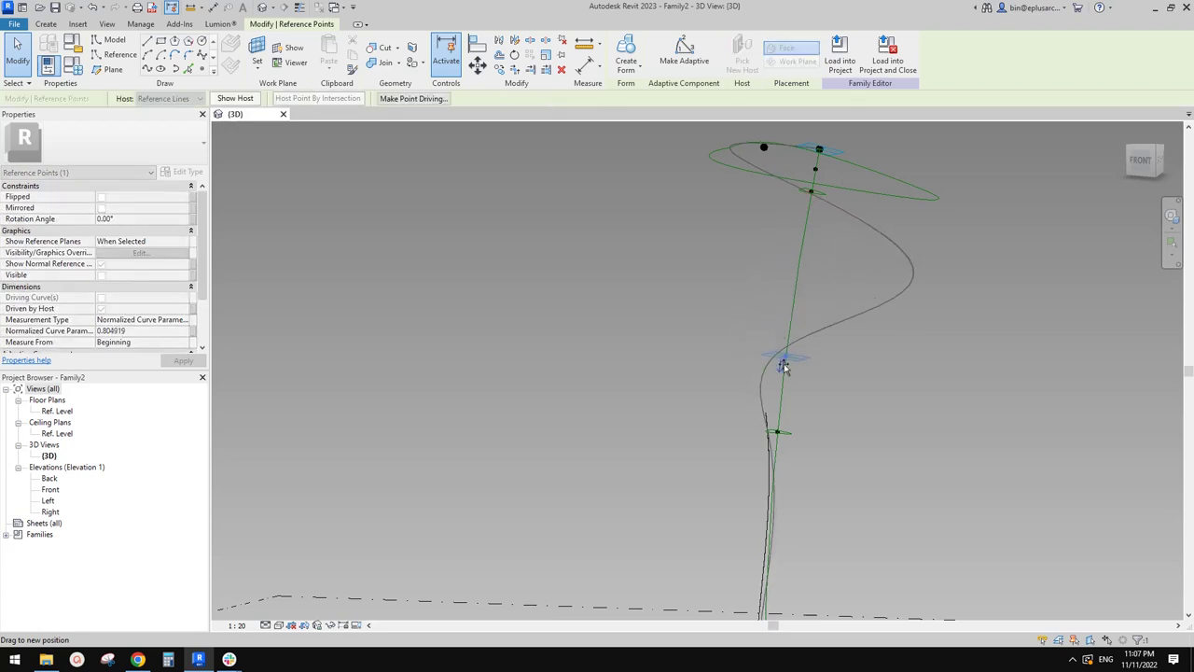
drag(784, 367, 815, 198)
middle_drag(816, 328, 822, 270)
shift+middle_drag(782, 395, 805, 343)
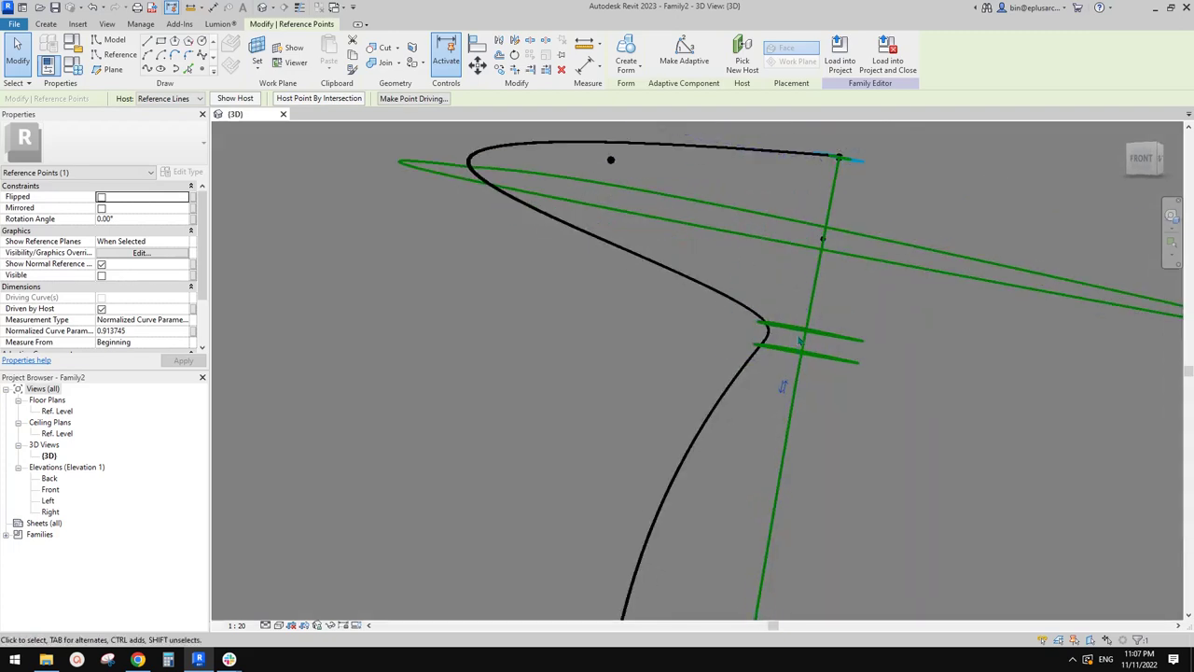
mouse_move(783, 385)
shift+middle_down()
mouse_move(765, 434)
mouse_move(768, 390)
shift+middle_up()
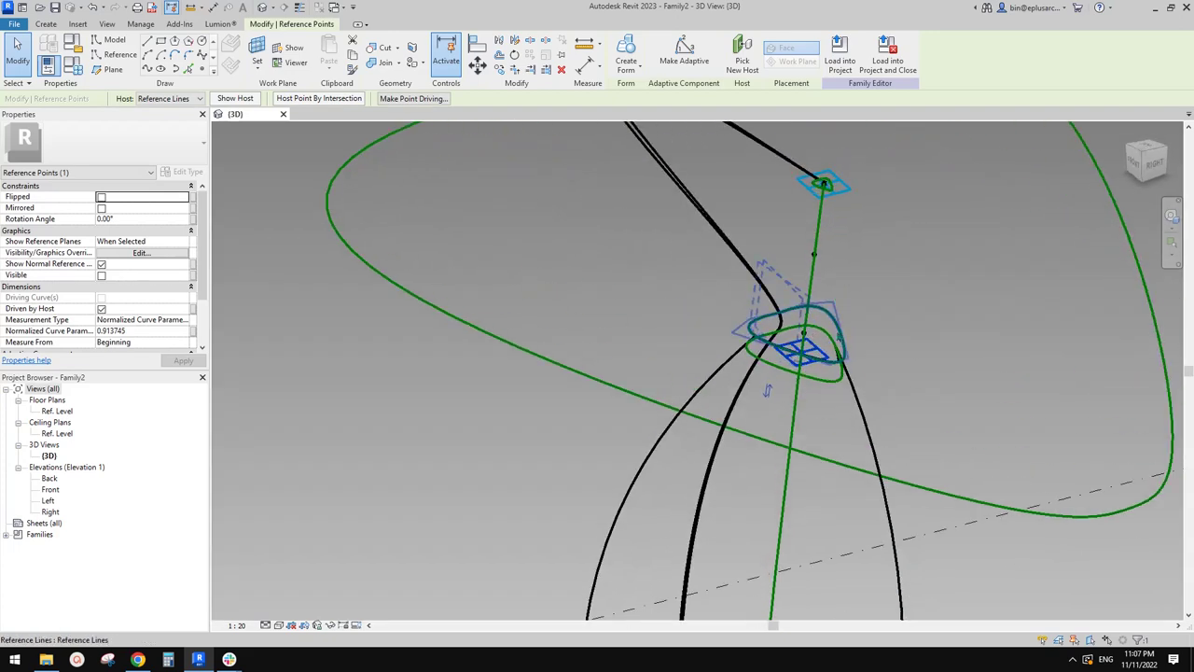
Enlarge the upper neck loop about its stem point by a factor of 2.5 with the Scale tool
click(826, 311)
key(r)
key(e)
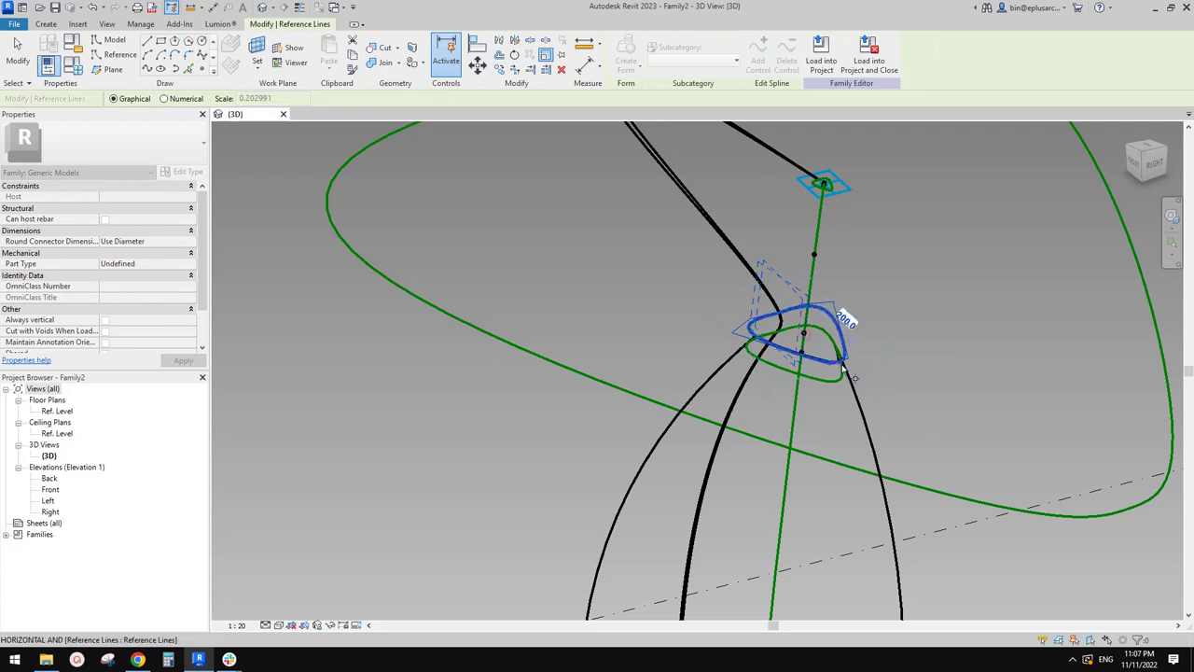
click(889, 403)
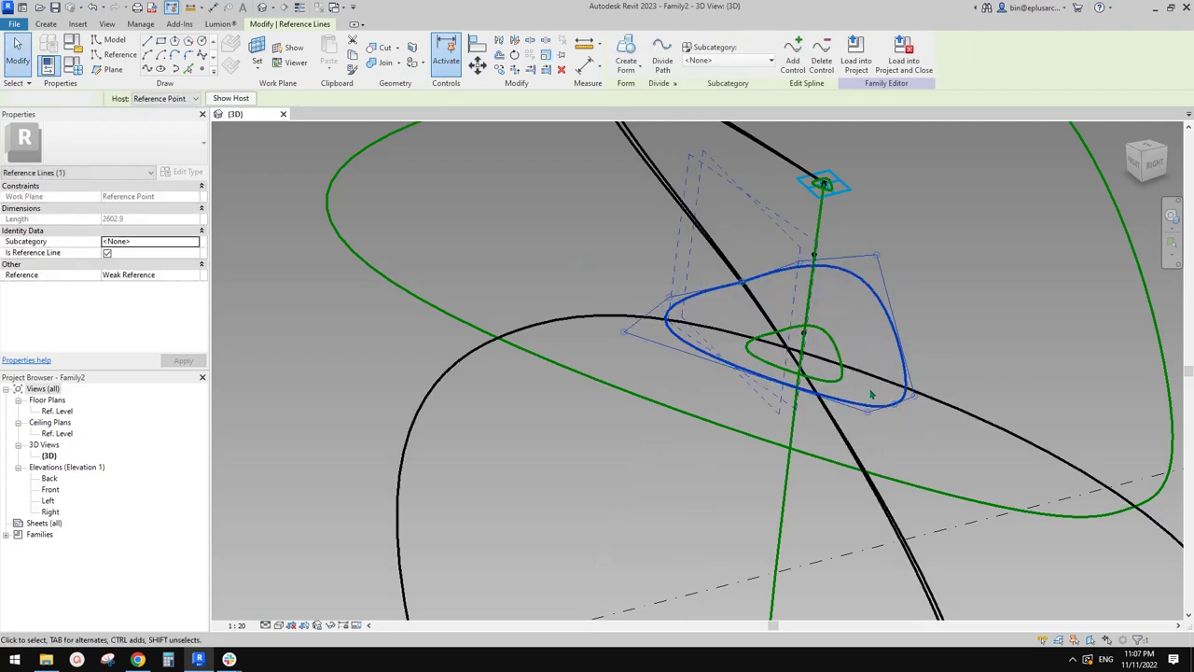
click(872, 393)
Lower the lower neck loop's host point along the stem to a normalized curve parameter of about 0.89
shift+middle_drag(871, 393, 896, 277)
scroll(838, 375, up, 8)
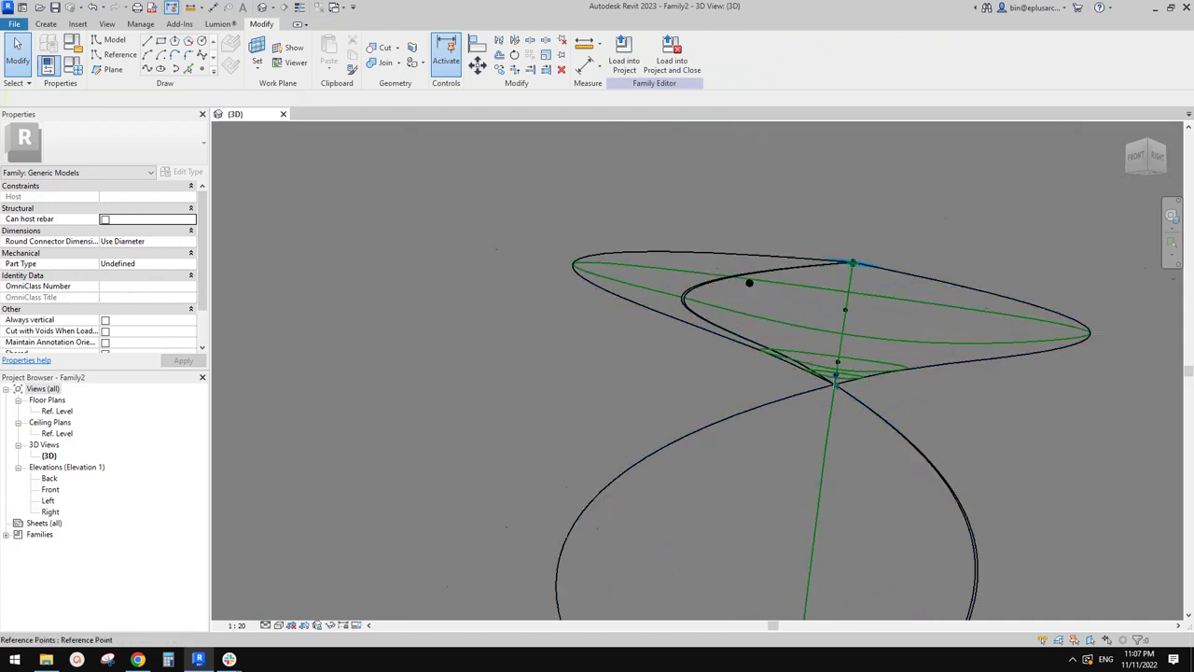
mouse_move(835, 431)
mouse_down()
mouse_move(827, 427)
mouse_move(827, 469)
mouse_move(834, 427)
mouse_up()
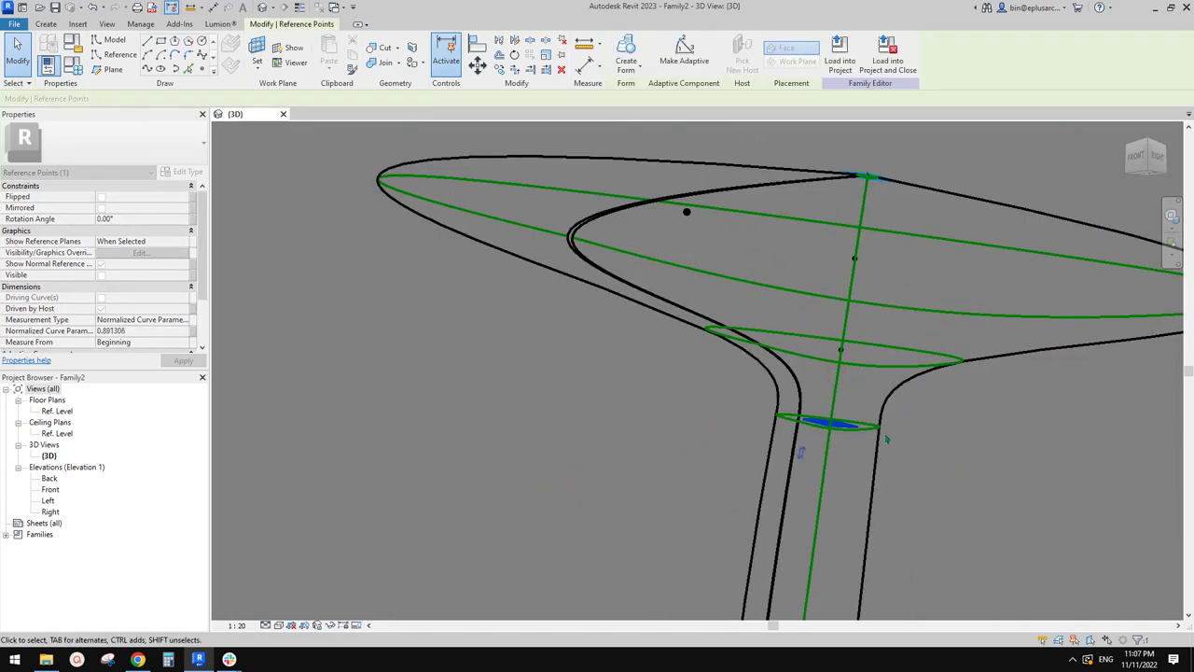
click(887, 438)
Return to wireframe display at the stem's base and consult the canopy reference photo in the Chrome document
scroll(897, 409, down, 6)
mouse_move(904, 400)
shift+middle_down()
mouse_move(859, 320)
mouse_move(890, 349)
mouse_move(458, 383)
mouse_move(886, 424)
mouse_move(957, 455)
mouse_move(562, 454)
mouse_move(759, 355)
mouse_move(904, 435)
mouse_move(1026, 422)
mouse_move(943, 498)
shift+middle_up()
scroll(843, 535, up, 3)
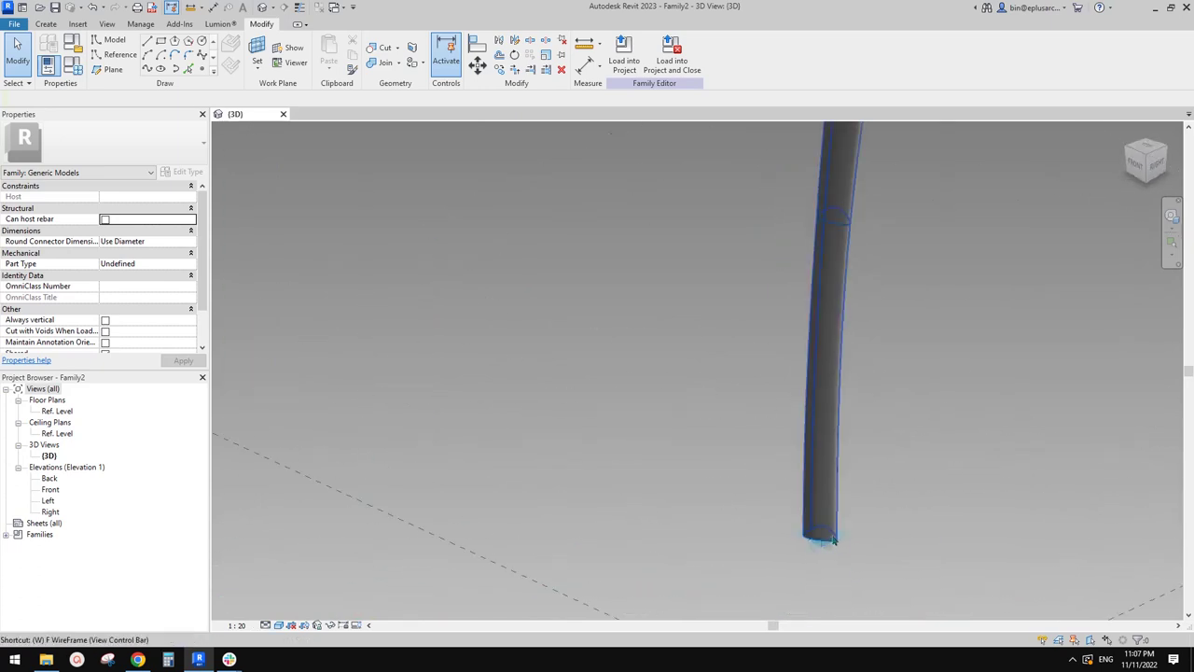
key(w)
key(f)
scroll(835, 533, up, 3)
scroll(826, 546, up, 2)
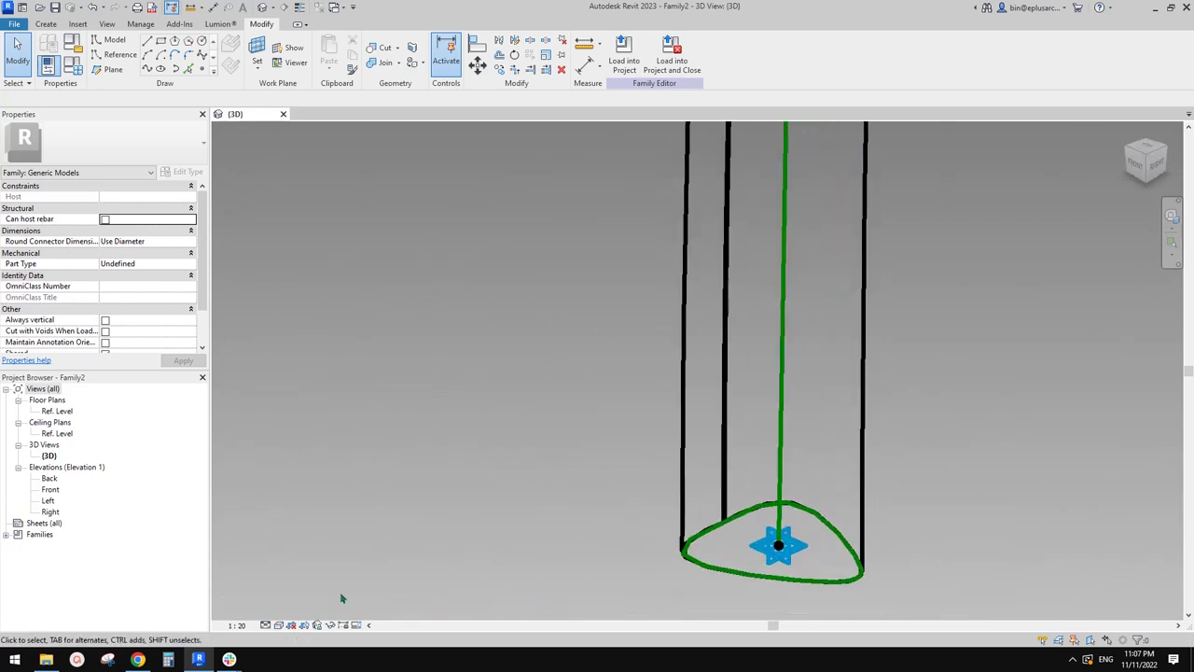
click(137, 659)
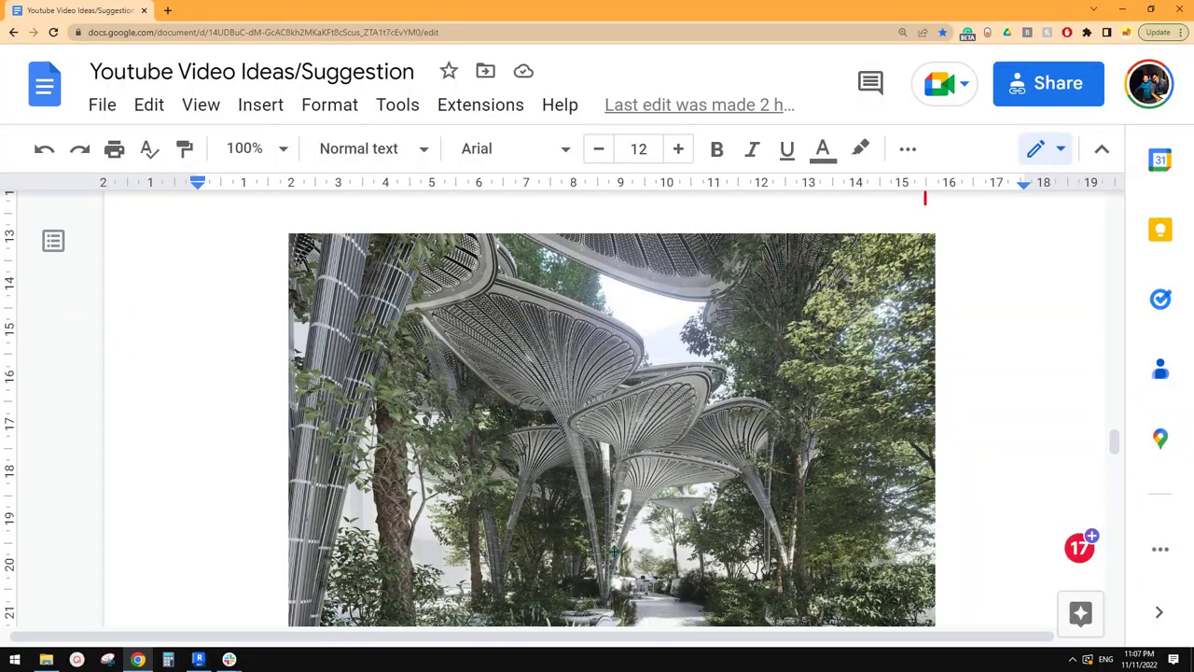
click(198, 660)
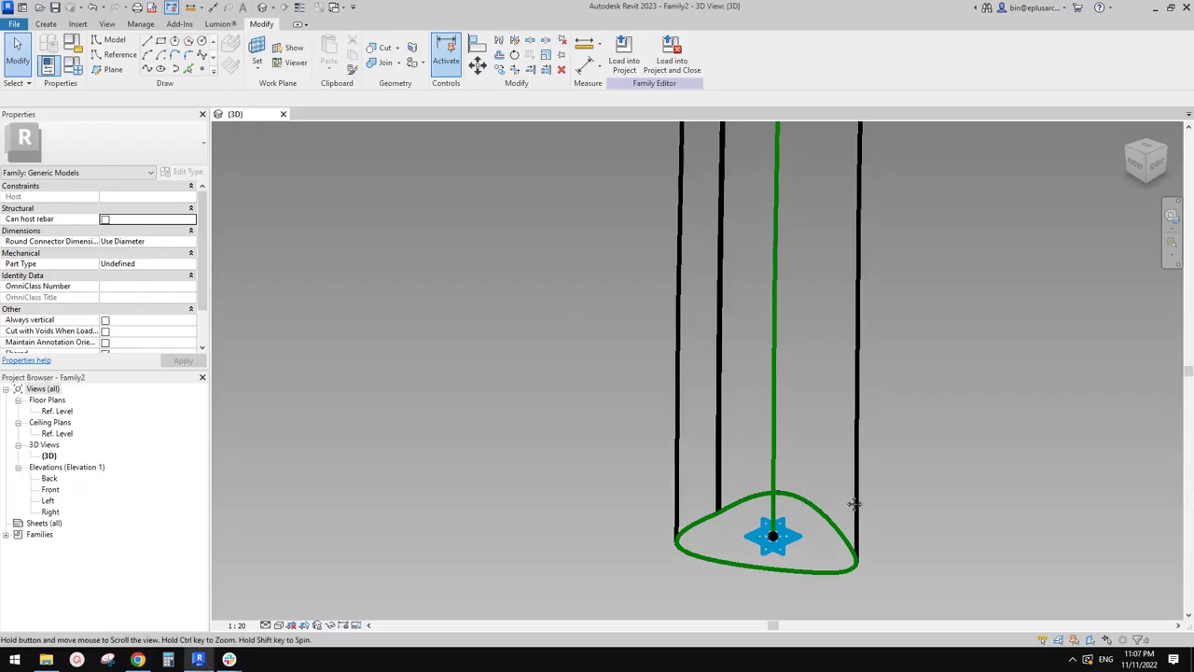
Shrink the stem's base loop about the stem's start point with the Scale tool
key(Tab)
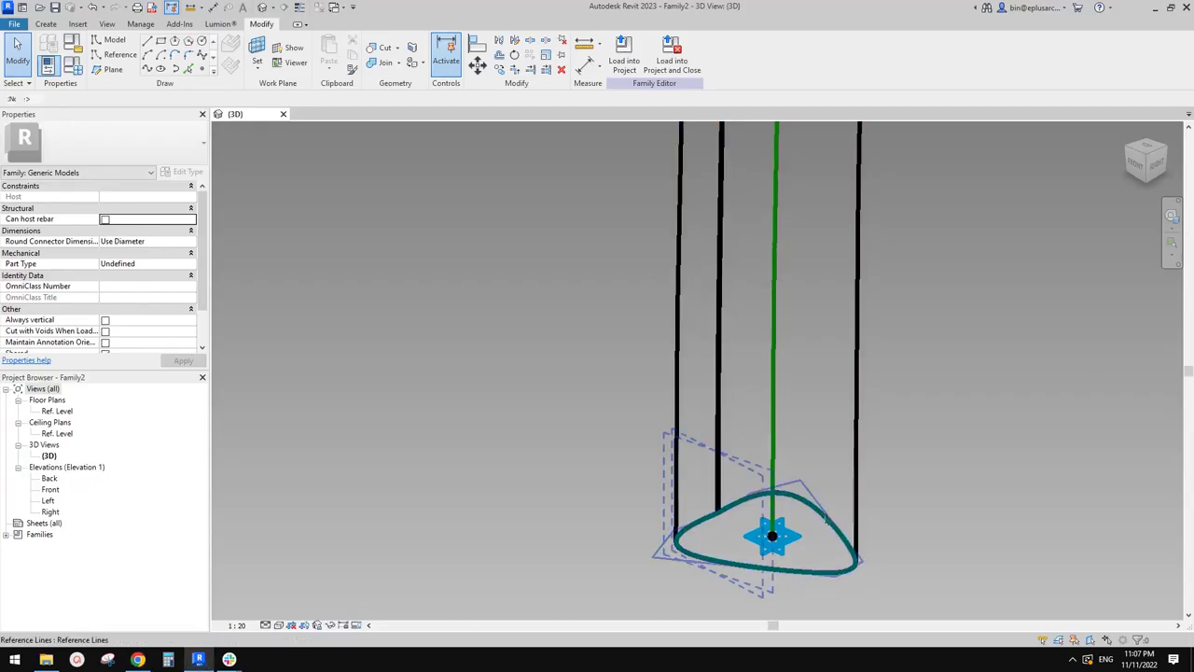
click(824, 522)
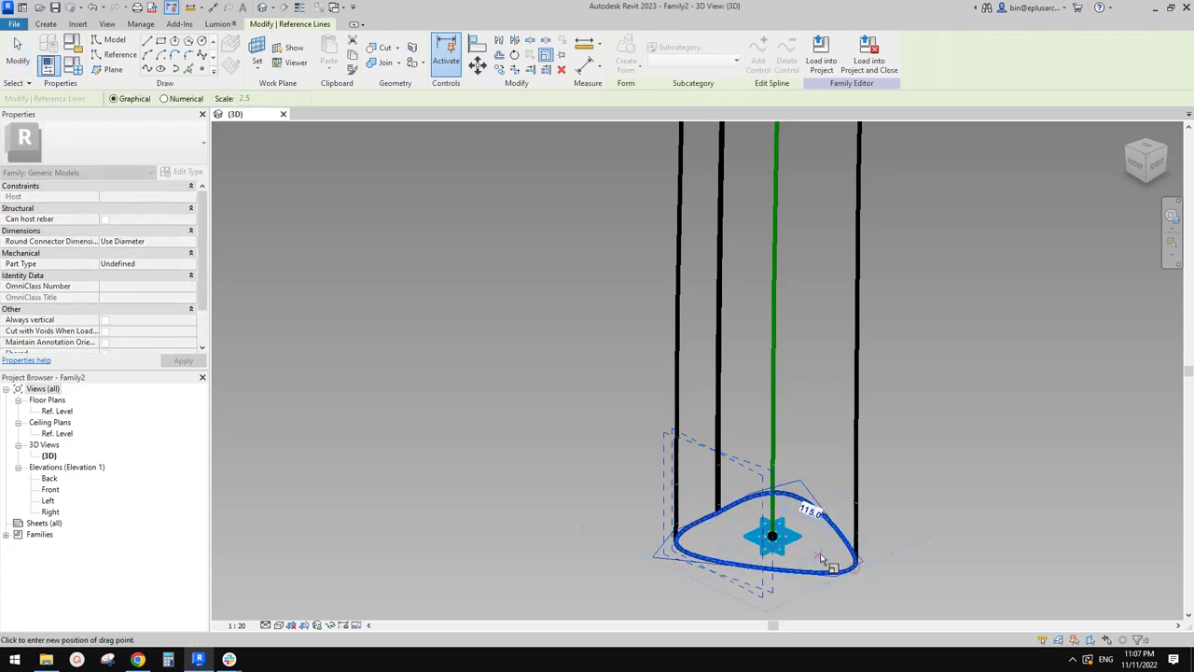
click(820, 555)
click(830, 552)
scroll(827, 542, down, 4)
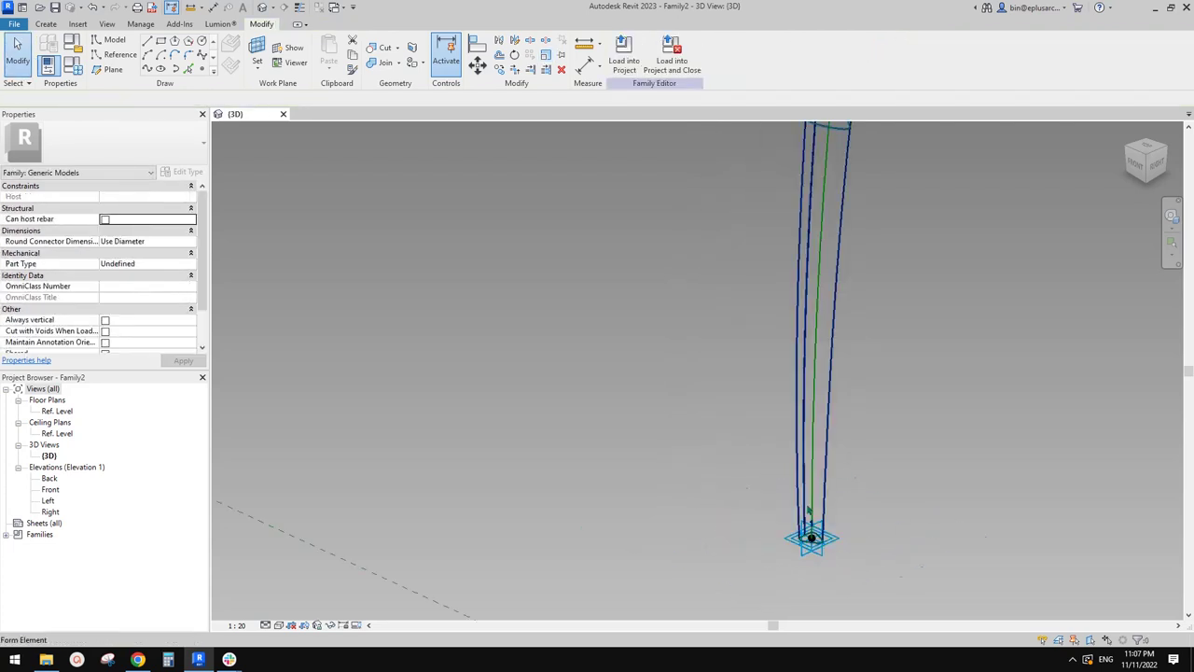
Shrink the mid-stem loop about its host point with the Scale tool
scroll(821, 504, up, 6)
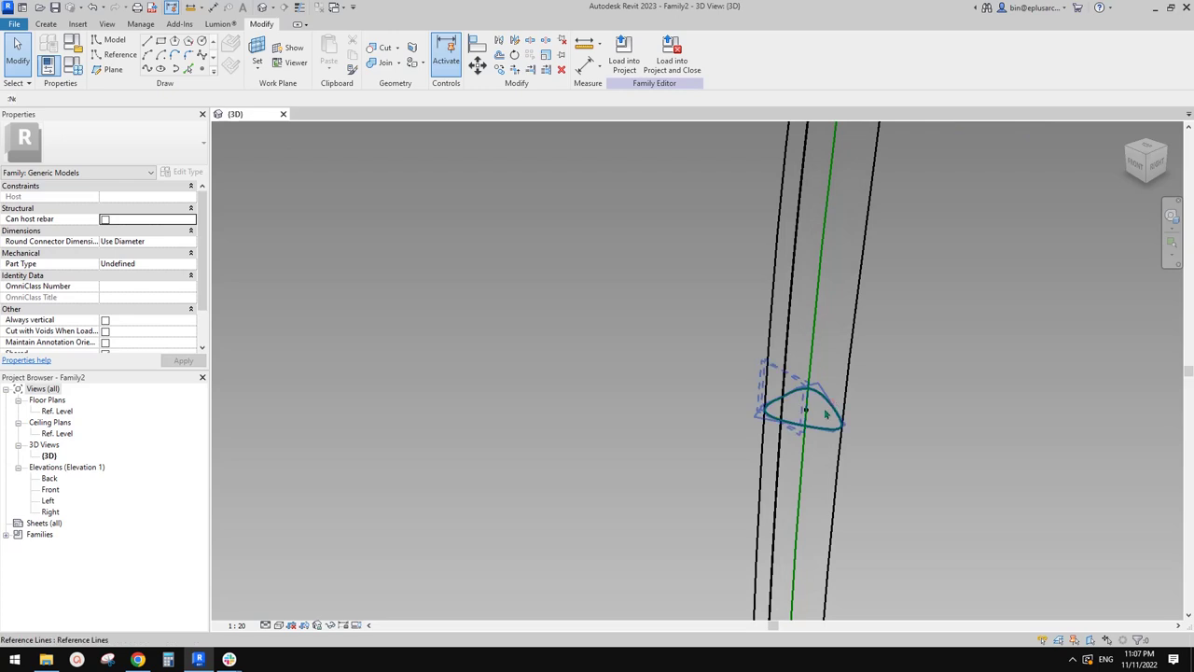
click(826, 414)
click(829, 425)
Scale the lower neck loop down about its host point by a factor of 0.5
middle_drag(885, 131, 816, 429)
scroll(822, 281, up, 2)
click(838, 265)
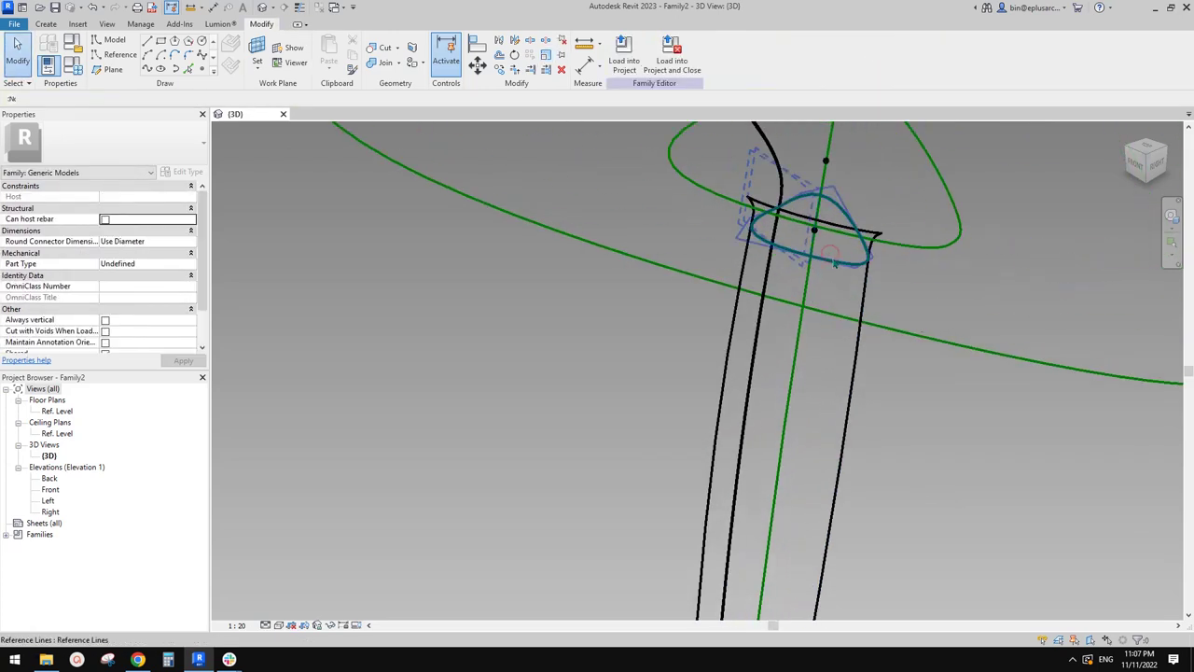
click(839, 265)
key(r)
key(e)
click(814, 230)
click(868, 269)
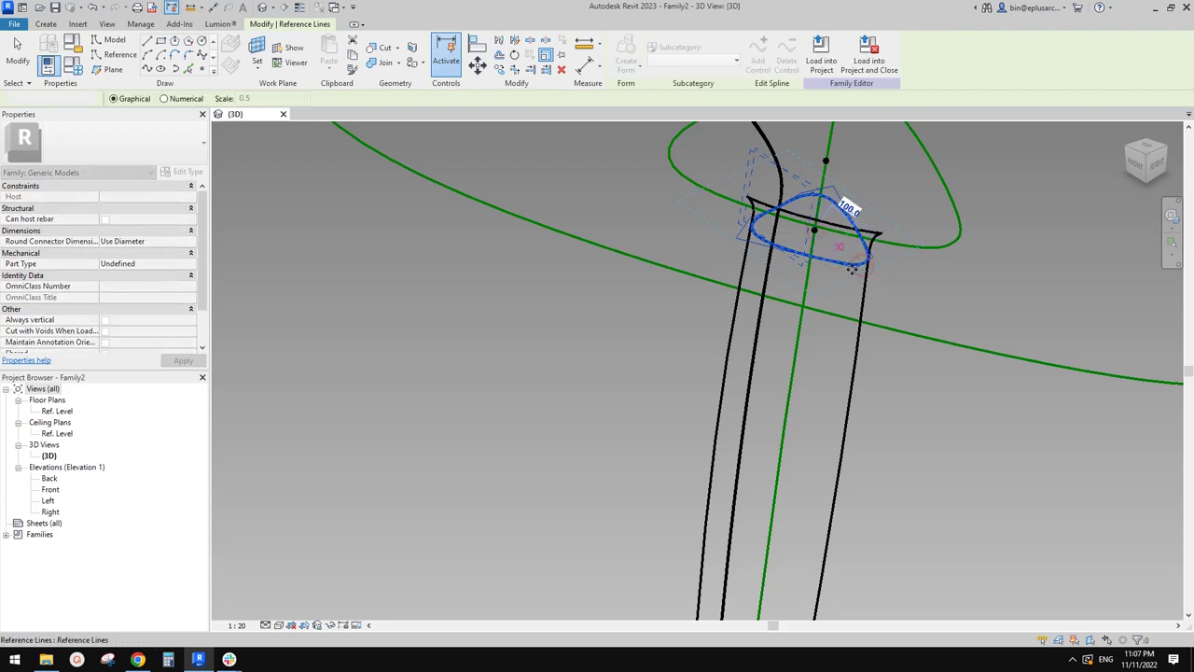
drag(851, 269, 852, 271)
scroll(858, 279, down, 2)
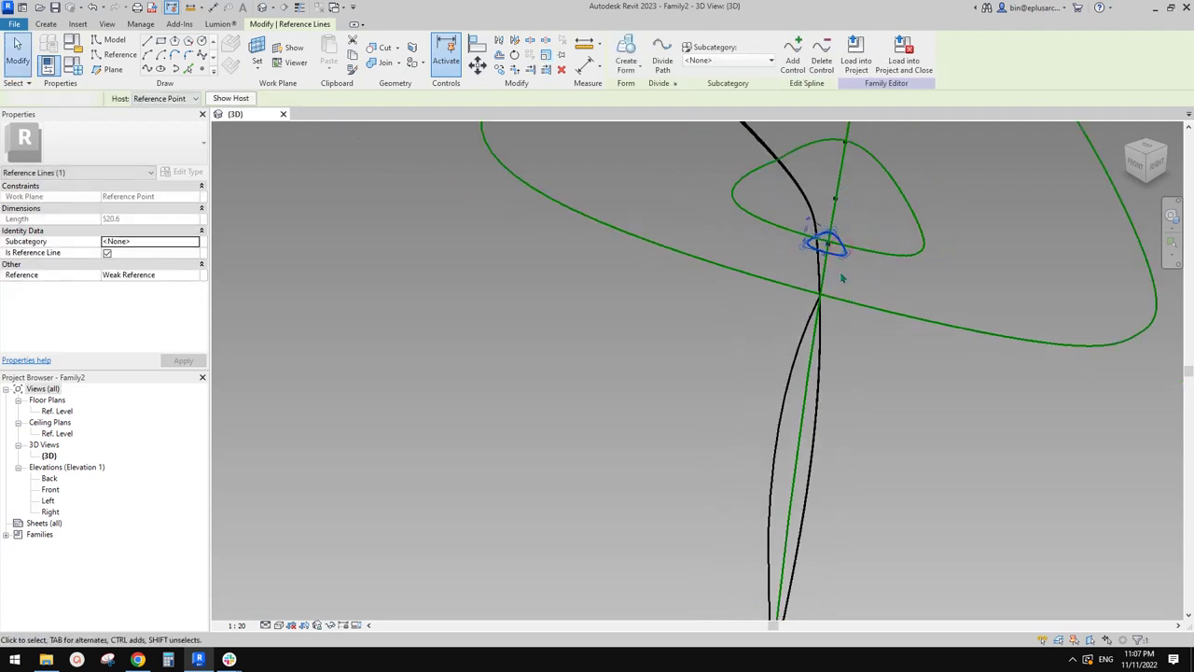
click(842, 277)
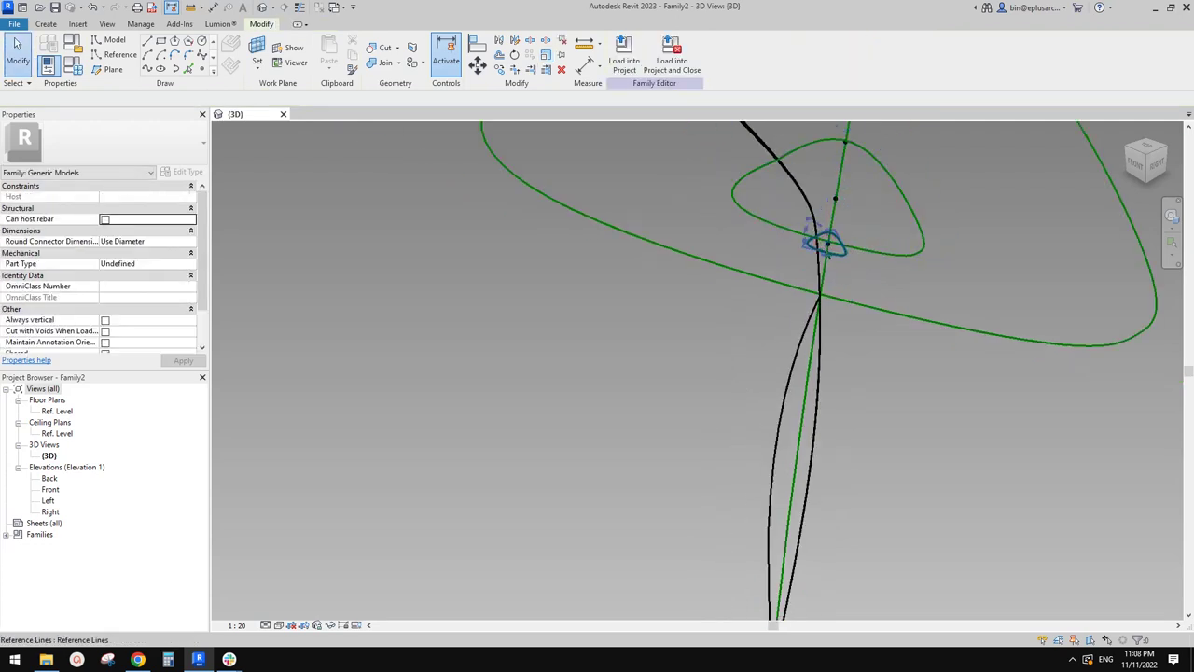
Slide the lower neck loop's host point down the stem to a normalized curve parameter of about 0.8857
shift+middle_drag(828, 244, 827, 261)
mouse_move(827, 250)
mouse_down()
mouse_move(826, 372)
mouse_move(830, 262)
mouse_up()
scroll(897, 331, down, 3)
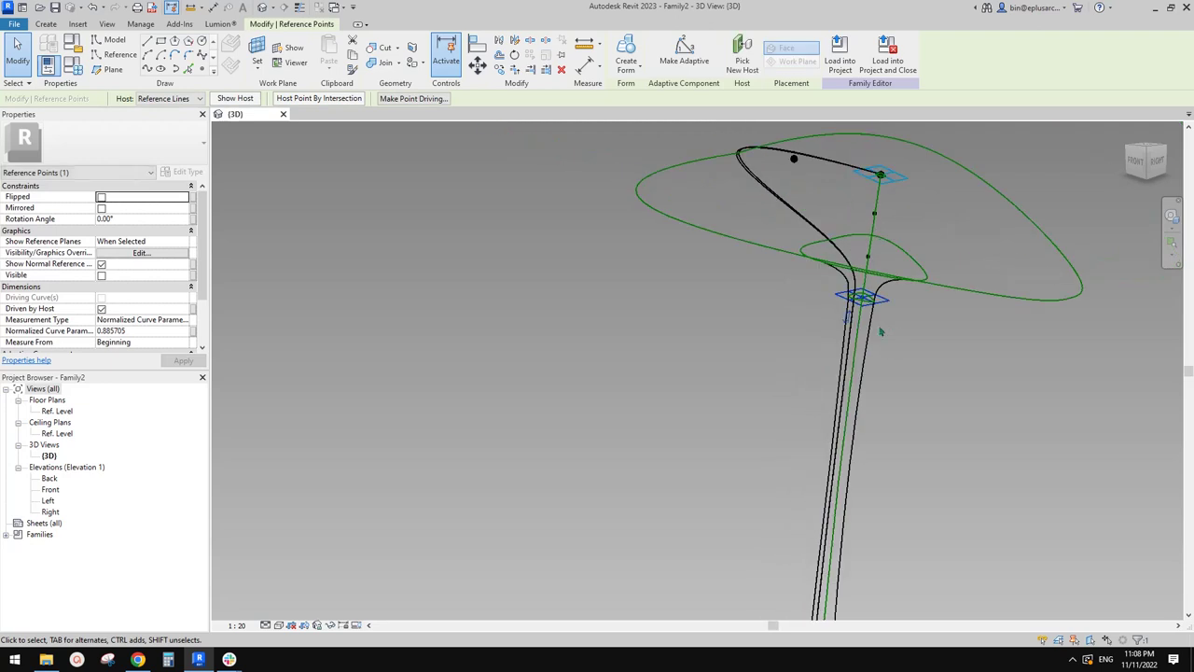
scroll(910, 350, down, 2)
middle_drag(910, 352, 885, 268)
click(885, 268)
Inspect the shaded canopy and neck from the side and below, and compare them with the reference photo in the Chrome document
scroll(884, 269, down, 2)
mouse_move(858, 363)
shift+middle_down()
mouse_move(747, 366)
mouse_move(925, 298)
mouse_move(1005, 283)
mouse_move(727, 195)
mouse_move(448, 202)
mouse_move(675, 237)
mouse_move(793, 203)
shift+middle_up()
scroll(903, 207, up, 4)
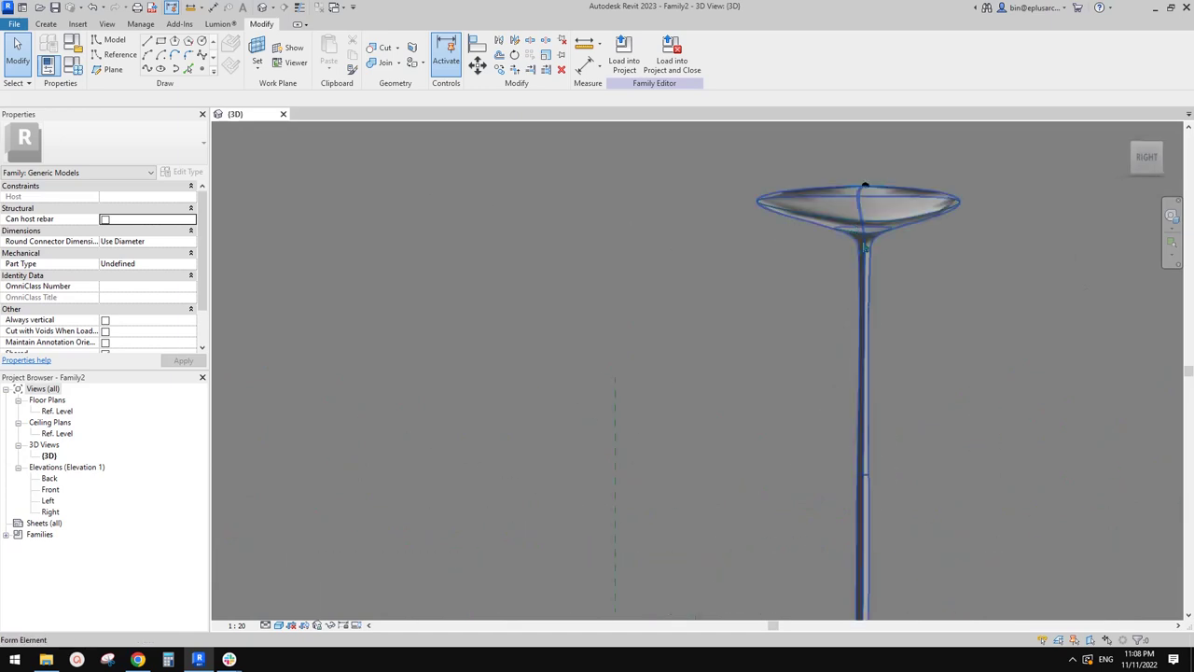
shift+middle_drag(908, 206, 935, 193)
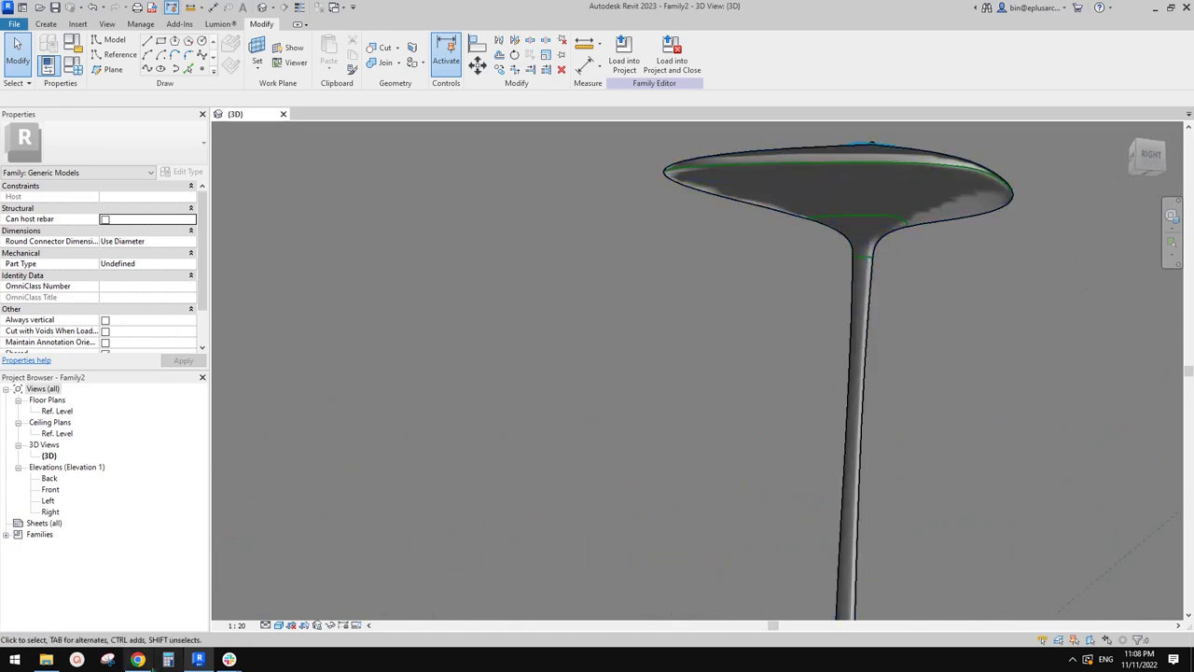
click(140, 659)
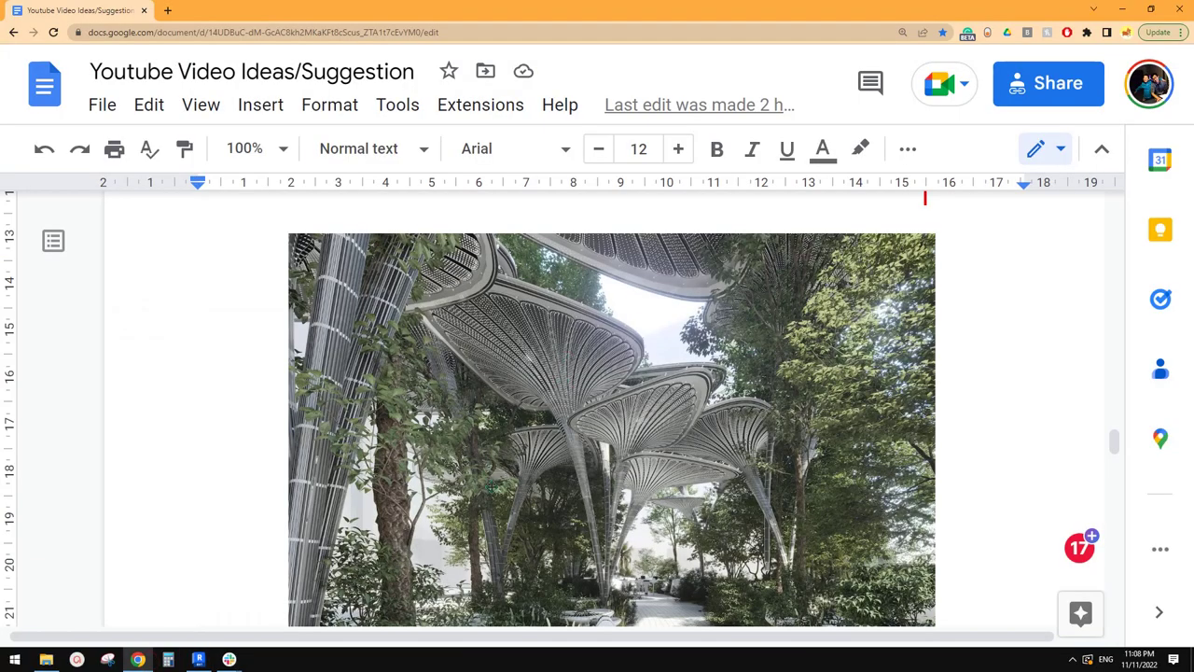
click(199, 660)
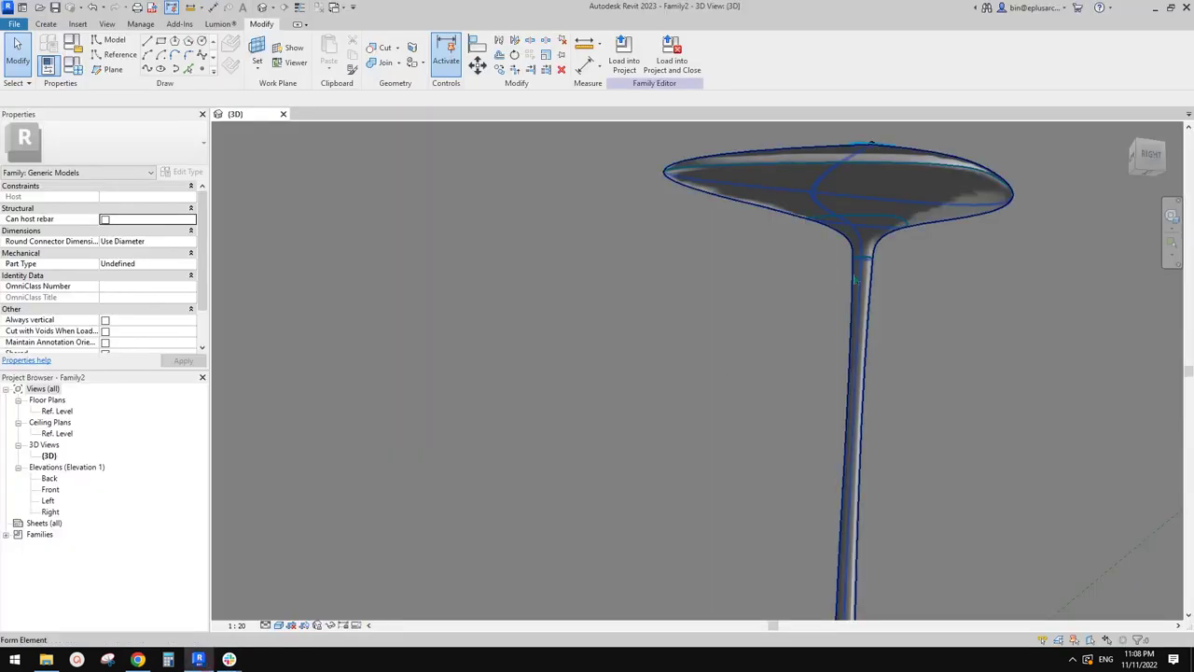
click(886, 214)
shift+middle_drag(887, 215, 898, 199)
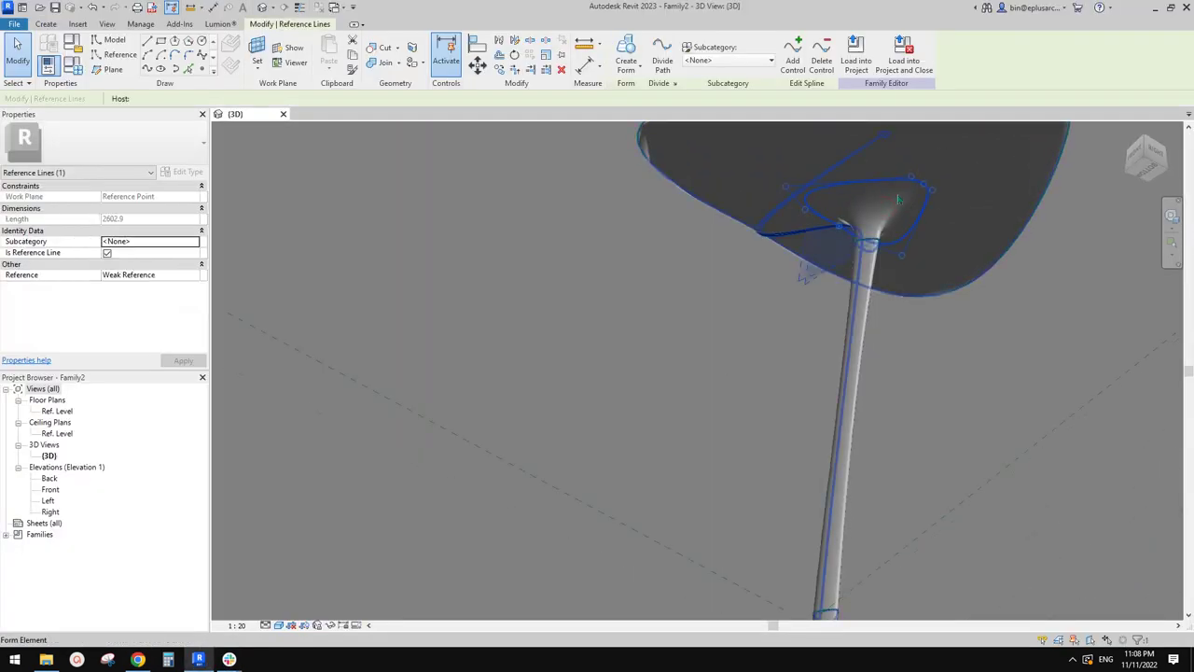
click(923, 194)
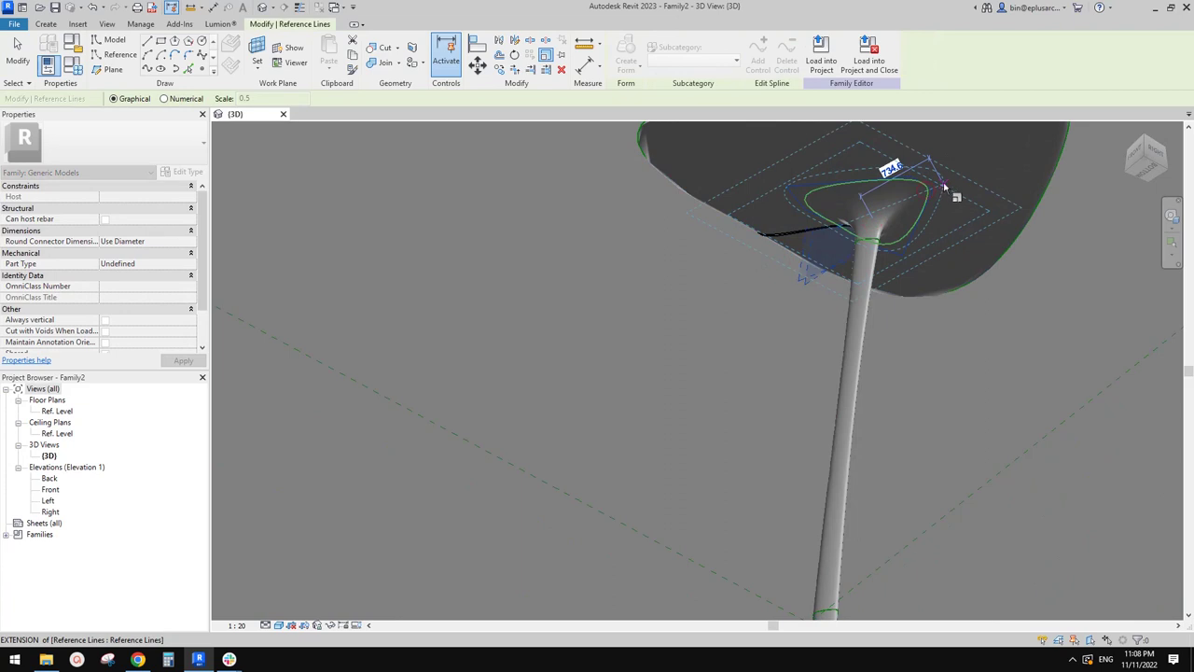
key(Escape)
key(Escape)
Return to wireframe display and scale the small canopy loop above the neck about its host point
key(ctrl+z)
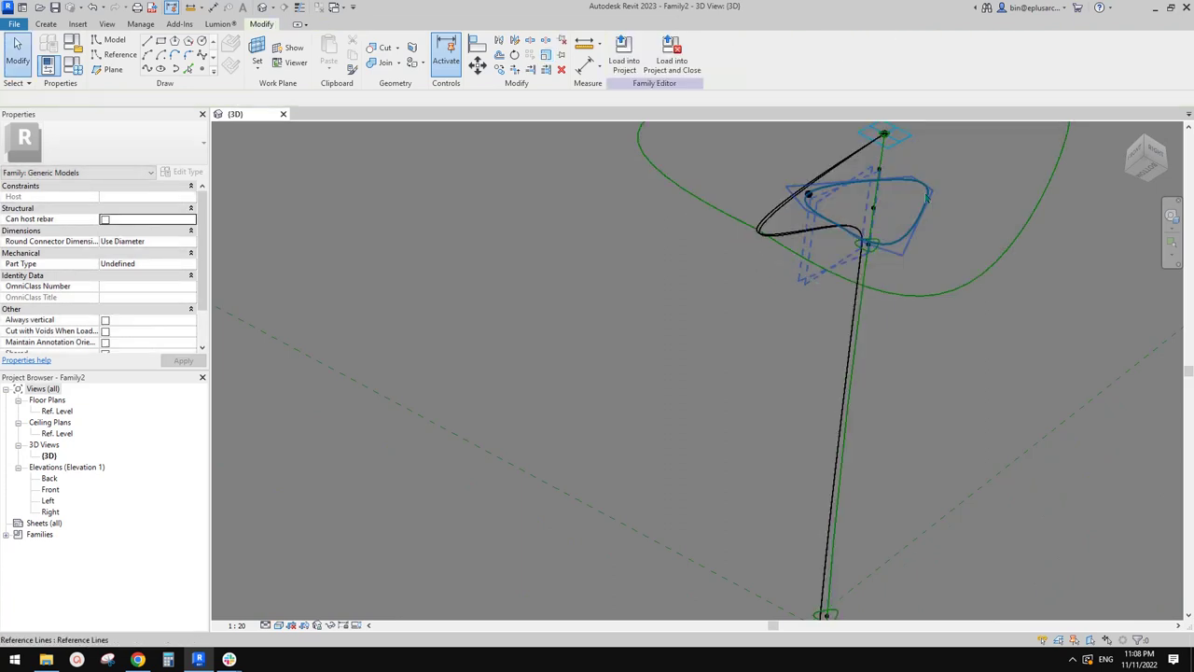
click(927, 195)
shift+middle_drag(928, 195, 864, 309)
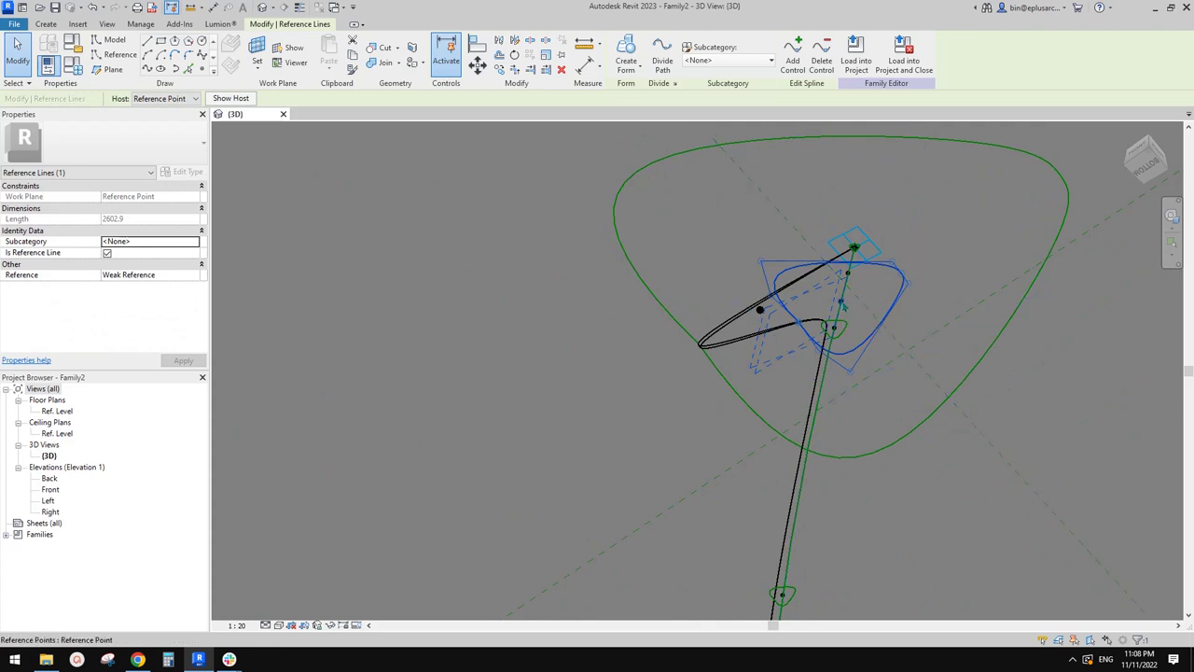
middle_drag(843, 306, 840, 309)
key(r)
key(e)
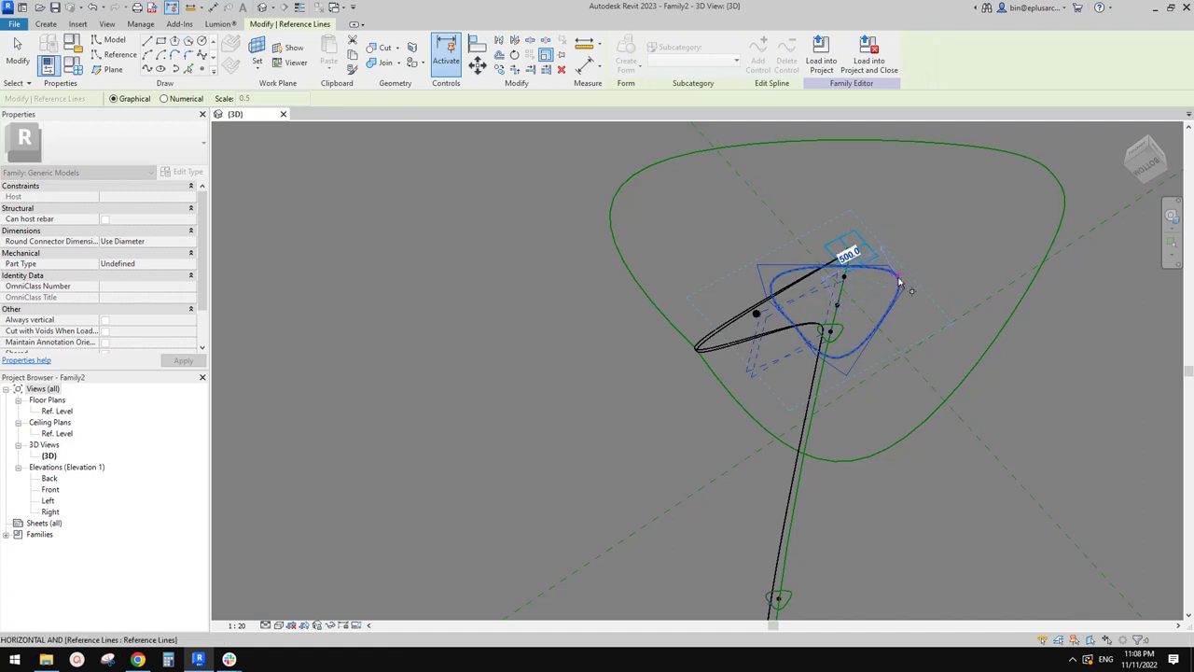
Enlarge the middle profile beneath the large cap profile by scaling it graphically from its host point
click(919, 272)
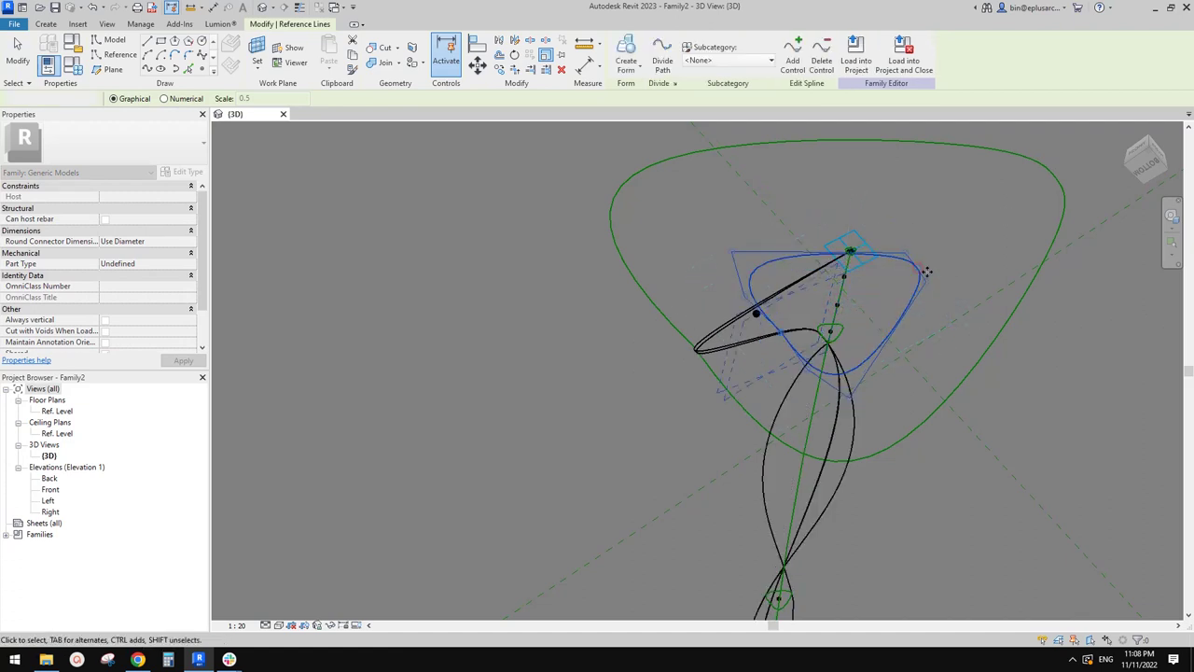
shift+middle_drag(924, 270, 914, 482)
click(871, 373)
shift+middle_drag(868, 378, 847, 429)
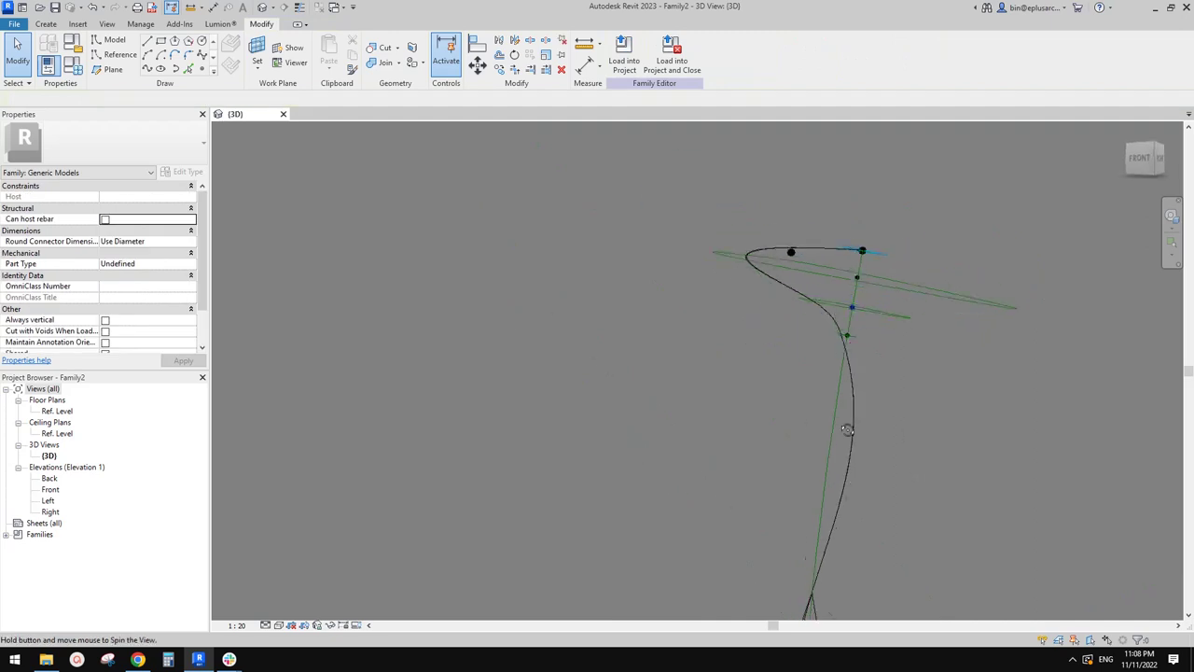
Adjust the position of the middle profile's reference point along the central reference line
shift+middle_drag(853, 322, 808, 413)
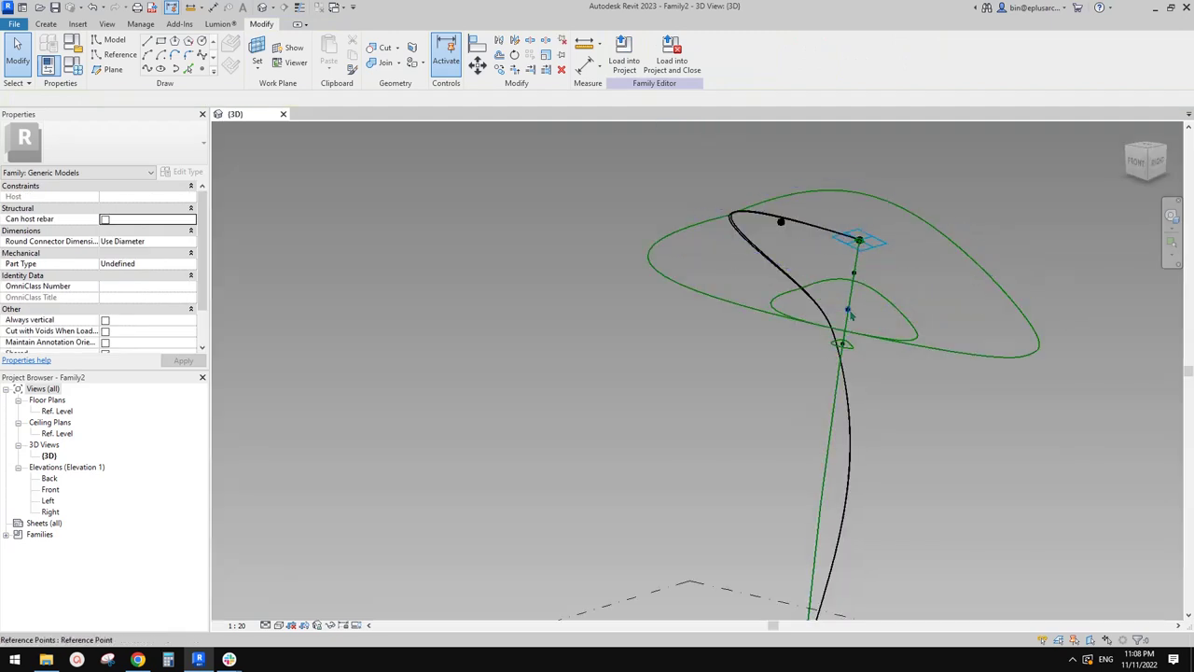
shift+middle_drag(852, 315, 894, 320)
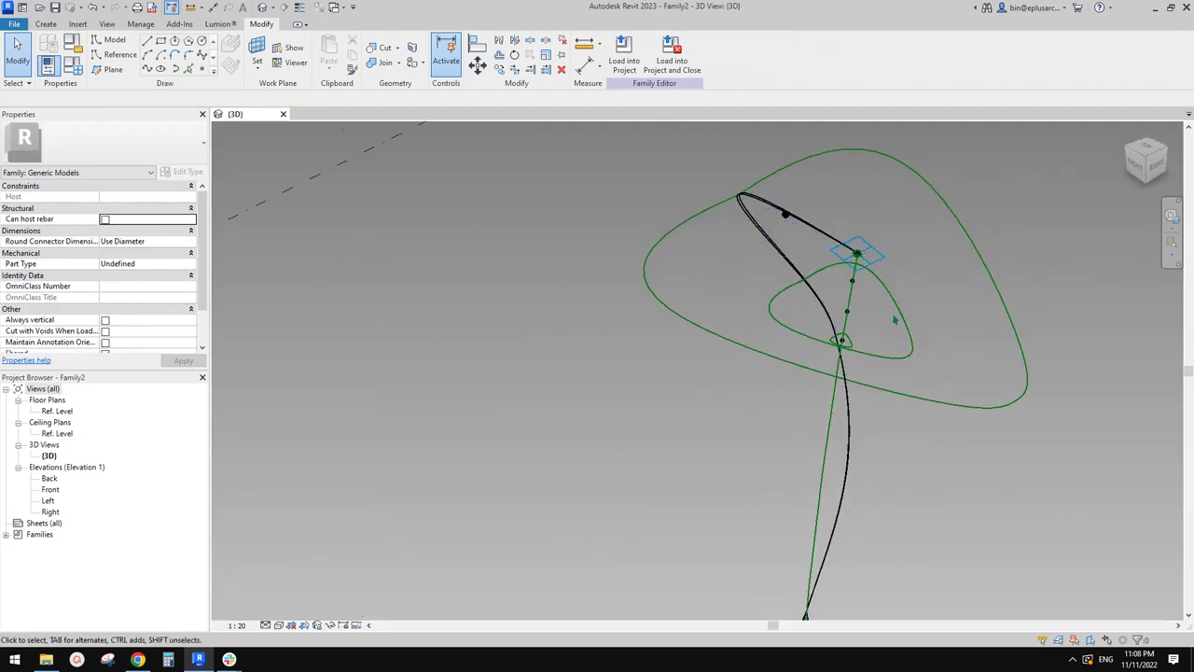
click(808, 281)
click(856, 256)
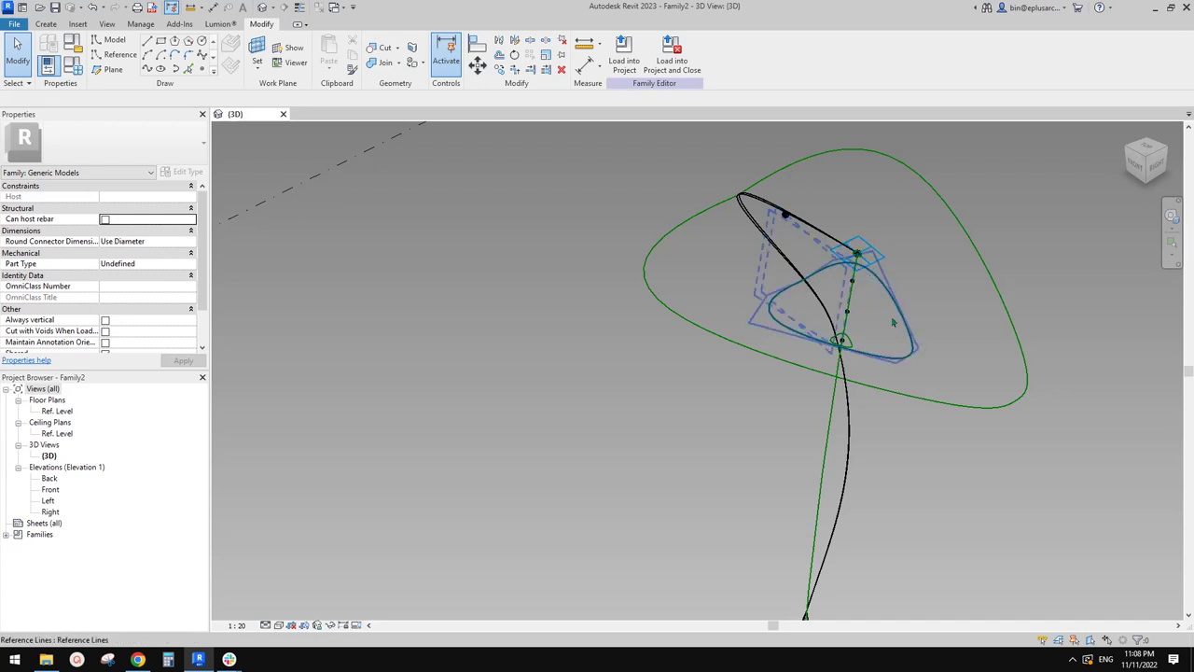
shift+middle_drag(893, 322, 851, 314)
shift+middle_drag(756, 270, 744, 277)
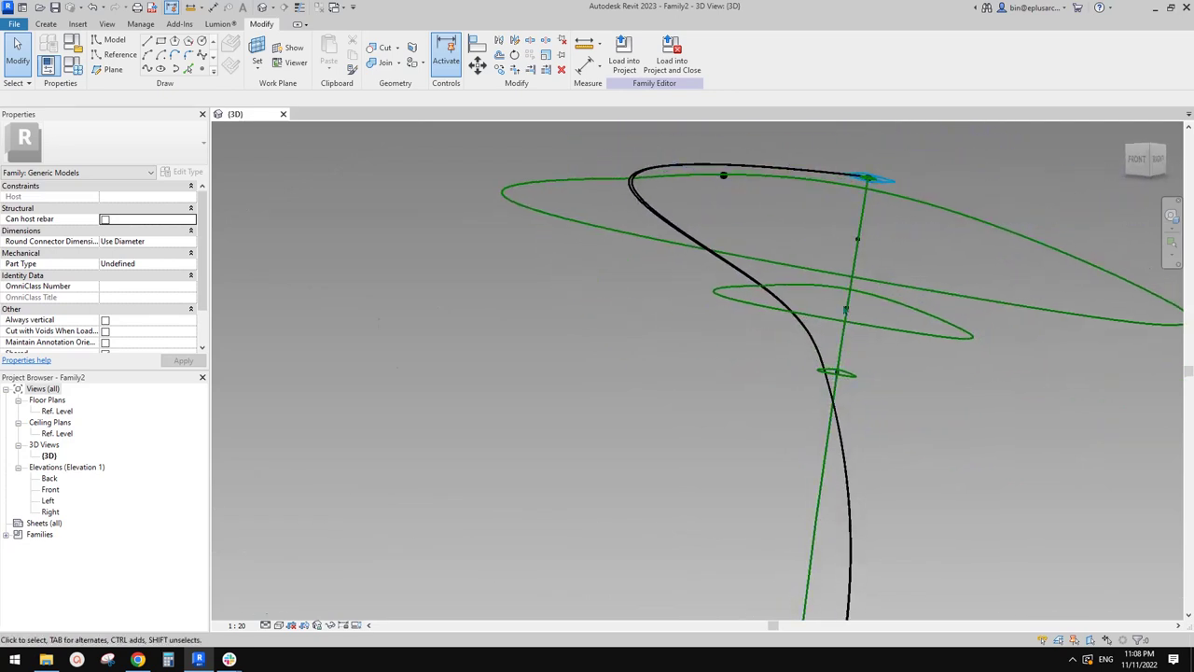
mouse_move(848, 313)
mouse_down()
mouse_move(821, 363)
mouse_move(827, 450)
mouse_up()
Switch the 3D view to the Shaded visual style and inspect the form from below
key(s)
key(d)
scroll(880, 395, down, 3)
mouse_move(885, 398)
middle_down()
mouse_move(830, 293)
mouse_move(736, 277)
mouse_move(672, 230)
mouse_move(834, 250)
middle_up()
scroll(828, 291, down, 3)
click(672, 230)
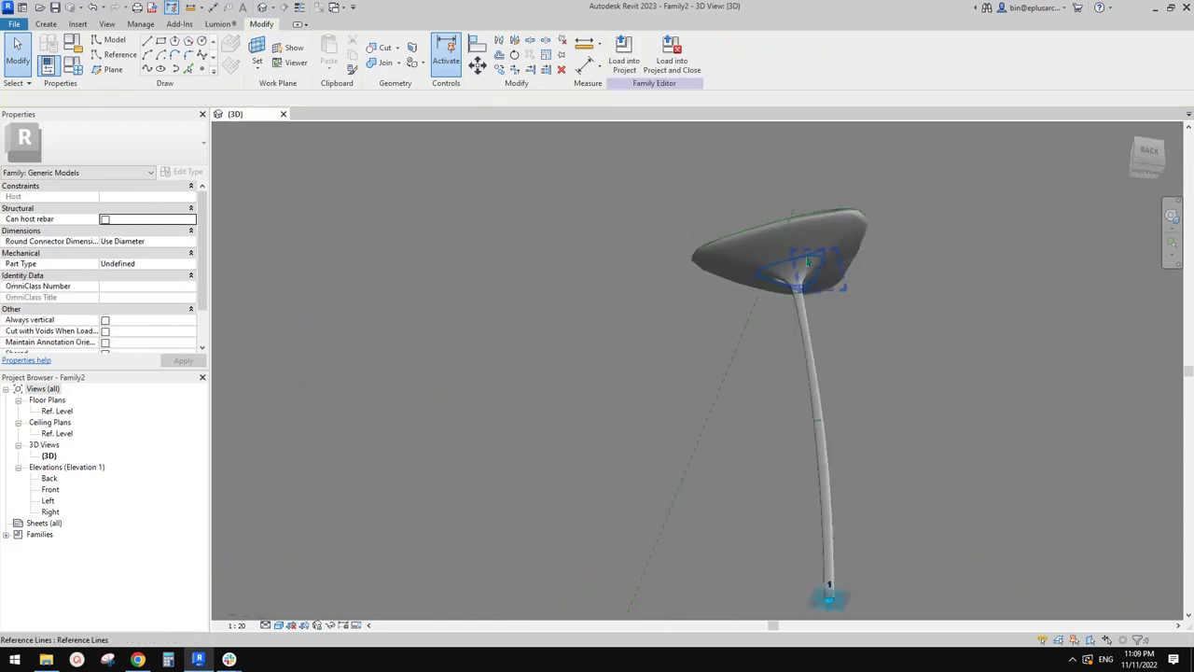
Select the small profile at the upper end of the stem and scale it up graphically
scroll(821, 250, up, 3)
shift+middle_drag(794, 293, 904, 286)
scroll(815, 306, up, 4)
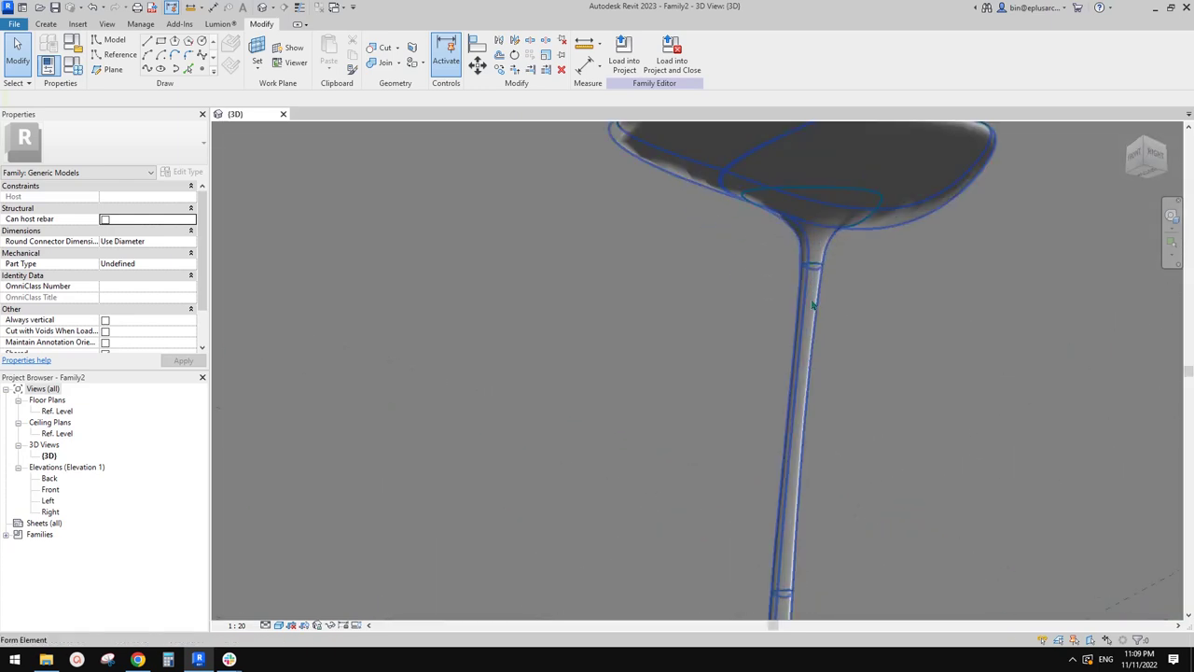
key(Tab)
click(824, 280)
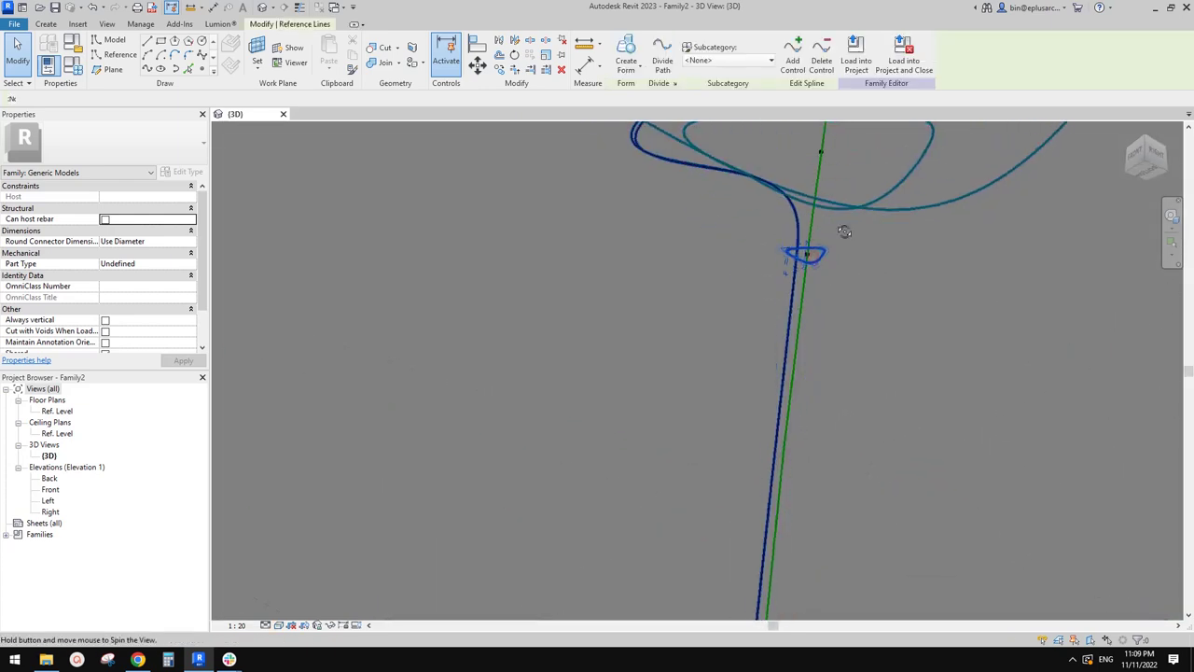
key(r)
key(e)
scroll(811, 259, up, 2)
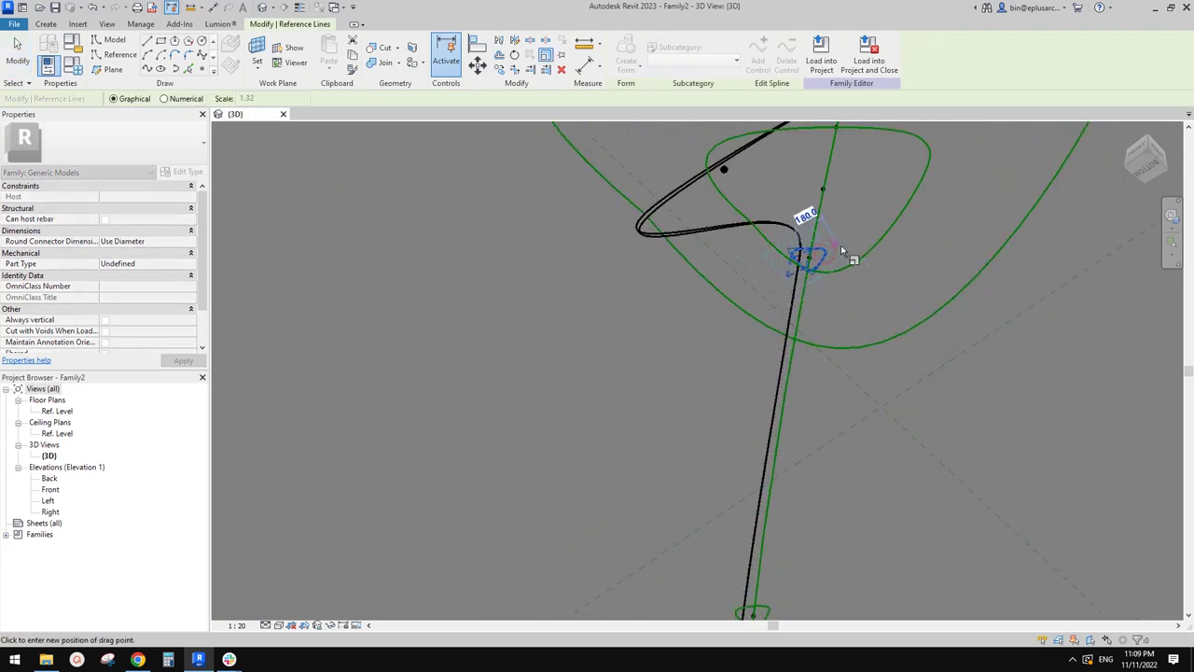
click(844, 246)
key(Escape)
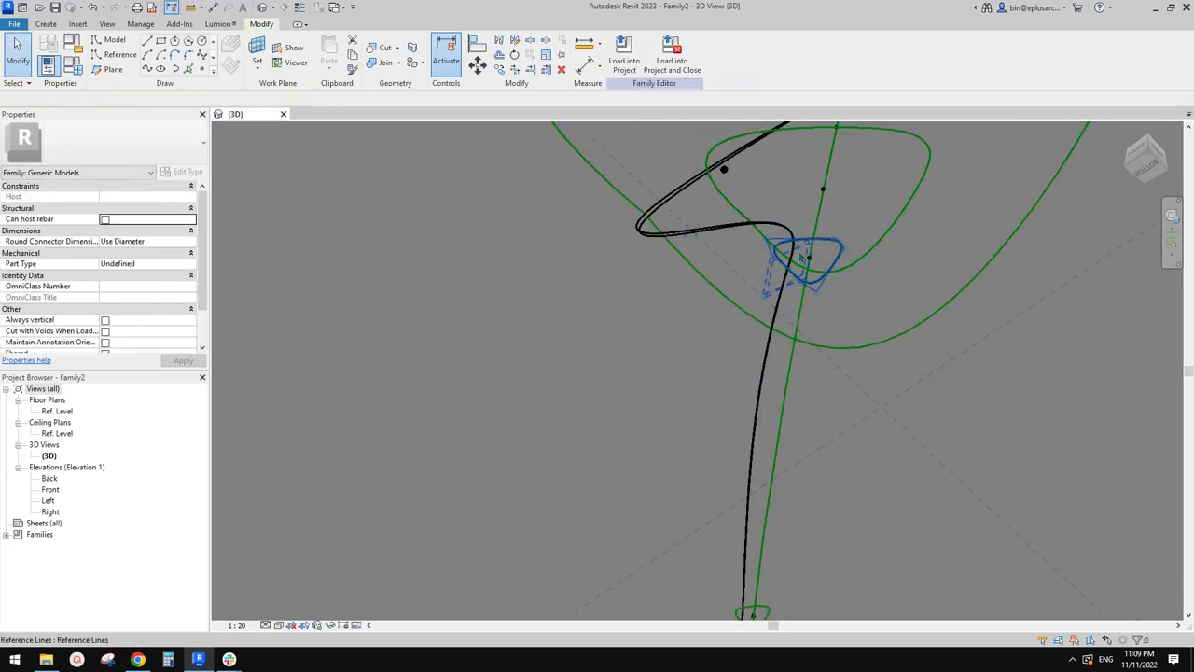
Move the reference point of the upper stem profile slightly upward along the central line, towards the cap
mouse_move(795, 210)
shift+middle_down()
mouse_move(821, 285)
mouse_move(931, 397)
mouse_move(843, 382)
mouse_move(793, 296)
shift+middle_up()
scroll(835, 370, up, 2)
scroll(793, 292, down, 3)
scroll(814, 238, up, 2)
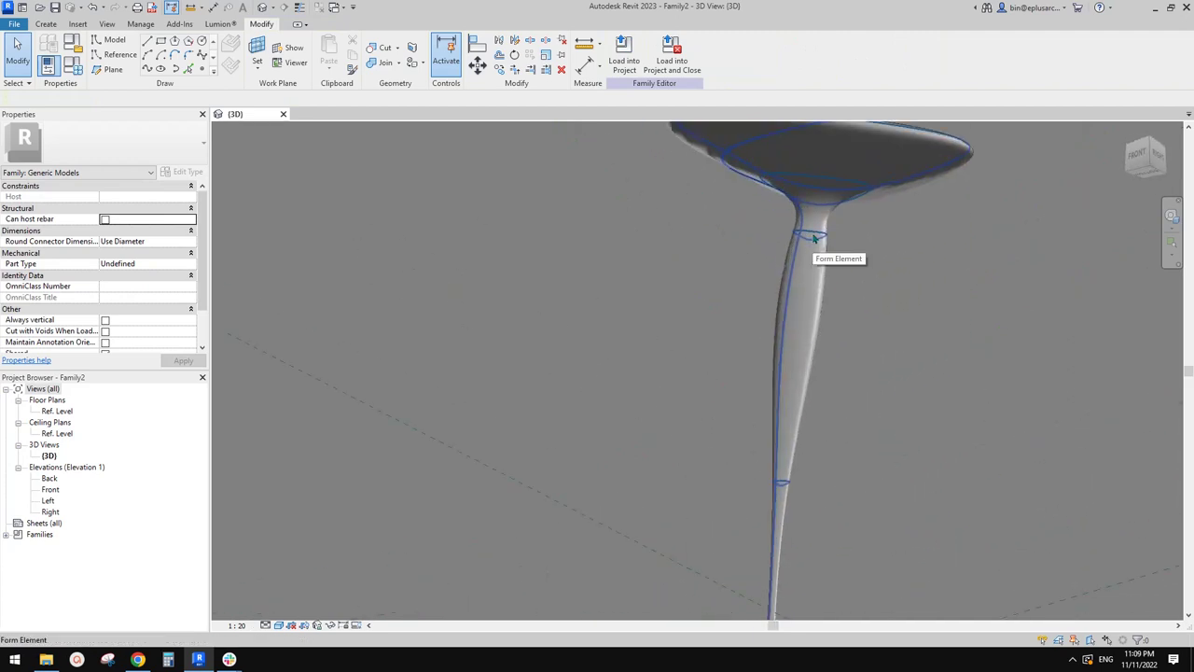
scroll(814, 239, up, 3)
drag(813, 236, 816, 221)
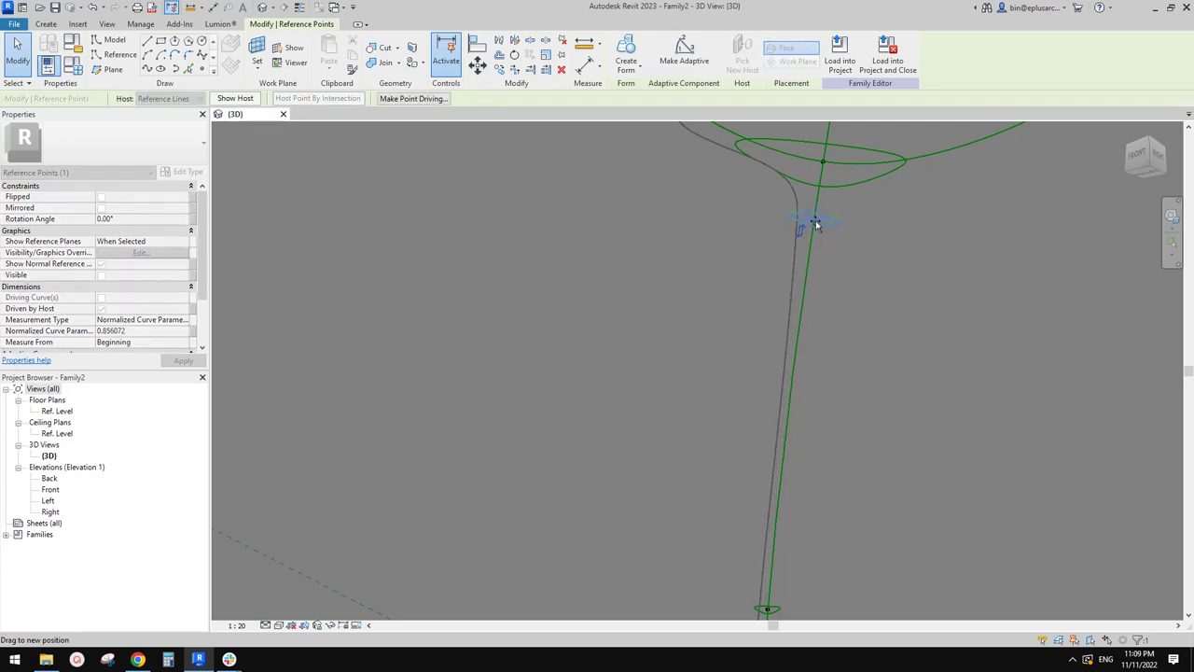
click(861, 283)
Move the mid-stem profile's reference point upward along the central line, to a normalized curve parameter of about 0.585
scroll(863, 291, down, 3)
shift+middle_drag(864, 295, 783, 331)
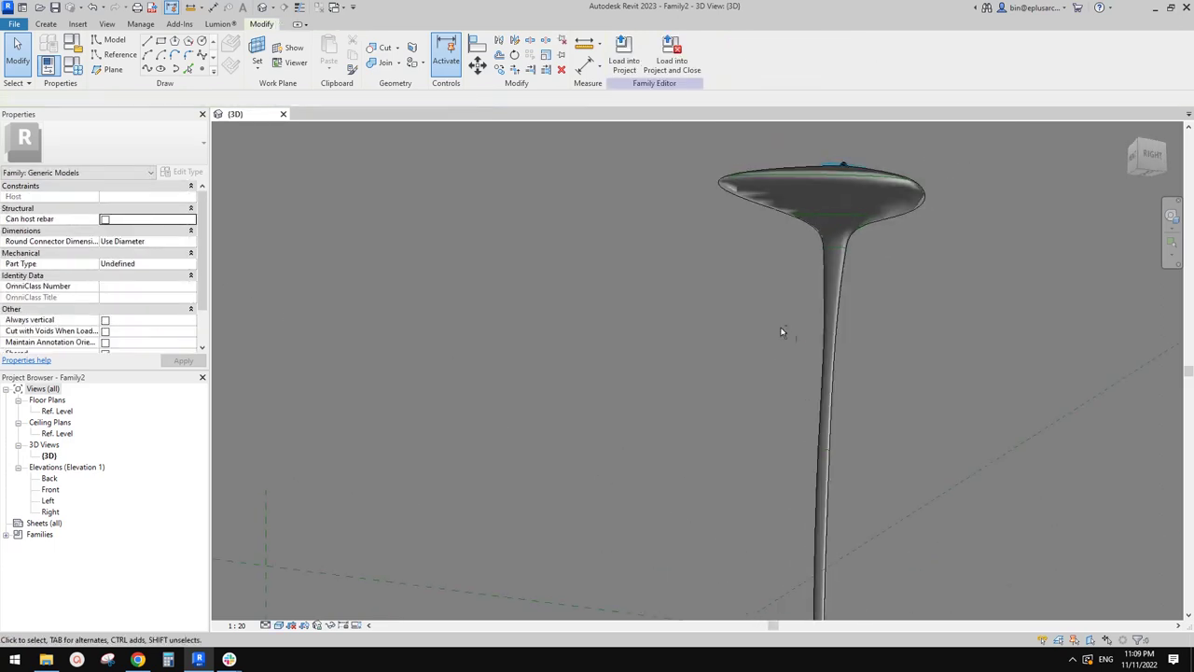
shift+middle_drag(814, 369, 903, 439)
scroll(817, 463, up, 5)
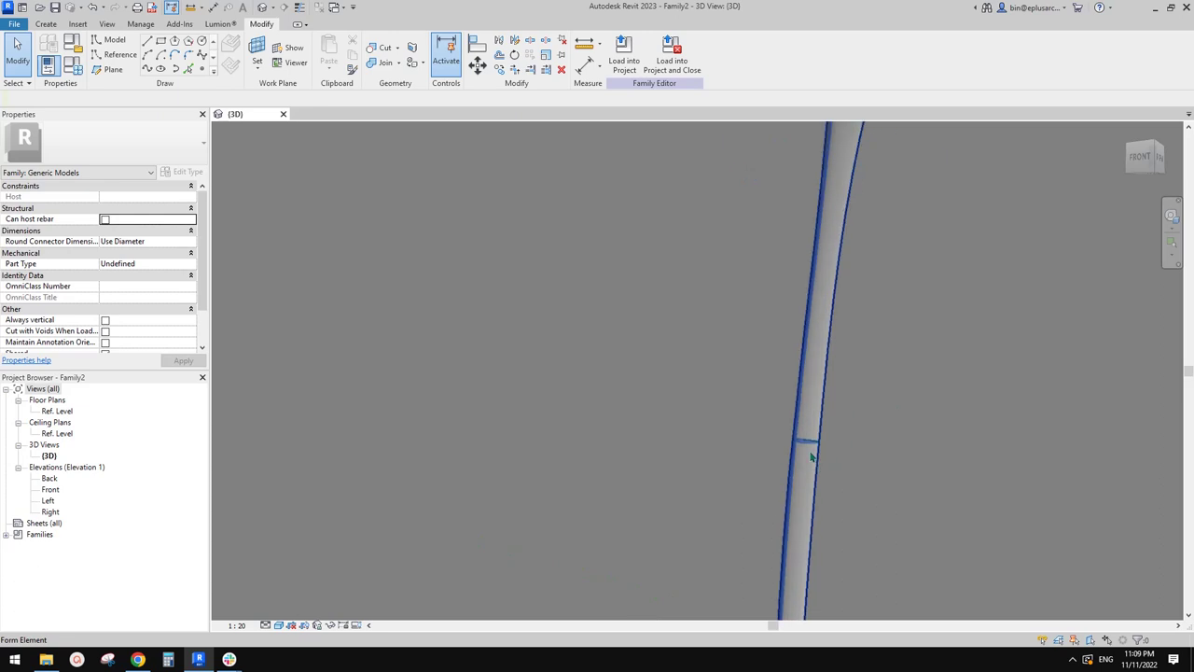
shift+middle_drag(810, 450, 817, 373)
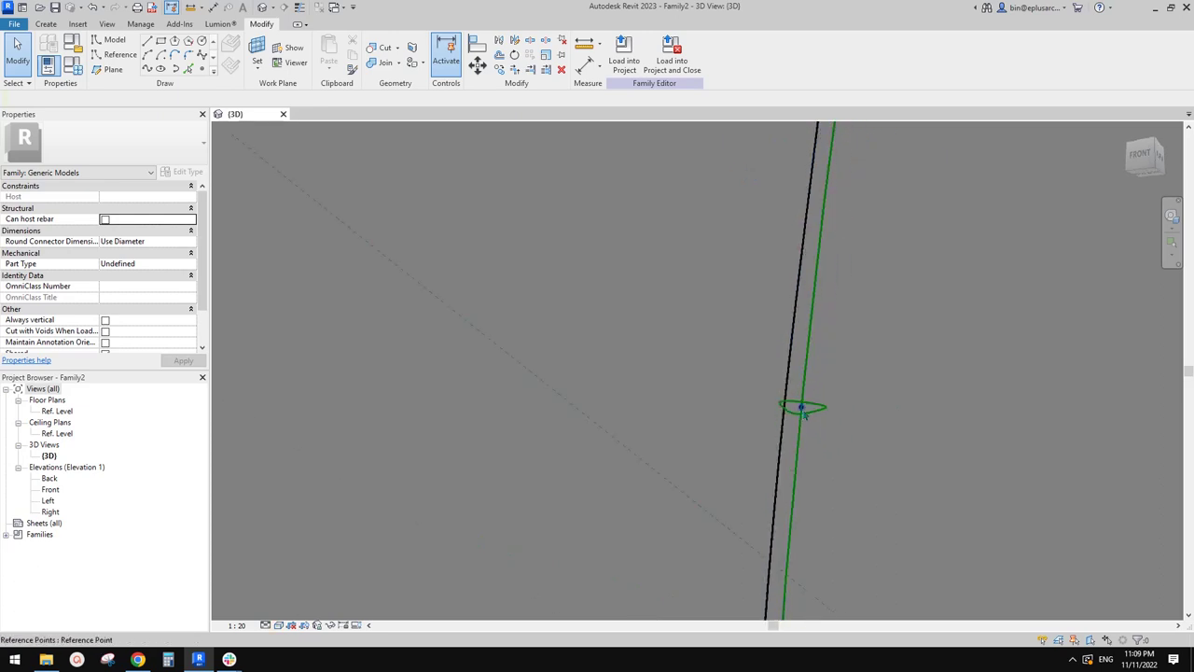
click(822, 226)
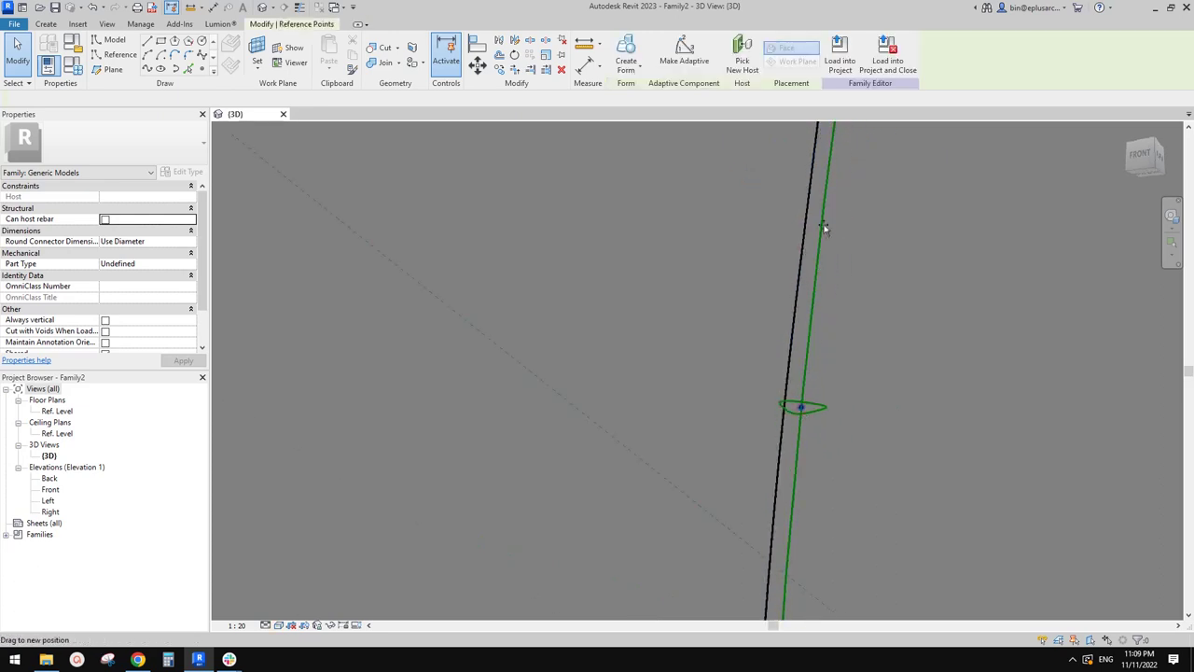
scroll(844, 336, down, 3)
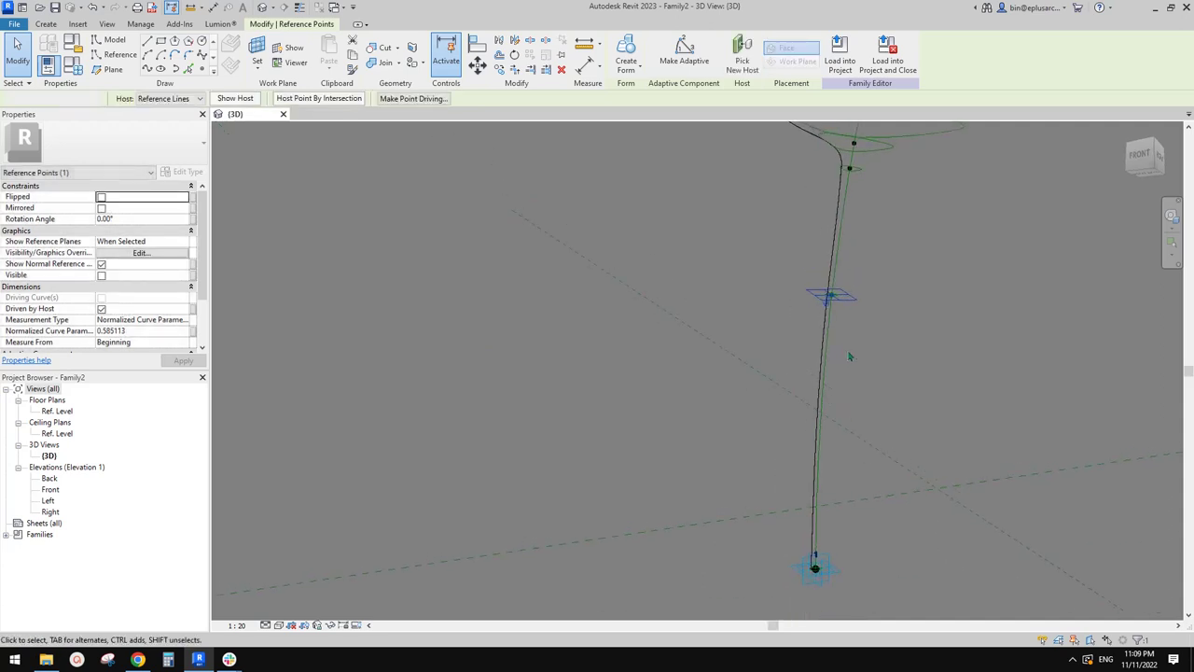
key(Escape)
shift+middle_drag(880, 349, 874, 396)
scroll(855, 334, up, 2)
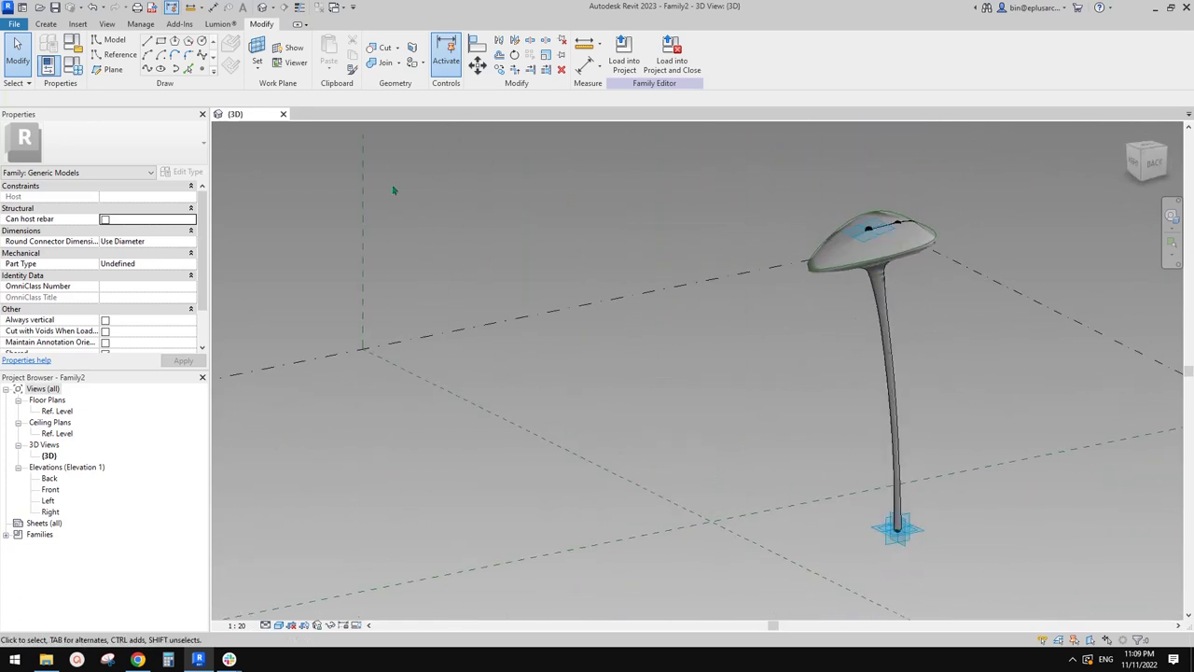
Set the height parameter h to 5000 in the family types and apply it
click(73, 63)
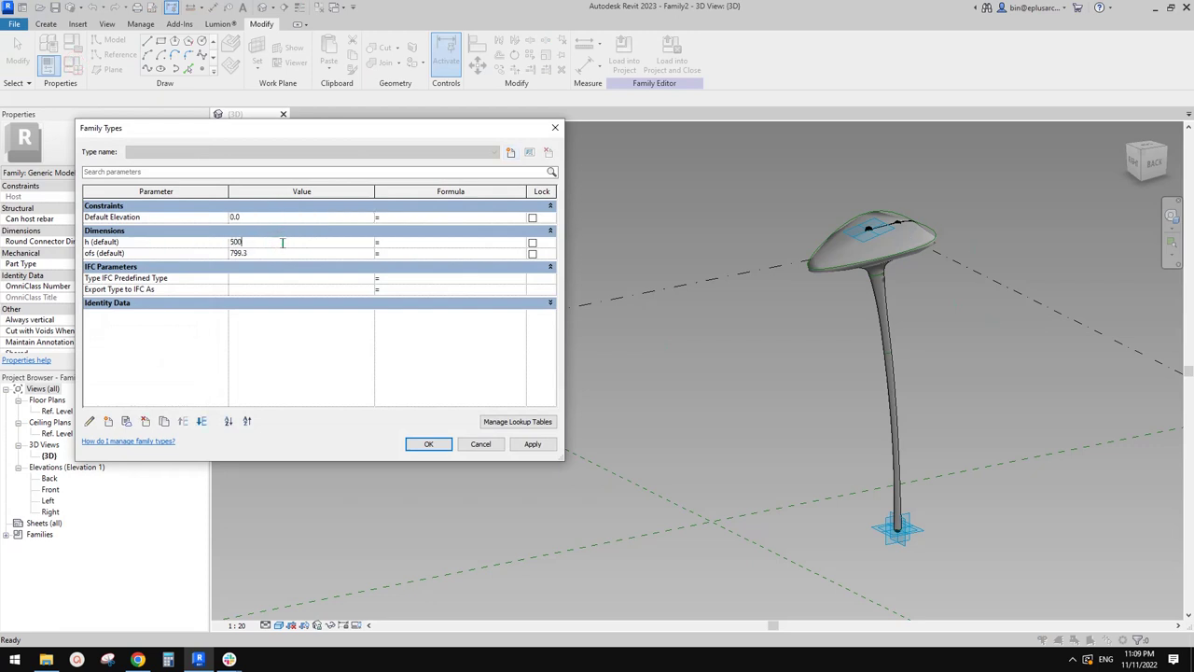
click(533, 444)
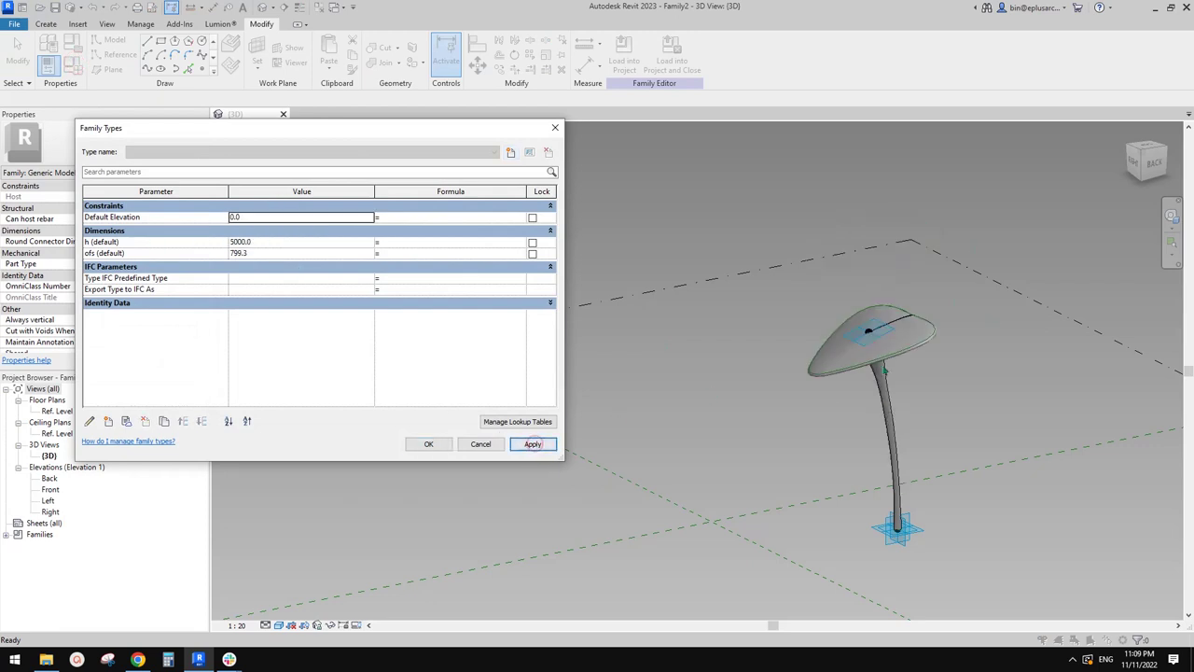
click(441, 444)
shift+middle_drag(440, 444, 802, 425)
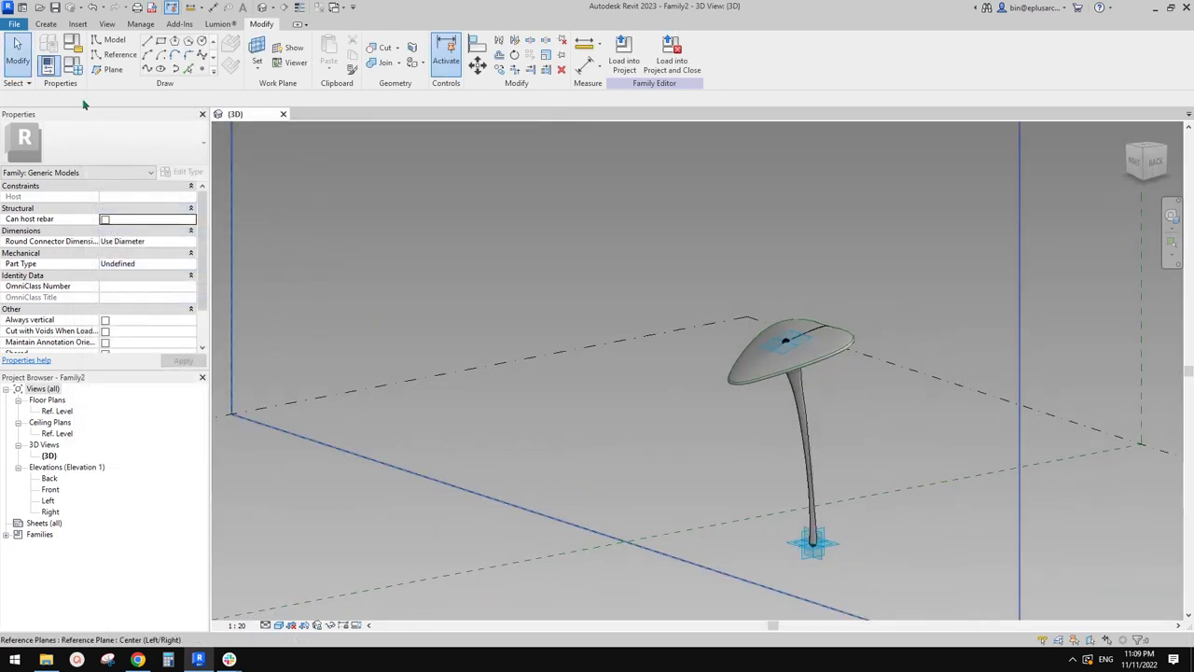
Flex the ofs parameter in the family types by applying 100, followed by a much larger offset
click(73, 65)
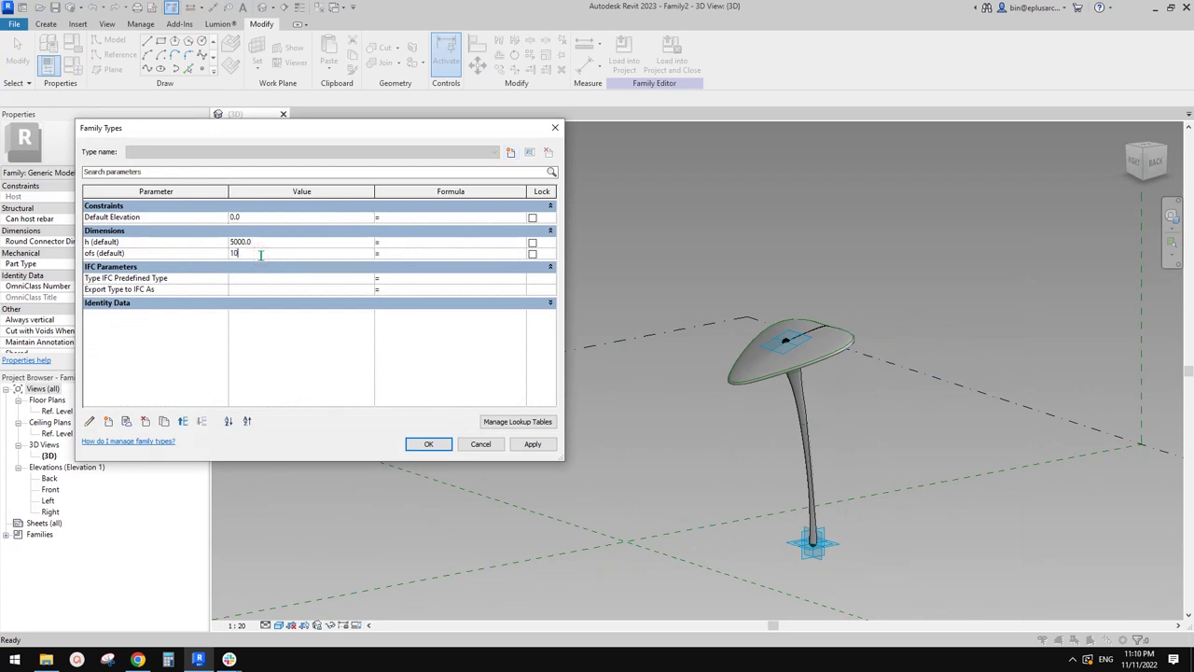
click(533, 445)
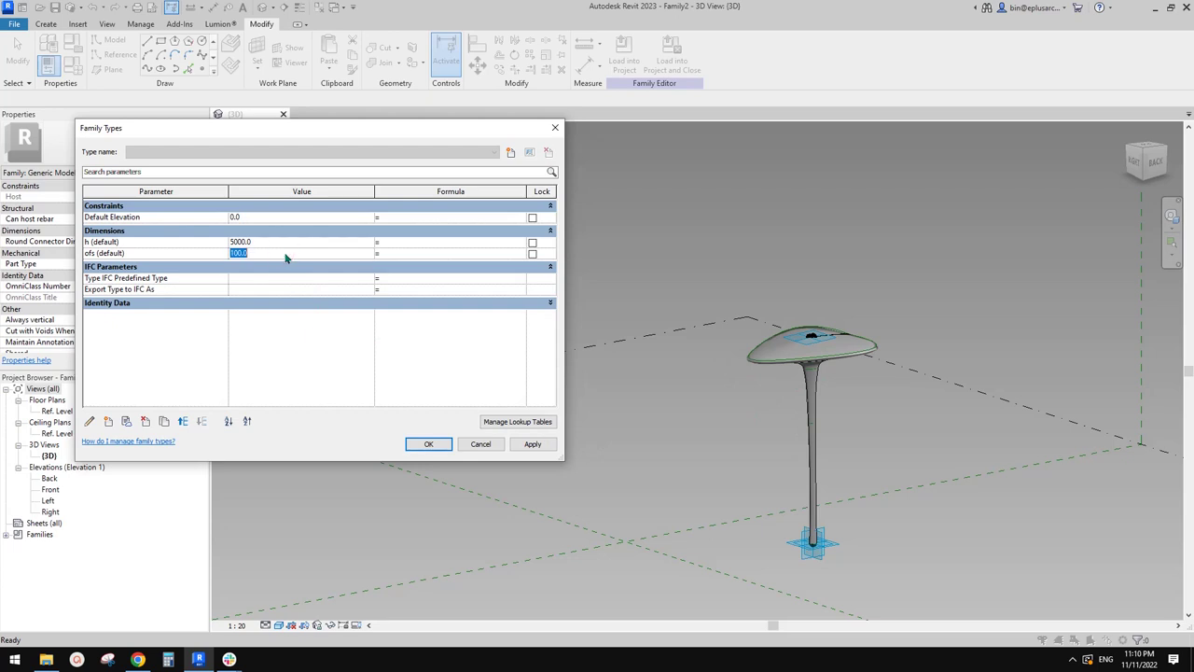
click(533, 445)
click(430, 445)
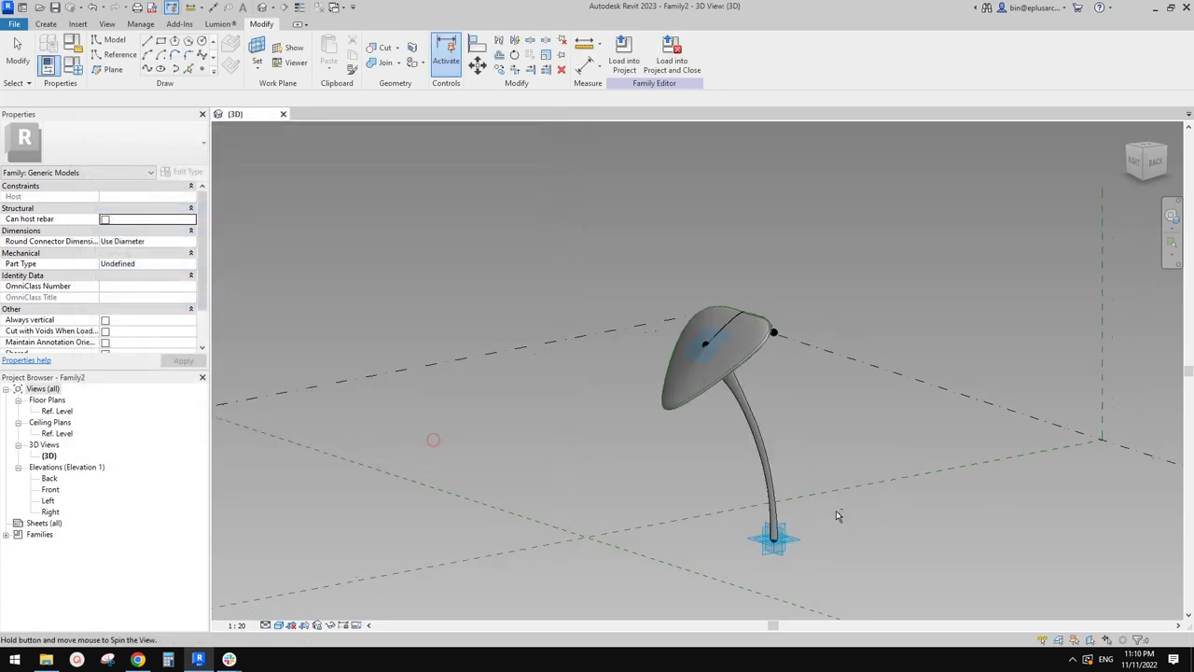
Temporarily hide the solid mushroom form in the 3D view, leaving its profile curves and reference points
shift+middle_drag(836, 511, 729, 448)
click(693, 336)
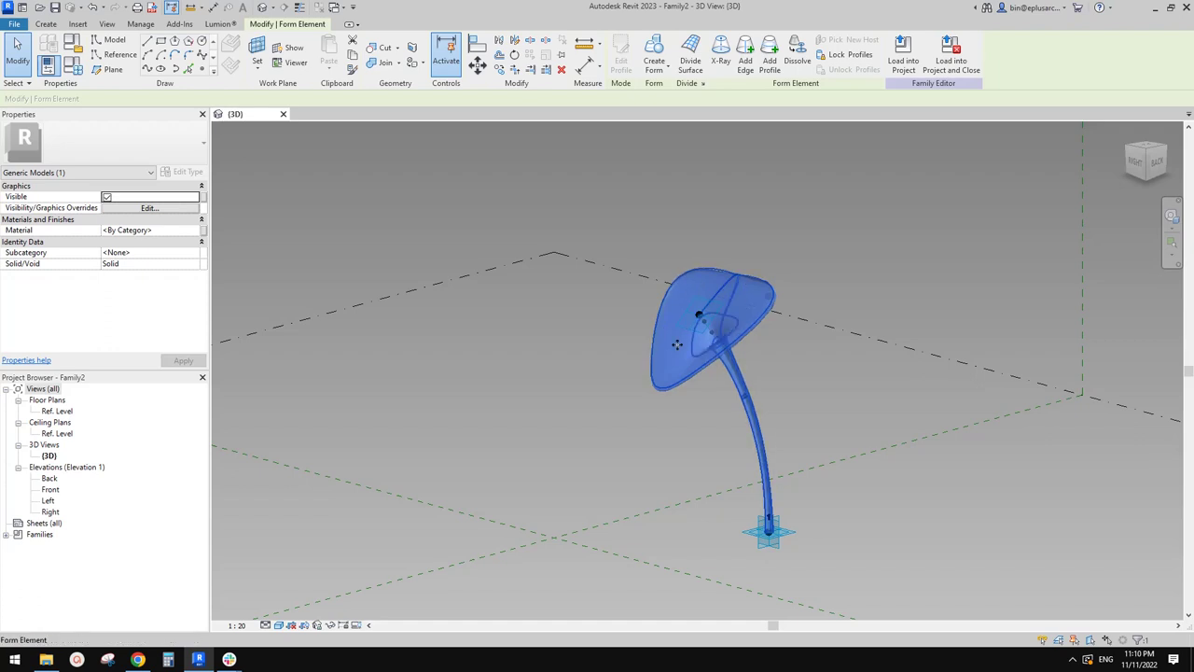
shift+middle_drag(782, 380, 840, 360)
click(837, 333)
scroll(774, 362, up, 2)
click(805, 311)
key(h)
key(h)
scroll(765, 310, up, 2)
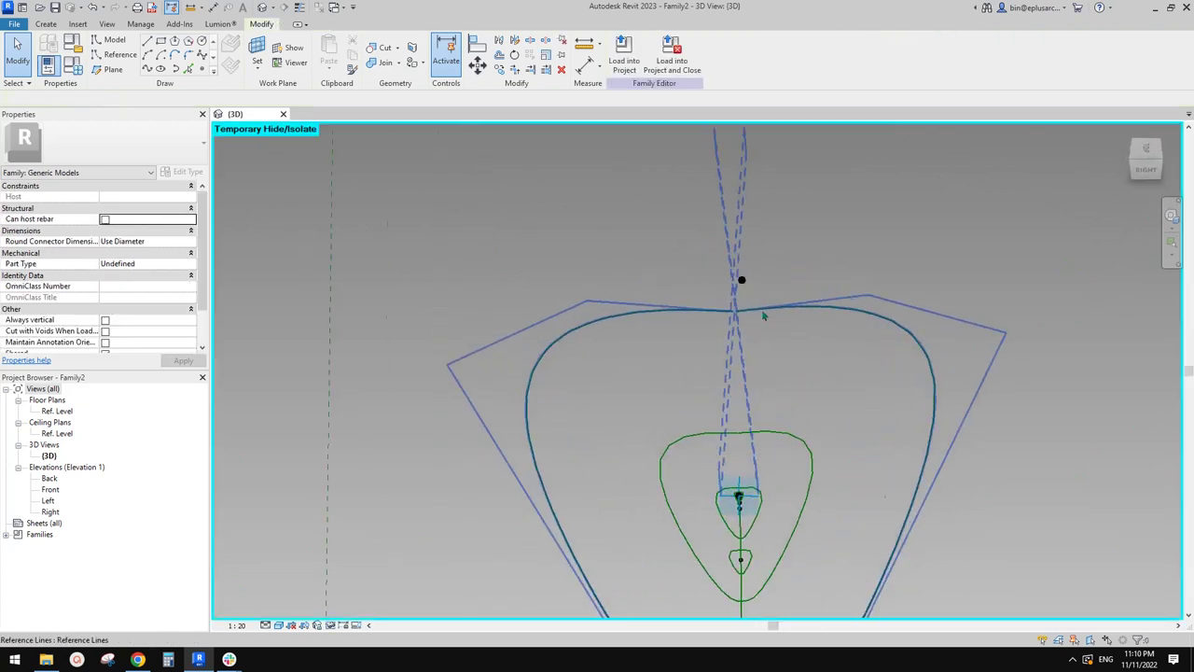
Examine the large cap profile's spline, close up where its two ends meet
click(787, 310)
scroll(786, 319, down, 2)
middle_drag(785, 325, 765, 253)
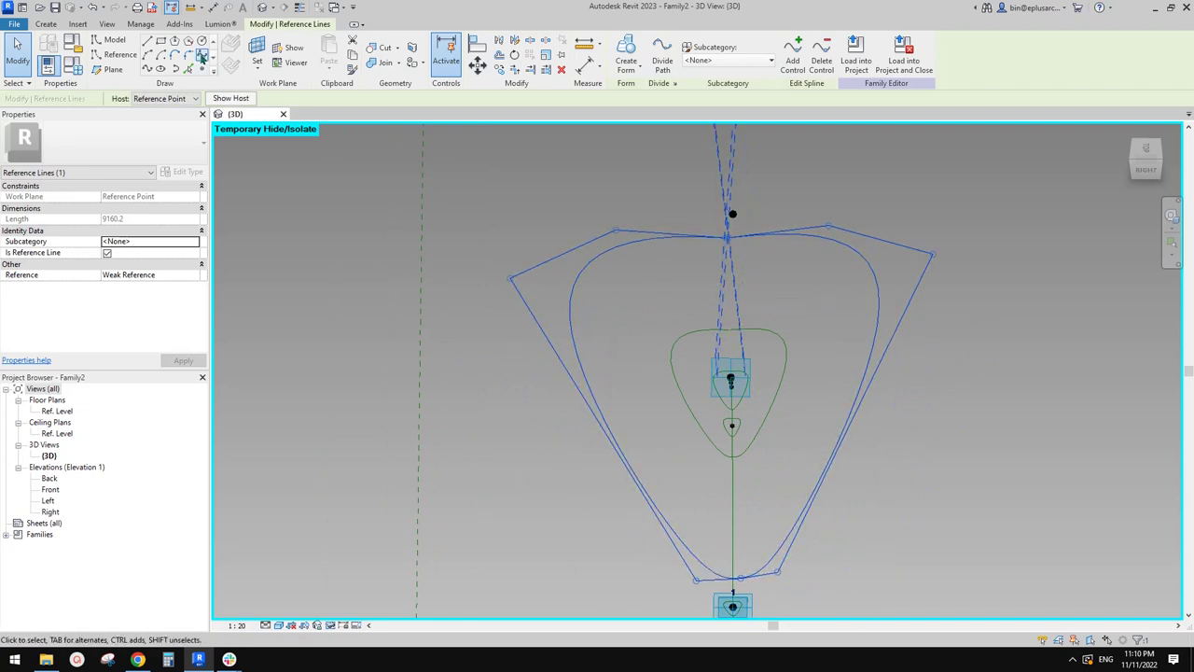
middle_drag(774, 272, 766, 271)
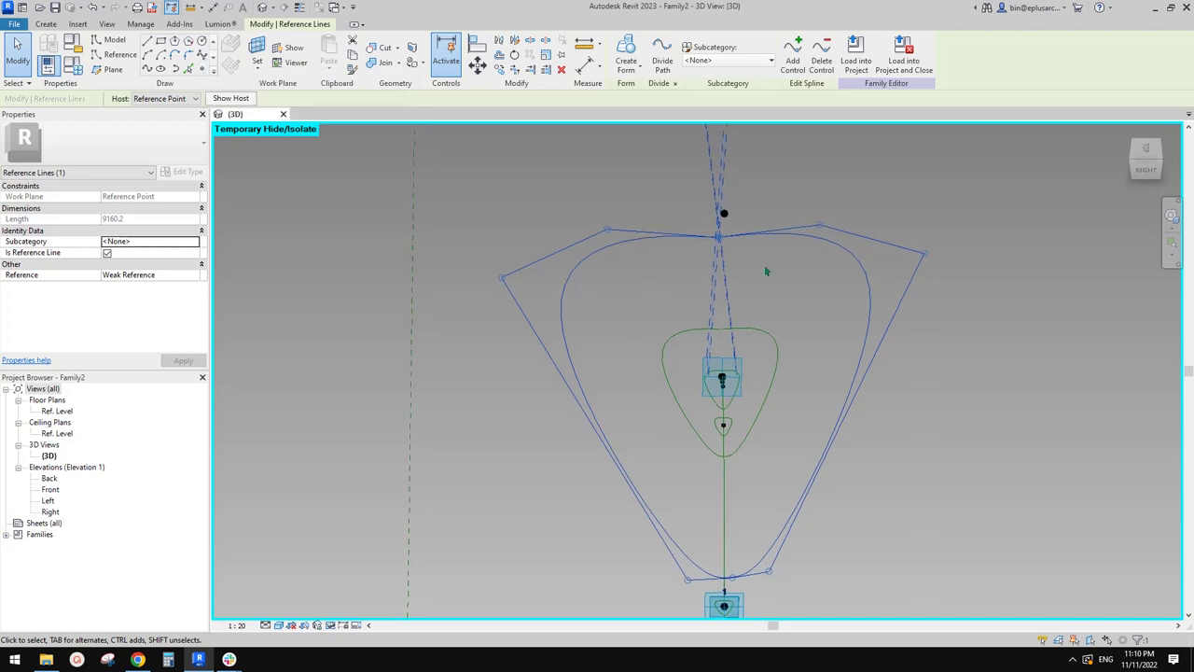
click(755, 259)
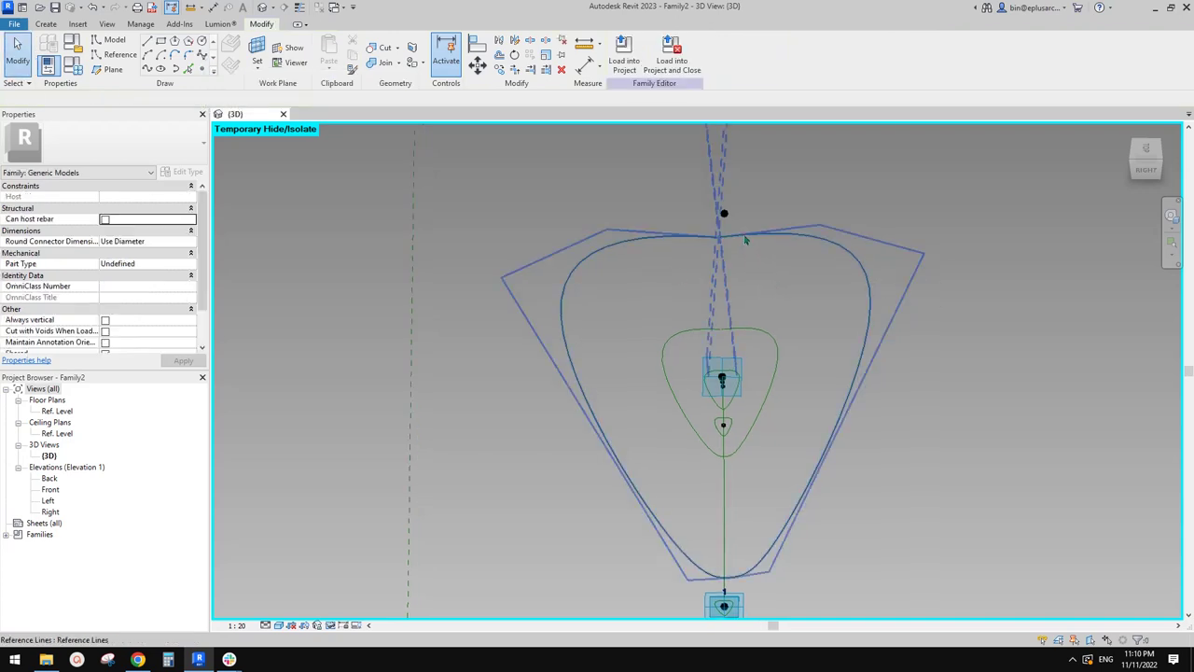
click(742, 236)
scroll(723, 236, up, 5)
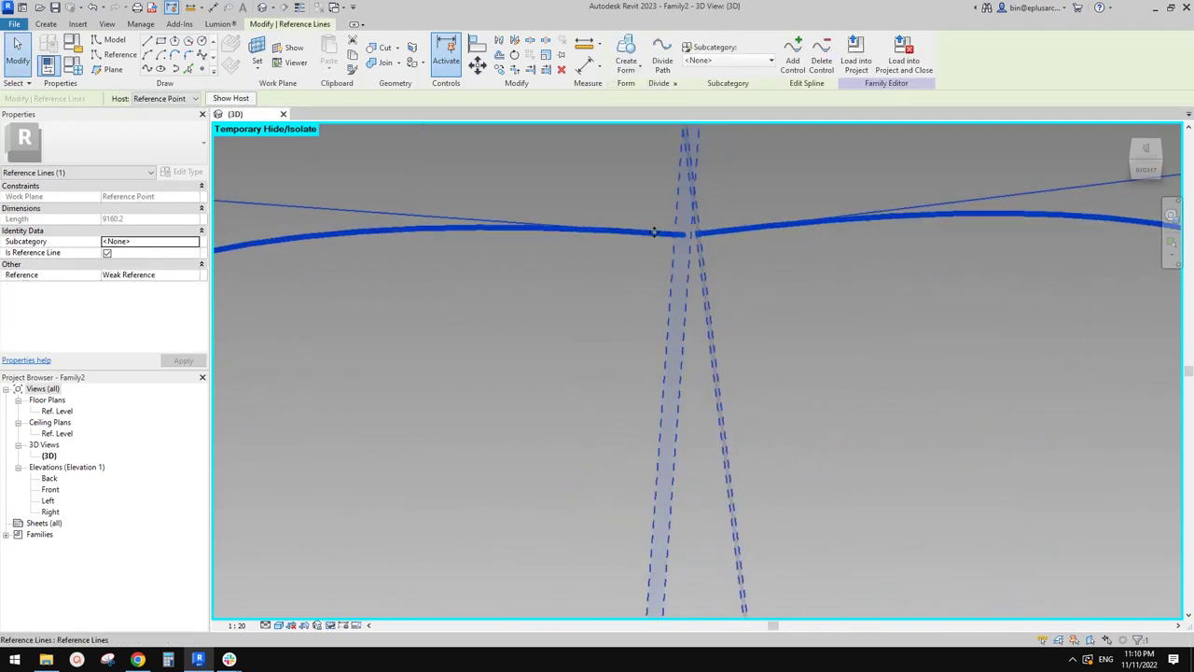
scroll(751, 261, down, 4)
scroll(740, 295, down, 3)
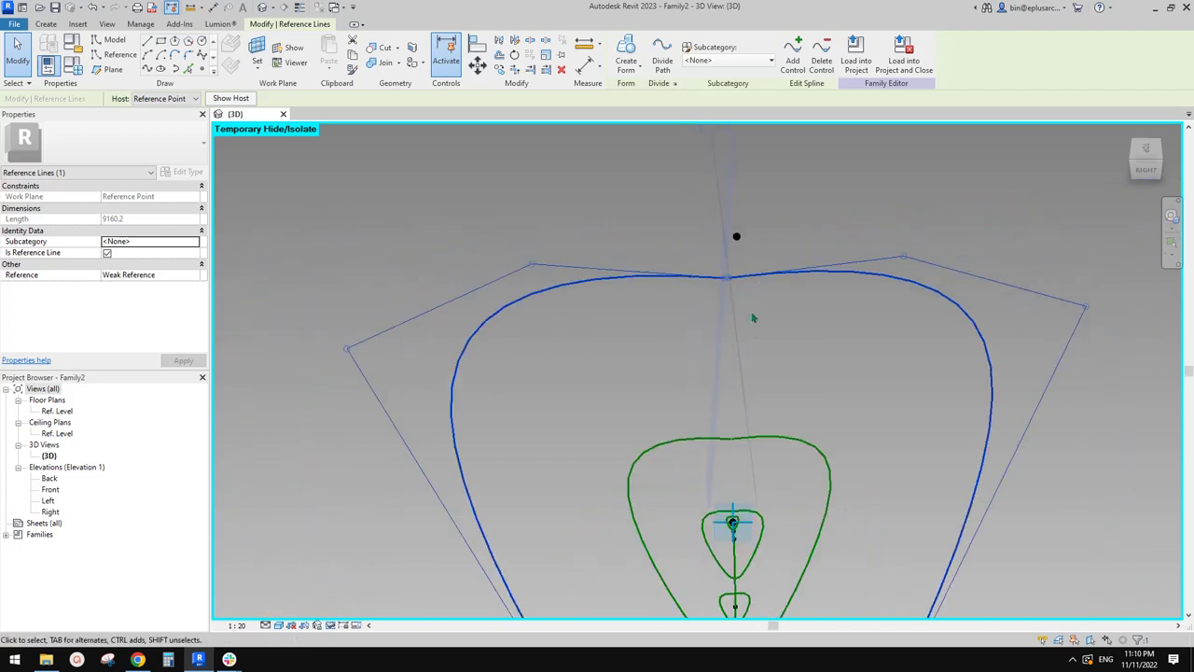
Set the work plane to the plane of the reference point that hosts the large cap profile
shift+middle_drag(754, 314, 565, 166)
click(256, 51)
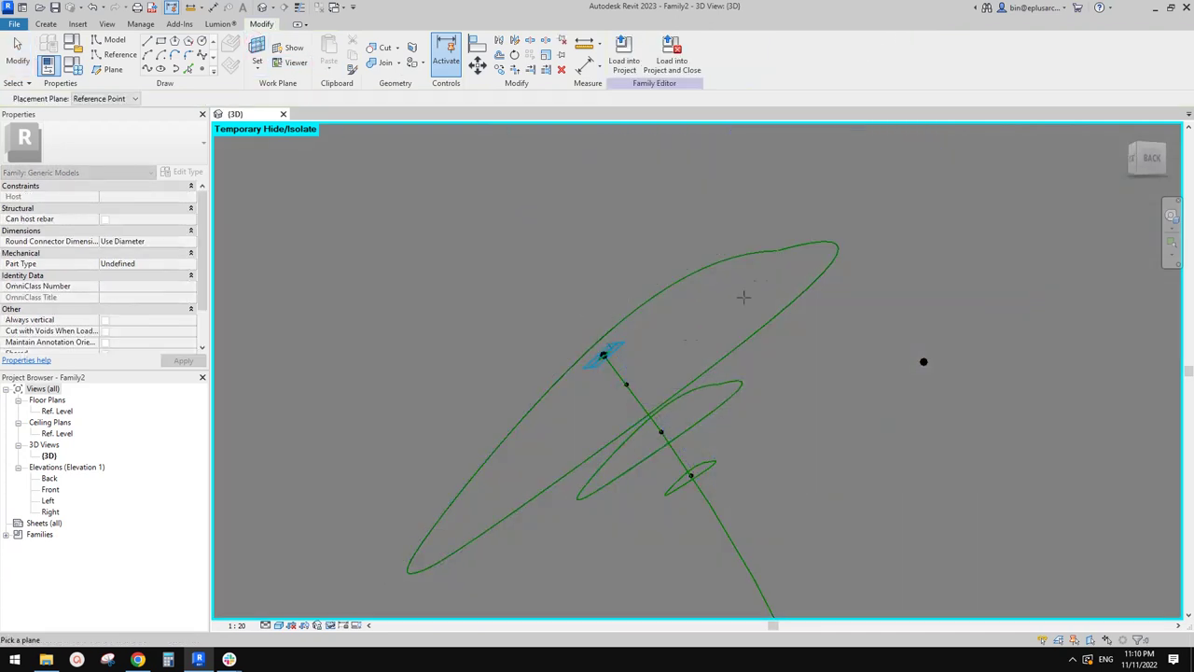
shift+middle_drag(737, 246, 712, 292)
click(623, 381)
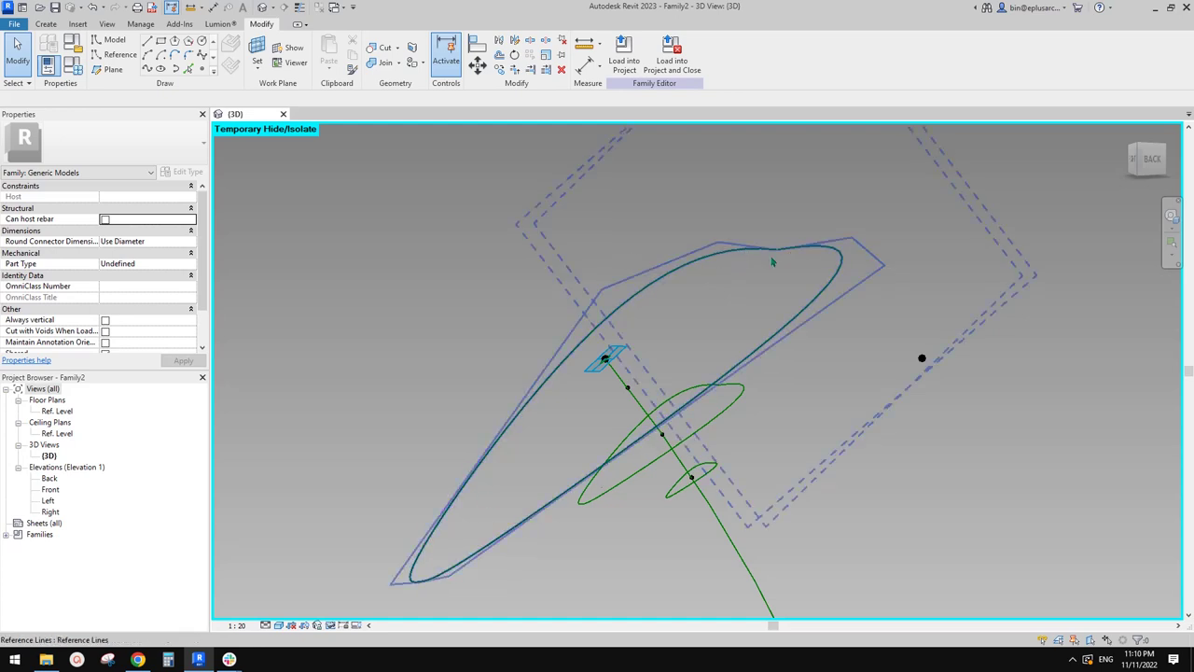
shift+middle_drag(810, 256, 752, 208)
scroll(770, 246, up, 5)
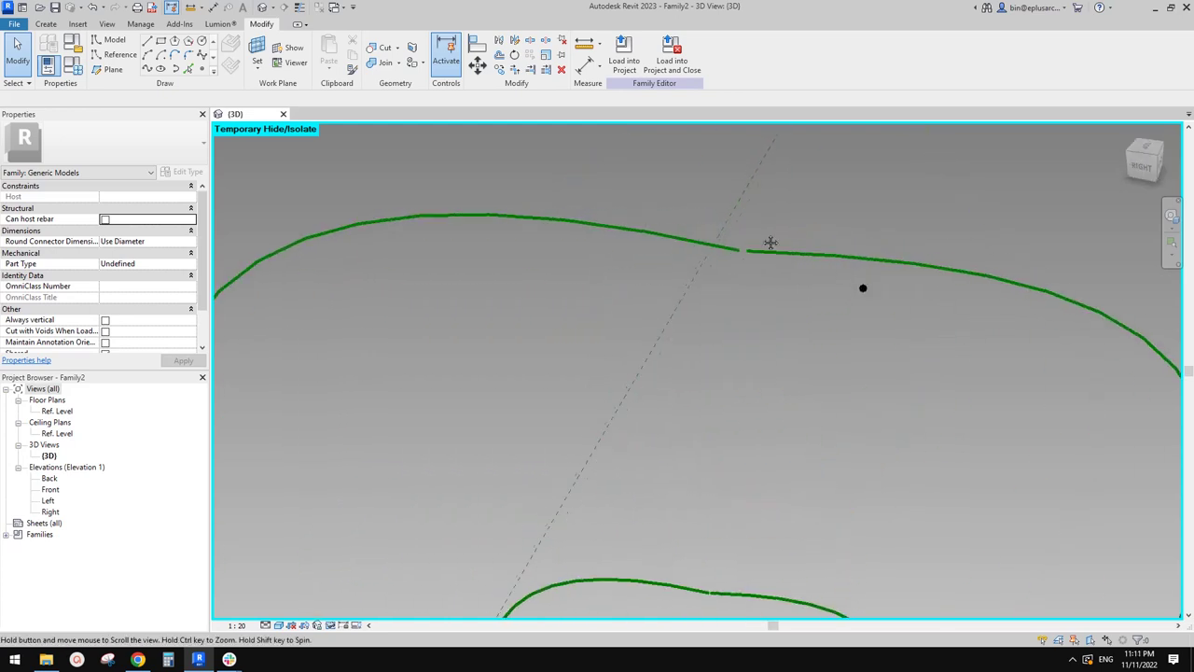
Place an aligned dimension across the gap between the two ends of the large cap profile's spline
key(d)
key(i)
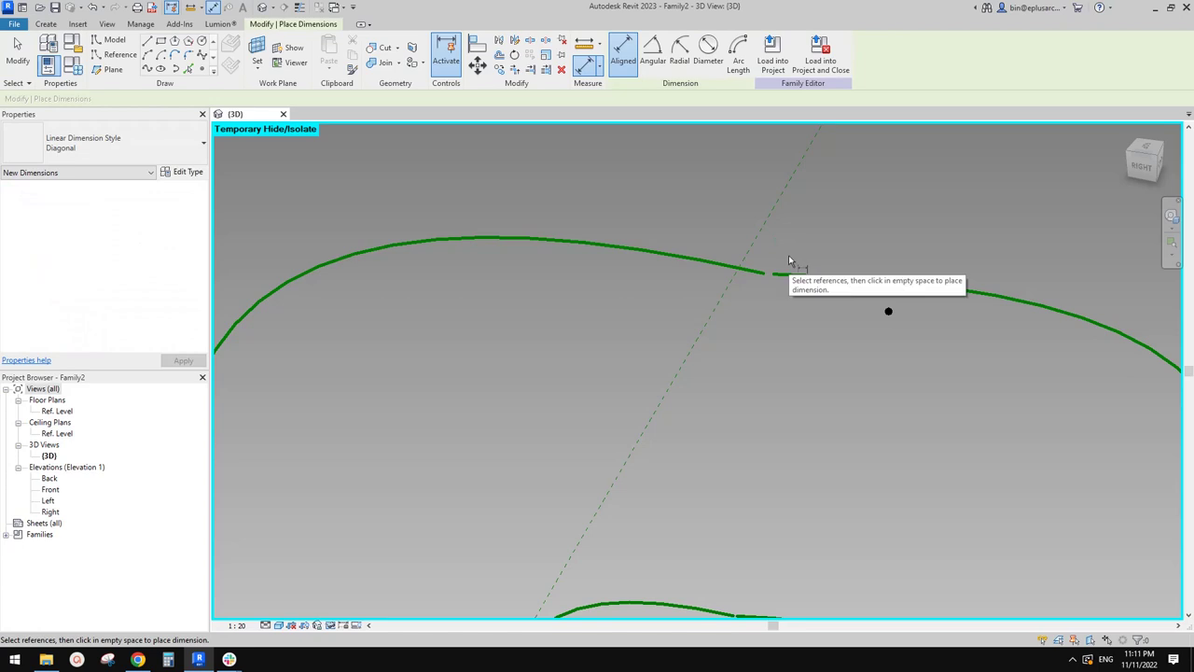
scroll(771, 280, up, 2)
scroll(771, 280, up, 2)
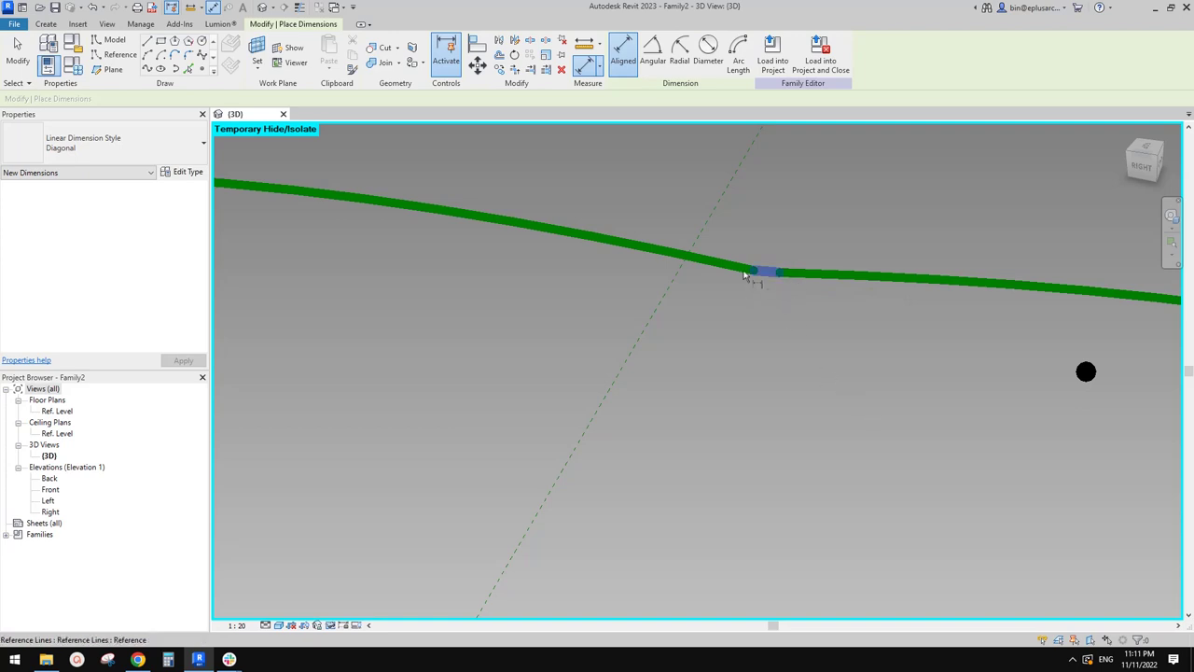
click(754, 274)
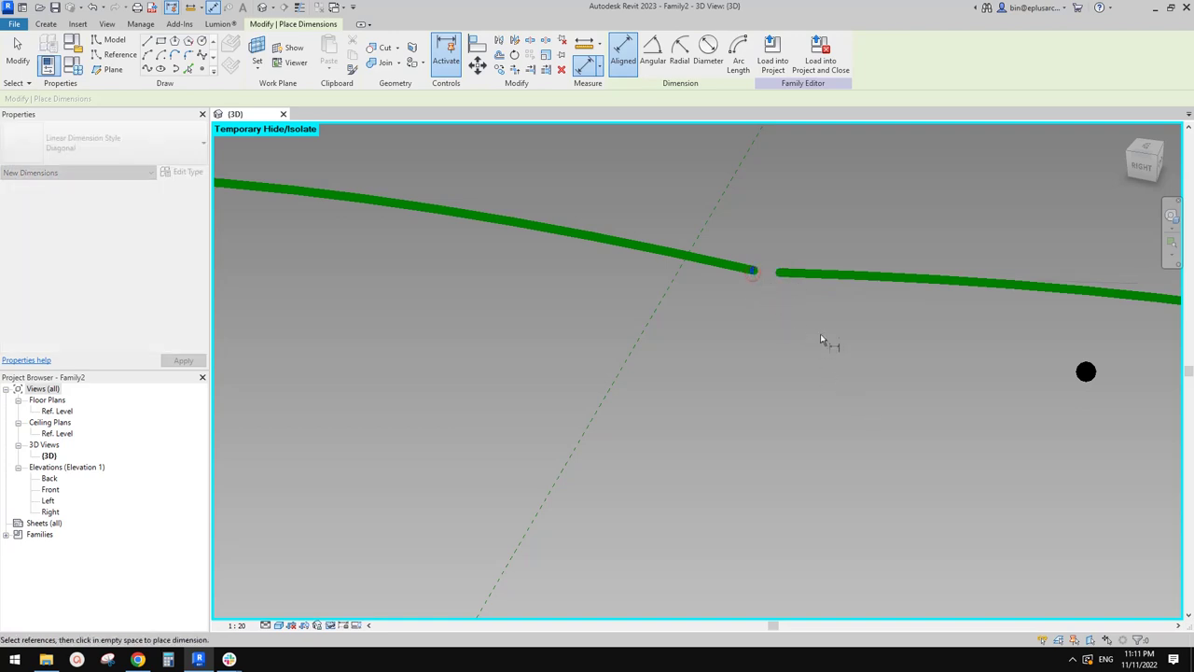
click(782, 276)
scroll(765, 319, down, 3)
click(780, 261)
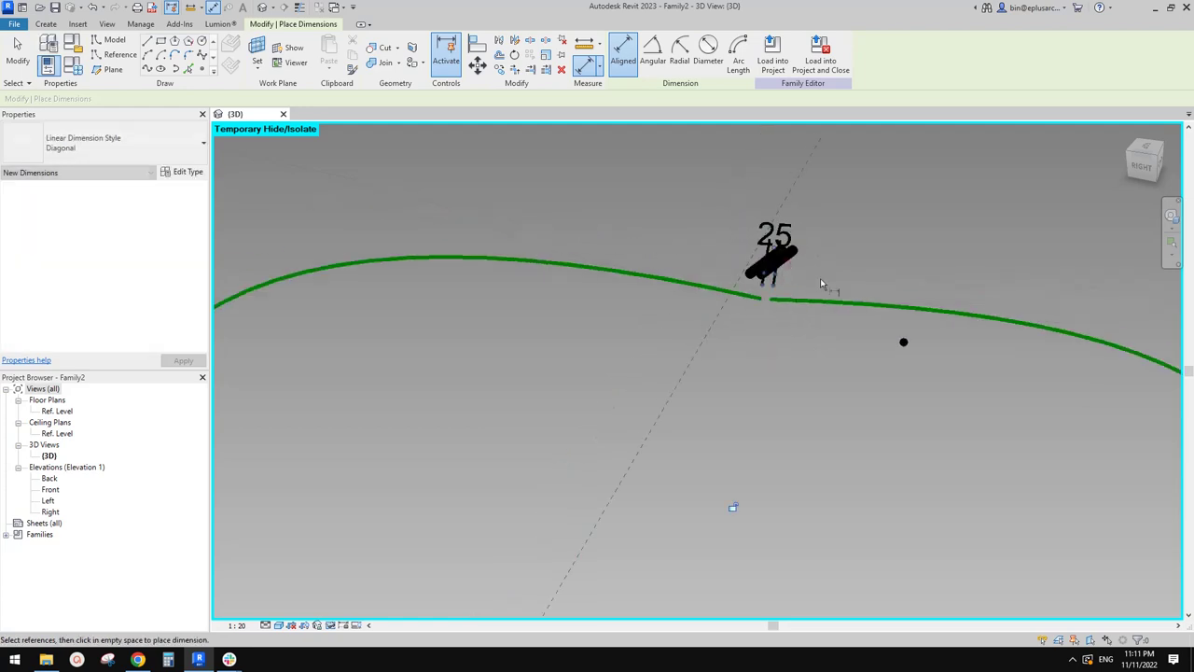
key(Escape)
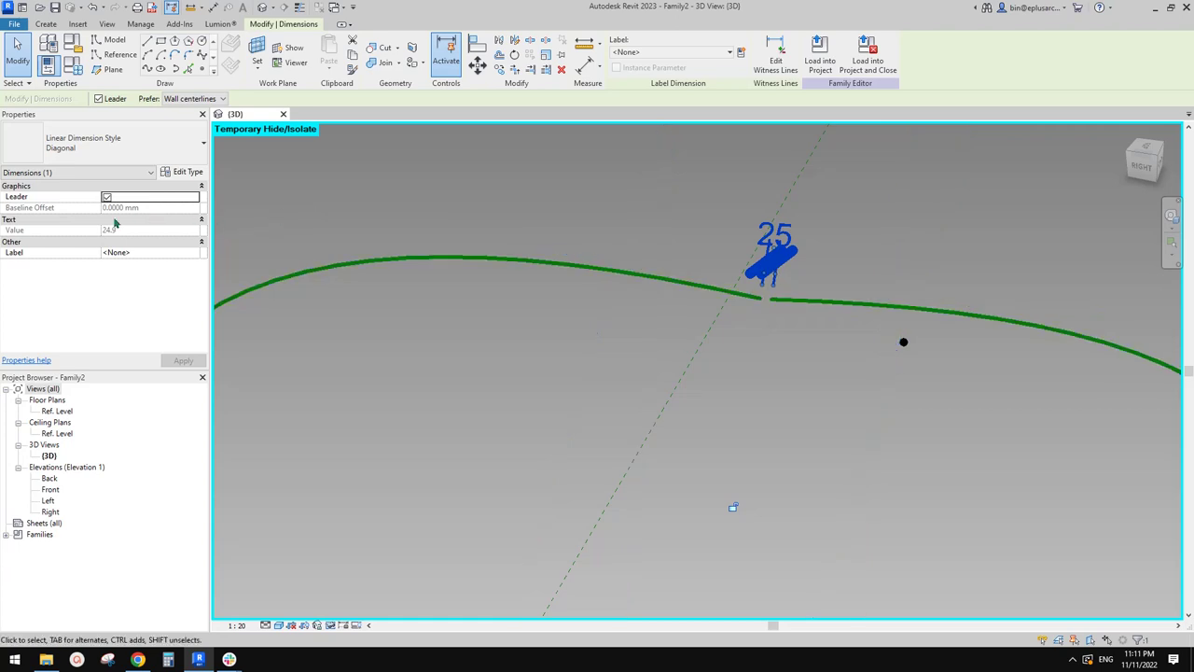
scroll(726, 276, down, 2)
click(745, 274)
click(755, 268)
Restore the temporarily hidden solid mushroom form in the 3D view
scroll(757, 294, down, 2)
shift+middle_drag(757, 296, 816, 309)
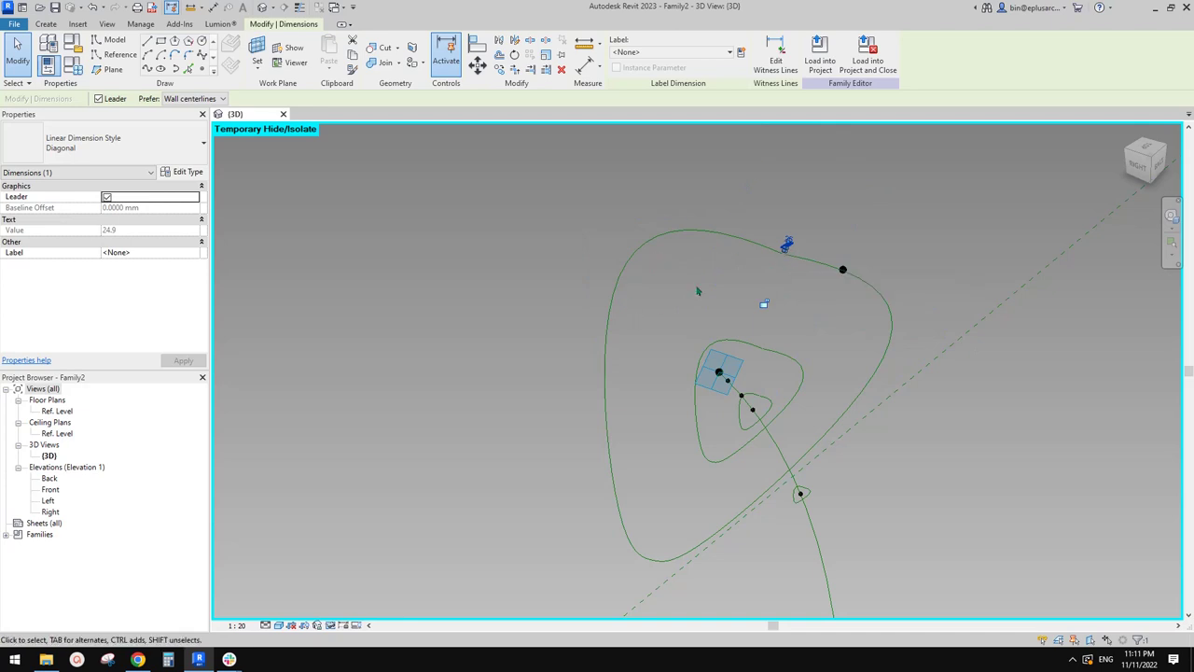
shift+middle_drag(698, 290, 896, 283)
click(855, 330)
scroll(843, 273, up, 1)
key(h)
key(r)
scroll(842, 273, down, 3)
scroll(895, 281, up, 2)
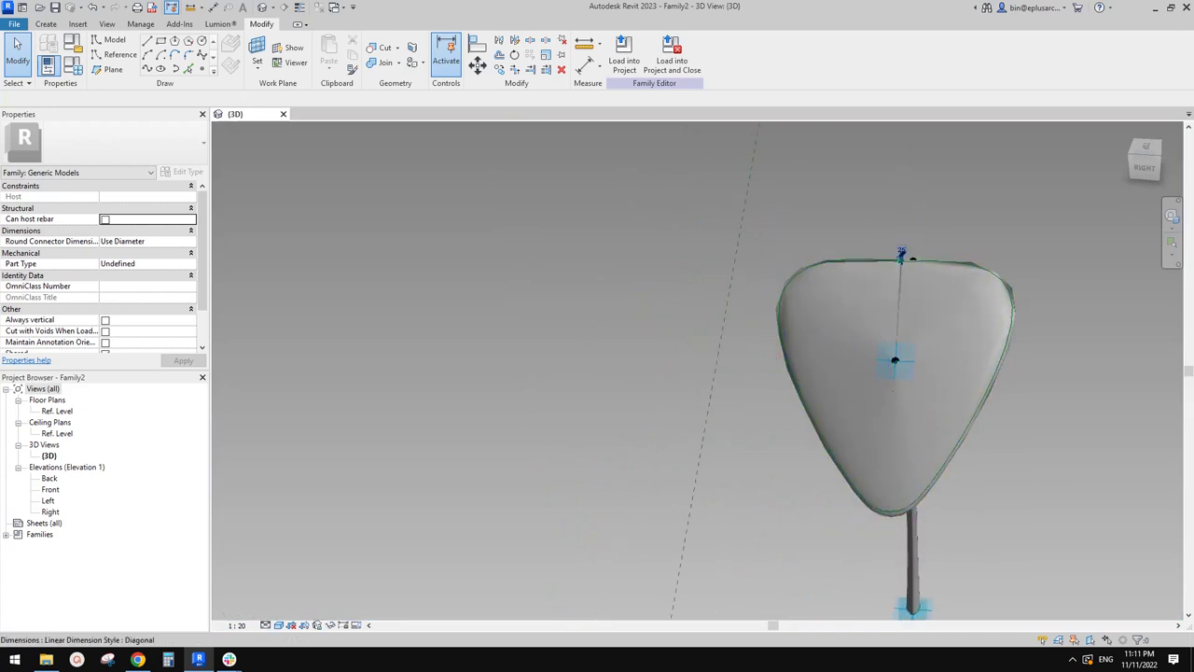
Label the spline gap dimension with a new instance family parameter named x
click(900, 284)
click(741, 53)
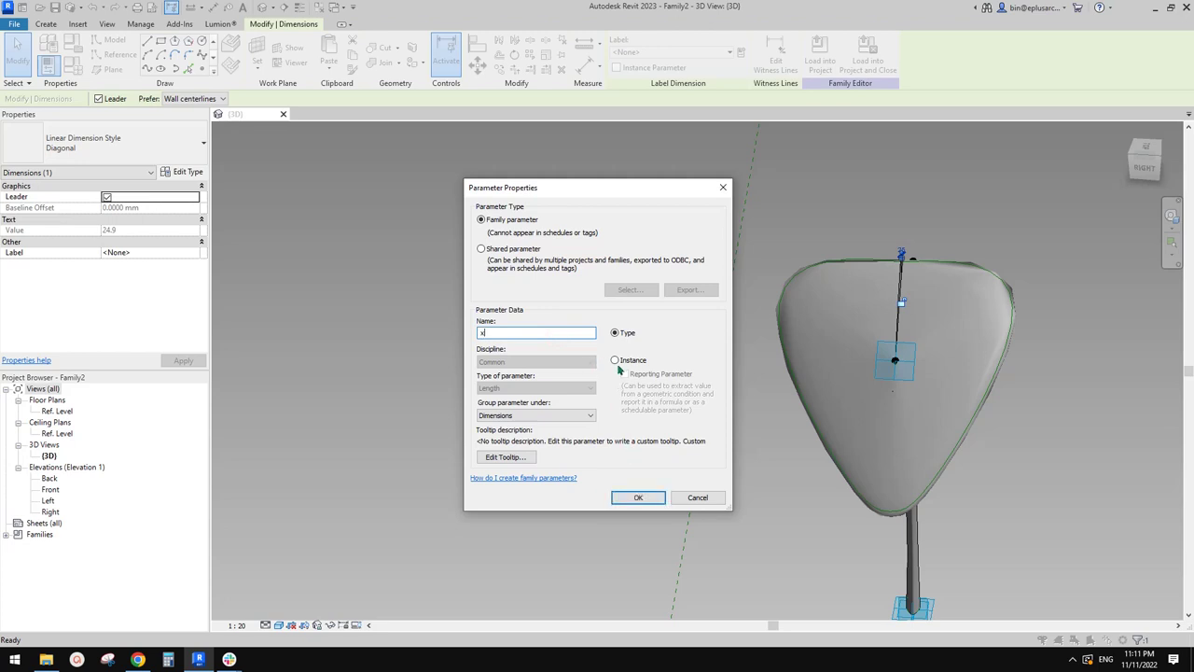
click(617, 361)
click(650, 498)
middle_drag(663, 393, 690, 384)
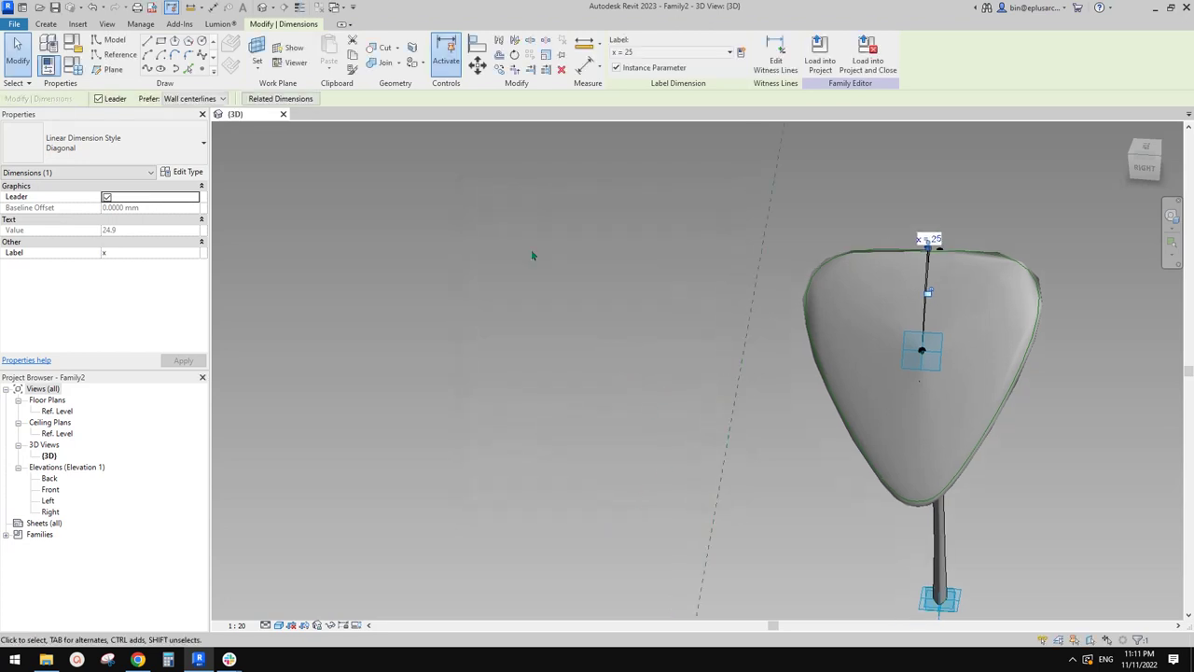
Flex the x parameter in the family types by applying 30, followed by 15, and accept the change
click(531, 251)
click(75, 66)
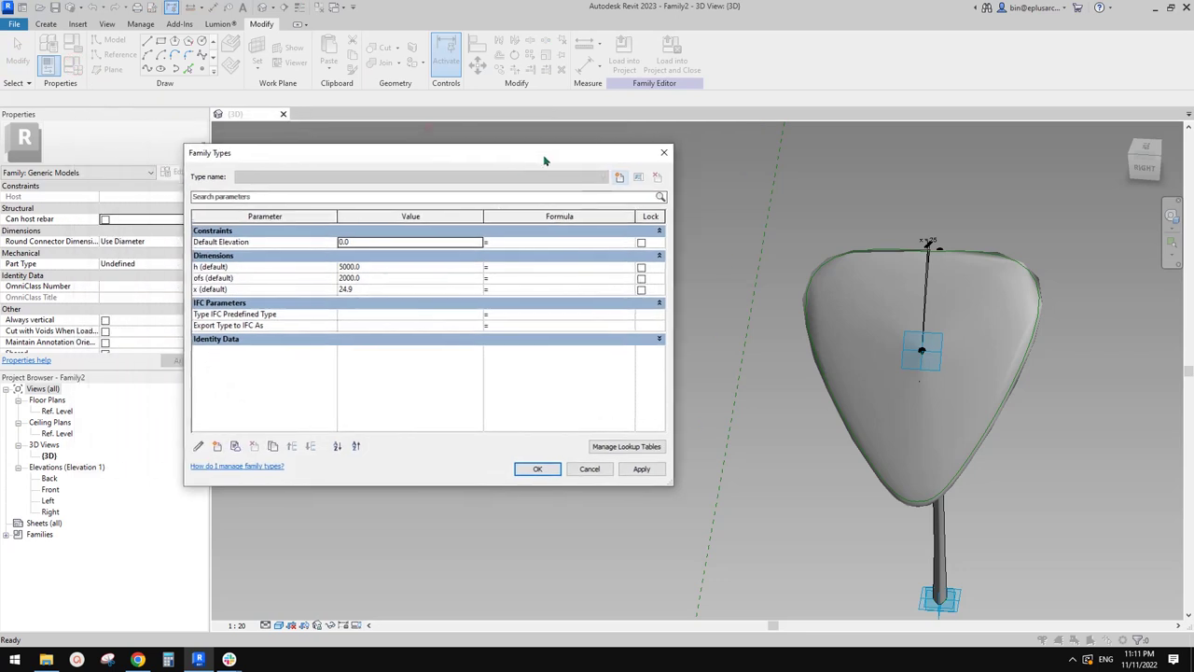
click(416, 297)
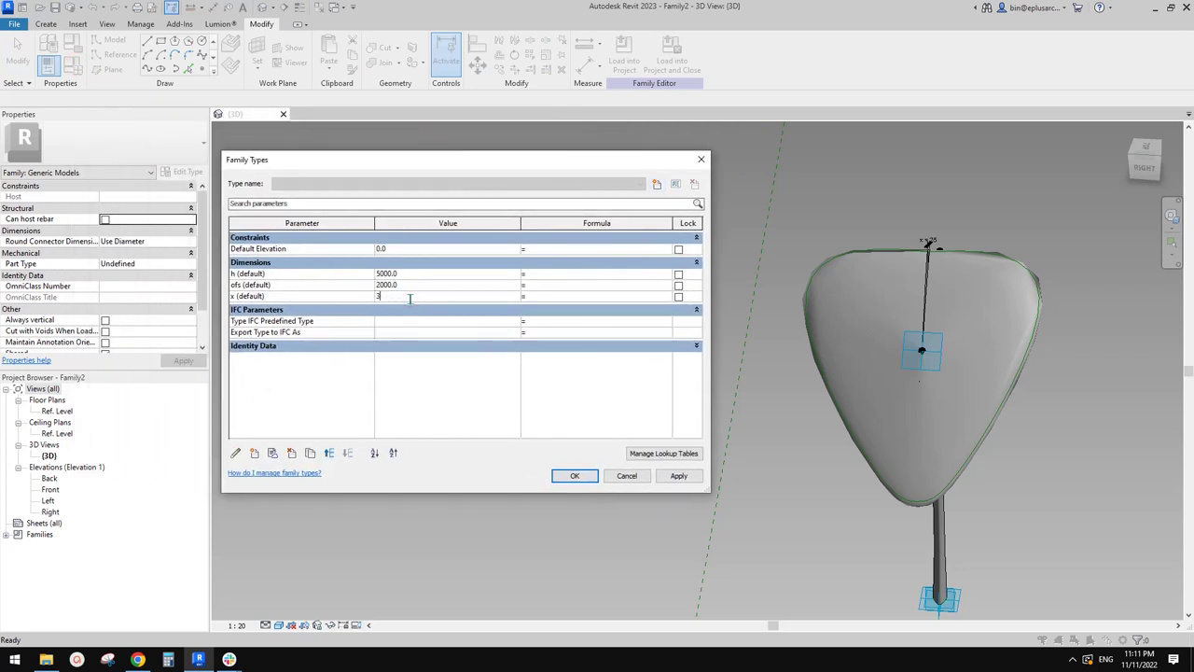
click(679, 476)
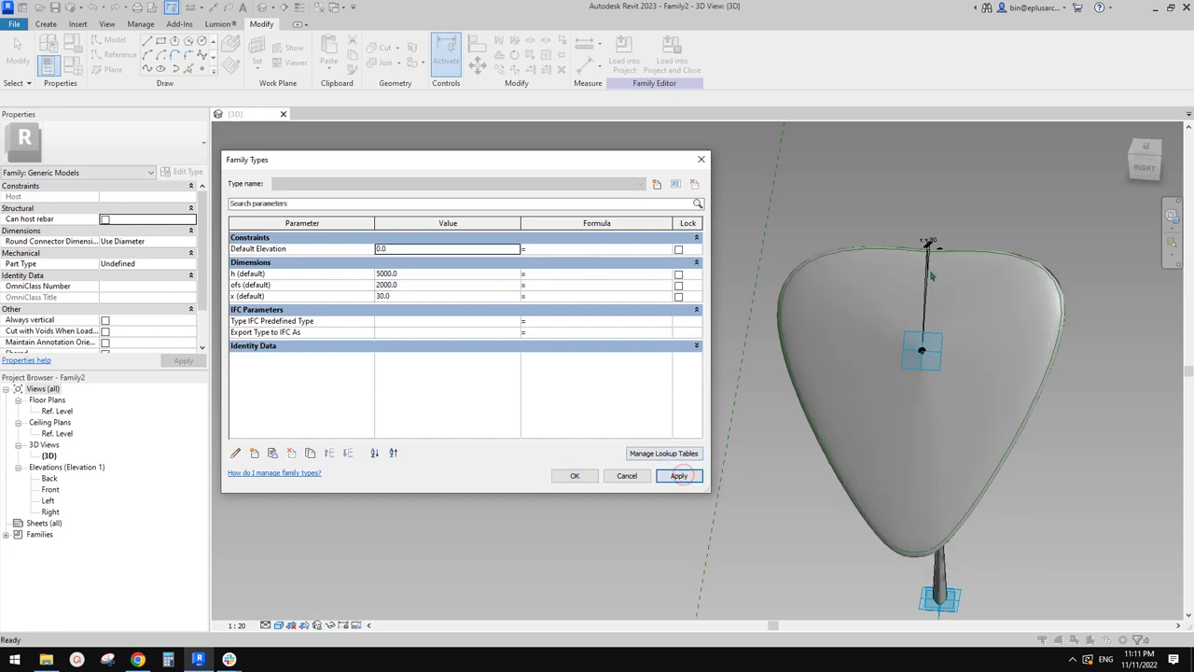
click(446, 297)
click(678, 476)
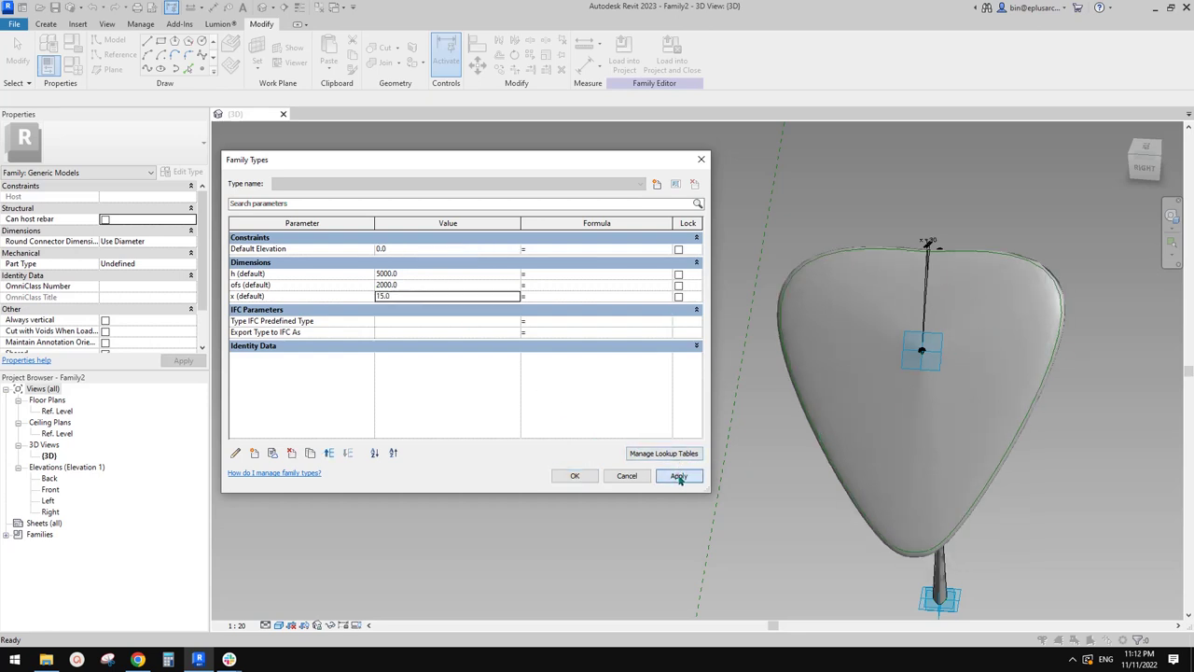
click(582, 476)
Check the deformed mushroom form from behind and undo the x parameter change
shift+middle_drag(813, 482, 895, 440)
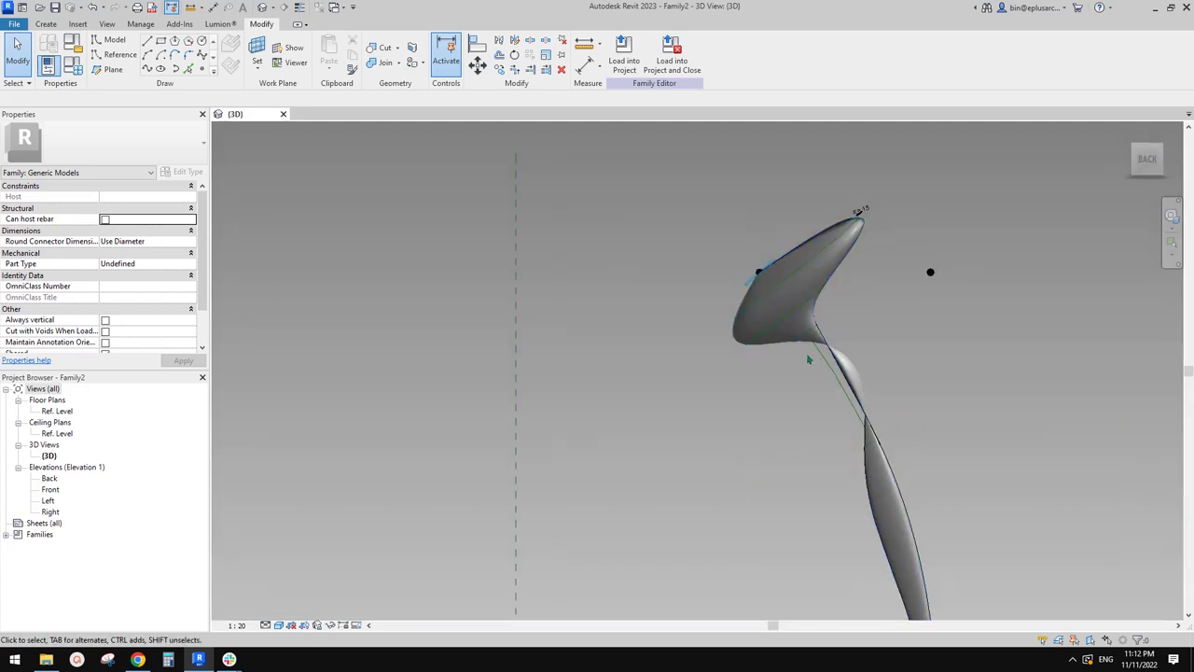
shift+middle_drag(809, 359, 889, 376)
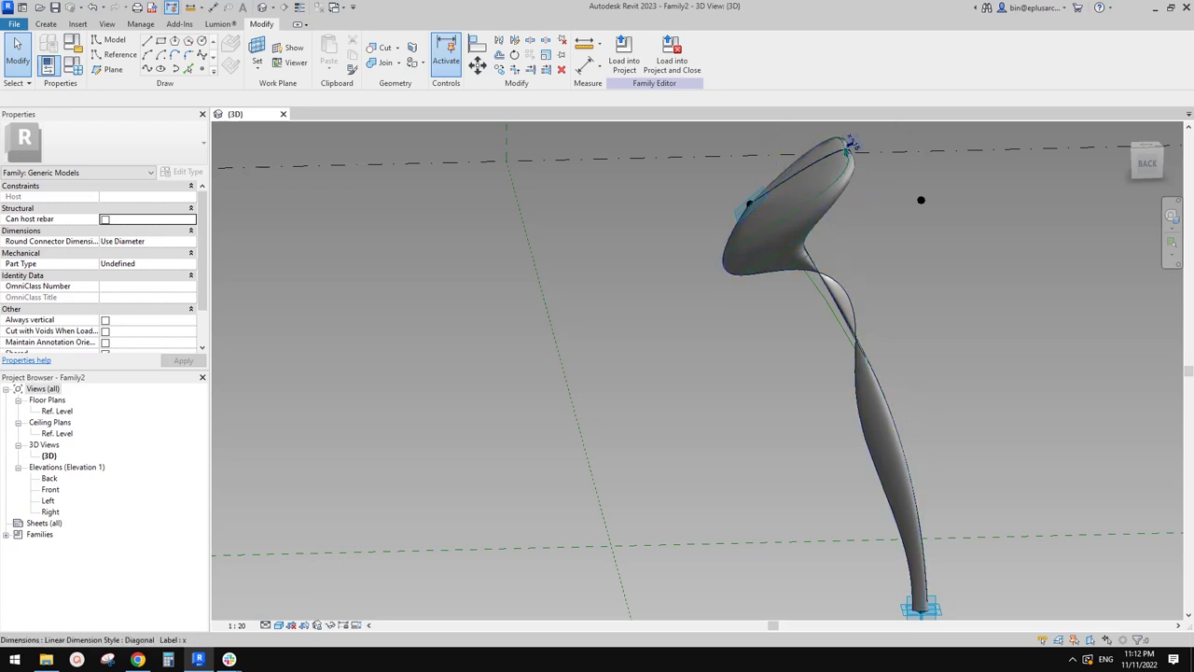
shift+middle_drag(986, 498, 865, 344)
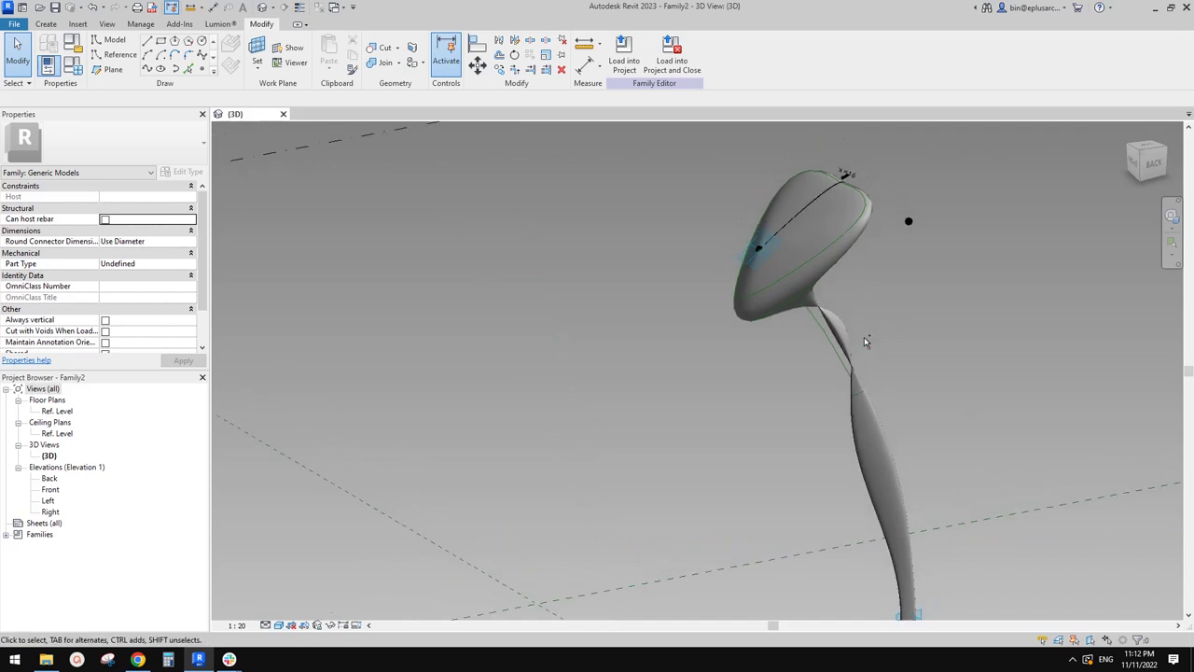
key(ctrl+z)
scroll(867, 340, down, 2)
middle_drag(919, 373, 903, 335)
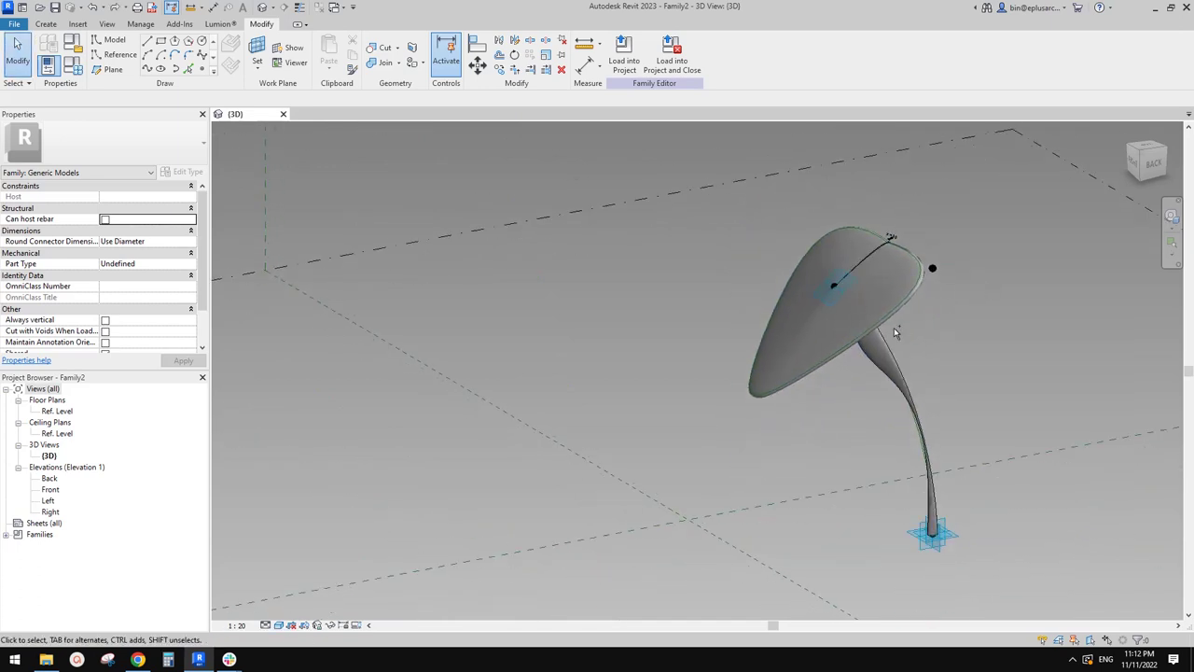
Try to create another instance parameter named x for the cap profile's gap dimension
shift+middle_drag(894, 333, 1016, 289)
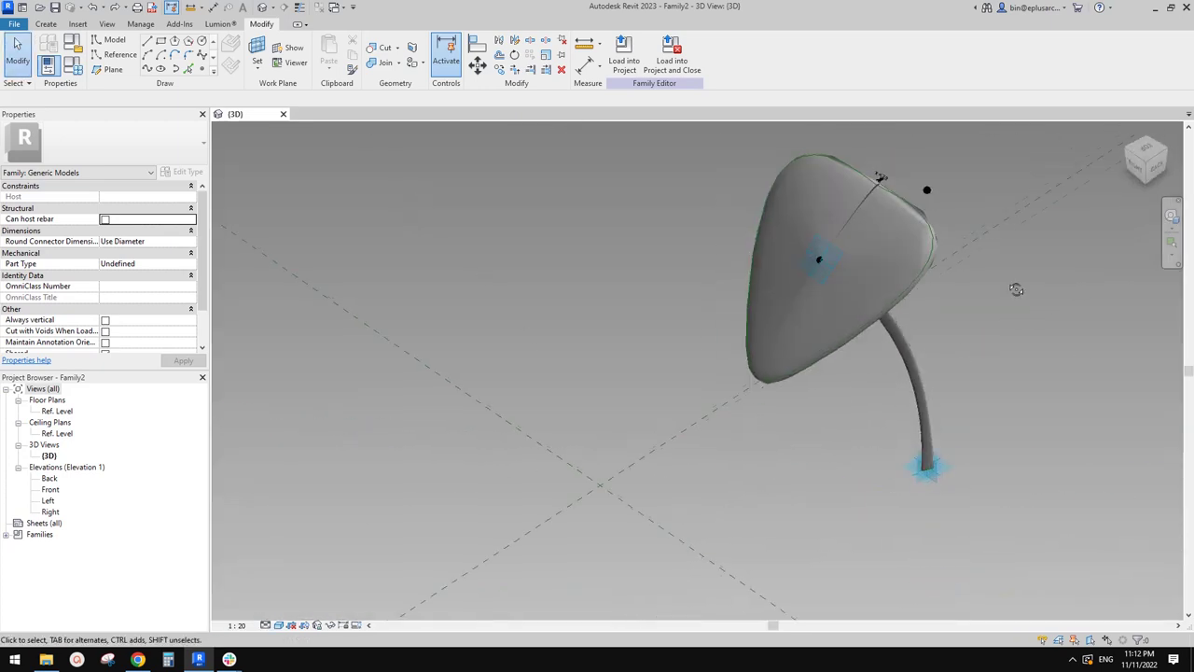
scroll(882, 190, up, 2)
shift+middle_drag(882, 194, 915, 190)
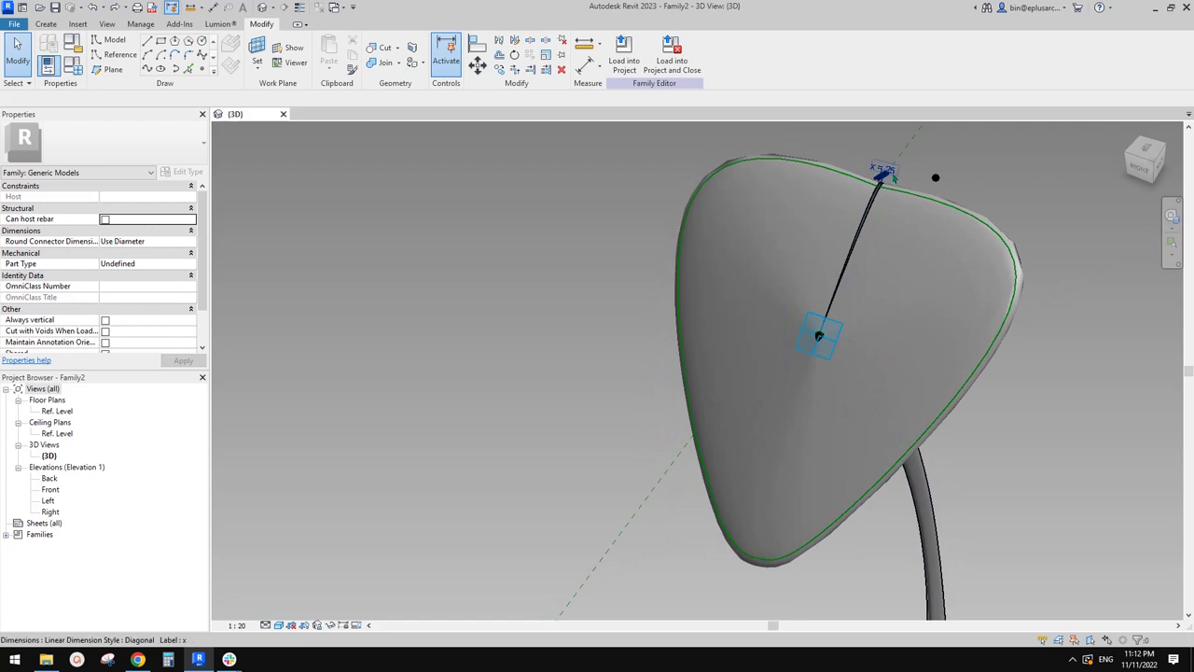
click(887, 172)
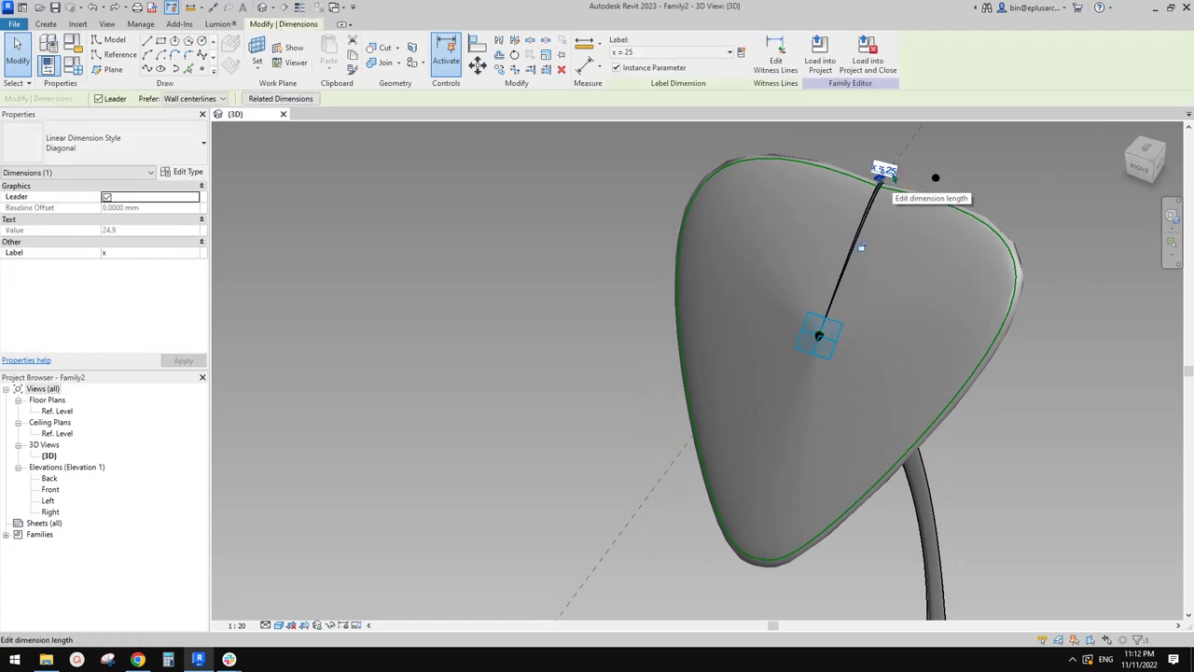
shift+middle_drag(895, 179, 879, 269)
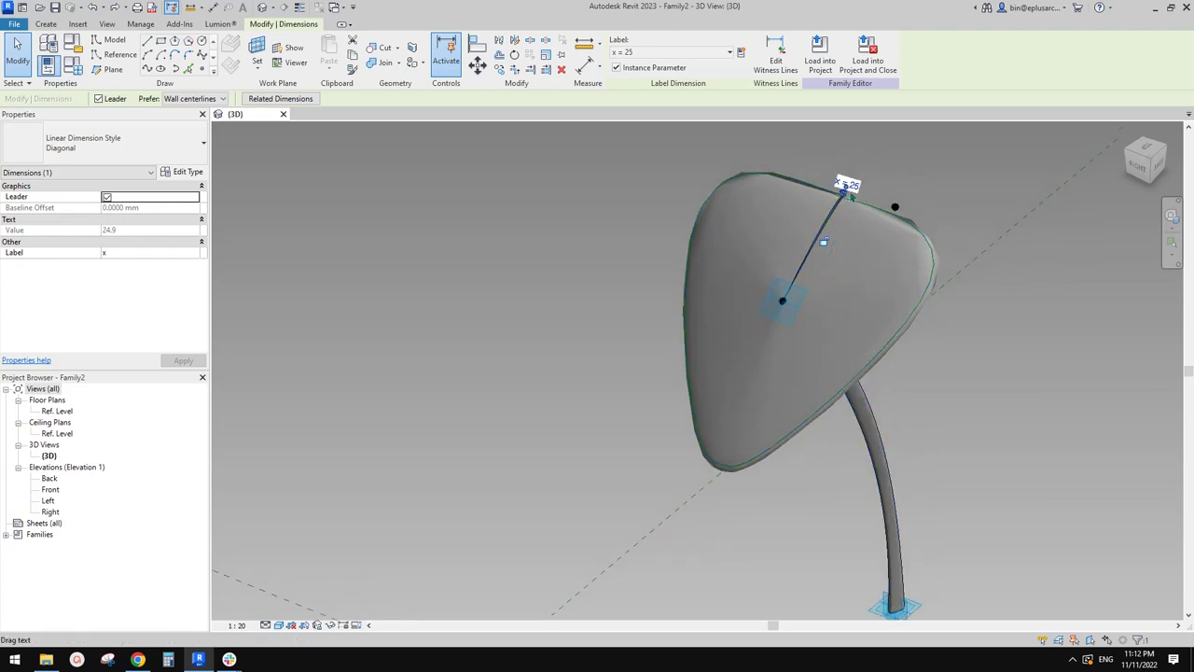
click(741, 51)
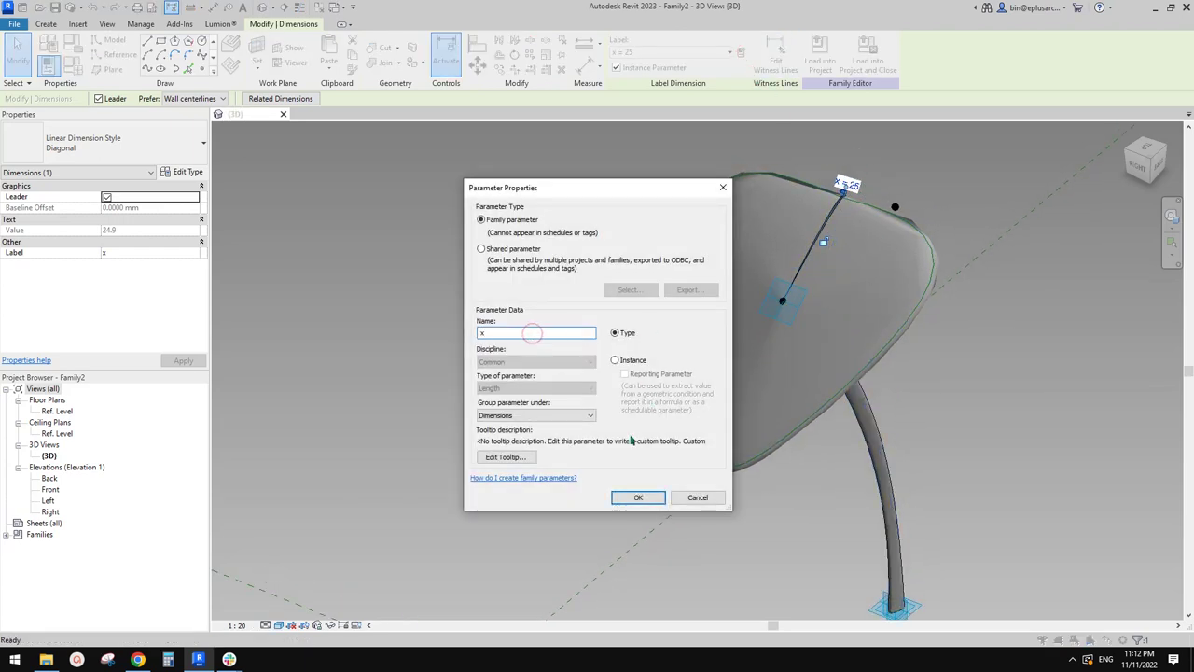
click(622, 362)
click(638, 497)
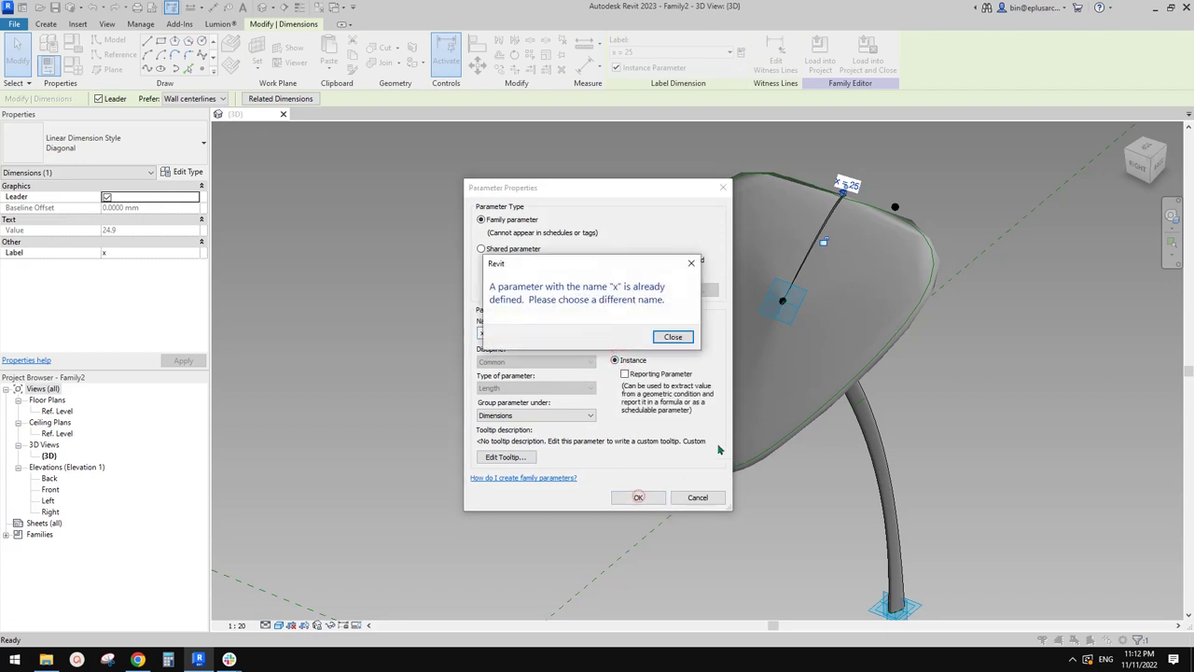
click(672, 337)
key(Escape)
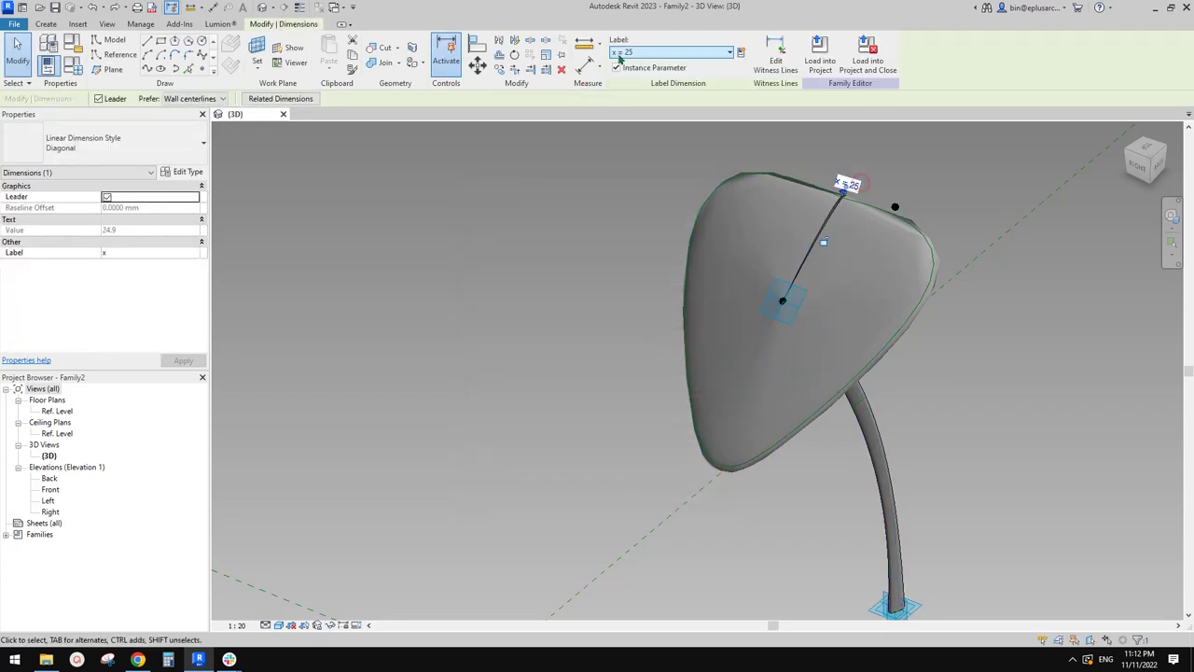
key(Escape)
Show the mushroom form as wireframe in the 3D view, with the cap profile seen face-on
scroll(838, 308, down, 8)
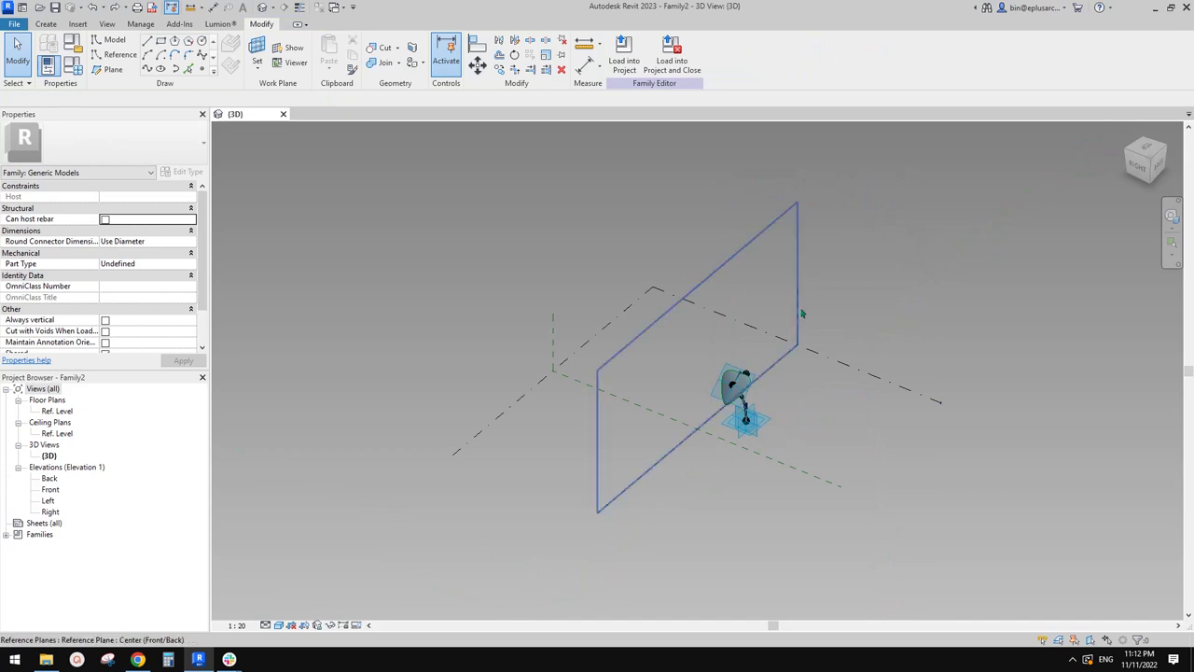
scroll(719, 420, up, 3)
shift+middle_drag(711, 416, 833, 405)
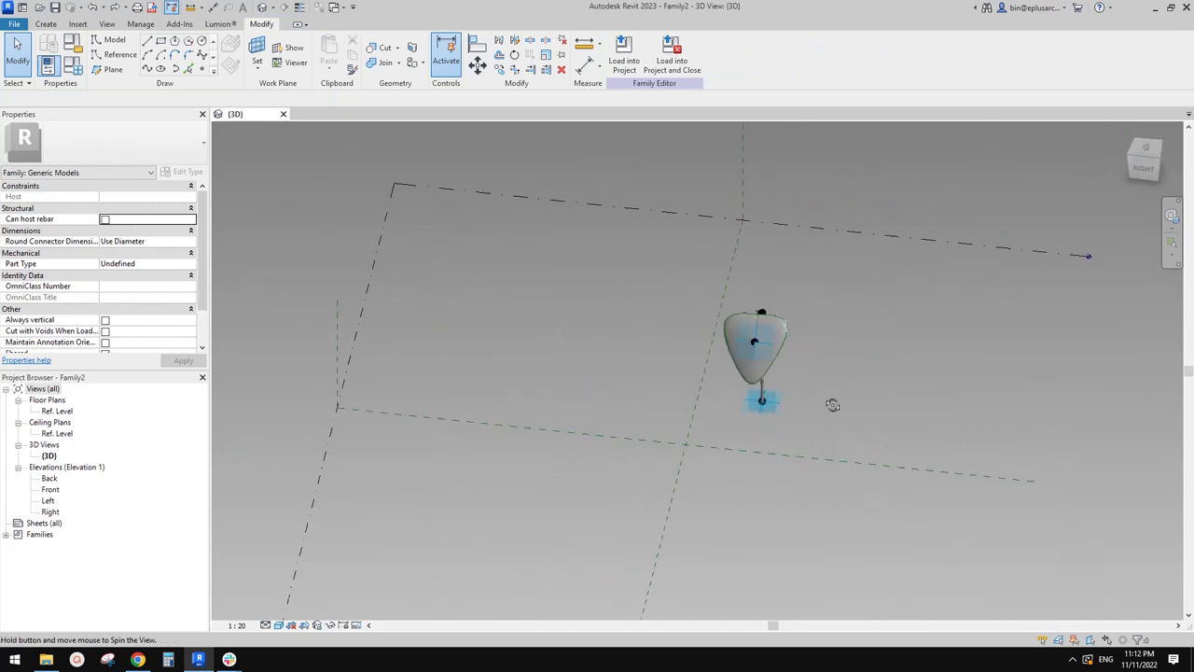
scroll(758, 340, up, 2)
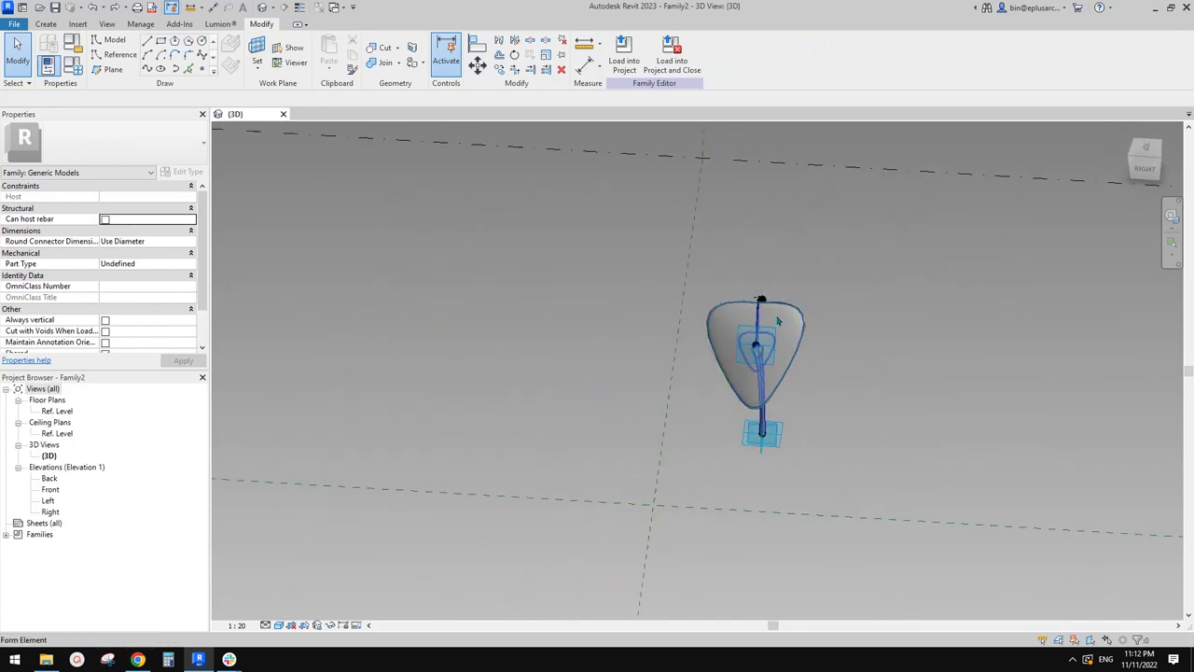
shift+middle_drag(788, 325, 758, 343)
scroll(797, 328, up, 1)
scroll(789, 346, up, 1)
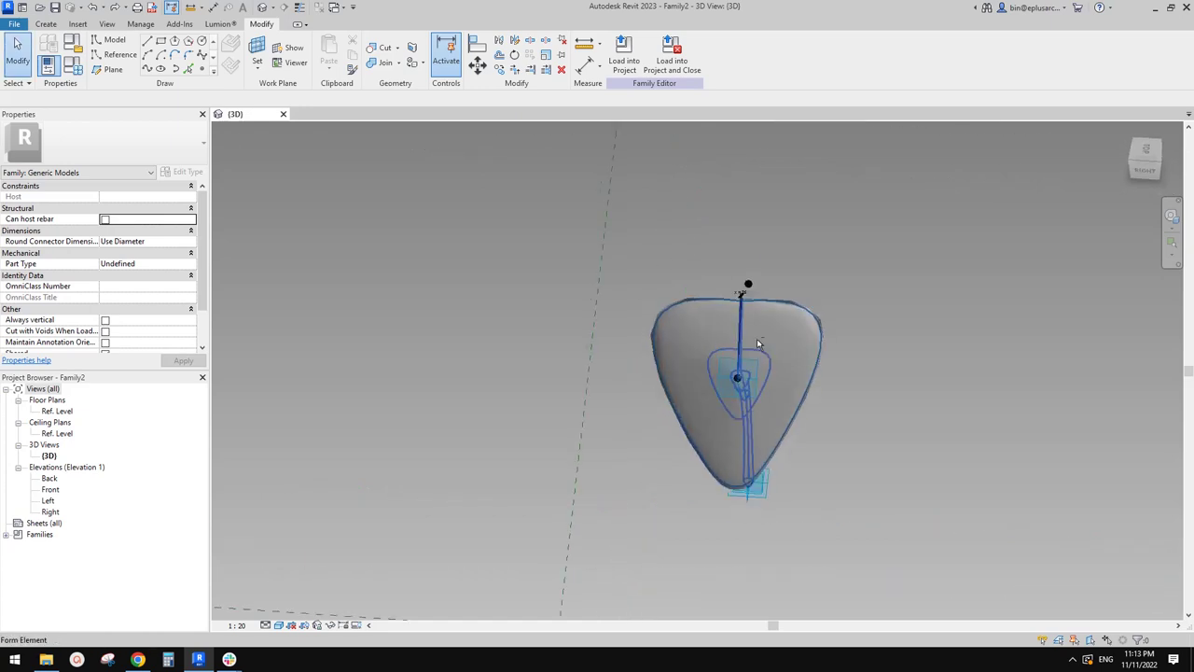
scroll(758, 344, up, 3)
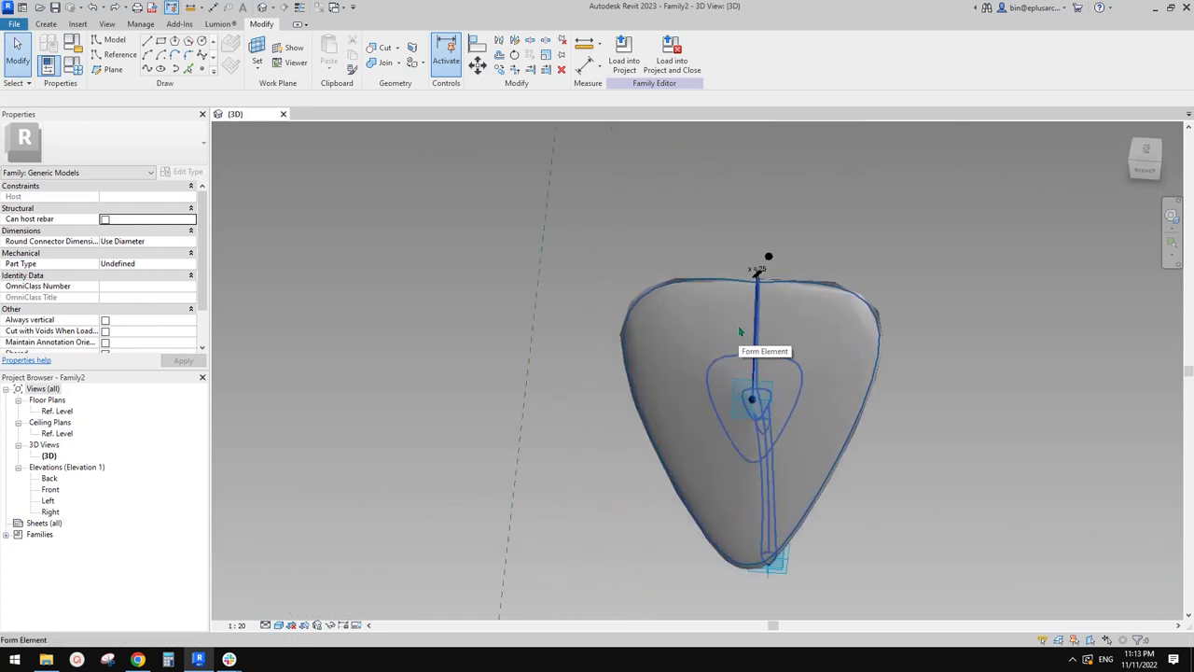
key(ctrl+z)
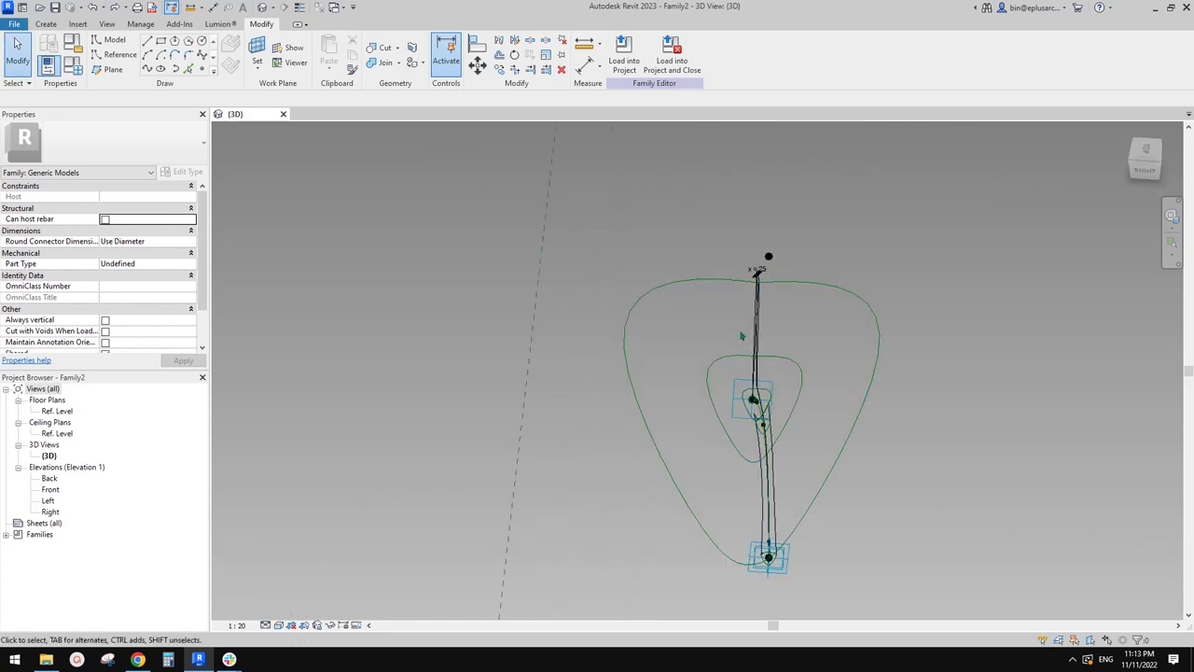
middle_drag(738, 392, 754, 353)
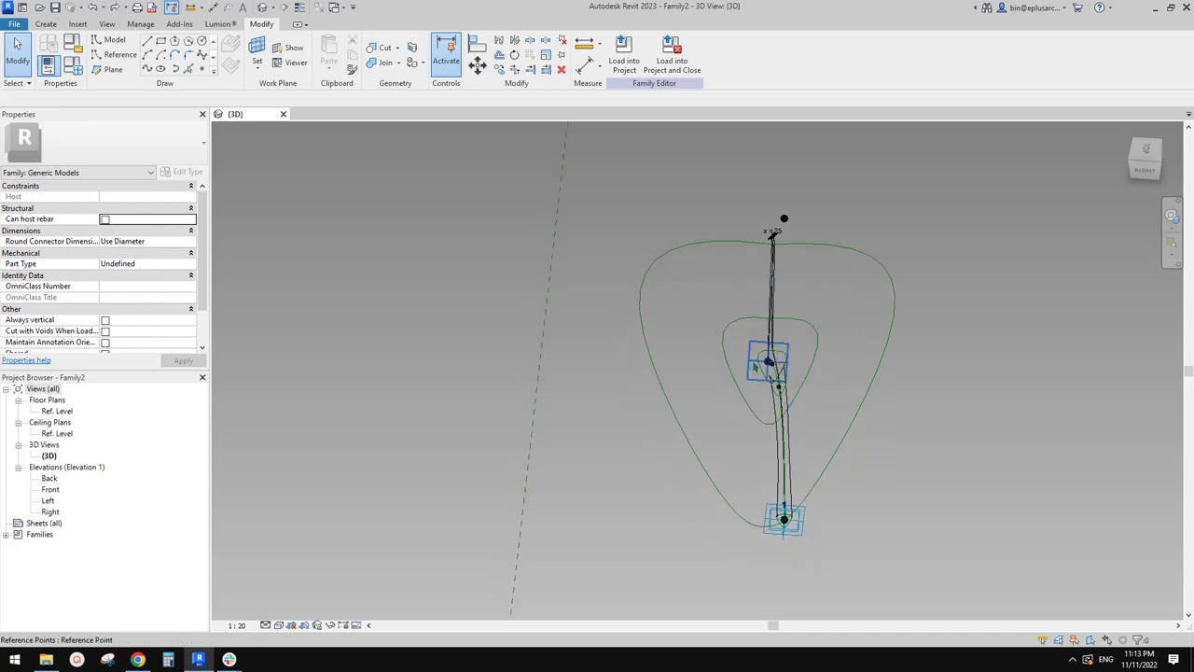
click(147, 43)
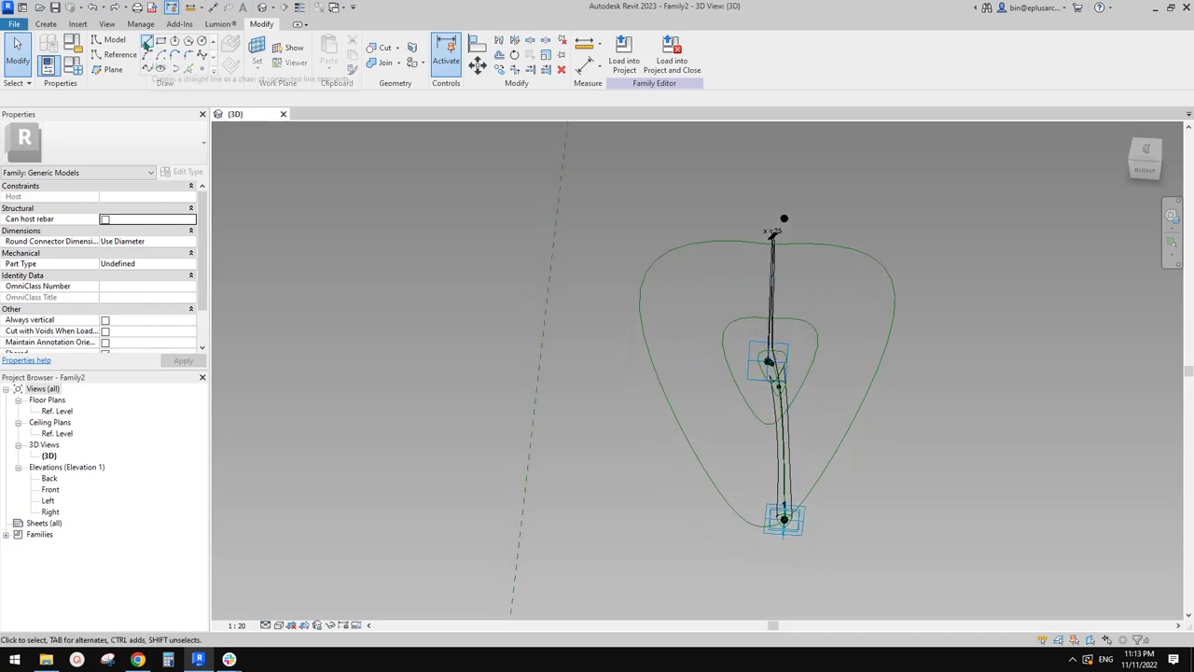
click(640, 295)
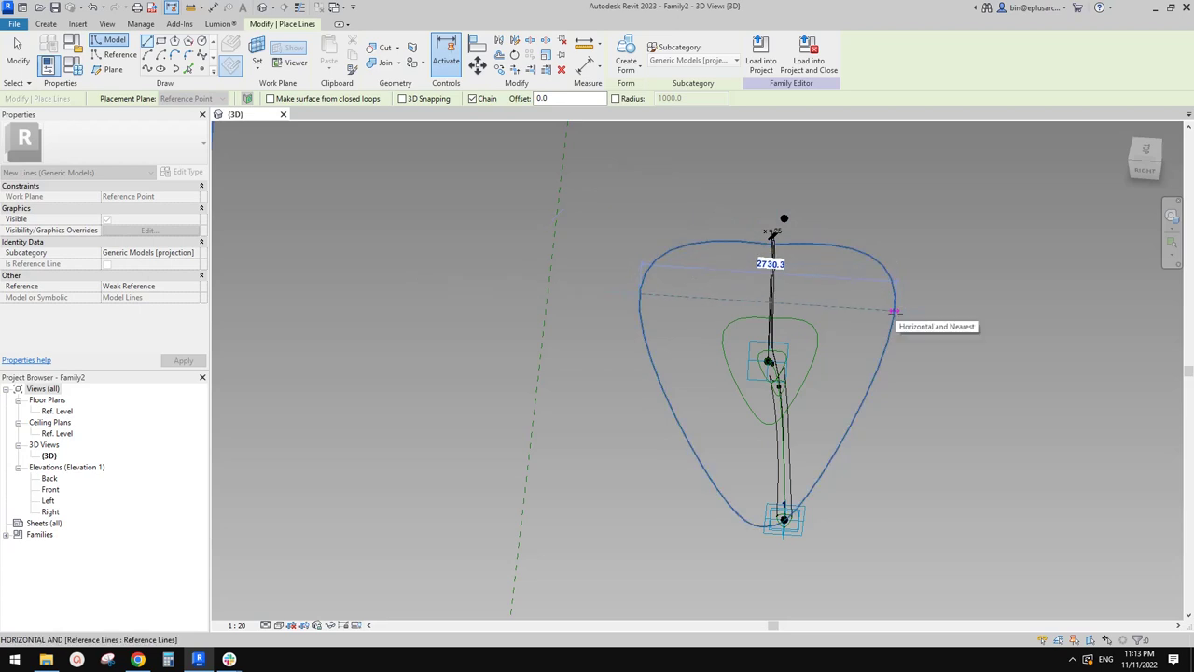
click(640, 293)
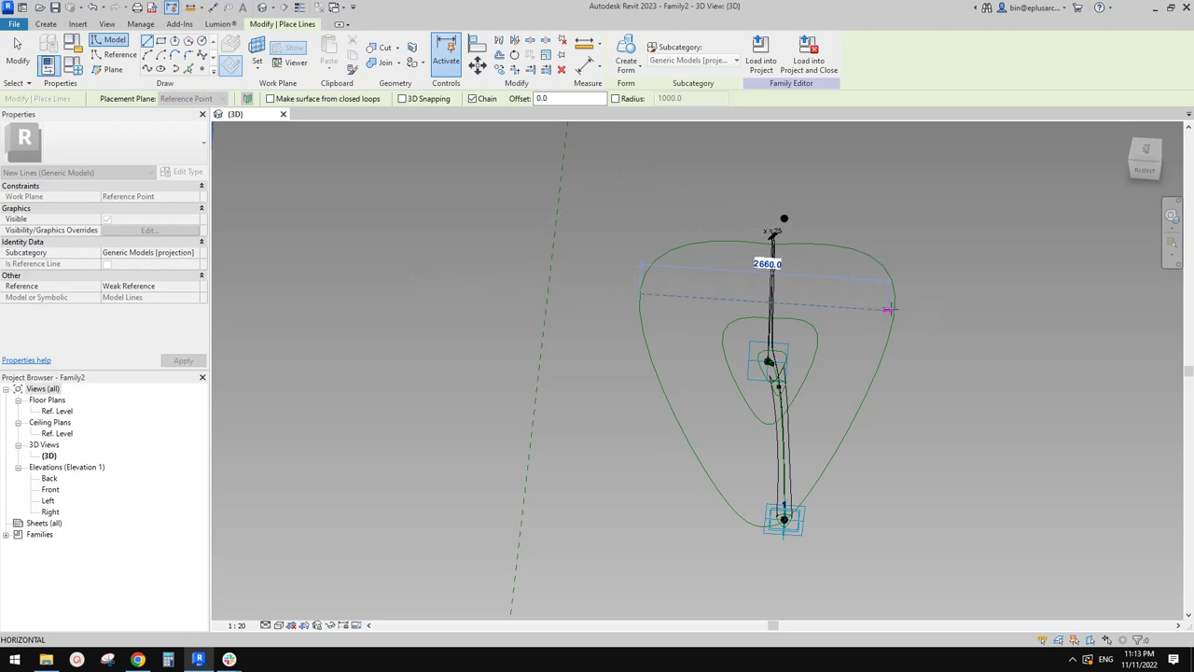
click(888, 305)
key(Escape)
key(Escape)
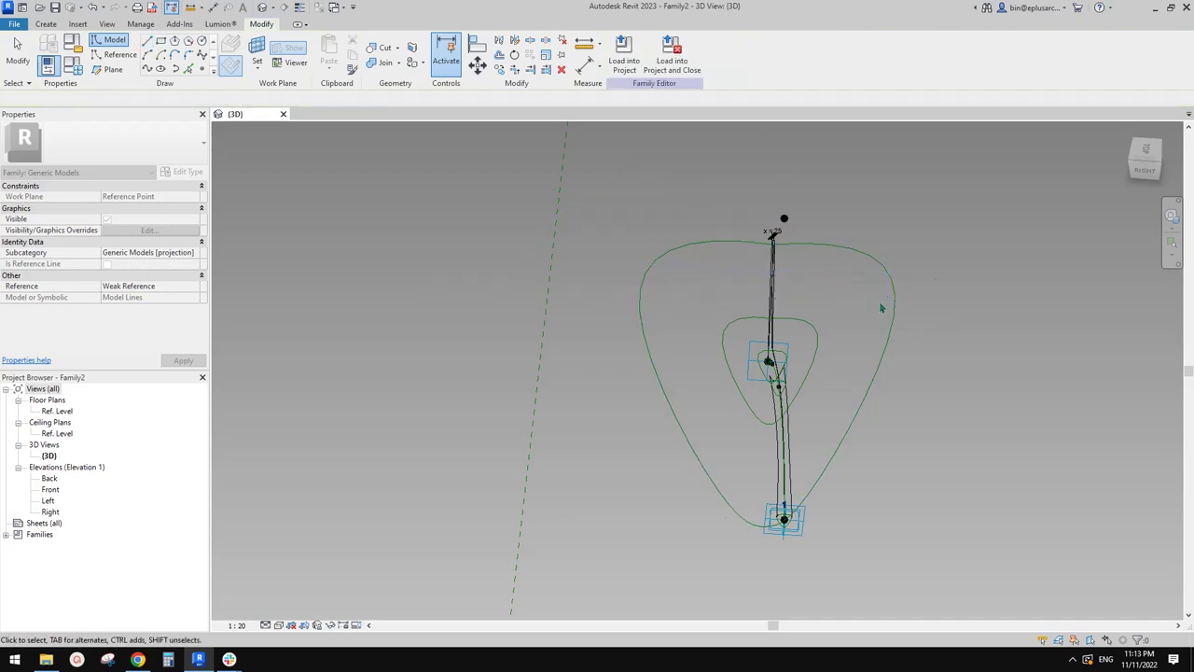
Add a family parameter named w as an instance length parameter grouped under Dimensions
shift+middle_drag(880, 307, 842, 278)
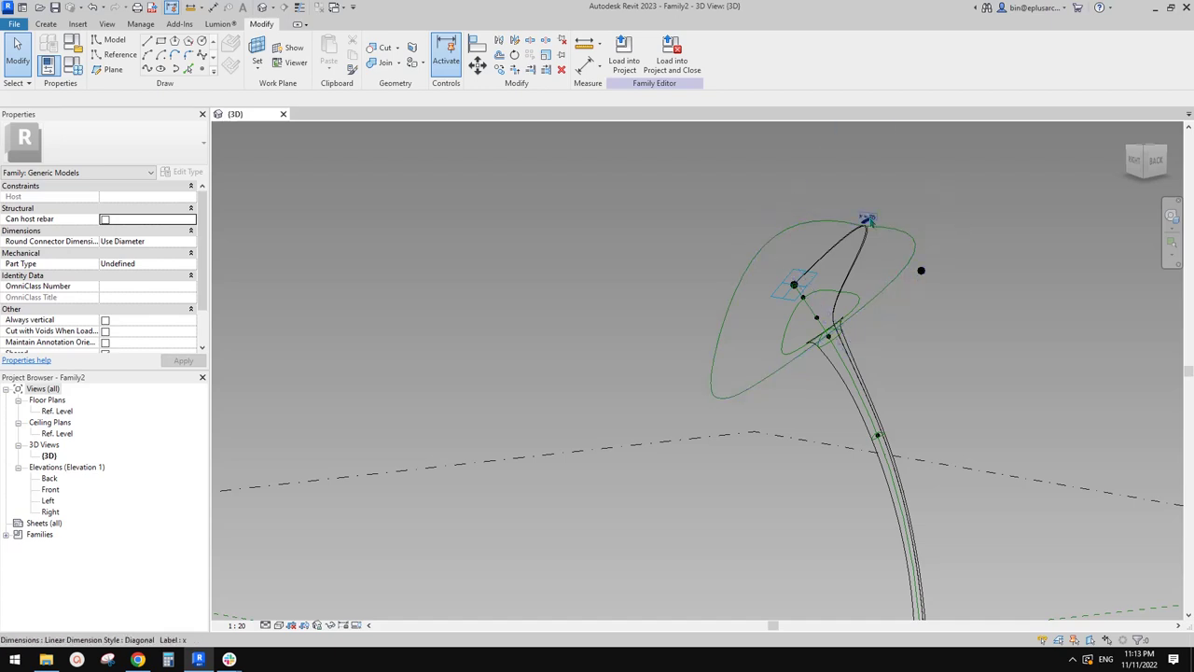
click(73, 66)
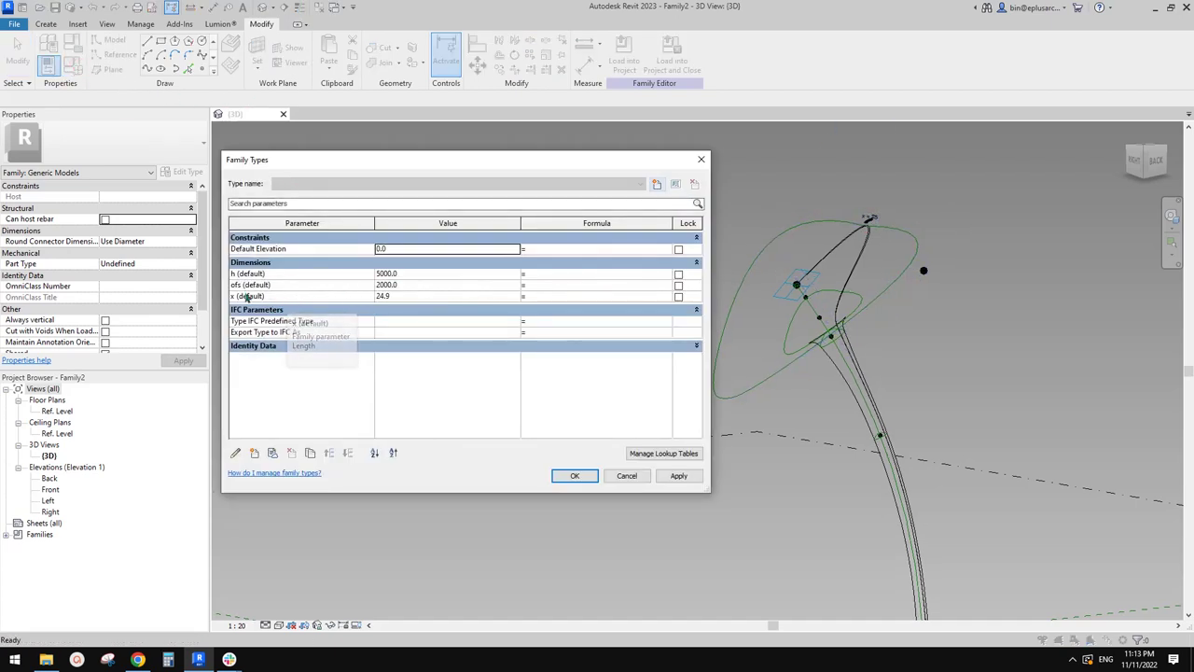
click(254, 454)
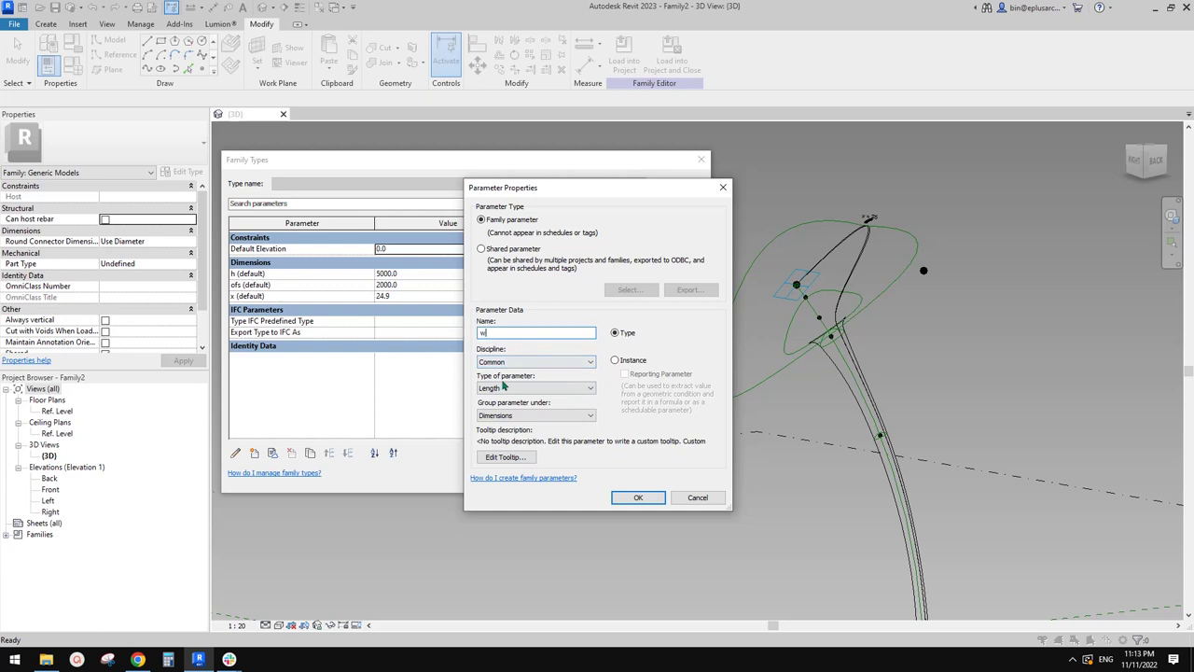
click(616, 360)
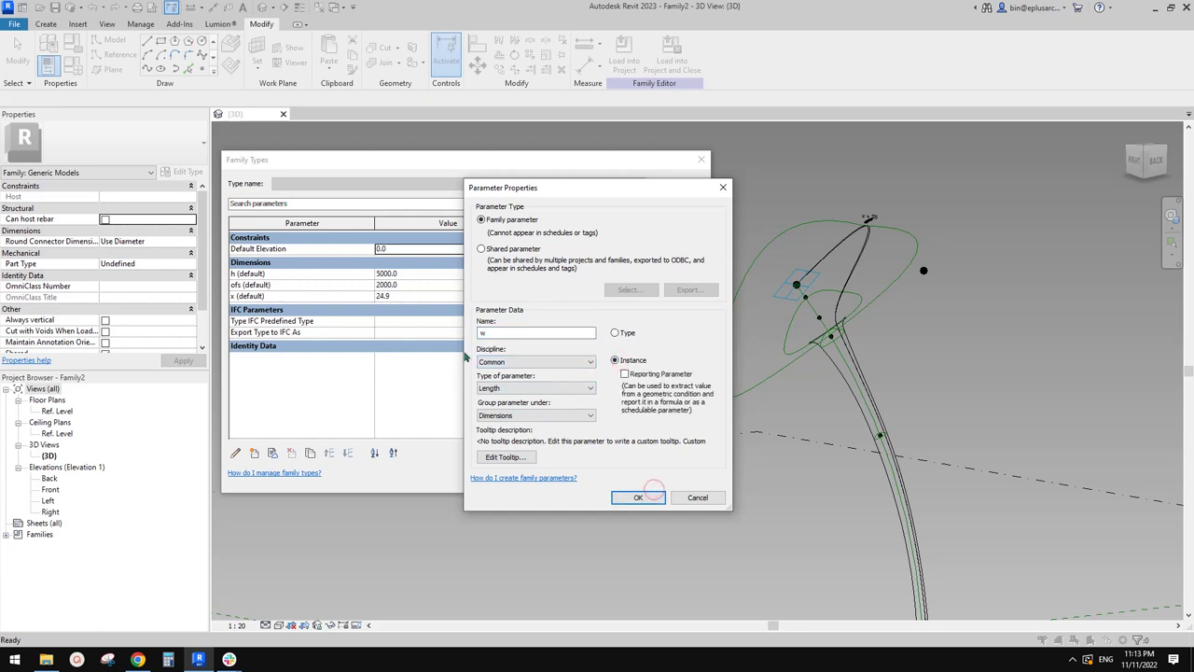
click(639, 498)
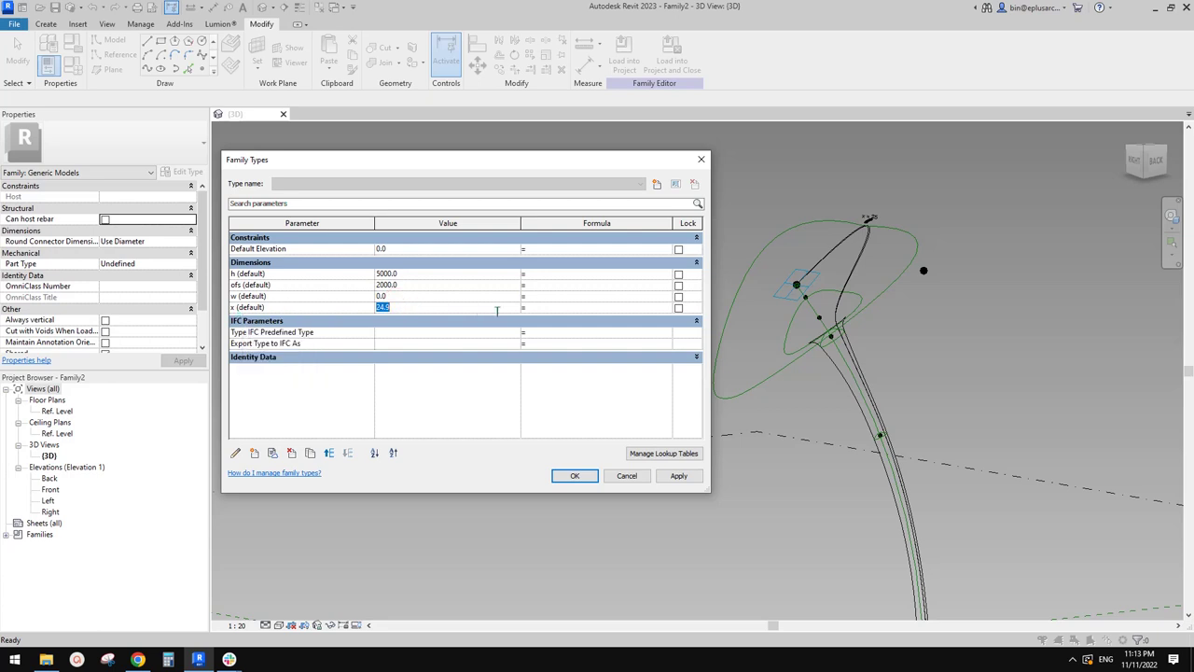
Drive x with the formula w / 100, set w to 2500, and apply and accept the family types
click(545, 313)
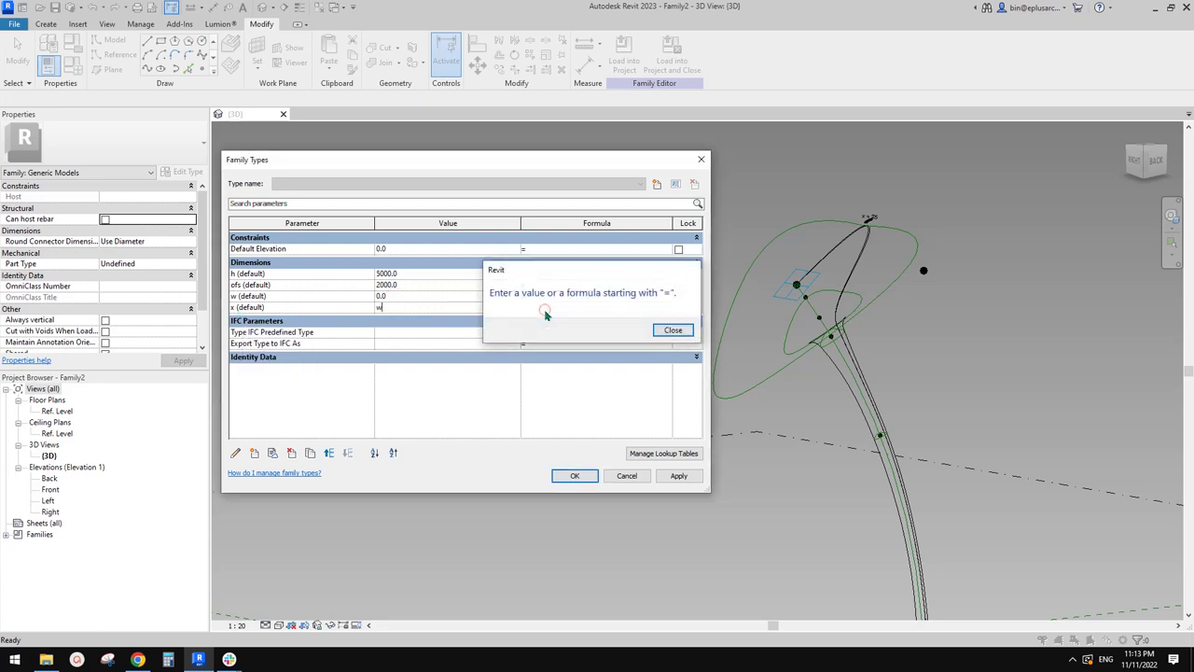
key(Escape)
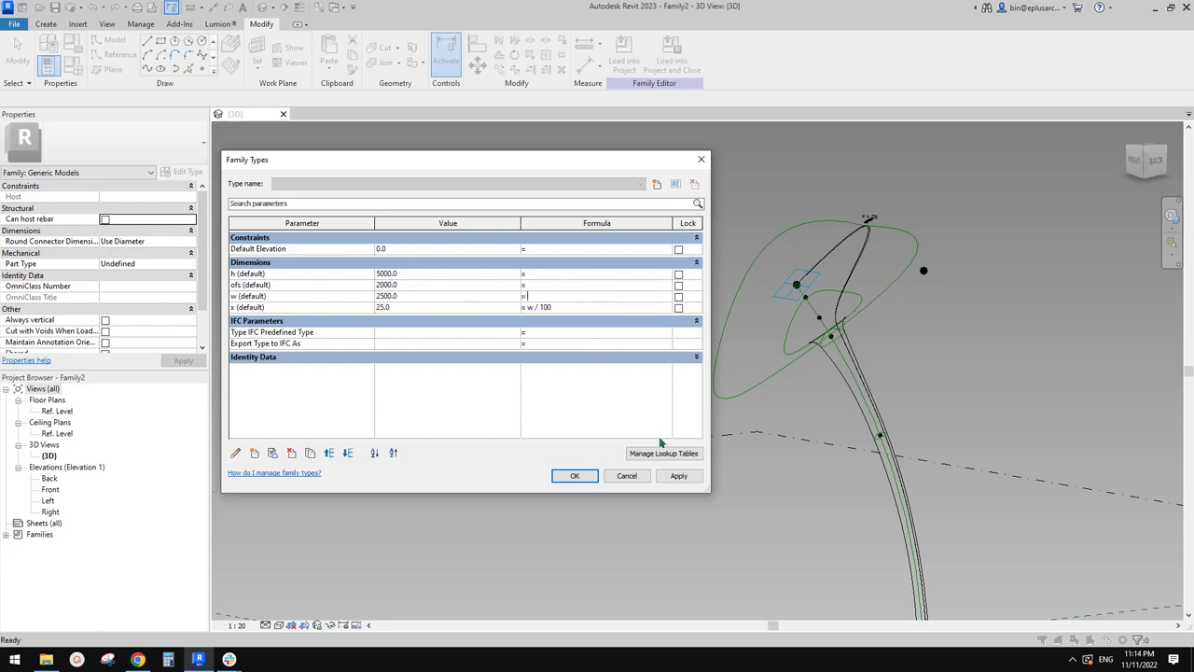
click(680, 479)
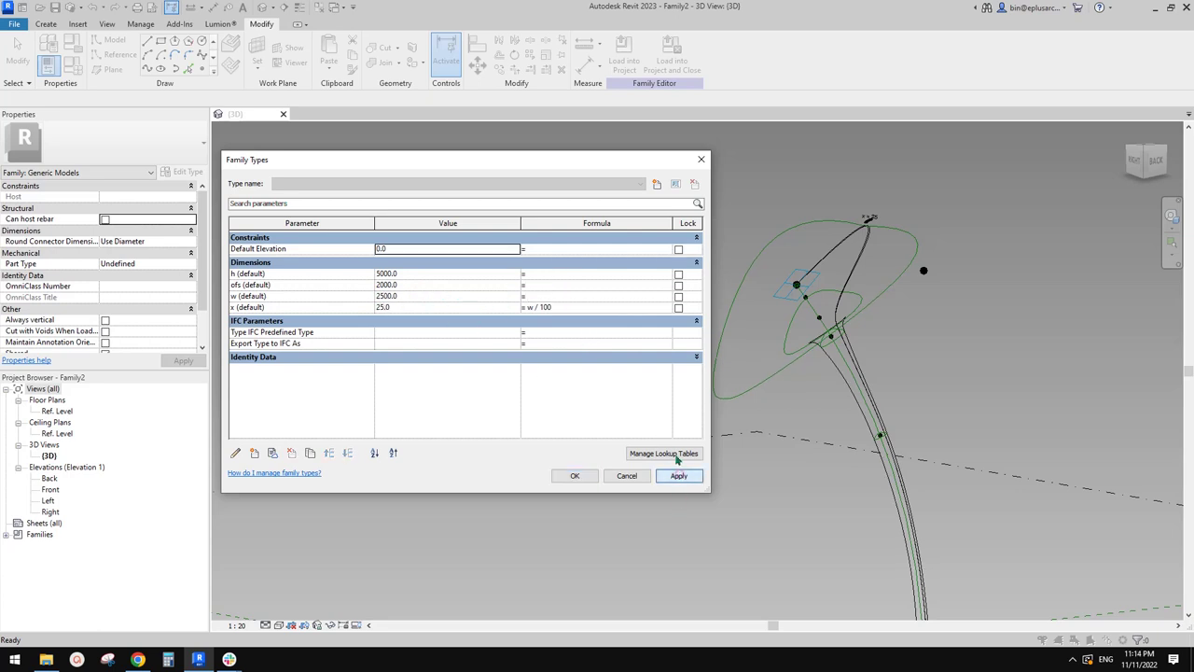
click(575, 478)
shift+middle_drag(571, 474, 443, 265)
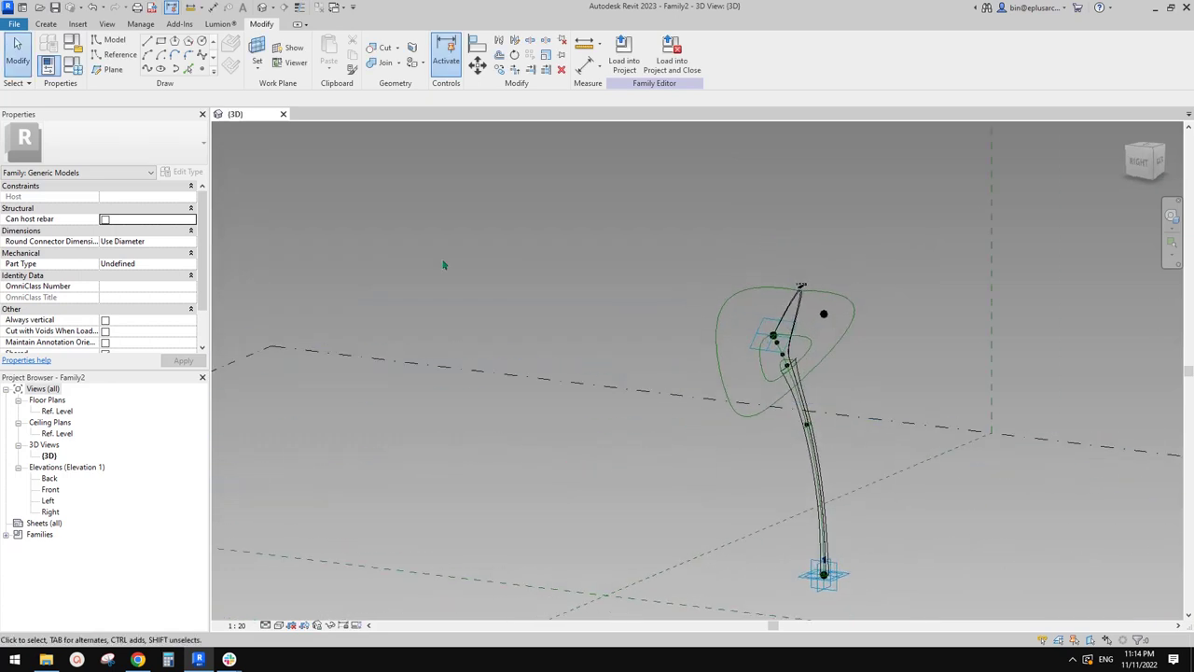
Flex the form by setting w to 2000 in the family types and accepting the change
click(72, 66)
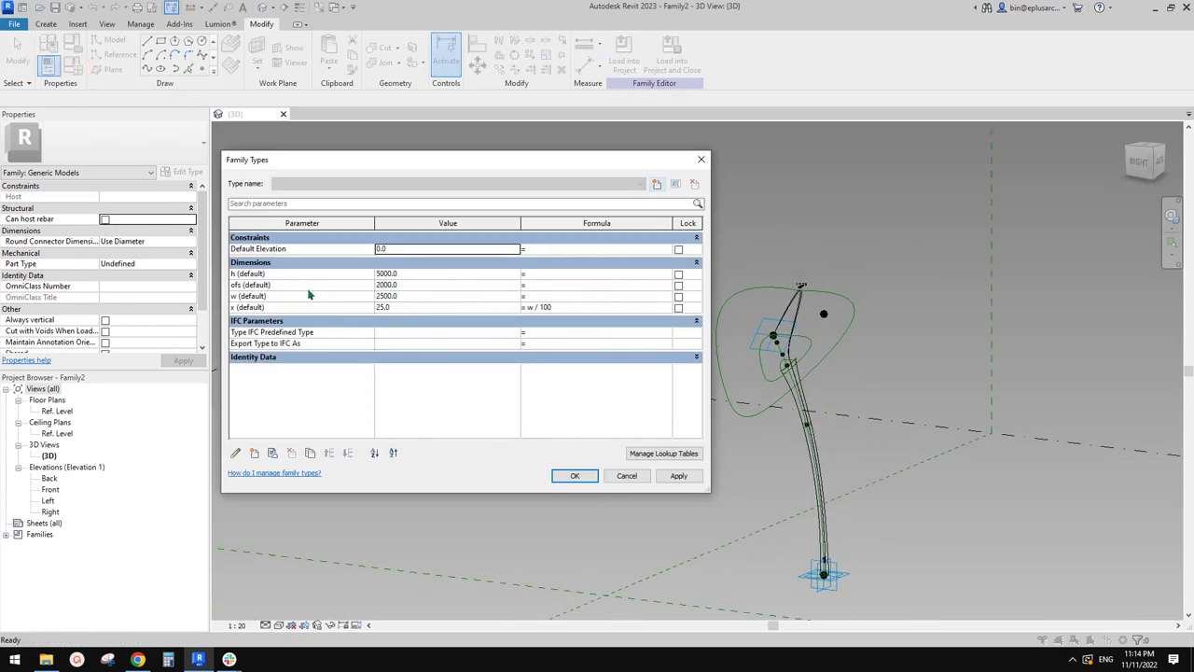
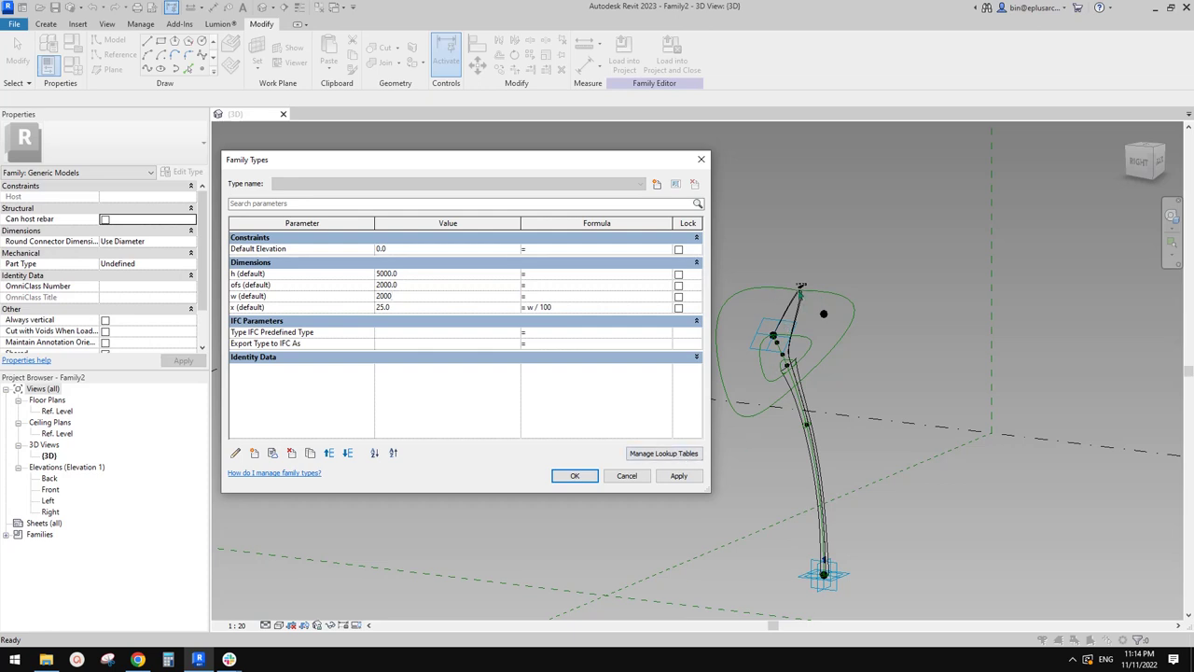
click(680, 476)
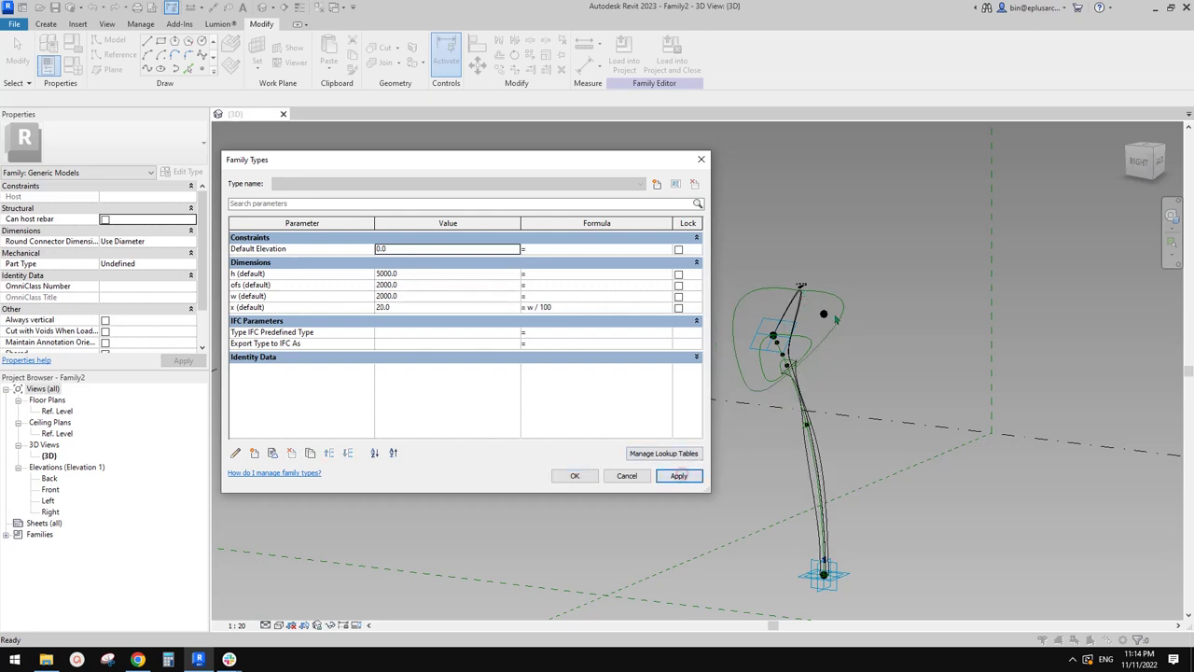
click(575, 476)
mouse_move(776, 445)
shift+middle_down()
mouse_move(864, 413)
mouse_move(806, 408)
mouse_move(782, 385)
mouse_move(826, 391)
mouse_move(843, 419)
mouse_move(892, 435)
shift+middle_up()
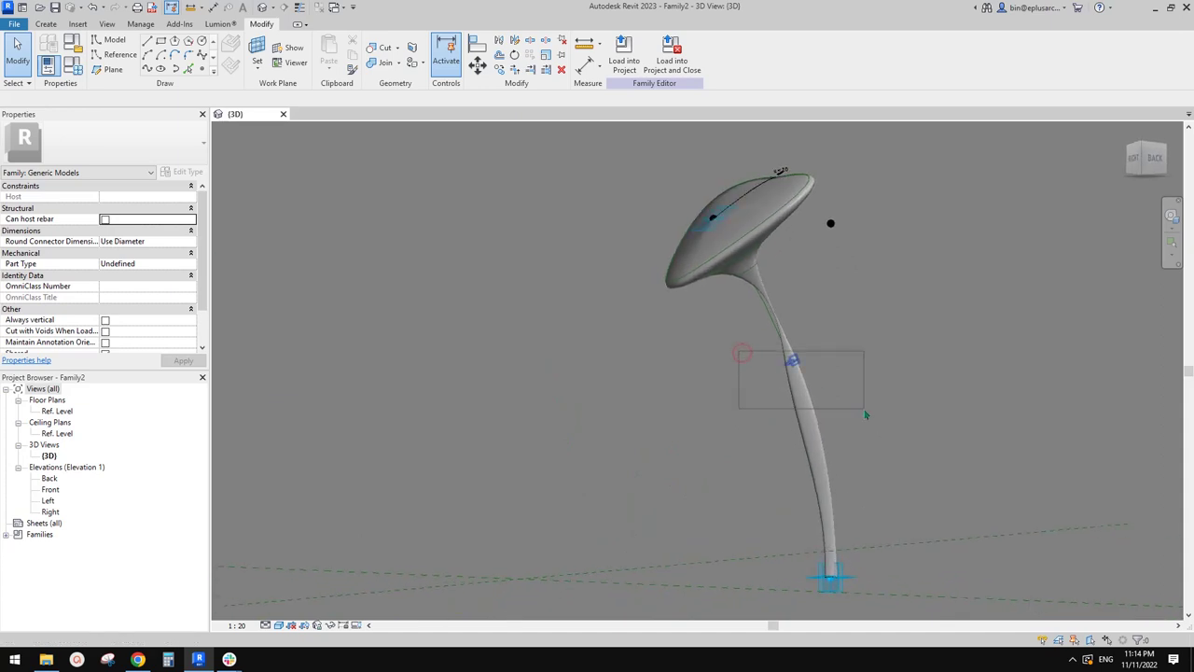
Try deleting the profile and reference point midway along the stem and undo the deletion
drag(851, 395, 845, 399)
key(Delete)
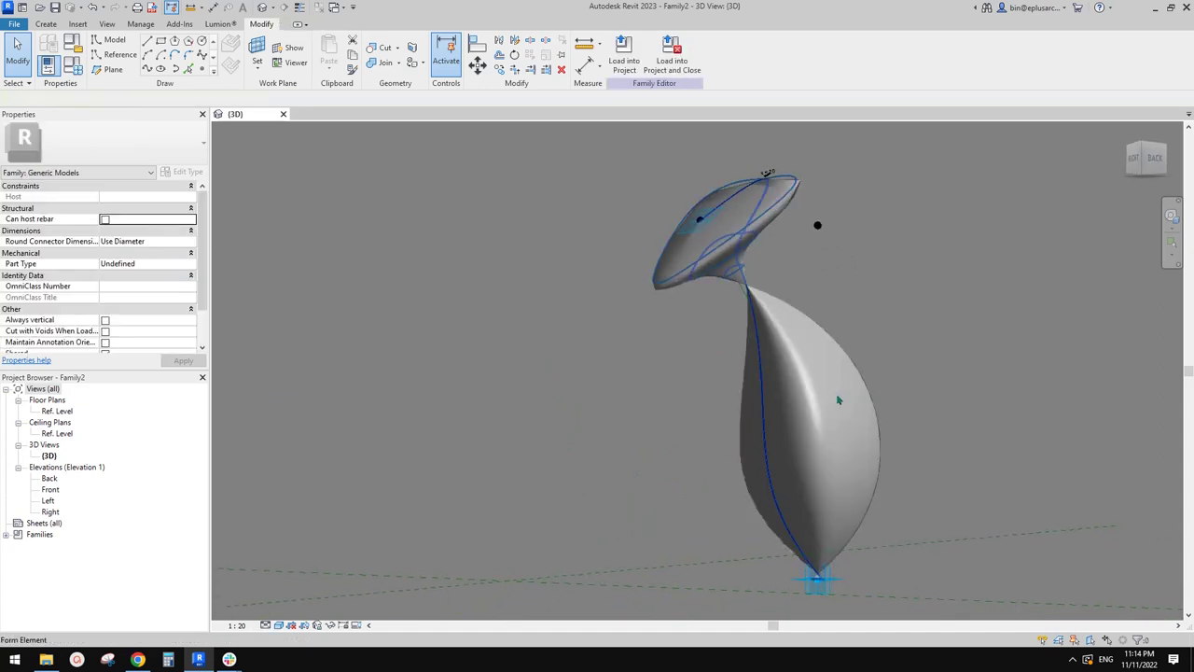
key(ctrl+z)
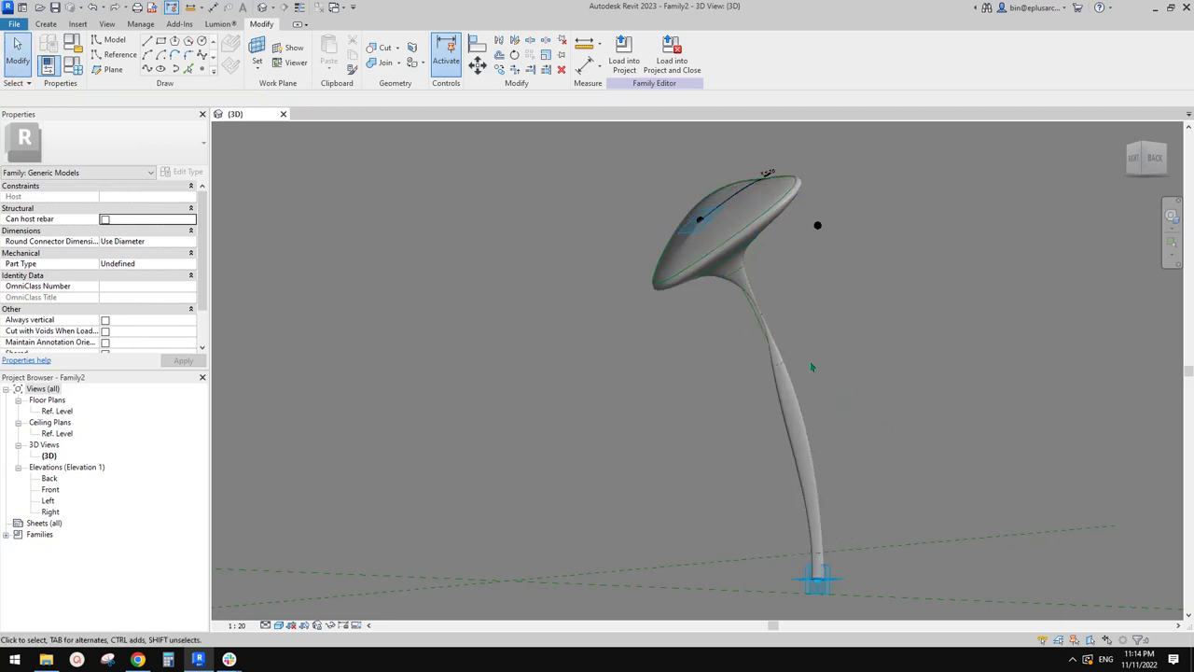
In wireframe, slide the mid-stem reference point with its profile up the path to the neck, at about 0.83 of the curve
shift+middle_drag(752, 314, 786, 304)
scroll(709, 274, up, 2)
scroll(808, 385, up, 1)
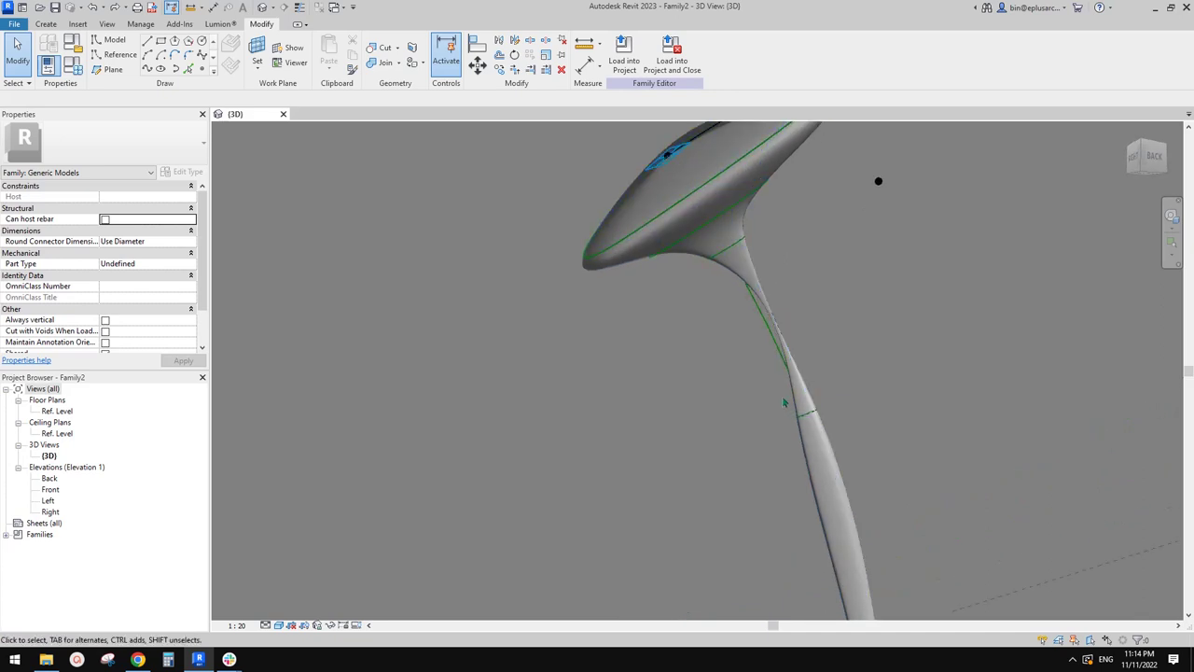
key(w)
key(f)
scroll(812, 415, up, 2)
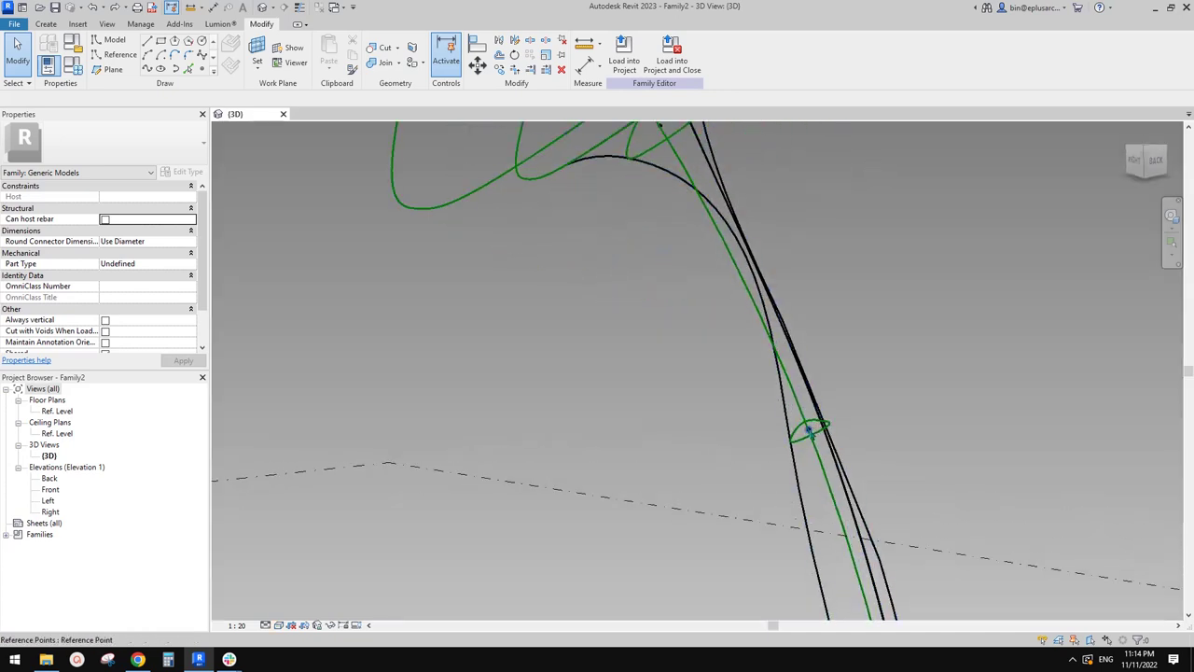
click(809, 430)
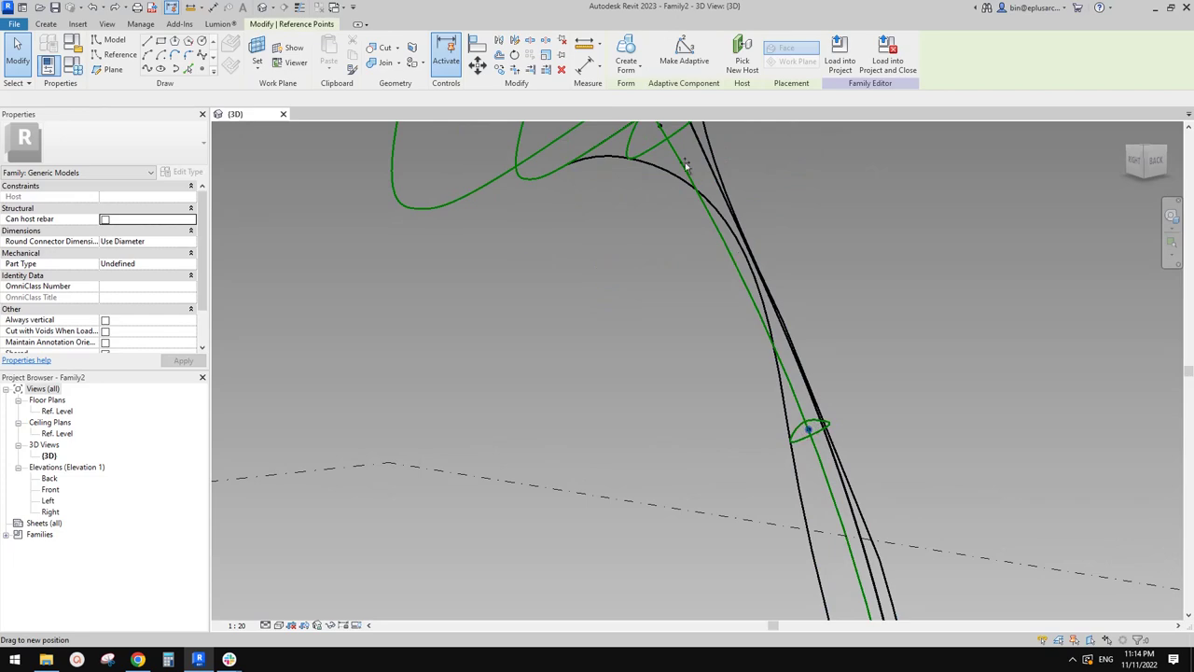
drag(687, 166, 676, 155)
middle_drag(670, 138, 742, 303)
scroll(774, 428, up, 2)
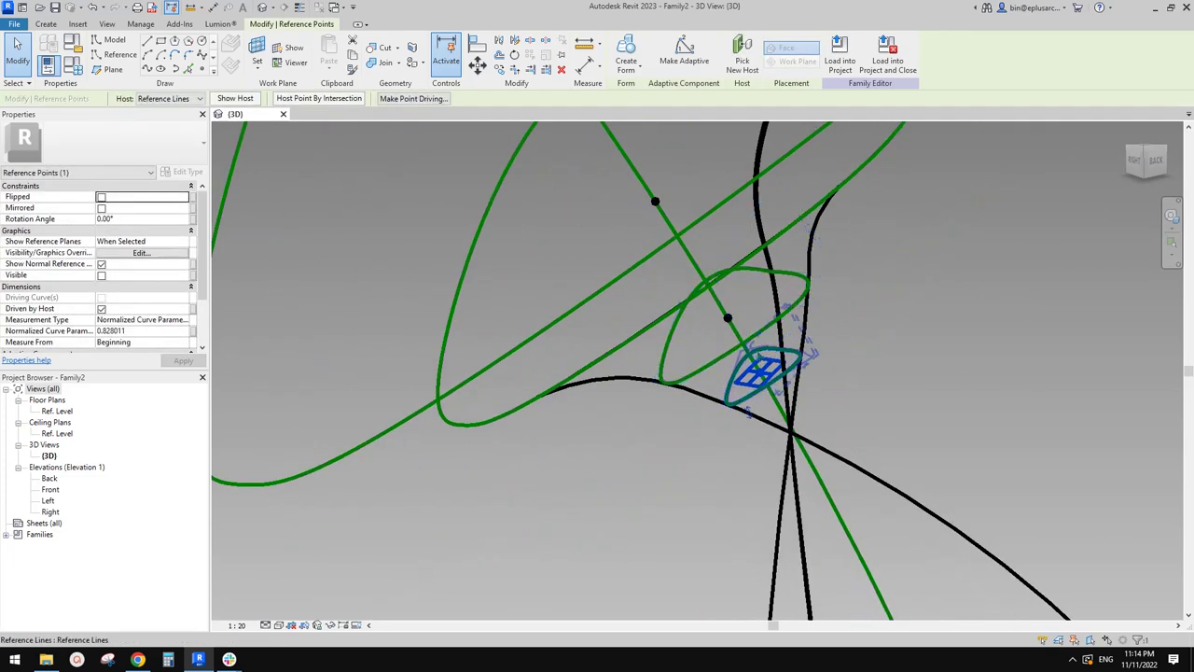
shift+middle_drag(809, 389, 765, 424)
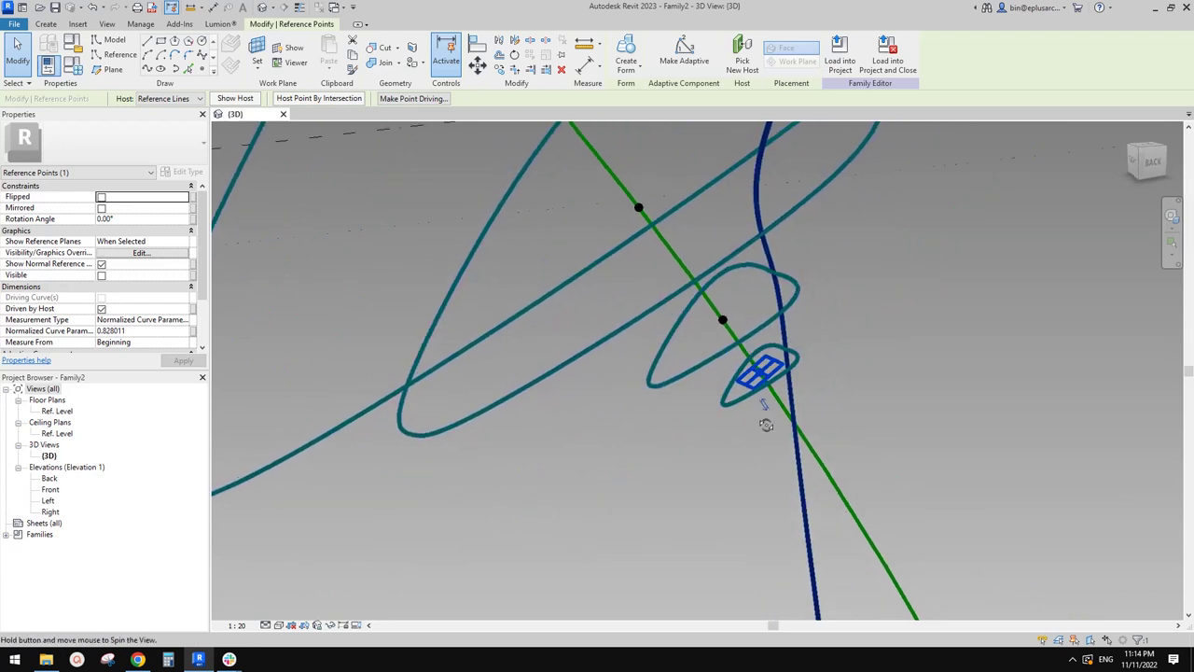
scroll(758, 373, up, 1)
key(Escape)
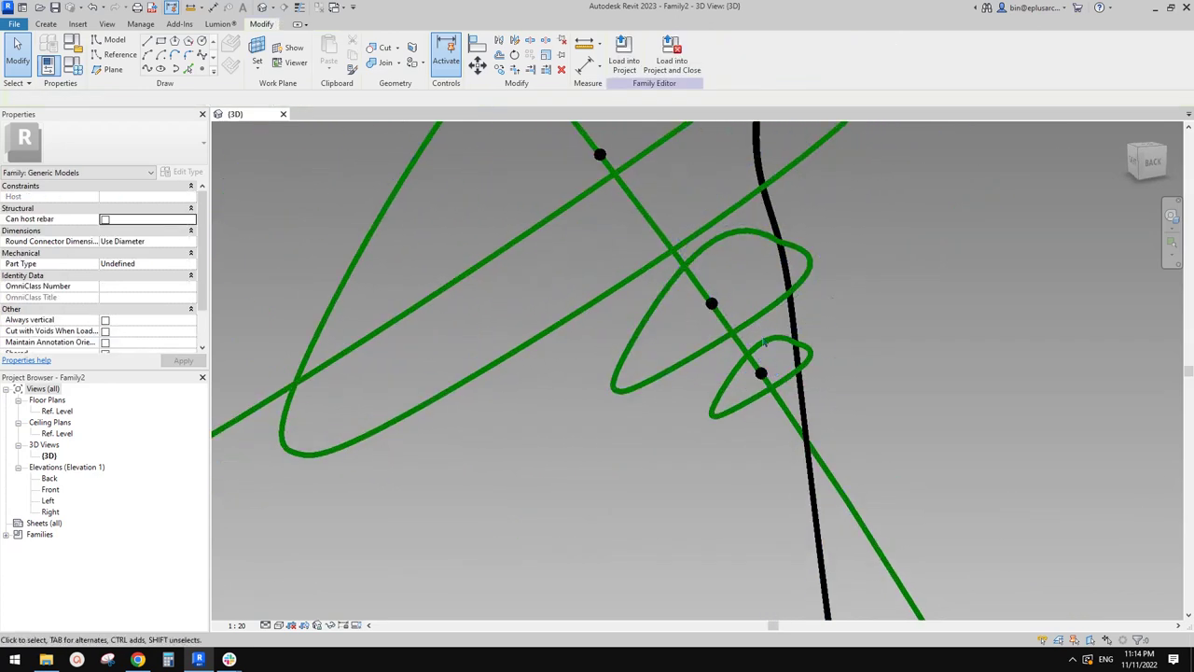
Slide the next reference point above down the path so its larger profile sits close to the small neck profile
shift+middle_drag(764, 318, 789, 308)
click(712, 301)
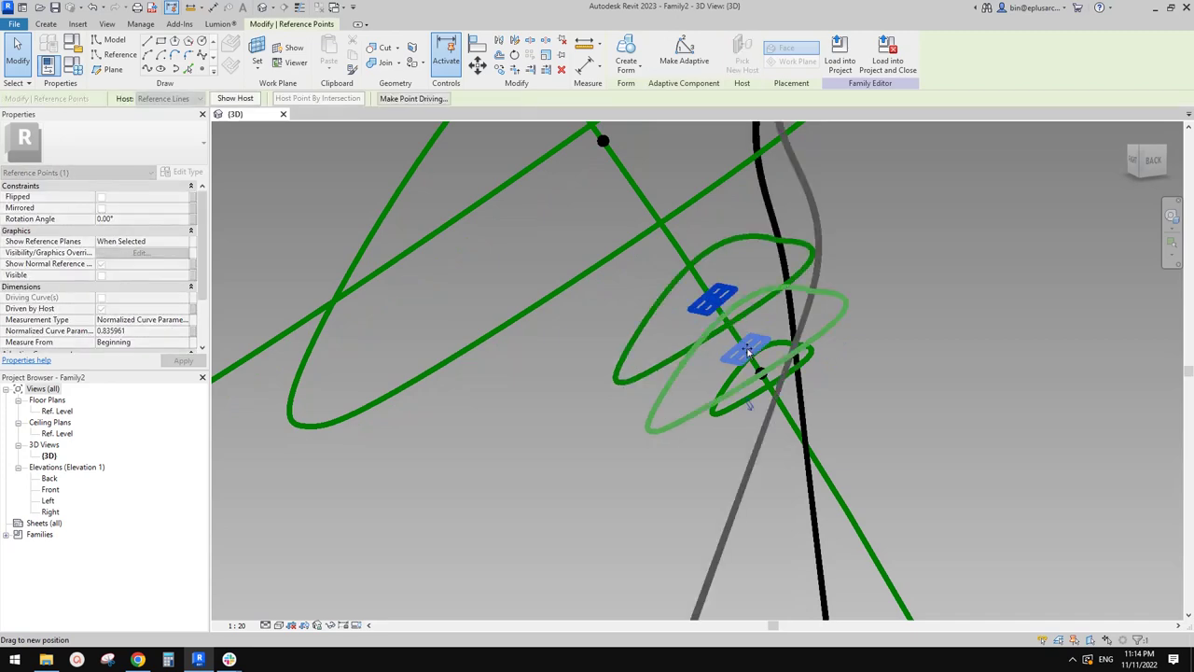
shift+middle_drag(748, 347, 770, 335)
Scale the larger neck profile graphically, once down to about 302 mm in length and once back up
click(853, 320)
click(769, 333)
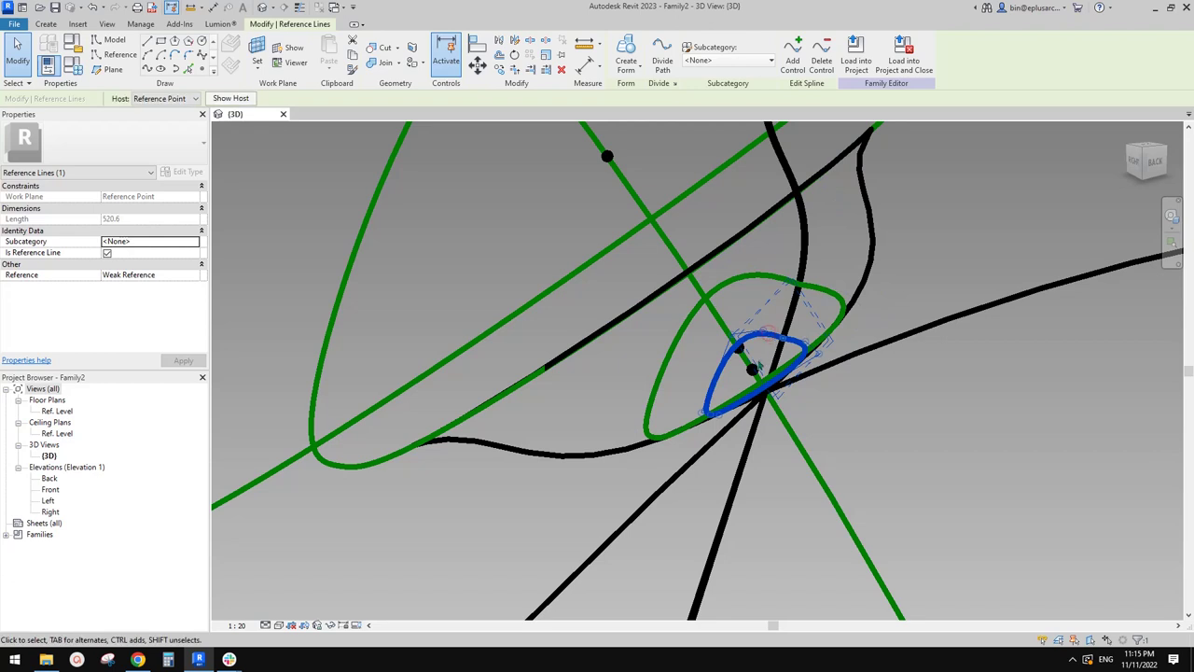
key(Escape)
click(819, 339)
key(r)
key(e)
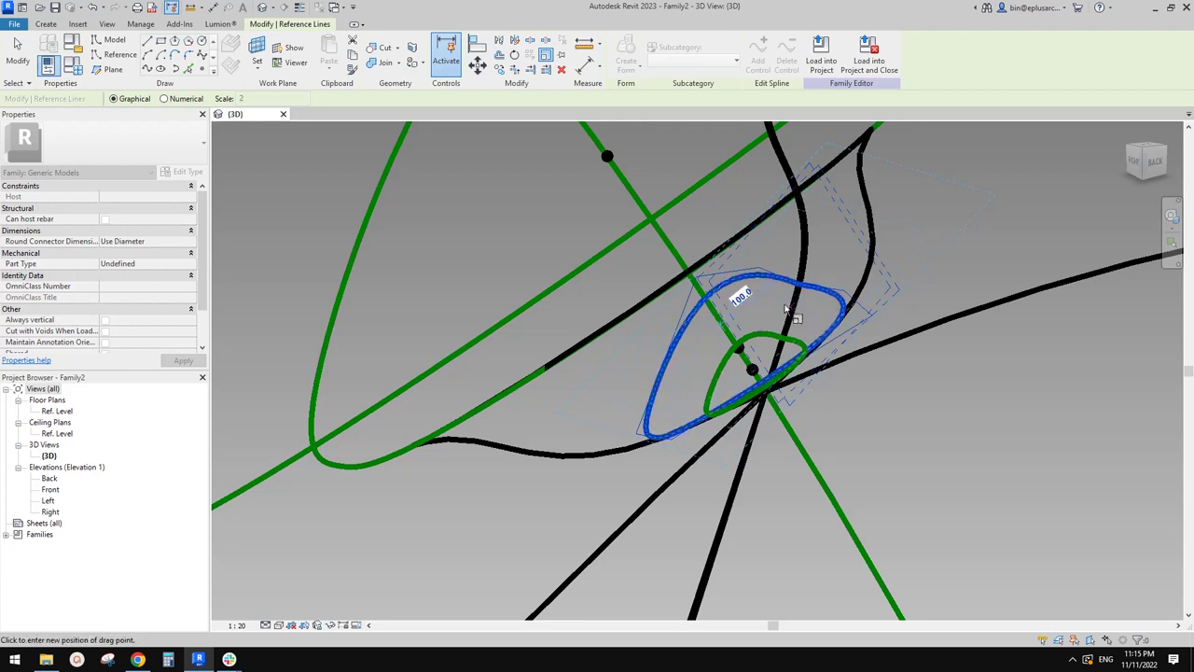
click(789, 312)
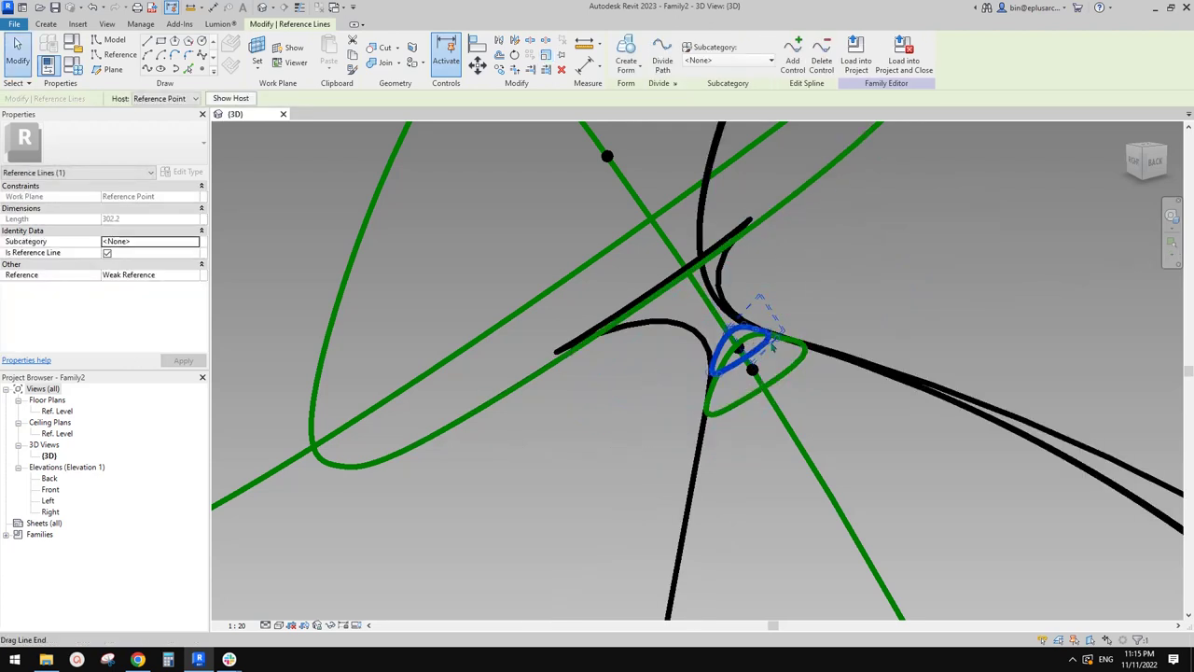
key(r)
key(e)
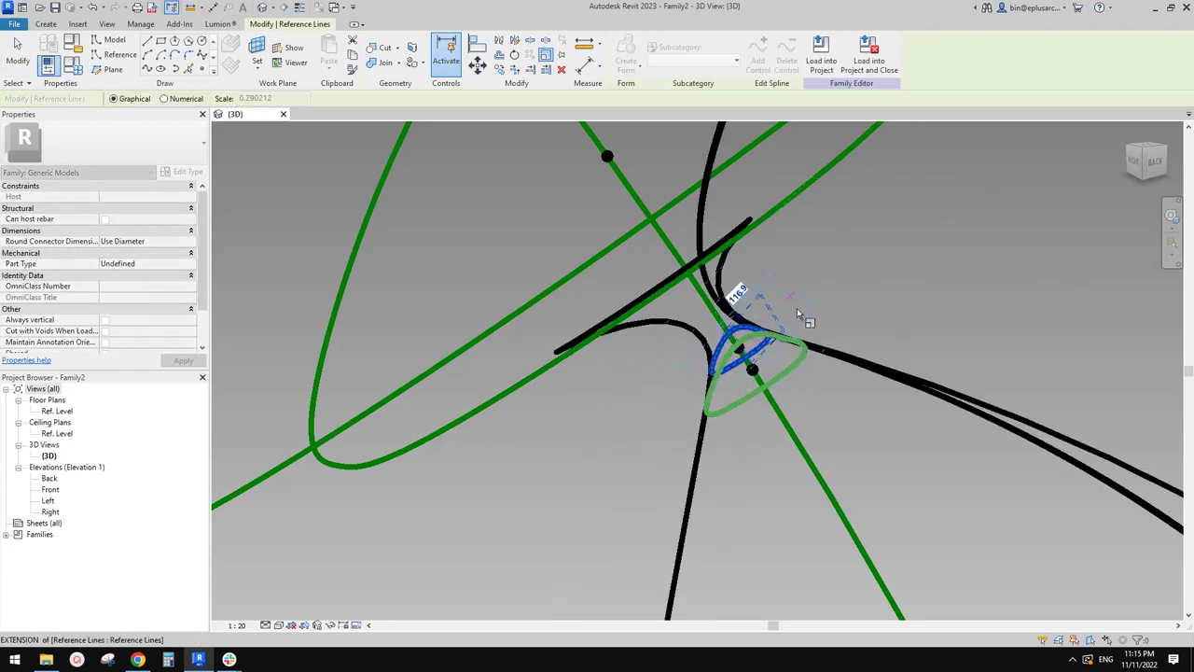
click(790, 323)
shift+middle_drag(789, 323, 793, 298)
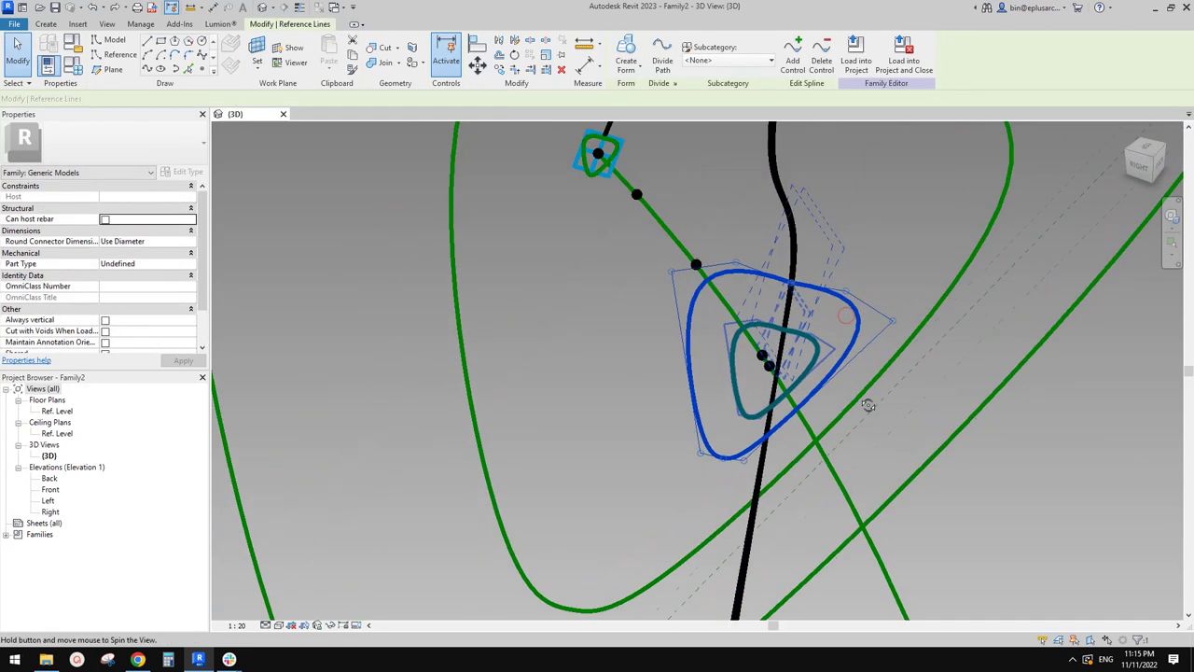
Scale the upper neck profile down to about 570 mm in length, close to the size of the profile below it
click(791, 296)
key(r)
key(e)
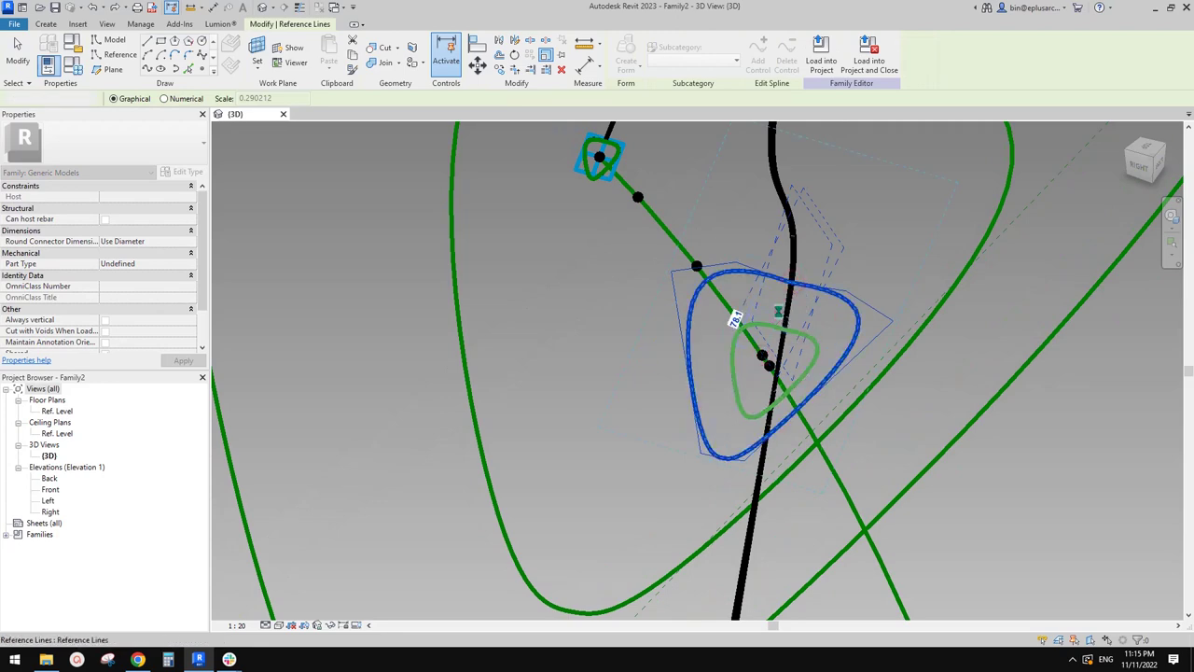
shift+middle_drag(778, 314, 717, 207)
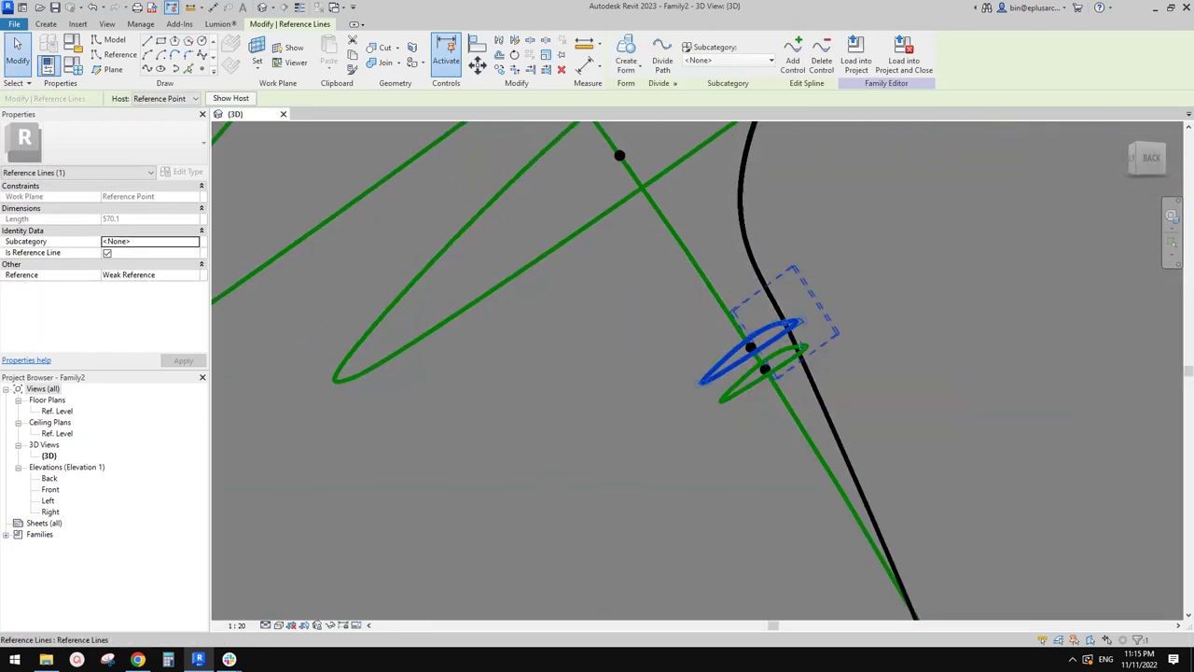
click(853, 413)
Examine the two closely spaced neck profiles, their reference points and the form edges from several angles
scroll(853, 413, down, 2)
middle_drag(853, 413, 804, 292)
scroll(823, 322, down, 2)
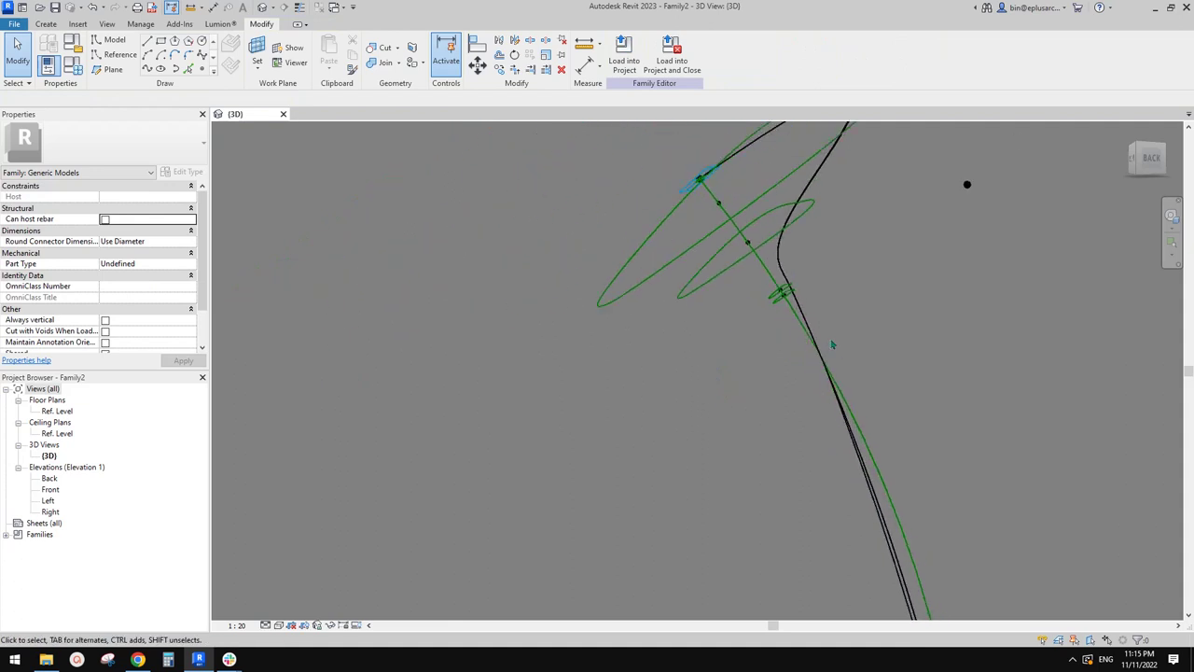
scroll(796, 312, up, 1)
mouse_move(788, 316)
shift+middle_down()
mouse_move(868, 352)
mouse_move(844, 317)
mouse_move(853, 299)
mouse_move(793, 238)
shift+middle_up()
scroll(840, 284, up, 5)
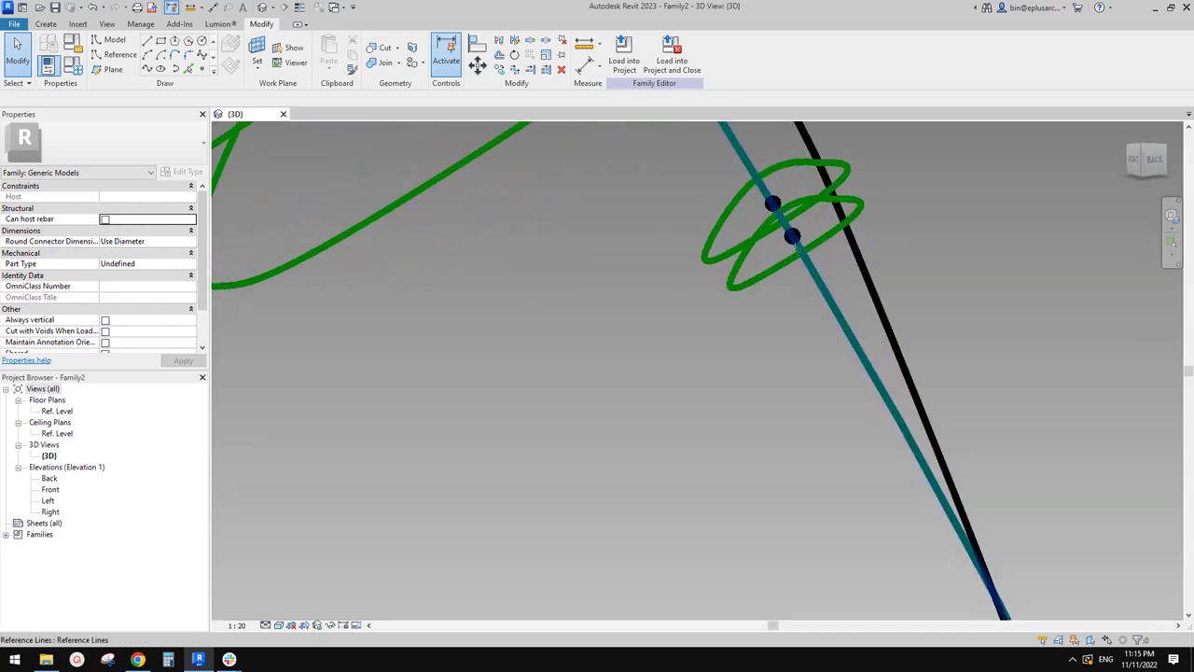
click(789, 226)
drag(786, 220, 812, 271)
key(Escape)
scroll(813, 274, down, 3)
shift+middle_drag(822, 282, 772, 289)
scroll(749, 306, up, 2)
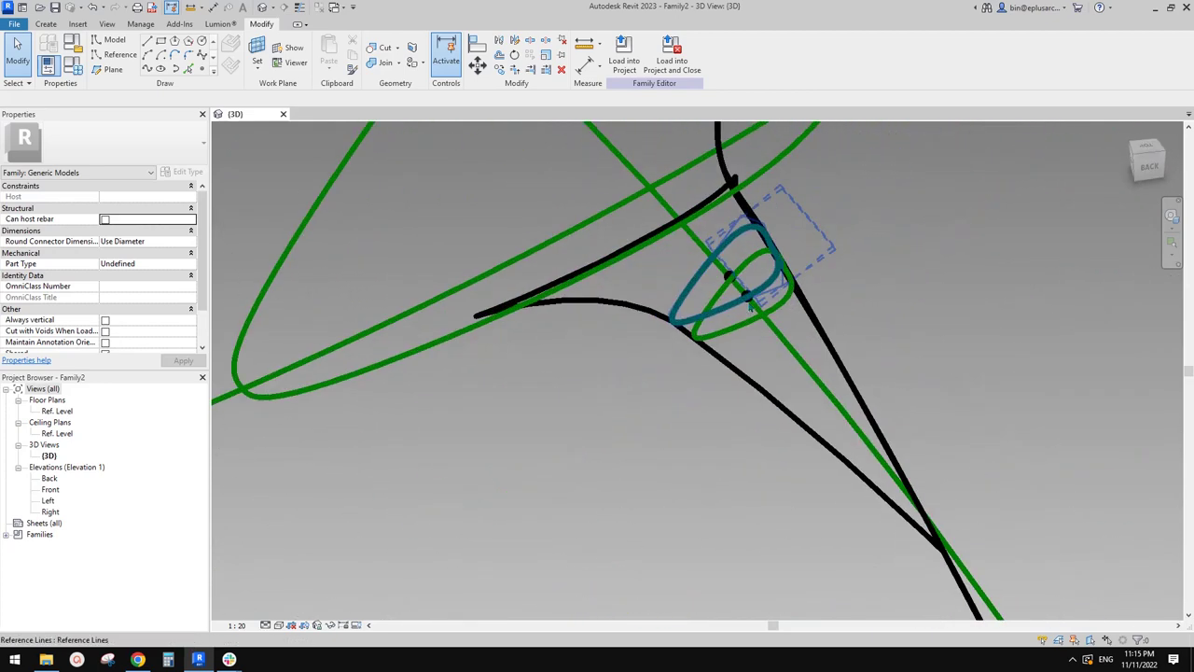
scroll(747, 300, up, 3)
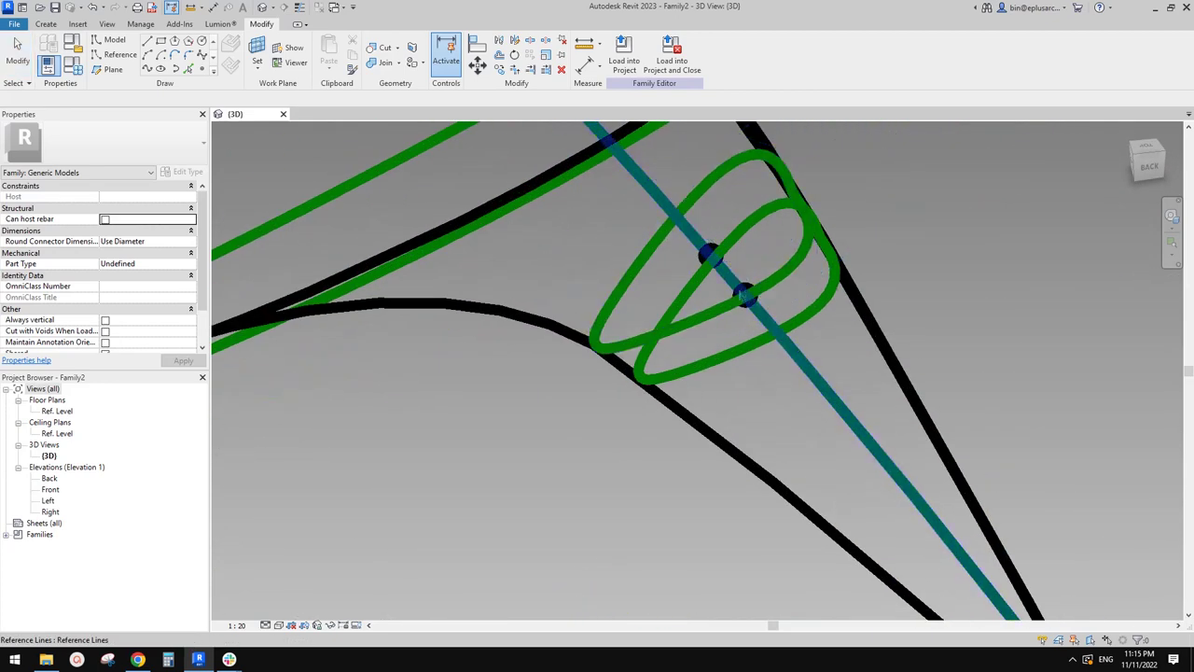
shift+middle_drag(747, 316, 753, 302)
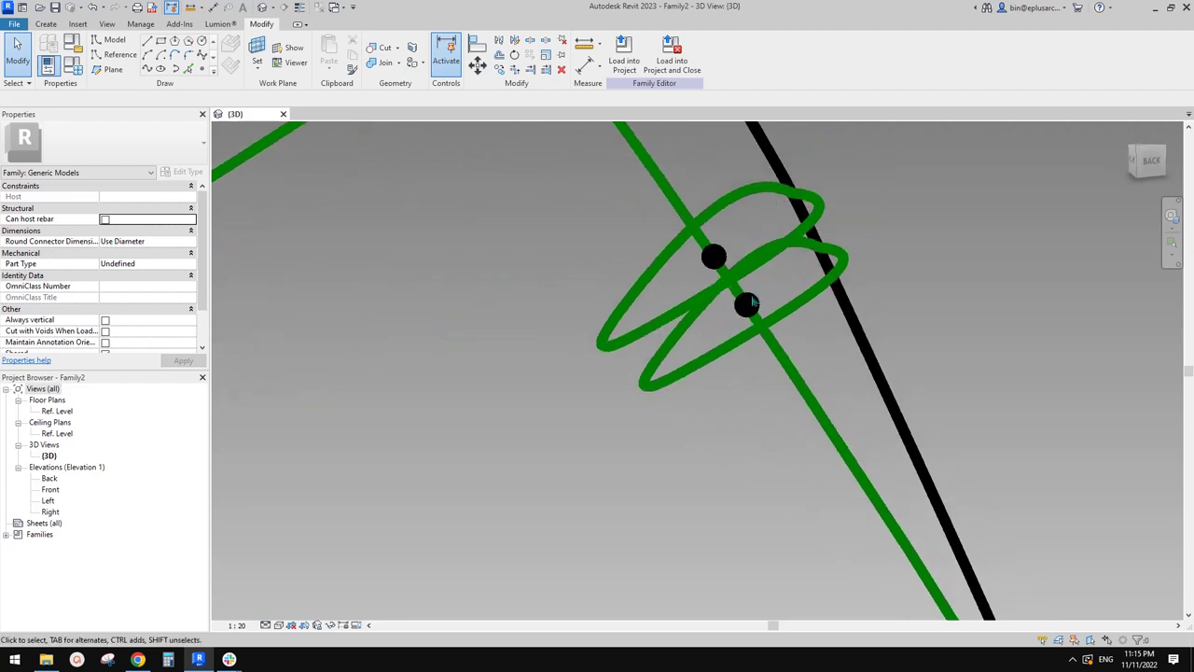
Delete the lower of the two closely spaced reference points on the path at the neck
click(747, 311)
key(d)
key(e)
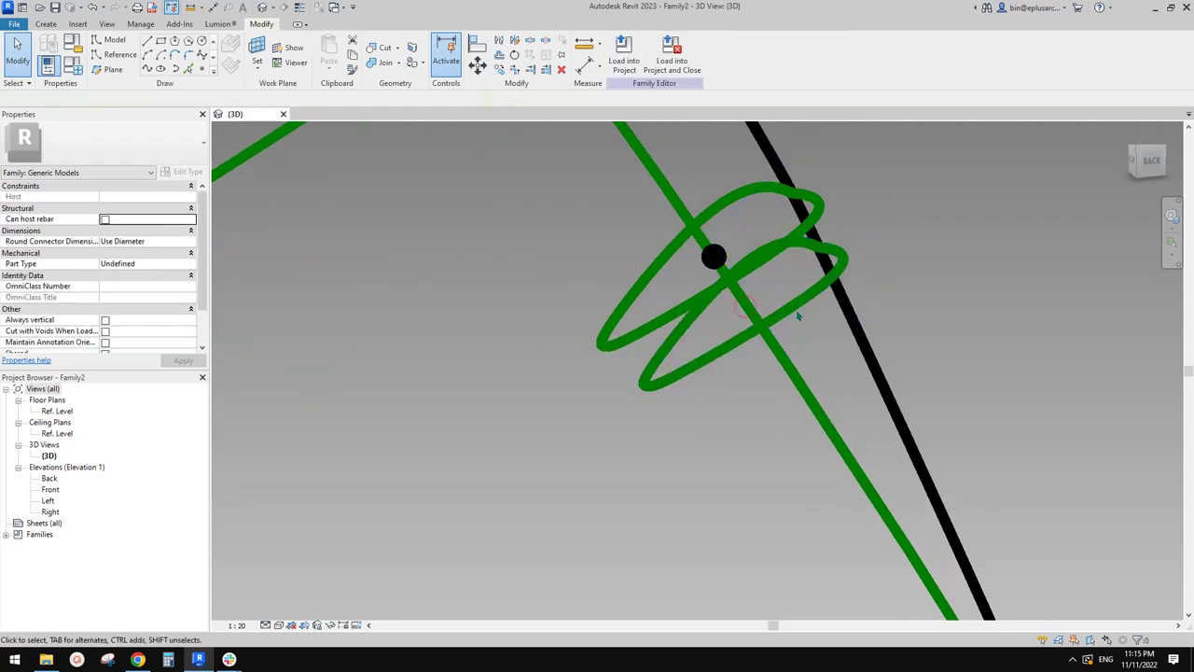
Examine the two neck profiles, the points on the path and the form around them in wireframe and shaded display
scroll(799, 313, down, 1)
click(795, 308)
key(d)
key(Escape)
scroll(796, 311, down, 5)
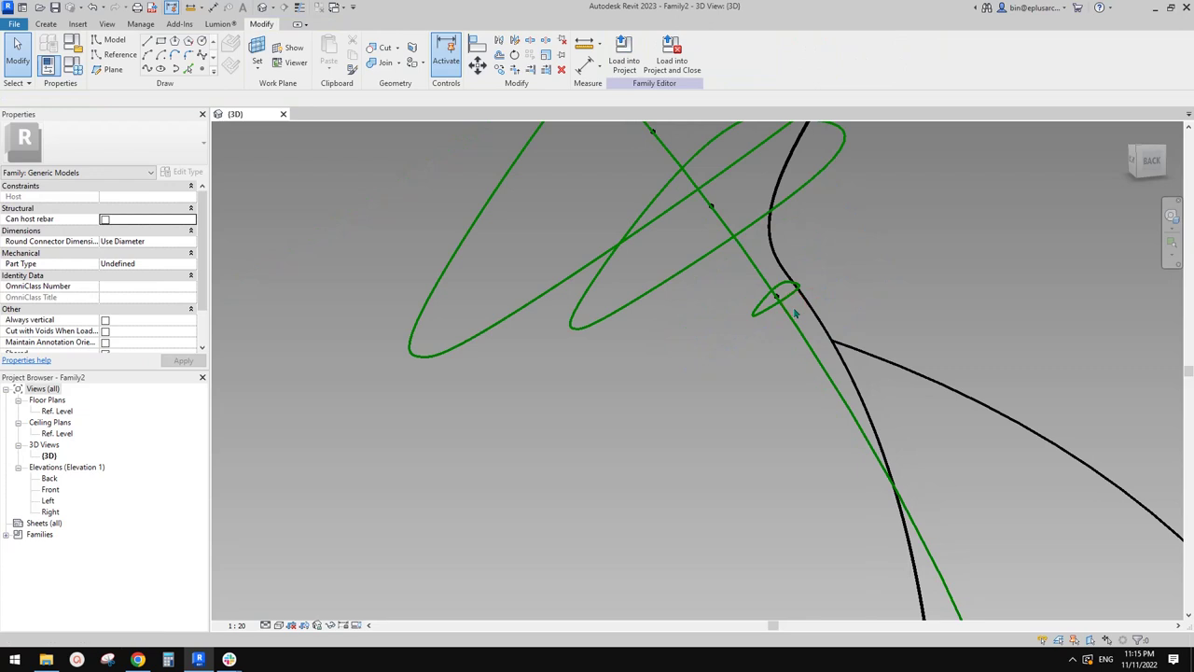
shift+middle_drag(796, 313, 800, 322)
scroll(799, 320, down, 1)
scroll(816, 316, up, 6)
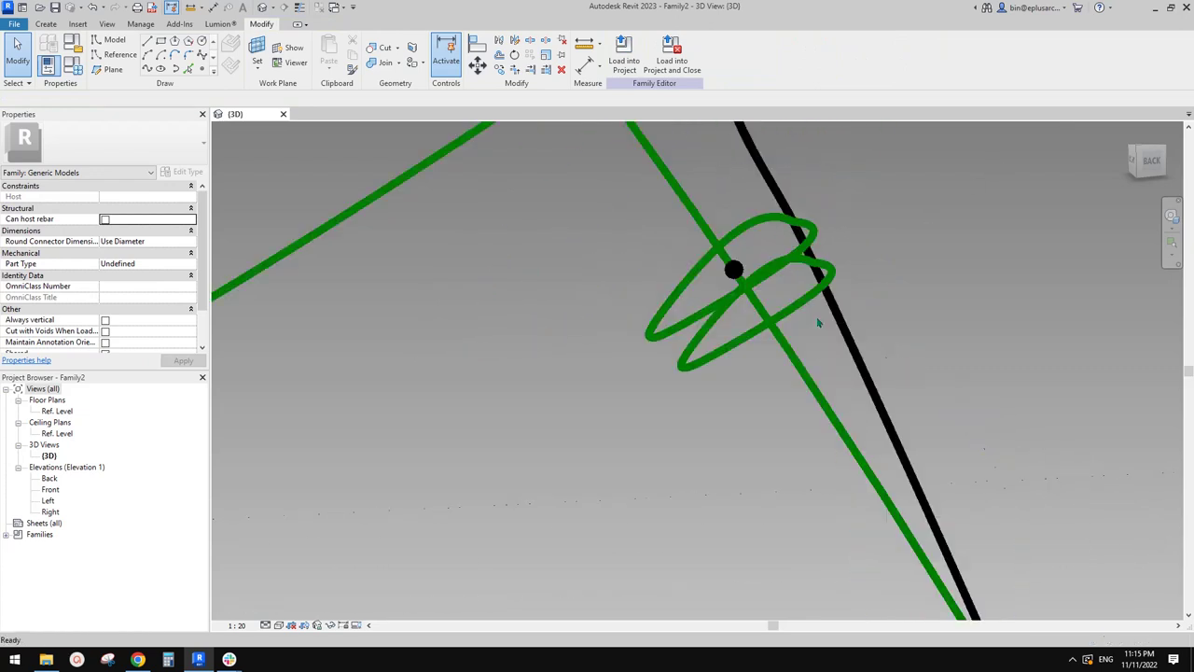
scroll(816, 316, up, 1)
scroll(817, 318, down, 2)
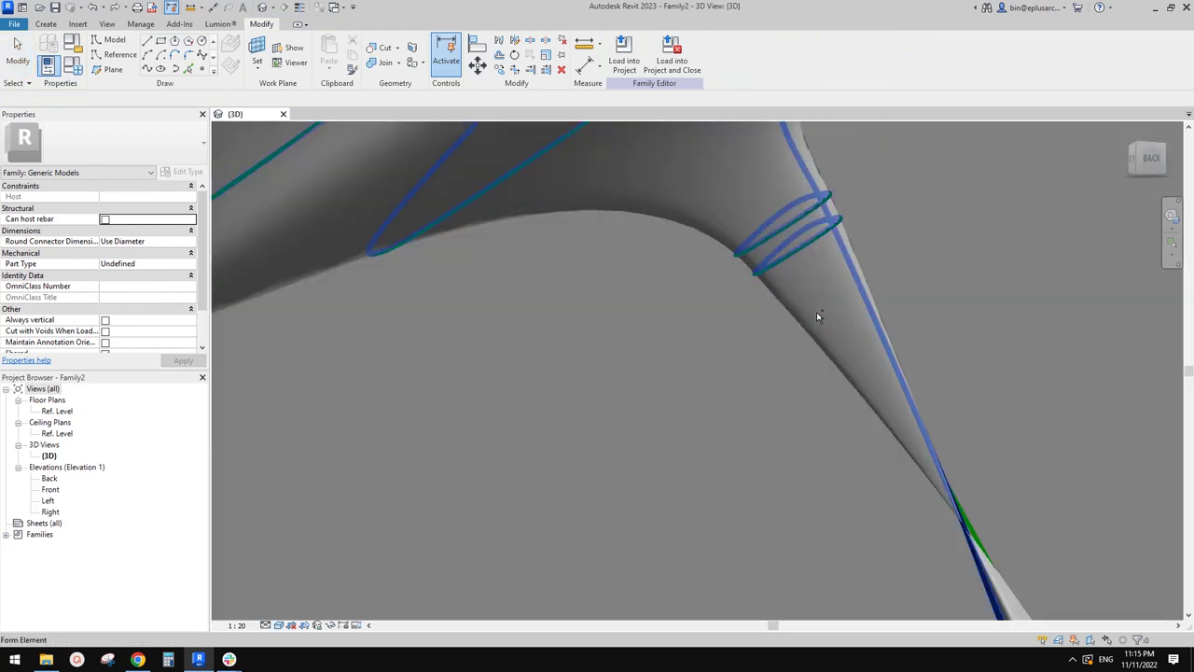
scroll(818, 318, down, 2)
scroll(819, 318, up, 5)
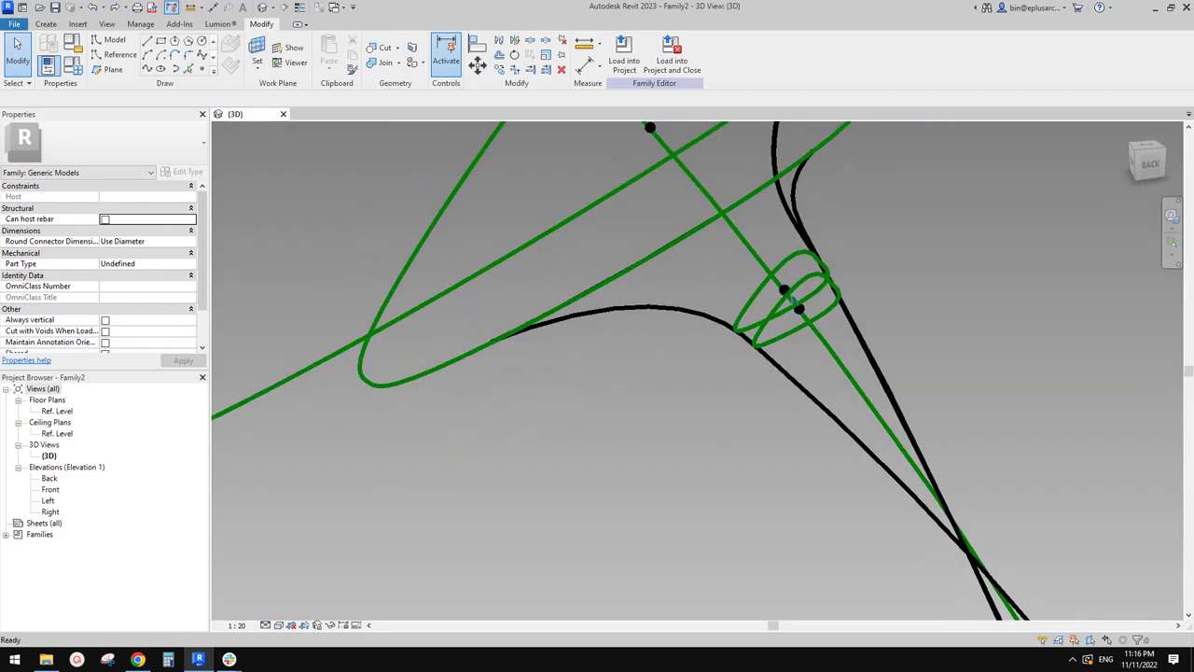
Scale the upper neck profile about its reference point on the path to a distance of 100 mm
click(815, 298)
shift+middle_drag(817, 301, 842, 357)
key(r)
key(e)
click(798, 295)
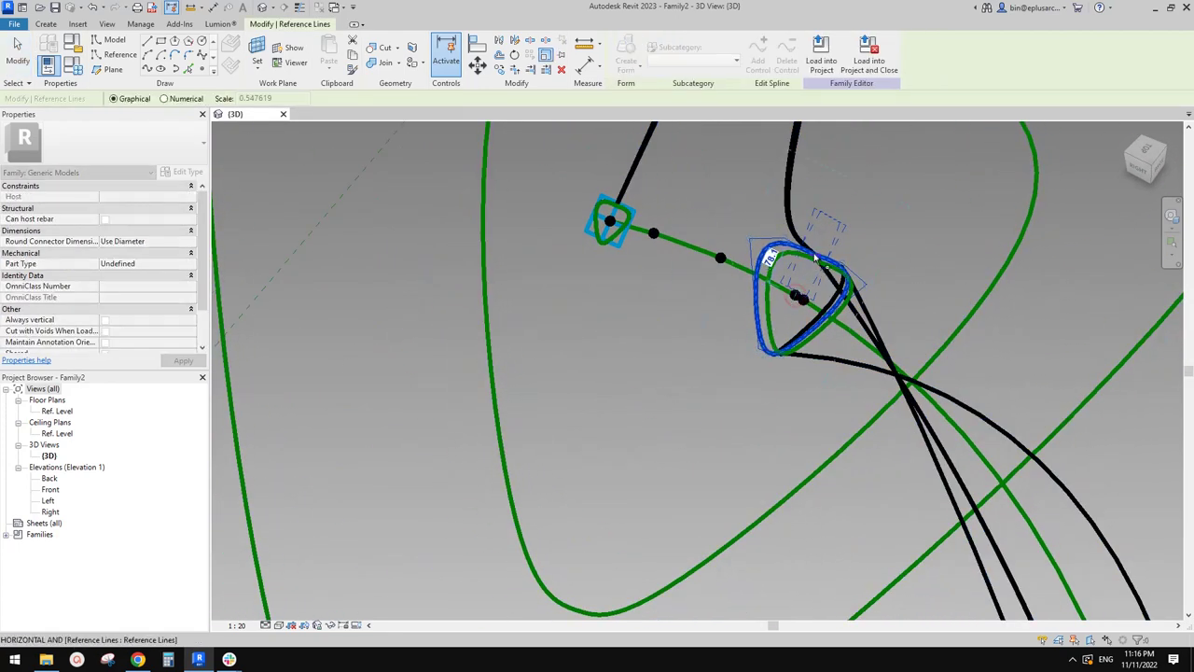
scroll(815, 259, up, 3)
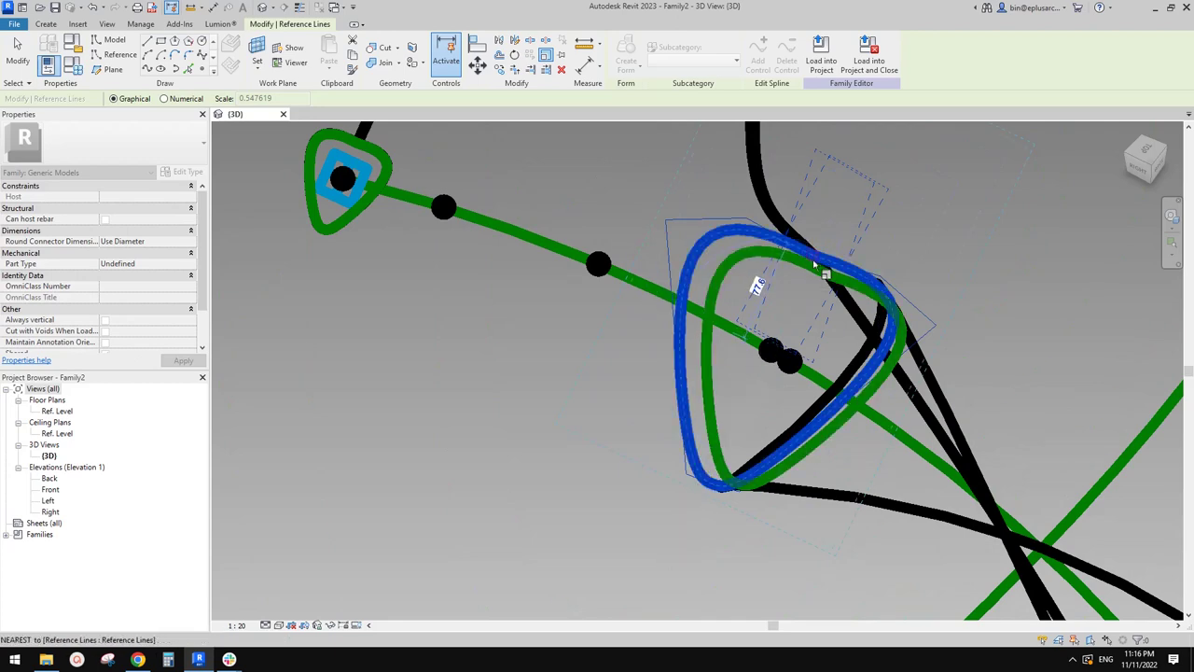
text(100)
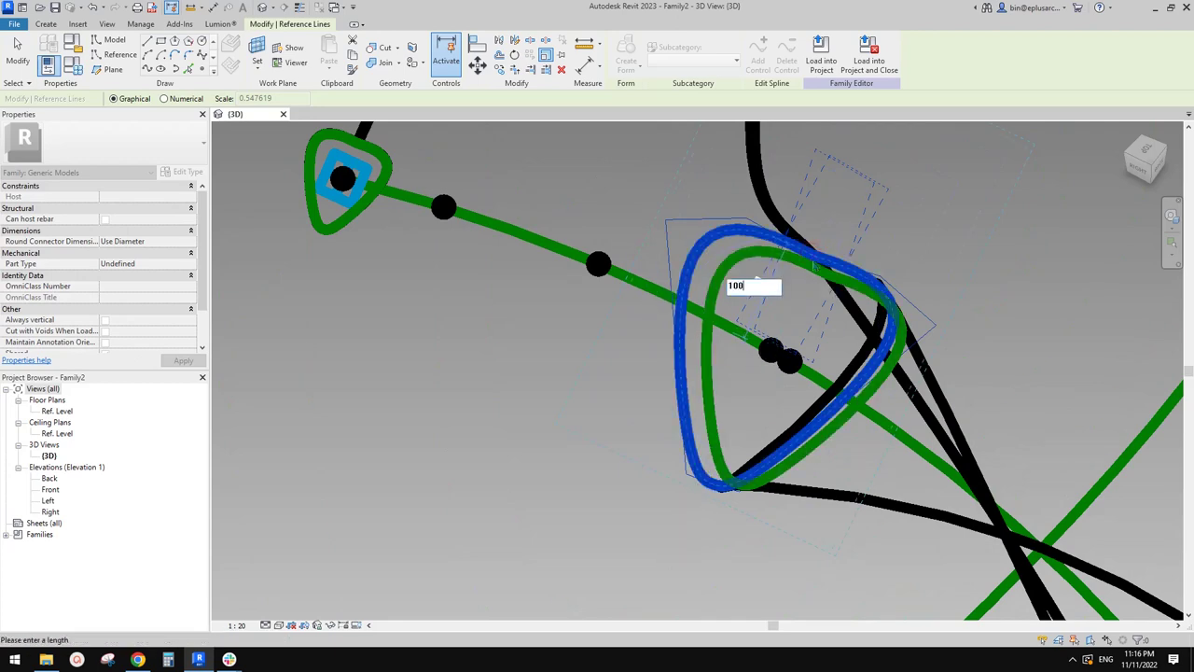
key(Return)
key(Escape)
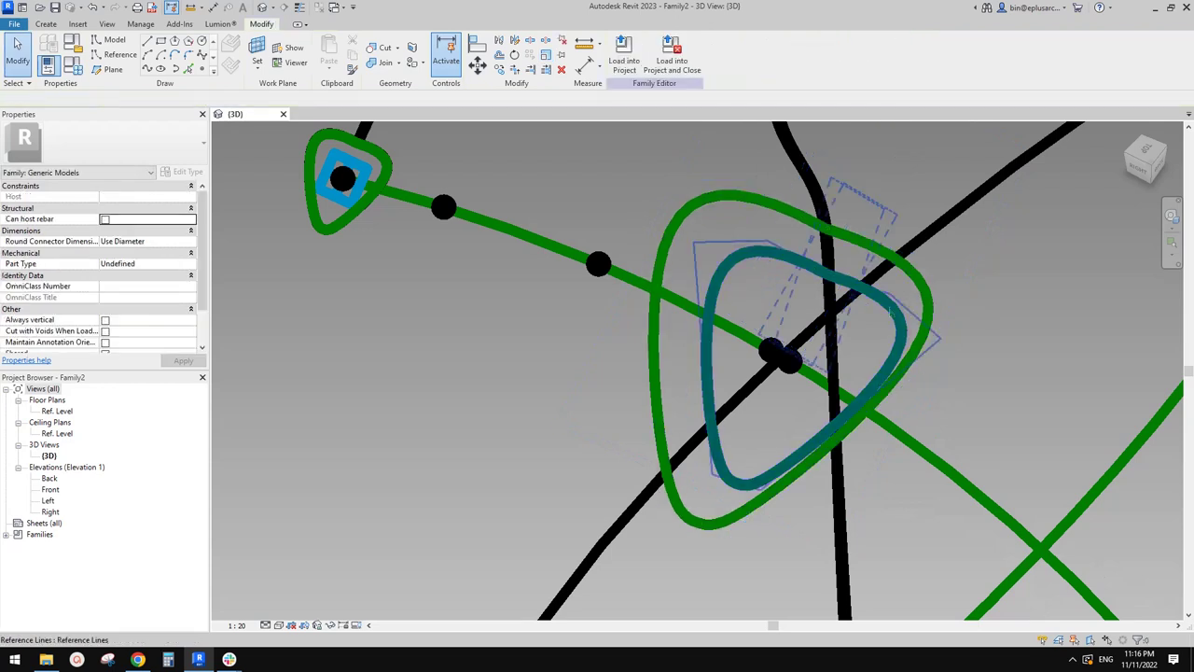
Scale the lower neck profile about its reference point to the same 100 mm distance
click(885, 329)
key(r)
key(e)
click(790, 357)
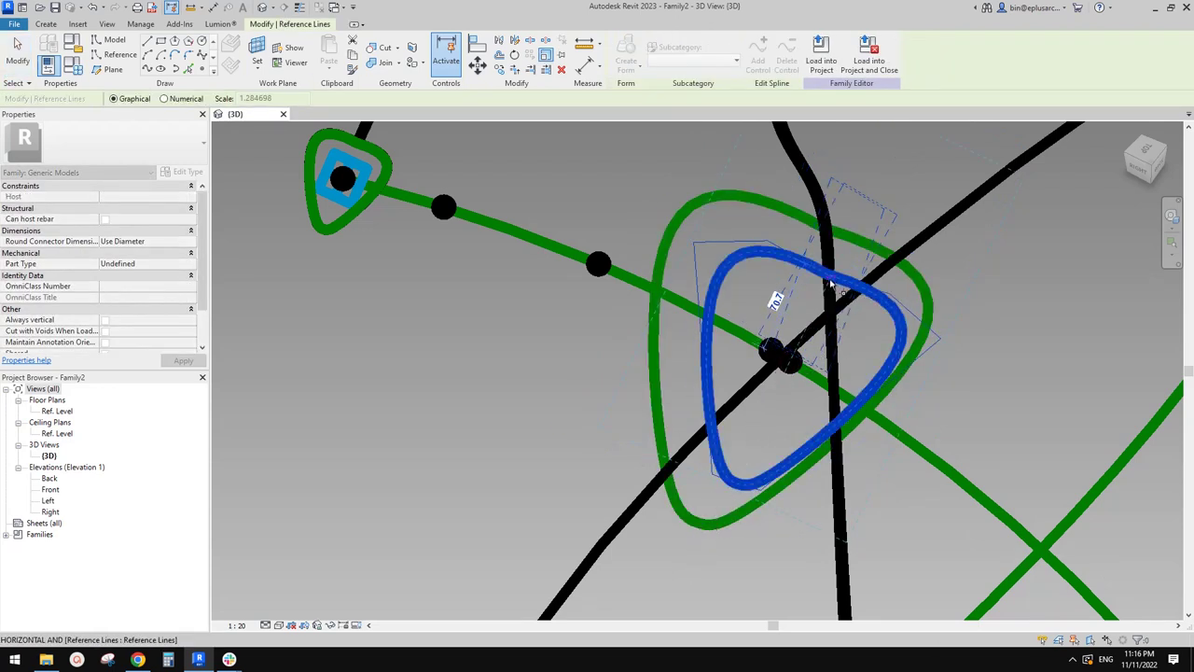
text(100)
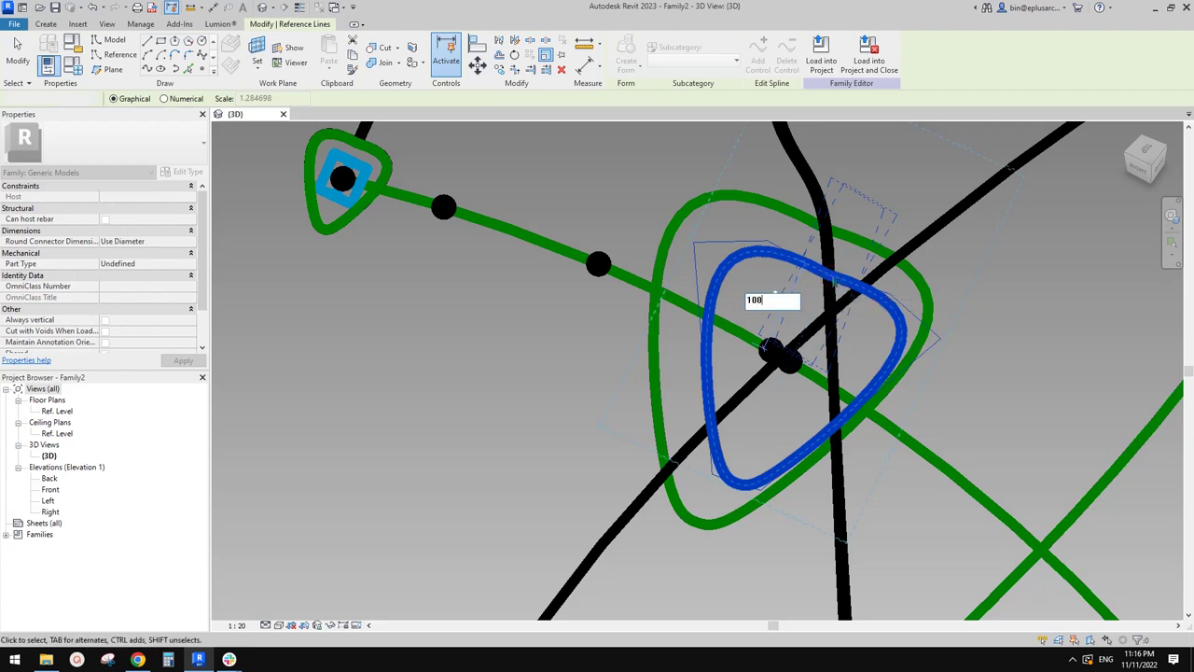
key(Return)
click(834, 268)
Inspect the shaded neck and stem of the form from several angles around the two profiles
scroll(832, 275, down, 5)
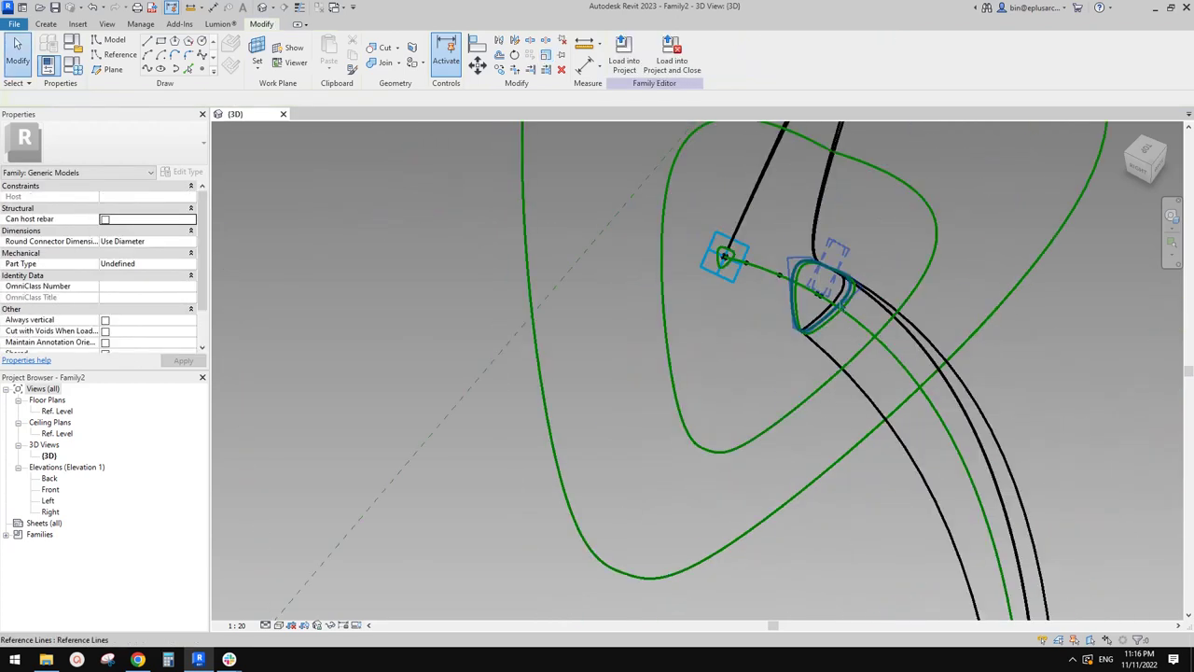
mouse_move(833, 272)
shift+middle_down()
mouse_move(869, 275)
mouse_move(885, 304)
mouse_move(813, 194)
mouse_move(813, 215)
shift+middle_up()
key(s)
key(d)
scroll(891, 298, down, 4)
scroll(813, 218, up, 2)
scroll(813, 217, up, 4)
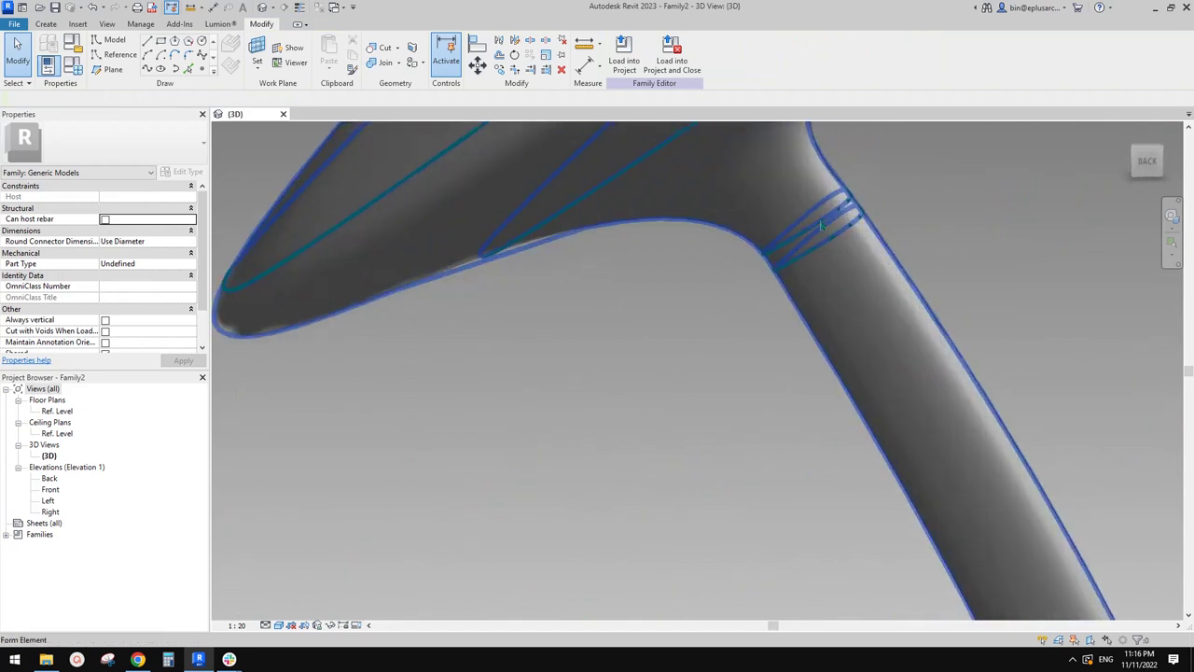
scroll(827, 227, down, 2)
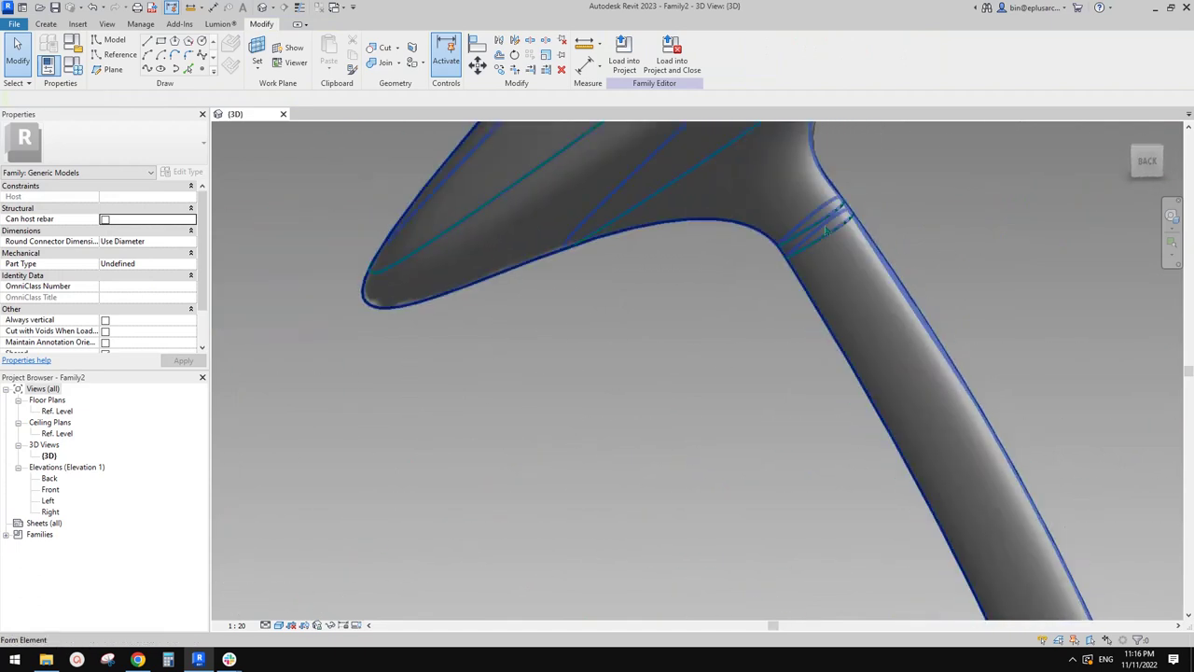
scroll(827, 234, down, 2)
shift+middle_drag(828, 235, 881, 278)
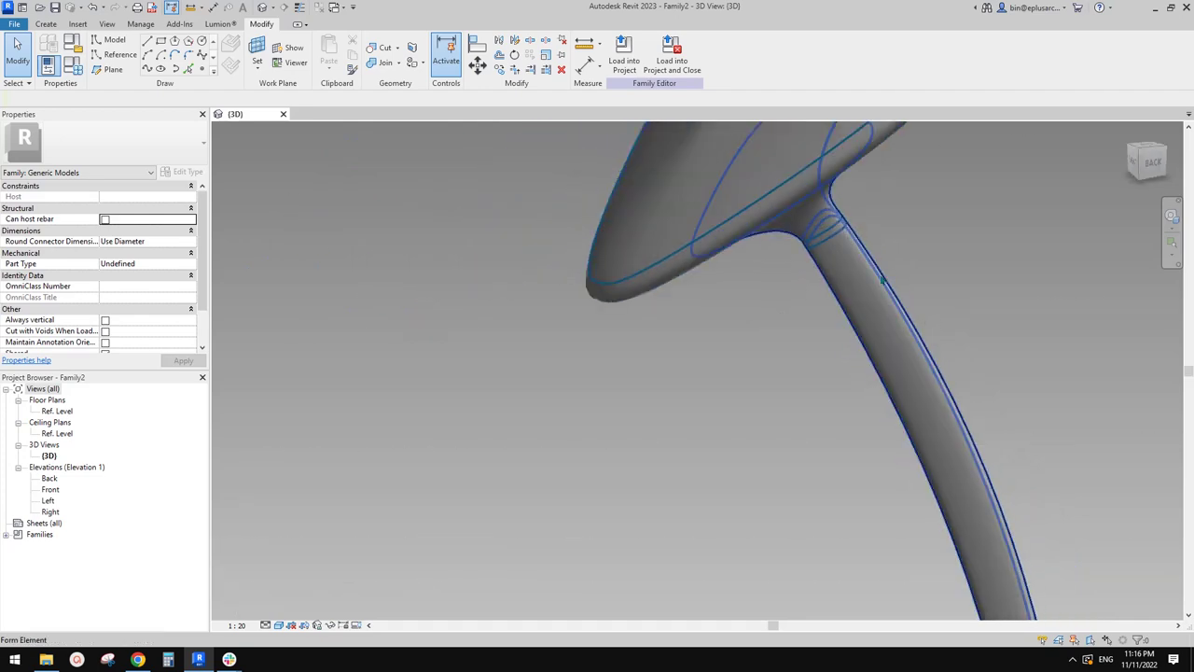
Move the lower neck reference point up the path, close to the upper one, at a normalized curve parameter of about 0.833
key(w)
key(f)
scroll(823, 232, up, 2)
scroll(824, 235, up, 4)
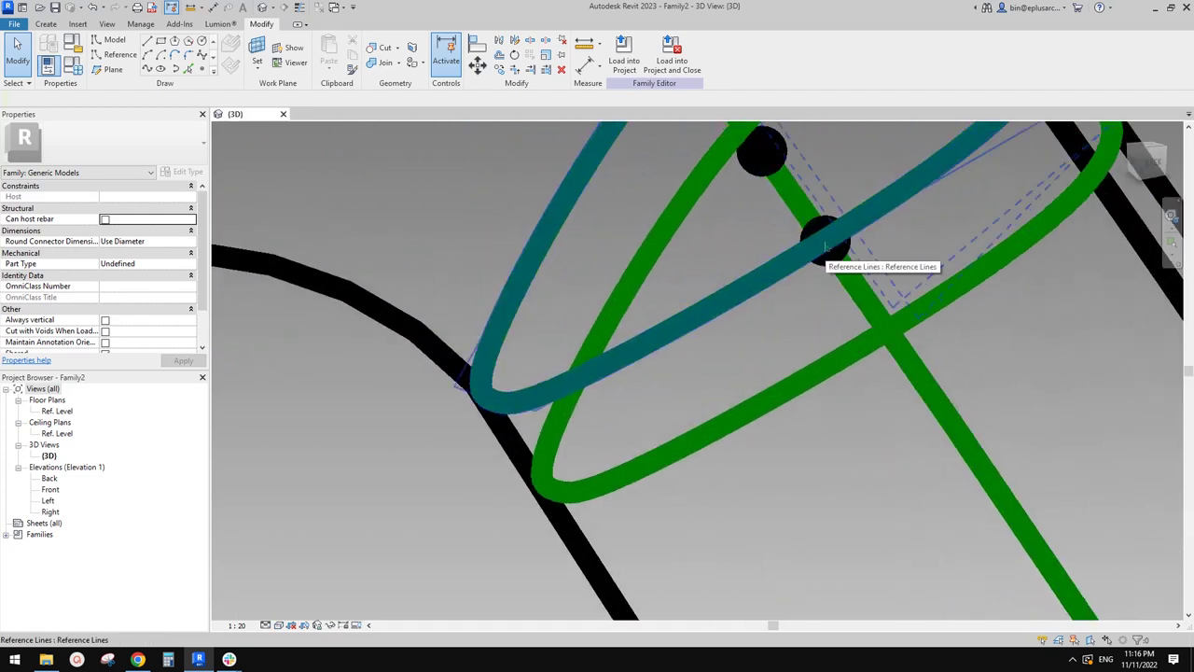
drag(892, 315, 900, 322)
scroll(828, 242, up, 1)
middle_drag(828, 242, 886, 295)
drag(787, 454, 749, 392)
scroll(748, 393, down, 8)
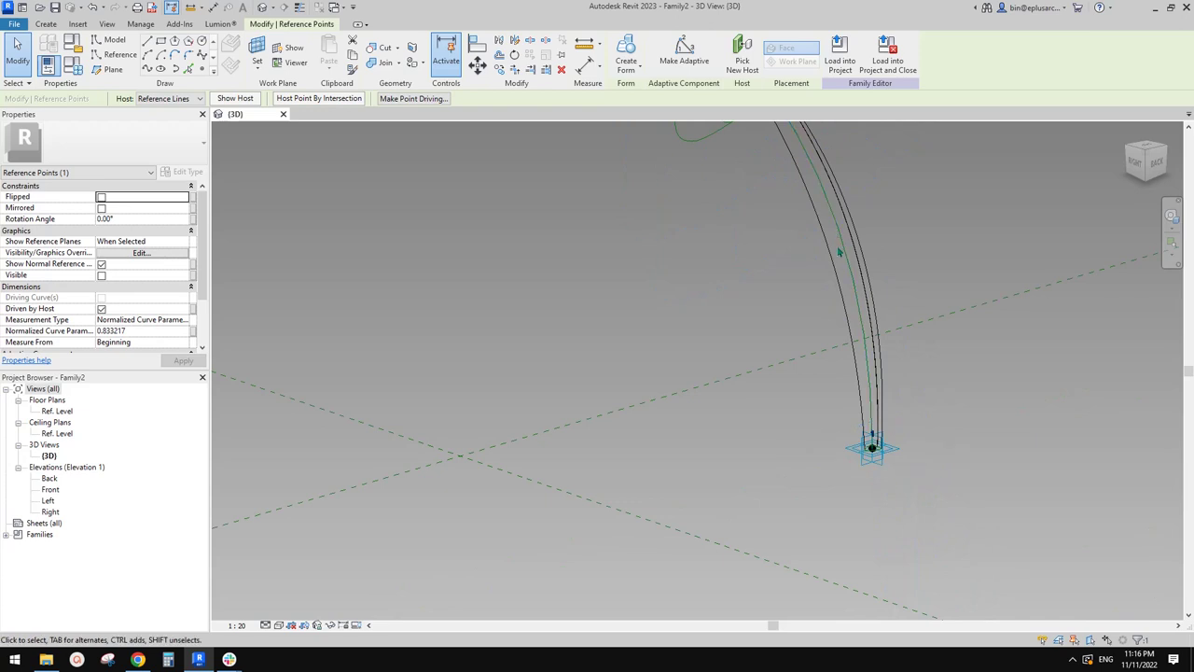
mouse_move(848, 264)
middle_down()
mouse_move(854, 282)
mouse_move(865, 265)
mouse_move(844, 218)
mouse_move(706, 259)
mouse_move(682, 290)
mouse_move(1061, 363)
mouse_move(738, 336)
mouse_move(765, 402)
middle_up()
key(s)
key(d)
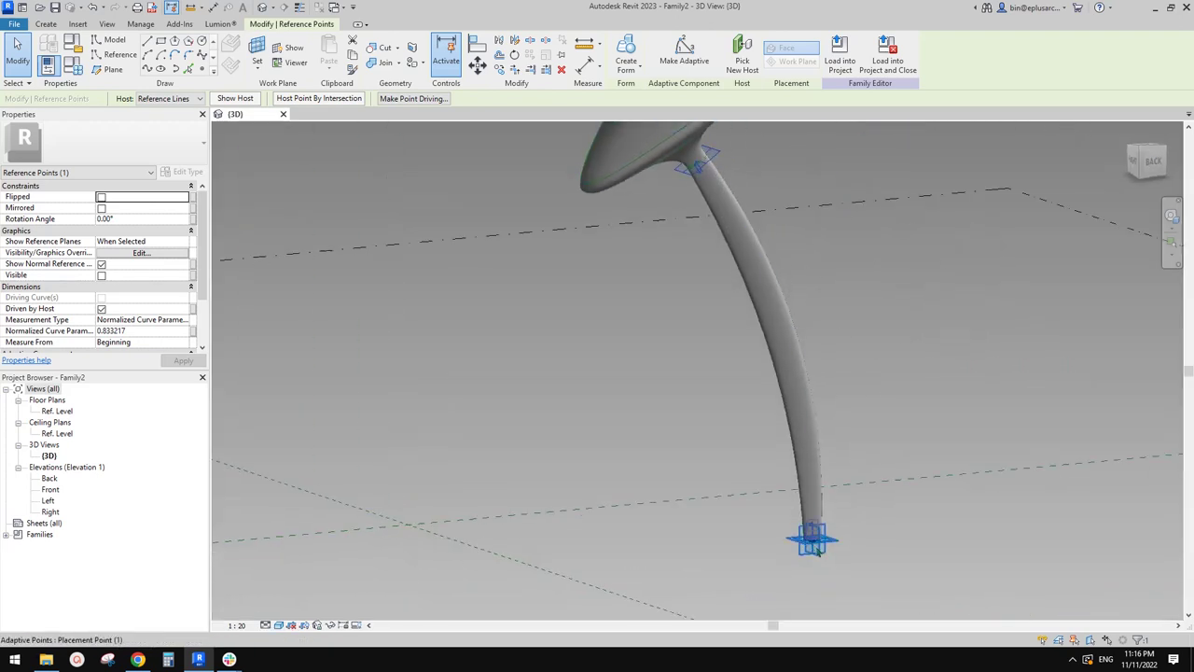
key(Escape)
Scale the stem's base profile about its centre point down to about 368 mm in length
scroll(819, 552, up, 4)
scroll(800, 455, up, 5)
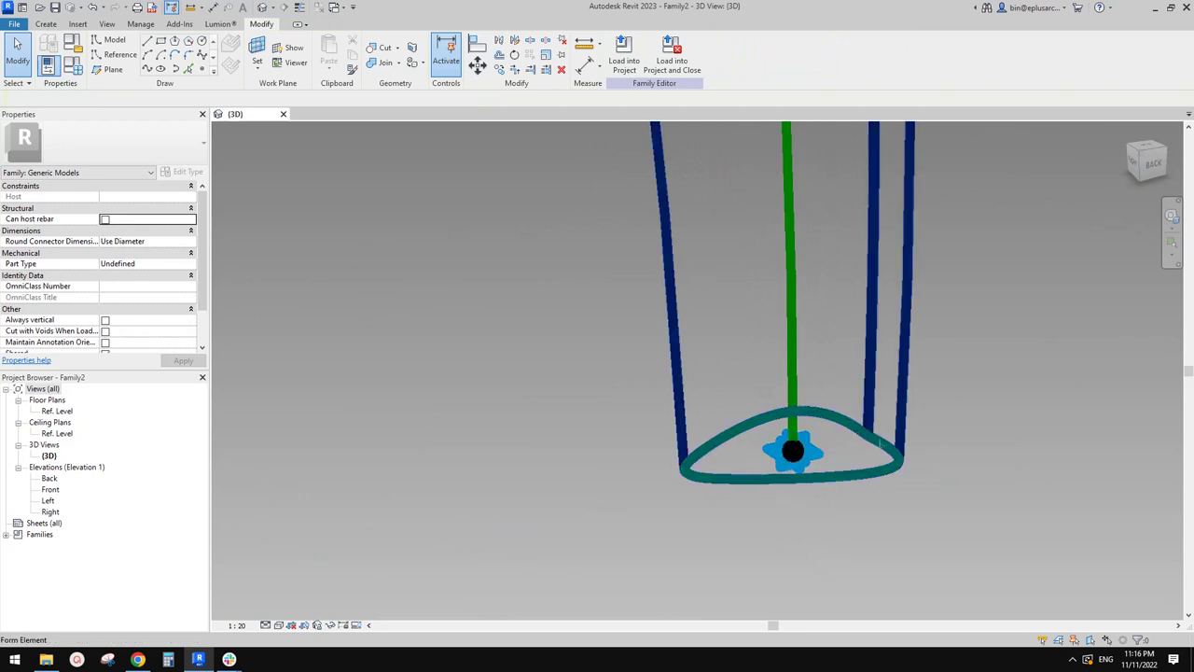
click(869, 439)
shift+middle_drag(860, 485, 836, 565)
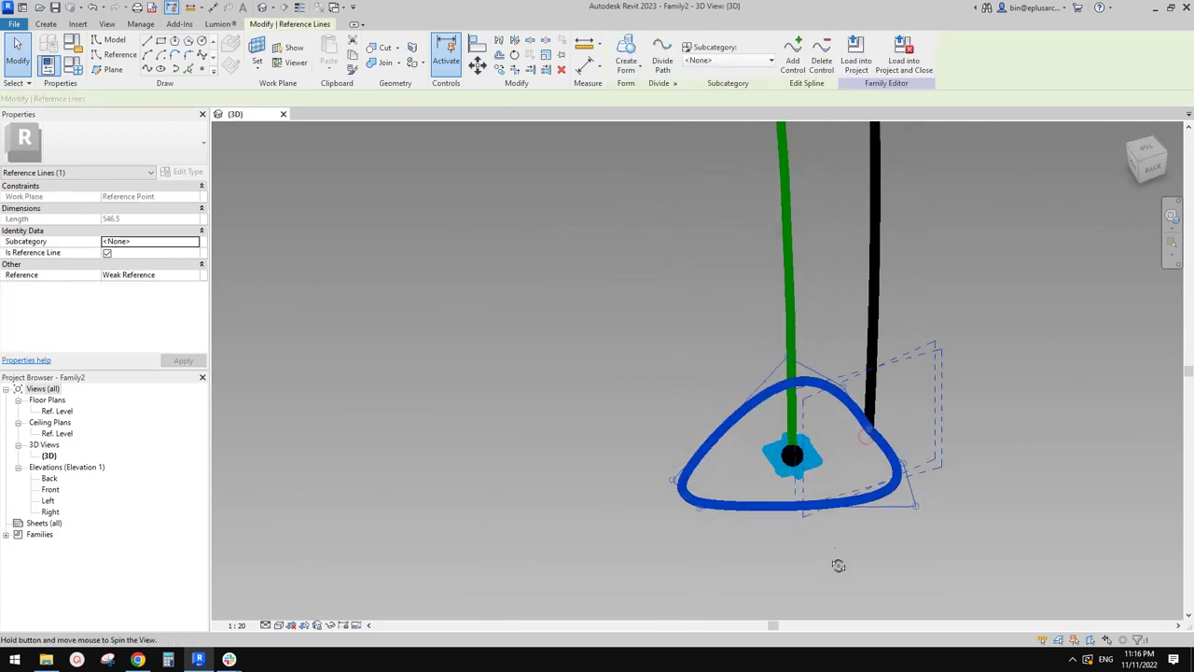
key(r)
key(e)
click(792, 455)
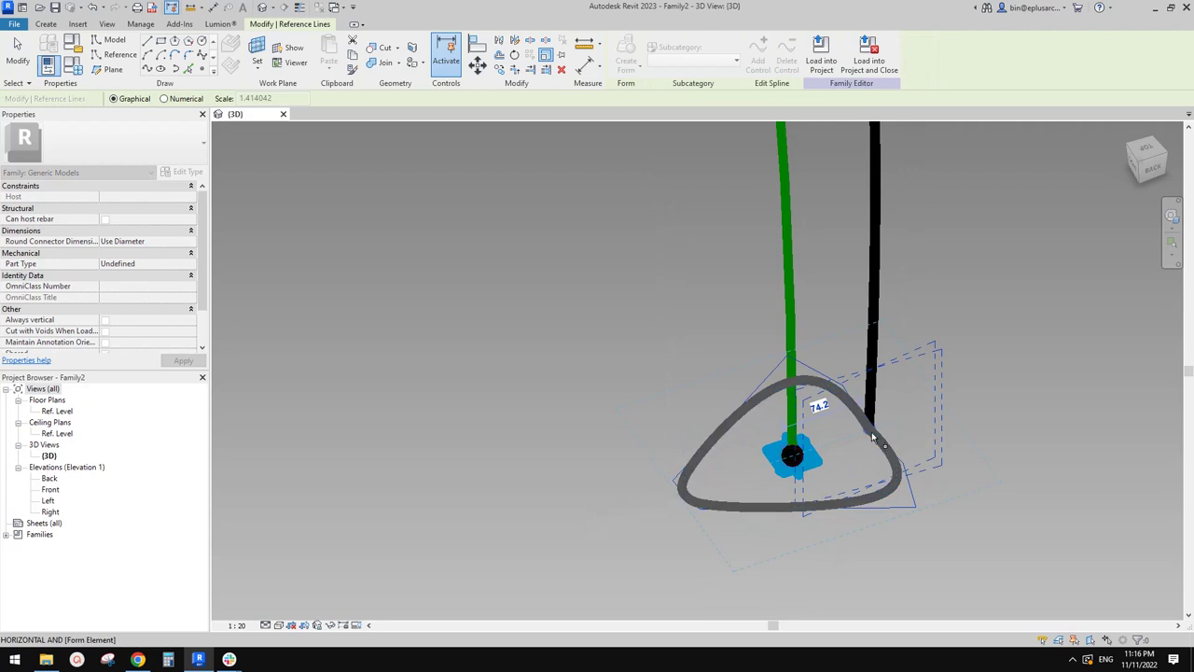
key(Return)
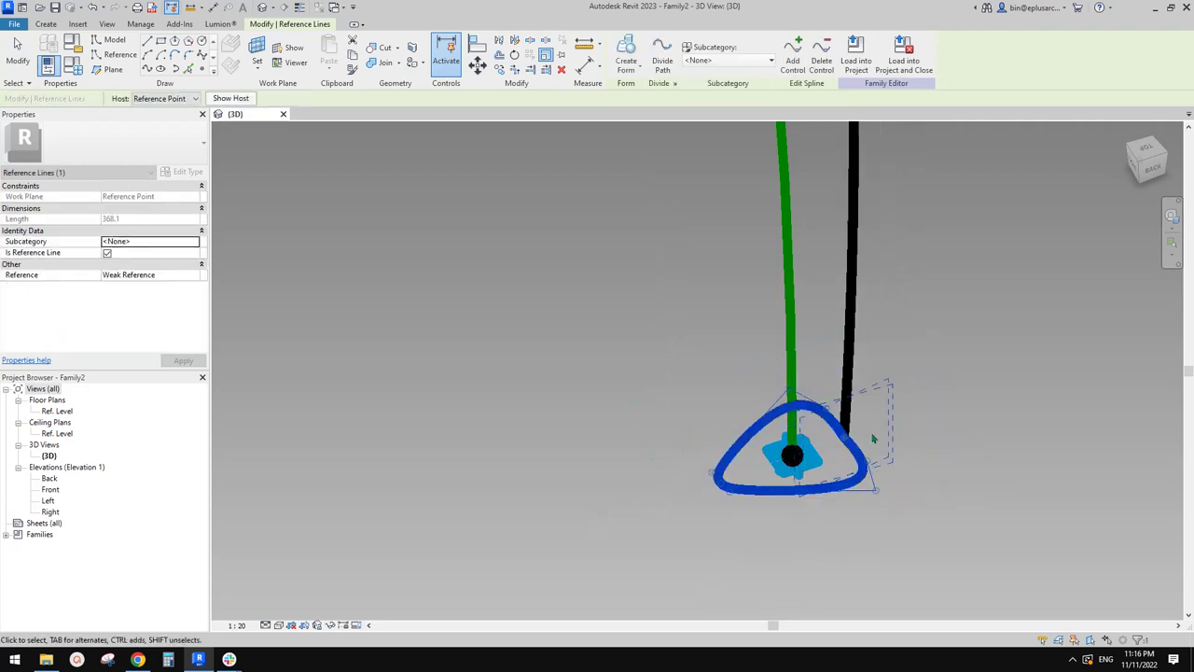
scroll(811, 436, down, 1)
click(827, 409)
Examine the shaded stem from the base up to the neck for a smooth taper
scroll(829, 408, down, 6)
middle_drag(825, 428, 865, 535)
shift+middle_drag(865, 535, 808, 286)
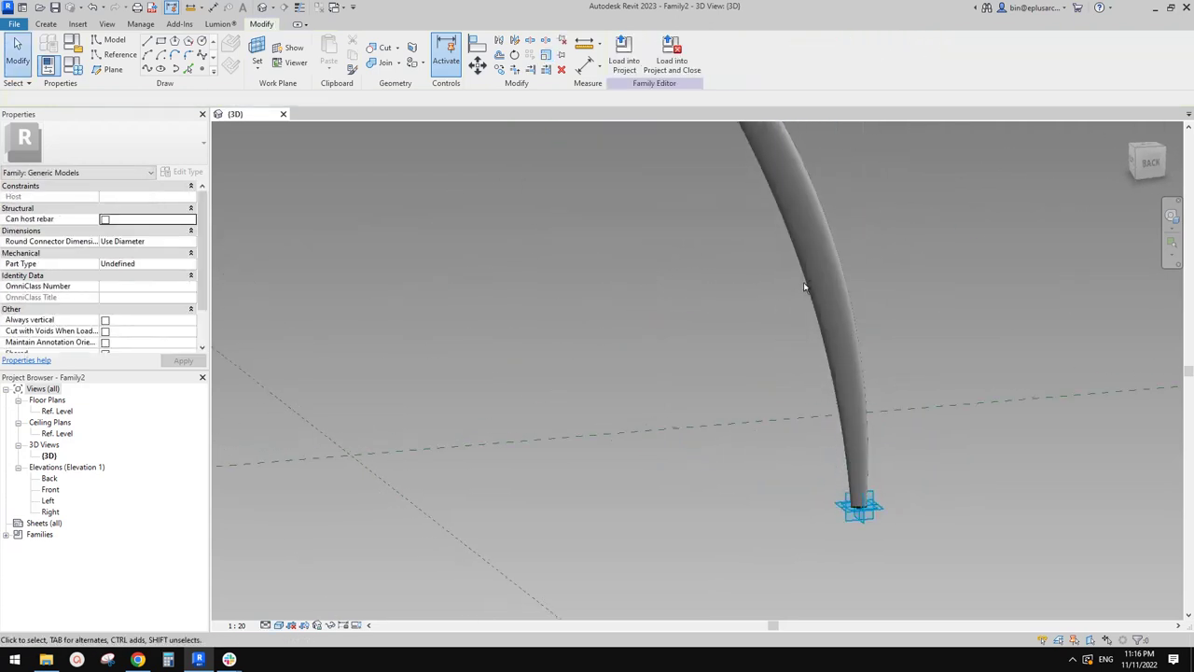
scroll(815, 350, down, 2)
shift+middle_drag(814, 352, 765, 317)
middle_drag(765, 318, 871, 403)
shift+middle_drag(708, 401, 833, 297)
scroll(833, 296, up, 6)
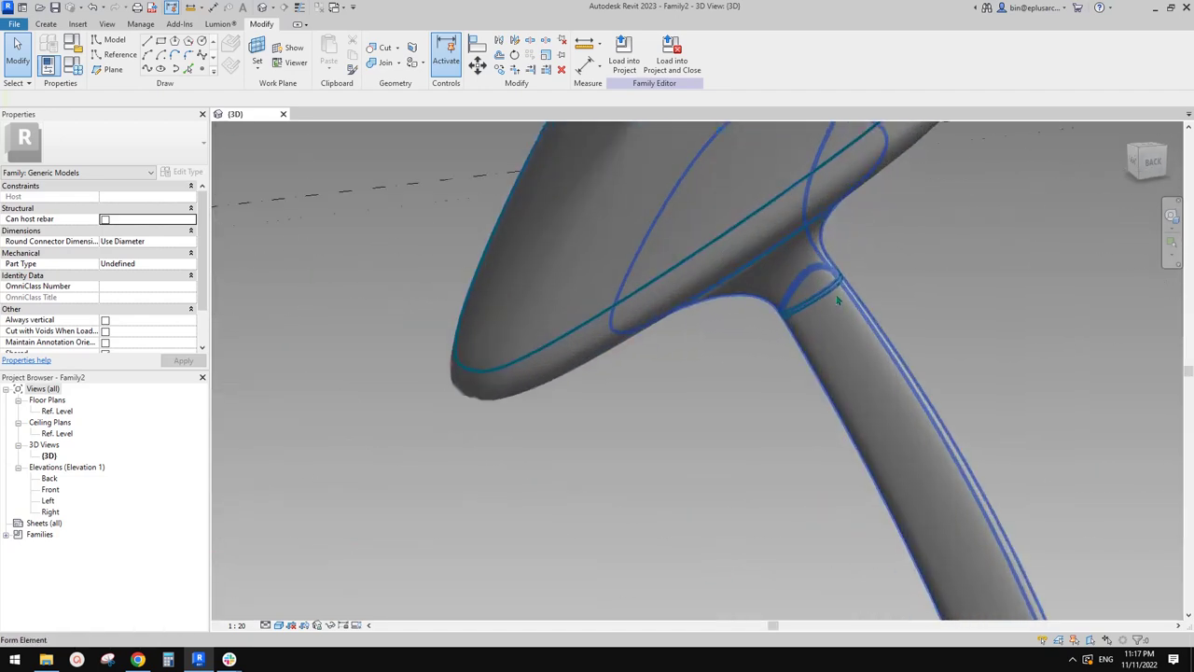
Scale the upper neck profile graphically about its reference point to a distance of 105 mm
key(f)
click(817, 296)
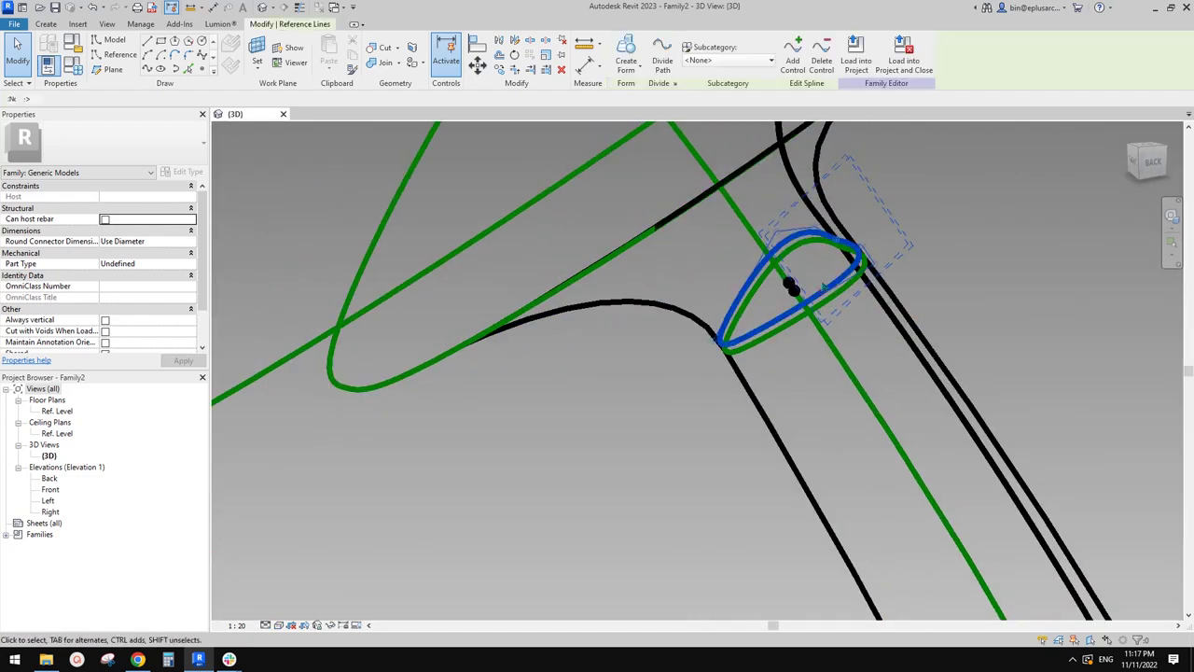
key(re)
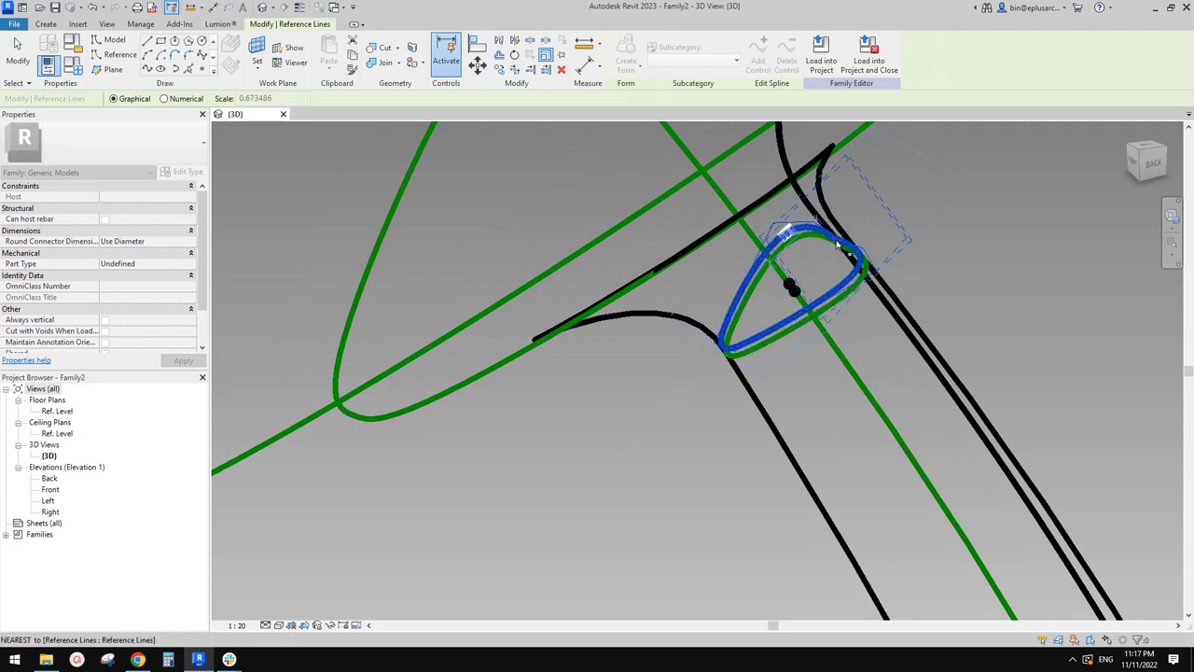
text(1)
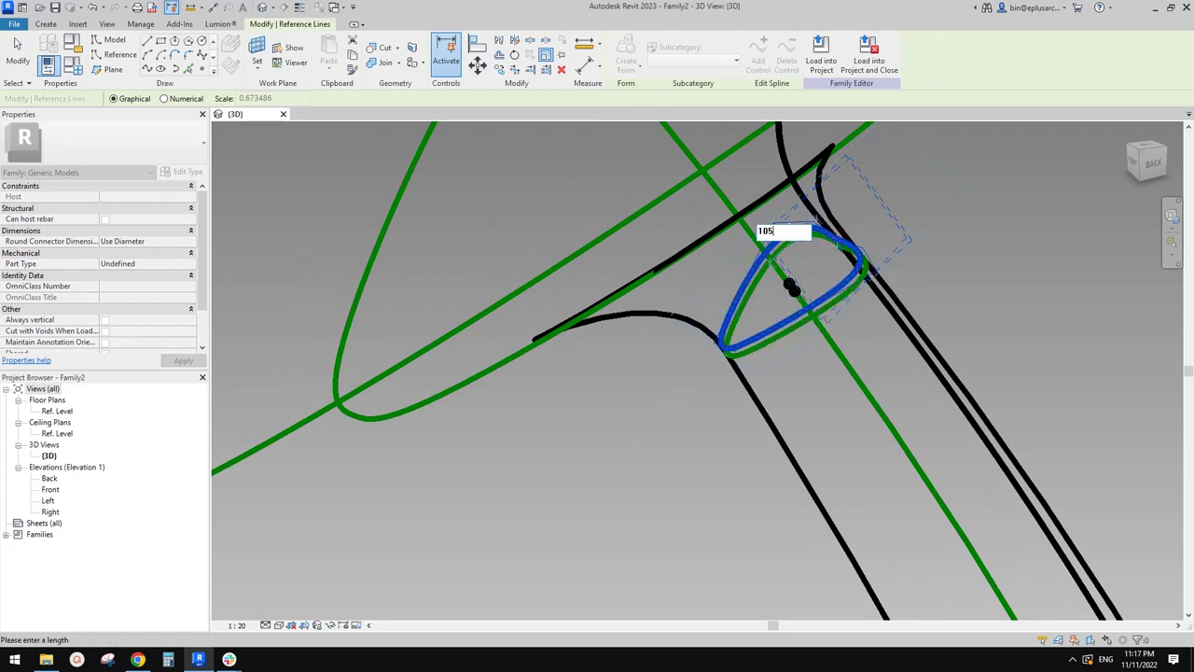
text(05)
key(Return)
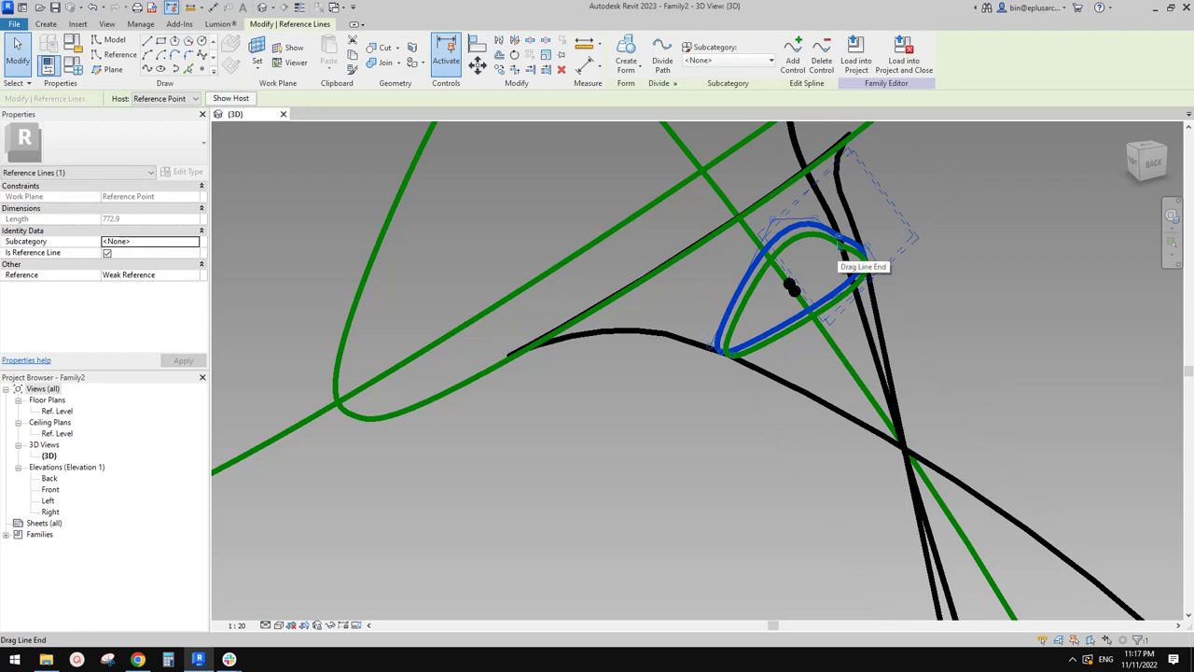
Rescale the upper neck profile about its reference point to a distance of 101 mm and deselect it
key(r)
key(e)
click(792, 284)
click(842, 240)
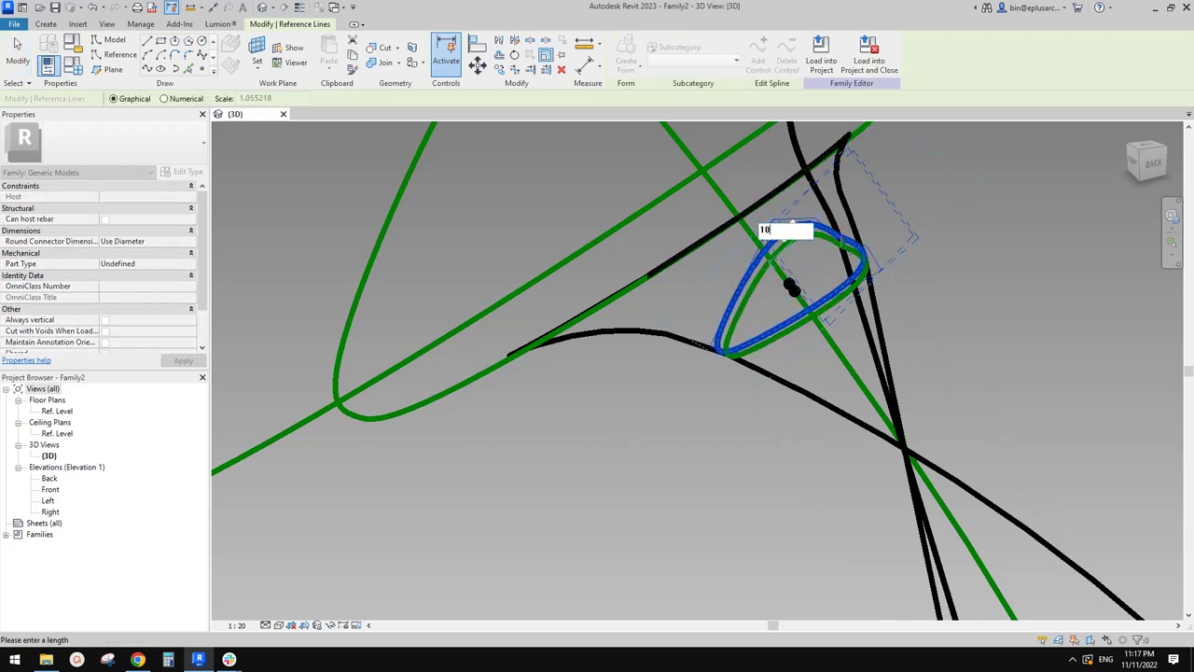
text(101)
key(Return)
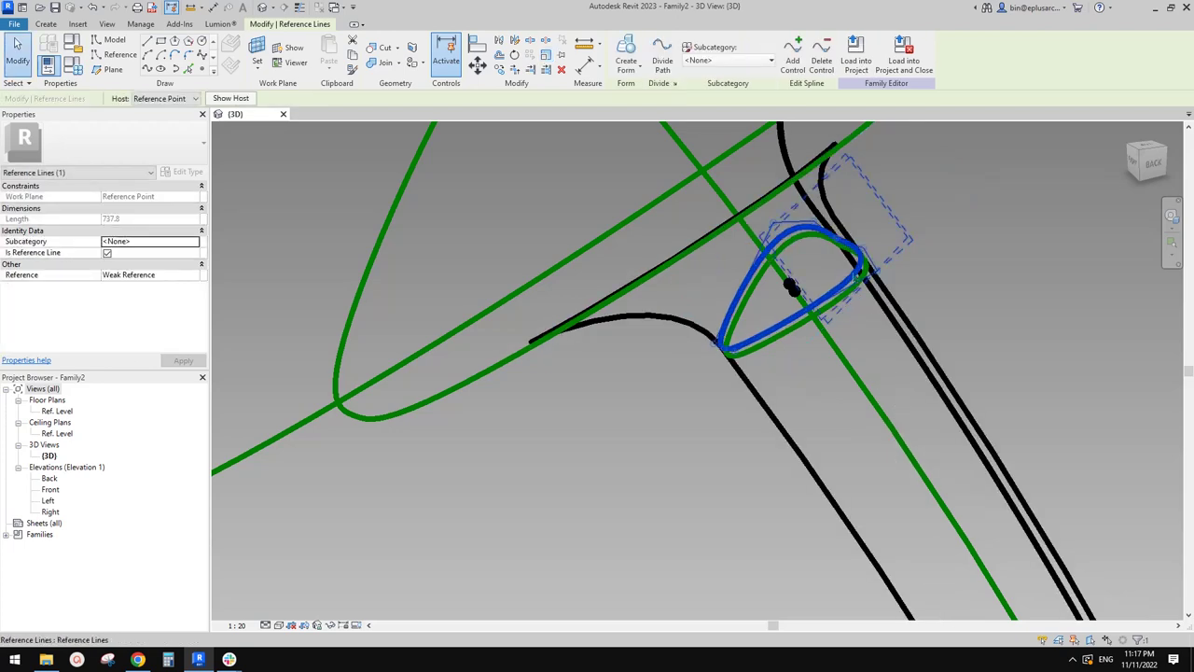
scroll(907, 339, down, 5)
scroll(907, 339, down, 1)
middle_drag(933, 344, 902, 329)
click(1004, 381)
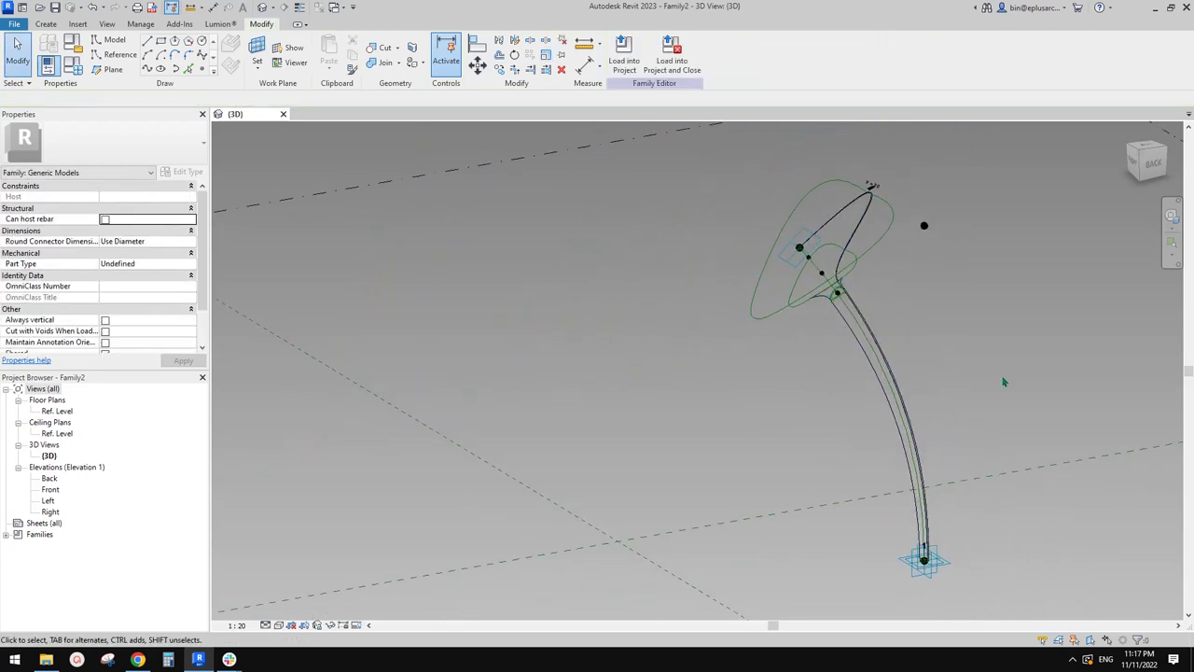
Show the whole form shaded and set the family's width parameter w to 2500 to test how it flexes
mouse_move(1005, 382)
shift+middle_down()
mouse_move(904, 376)
mouse_move(995, 395)
mouse_move(954, 355)
mouse_move(733, 328)
mouse_move(1026, 368)
mouse_move(1048, 390)
mouse_move(1000, 403)
mouse_move(794, 381)
mouse_move(838, 370)
mouse_move(765, 346)
shift+middle_up()
key(s)
key(d)
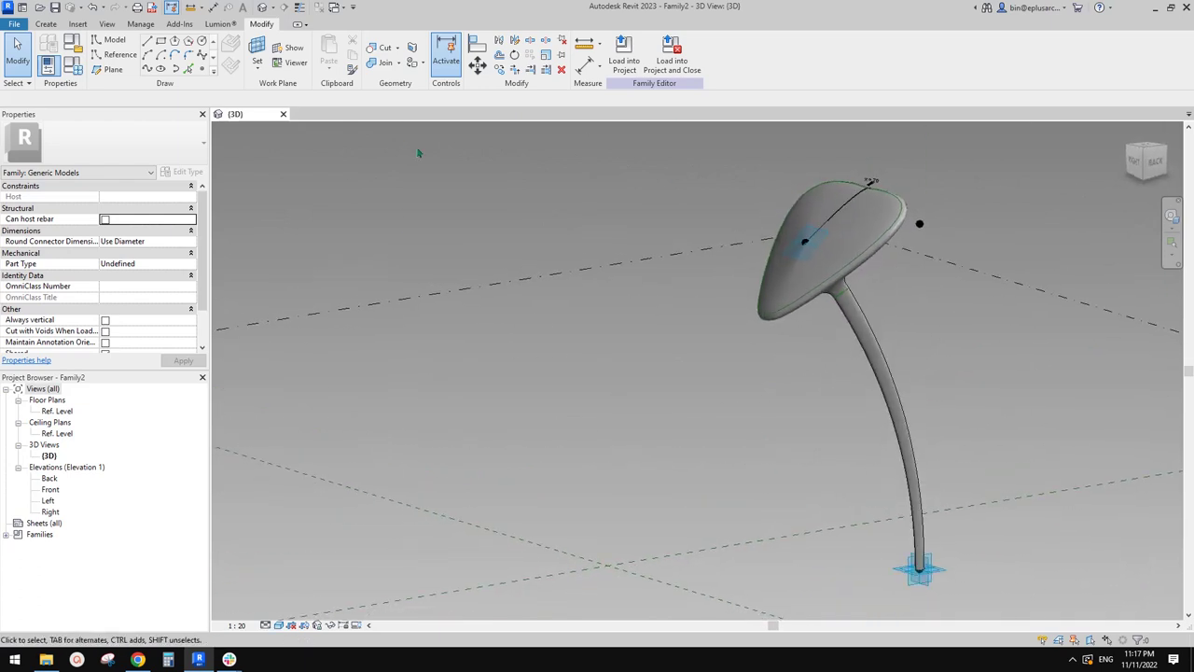
click(73, 65)
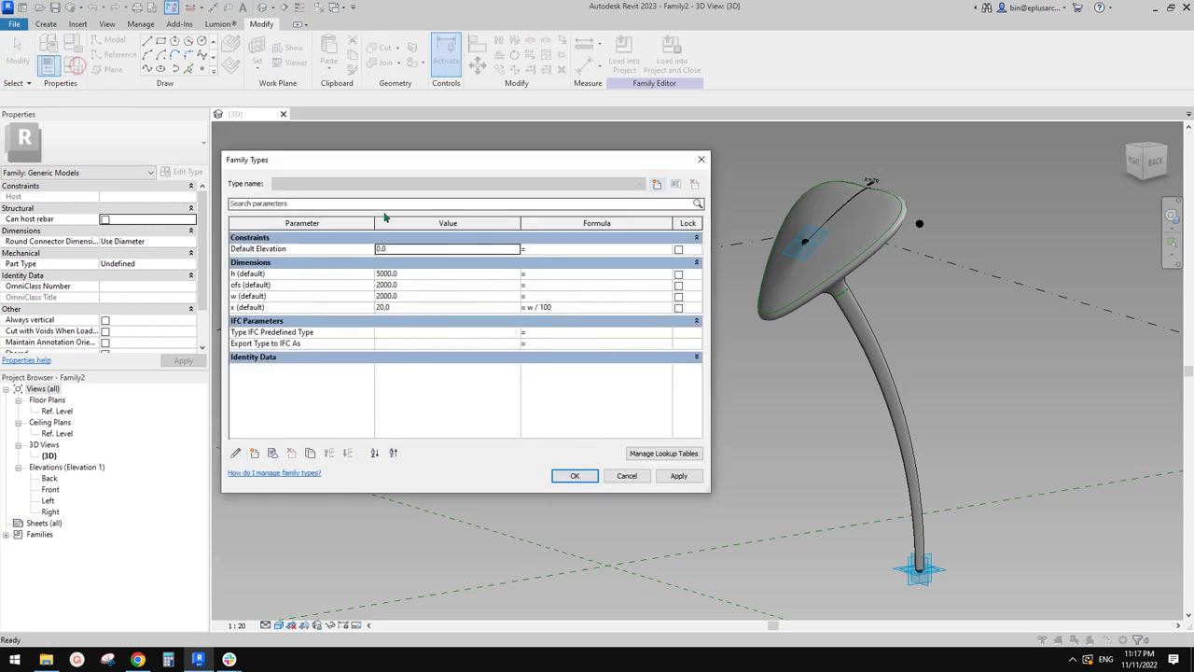
click(412, 296)
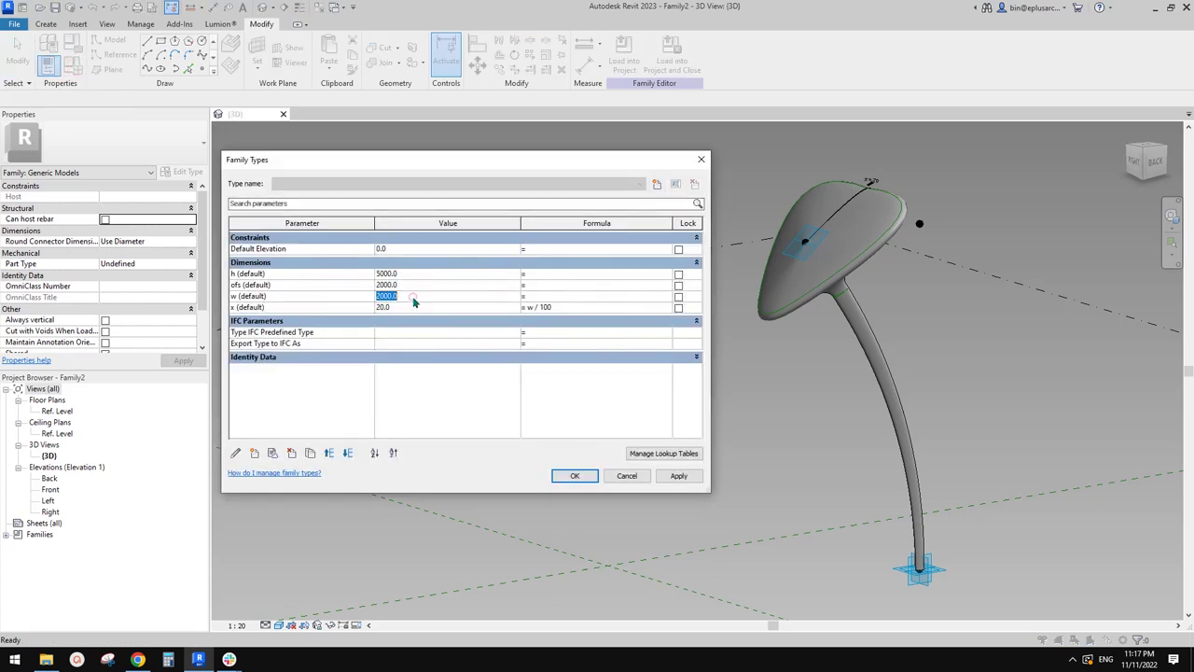
click(684, 476)
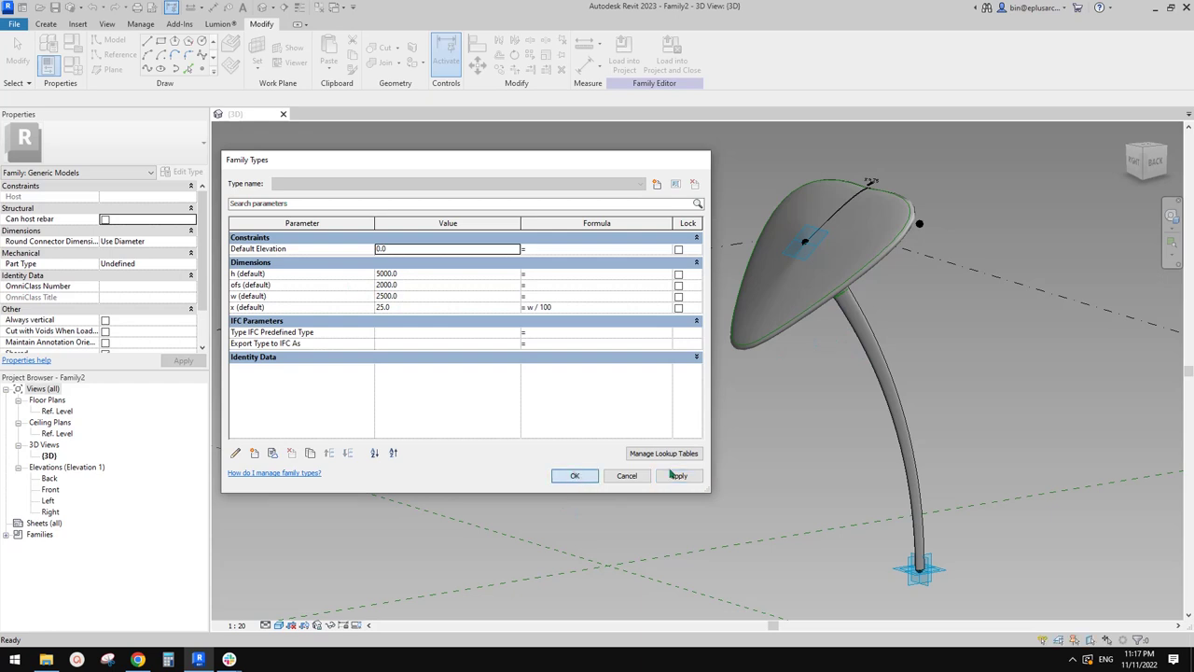
click(575, 474)
shift+middle_drag(824, 392, 752, 372)
shift+middle_drag(803, 336, 828, 308)
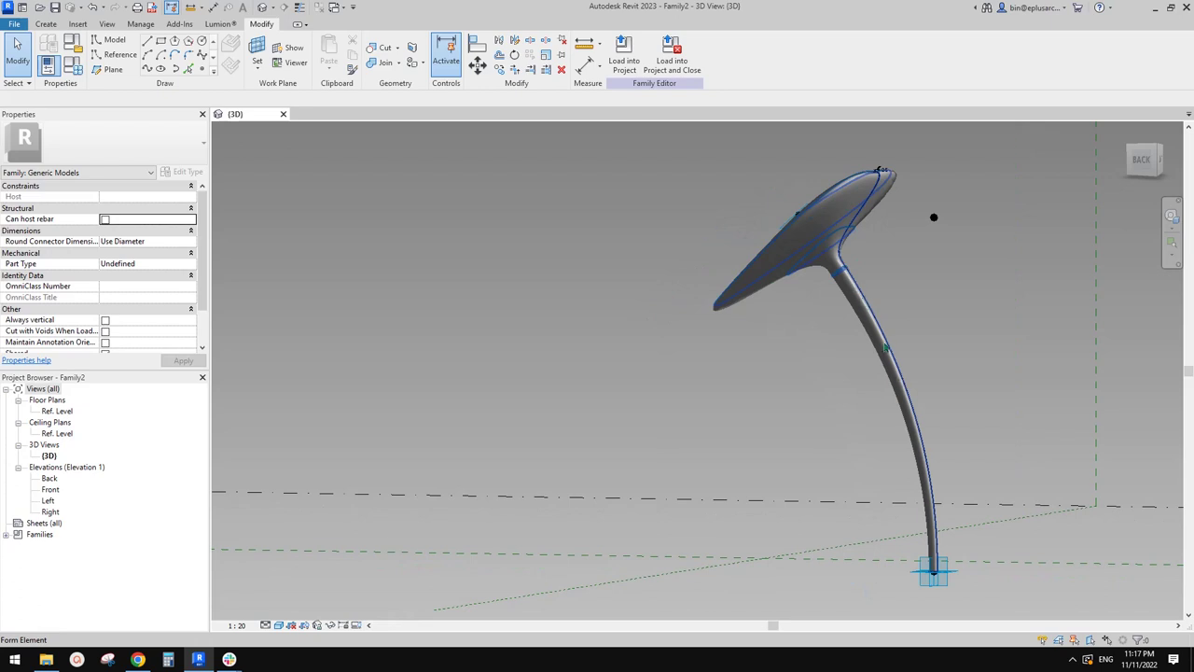
Test the family's flex by applying width parameter w values of 2000 and 1800
shift+middle_drag(899, 388, 989, 383)
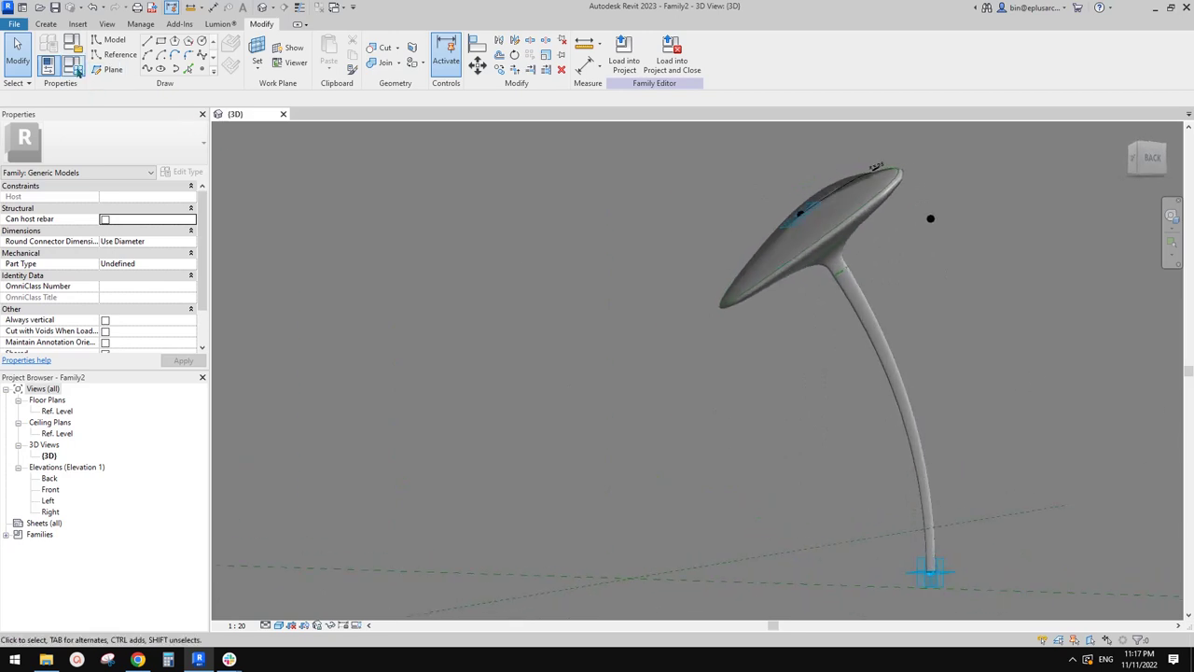
click(79, 71)
drag(472, 165, 506, 198)
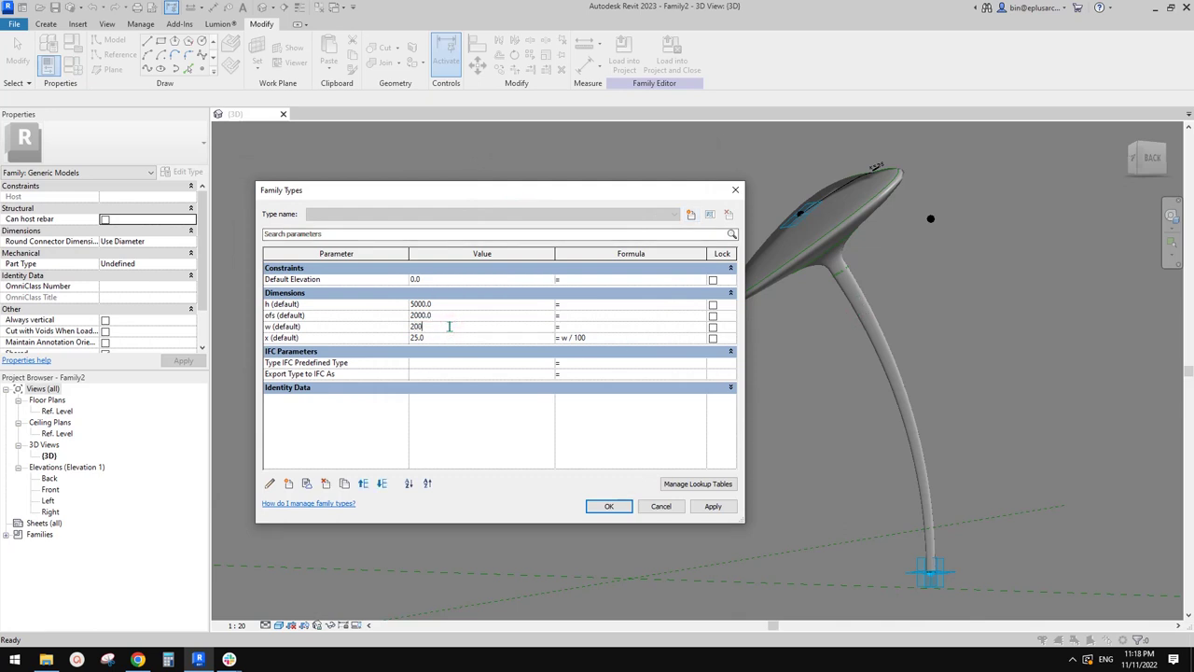
click(715, 506)
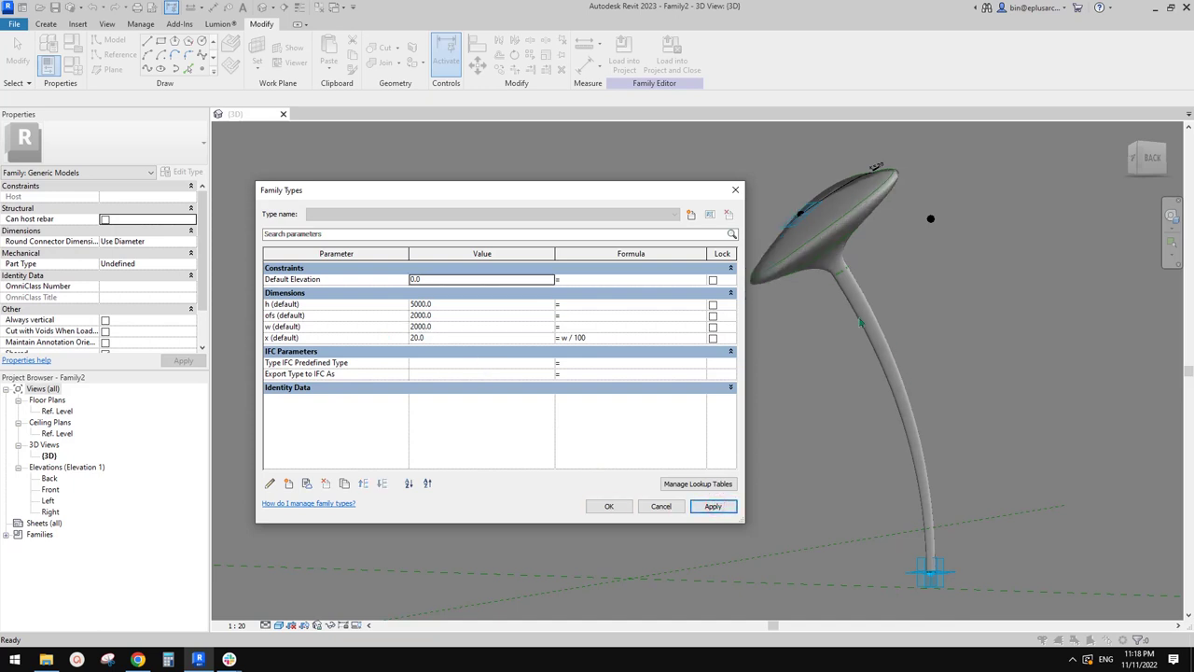
click(454, 327)
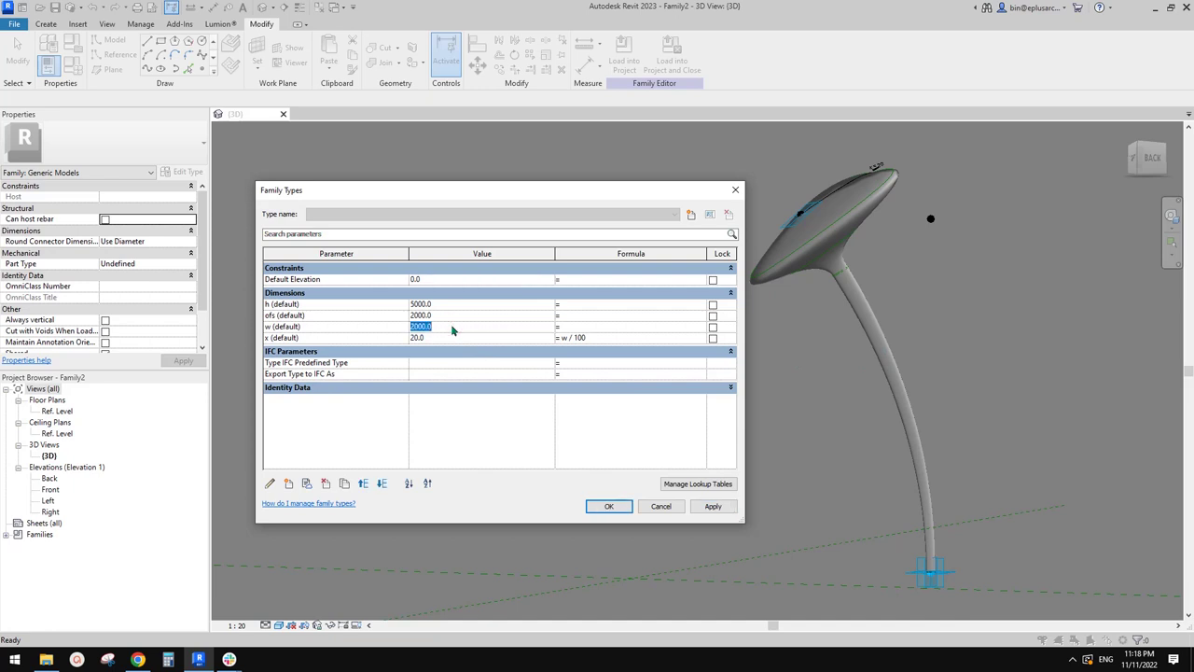
click(715, 507)
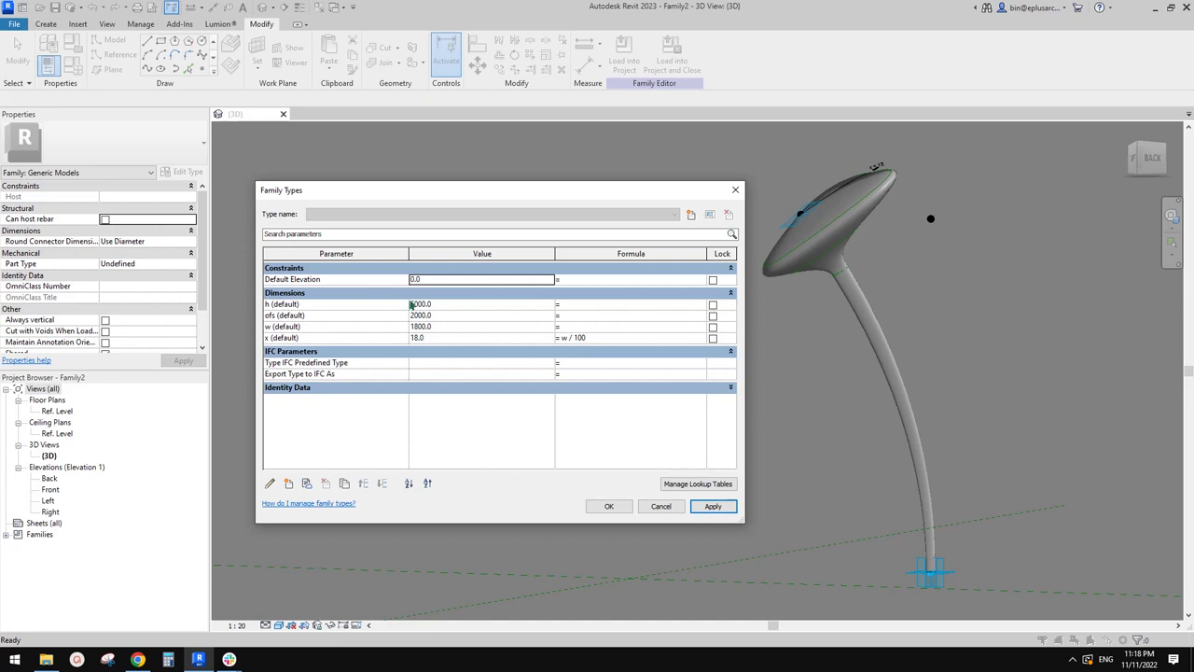
Set the width parameter w to 2500, accept the family types and inspect the form from several sides
click(449, 328)
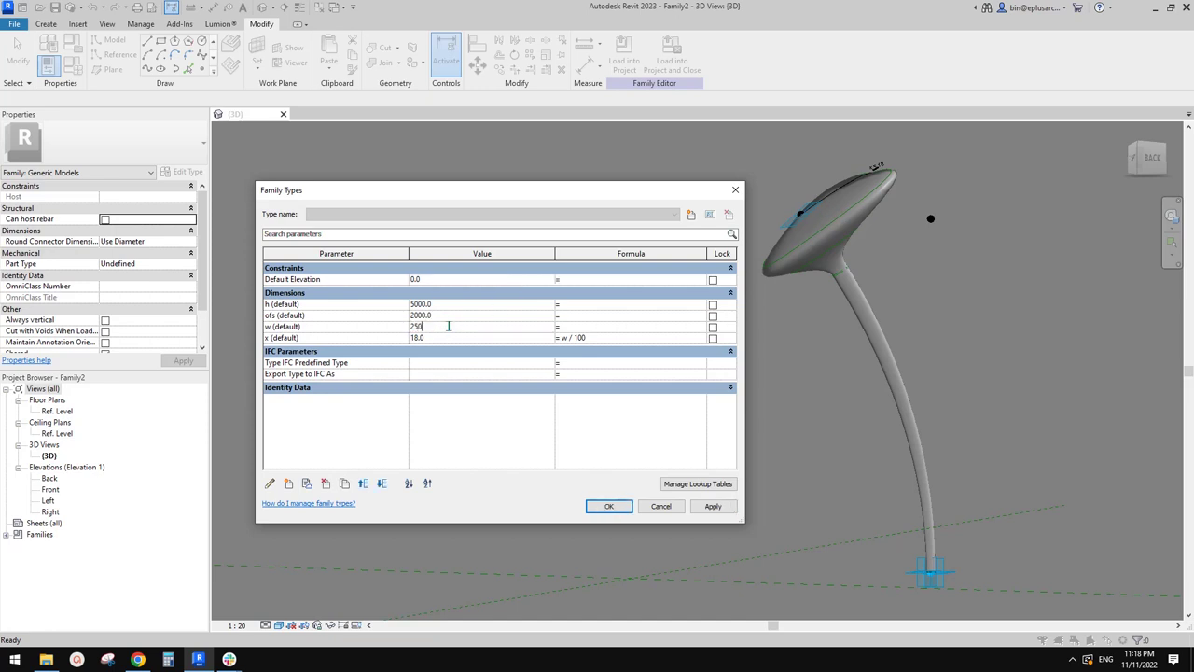
click(713, 507)
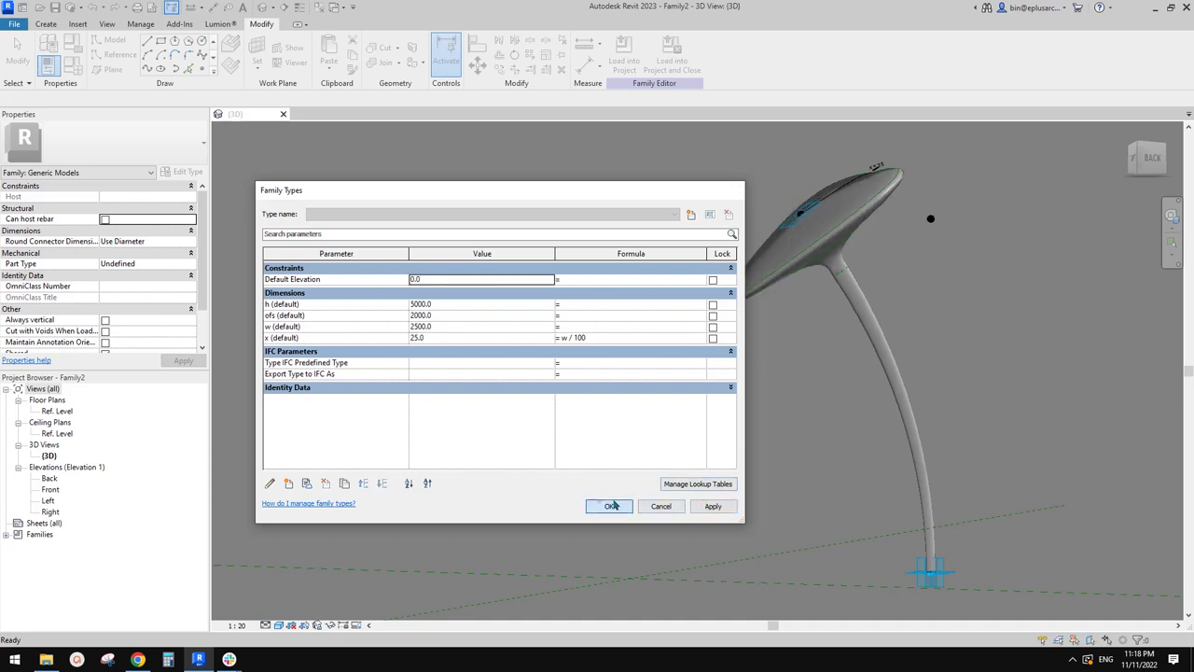
click(614, 505)
shift+middle_drag(802, 437, 563, 282)
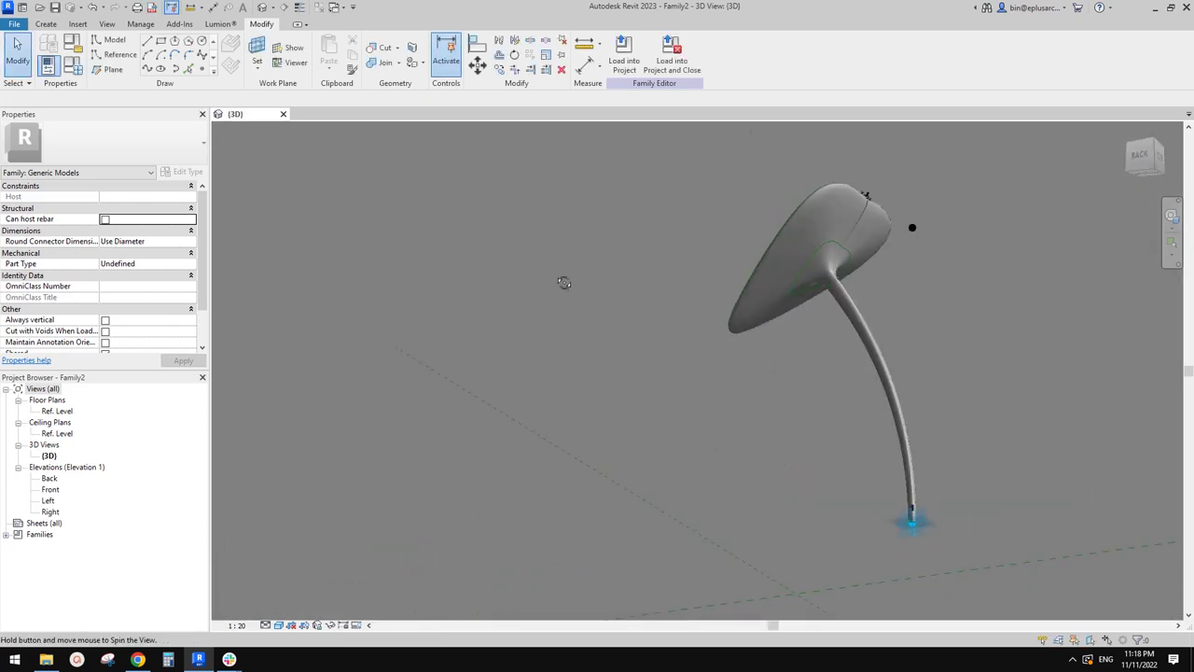
shift+middle_drag(800, 254, 637, 341)
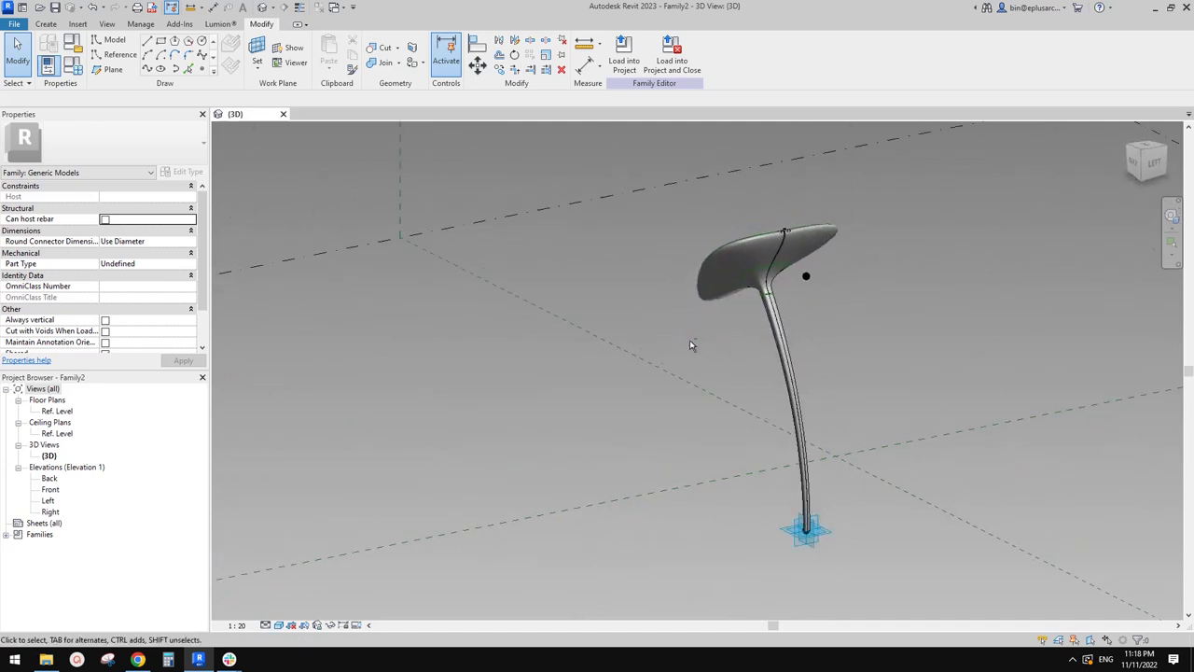
shift+middle_drag(780, 303, 664, 322)
Create a new project with no template, using the metric system of measurement
click(14, 23)
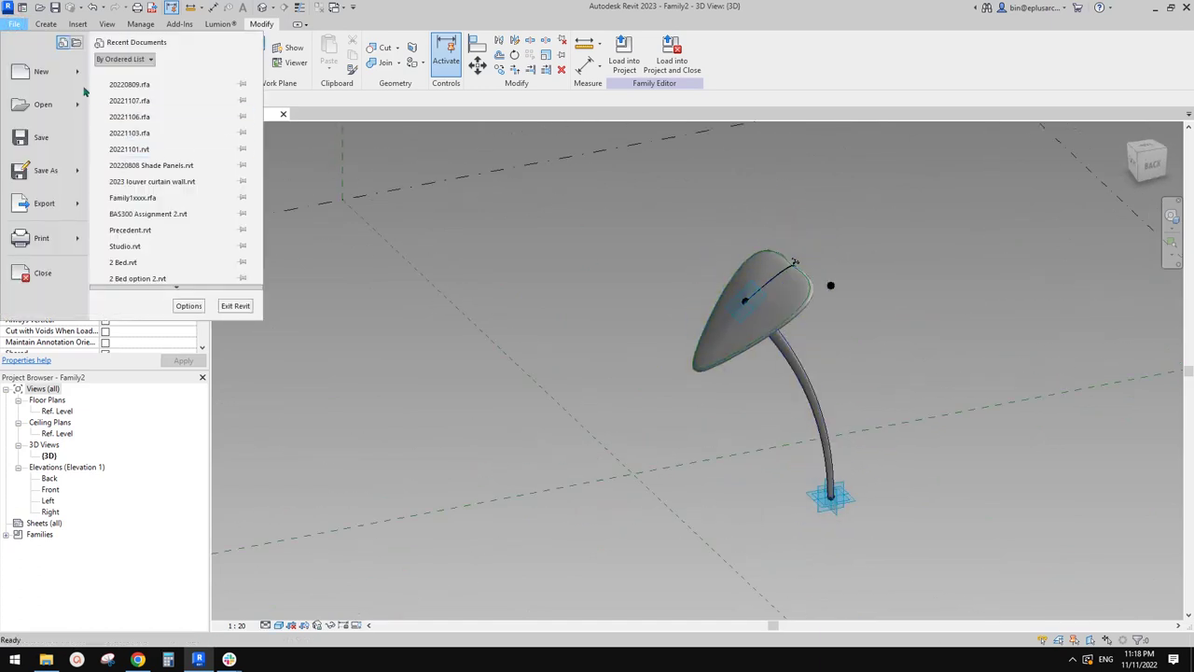
mouse_move(32, 102)
click(140, 80)
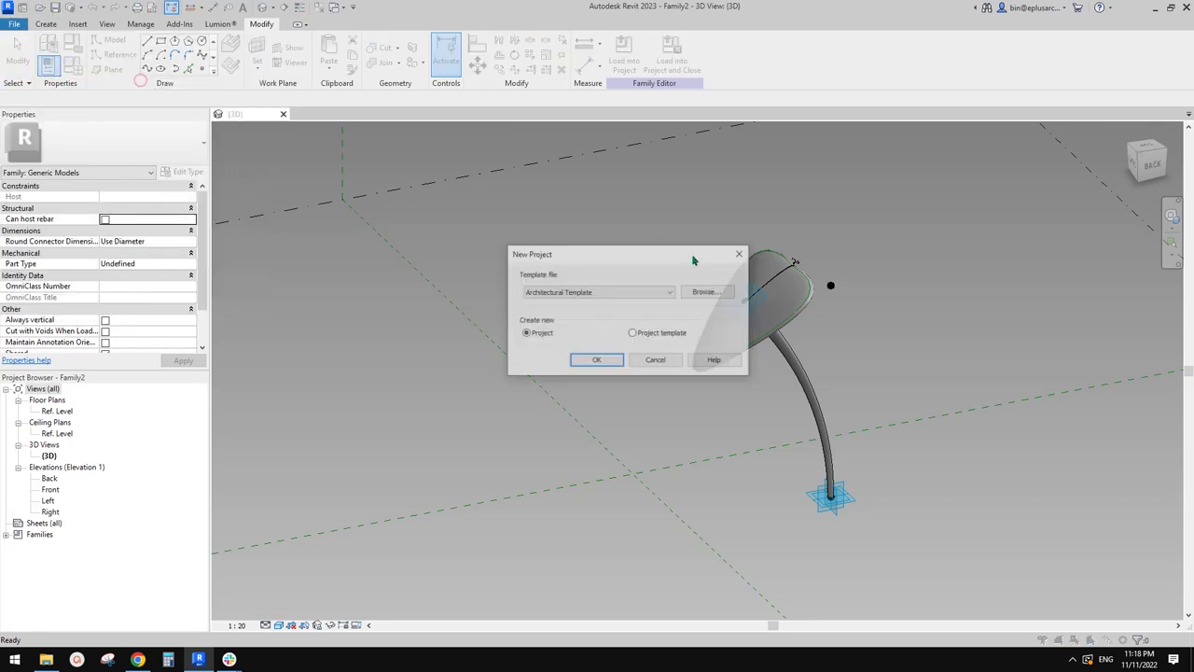
click(640, 291)
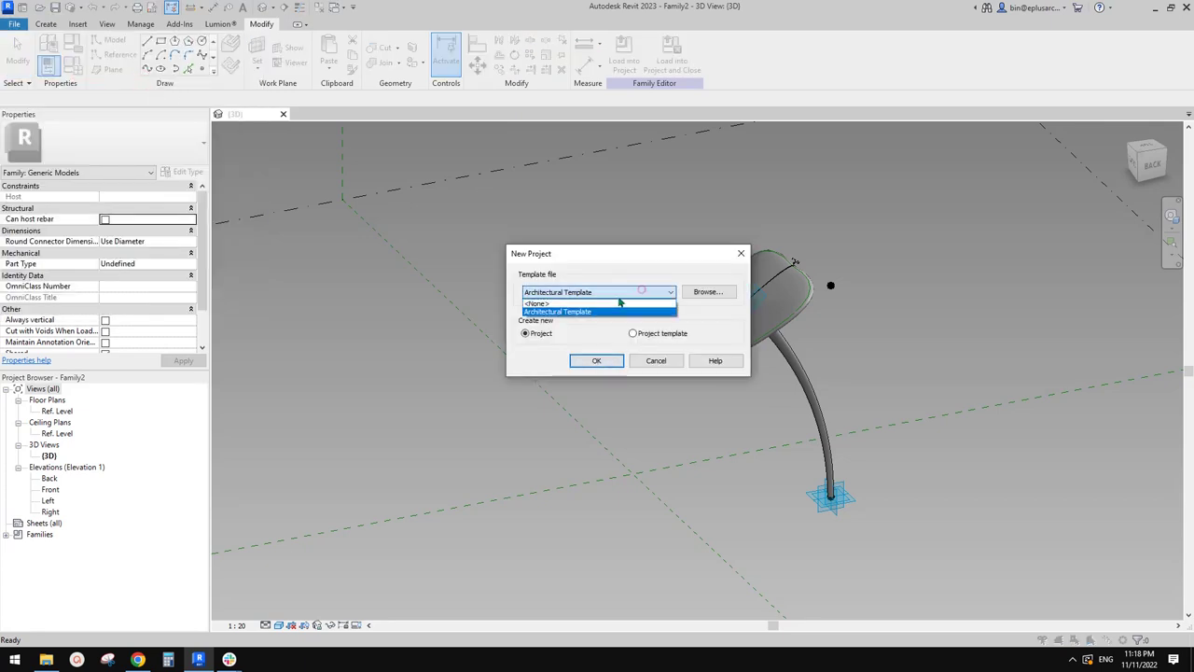
click(544, 303)
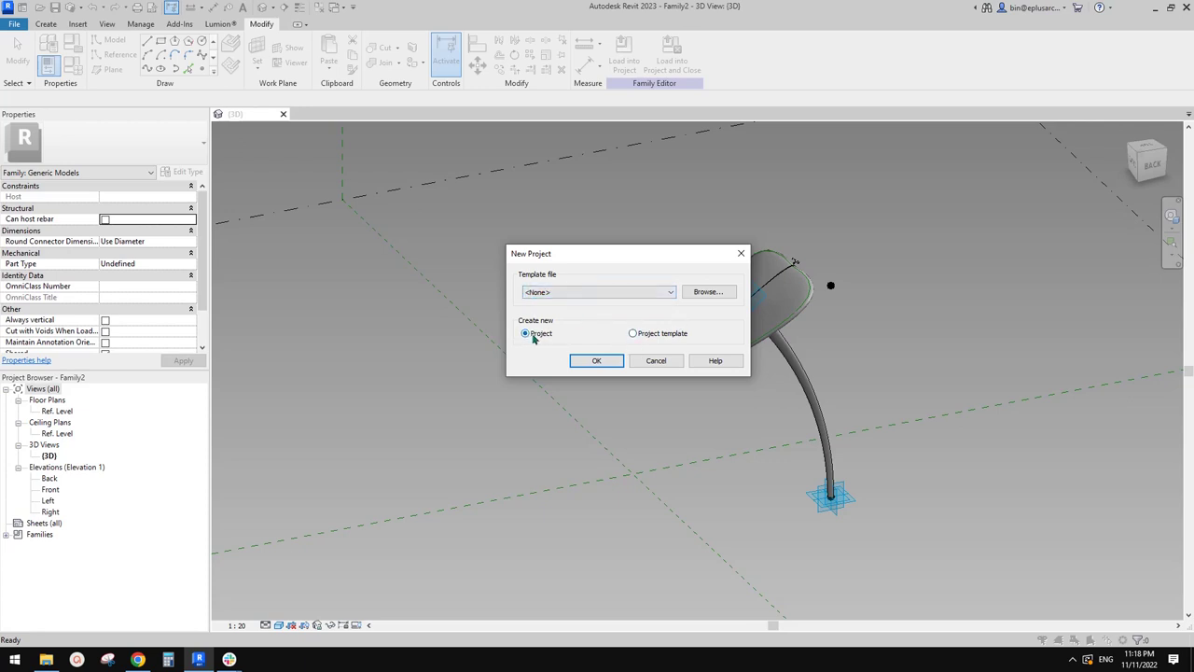
click(597, 361)
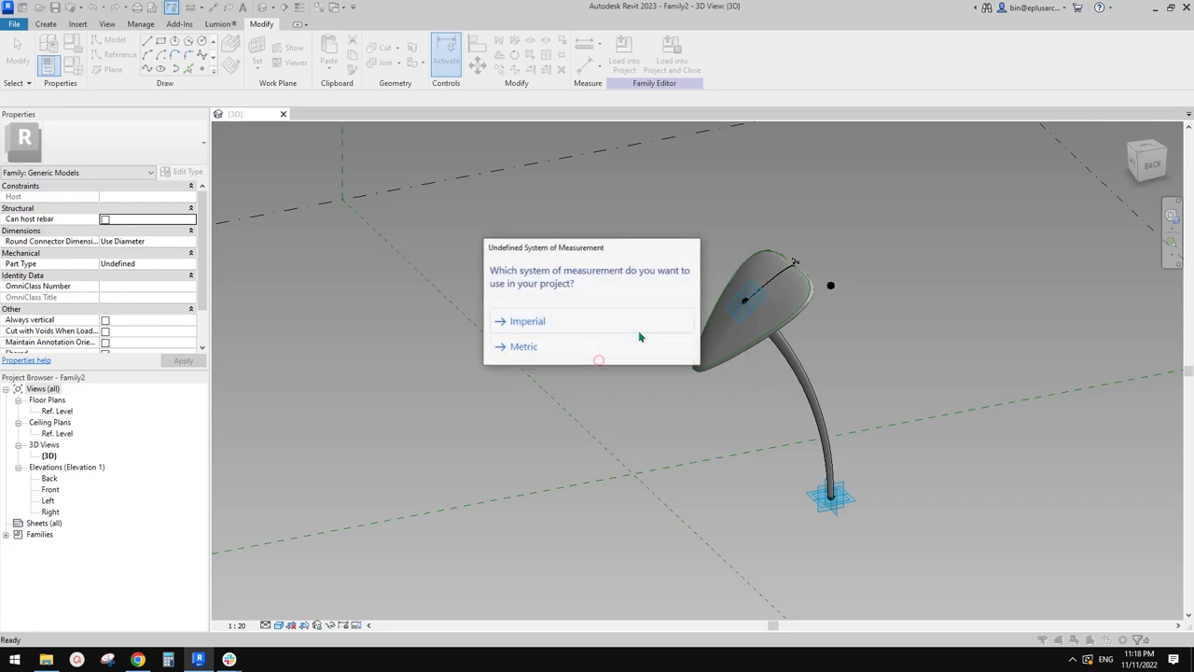
click(521, 349)
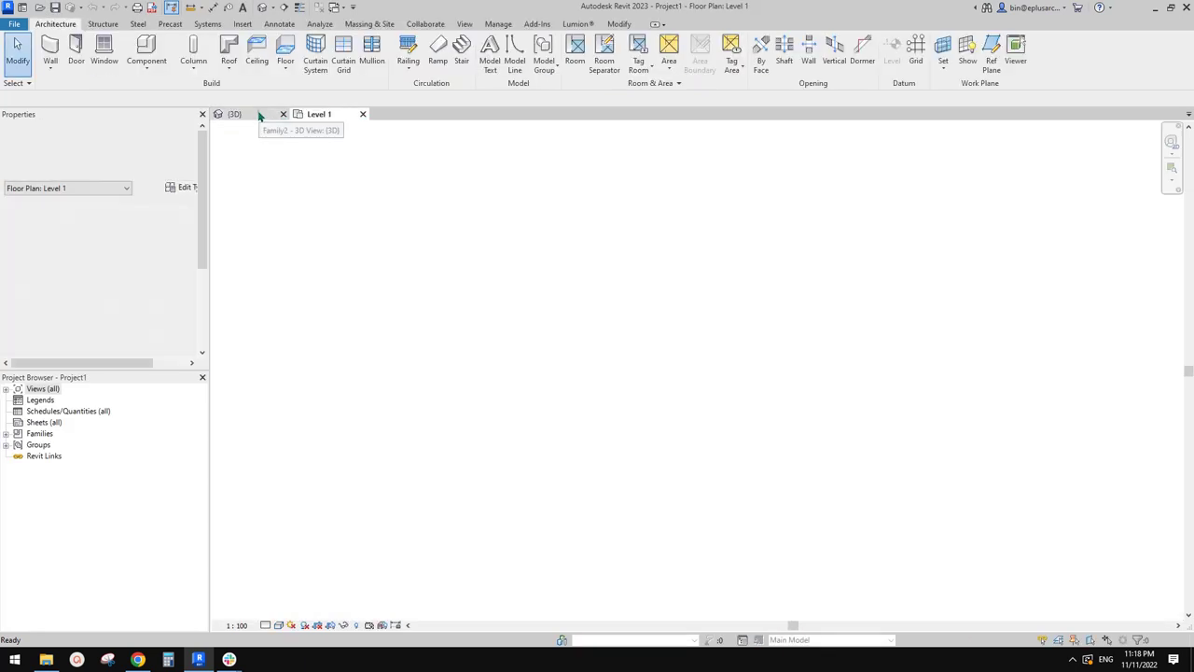
Load the mushroom family into the new project, placing one instance in the Level 1 plan and opening the default 3D view
click(257, 113)
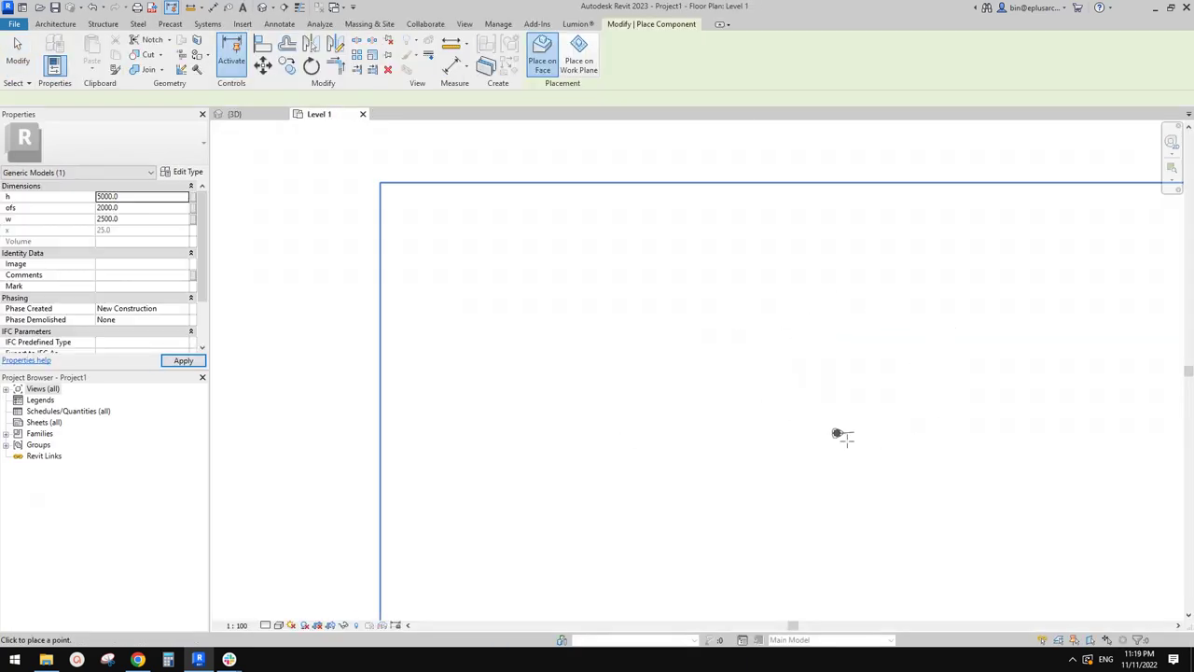
click(263, 7)
key(Escape)
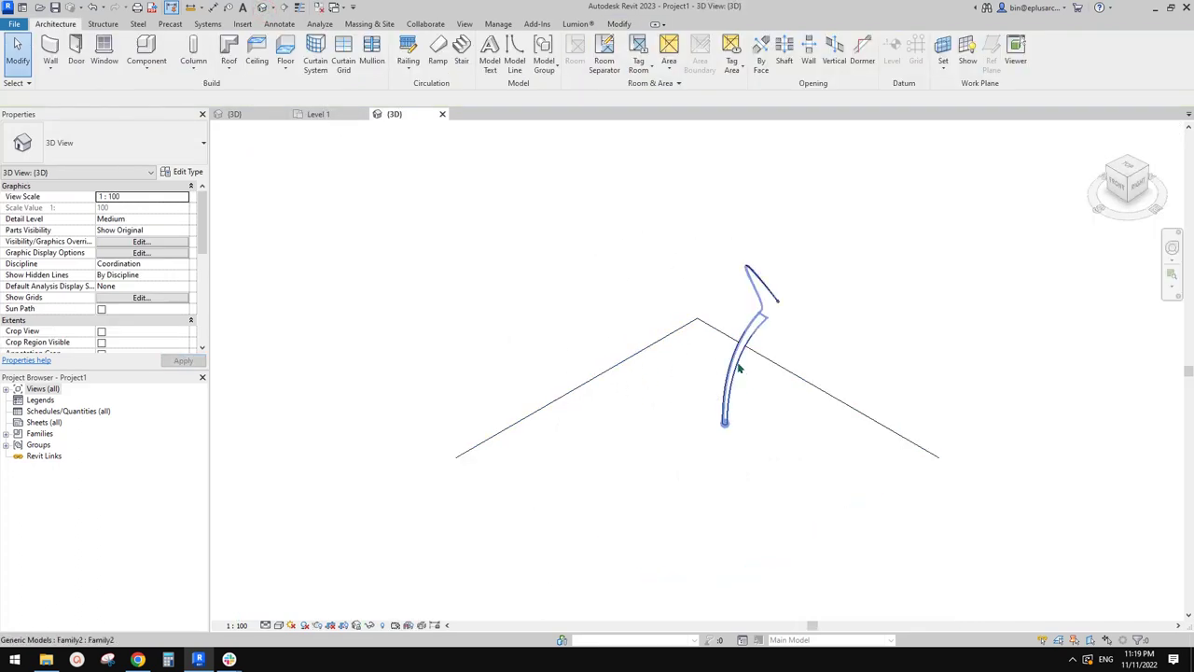
Display the placed mushroom shaded in the 3D view and look at it from behind
click(726, 368)
shift+middle_drag(948, 362, 896, 336)
click(909, 333)
shift+middle_drag(808, 390, 1049, 396)
click(754, 320)
shift+middle_drag(805, 416, 870, 334)
click(975, 417)
shift+middle_drag(974, 419, 735, 382)
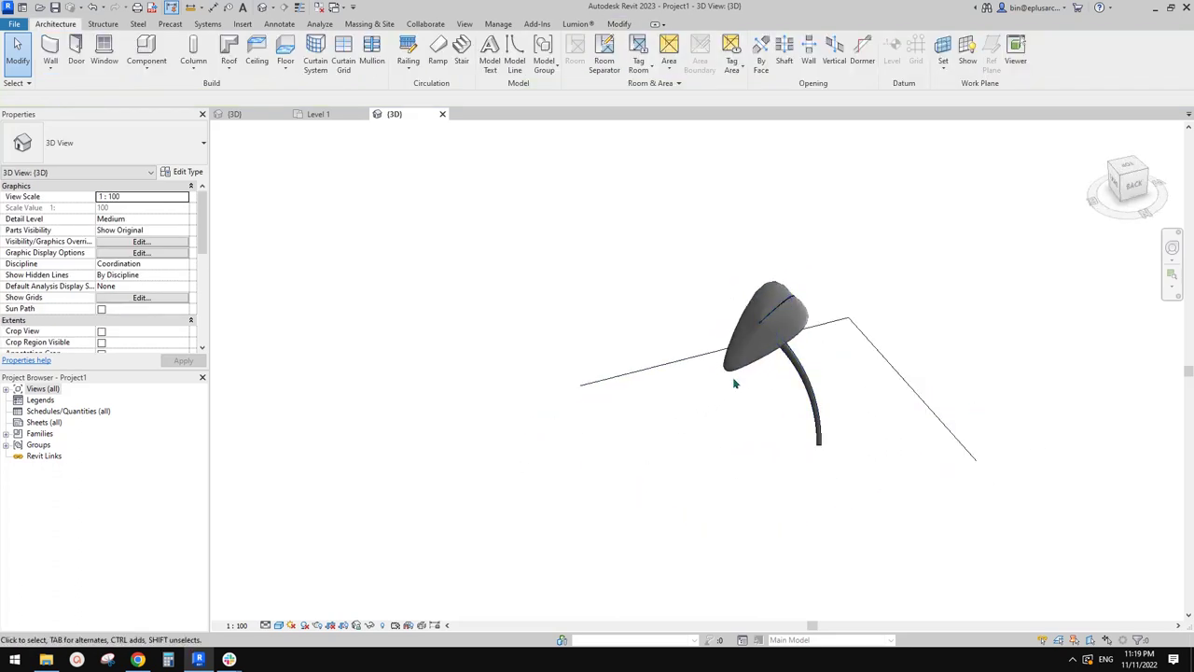
Draw one straight wall beside the mushroom in the 3D view
key(w)
key(a)
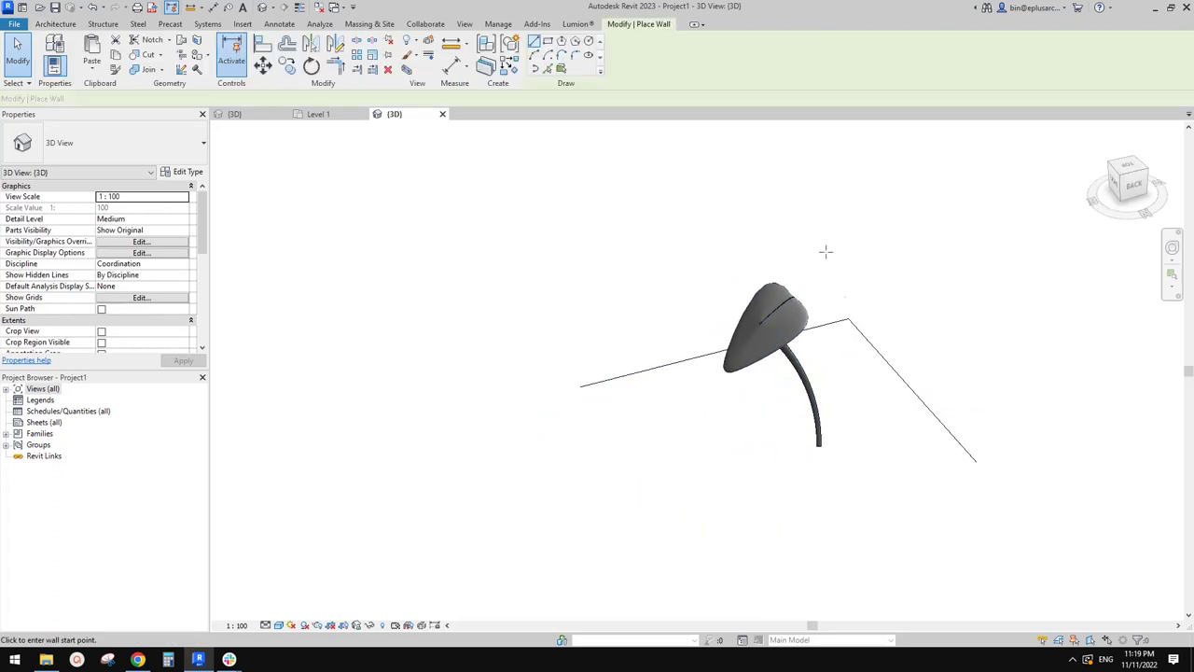
click(818, 242)
click(1053, 454)
key(Escape)
key(Escape)
Create three similar mushroom instances hosted on the face of the wall
click(770, 280)
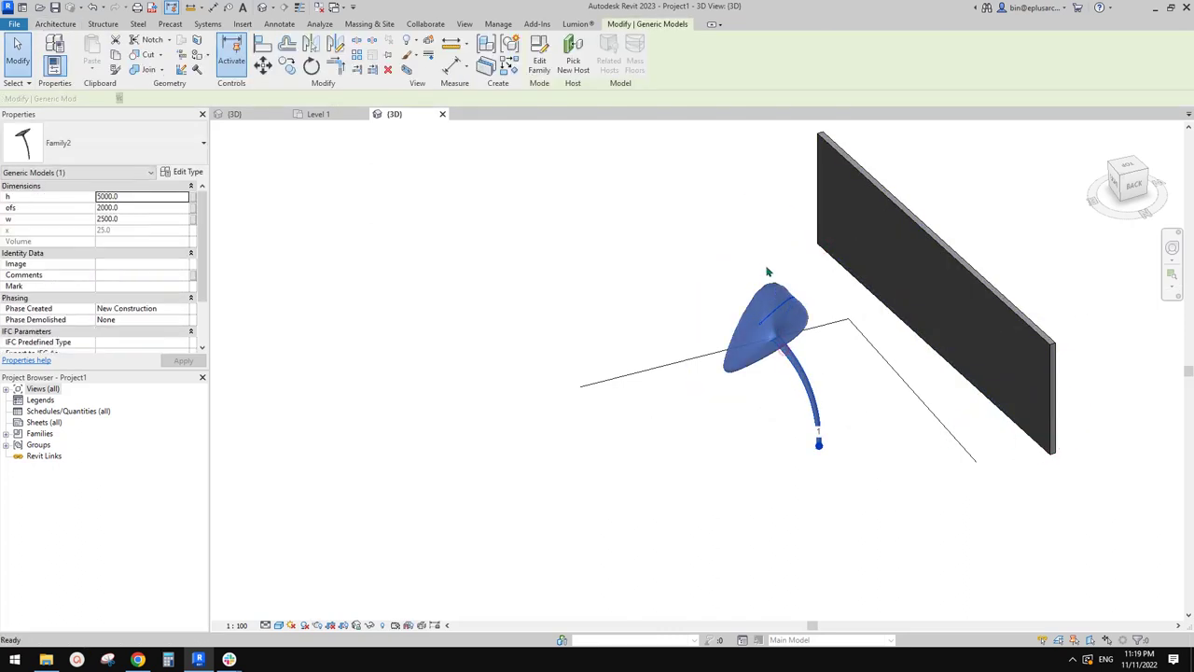
key(c)
key(s)
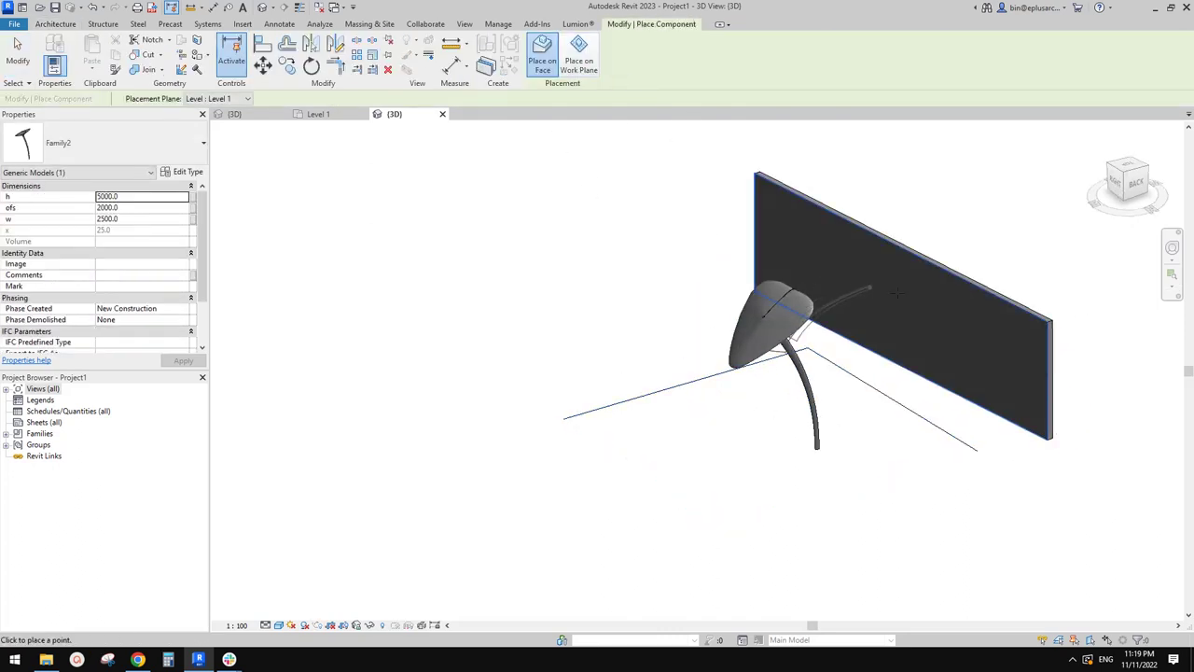
shift+middle_drag(932, 306, 523, 270)
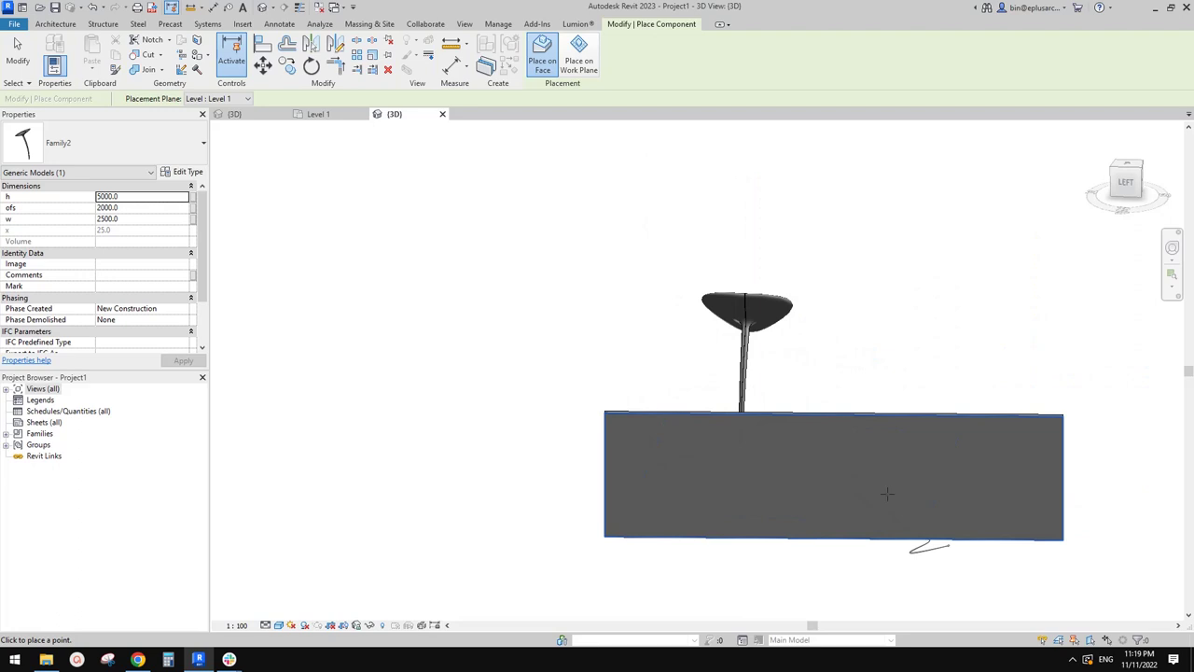
click(783, 469)
click(844, 466)
click(905, 459)
key(Escape)
key(Escape)
Rotate the lowest wall-hosted mushroom through repeated quarter turns about its base
click(880, 501)
shift+middle_drag(880, 500, 889, 388)
key(space)
key(space)
key(space)
key(space)
key(space)
key(space)
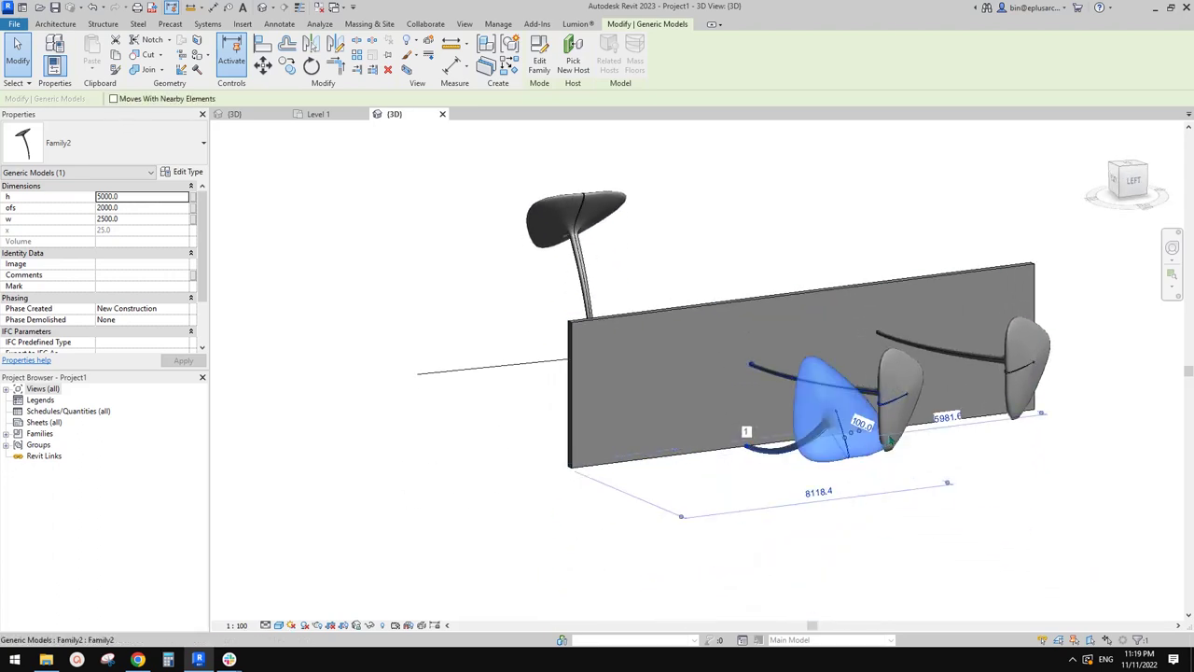
key(space)
key(space)
key(space)
Rotate the middle wall-hosted mushroom in quarter turns and reposition it on the wall face
click(917, 392)
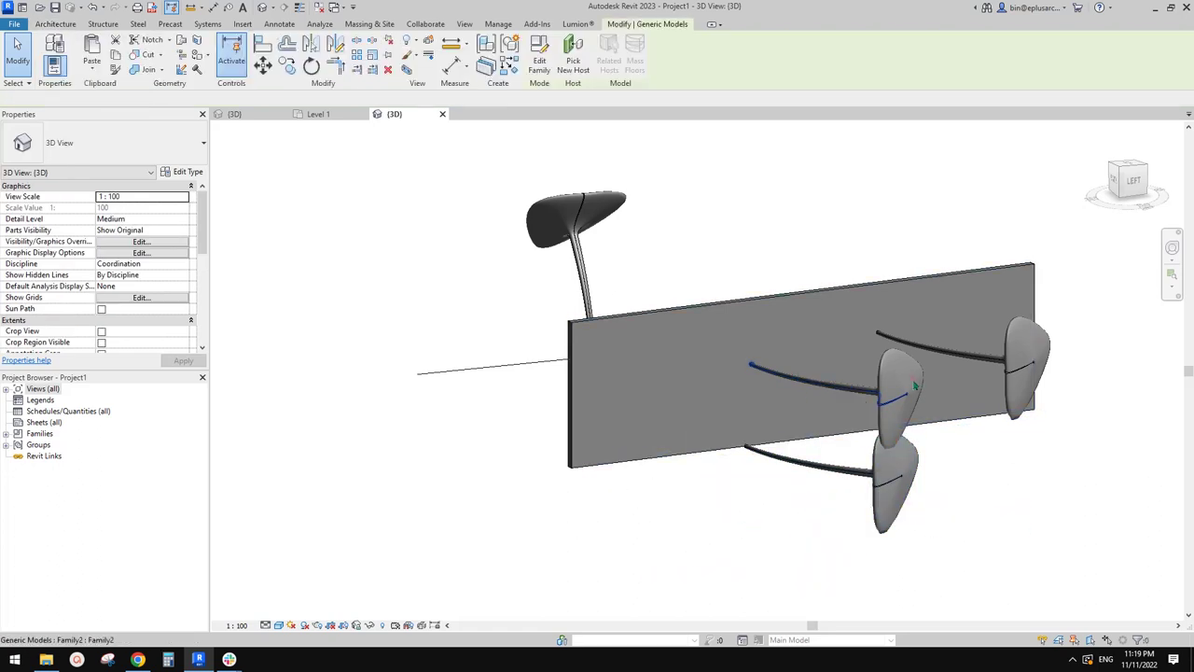
shift+middle_drag(916, 393, 872, 372)
key(space)
key(space)
key(space)
key(space)
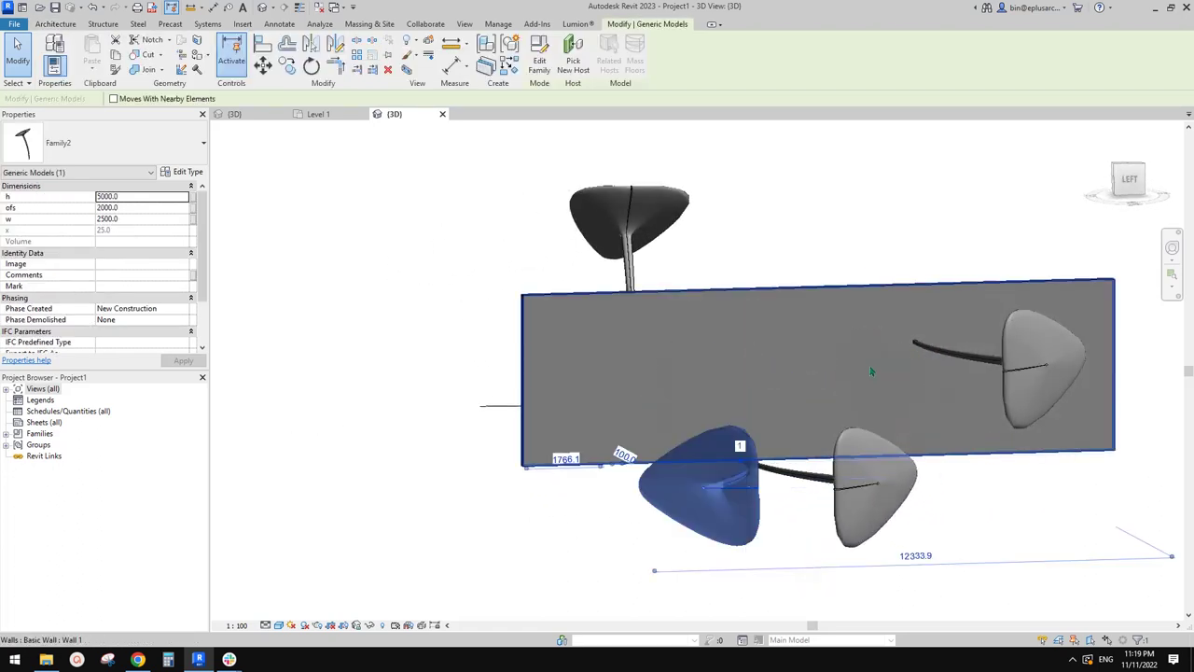
key(space)
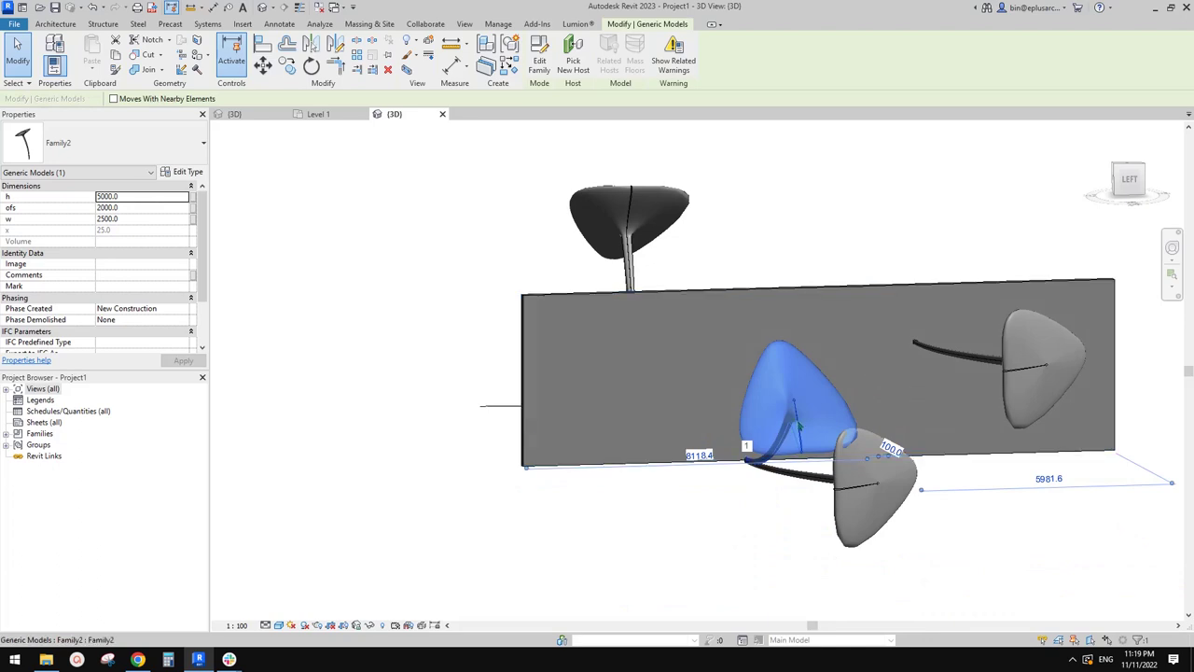
drag(802, 326, 803, 321)
click(792, 419)
click(799, 347)
Make four copies of the free-standing mushroom at scattered points around it with multiple copying
shift+middle_drag(791, 368, 933, 365)
shift+middle_drag(690, 410, 845, 417)
click(563, 483)
click(458, 396)
middle_drag(427, 423, 733, 448)
key(c)
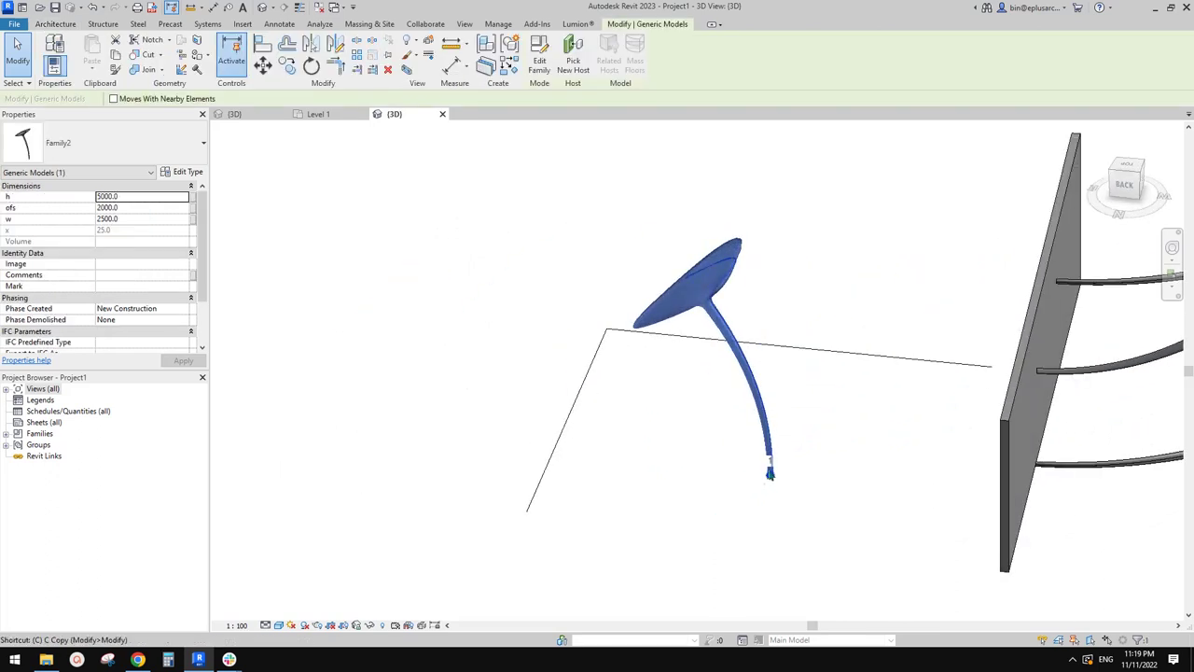
key(o)
click(771, 473)
click(732, 444)
click(835, 400)
click(787, 517)
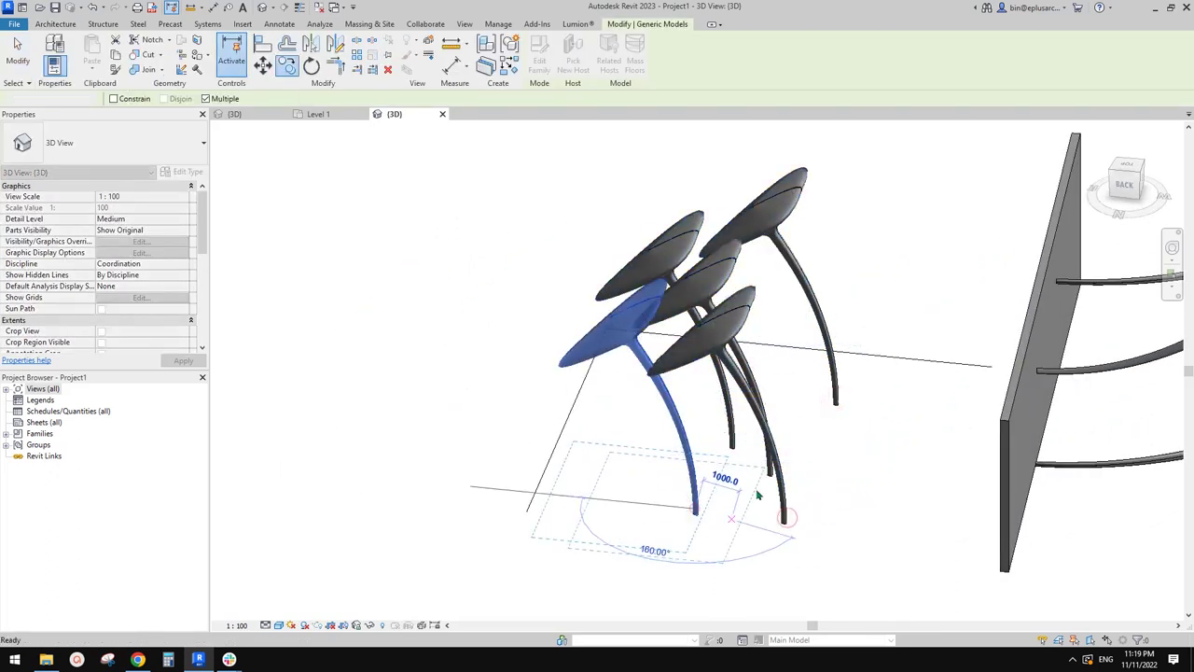
click(695, 508)
key(Escape)
Rotate two of the free-standing copies to face different directions
click(729, 319)
key(space)
shift+middle_drag(744, 366, 798, 430)
drag(1062, 421, 1129, 273)
drag(941, 270, 735, 313)
shift+middle_drag(735, 313, 664, 410)
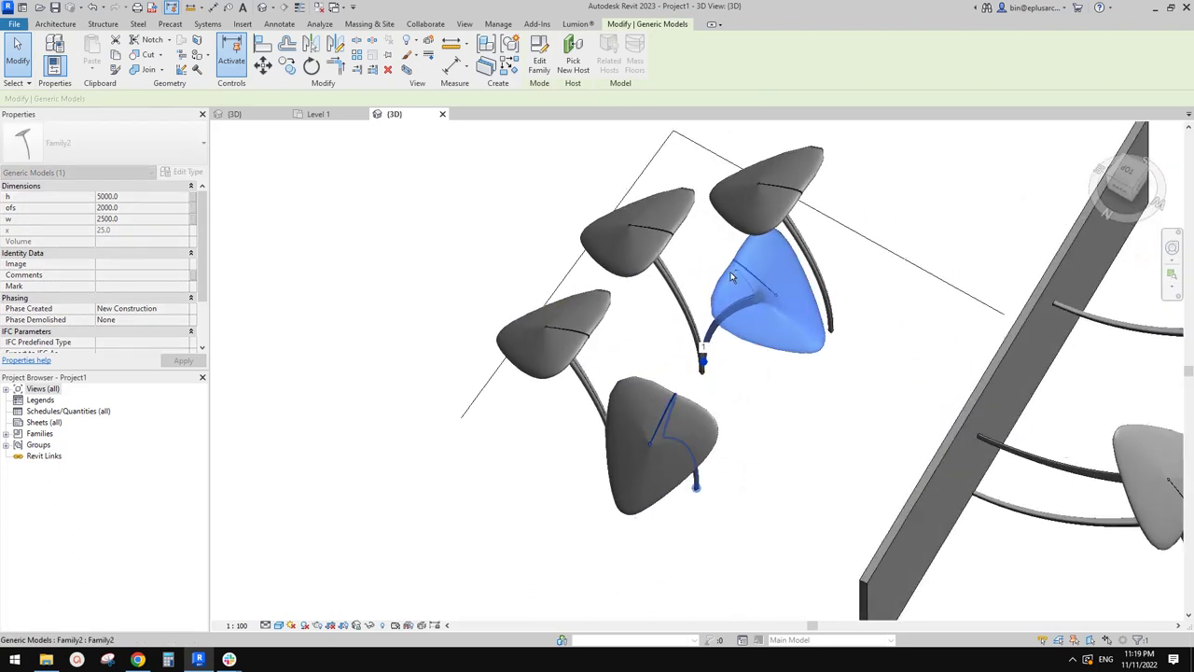
Move the rear free-standing copy forward into the group and turn it to a different direction
click(786, 216)
drag(654, 362, 688, 355)
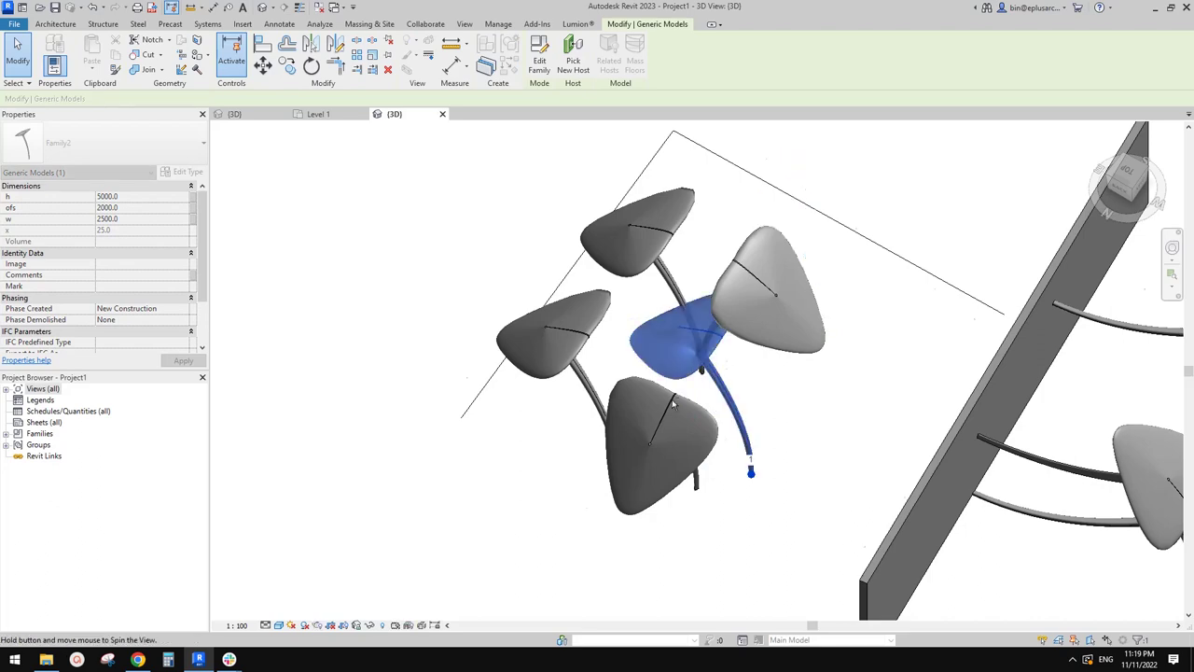
shift+middle_drag(685, 364, 650, 390)
drag(664, 361, 619, 399)
shift+middle_drag(619, 398, 364, 384)
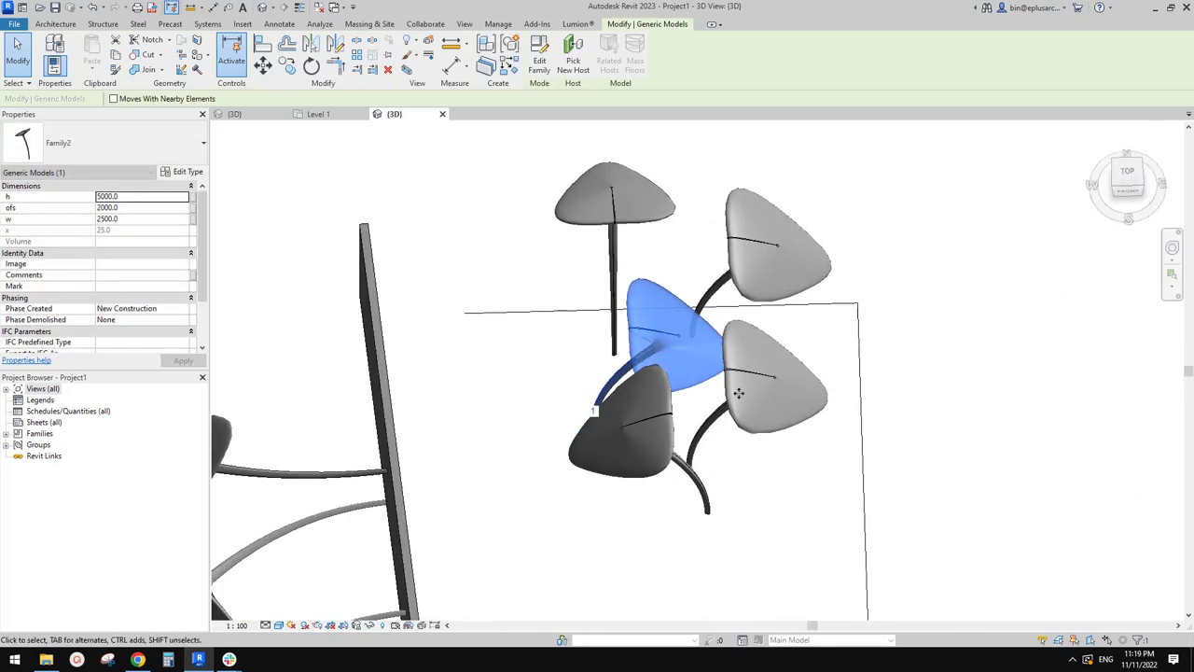
Move one free-standing mushroom to an open spot in front of the group
click(771, 398)
middle_drag(771, 401, 879, 385)
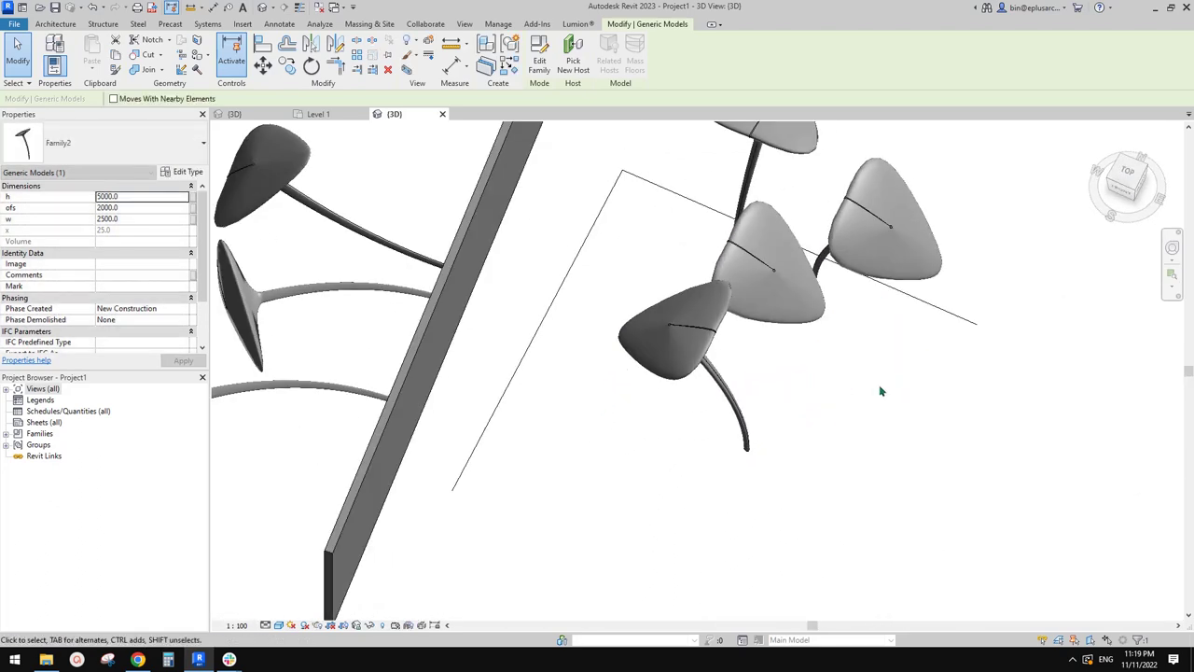
scroll(866, 357, down, 1)
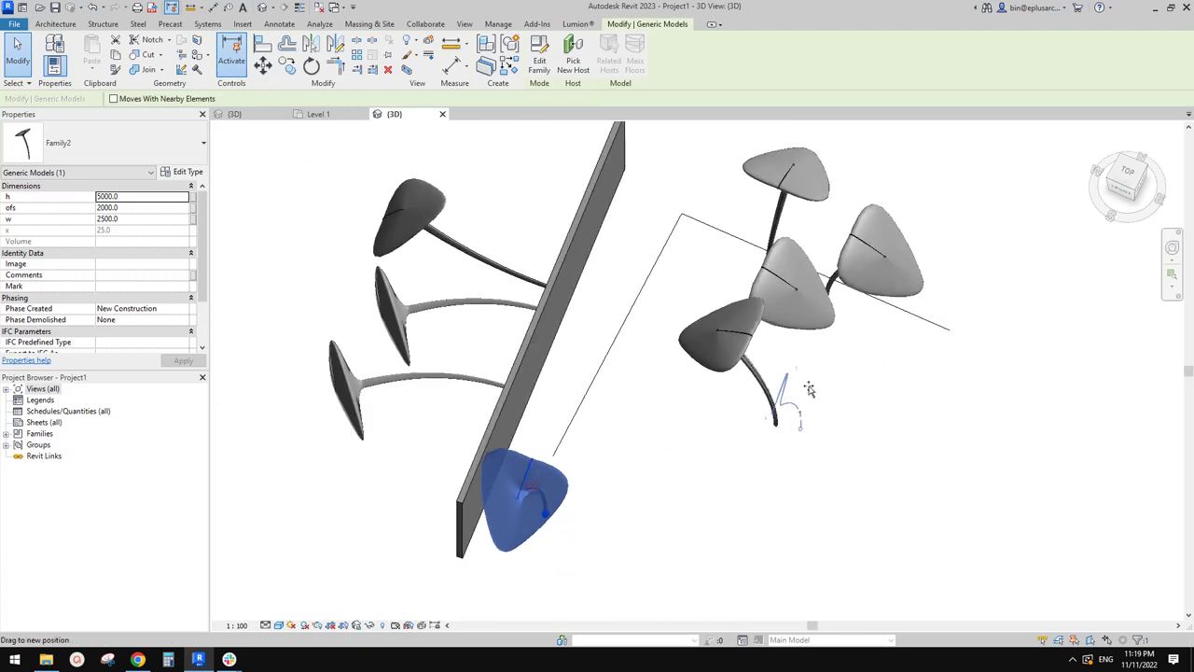
shift+middle_drag(809, 389, 945, 446)
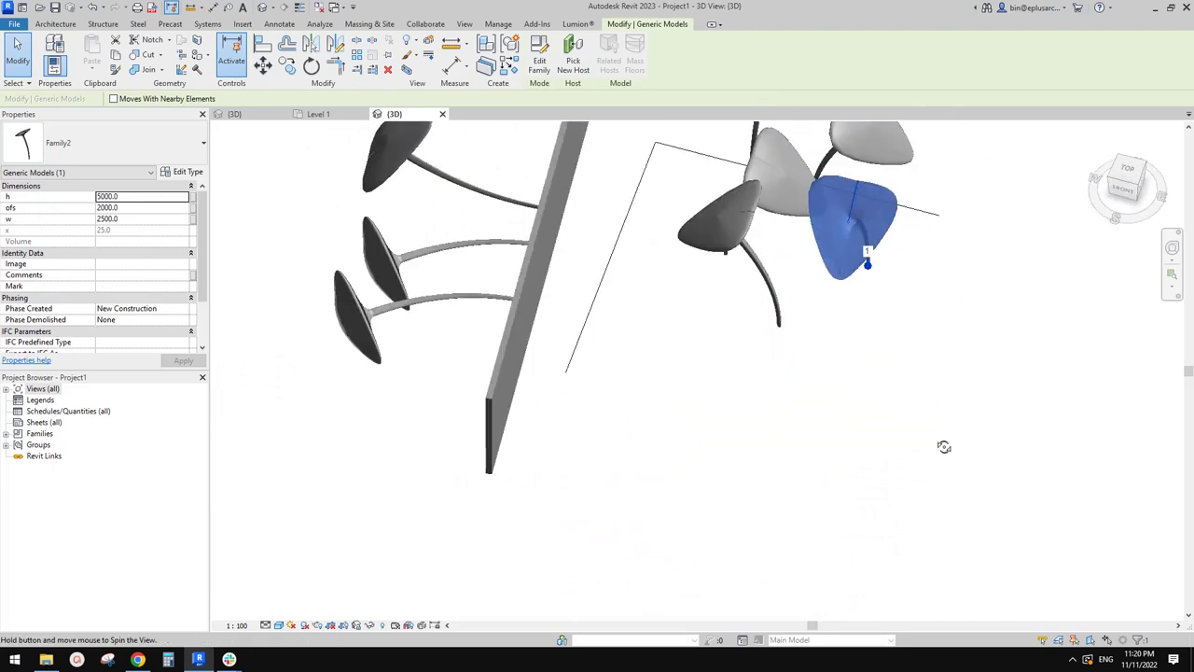
Set the height h of the free-standing mushroom at the front of the ground group to 7000
middle_drag(899, 269, 827, 430)
scroll(830, 434, up, 2)
click(886, 364)
shift+middle_drag(885, 364, 861, 365)
click(848, 373)
scroll(248, 288, up, 1)
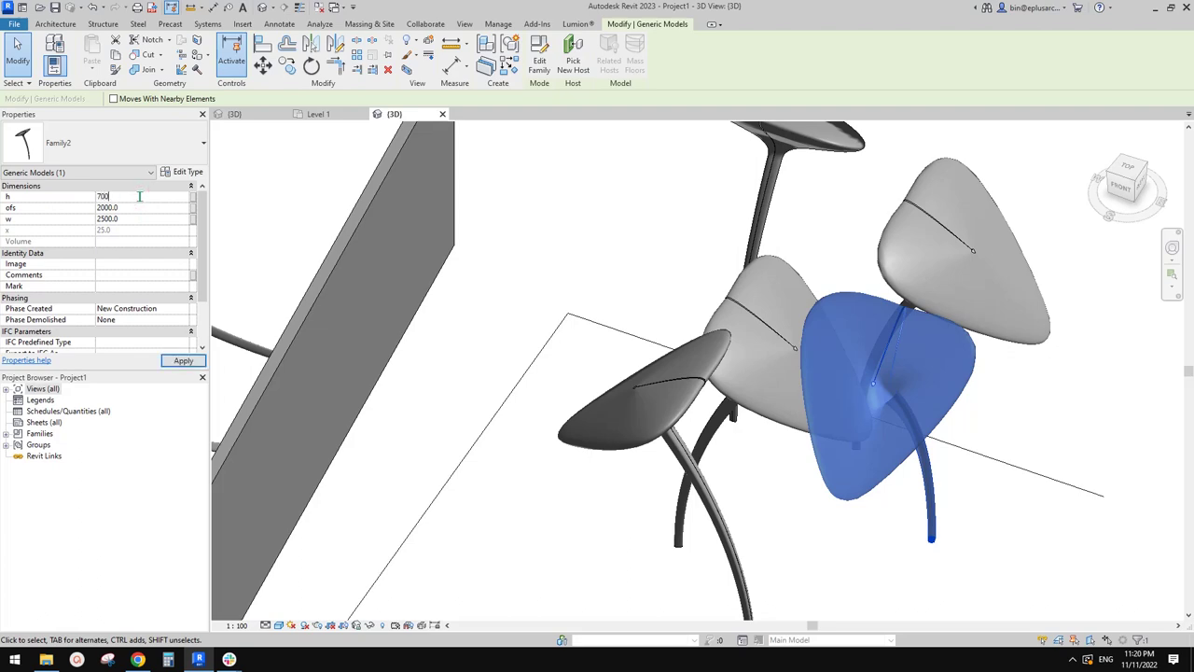
scroll(747, 324, down, 3)
shift+middle_drag(748, 324, 773, 379)
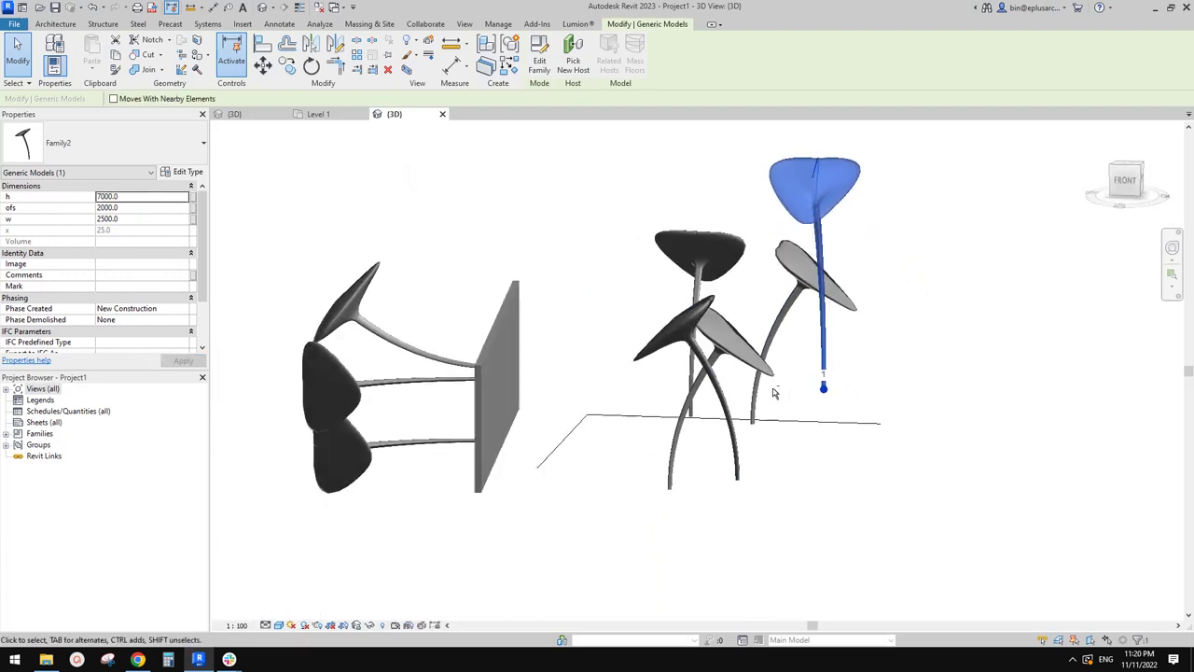
Open the Level 1 floor plan and place one new mushroom in the empty area east of the existing ones
key(Escape)
click(41, 400)
click(7, 389)
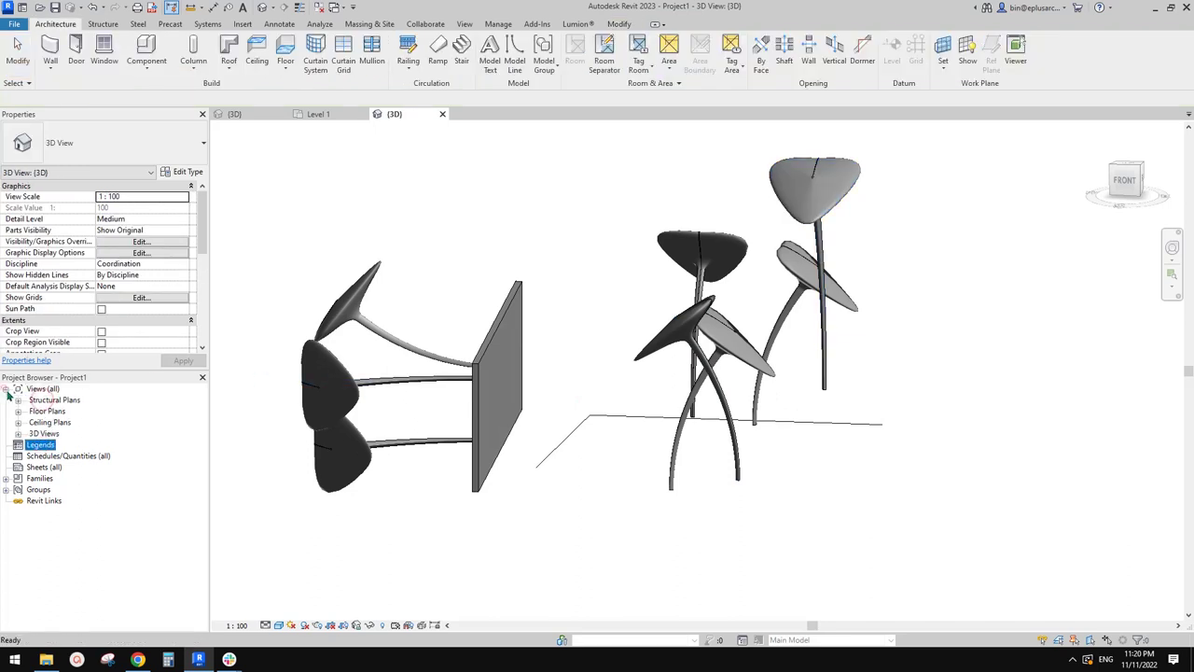
double_click(47, 412)
double_click(58, 422)
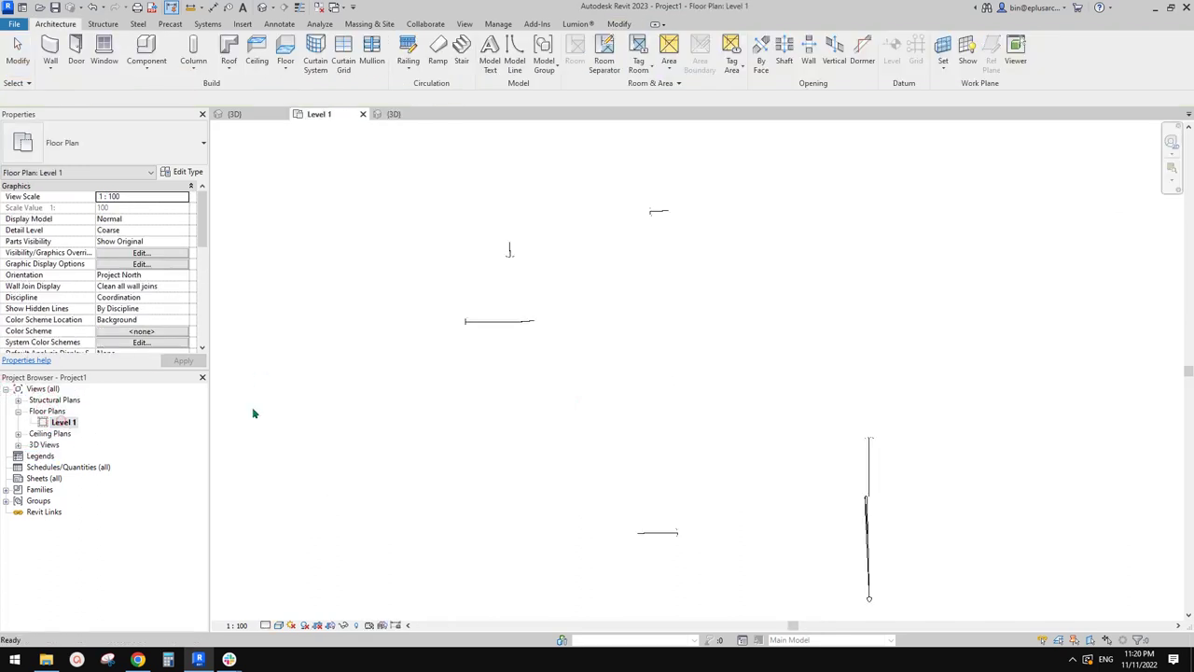
click(163, 45)
middle_drag(1122, 392, 824, 339)
click(843, 326)
key(Escape)
key(Escape)
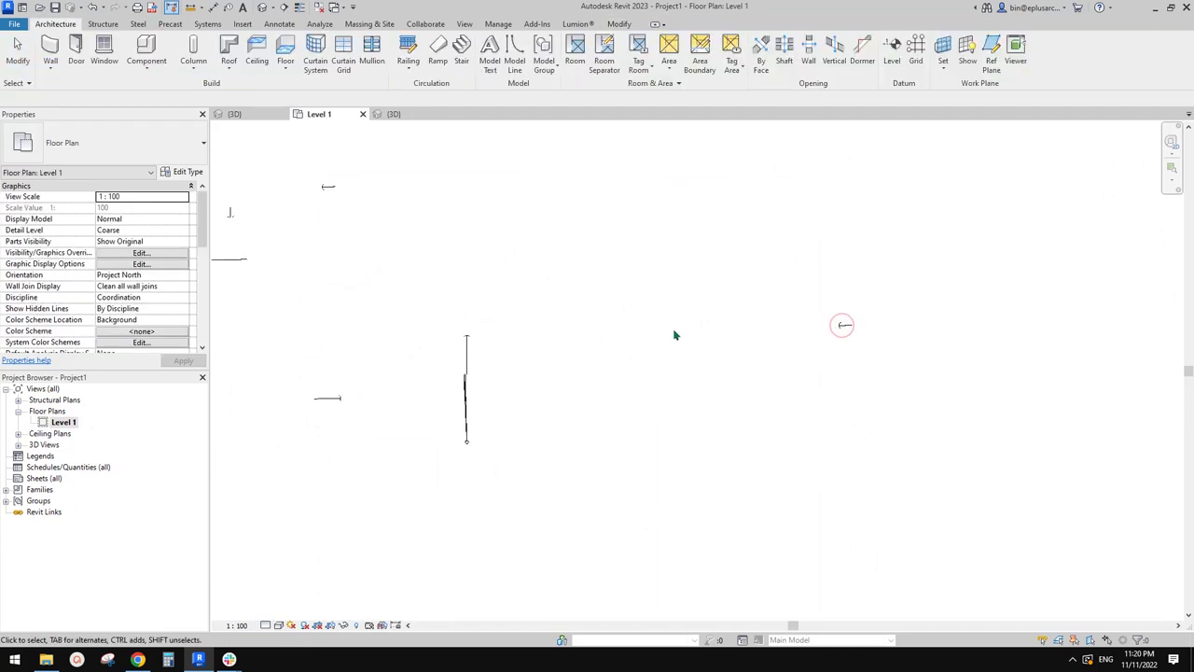
Delete the wall and all the older mushrooms in the floor plan, excluding the newly placed one
scroll(675, 335, down, 1)
middle_drag(364, 258, 603, 278)
click(575, 263)
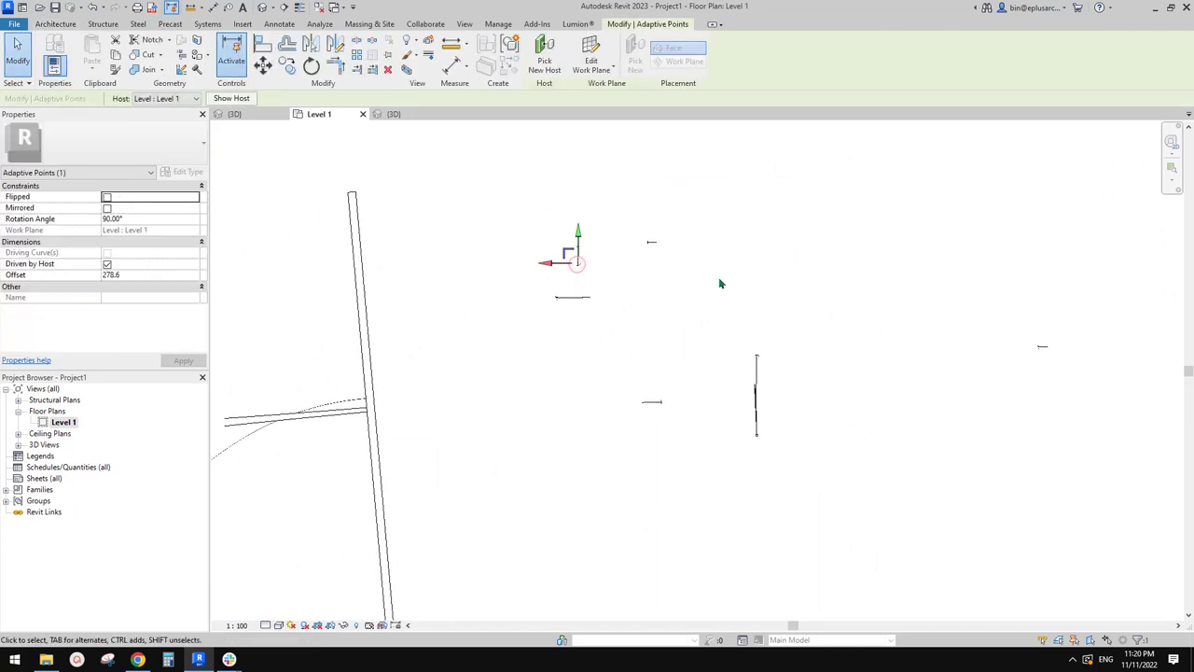
key(Escape)
scroll(498, 315, down, 4)
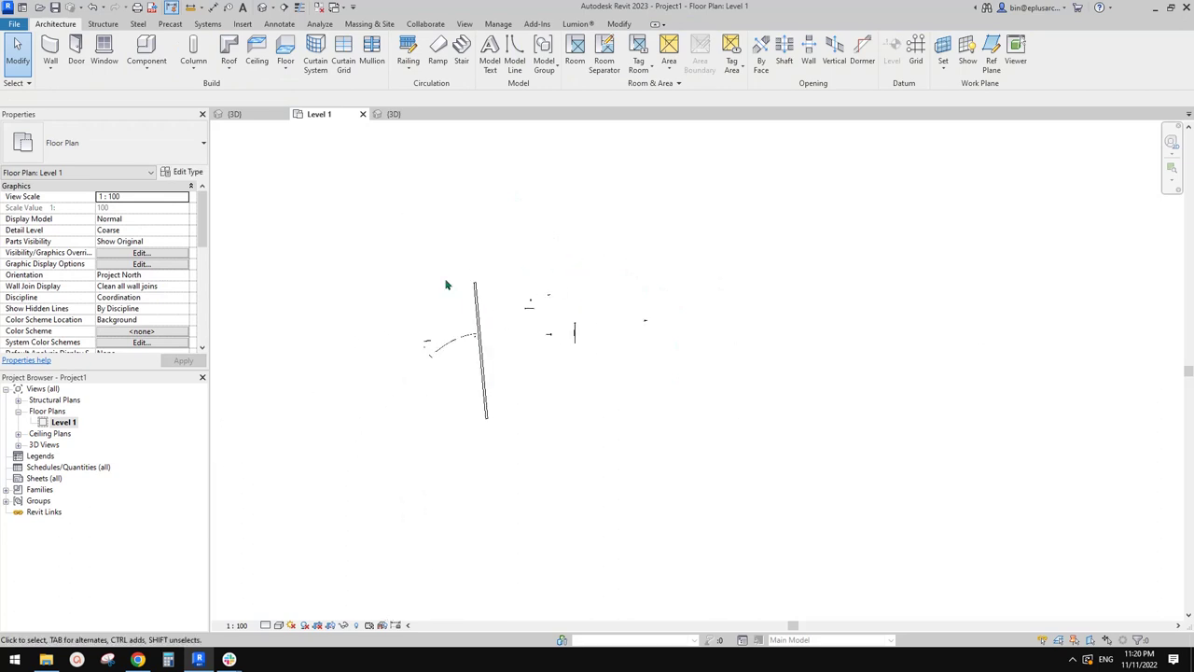
drag(378, 217, 633, 488)
key(Delete)
Copy the remaining mushroom to five scattered points around it with multiple copying
click(630, 334)
key(c)
key(o)
click(611, 336)
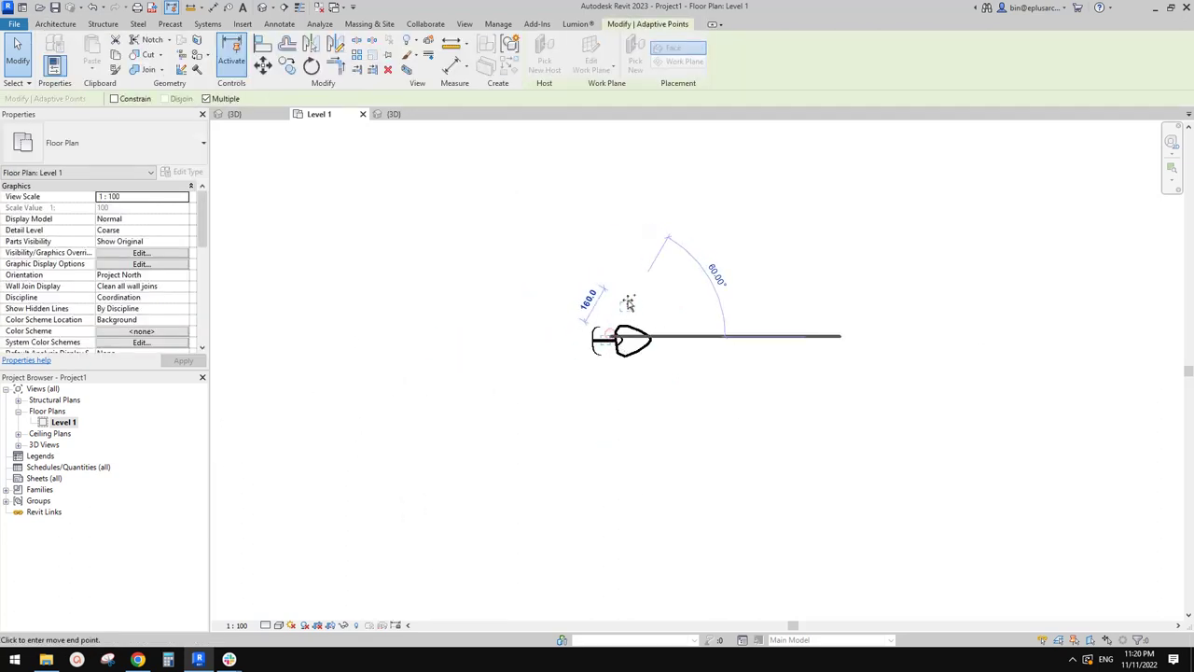
click(627, 302)
click(673, 314)
click(667, 390)
click(608, 390)
click(557, 314)
key(Escape)
key(Escape)
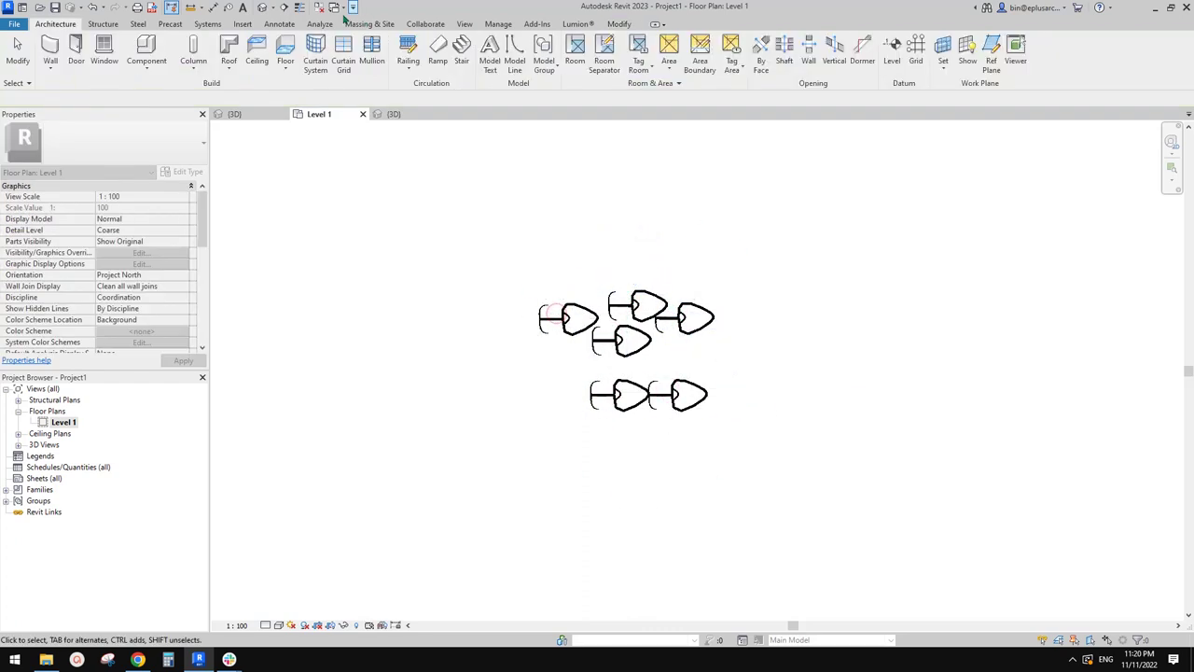
Return to the project's 3D view, check how the copies are spread, and open the mushroom family for editing
click(262, 7)
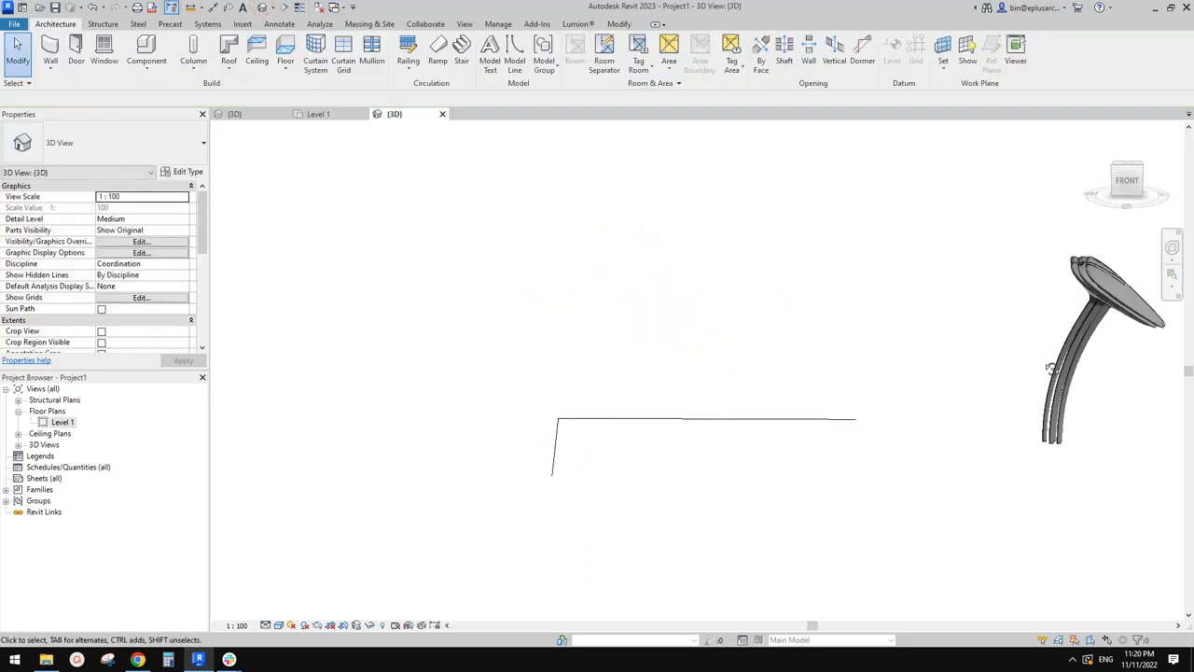
middle_drag(1051, 369, 682, 375)
scroll(682, 375, up, 3)
double_click(811, 284)
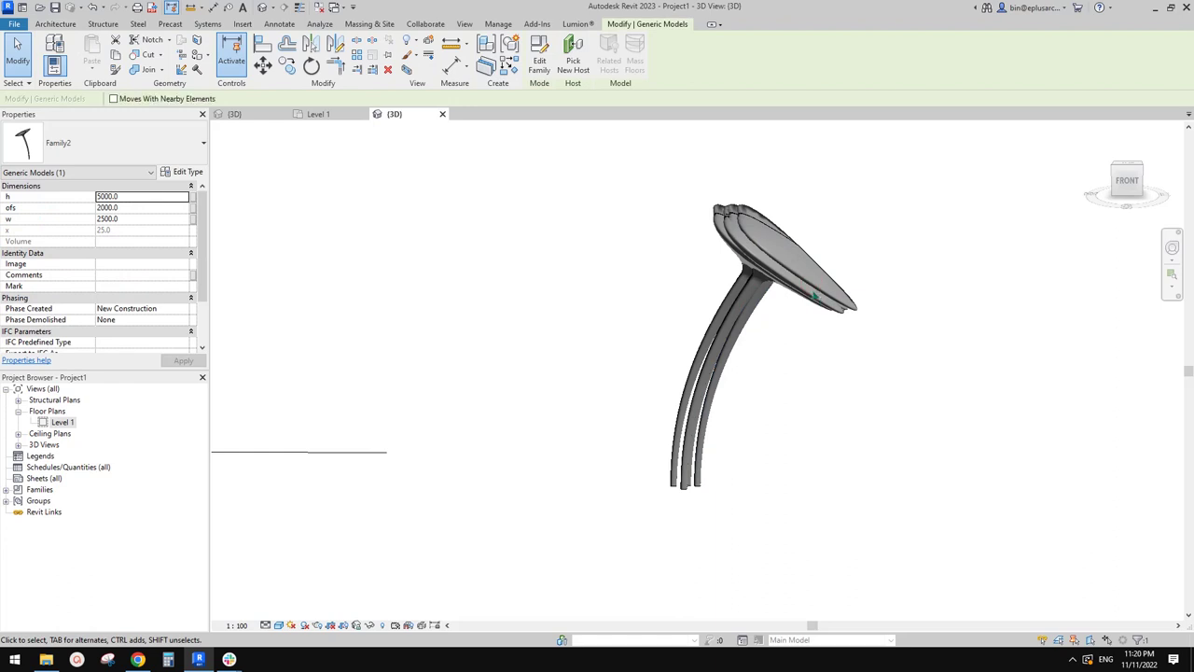
scroll(808, 304, down, 5)
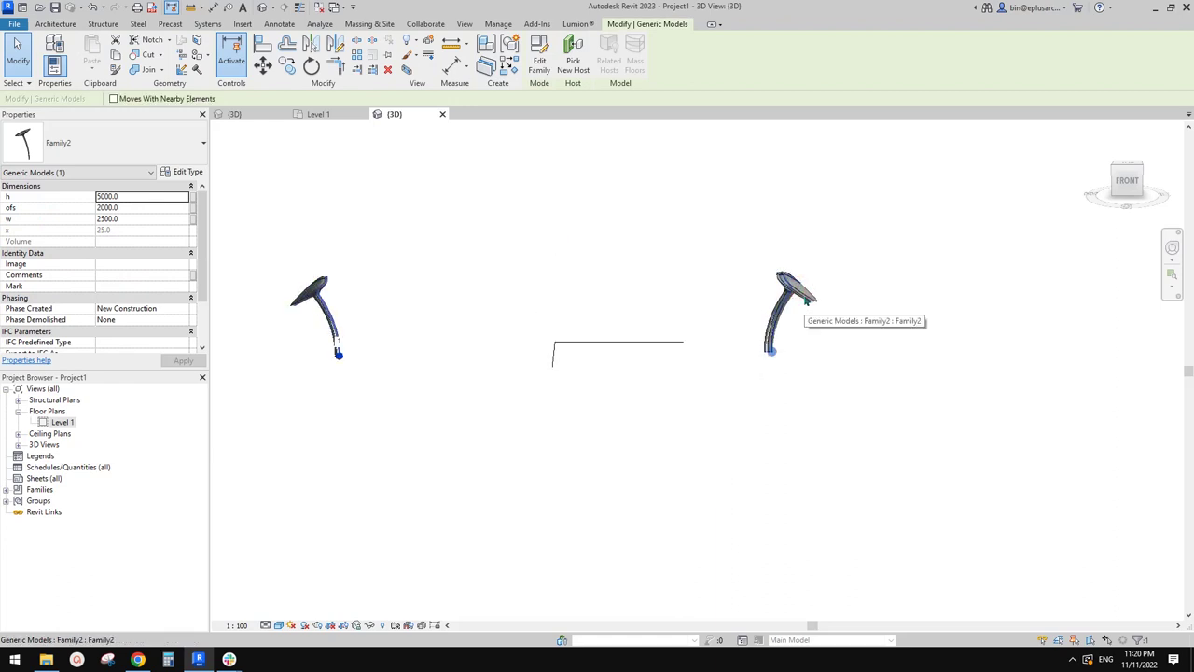
shift+middle_drag(806, 301, 640, 344)
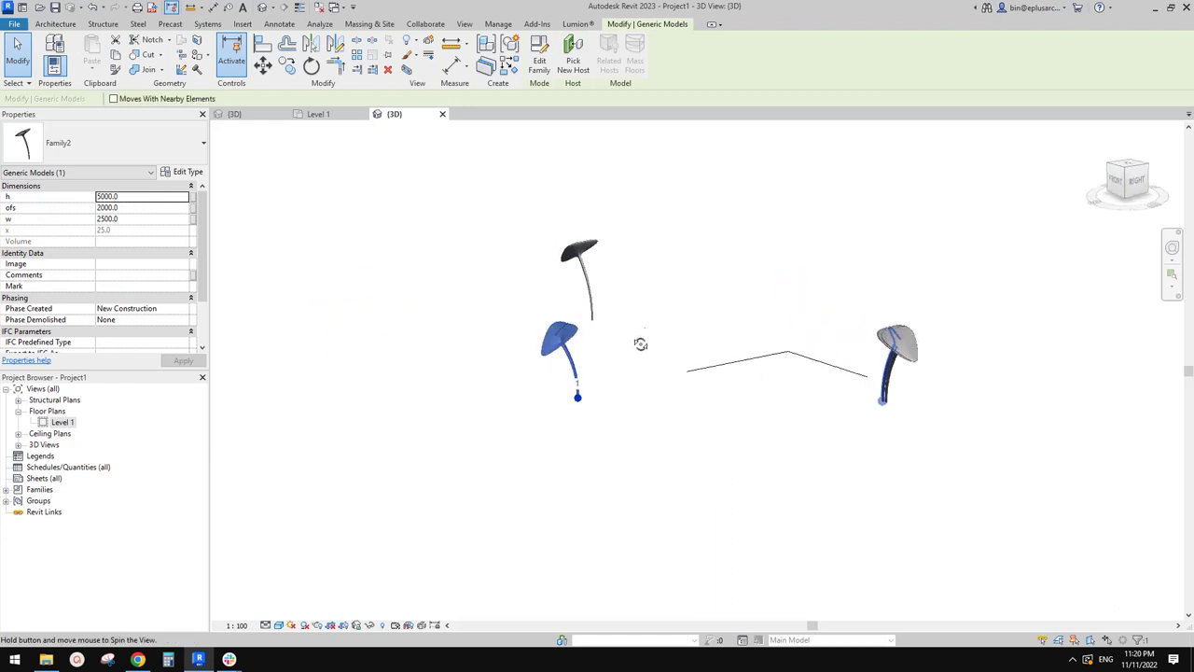
double_click(553, 343)
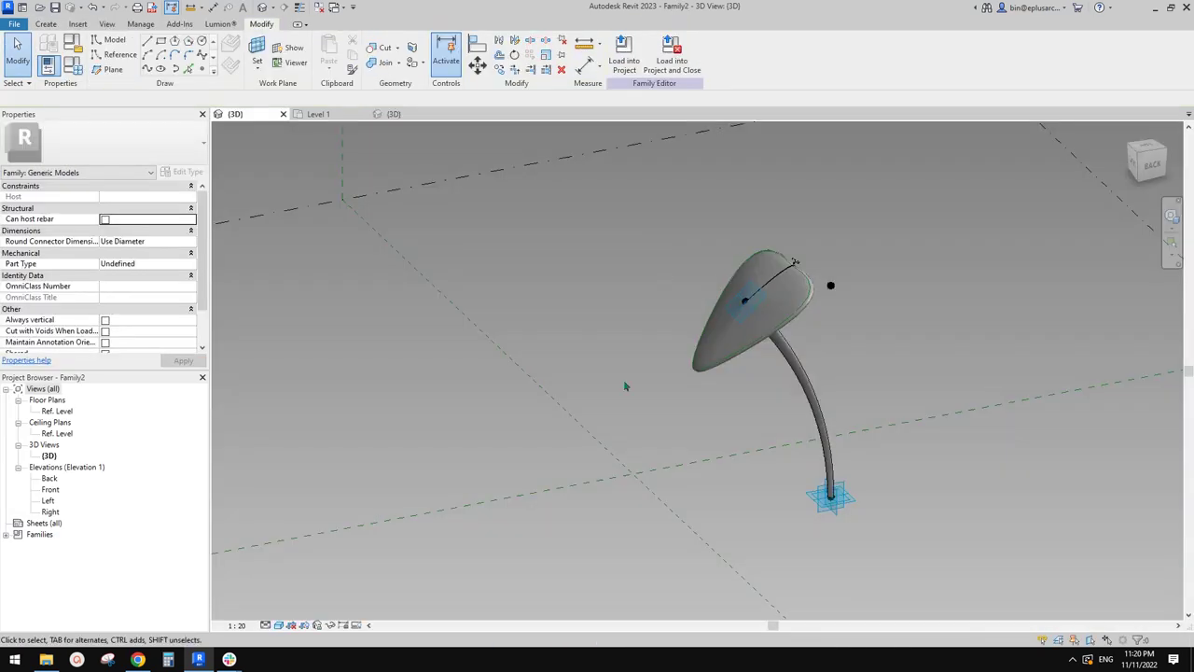
Move the family's placement point 1, seen from above, to the intersection of the two centre reference planes
shift+middle_drag(752, 437, 773, 459)
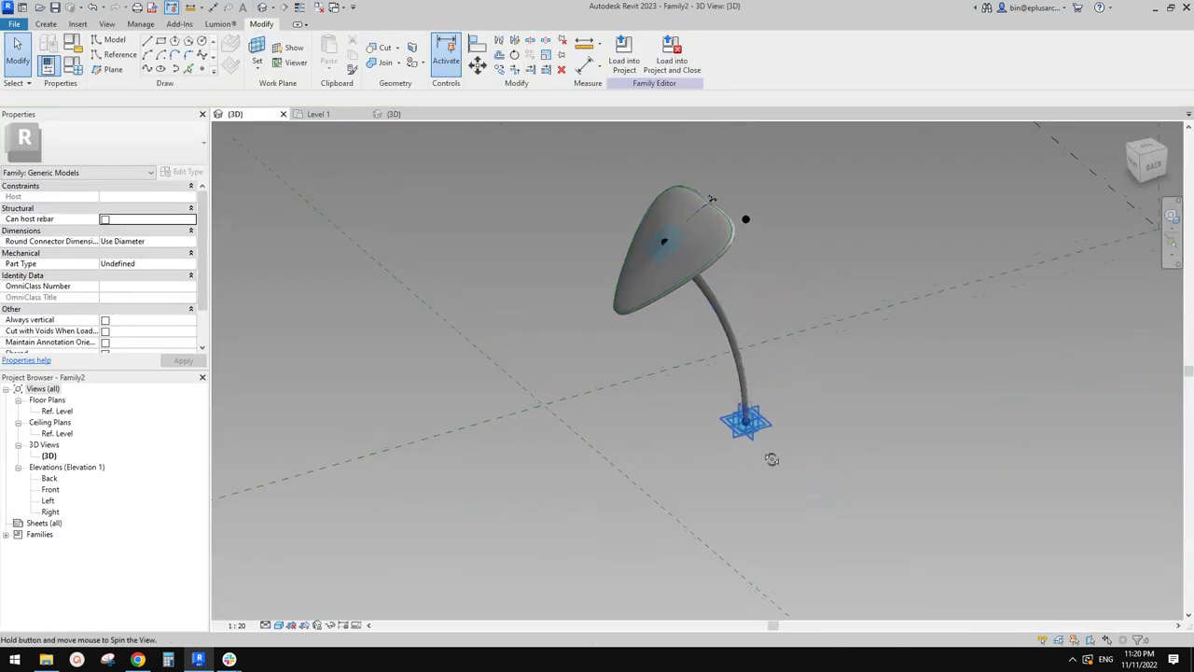
double_click(58, 412)
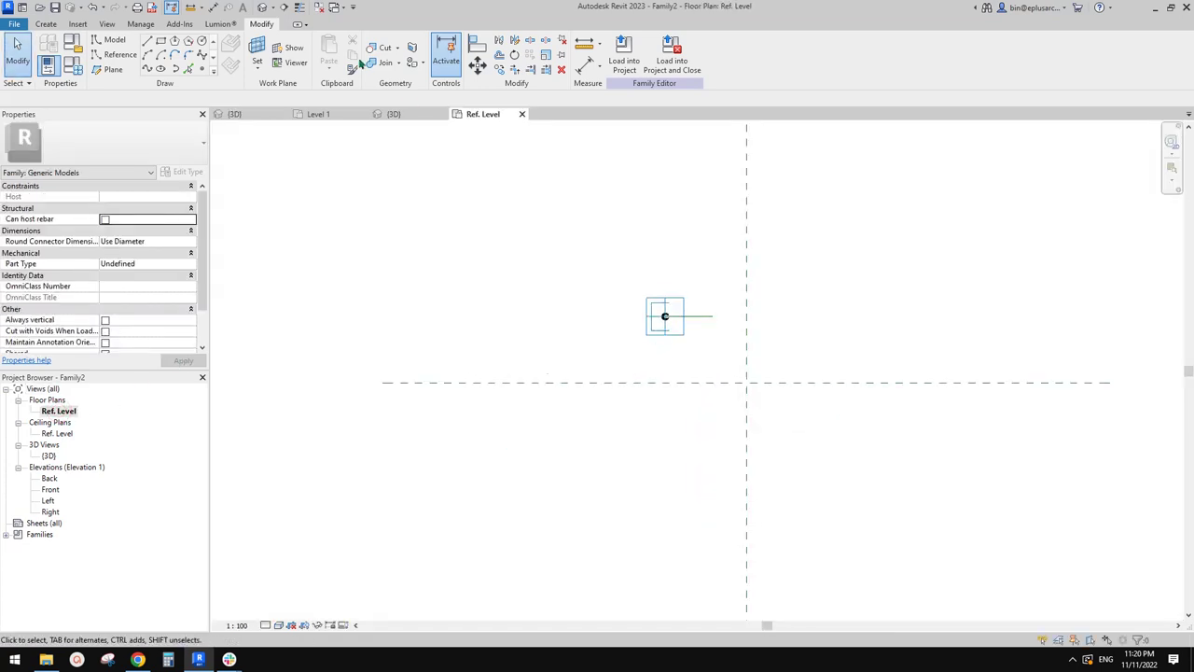
click(263, 8)
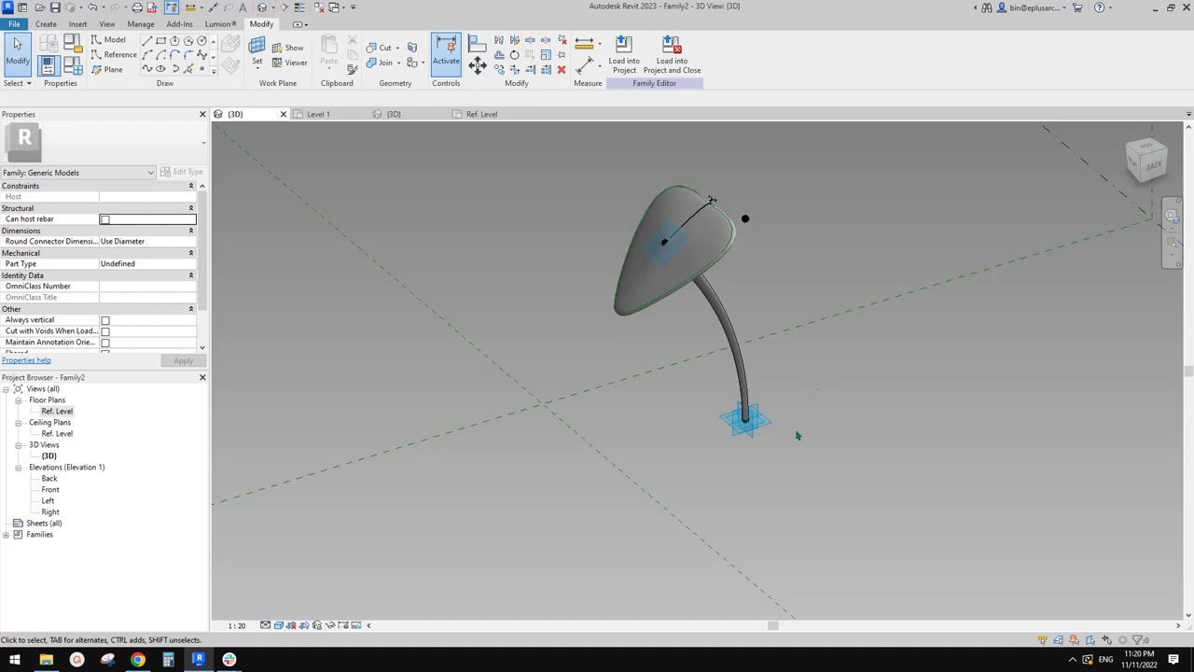
click(745, 420)
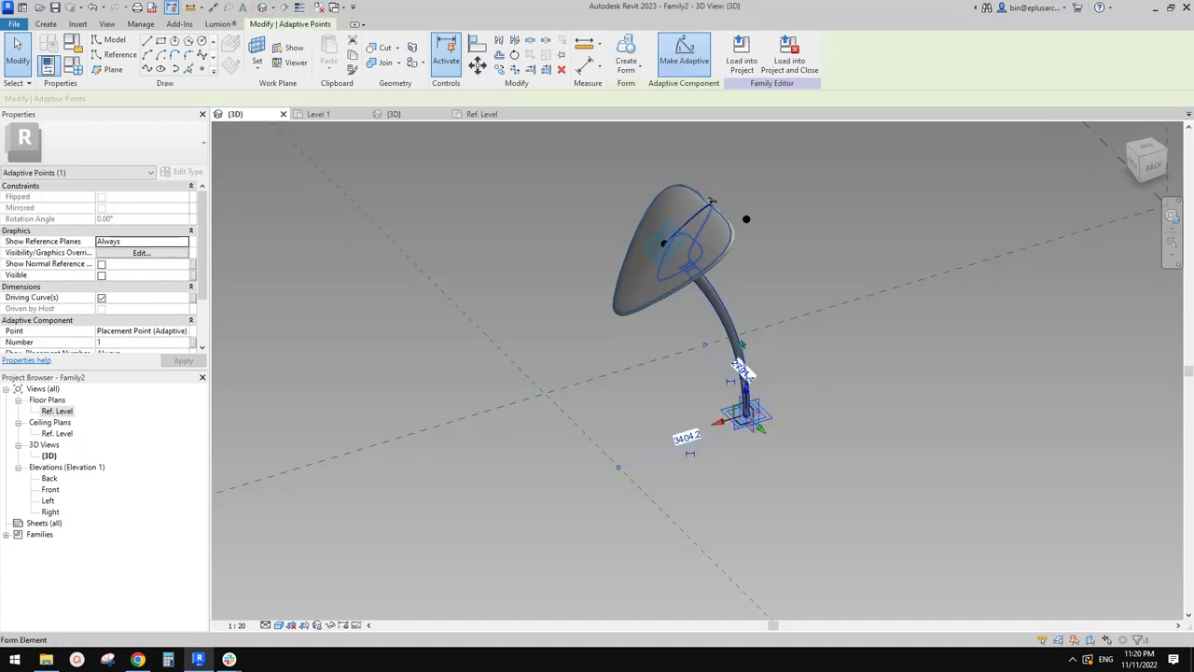
middle_drag(760, 429, 836, 409)
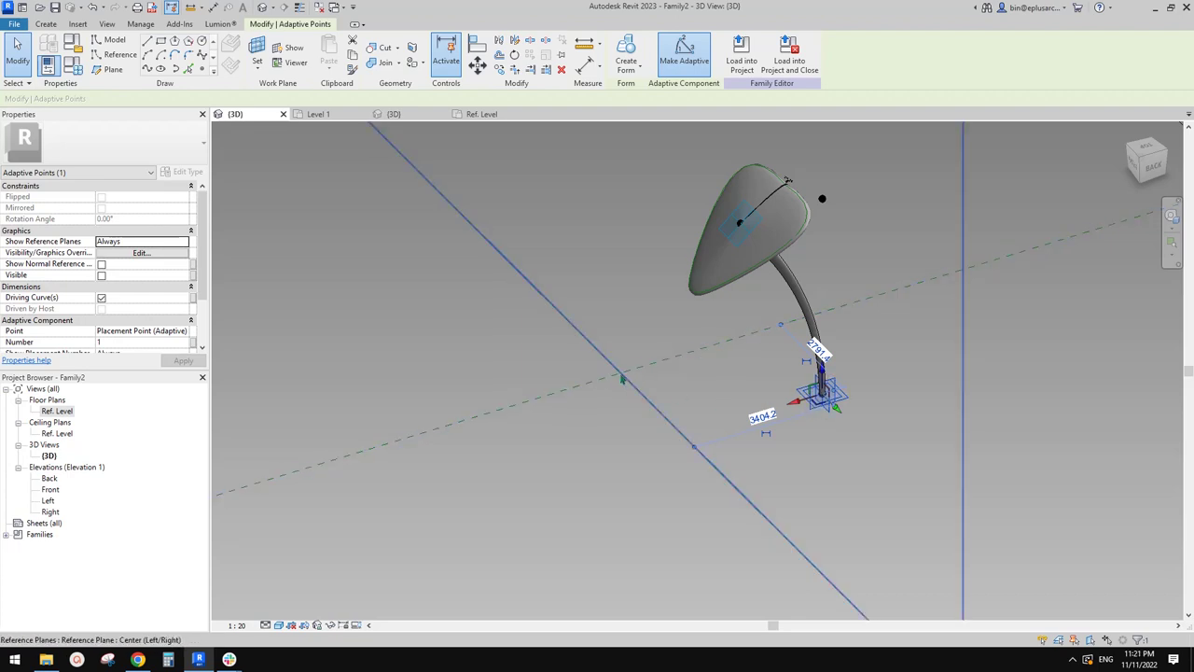
middle_drag(823, 400, 830, 407)
scroll(825, 407, up, 1)
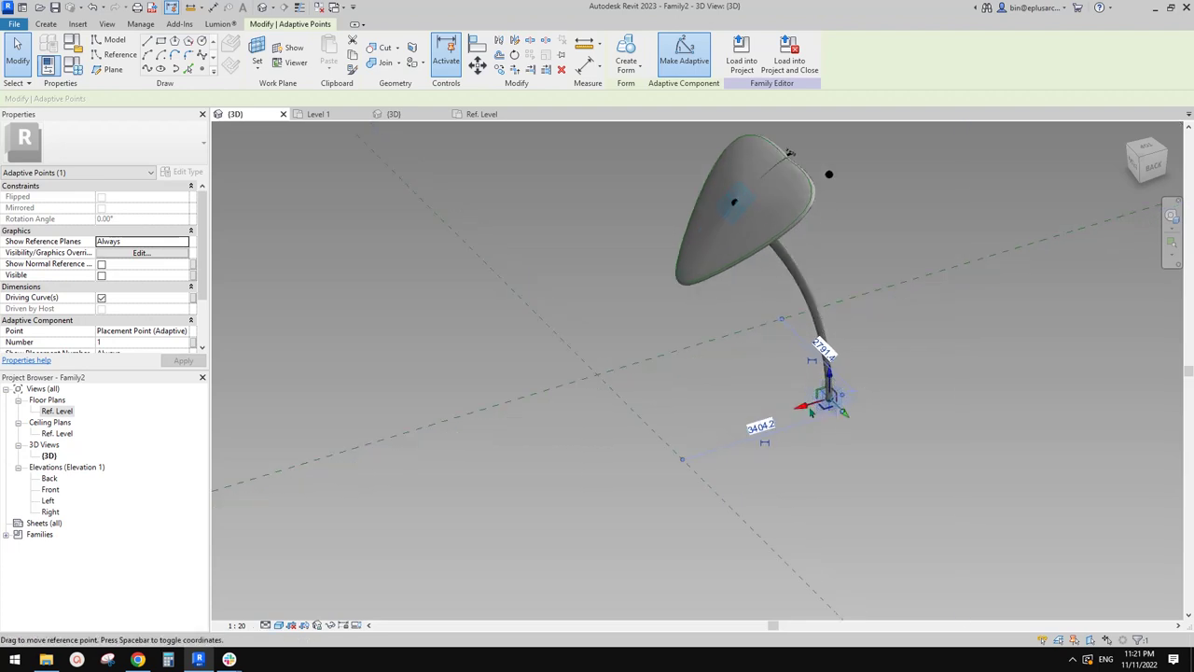
click(1151, 152)
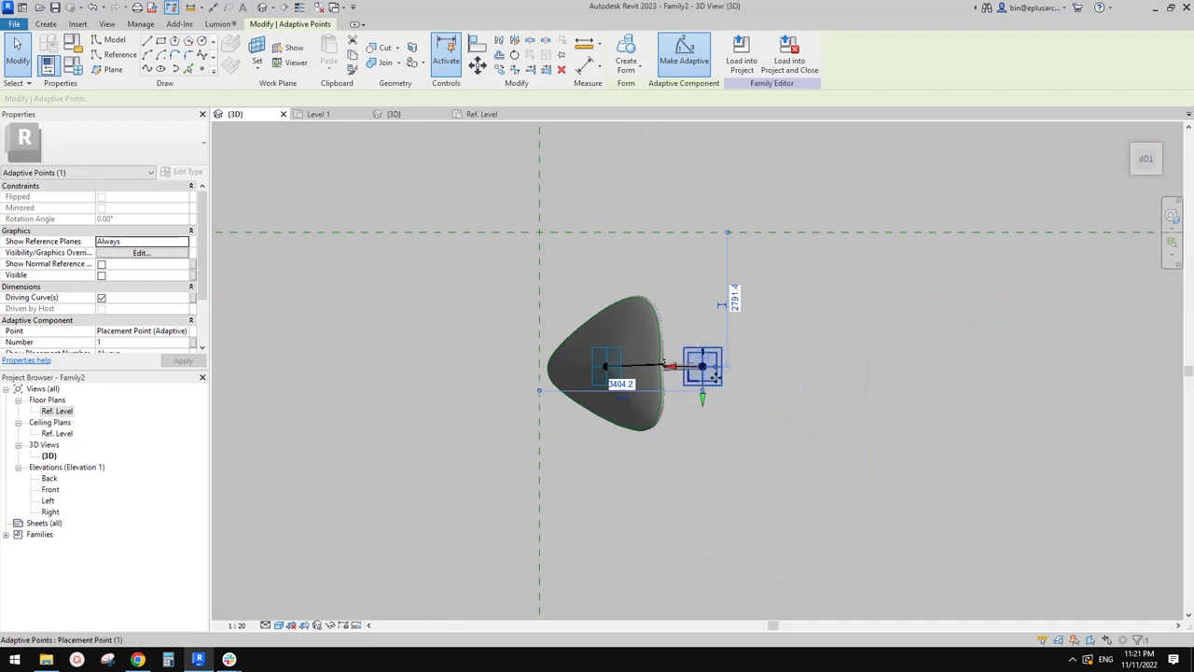
drag(713, 380, 555, 254)
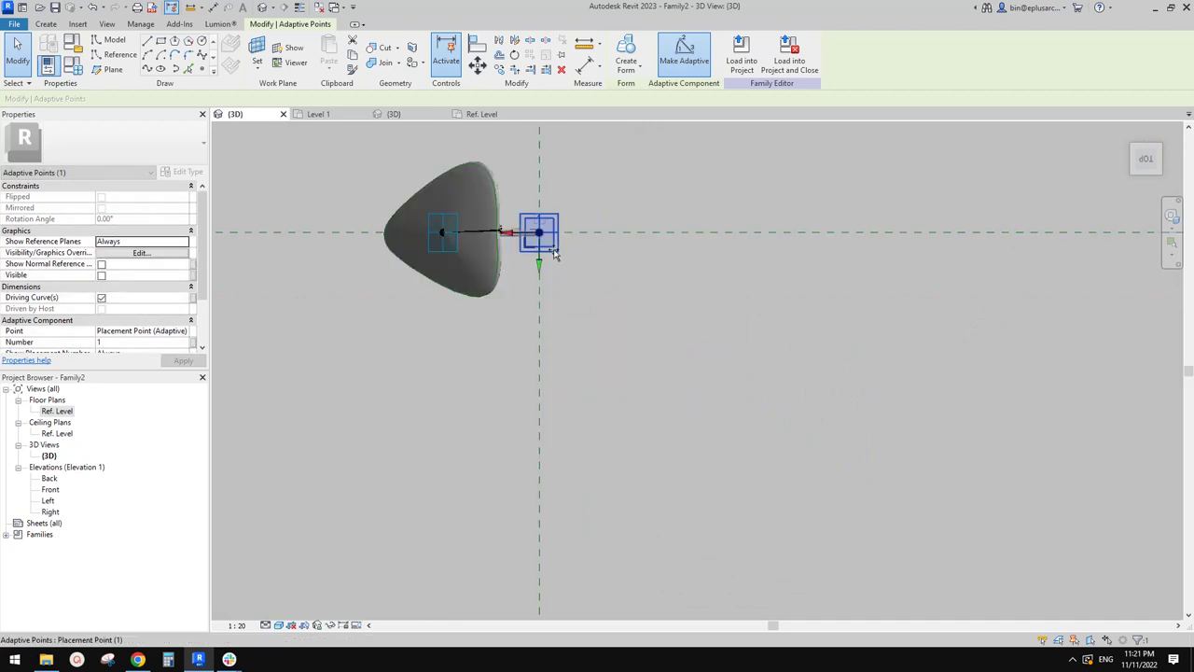
Load the edited family into the project, overwriting the existing version, and check the placed mushrooms
click(750, 44)
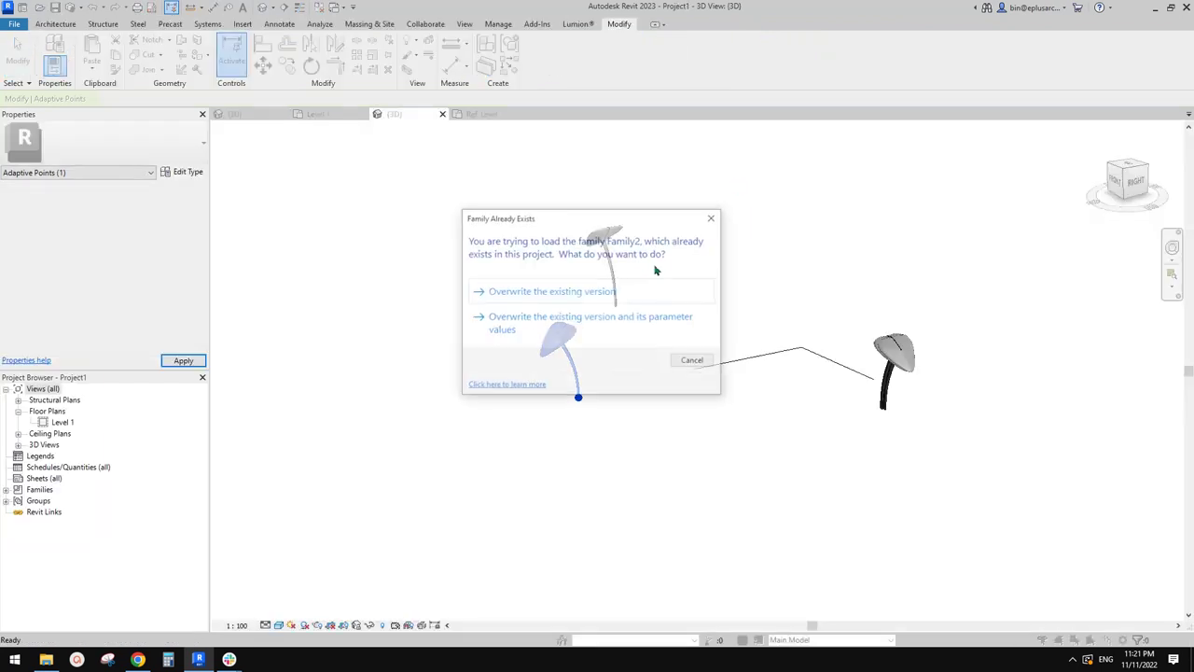
click(585, 288)
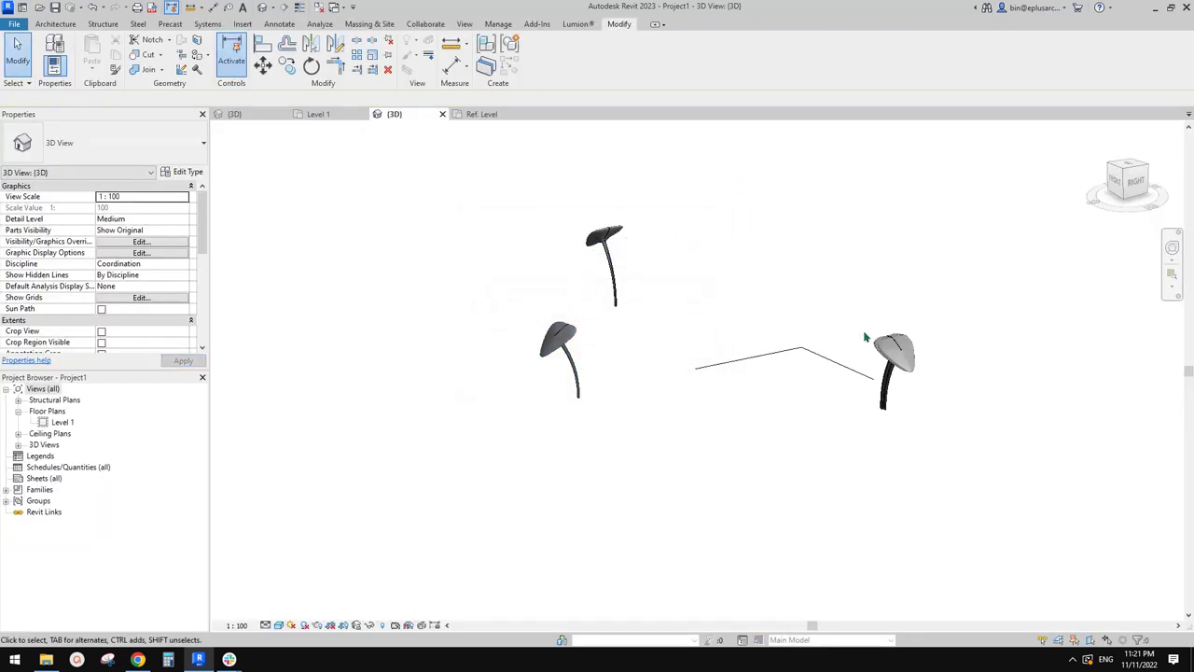
click(911, 367)
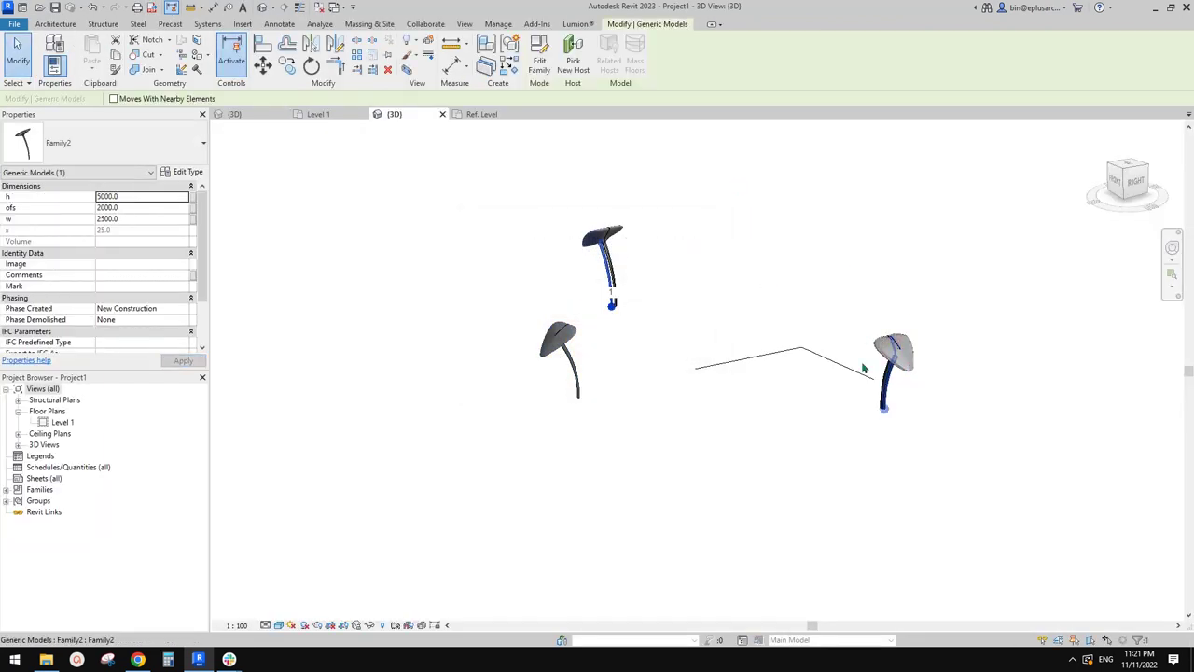
shift+middle_drag(864, 368, 864, 453)
key(Escape)
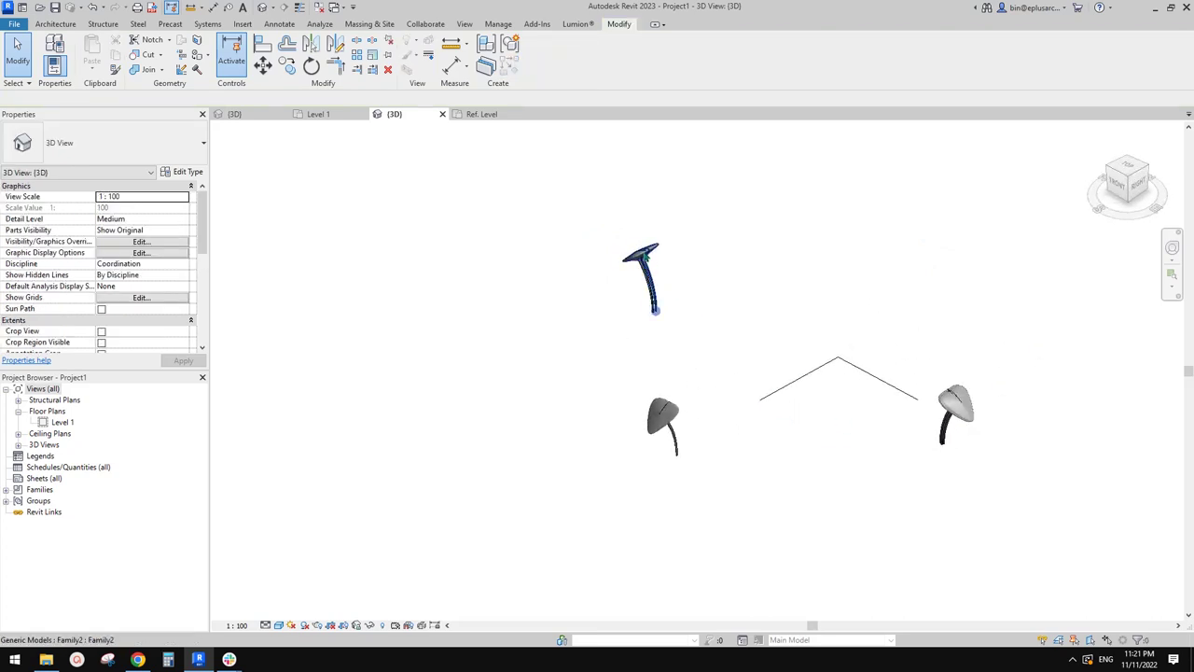
Gather three of the scattered mushrooms into a loose group and delete the surplus one at the rear
ctrl+drag(643, 252, 785, 332)
click(648, 258)
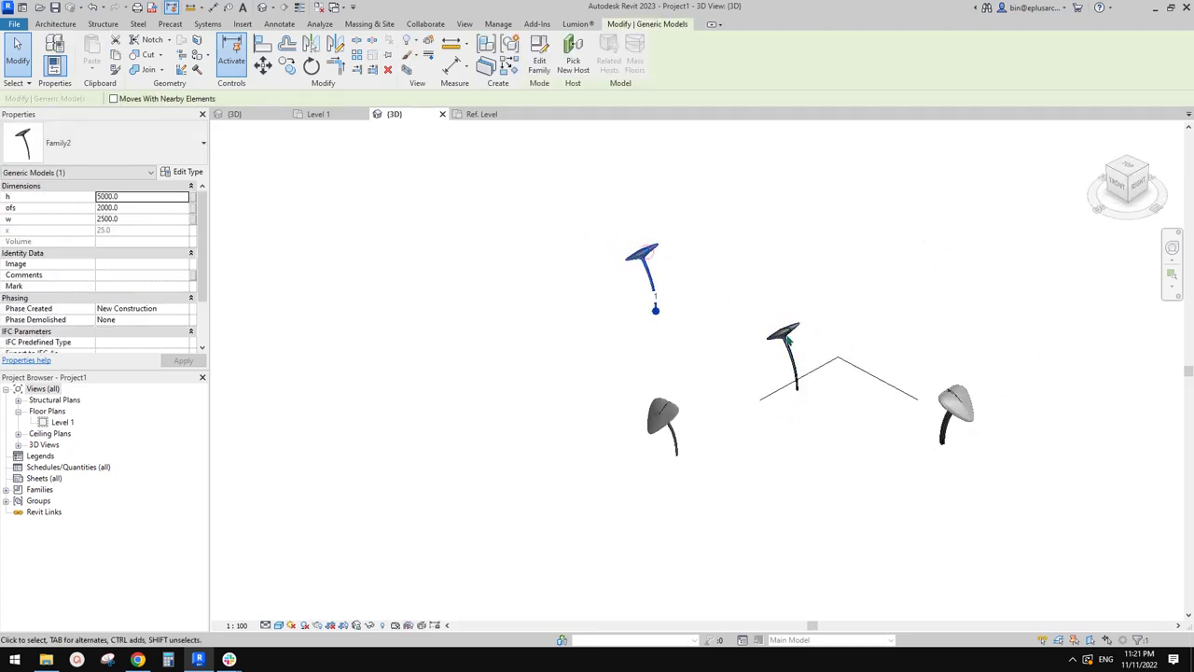
key(Delete)
ctrl+drag(960, 405, 779, 396)
drag(789, 336, 711, 389)
ctrl+drag(955, 403, 746, 431)
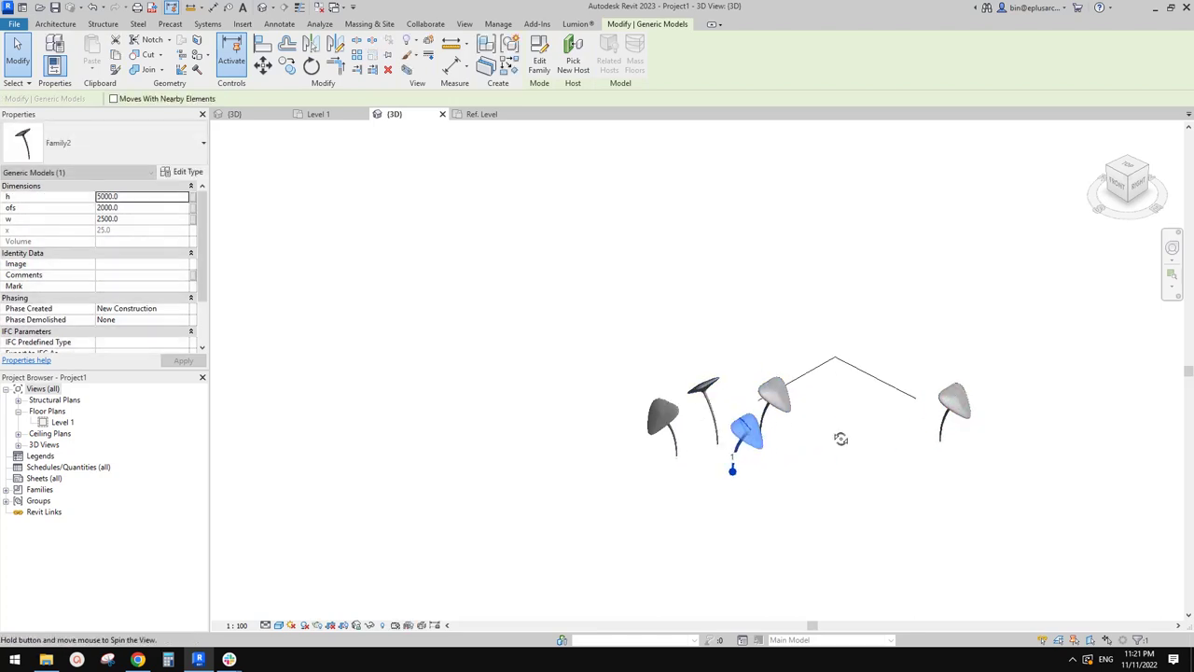
Delete the two mushrooms that stand apart on either side of the group of three
shift+middle_drag(843, 435, 199, 445)
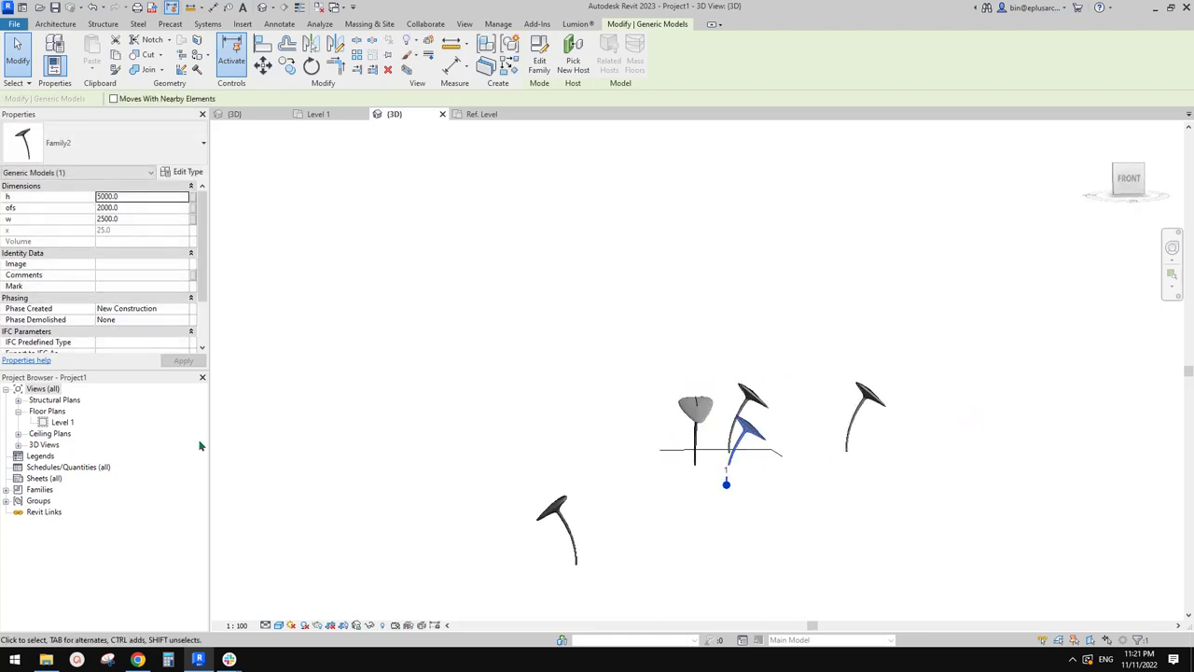
double_click(54, 400)
double_click(61, 433)
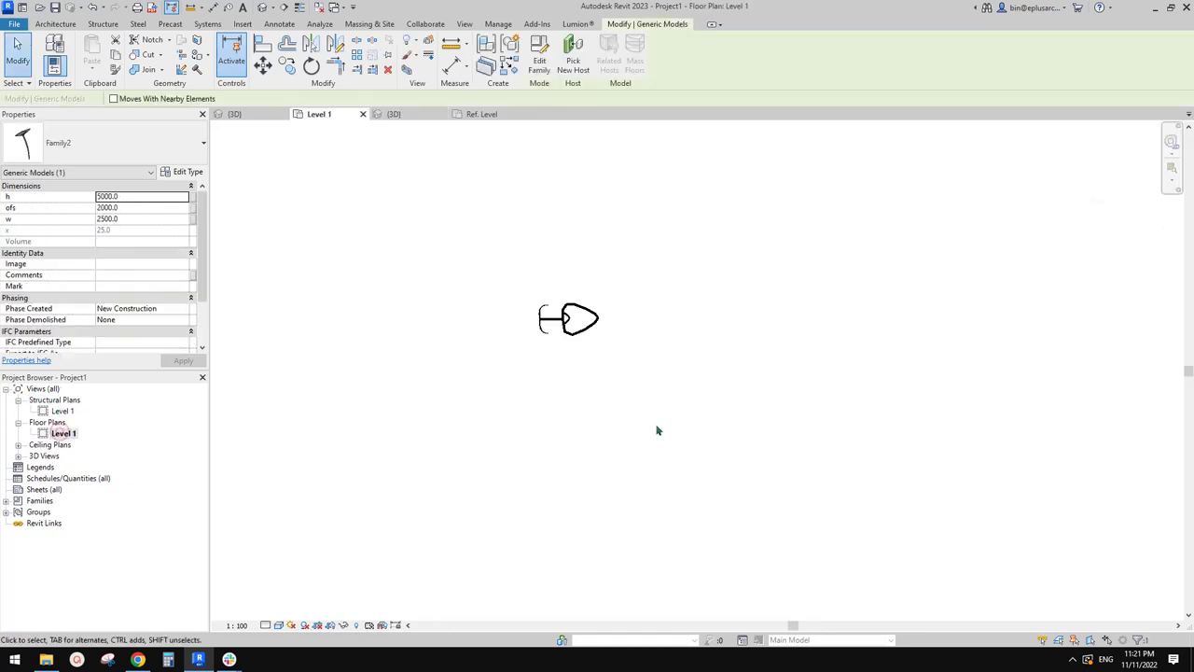
scroll(576, 326, up, 3)
click(567, 302)
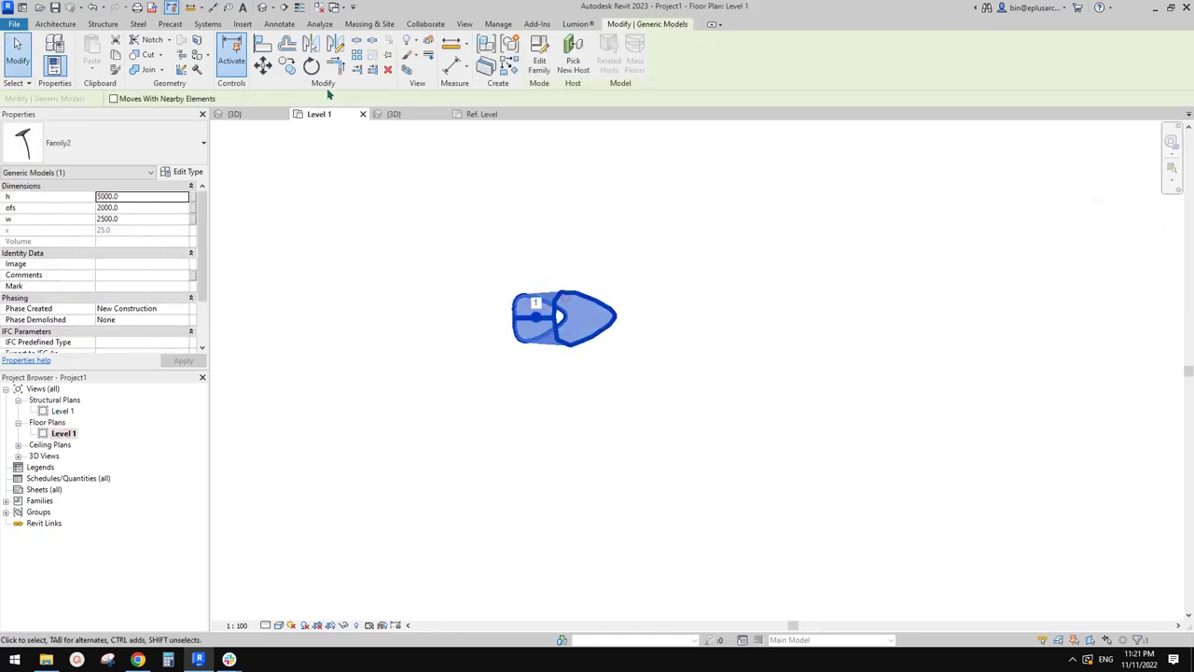
click(264, 8)
click(561, 516)
key(Delete)
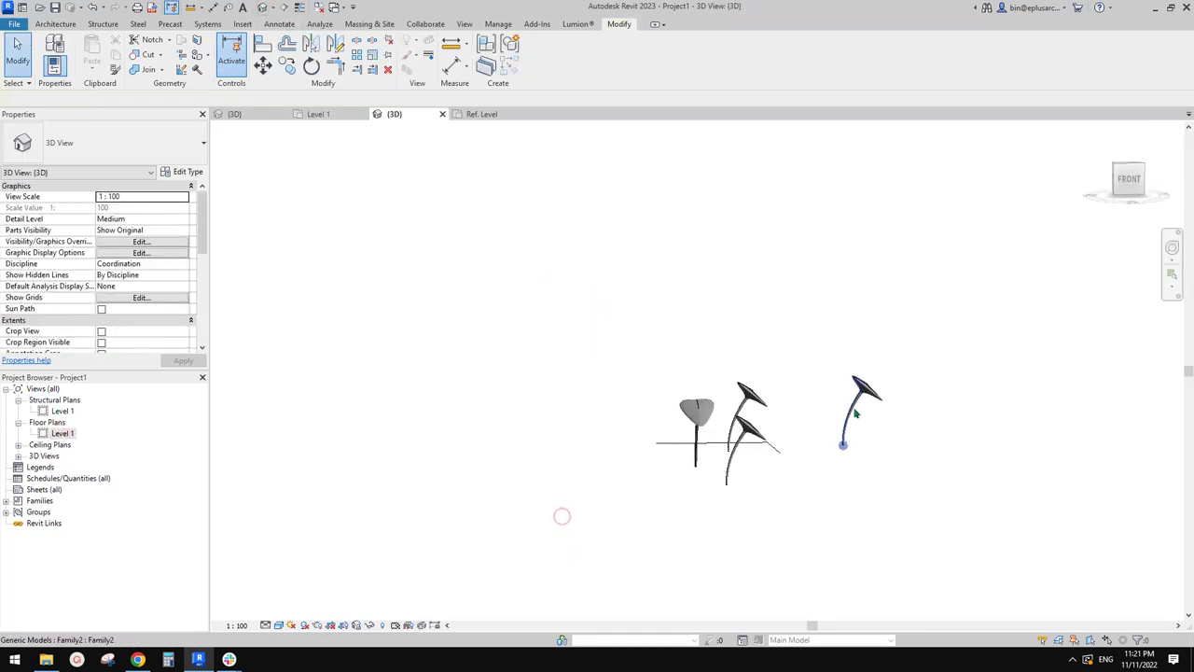
click(857, 413)
shift+middle_drag(857, 413, 709, 484)
key(Delete)
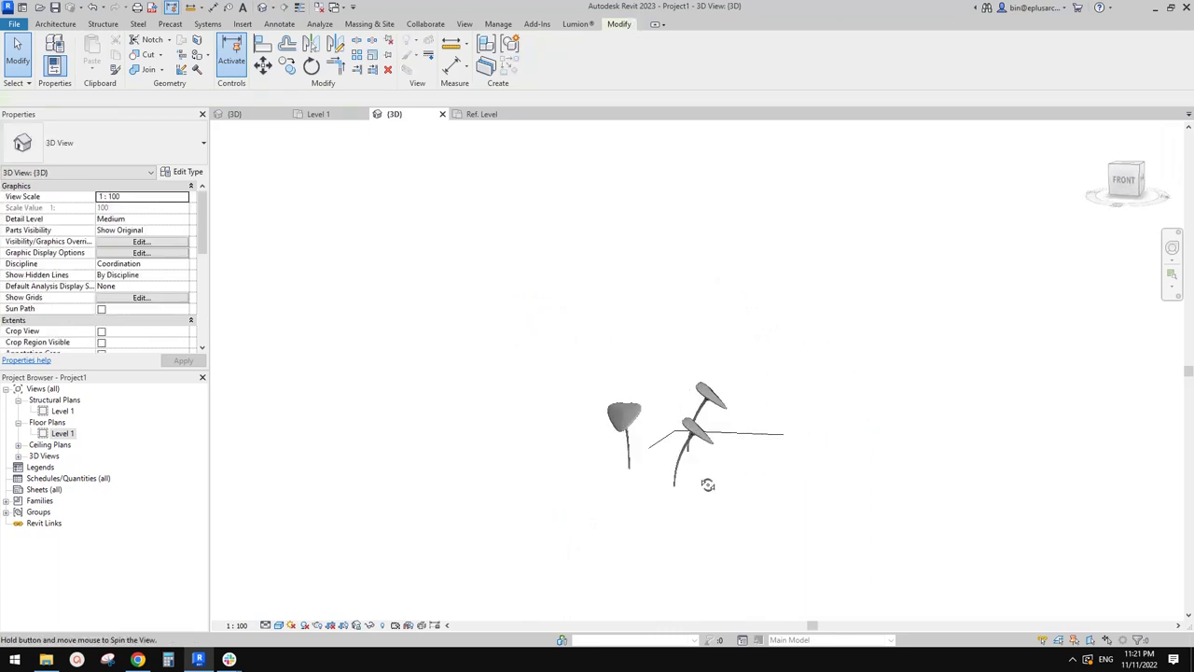
Set the height h of the middle mushroom, nearest the viewer in the group of three, to 7000
click(631, 429)
shift+middle_drag(631, 431, 602, 541)
scroll(685, 427, up, 4)
shift+middle_drag(685, 424, 683, 394)
click(743, 455)
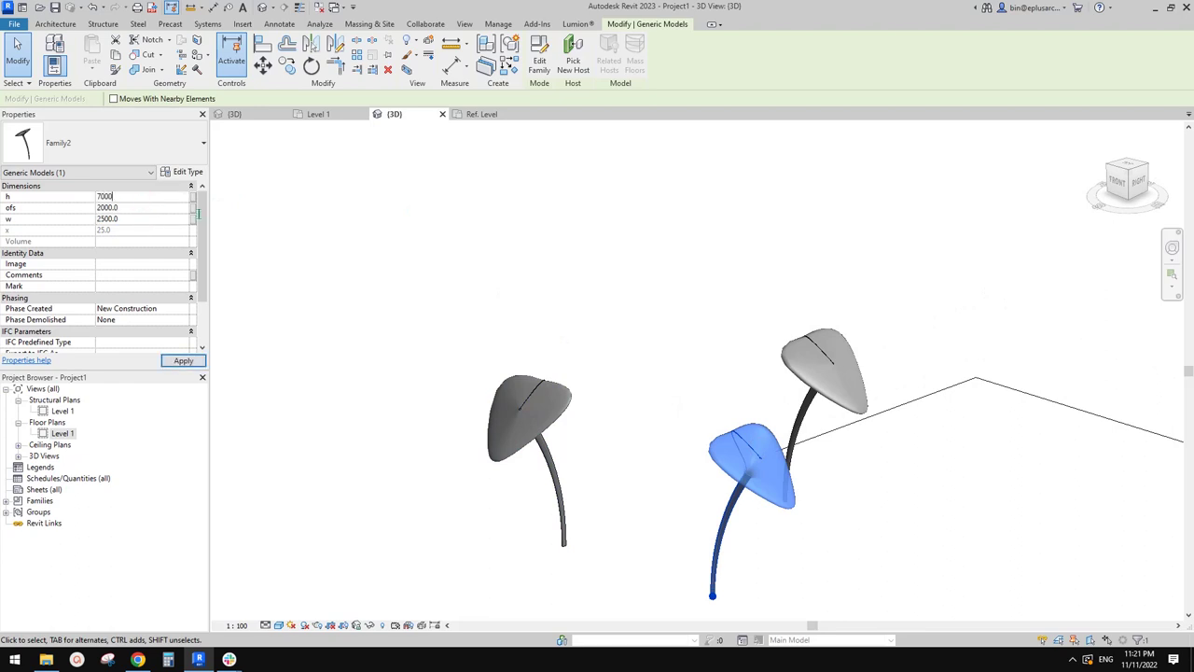
key(Return)
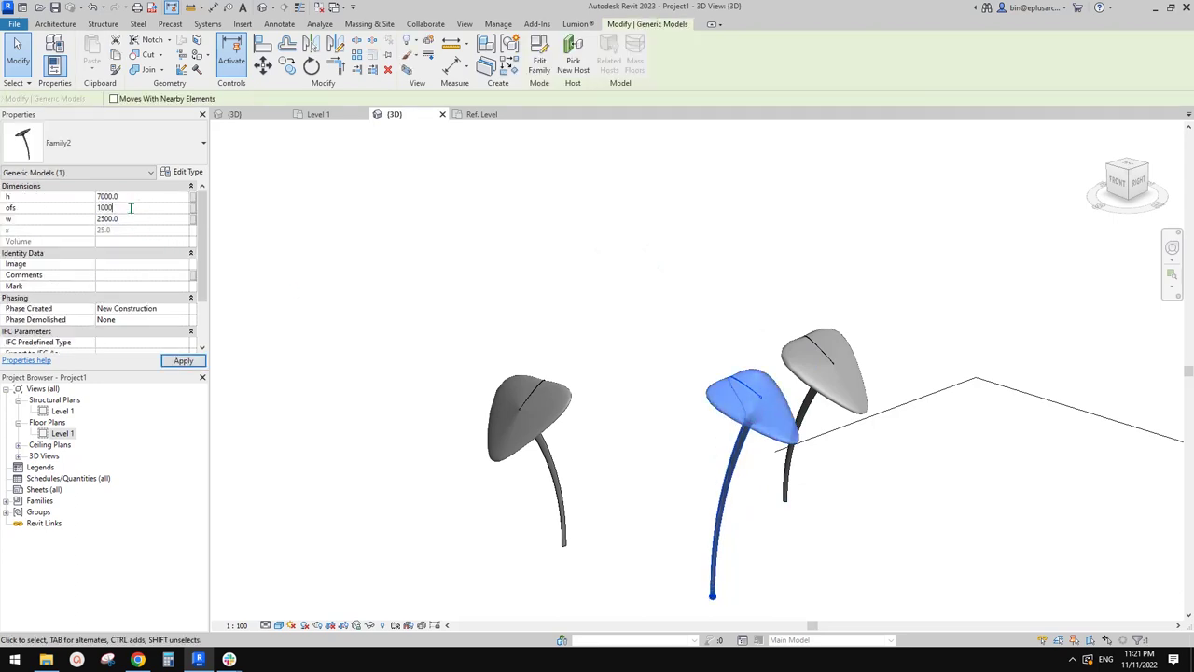
Set the middle mushroom's offset ofs to 1000 and its width w to 3000
key(Return)
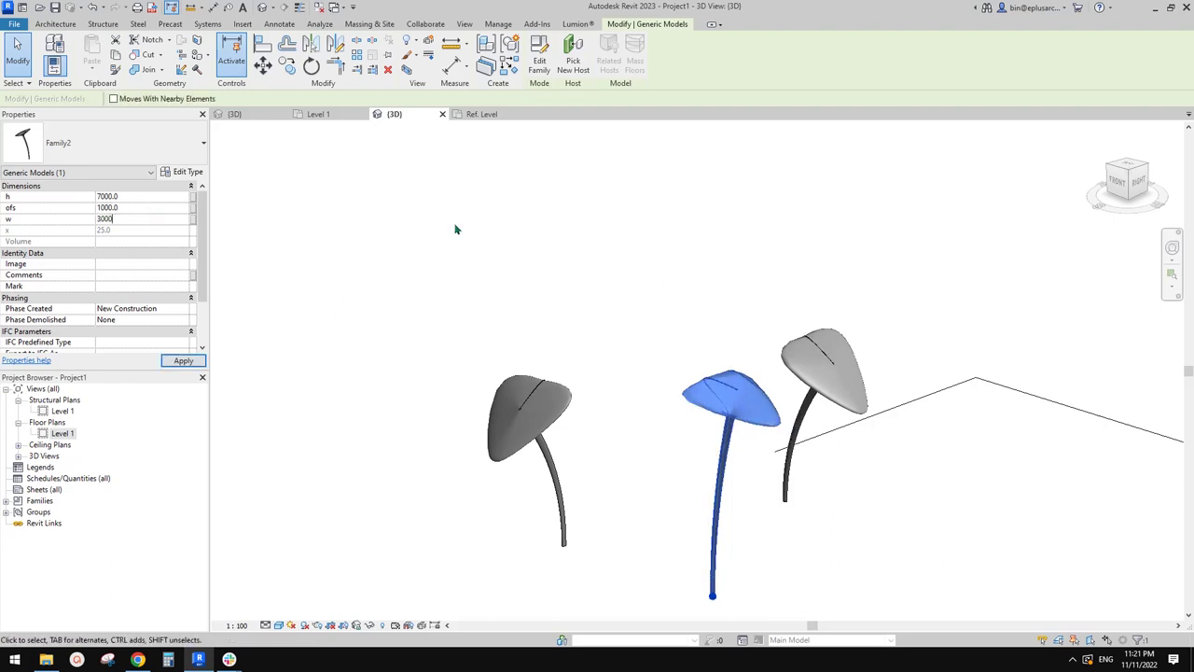
click(740, 272)
shift+middle_drag(737, 396, 746, 432)
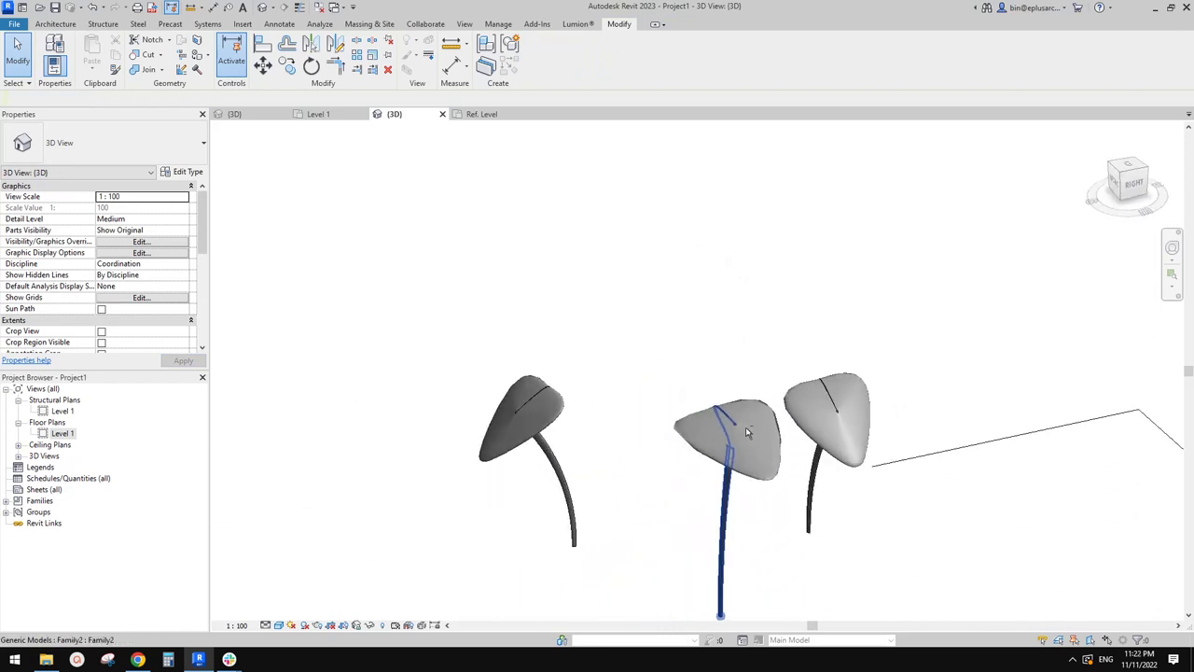
Examine the resized middle mushroom's cap up close and from several angles, comparing it with the neighbouring mushrooms
click(823, 383)
shift+middle_drag(823, 384, 800, 452)
scroll(734, 396, up, 4)
key(Escape)
scroll(738, 402, up, 2)
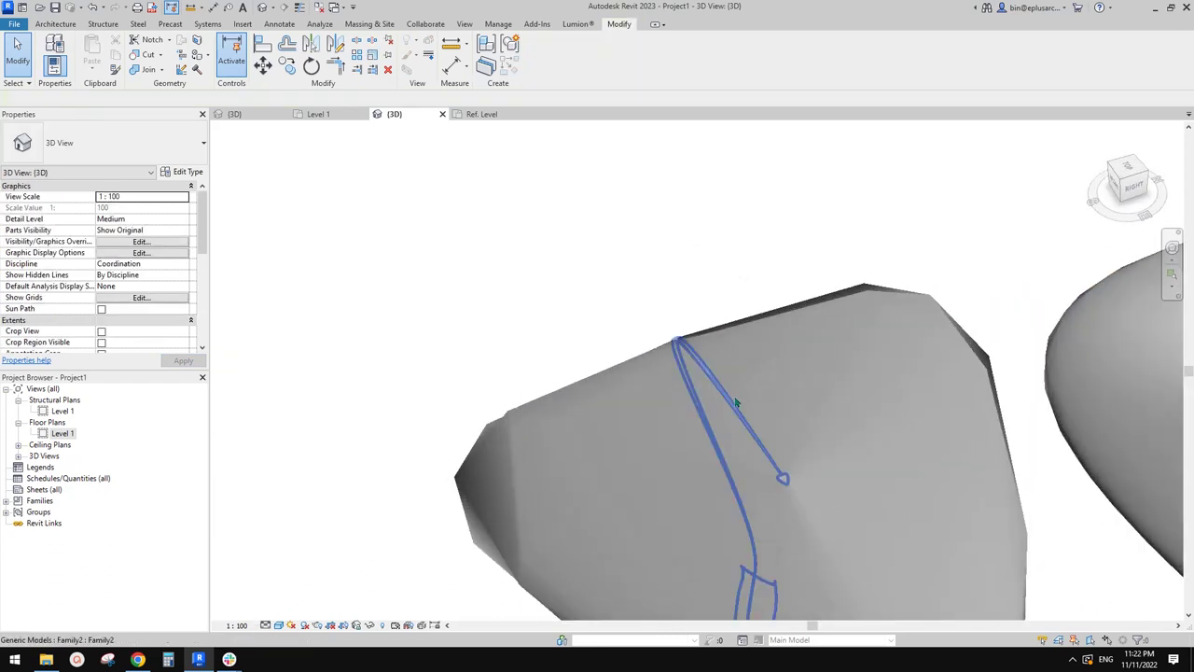
scroll(736, 403, down, 6)
shift+middle_drag(736, 403, 776, 326)
click(891, 378)
scroll(792, 390, down, 1)
middle_drag(858, 349, 810, 327)
click(811, 328)
scroll(735, 301, up, 2)
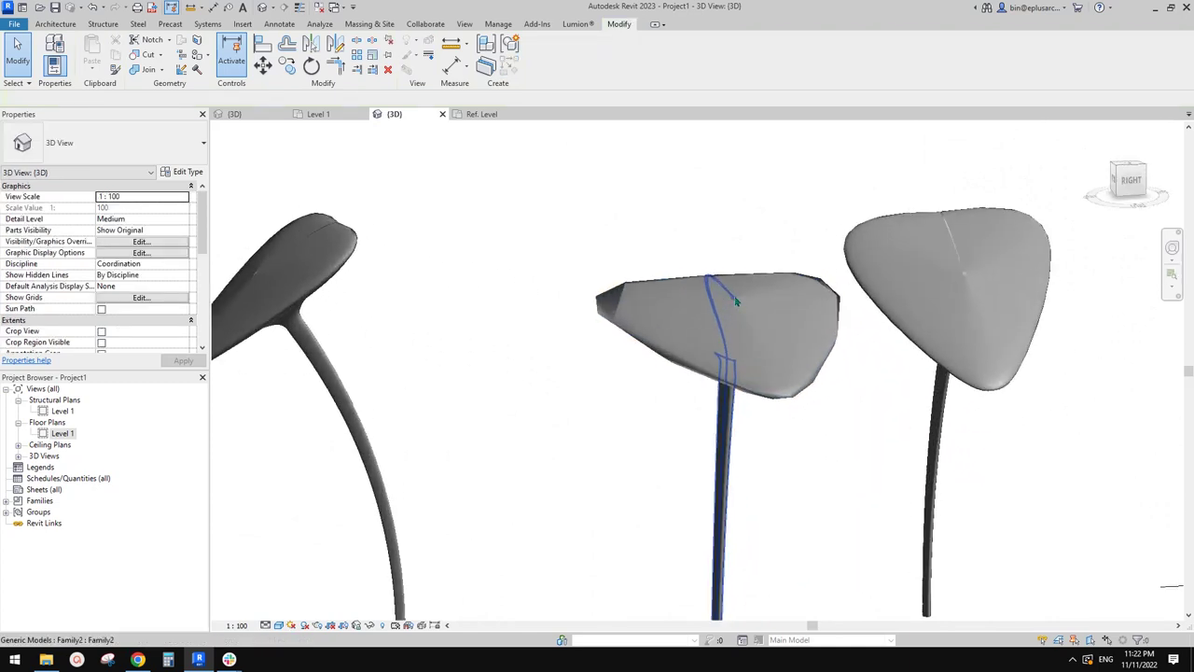
scroll(736, 301, up, 4)
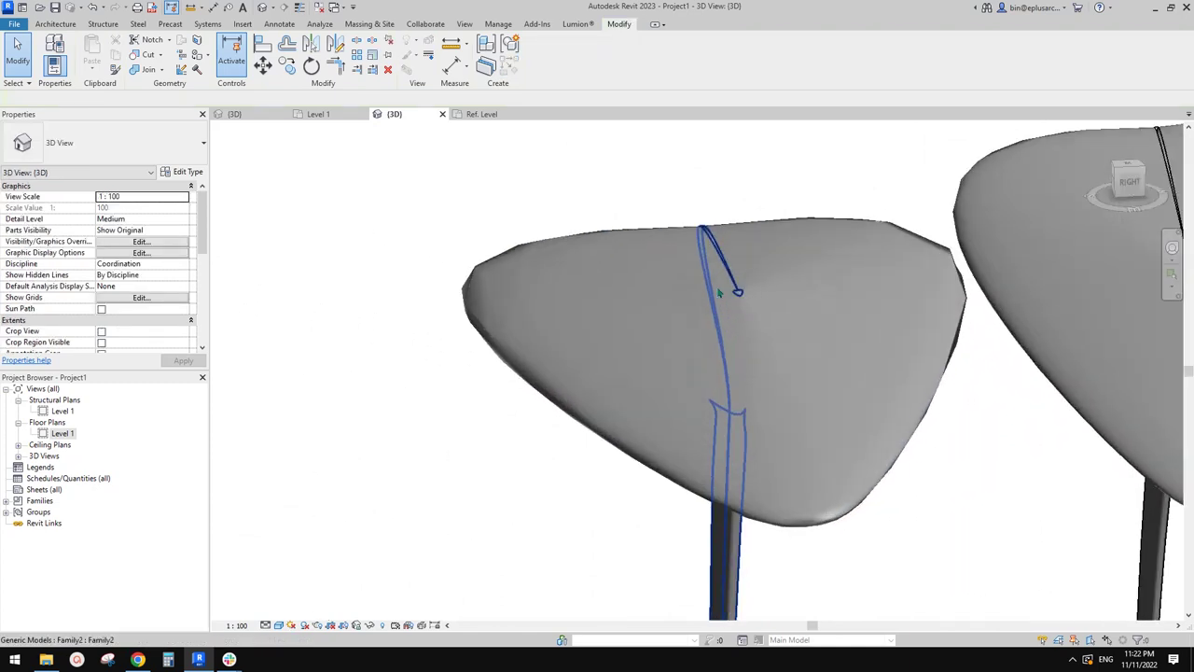
scroll(737, 295, up, 2)
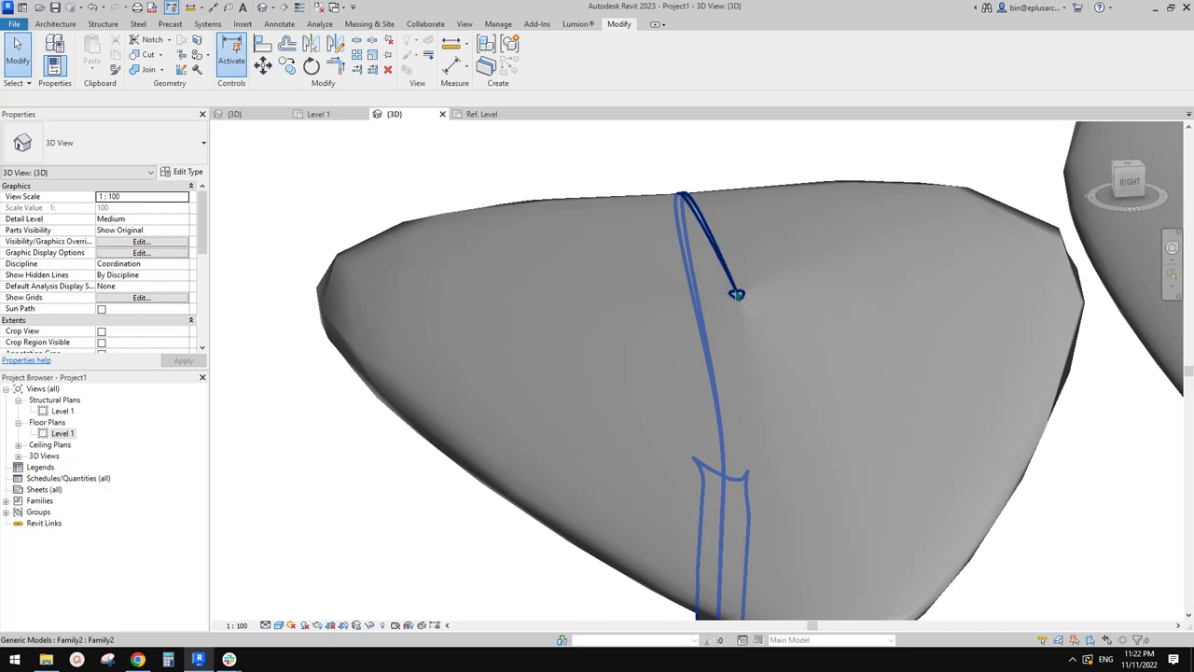
scroll(736, 294, down, 1)
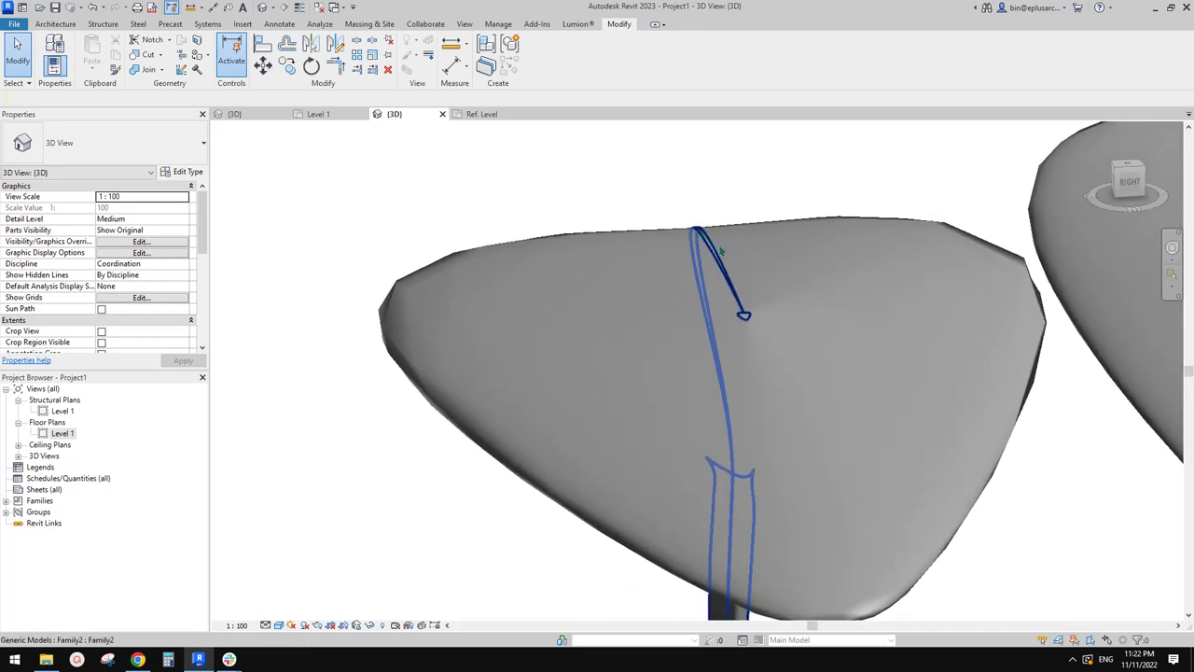
scroll(717, 266, down, 5)
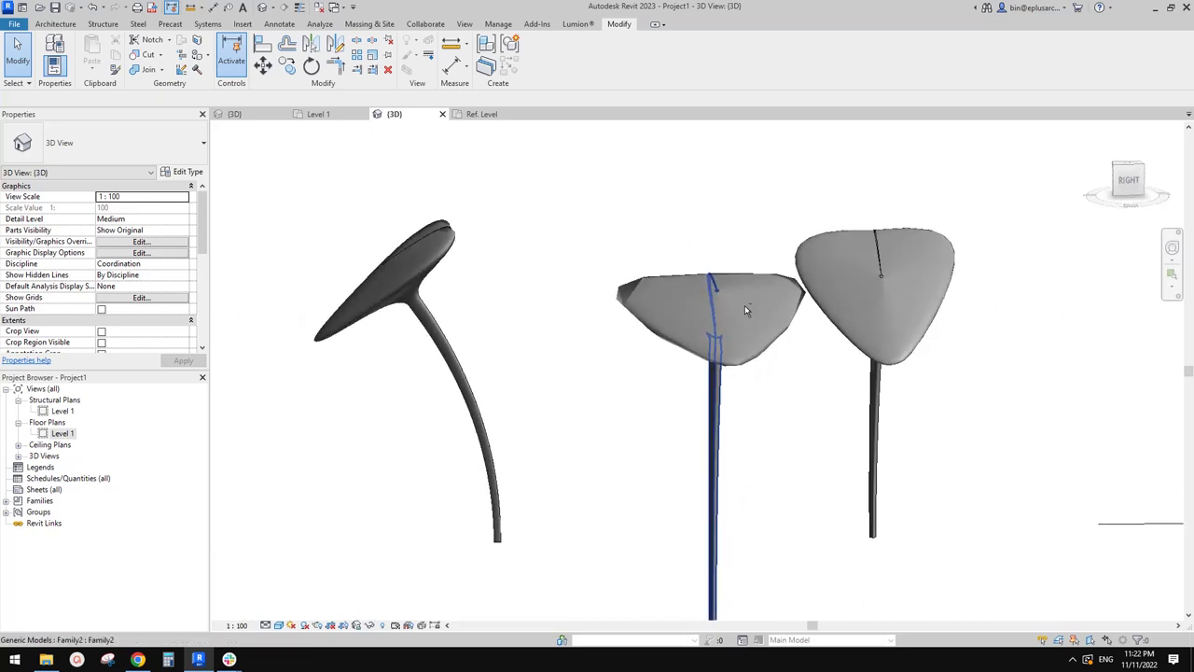
shift+middle_drag(752, 352, 767, 385)
Open the middle mushroom's family for editing and show it in the 3D view
click(747, 308)
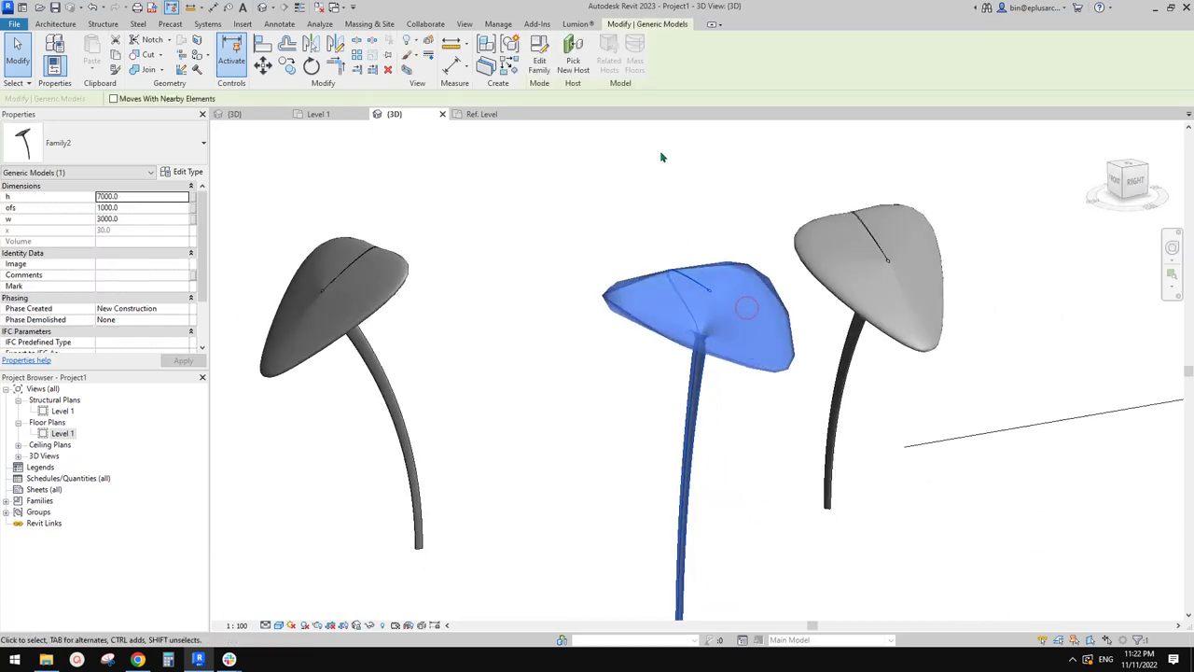
click(541, 63)
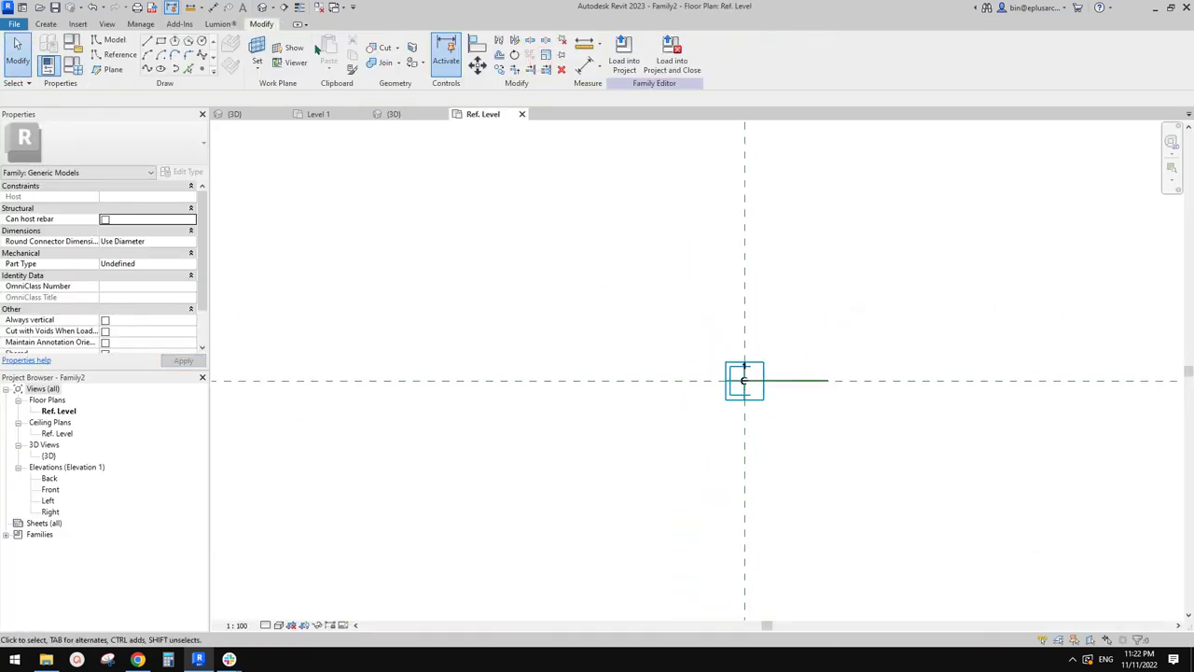
click(263, 7)
Divide the surface of the mushroom form, with a U grid number of 20 and a V grid number of 20
click(452, 282)
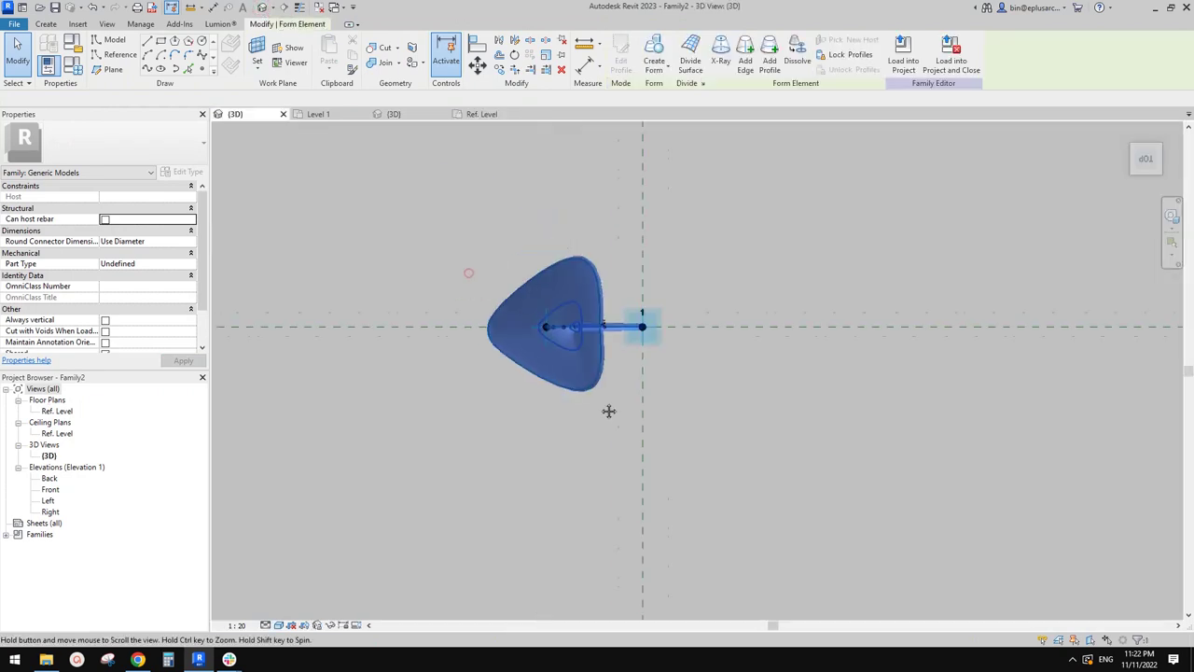
shift+middle_drag(607, 410, 734, 142)
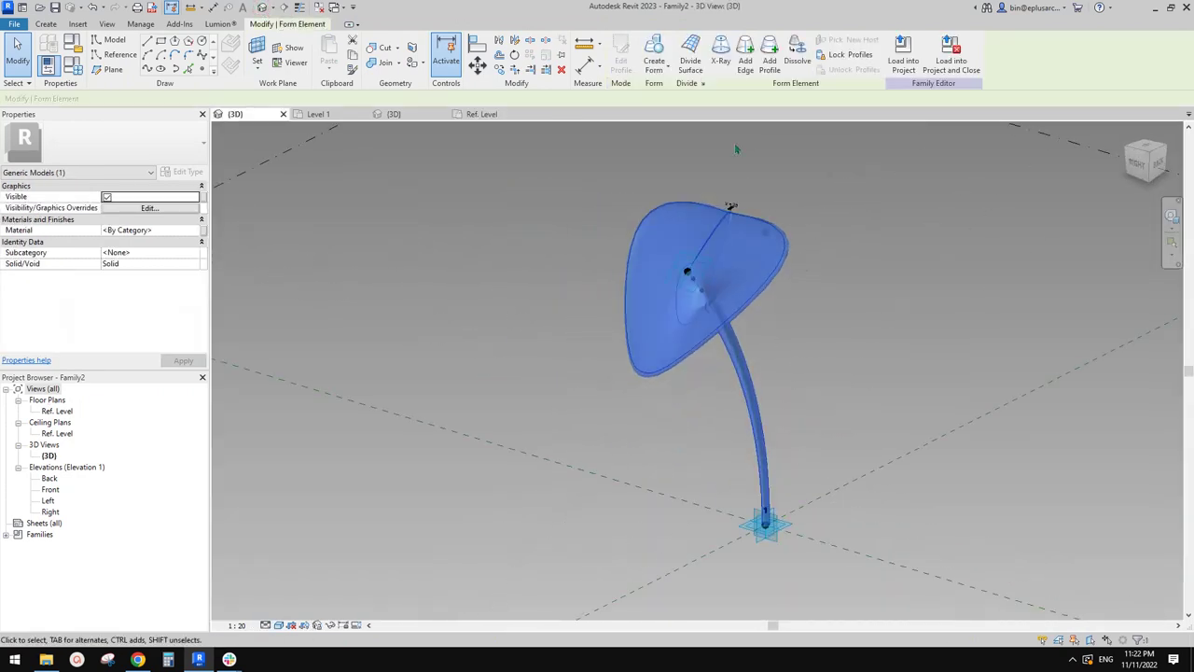
click(690, 56)
click(131, 320)
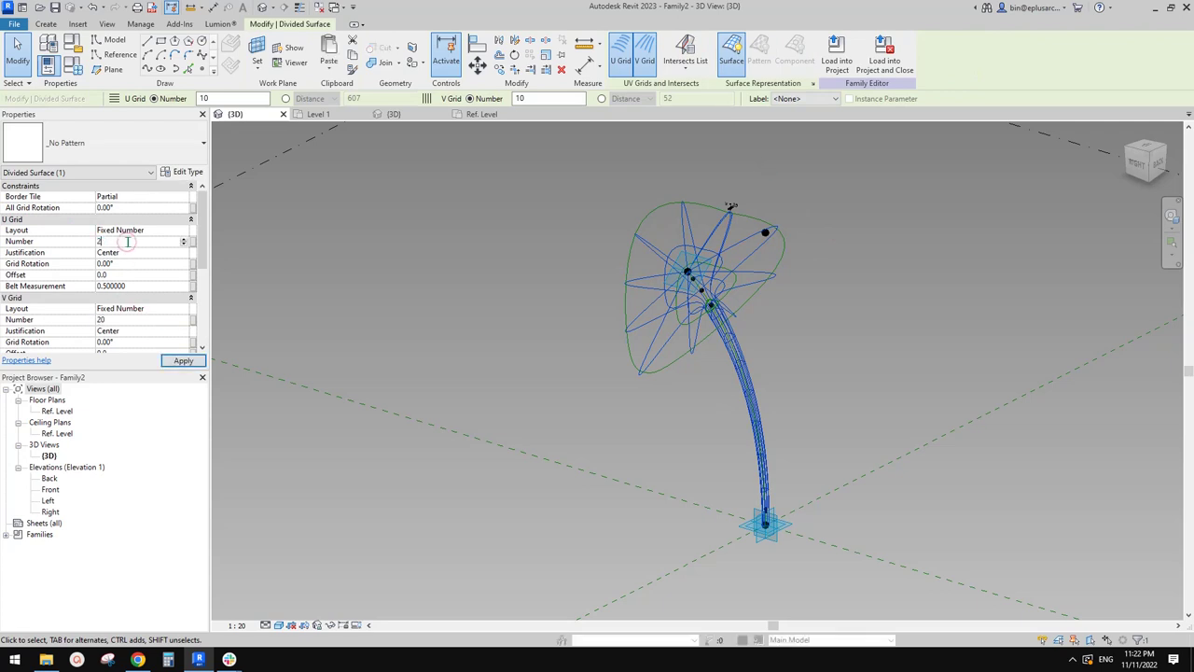
click(821, 281)
shift+middle_drag(793, 284, 749, 278)
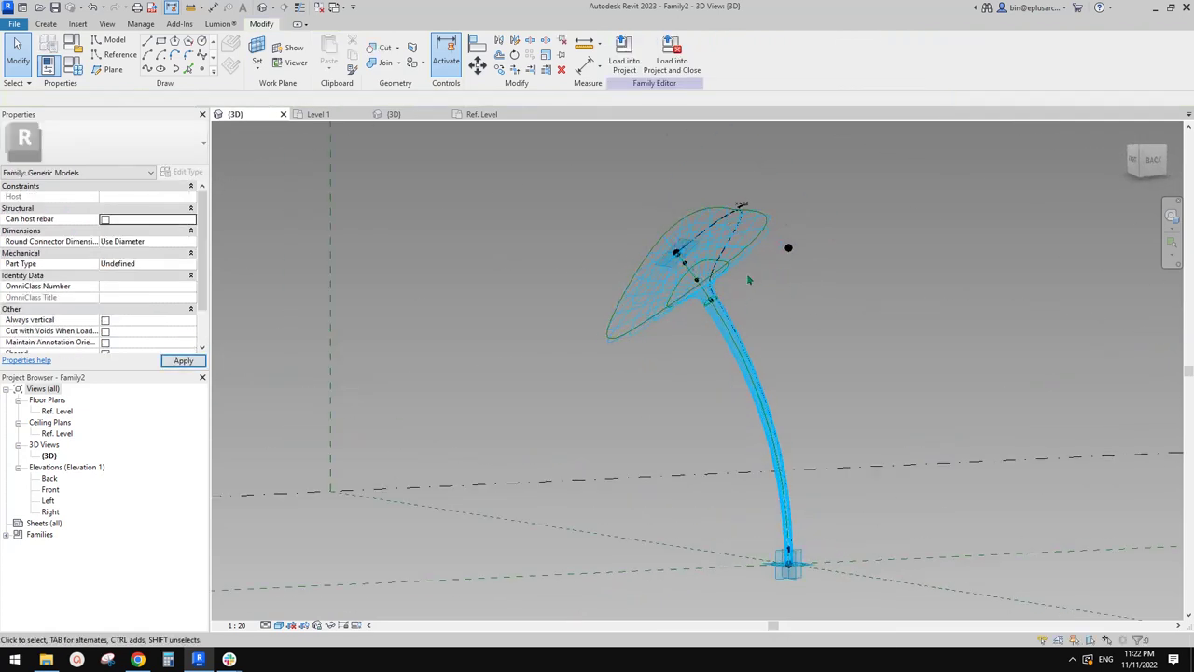
Apply the Rectangle pattern to the mushroom's divided surface
click(706, 259)
key(Escape)
click(643, 294)
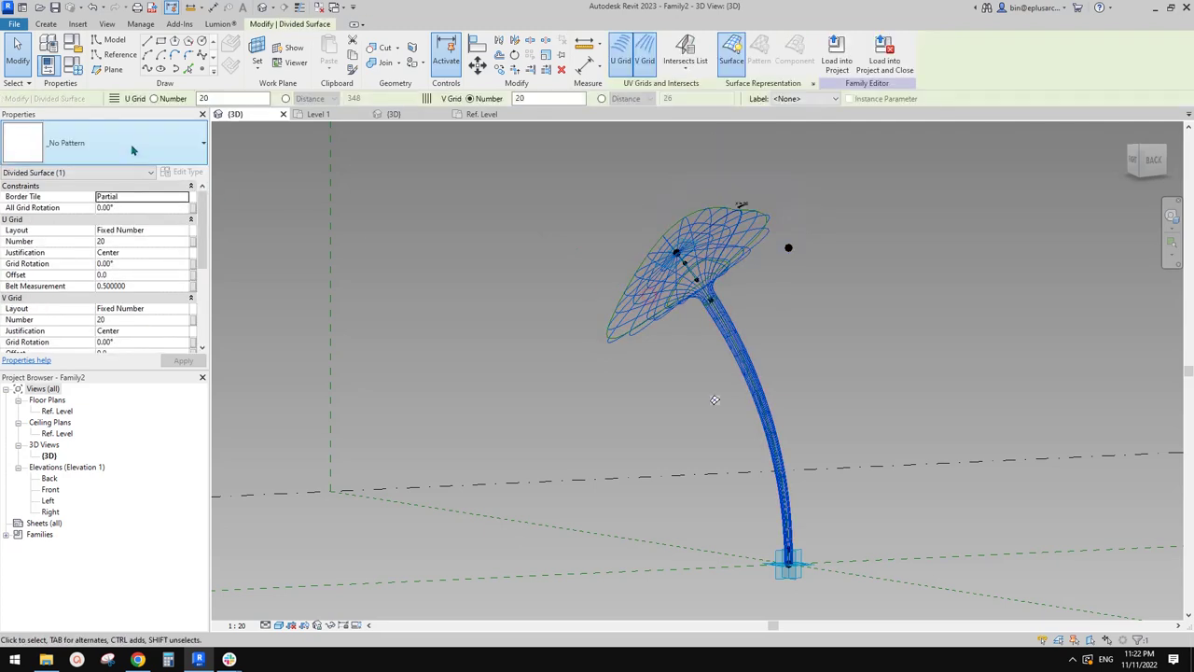
click(131, 144)
scroll(119, 313, down, 5)
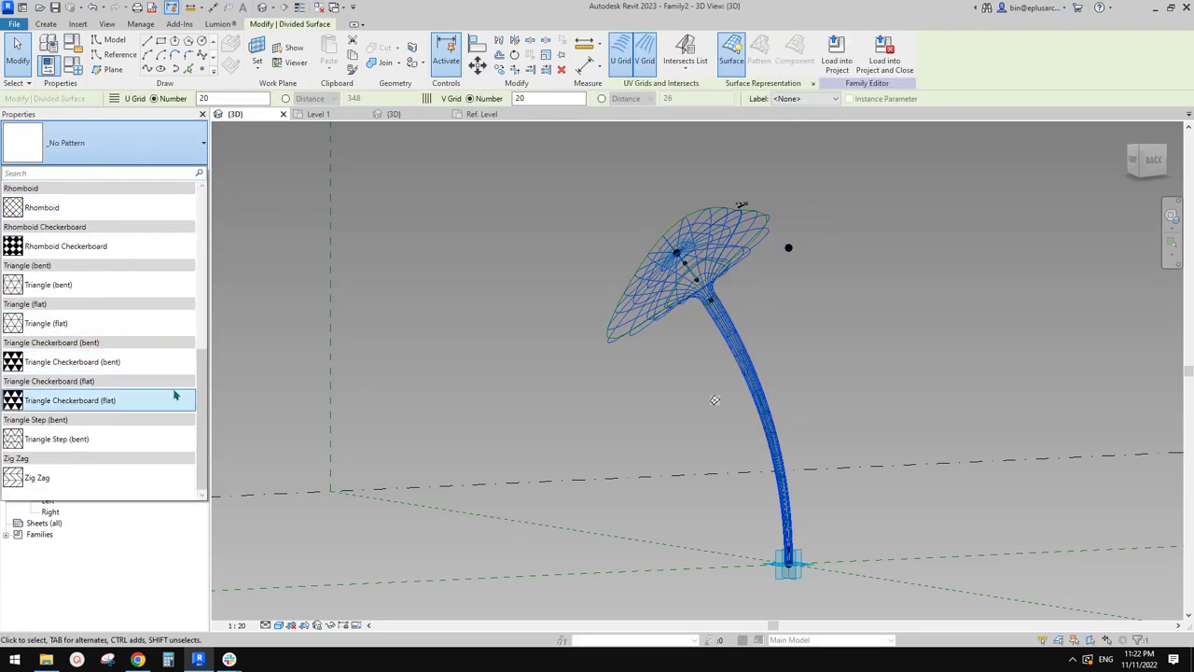
scroll(145, 409, up, 4)
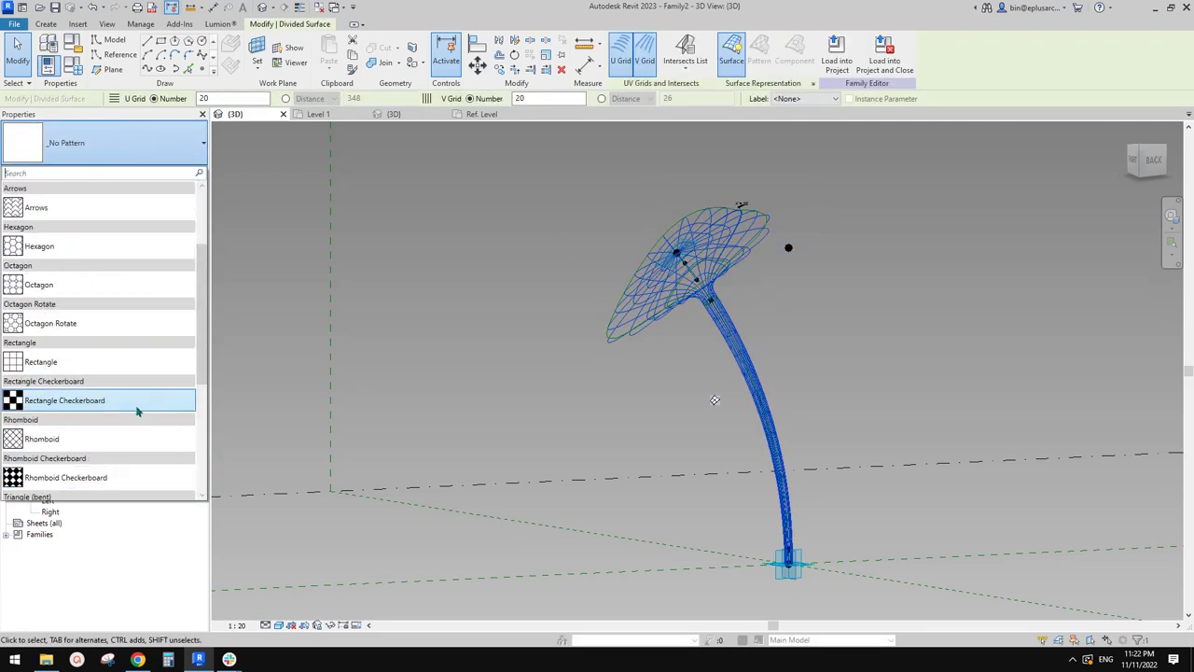
click(100, 362)
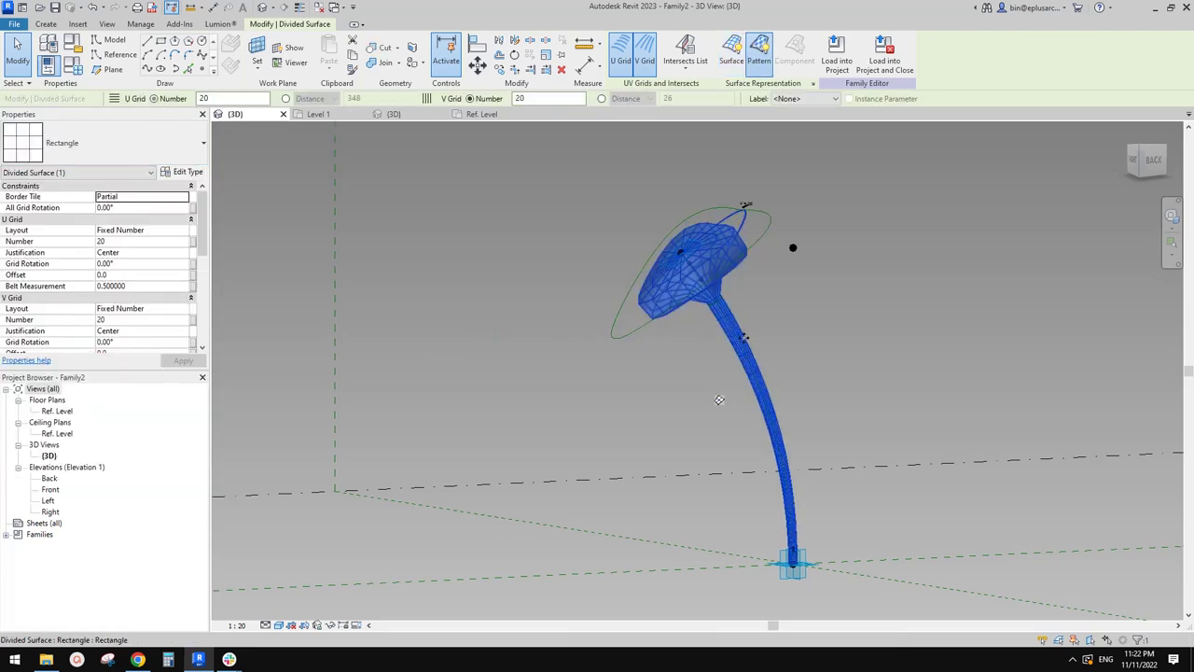
click(719, 399)
shift+middle_drag(719, 400, 492, 304)
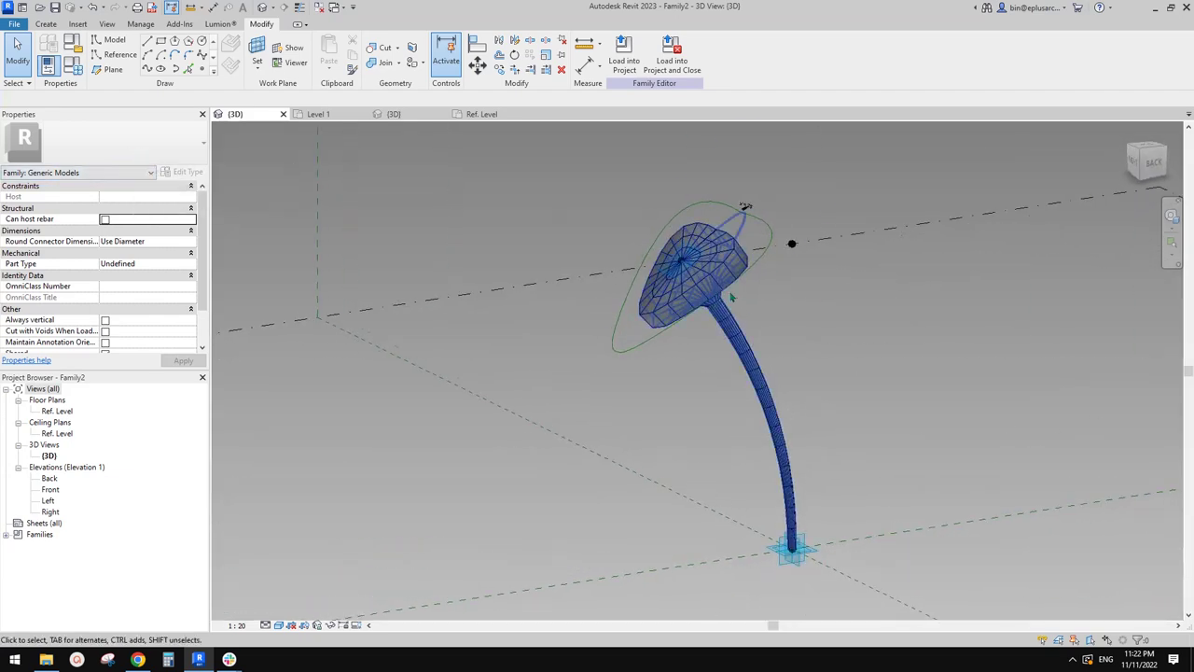
Refine the rectangle-patterned surface by setting both the V grid number and the U grid number to 30
click(691, 314)
click(694, 308)
key(Escape)
scroll(692, 308, up, 2)
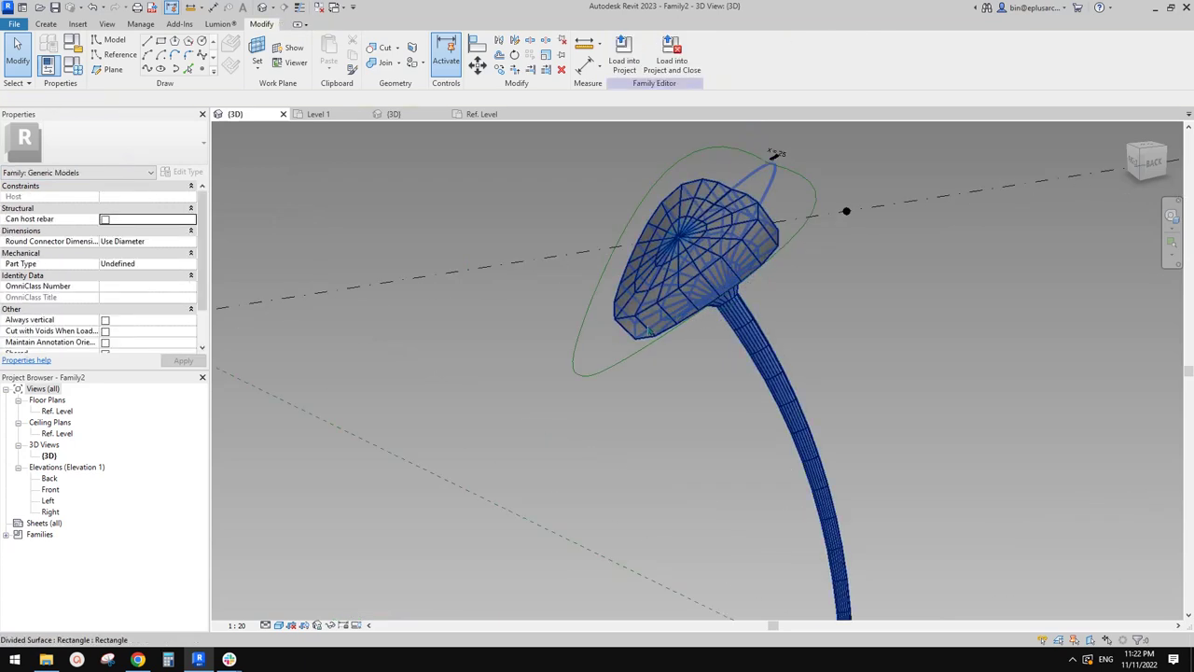
click(645, 326)
click(135, 320)
text(30)
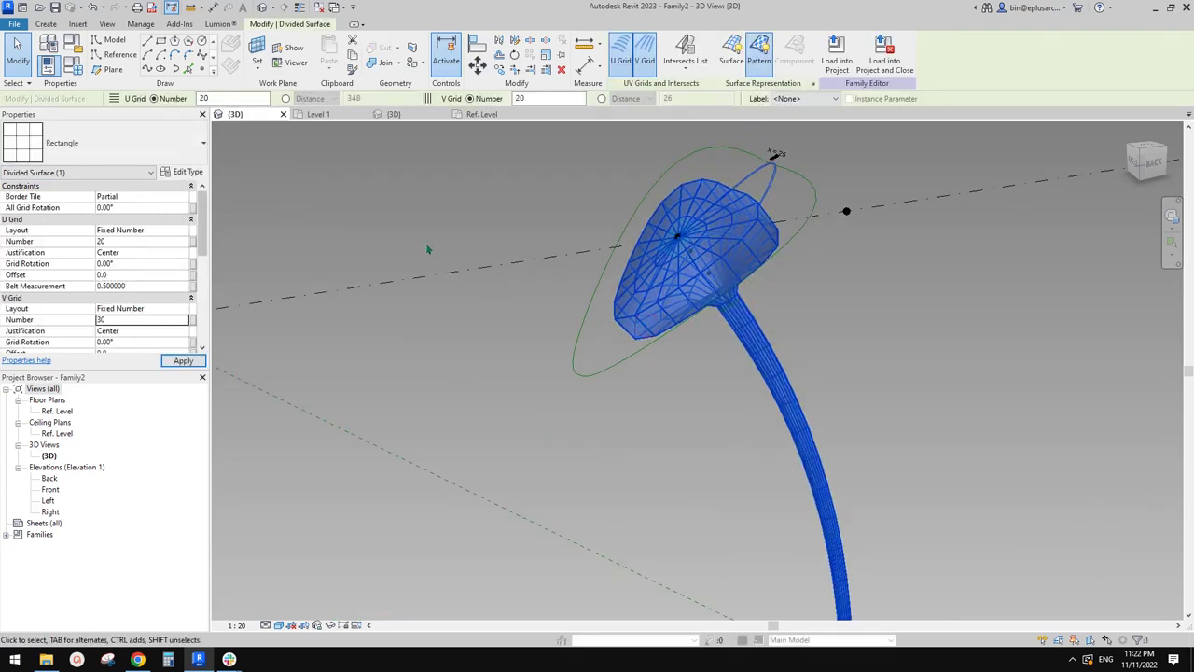
scroll(425, 242, up, 1)
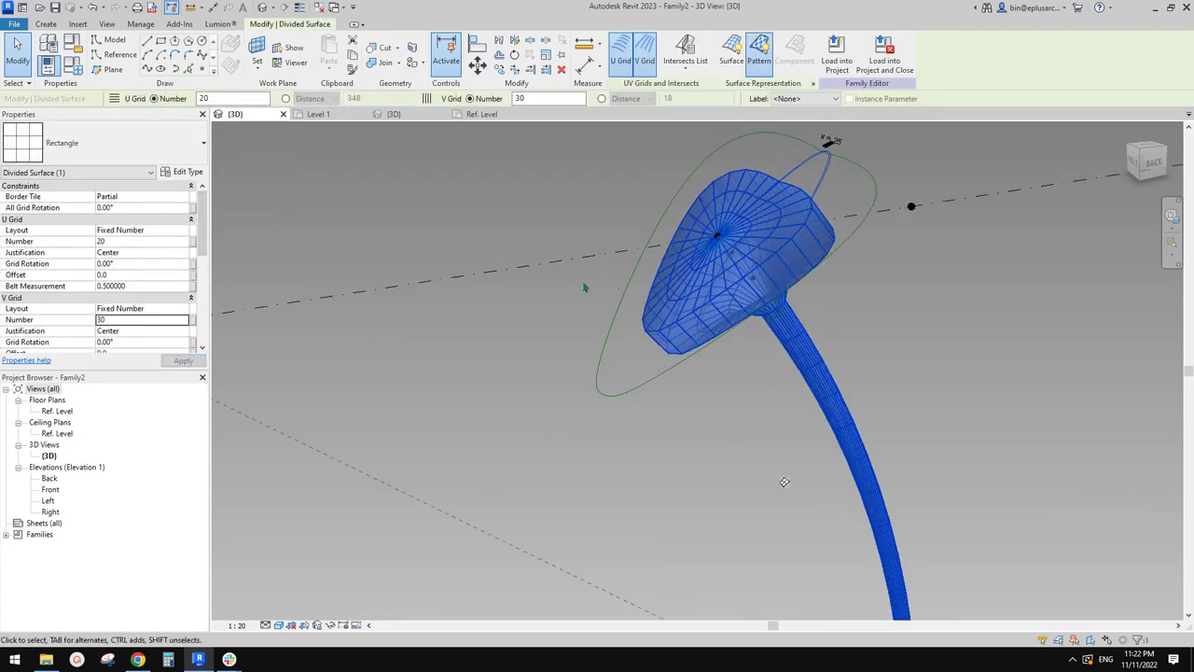
click(140, 242)
text(3)
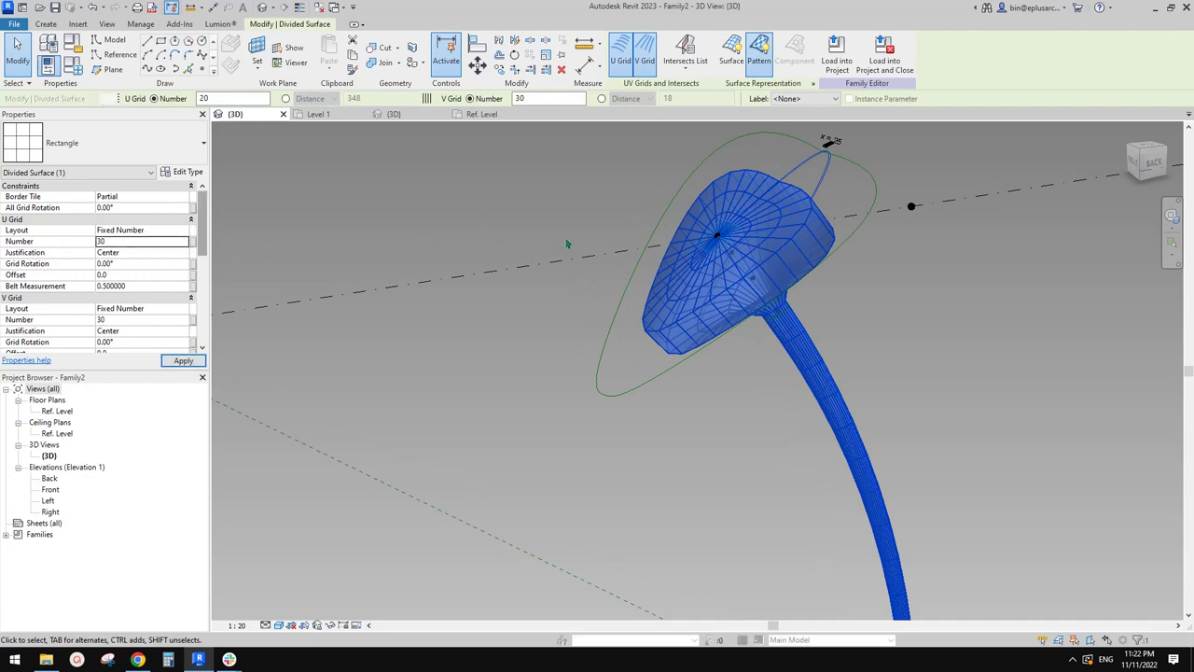
shift+middle_drag(567, 244, 709, 317)
click(778, 477)
Load the patterned family into the project, overwriting the existing version, and select the middle mushroom
click(623, 54)
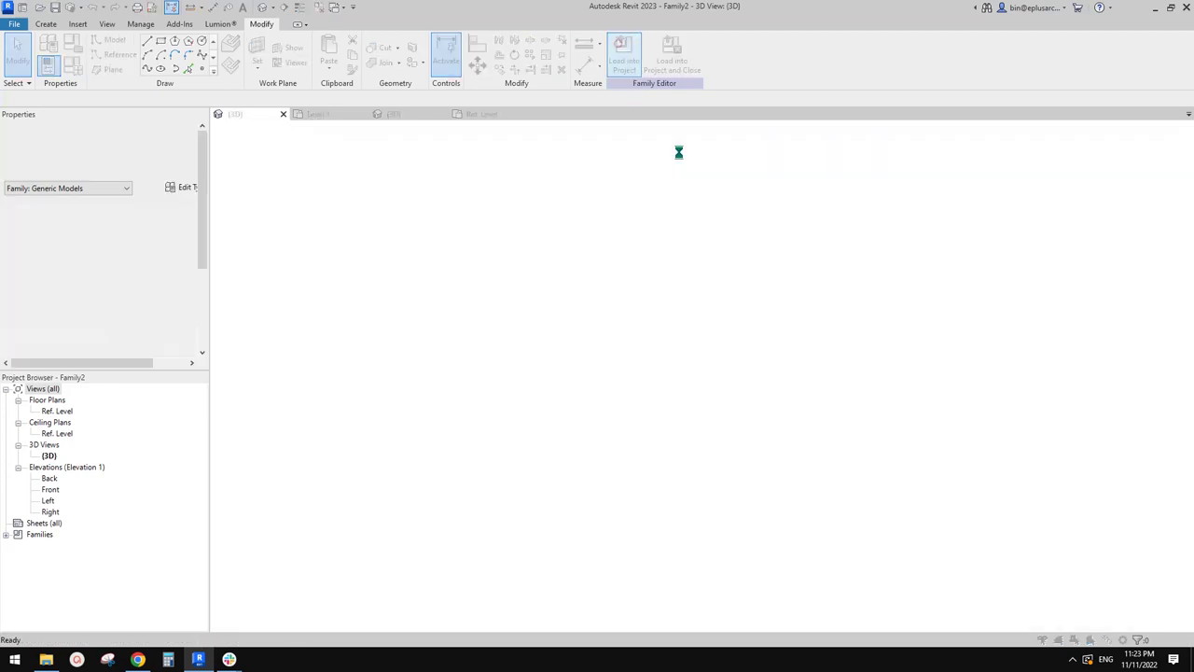
click(574, 281)
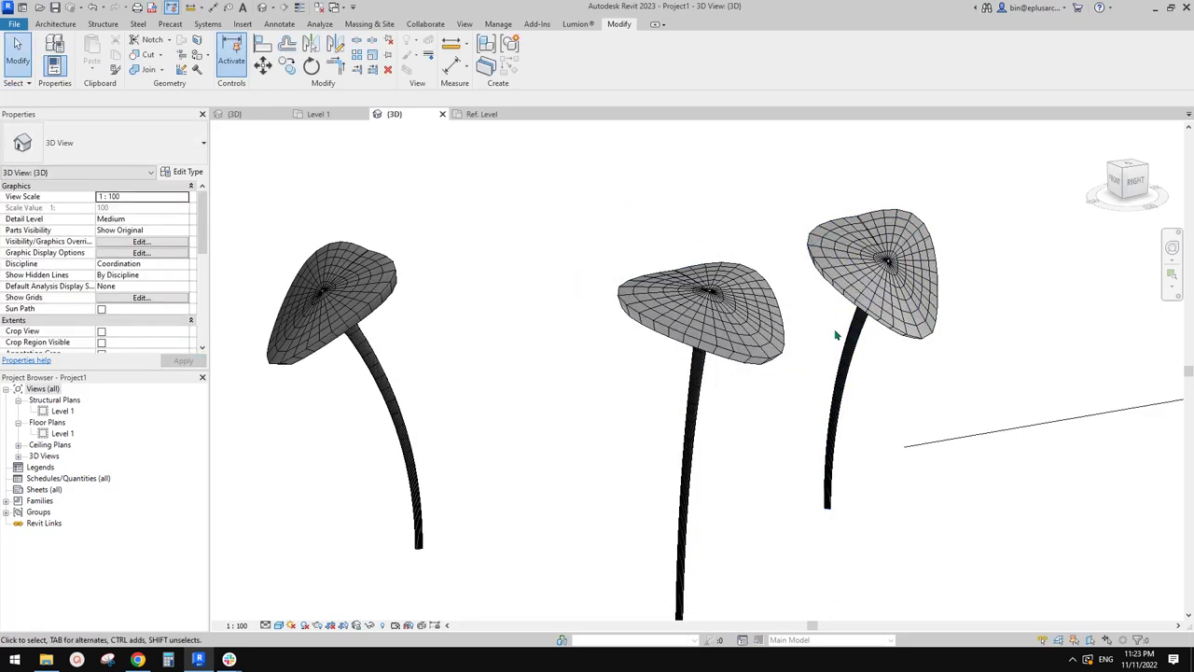
shift+middle_drag(839, 333, 806, 446)
click(753, 381)
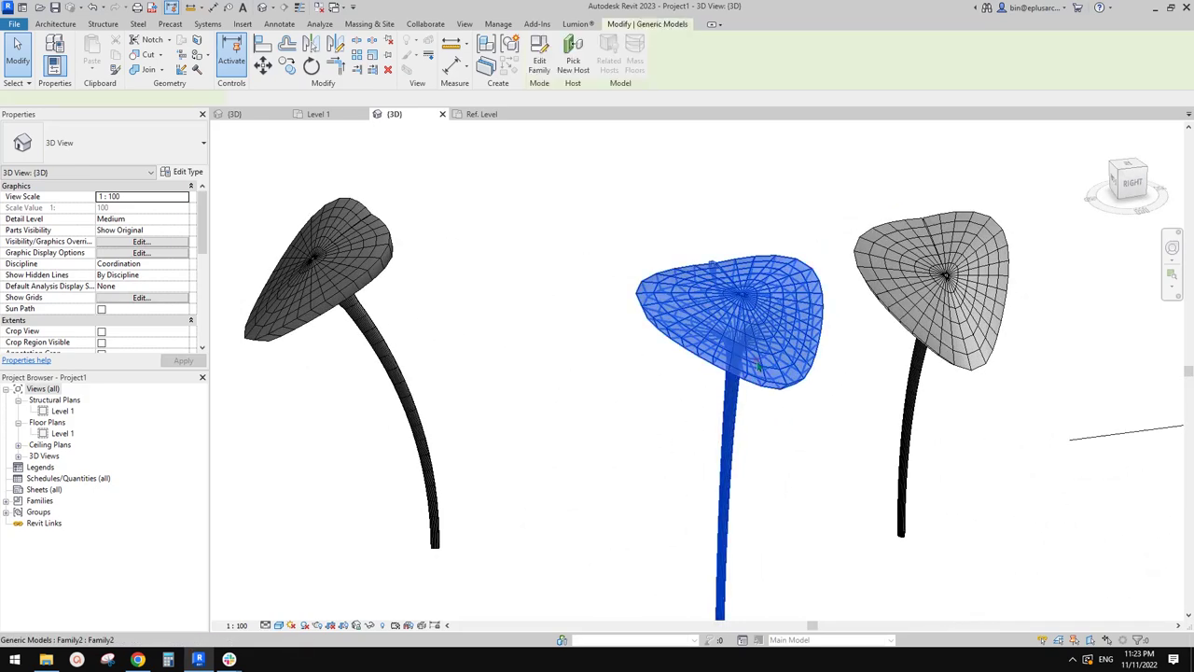
shift+middle_drag(754, 381, 742, 416)
click(780, 400)
click(761, 375)
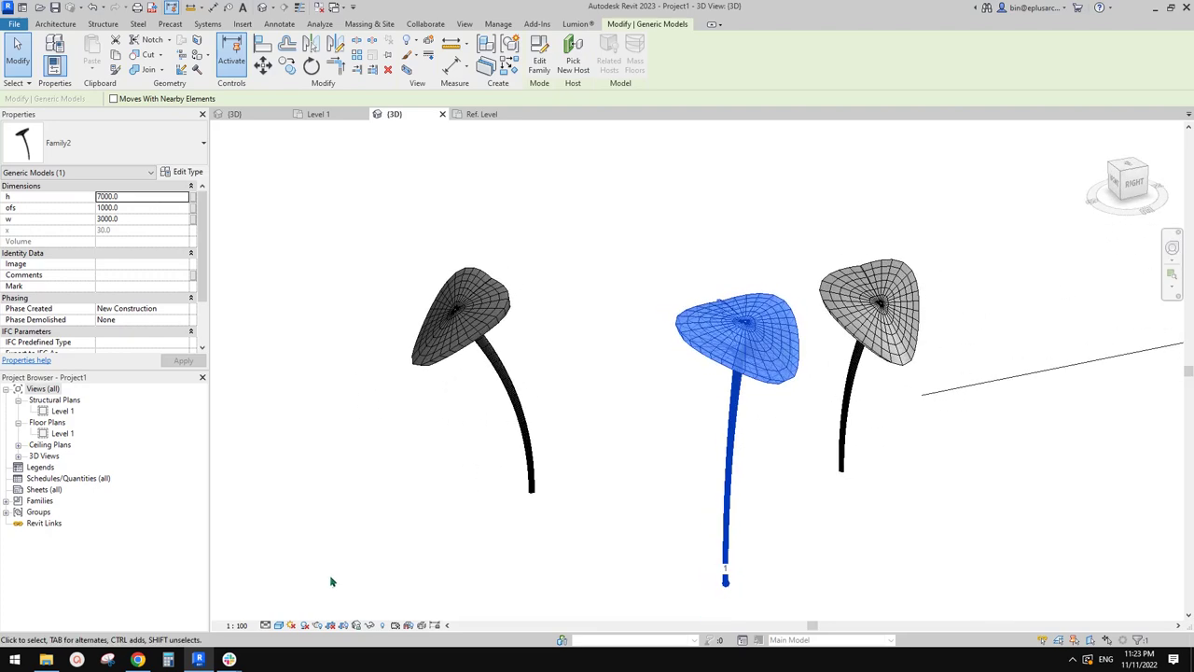
View the canopy reference photo in the Google Docs document in Chrome, and return to Revit to compare the patterned mushrooms from several angles
click(138, 660)
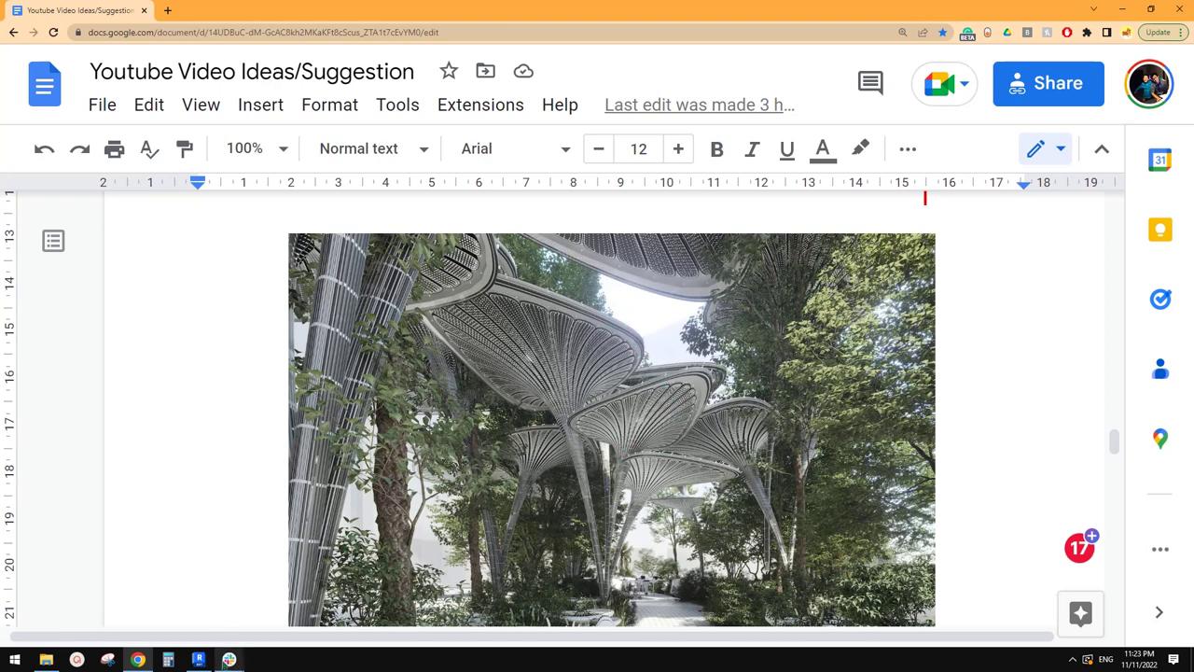
mouse_move(199, 661)
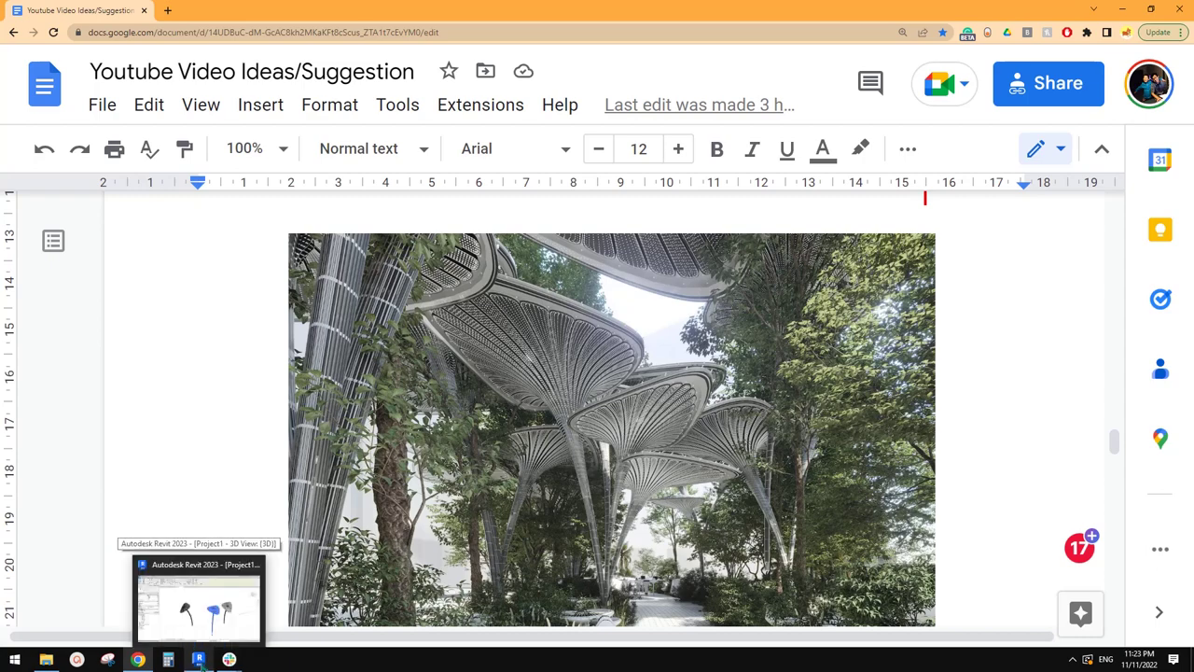
click(201, 607)
shift+middle_drag(756, 411, 819, 453)
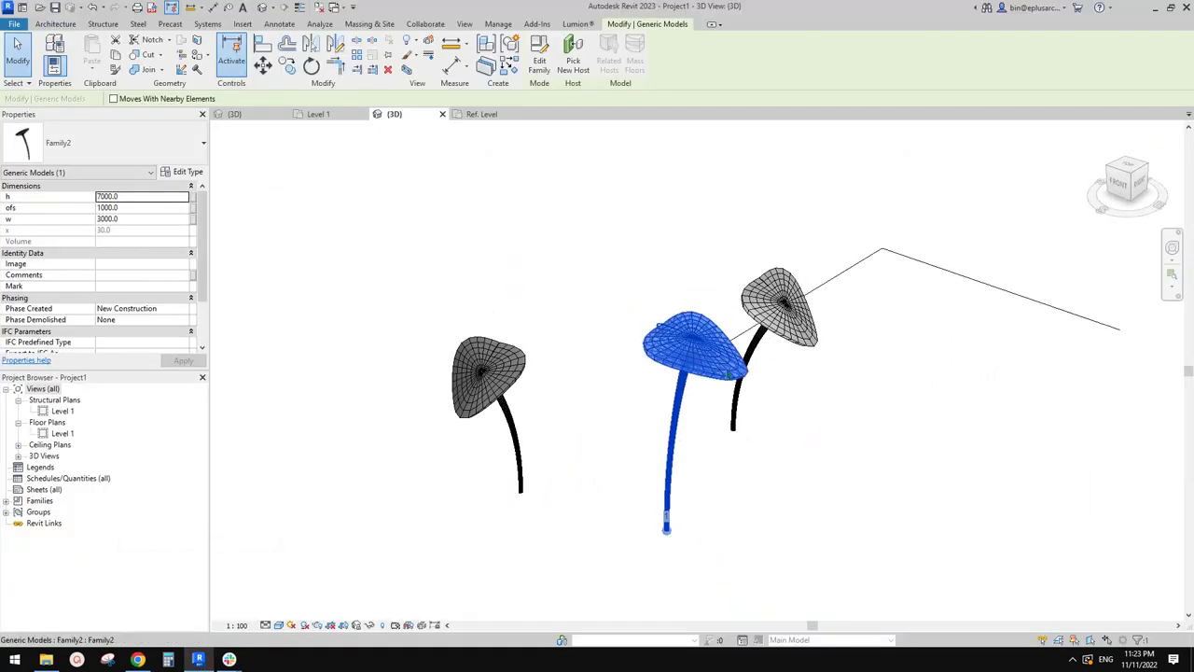
shift+middle_drag(718, 386, 693, 410)
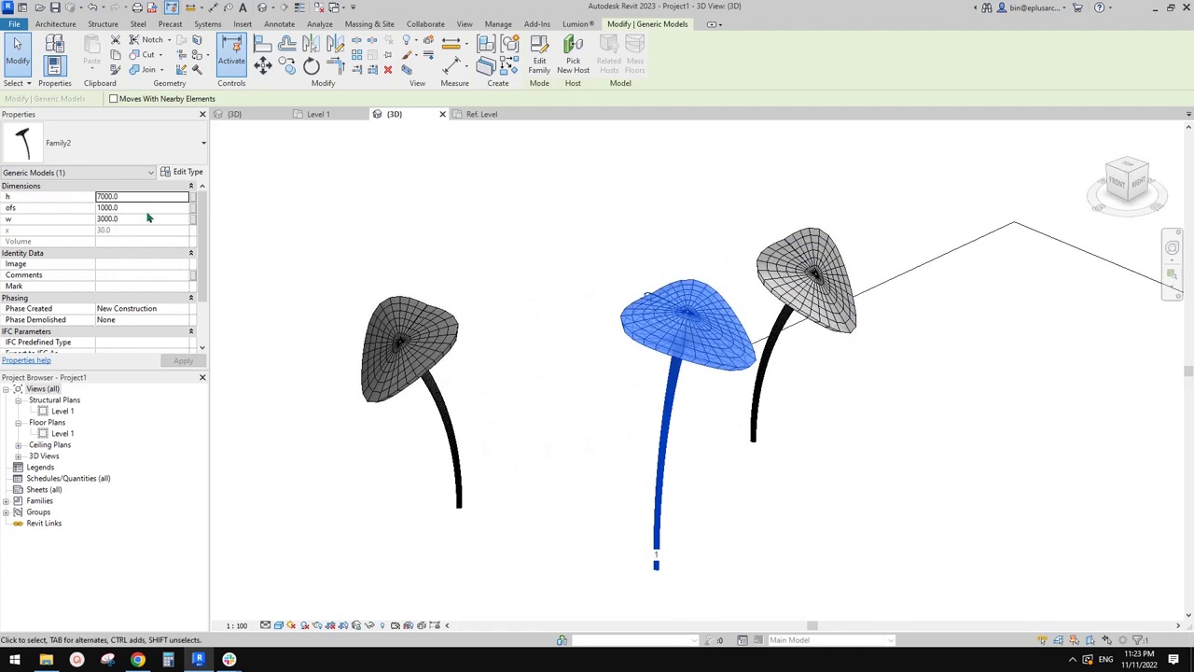
shift+middle_drag(586, 325, 757, 367)
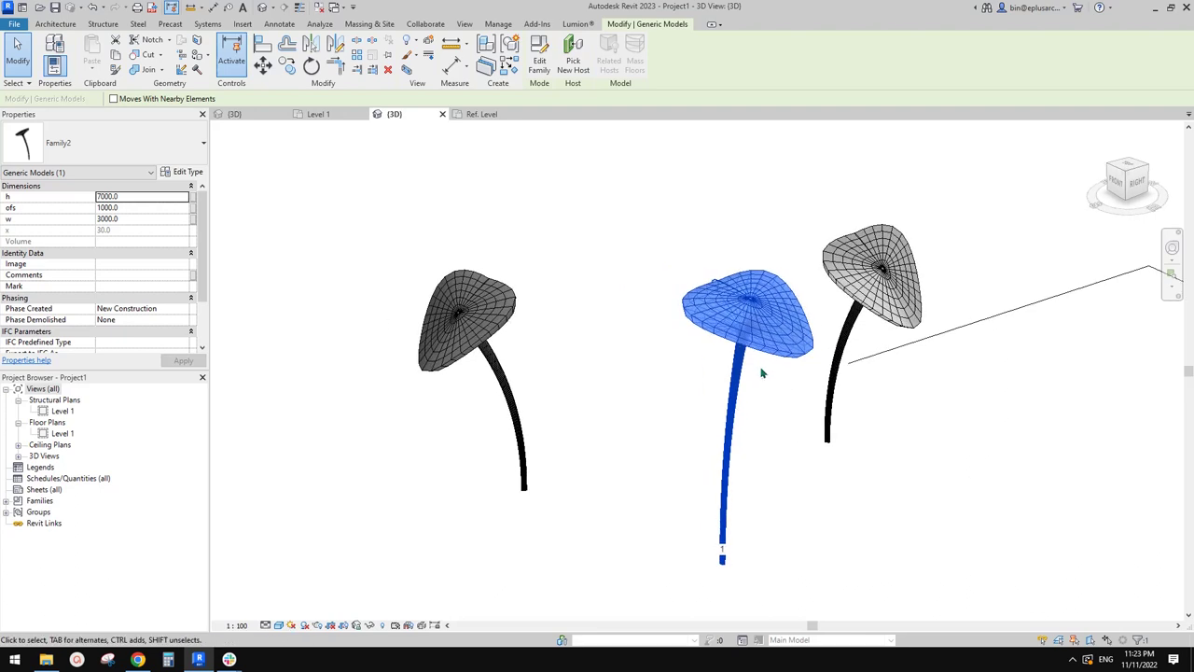